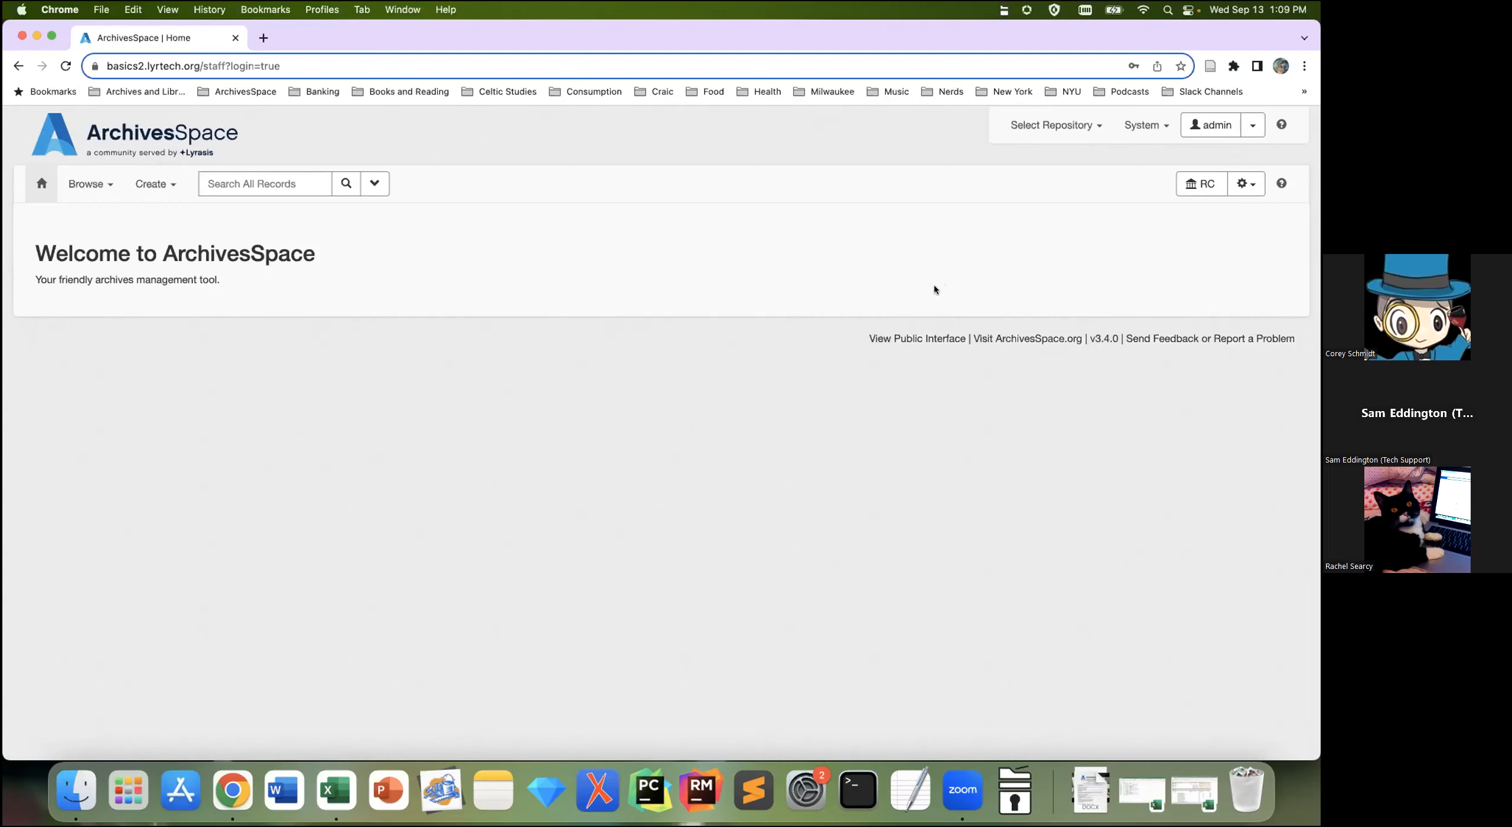
# Step: Browse the repository chooser, including the SCA repository, then close it without leaving RC
pyautogui.click(1090, 131)
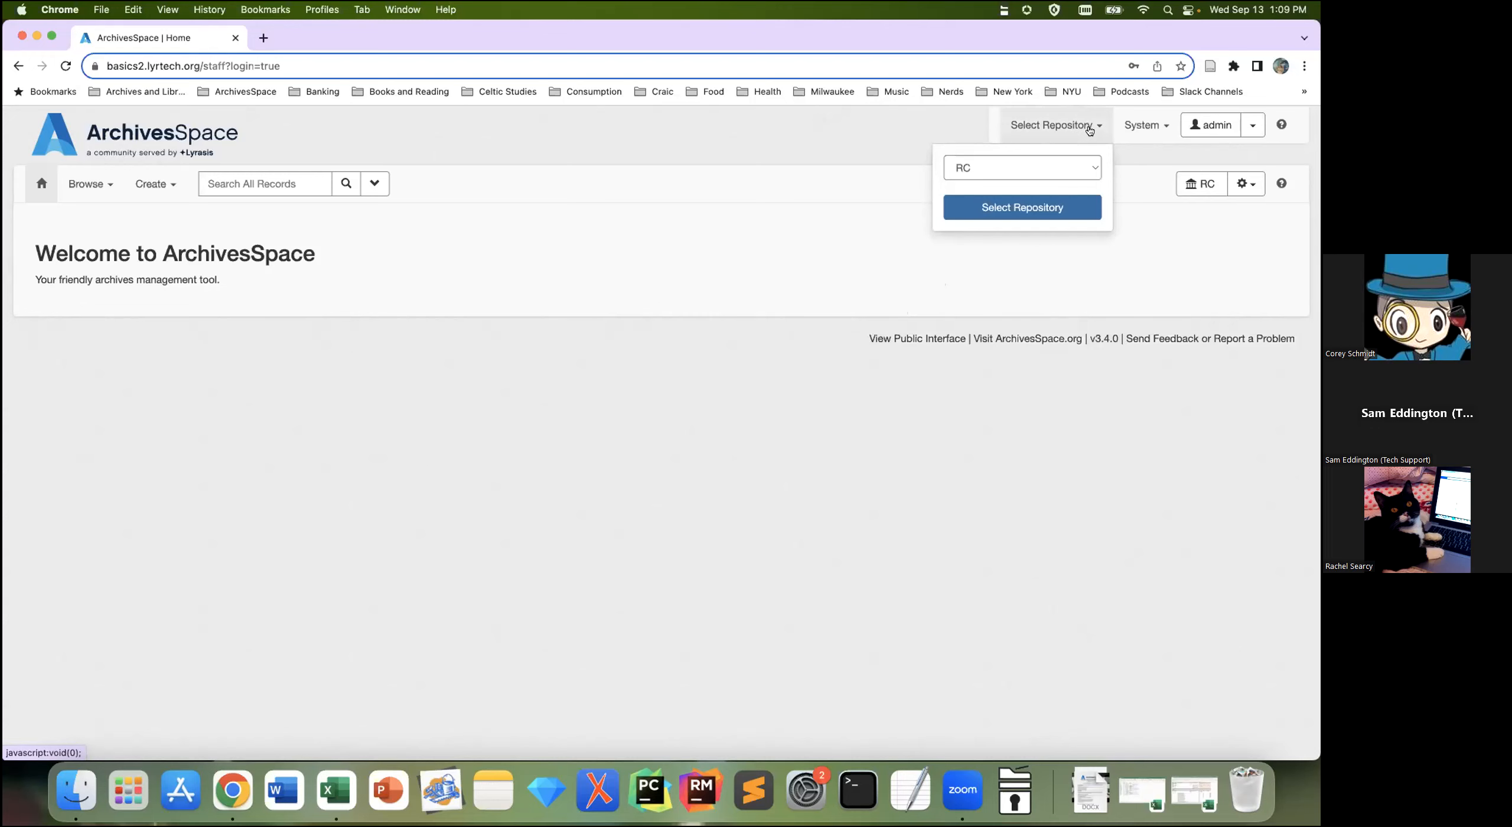
pyautogui.click(1091, 166)
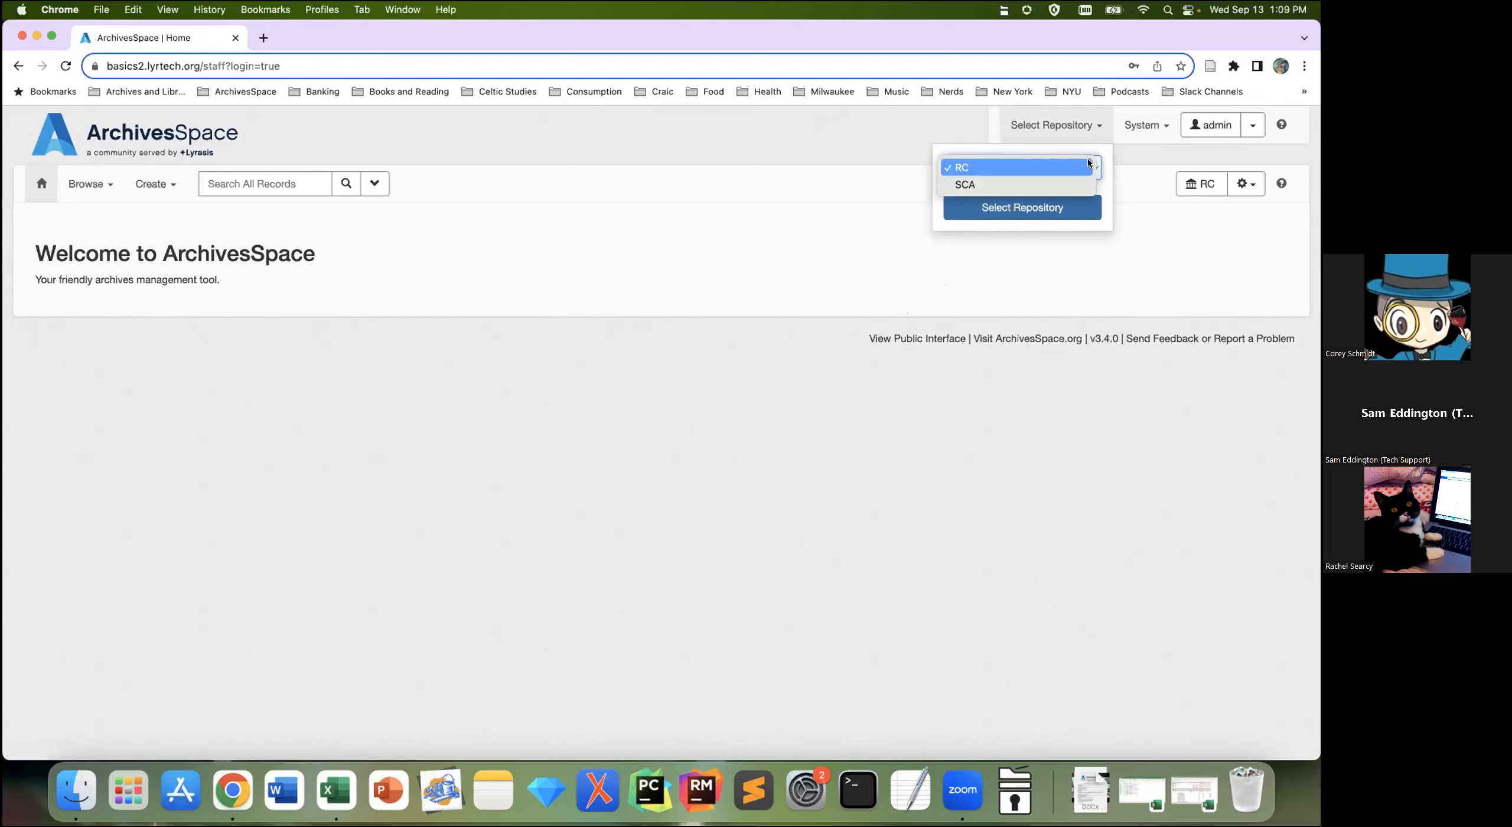
pyautogui.click(1063, 183)
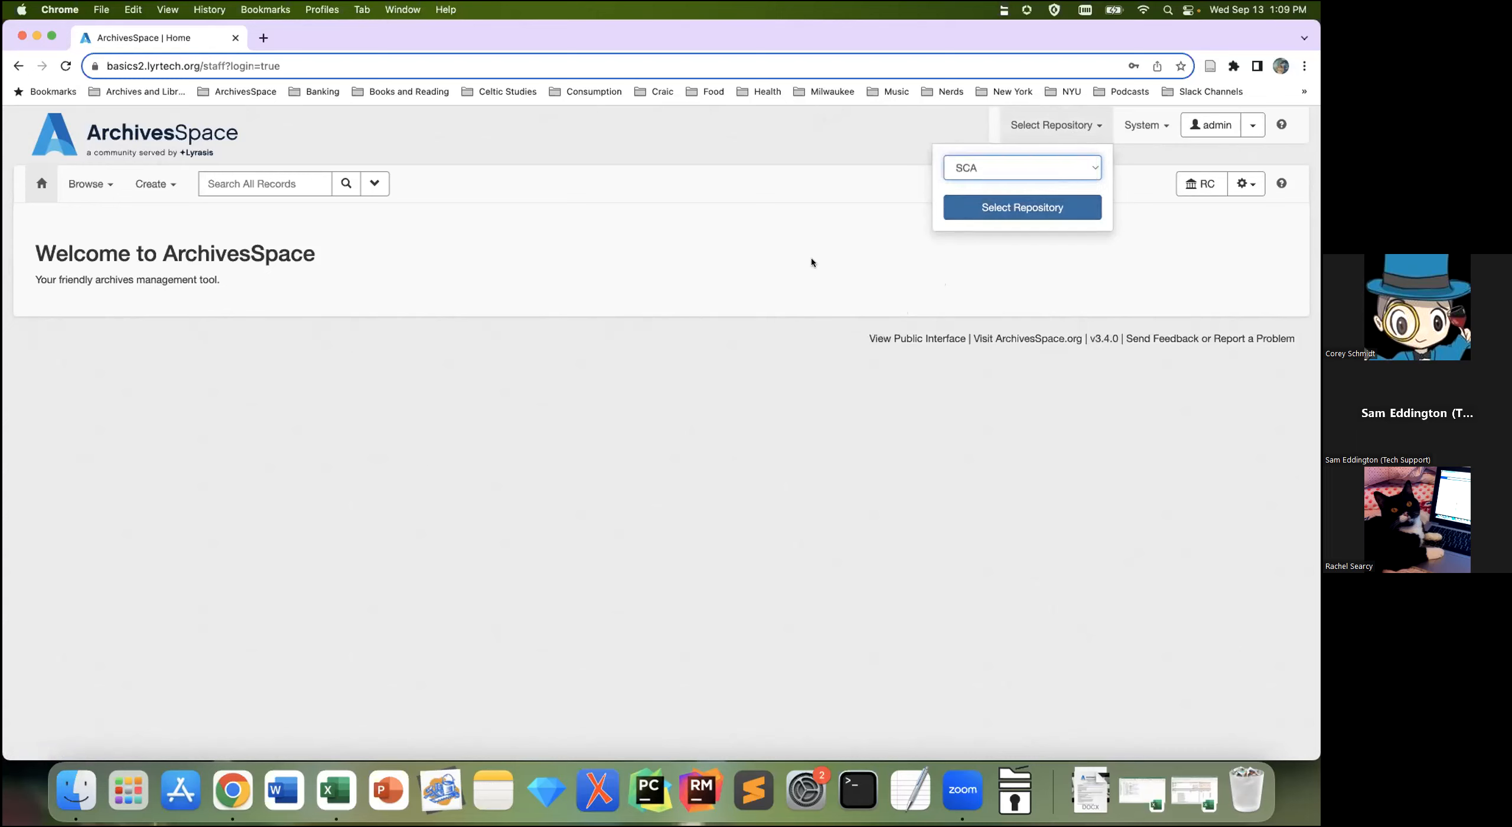
pyautogui.click(790, 268)
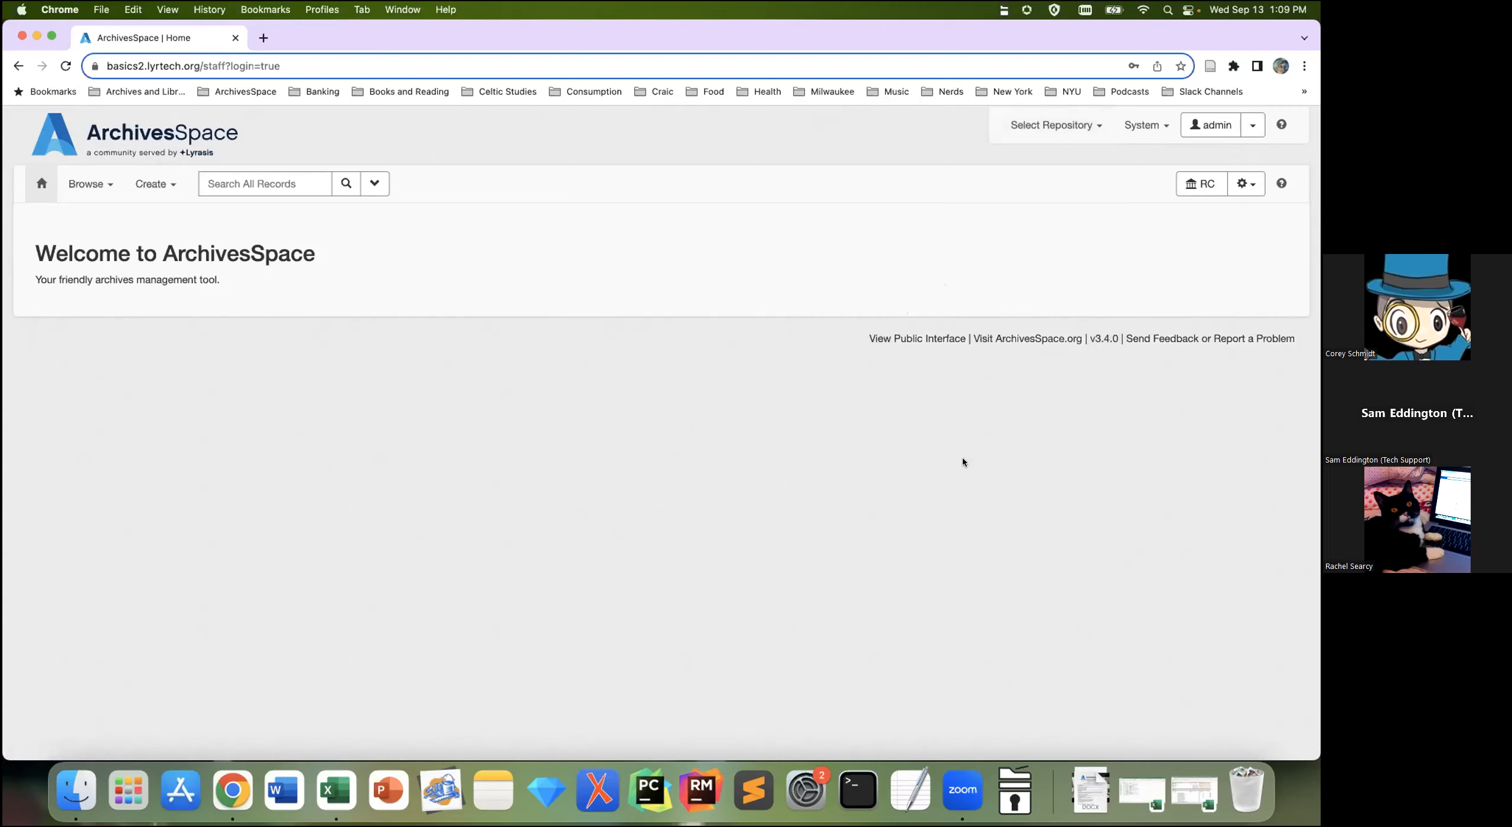
# Step: Review the system administration and account menus, then show the repository management options
pyautogui.click(1165, 131)
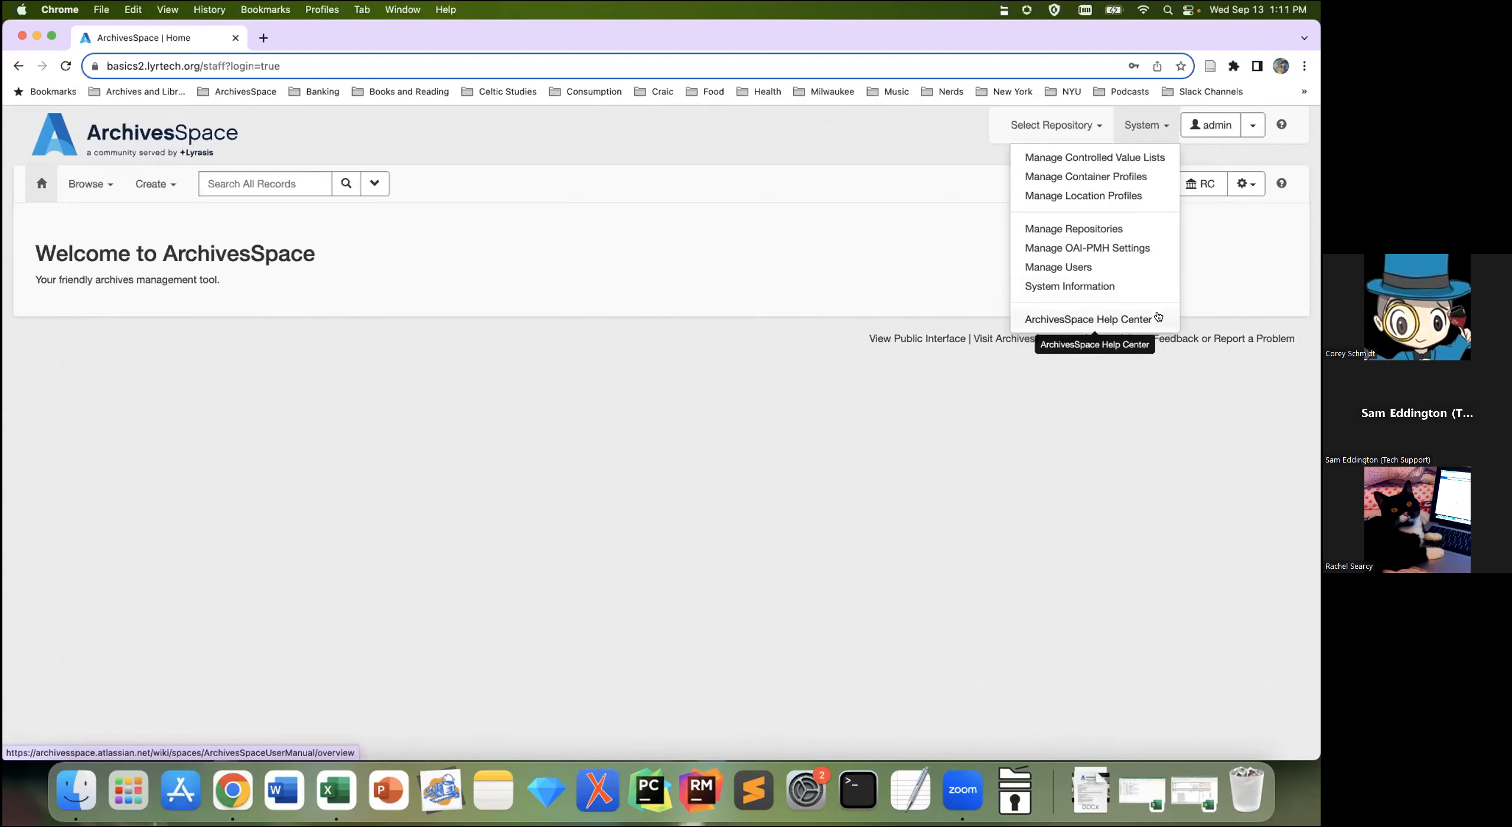
pyautogui.click(1236, 281)
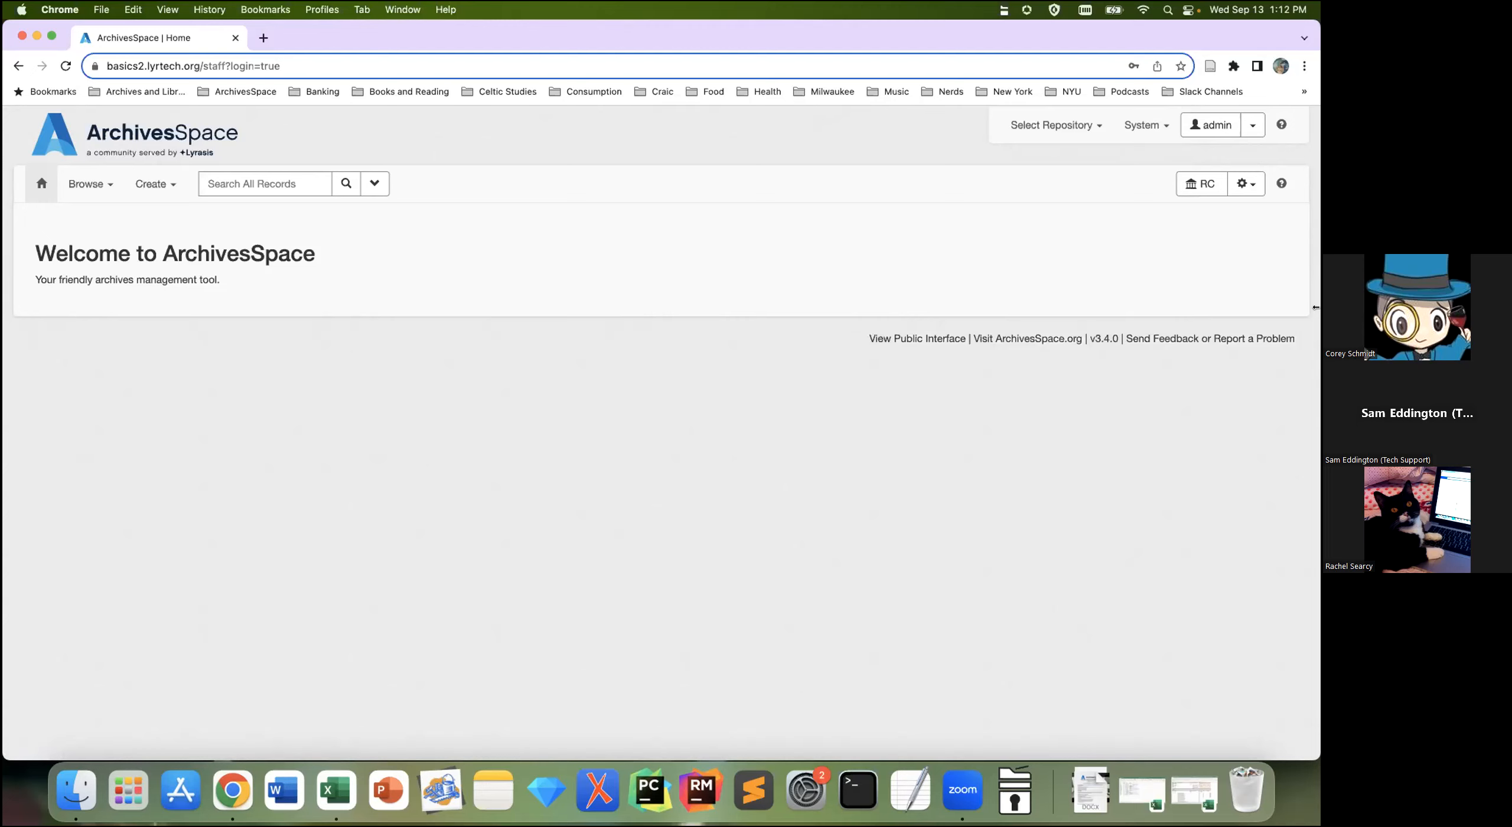
pyautogui.click(1251, 130)
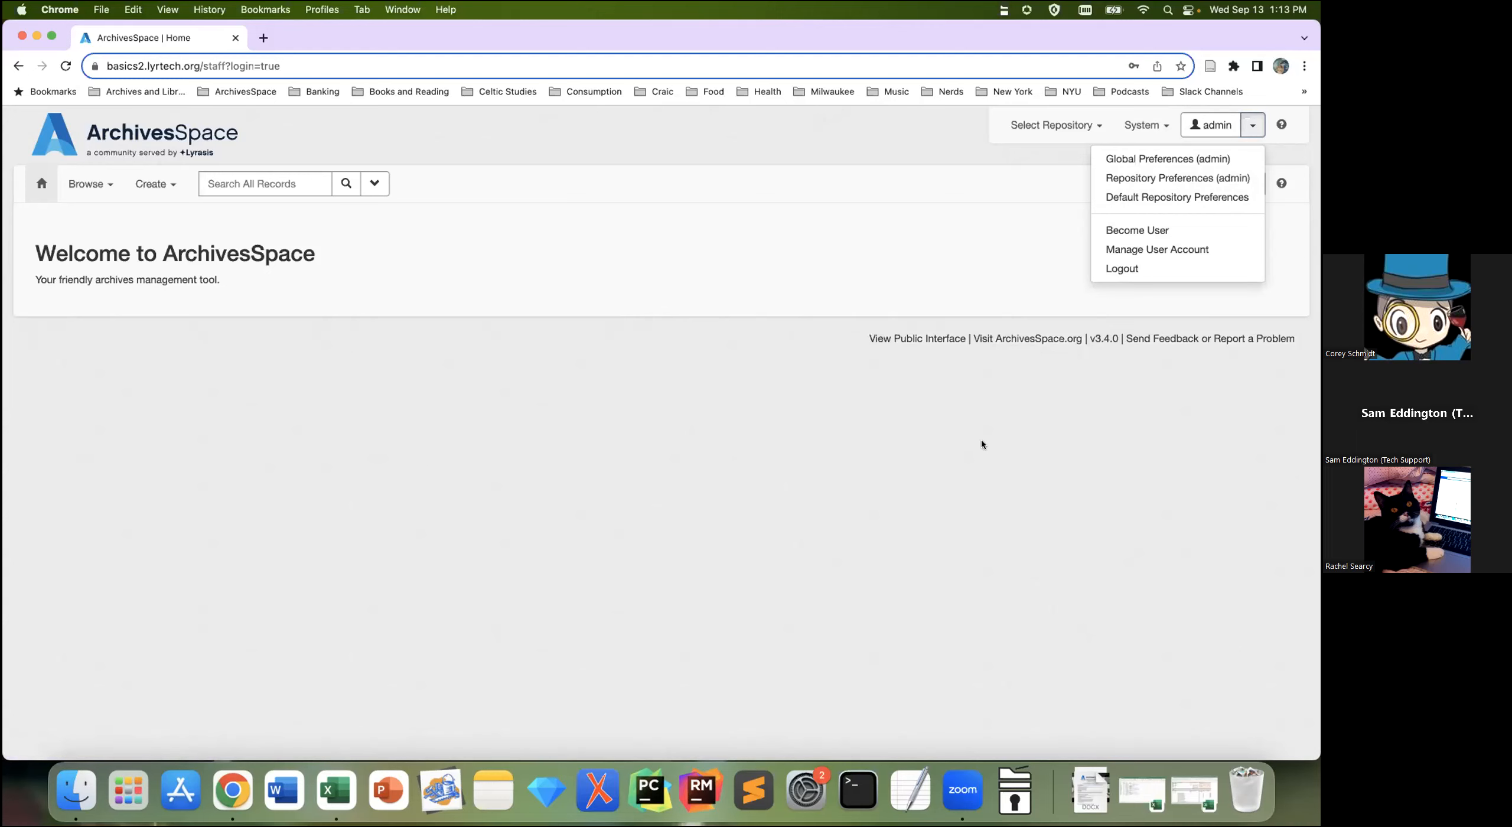
pyautogui.click(1006, 575)
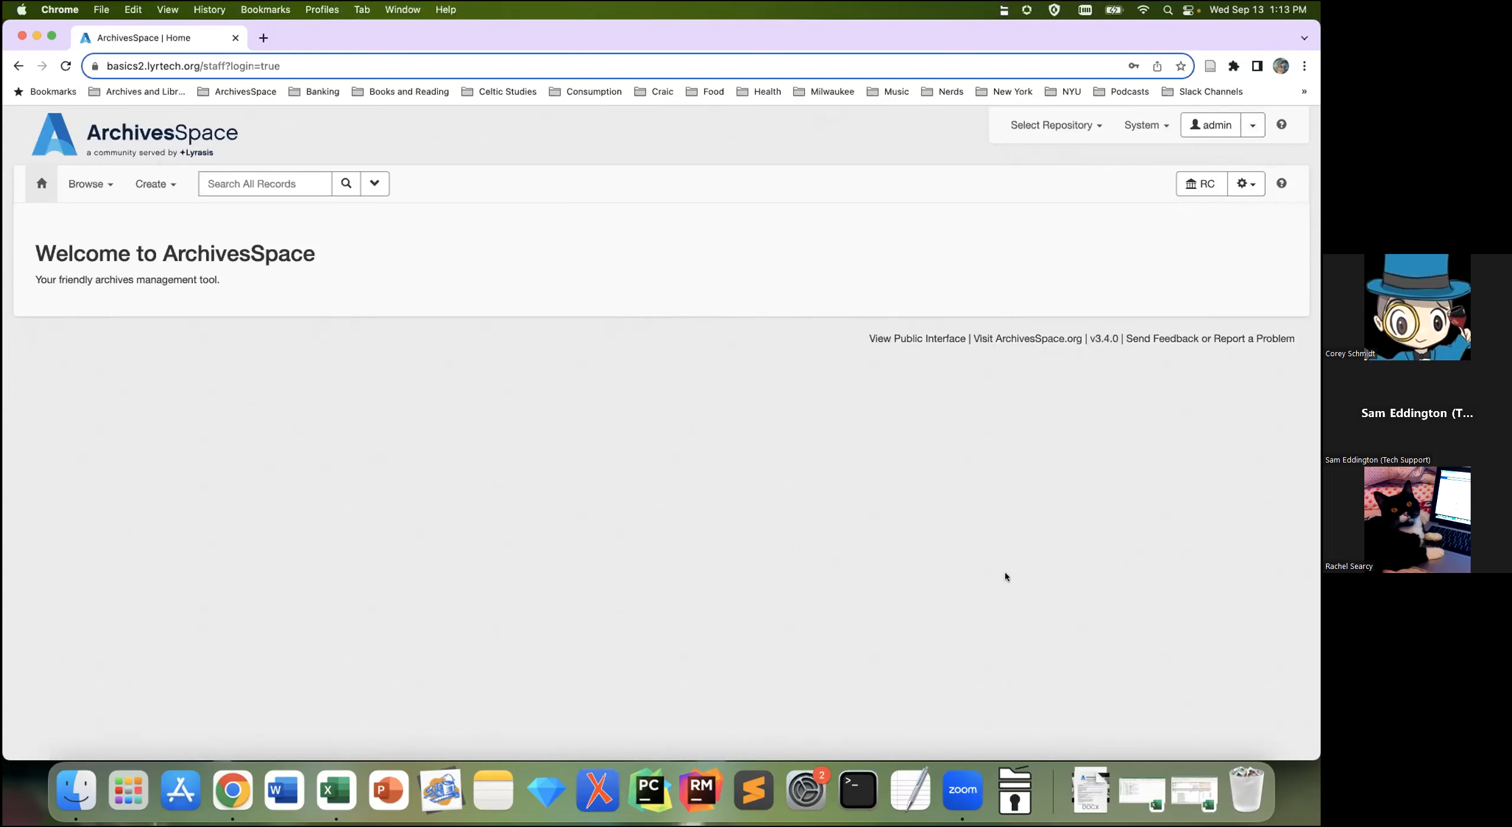
pyautogui.click(1245, 192)
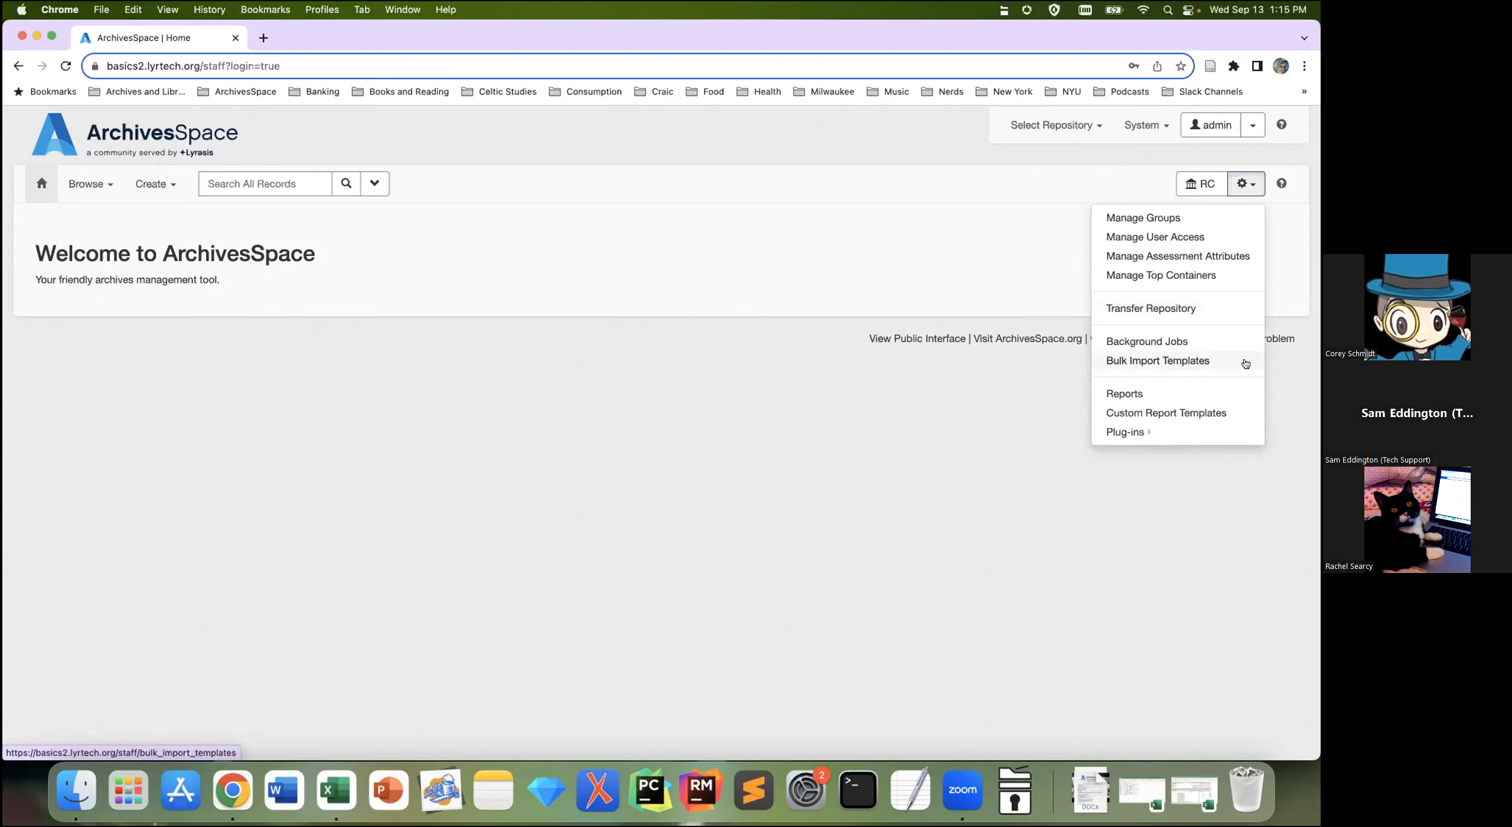
# Step: Choose Bulk Import Templates from the repository settings gear menu
pyautogui.click(1207, 362)
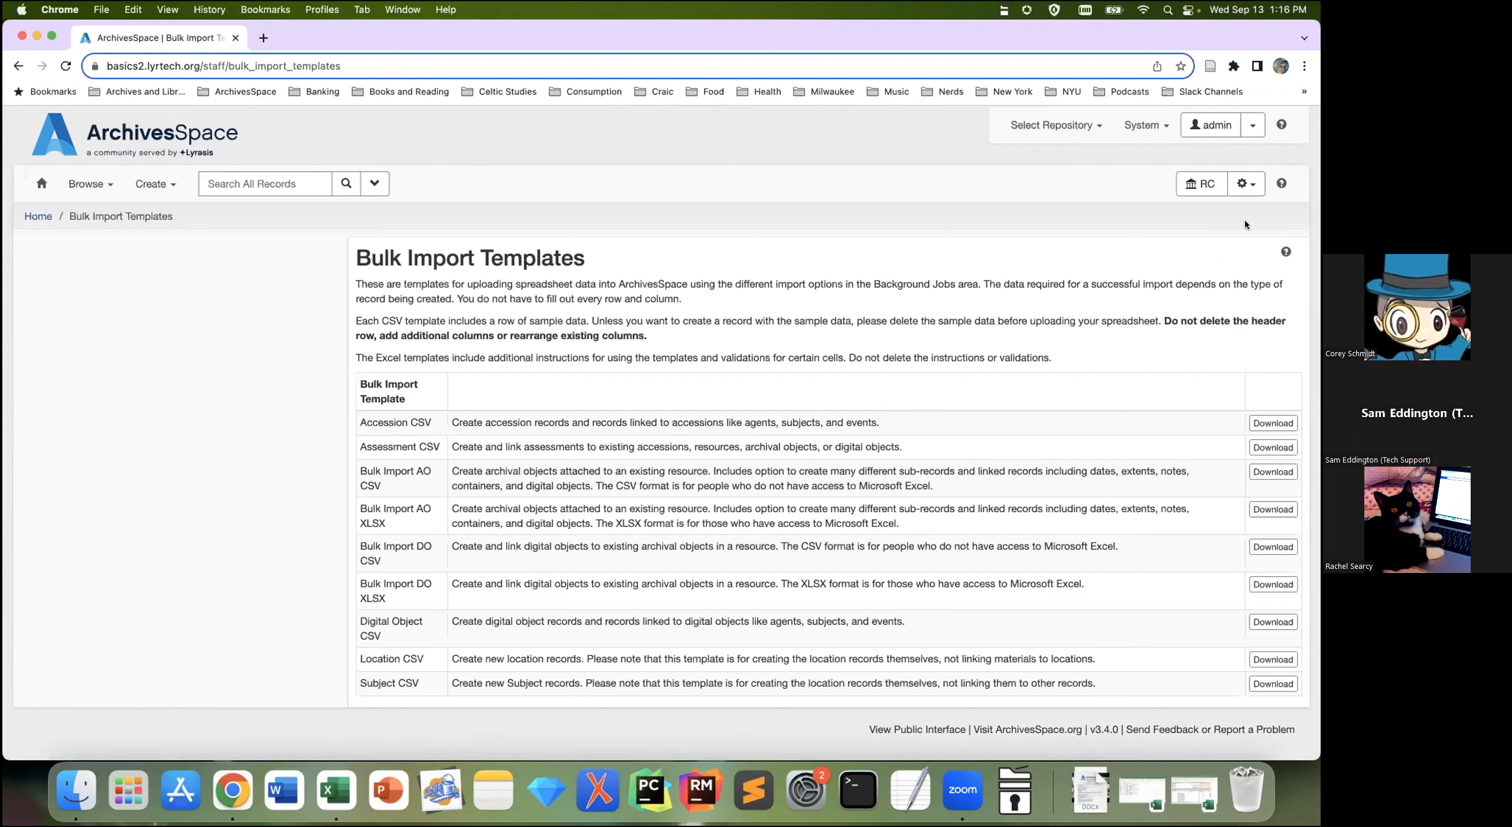
# Step: Review the gear menu's repository settings items, close it, and return to the staff welcome page
pyautogui.click(1242, 189)
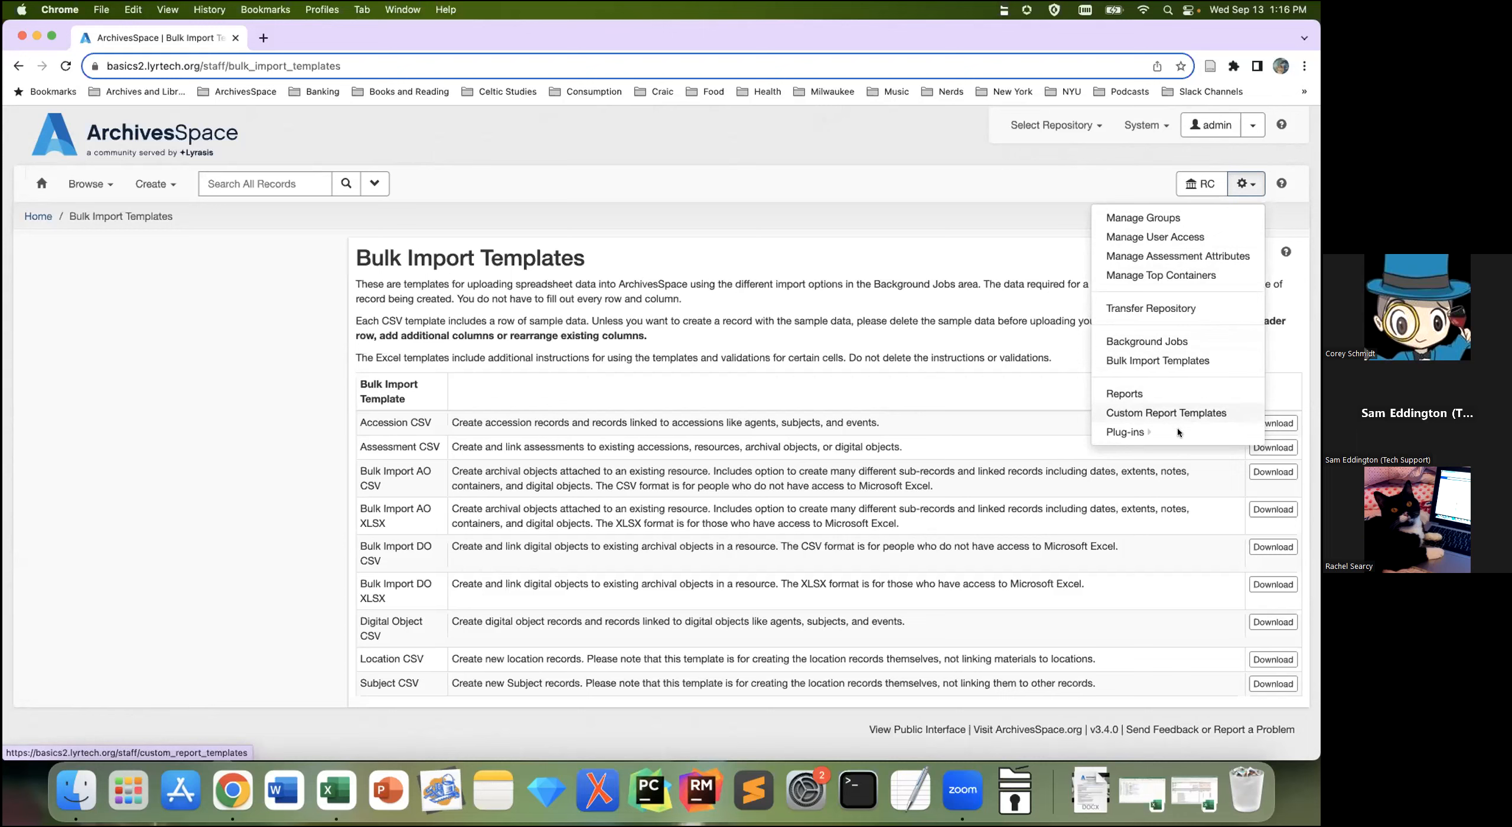
pyautogui.moveTo(1148, 430)
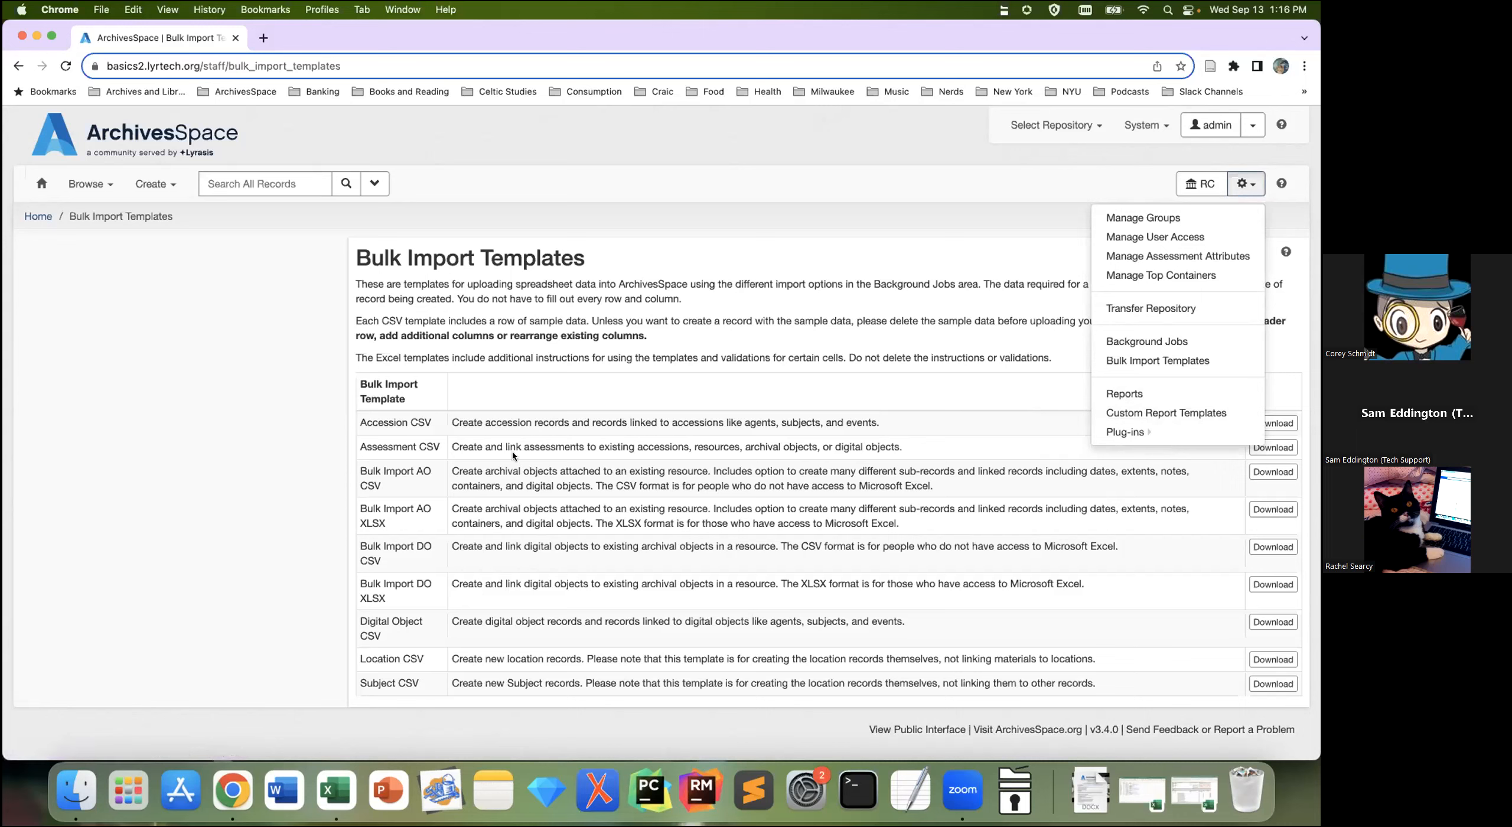
pyautogui.click(265, 466)
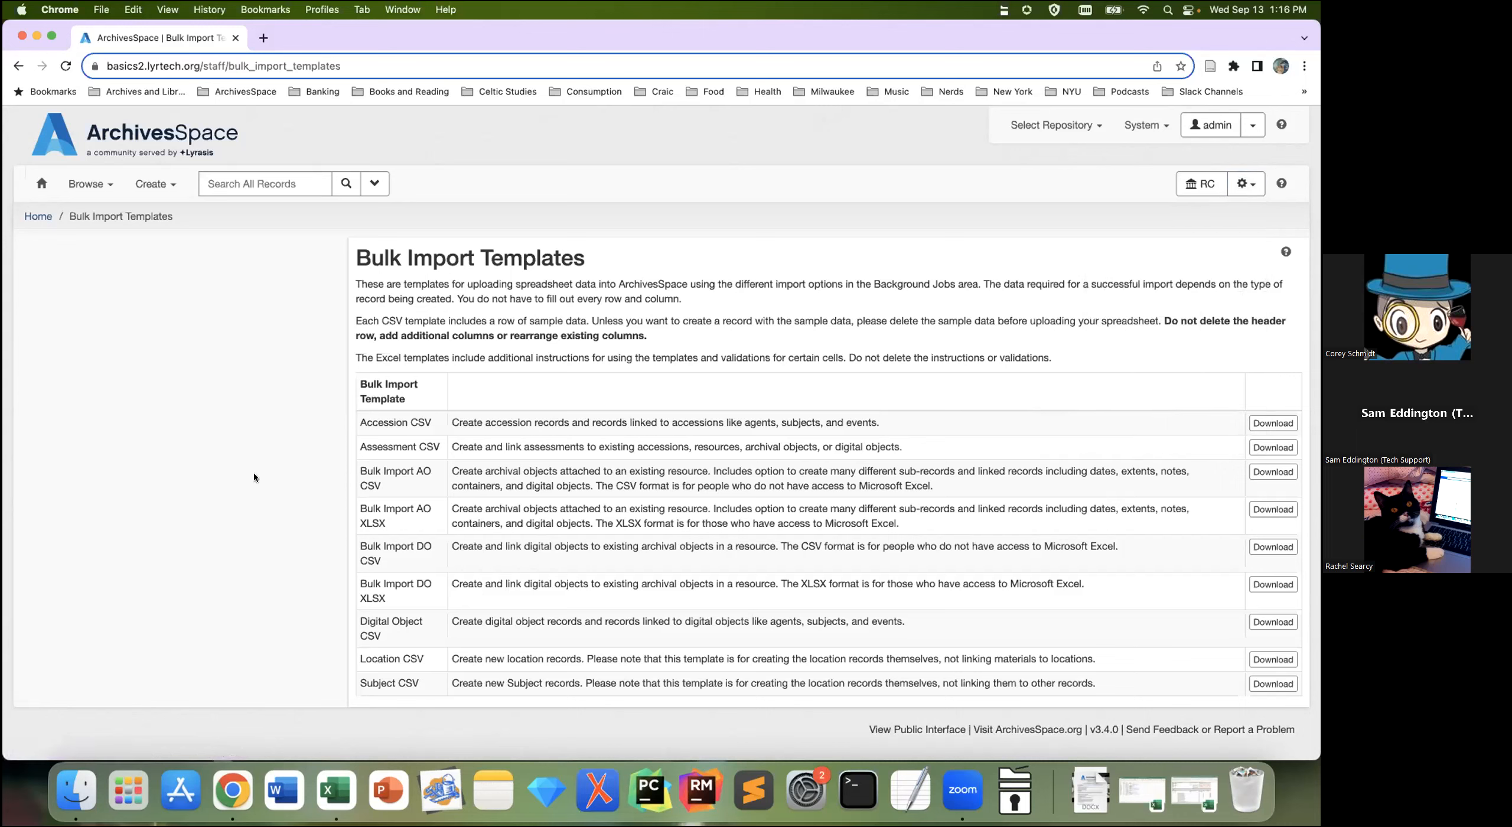
pyautogui.click(40, 188)
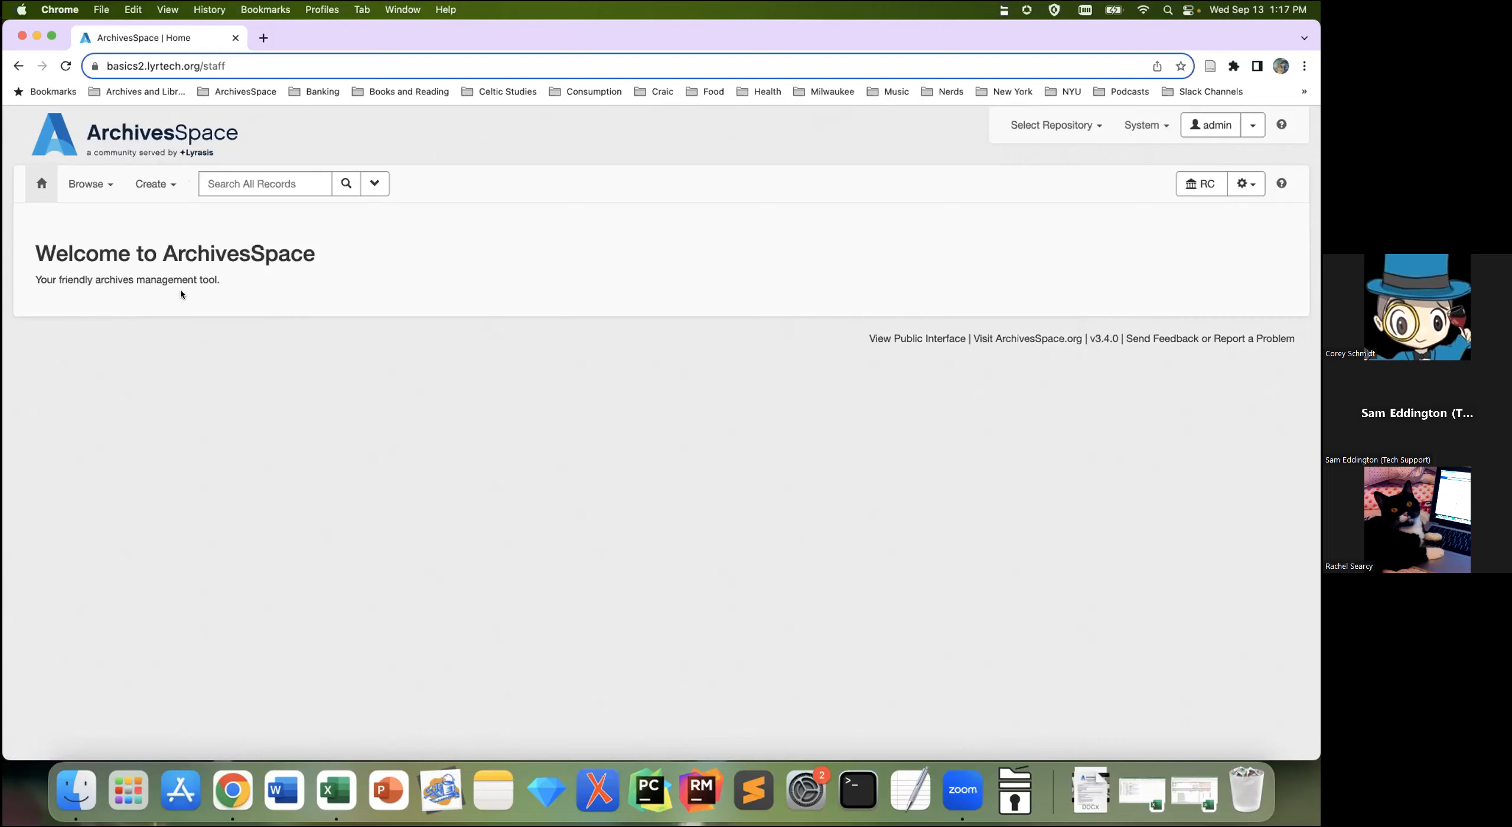
# Step: Show the Create menu's record types at 110% page zoom, resting on the Location entry
pyautogui.click(171, 188)
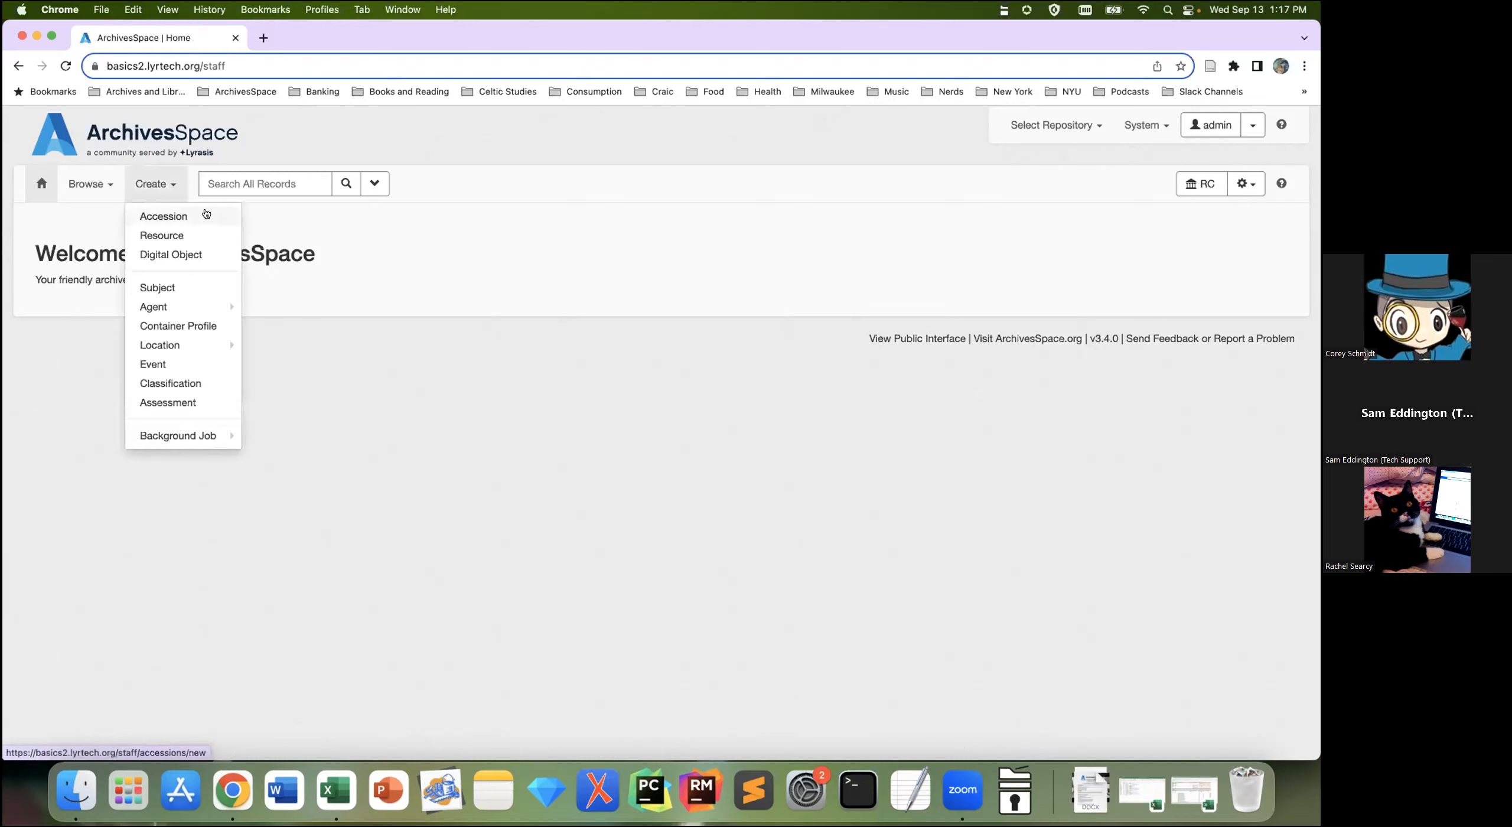
pyautogui.press('super+equal')
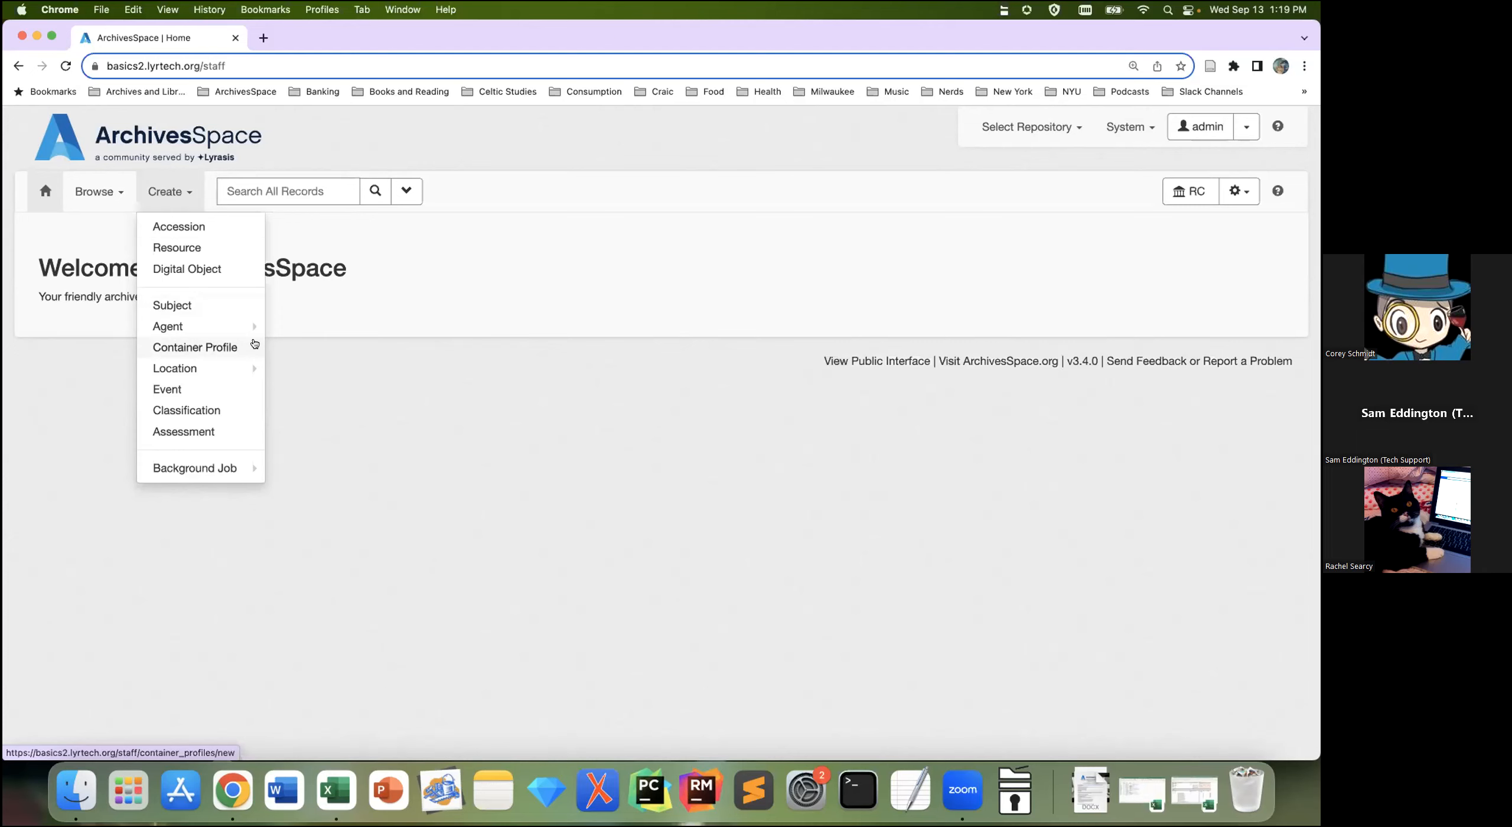
pyautogui.moveTo(222, 367)
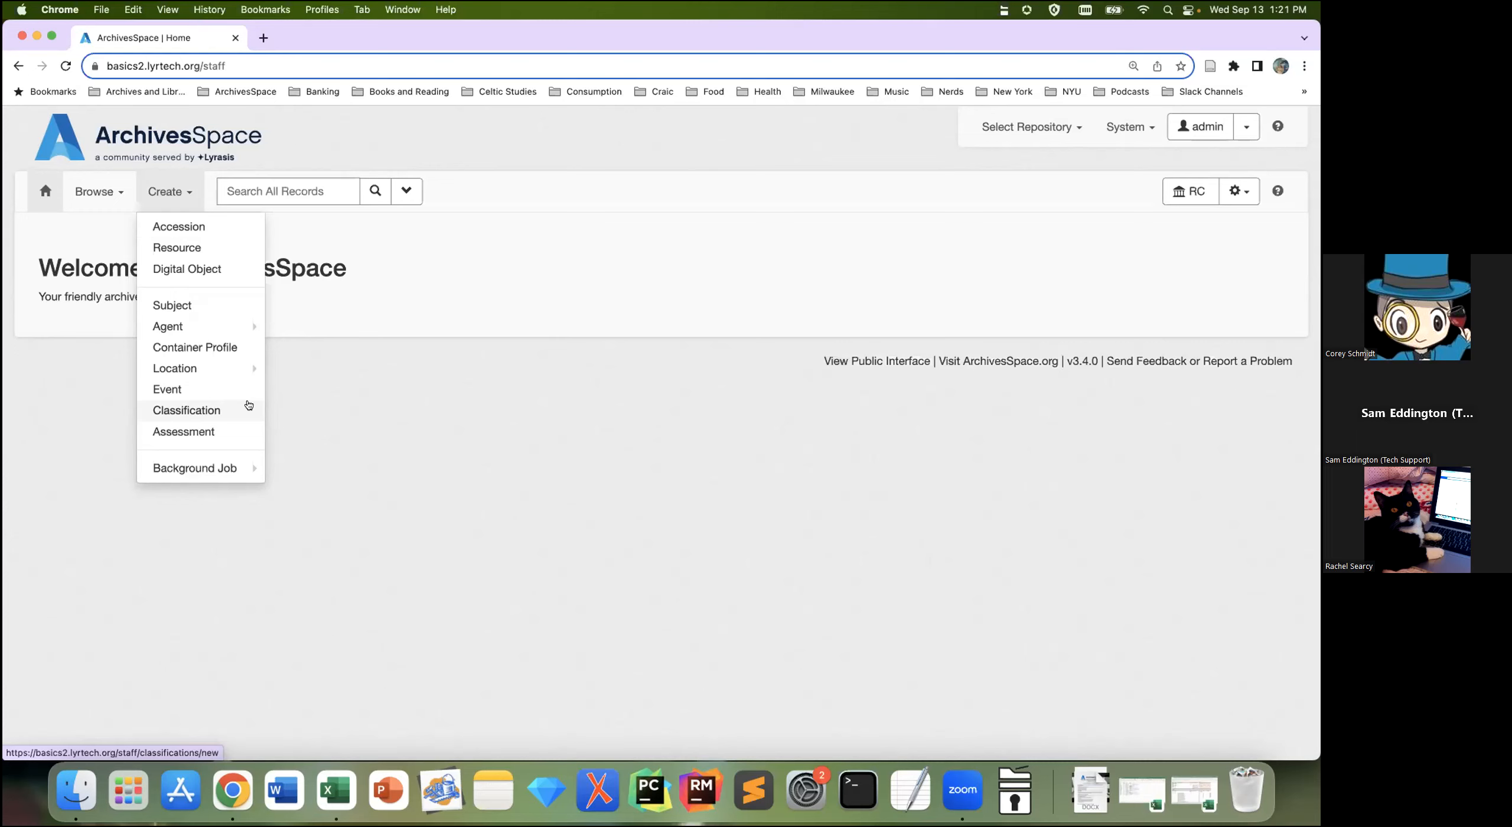
pyautogui.click(594, 554)
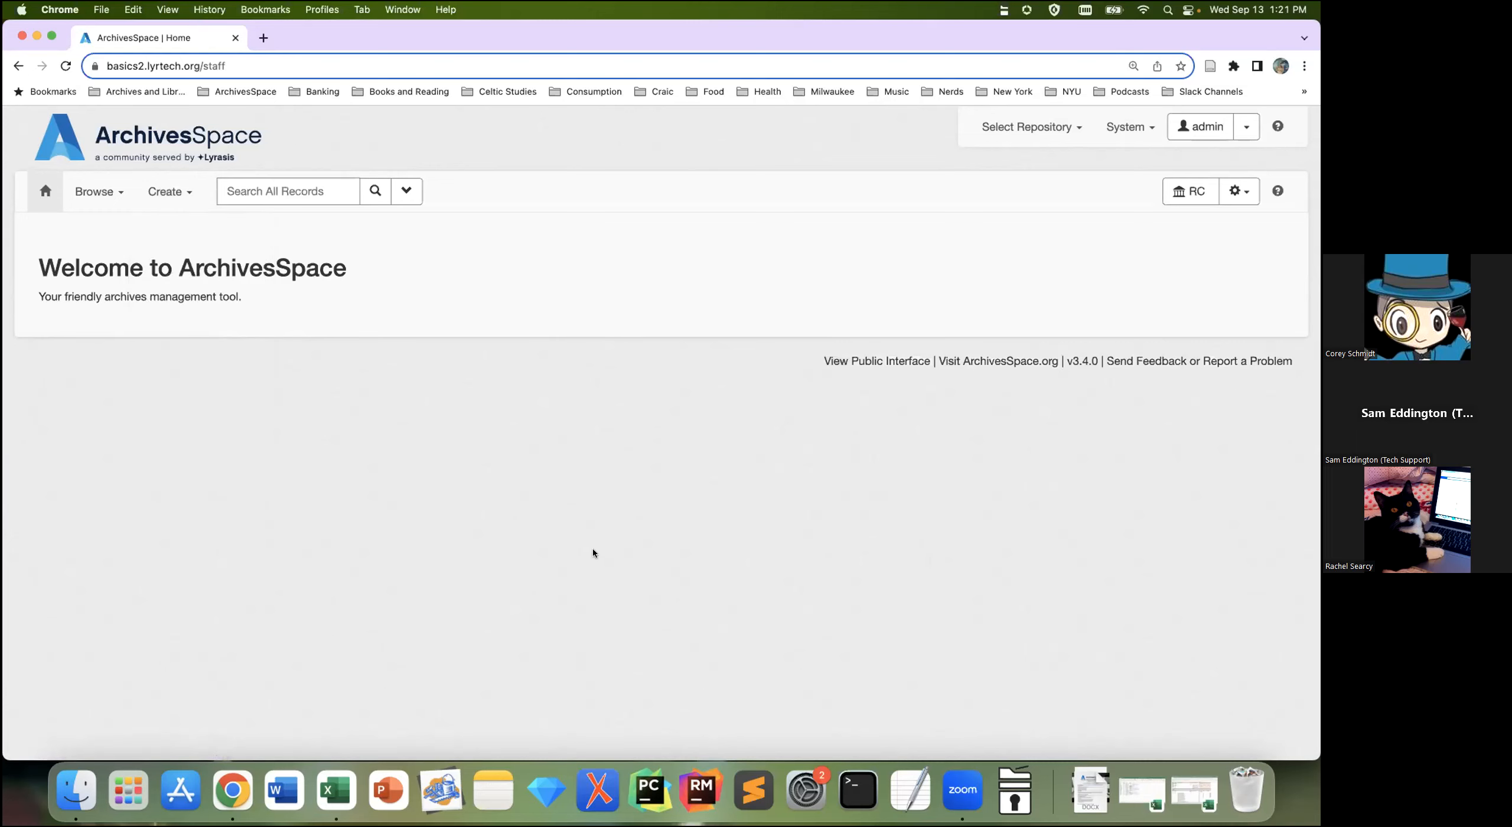
pyautogui.click(171, 195)
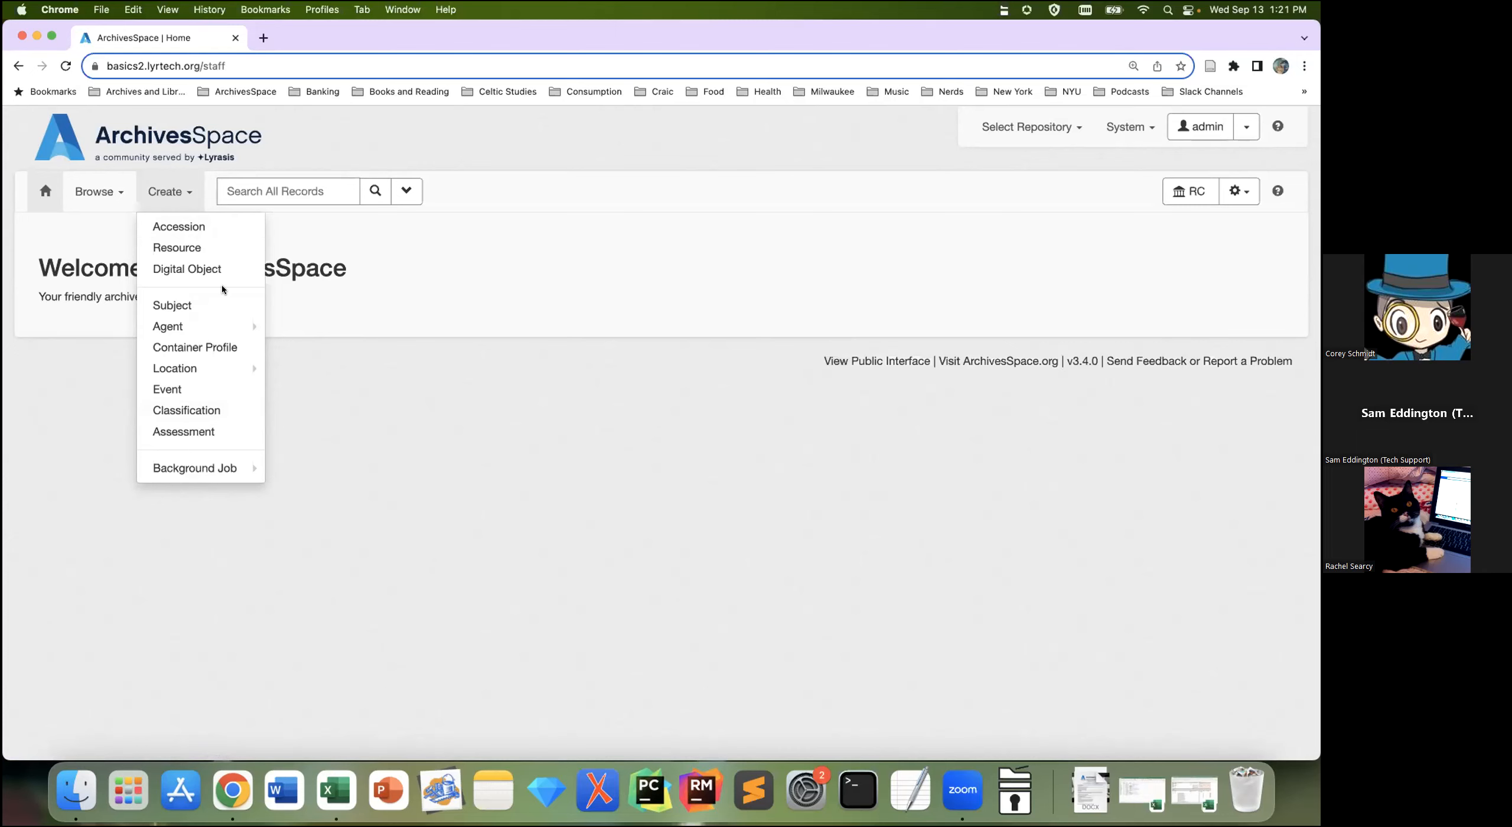
# Step: Preview the Background Job types under Create, close the menu, and bring up the Browse list
pyautogui.moveTo(239, 470)
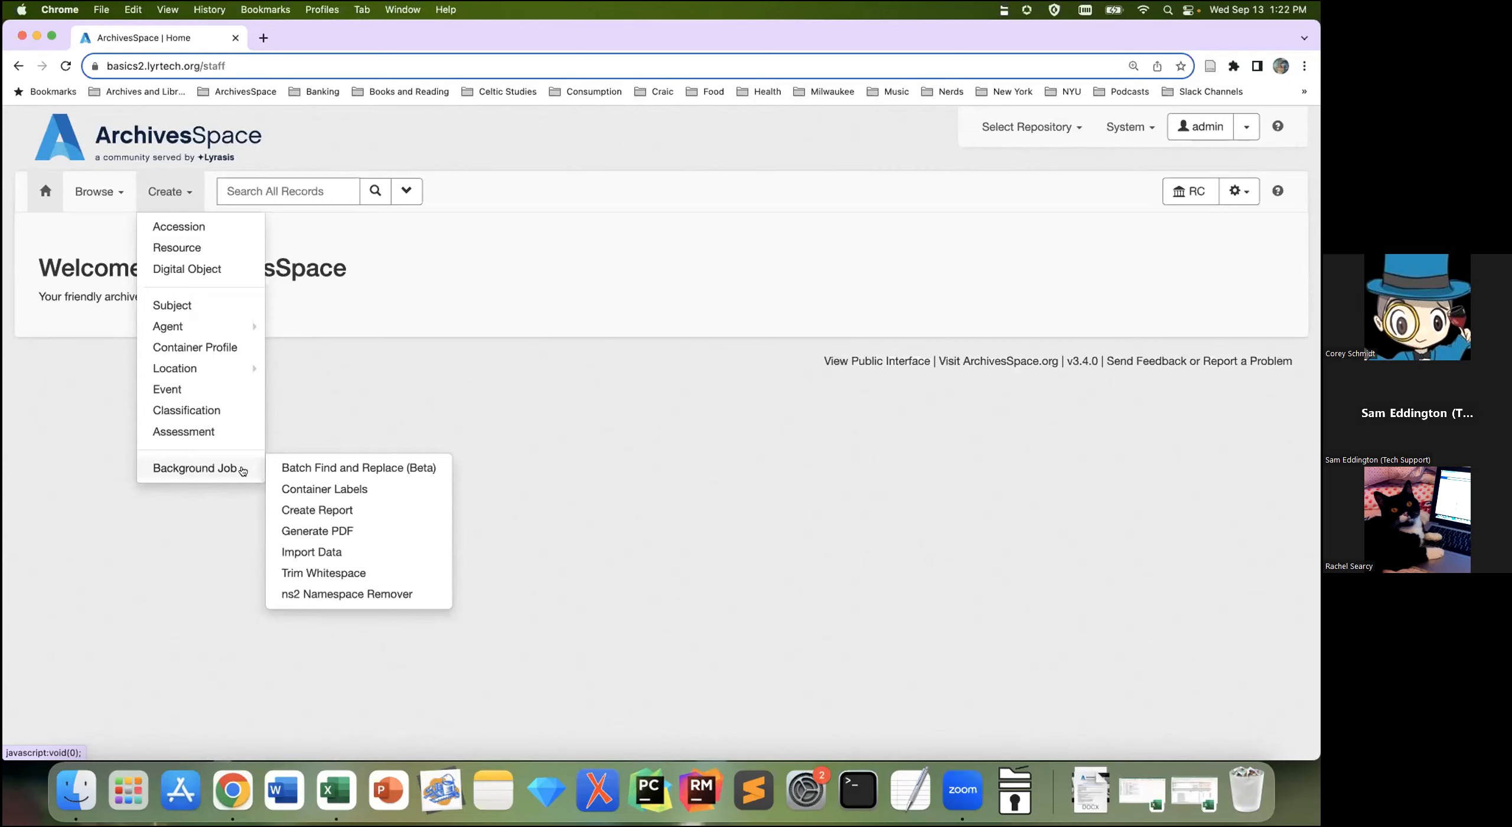
pyautogui.click(380, 412)
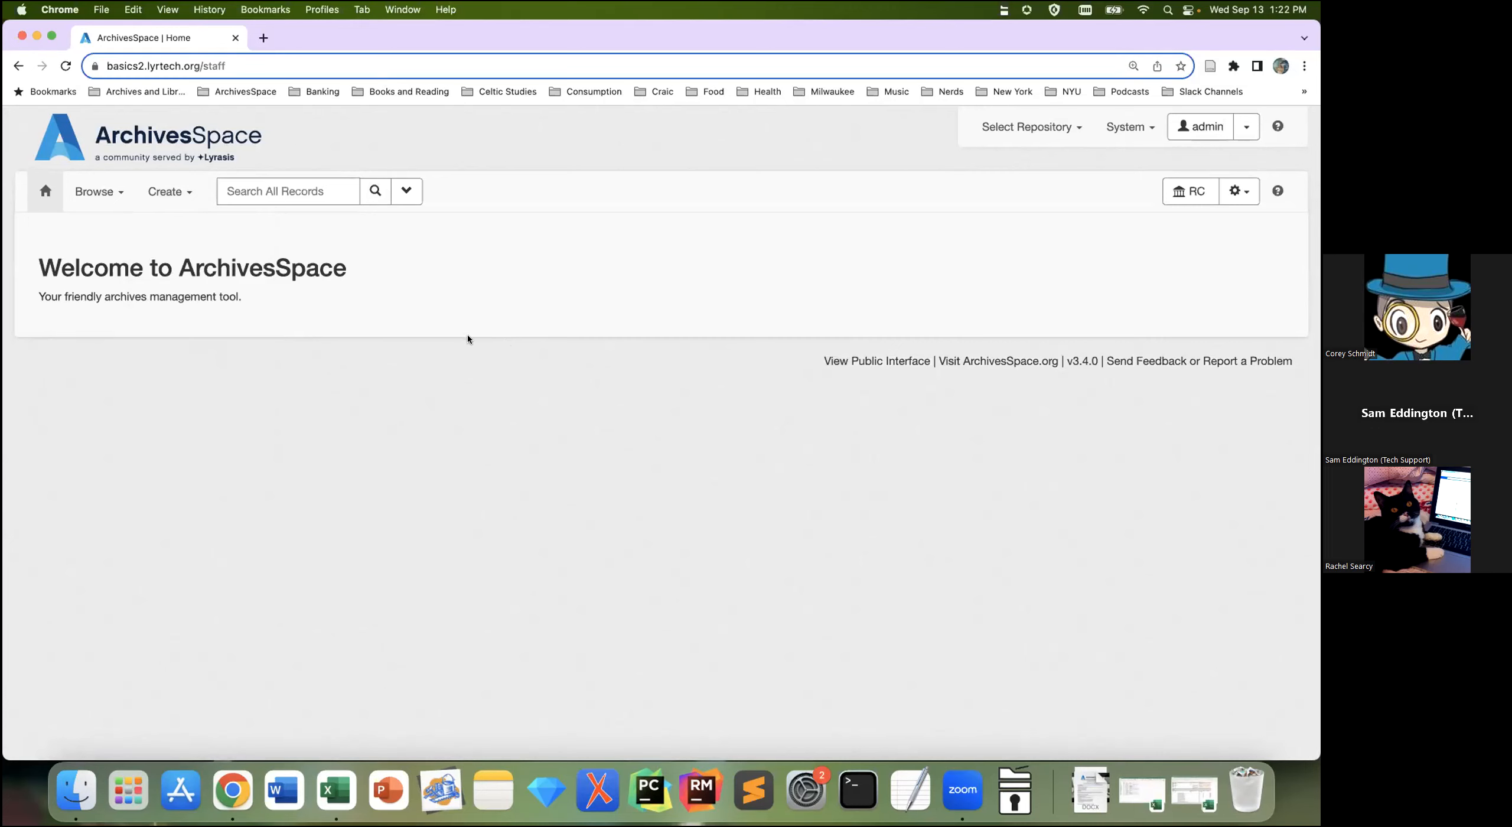
pyautogui.click(122, 198)
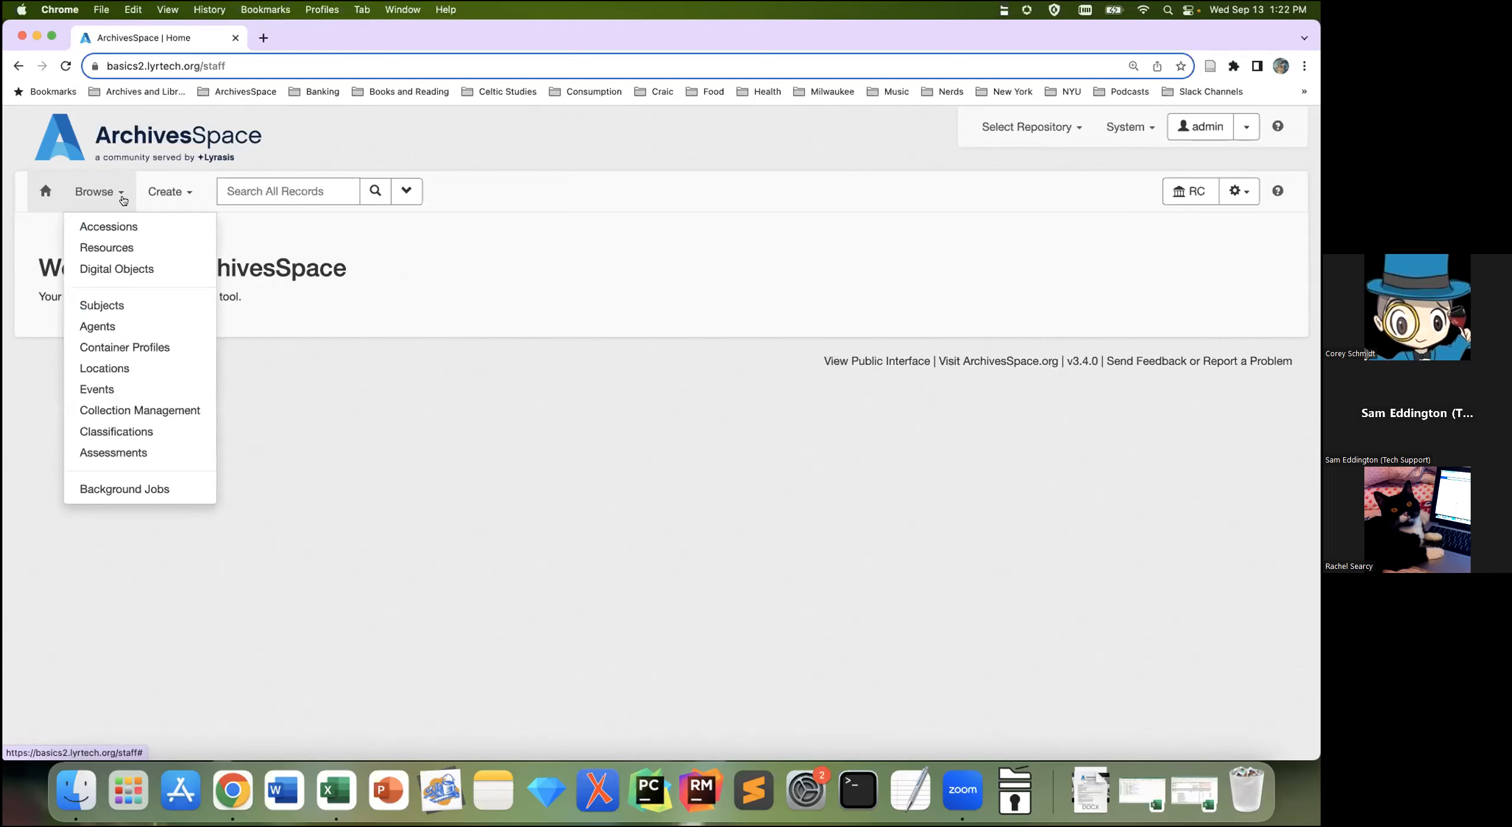
# Step: Choose Resources from the Browse menu
pyautogui.click(140, 242)
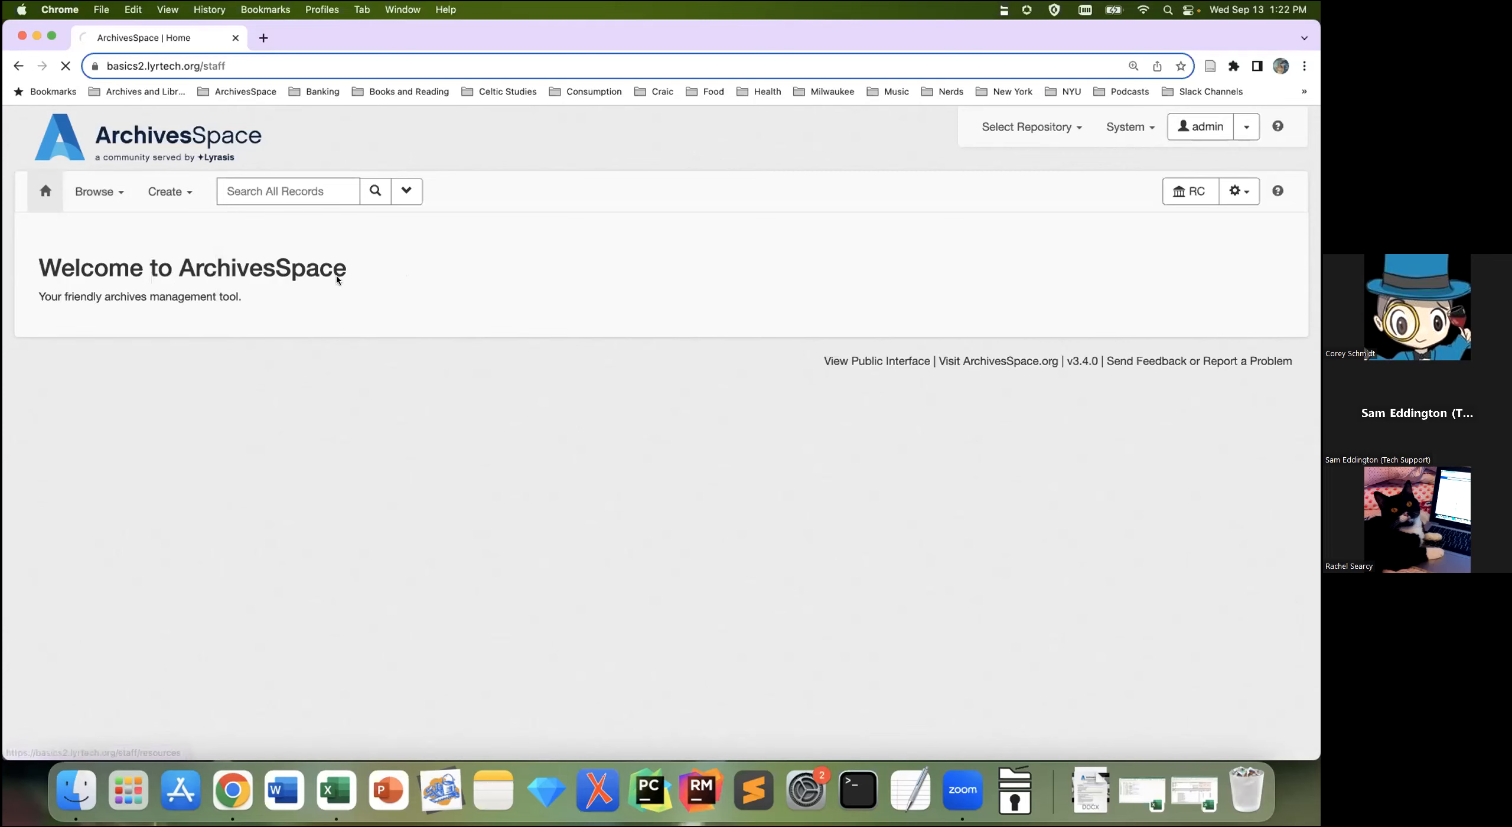
# Step: Scroll through the 12 resource records and their subject facets, then select the text filter box
pyautogui.scroll(-1, 1195, 451)
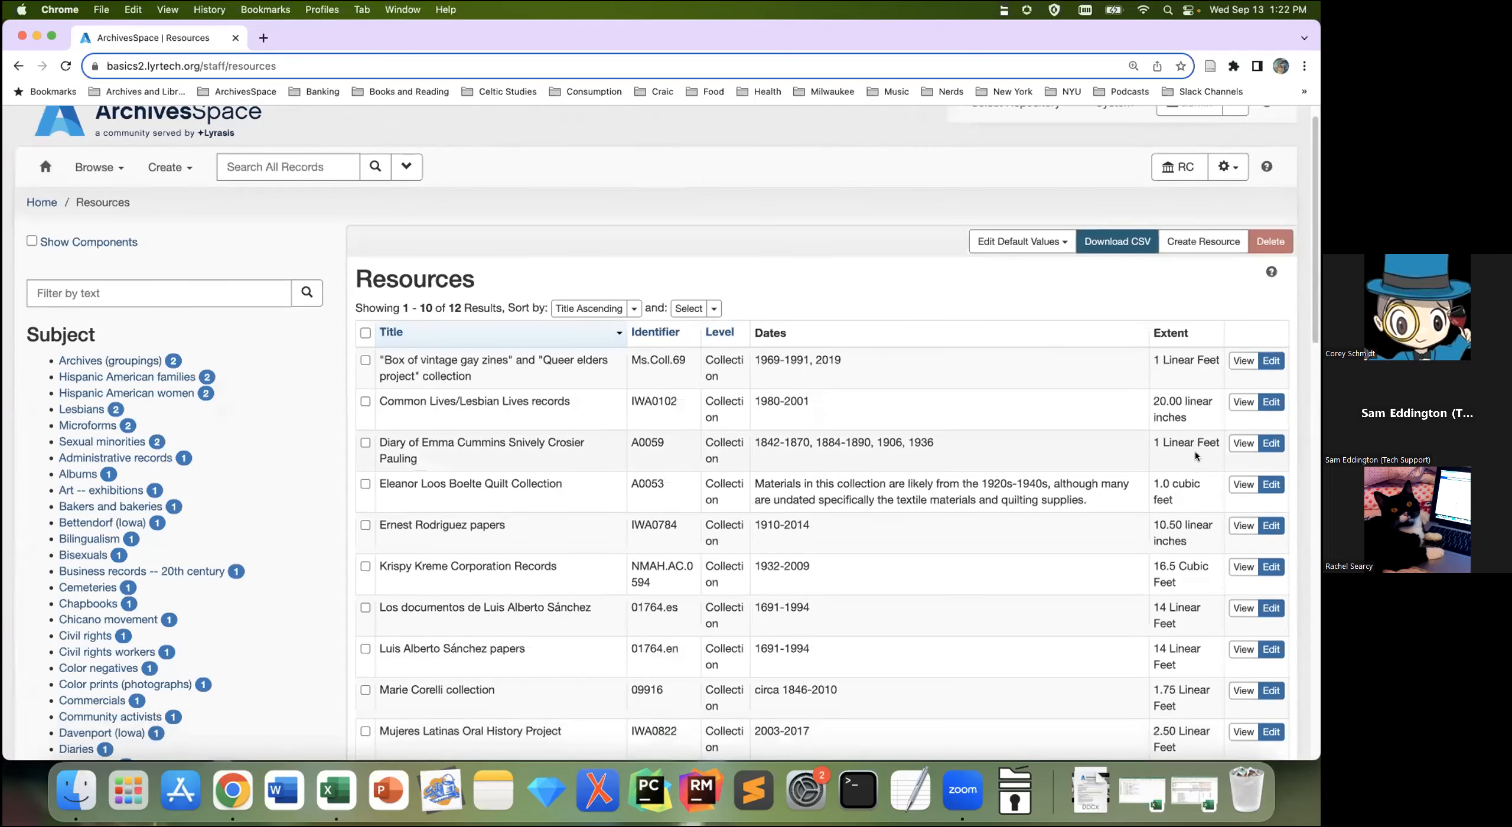
pyautogui.scroll(-3, 1196, 456)
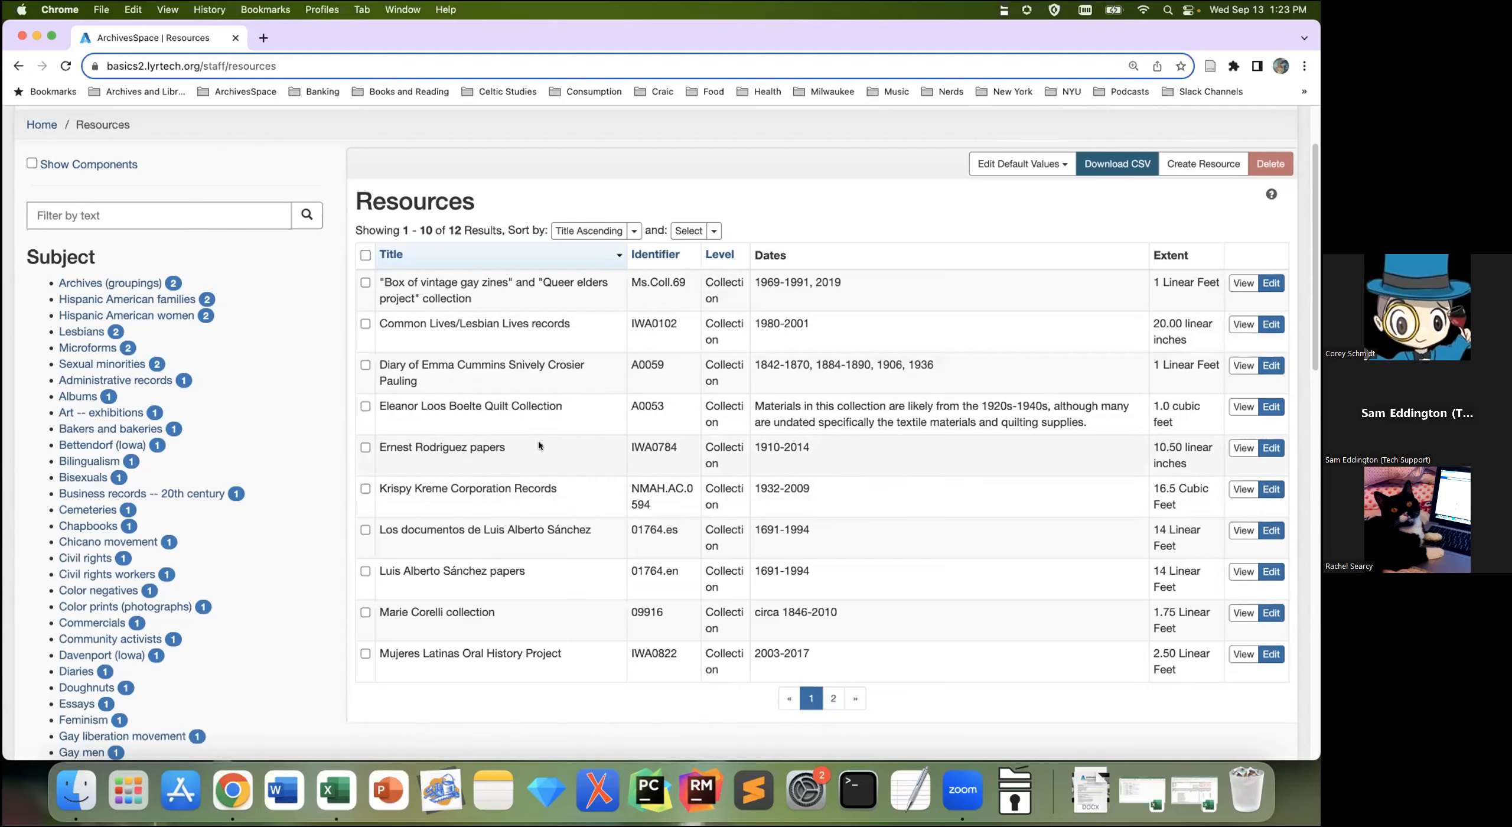
pyautogui.scroll(-1, 365, 408)
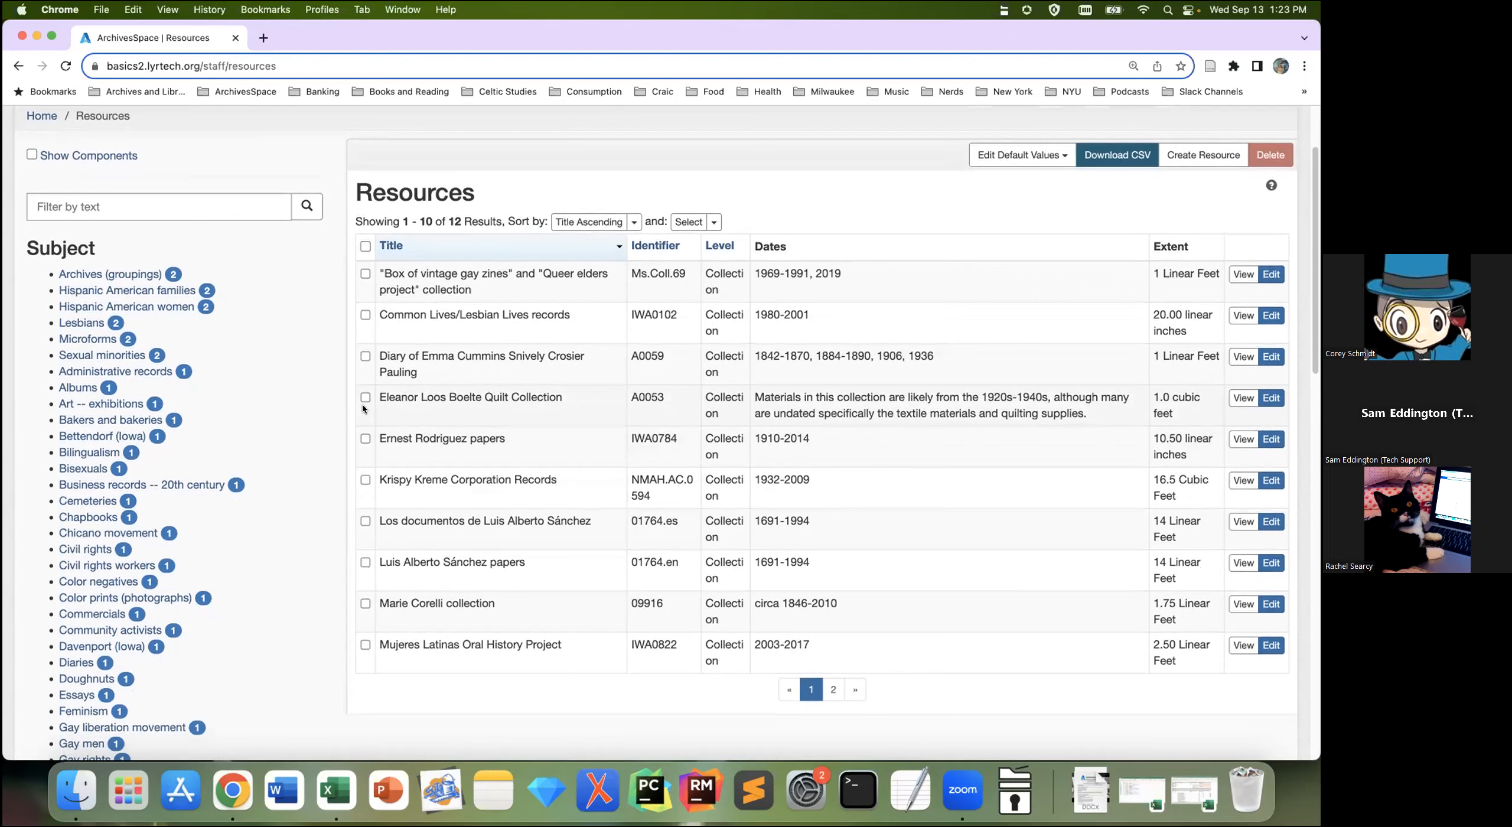
pyautogui.click(233, 198)
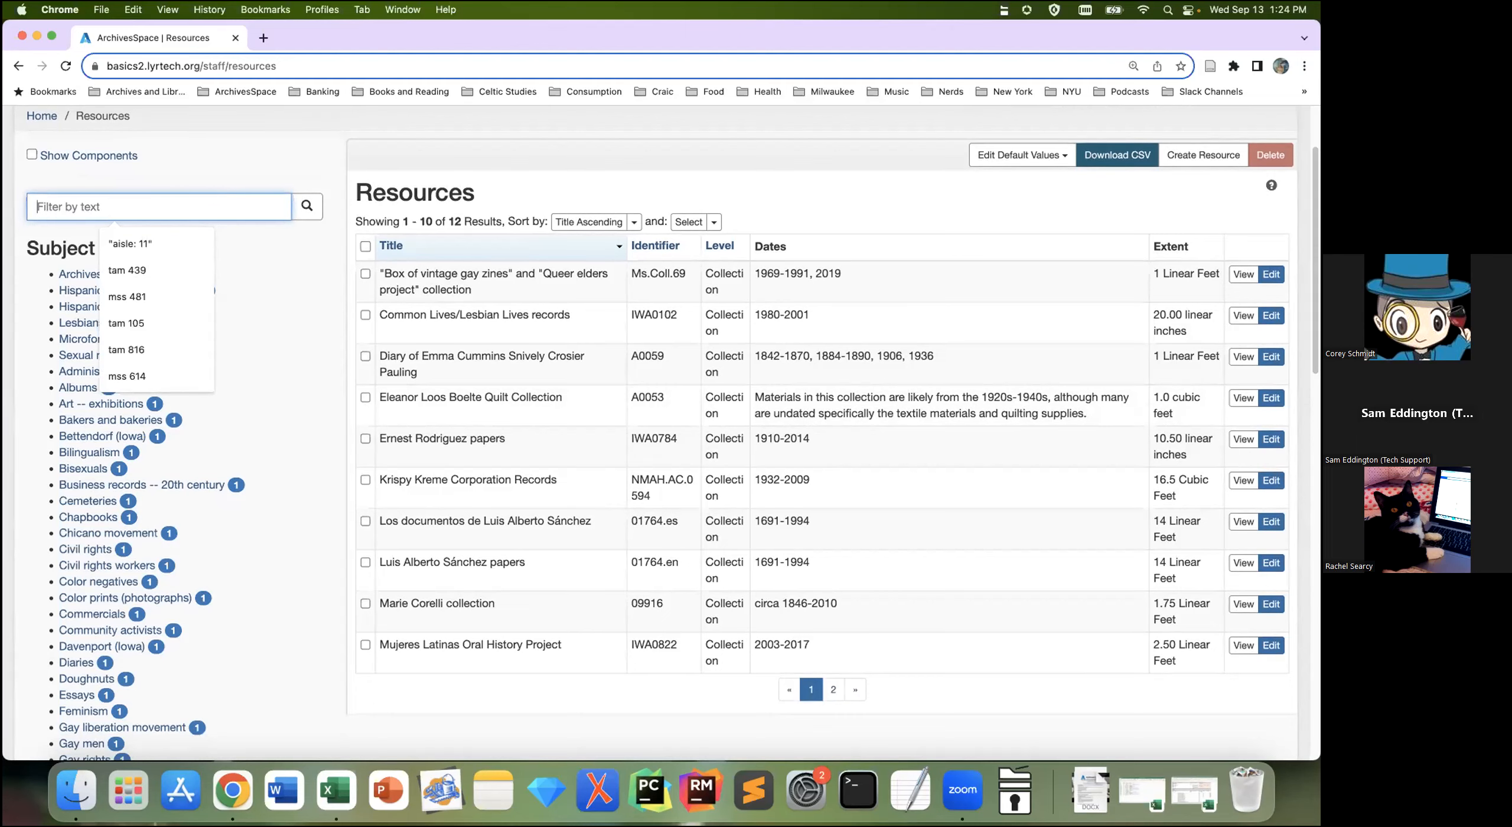
# Step: Filter the Resources list by 'krispy' to leave only Krispy Kreme Corporation Records
pyautogui.write('krispy')
pyautogui.press('Return')
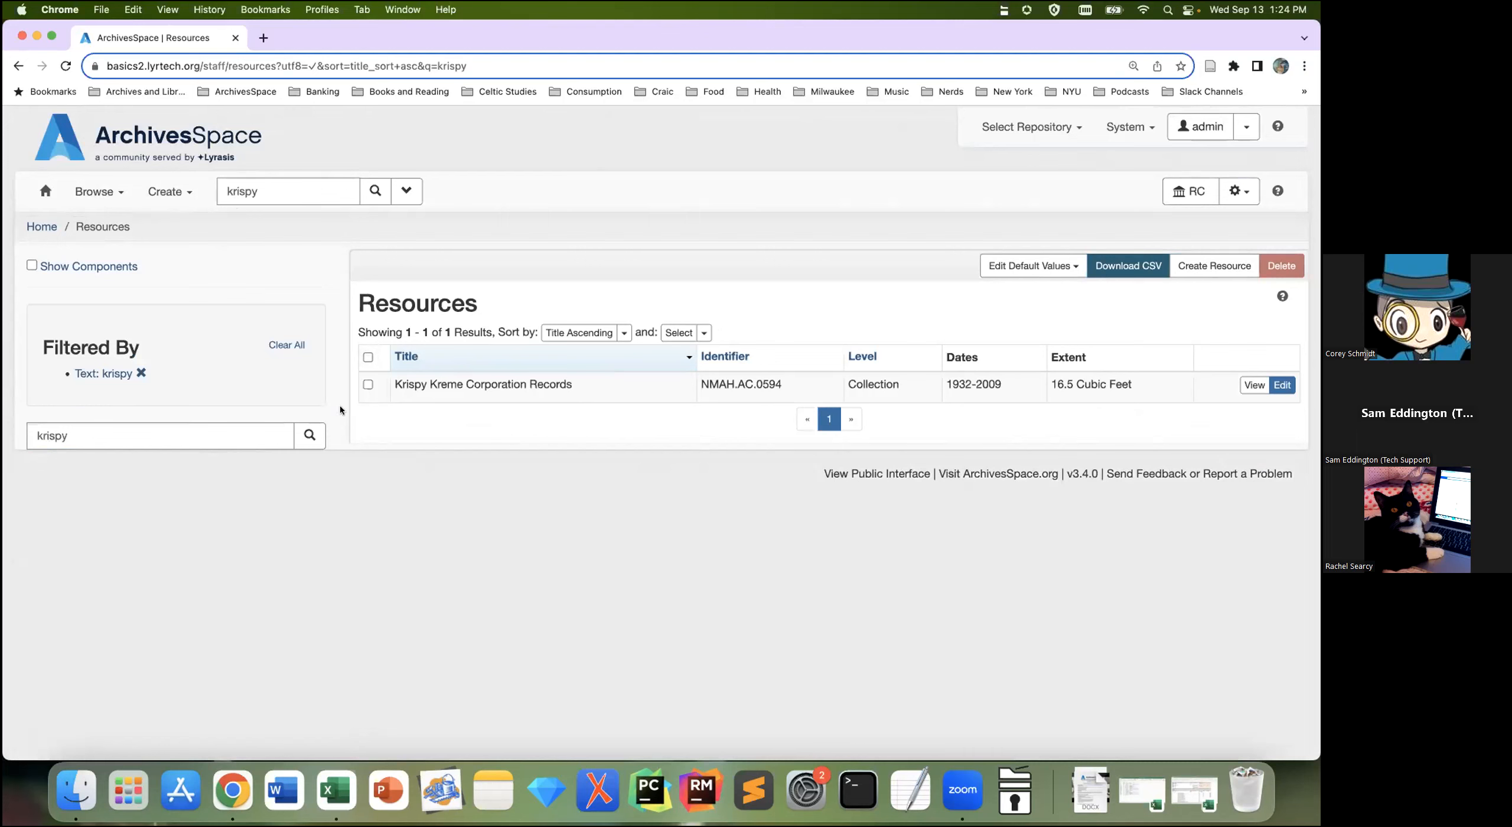
pyautogui.click(294, 347)
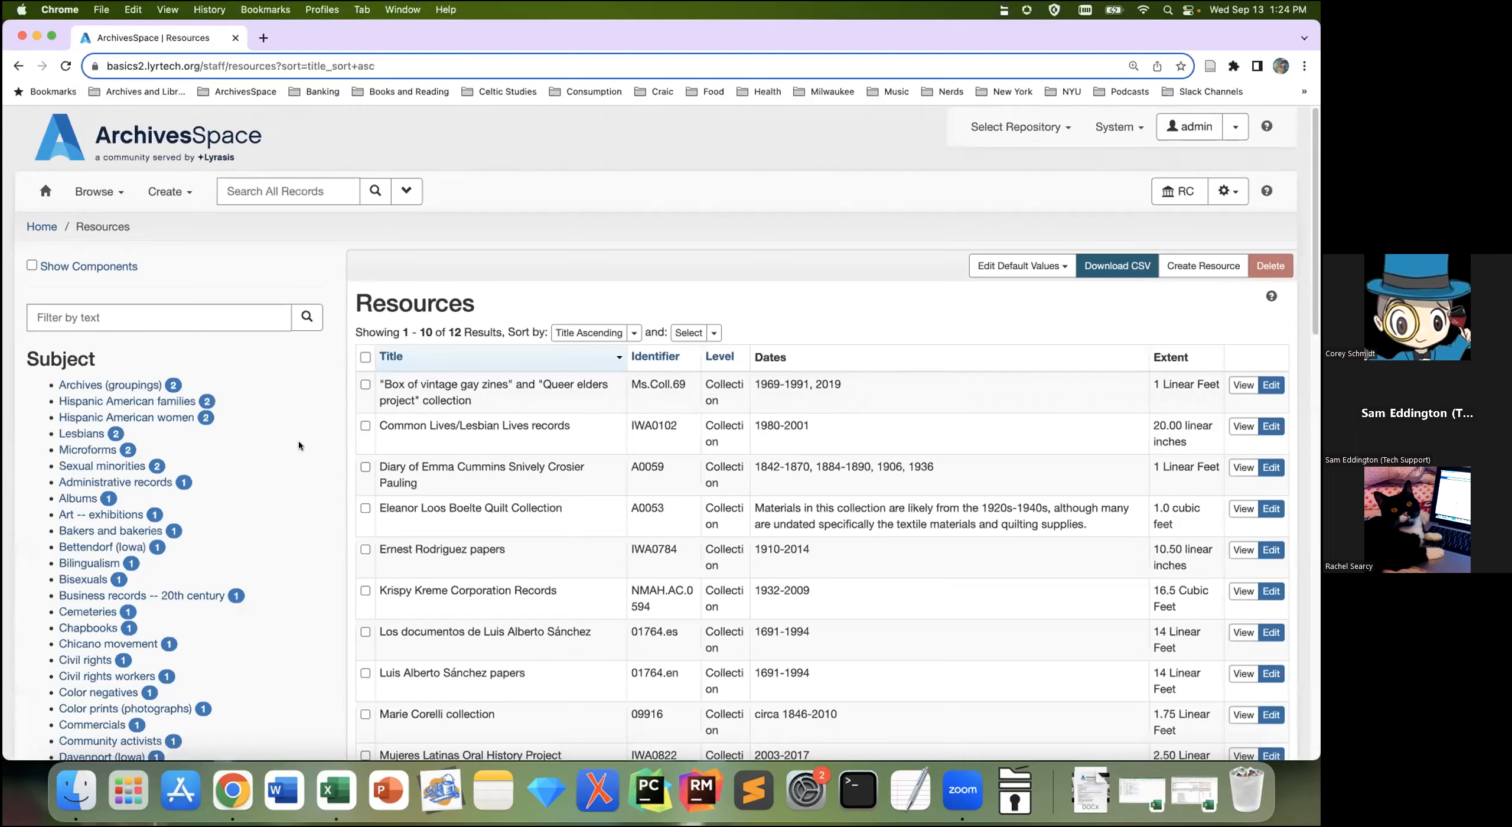
pyautogui.scroll(-1, 328, 472)
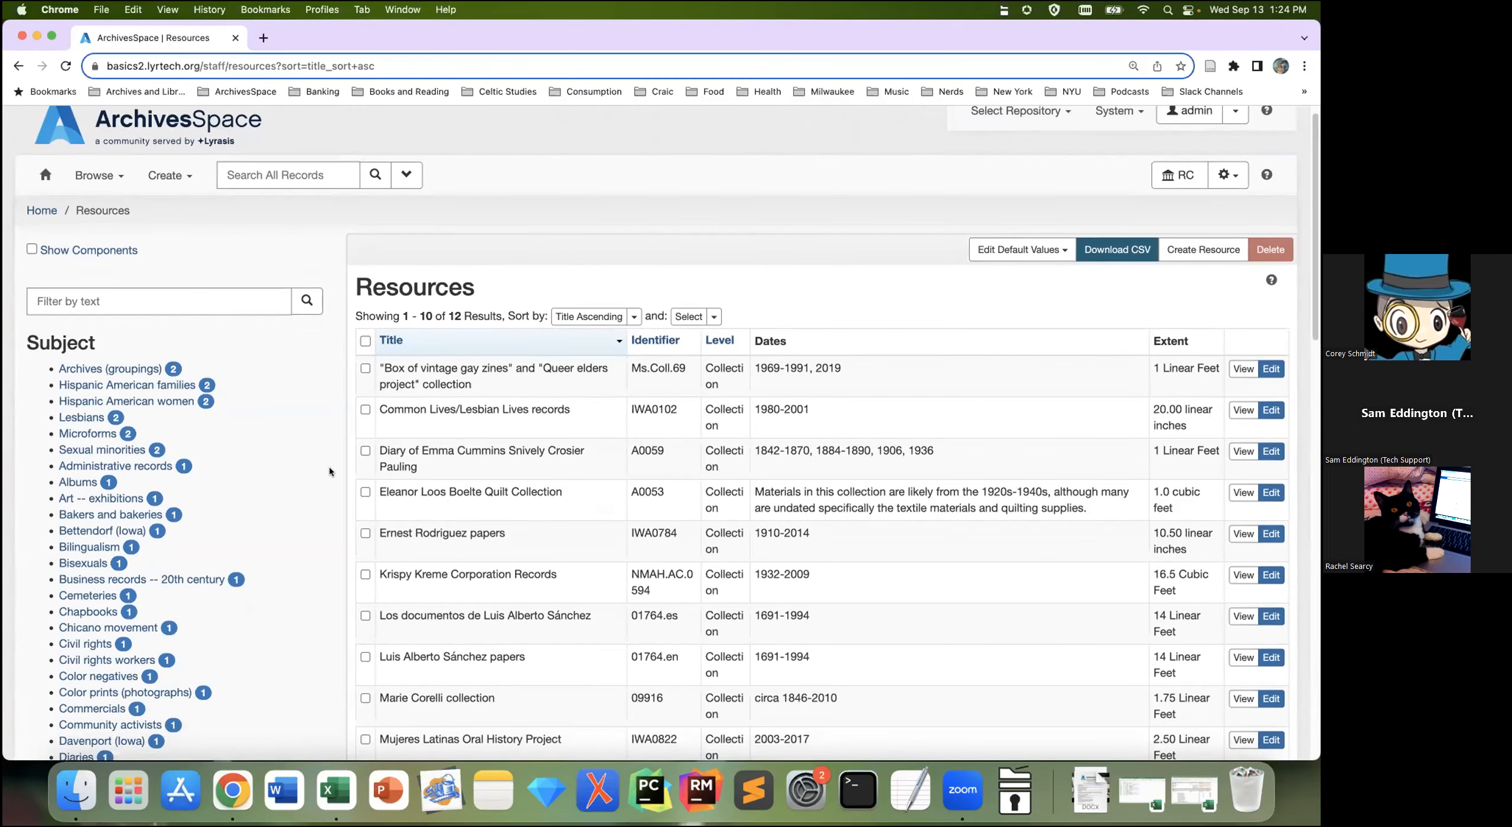
pyautogui.scroll(-1, 330, 471)
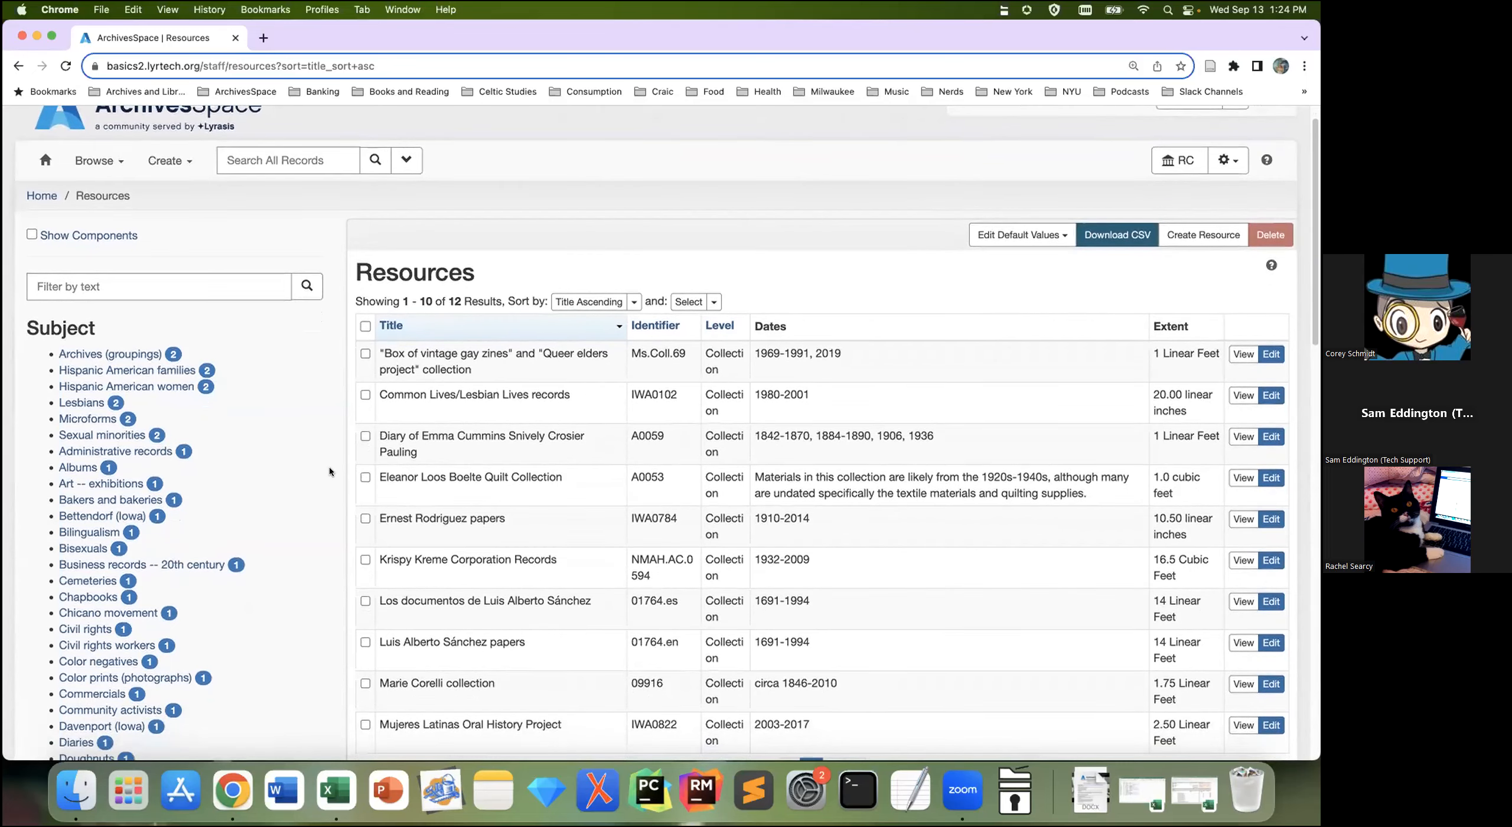
pyautogui.scroll(-10, 330, 470)
pyautogui.scroll(-20, 329, 470)
pyautogui.scroll(-1, 330, 471)
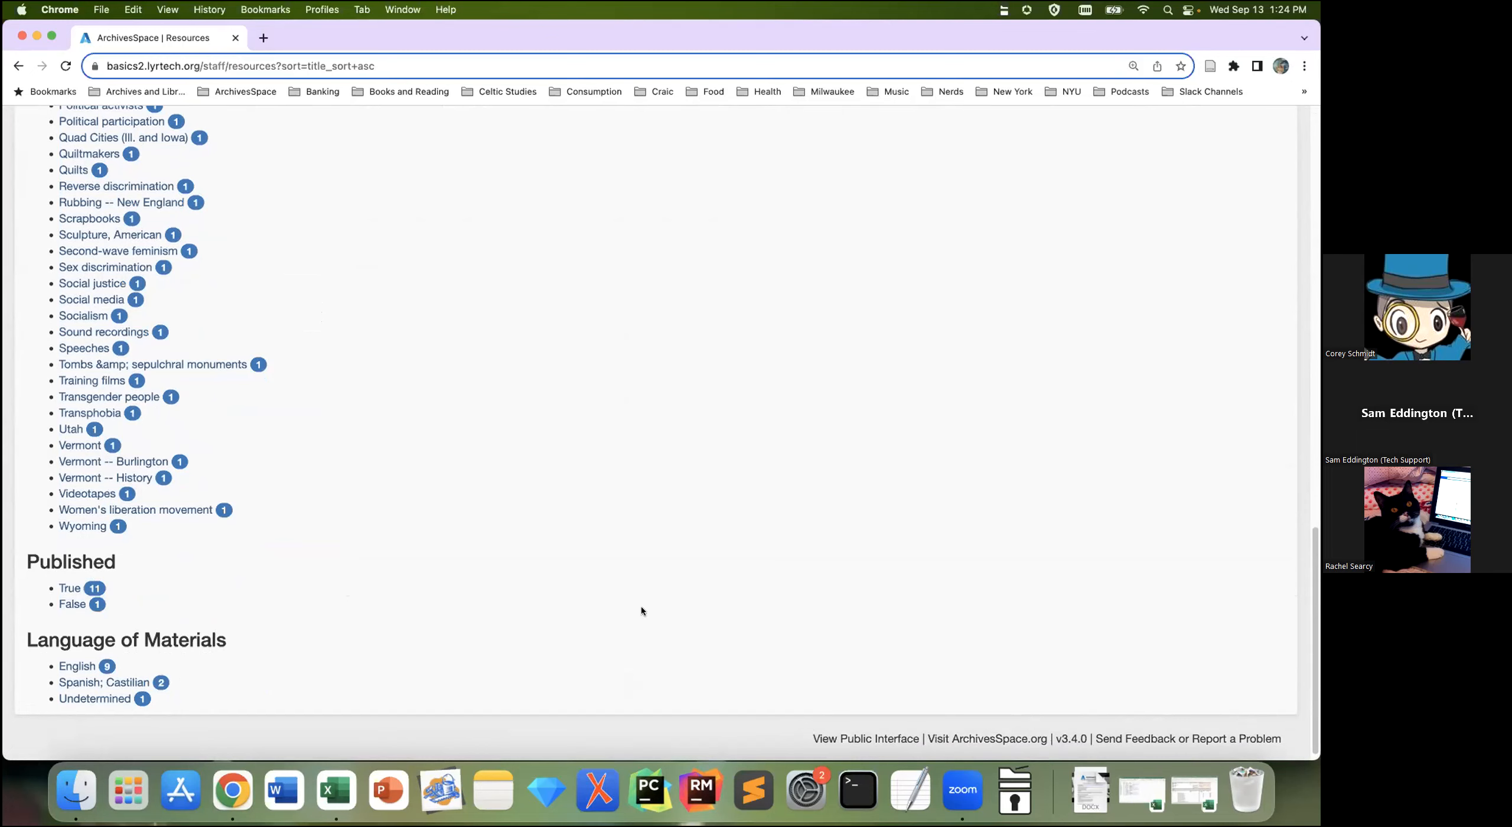
pyautogui.scroll(8, 623, 609)
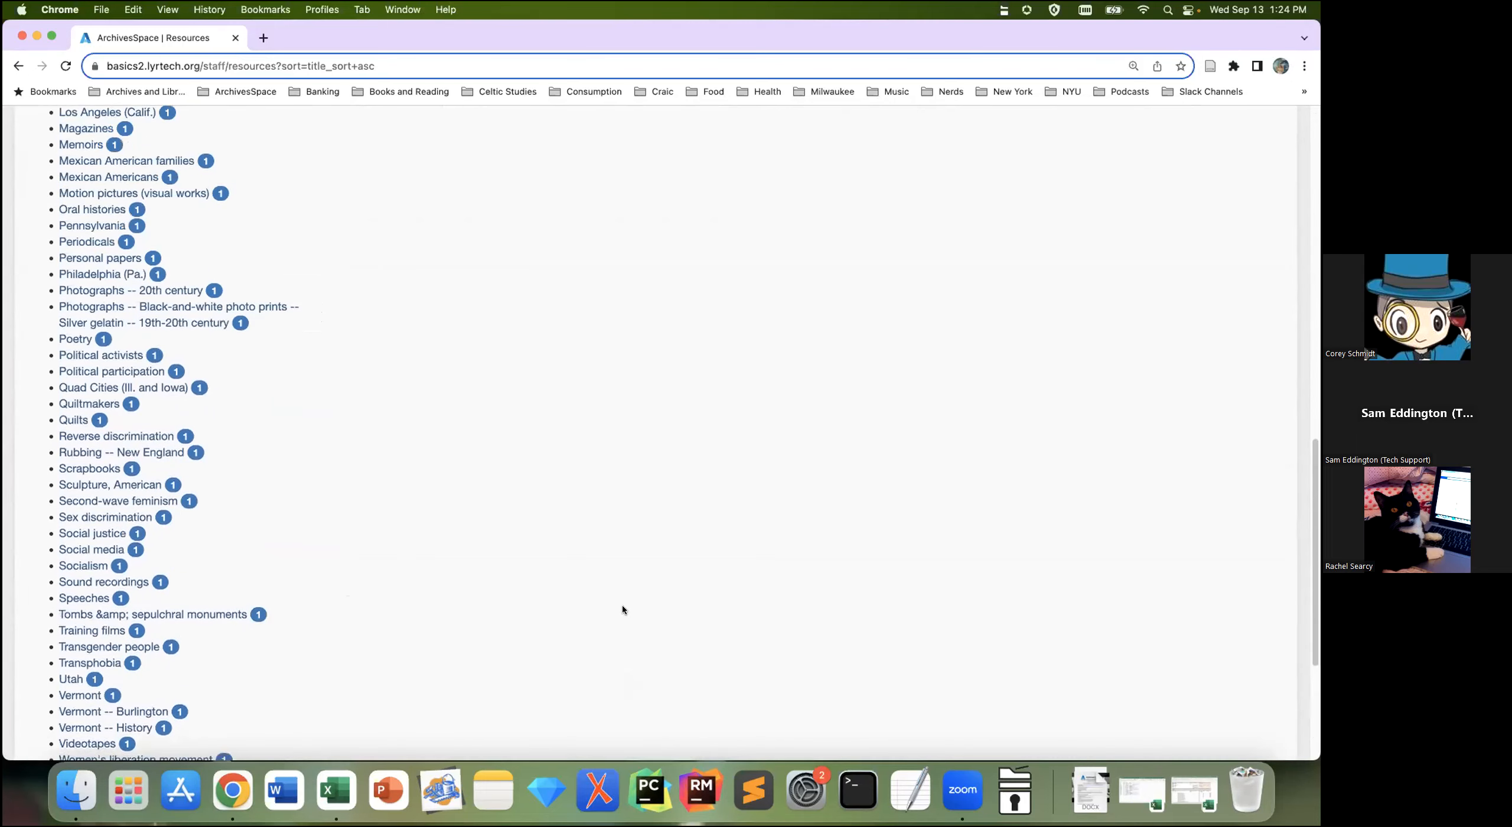
pyautogui.scroll(15, 621, 605)
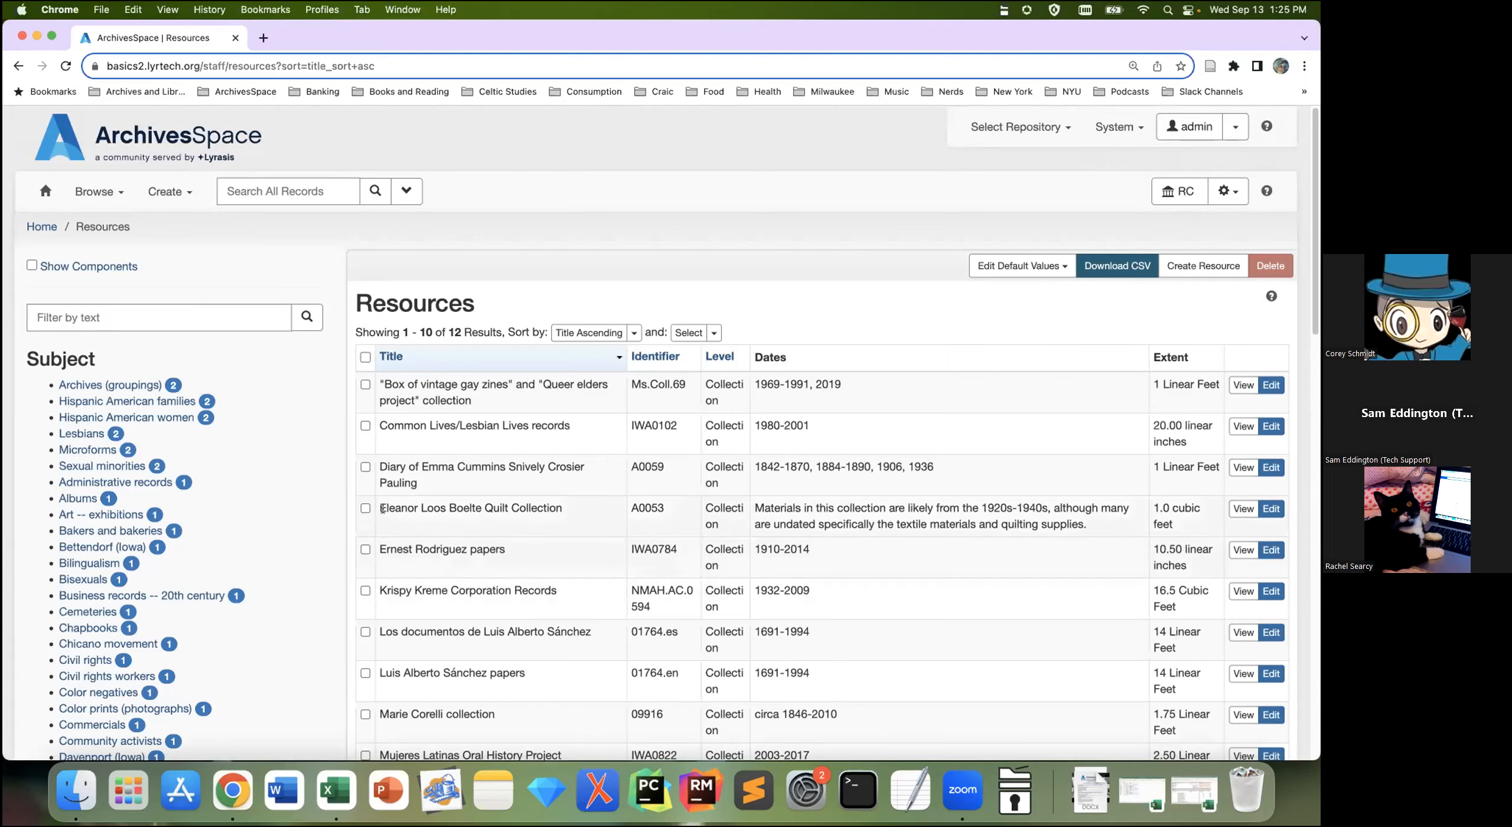
pyautogui.click(32, 267)
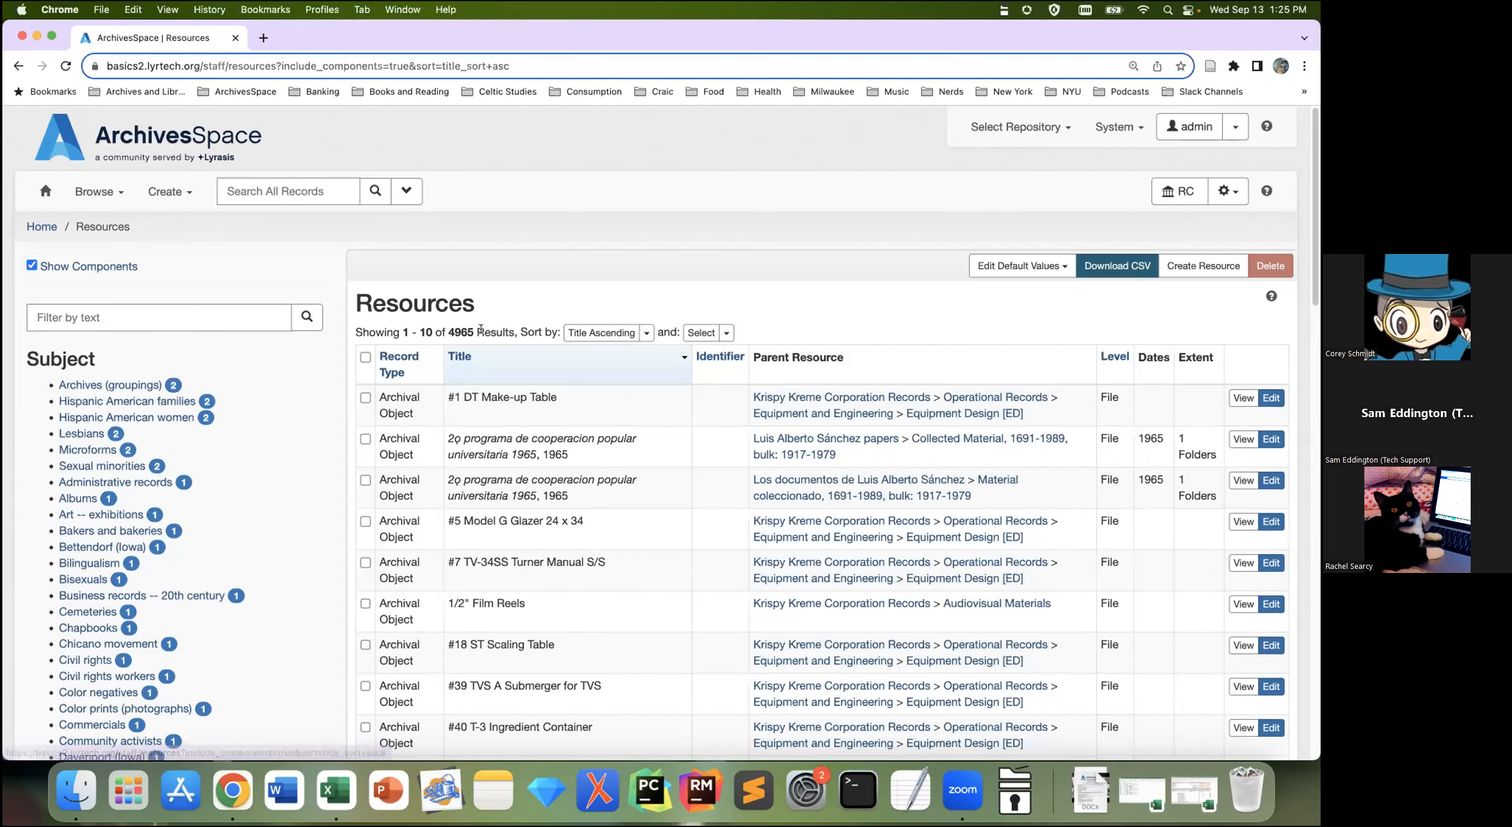
pyautogui.moveTo(478, 327); pyautogui.dragTo(399, 328)
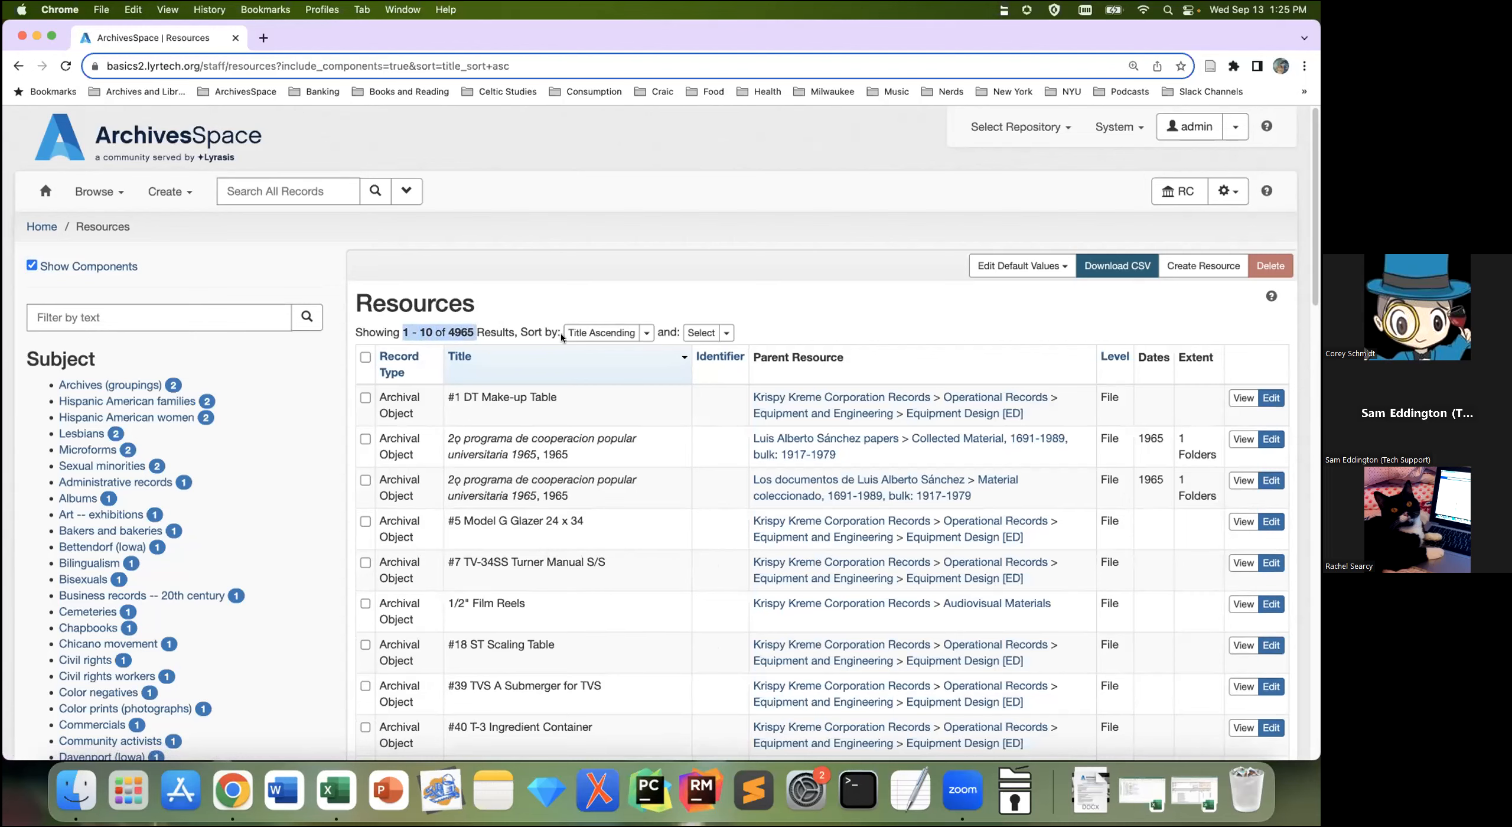
pyautogui.click(555, 301)
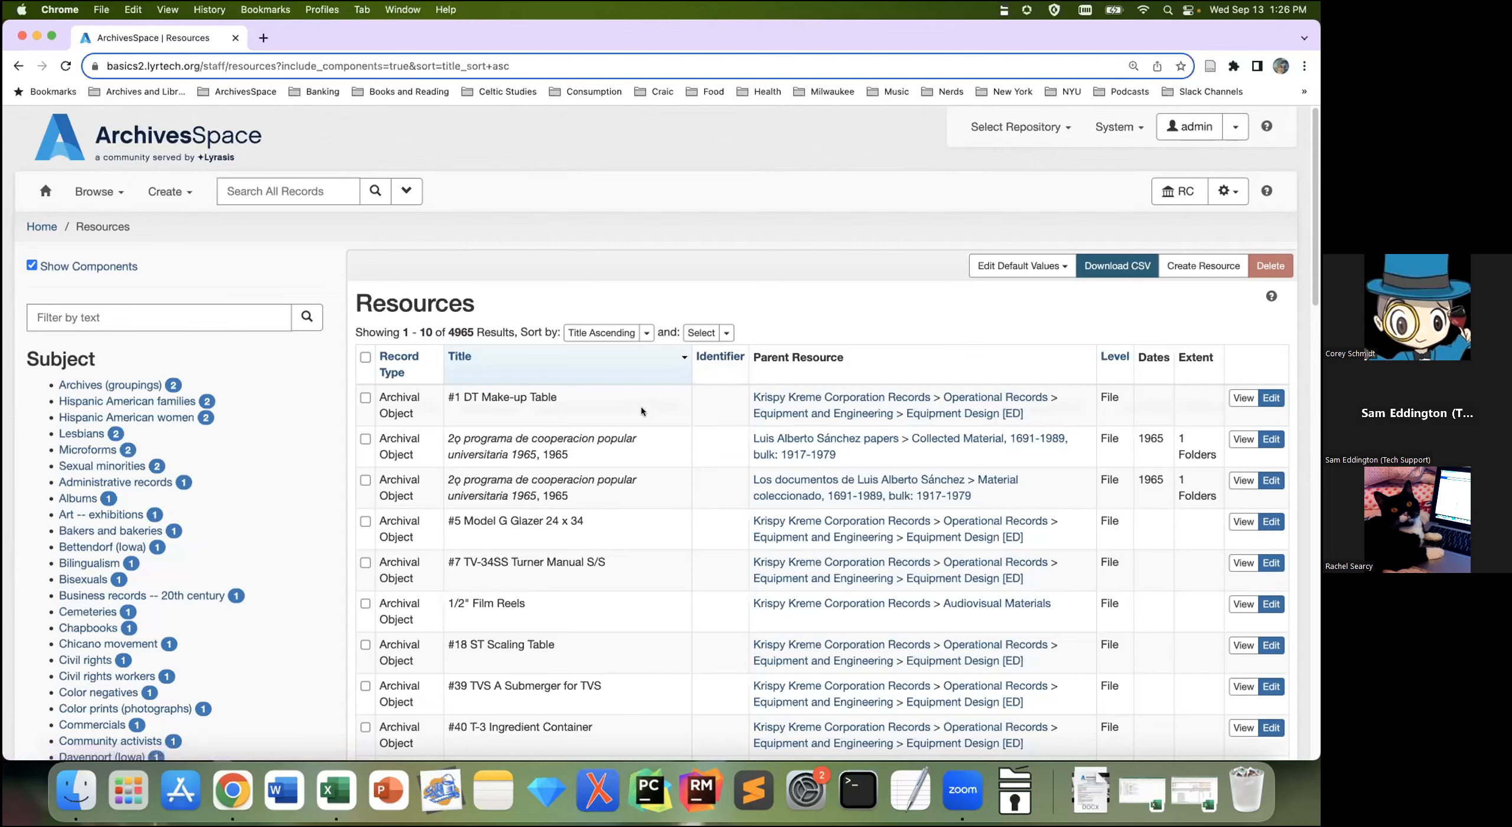
pyautogui.click(32, 266)
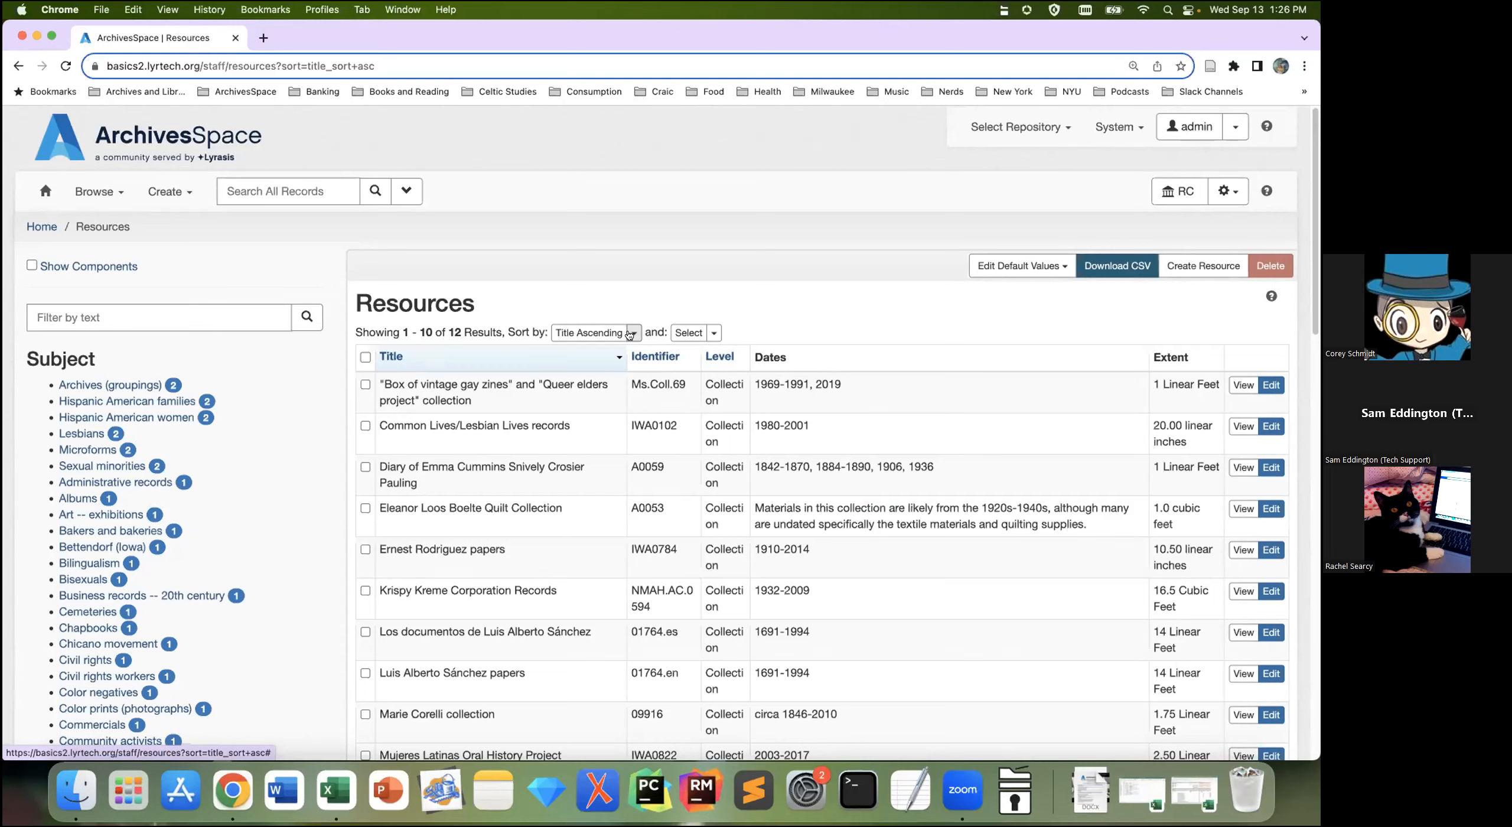
# Step: Sort the Resources by Created, descending, bringing the Marie Corelli collection to the top
pyautogui.click(629, 336)
pyautogui.moveTo(614, 361)
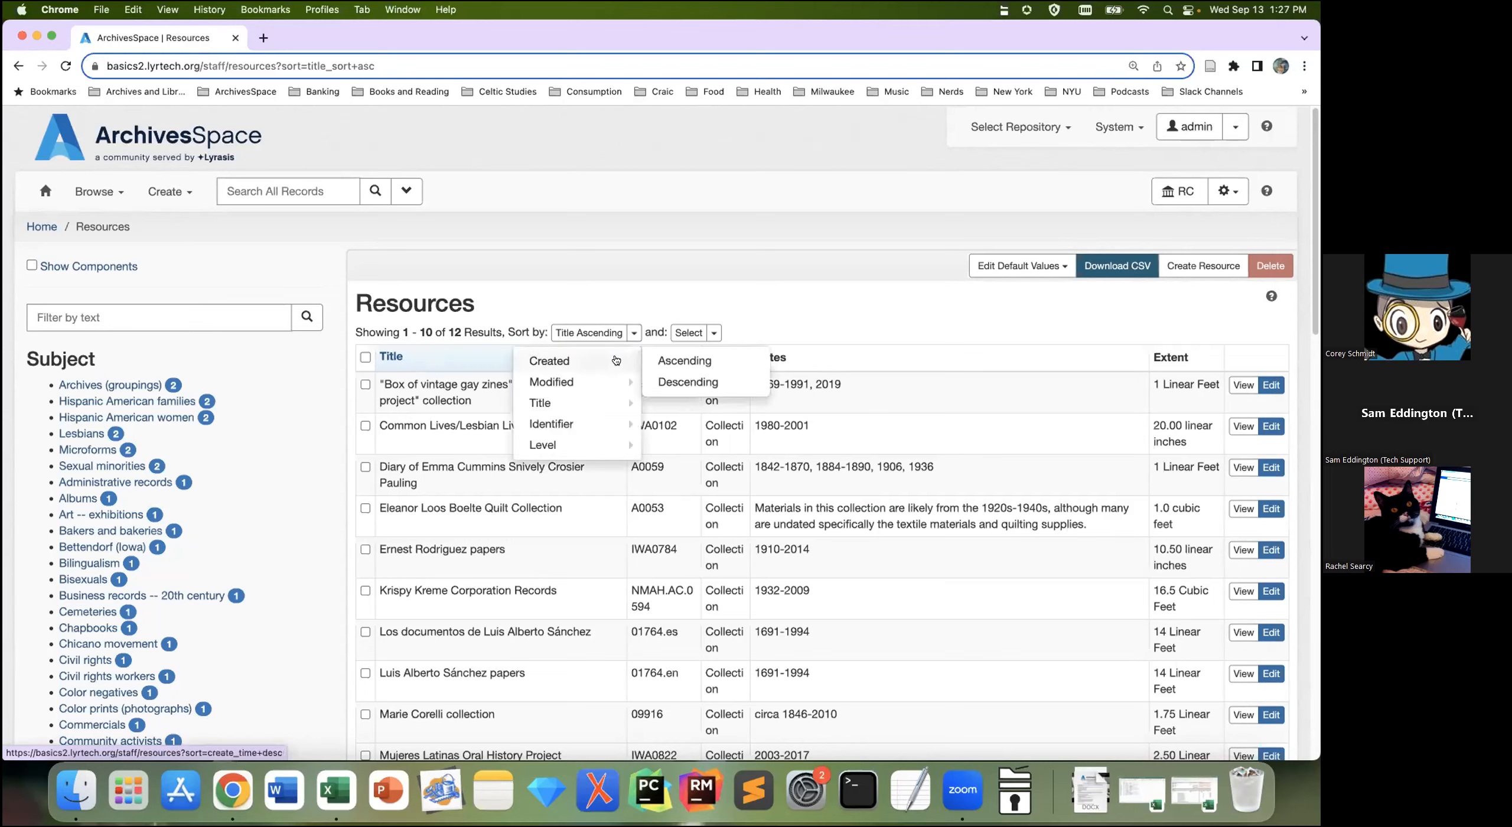
pyautogui.click(670, 383)
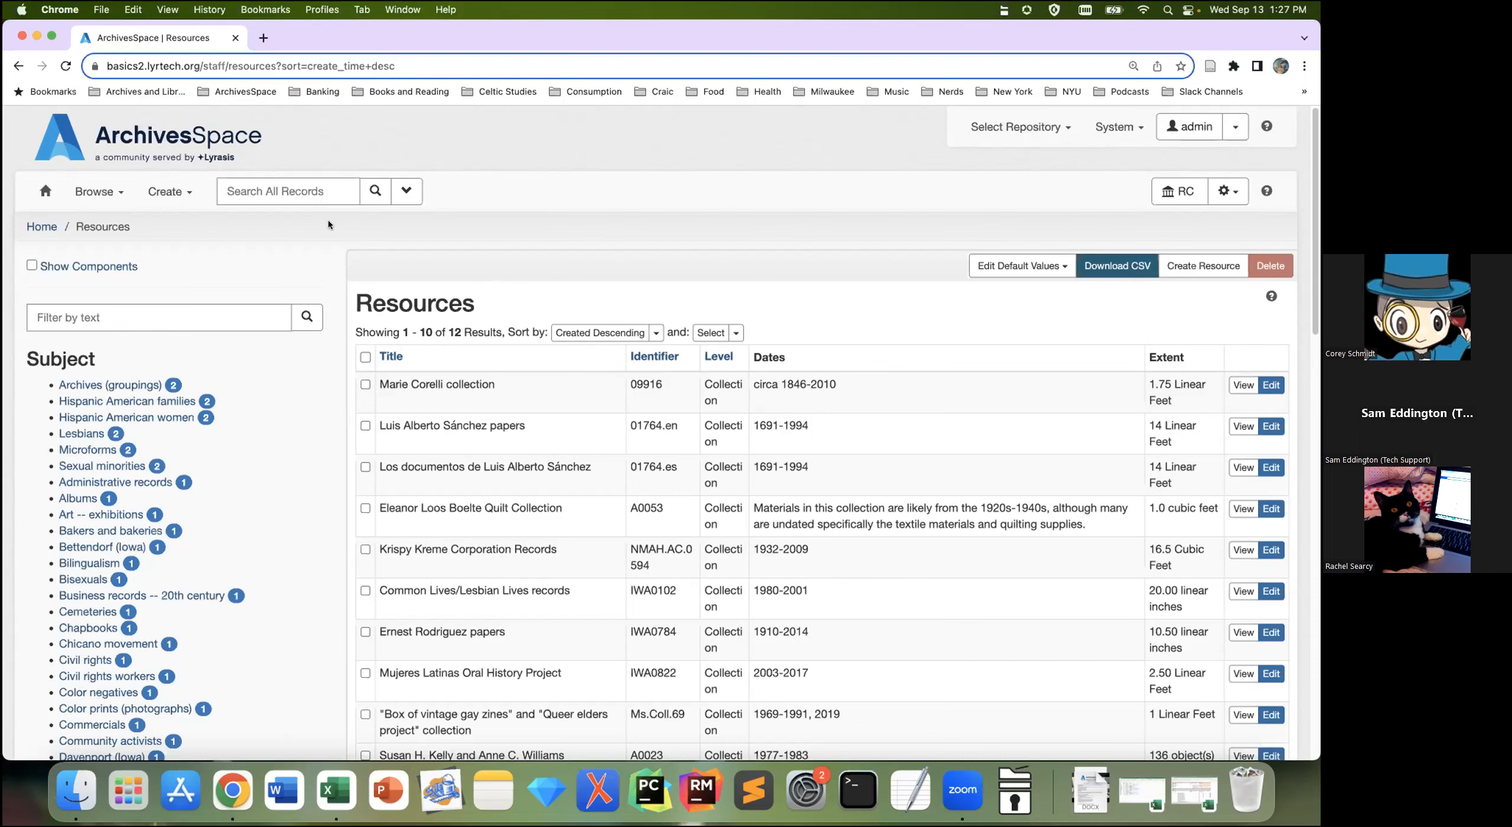
# Step: Run a Search All Records query for 'krispy', returning 68 results
pyautogui.click(316, 189)
pyautogui.write('krispy')
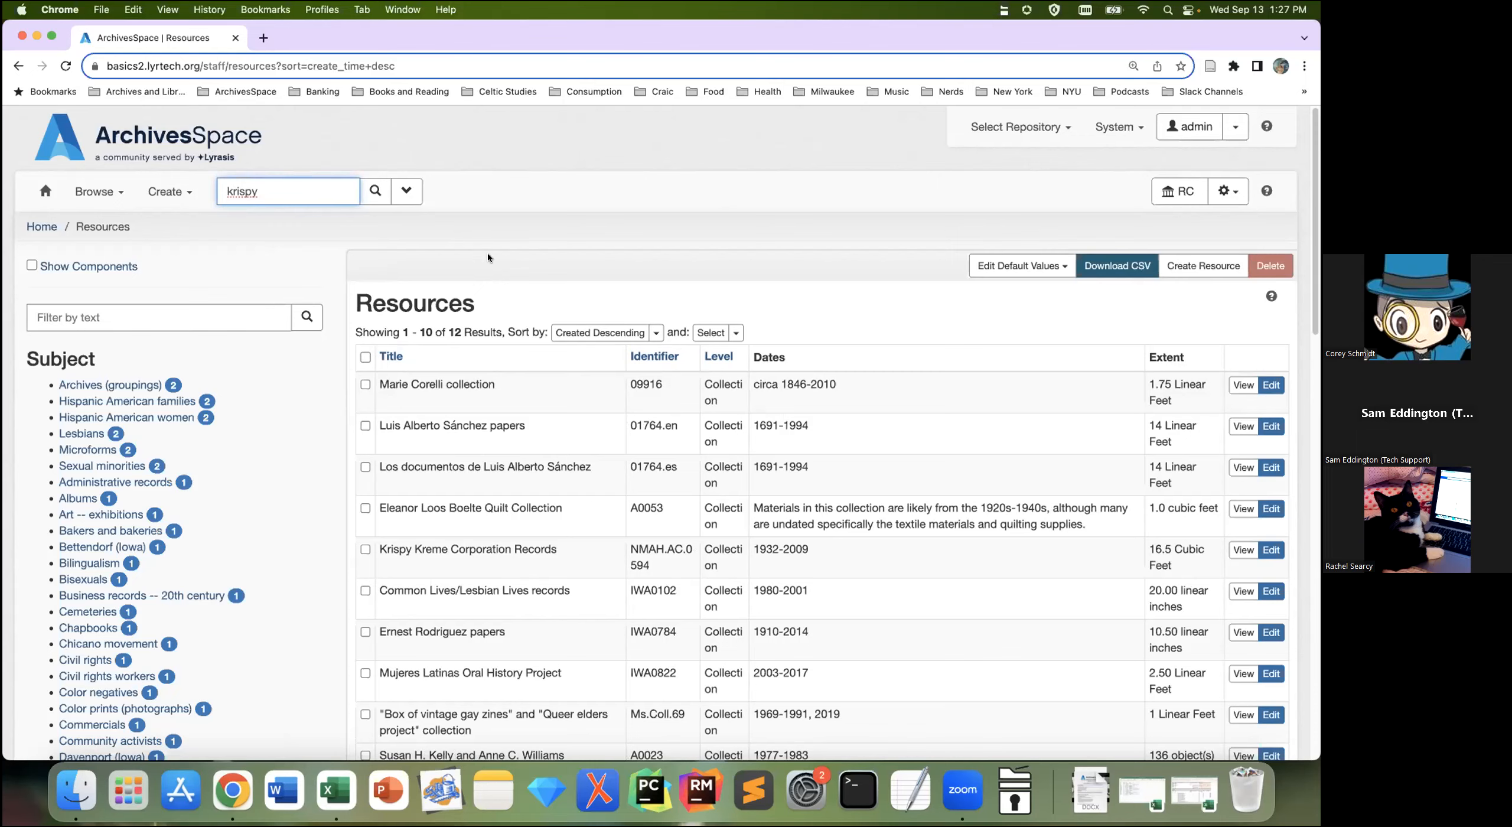
pyautogui.press('Return')
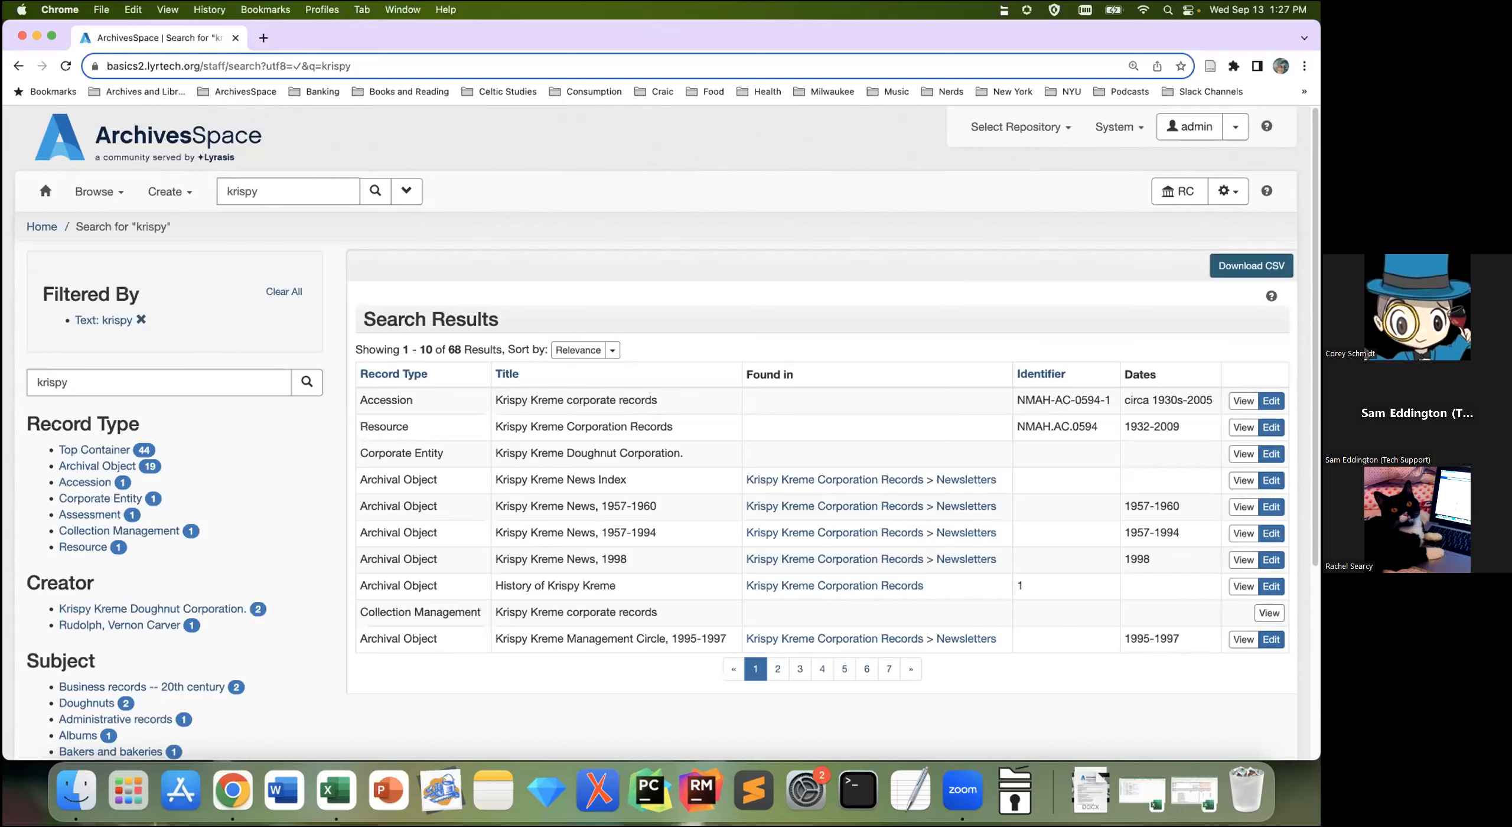
# Step: Review the 68 'krispy' results, then reveal the Advanced Search form with its Keyword row
pyautogui.moveTo(463, 350); pyautogui.dragTo(447, 349)
pyautogui.click(651, 315)
pyautogui.scroll(-1, 269, 493)
pyautogui.scroll(-1, 270, 494)
pyautogui.scroll(-1, 265, 496)
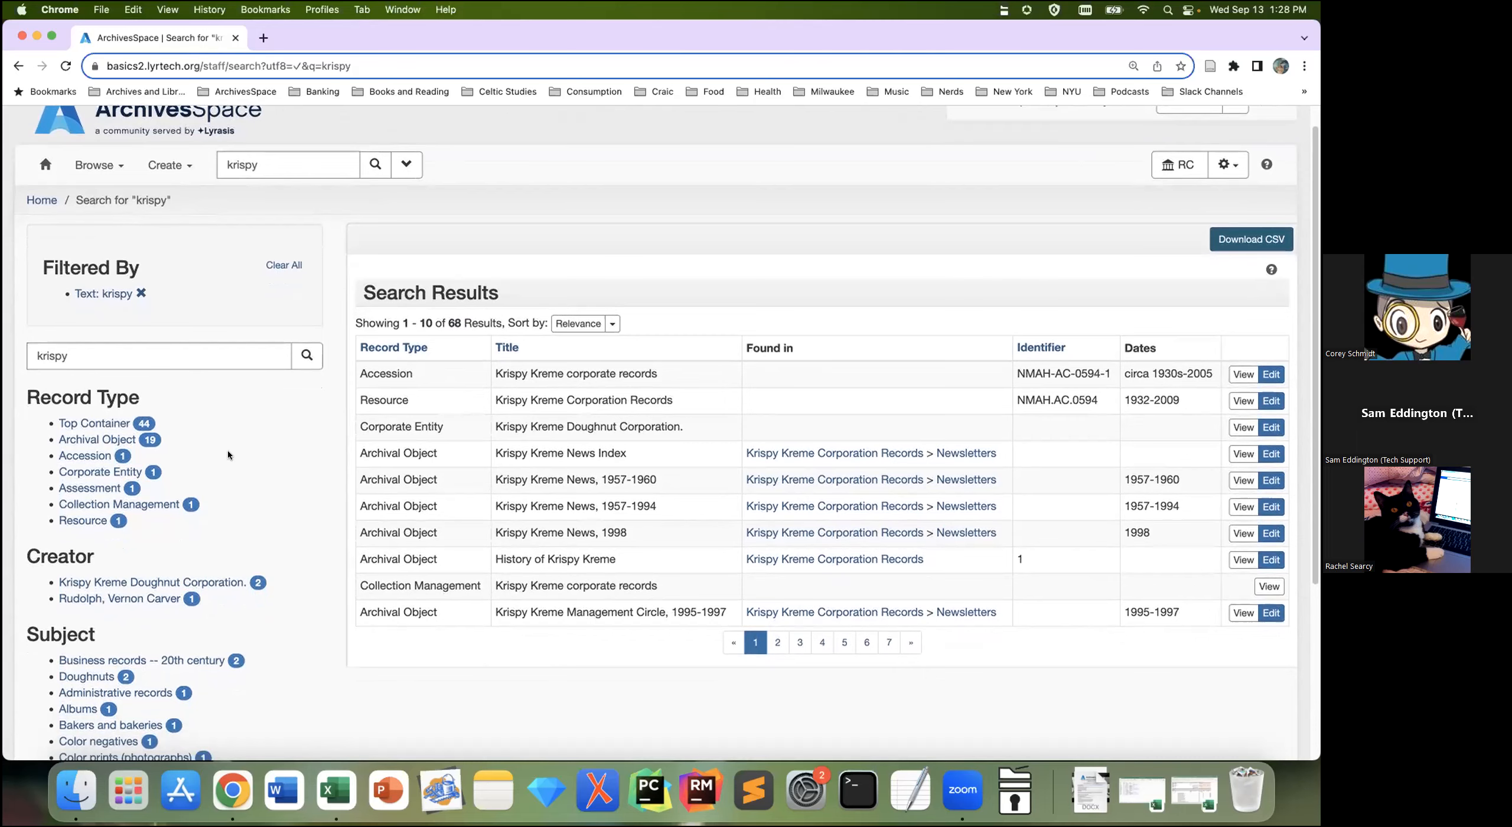
pyautogui.scroll(-5, 242, 472)
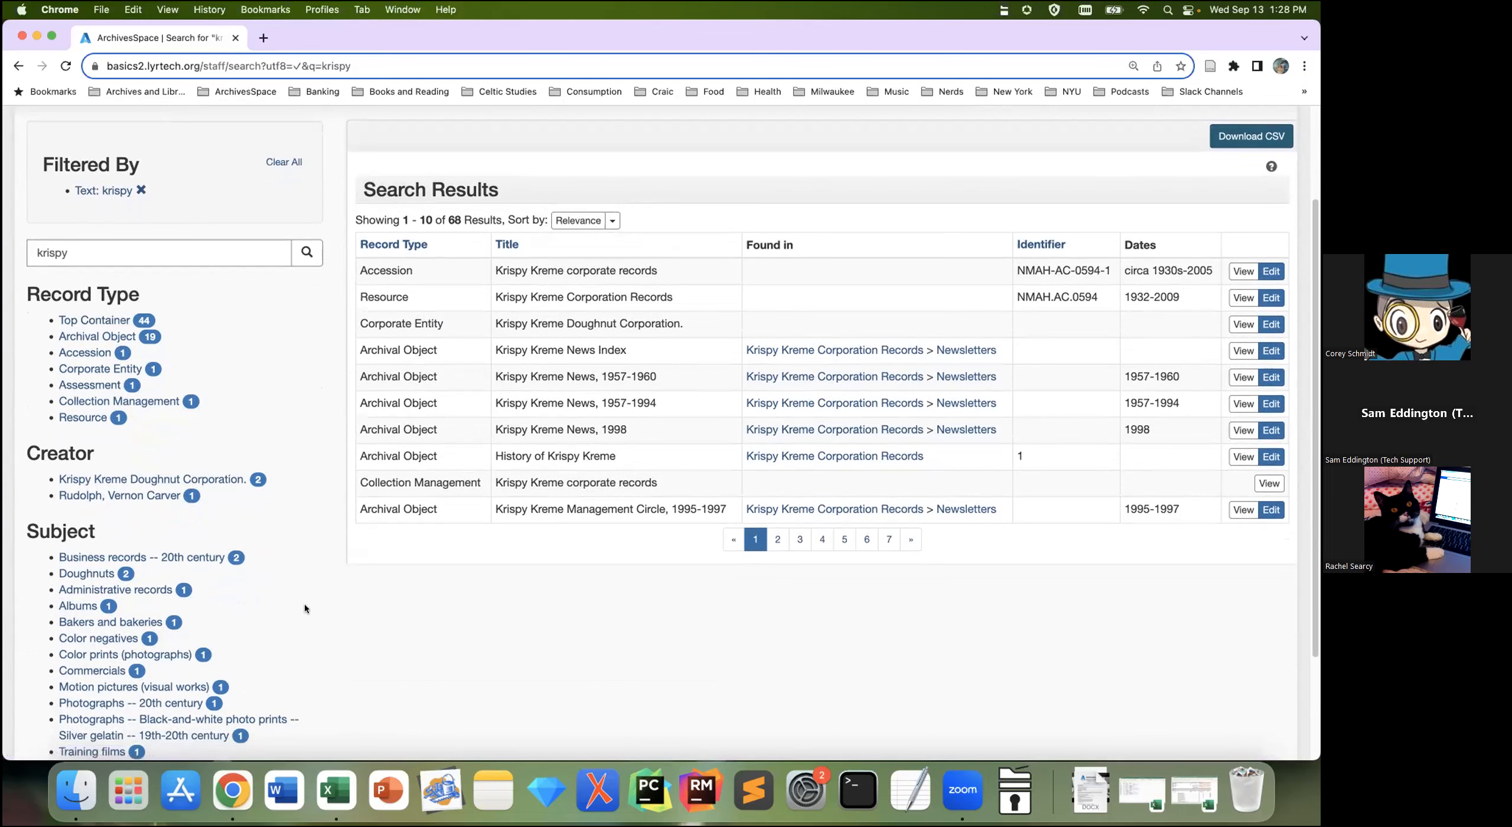
pyautogui.scroll(-5, 305, 603)
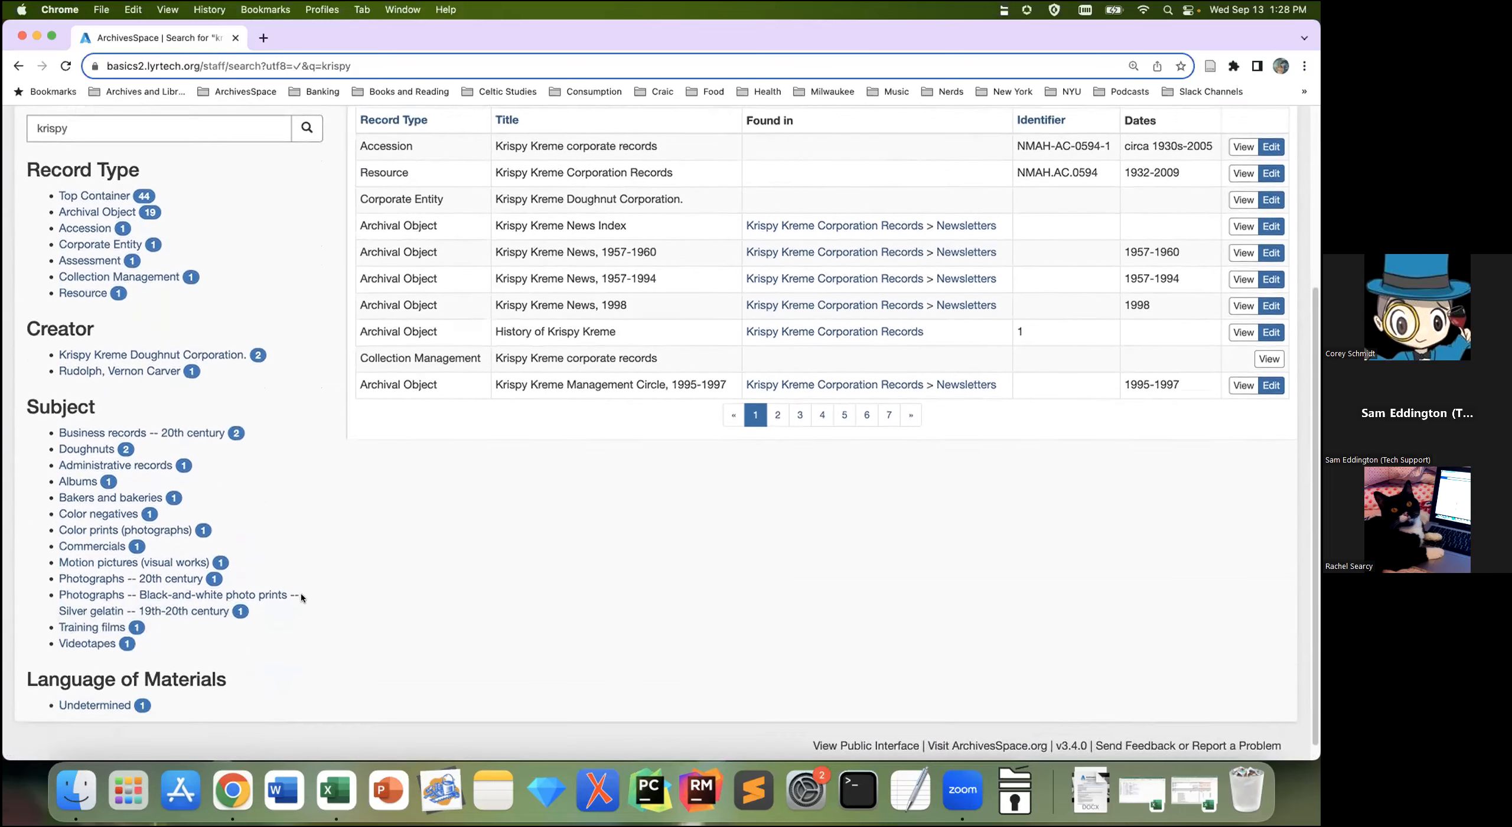
pyautogui.scroll(3, 301, 598)
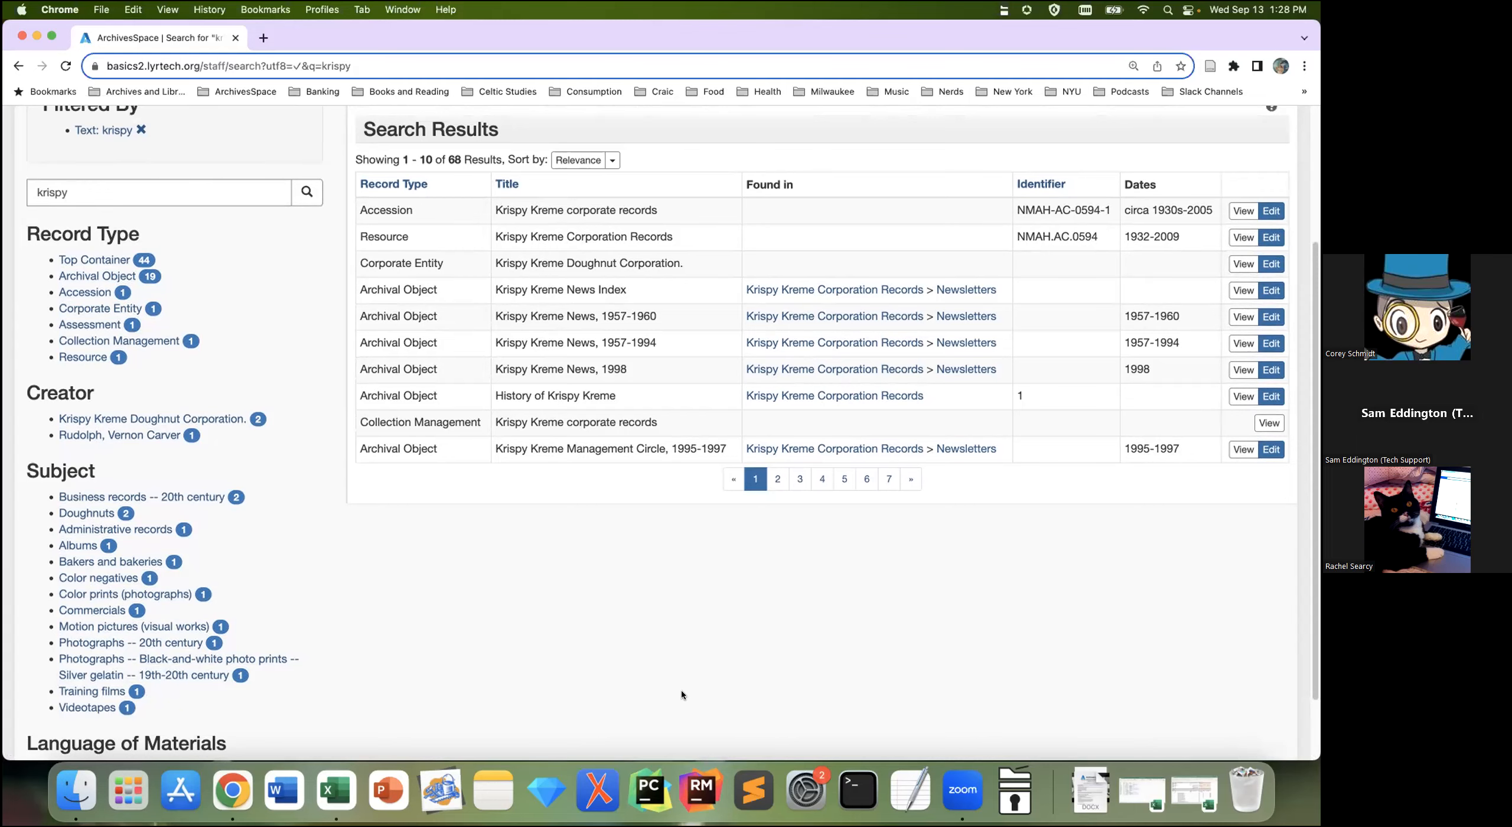
pyautogui.scroll(6, 584, 644)
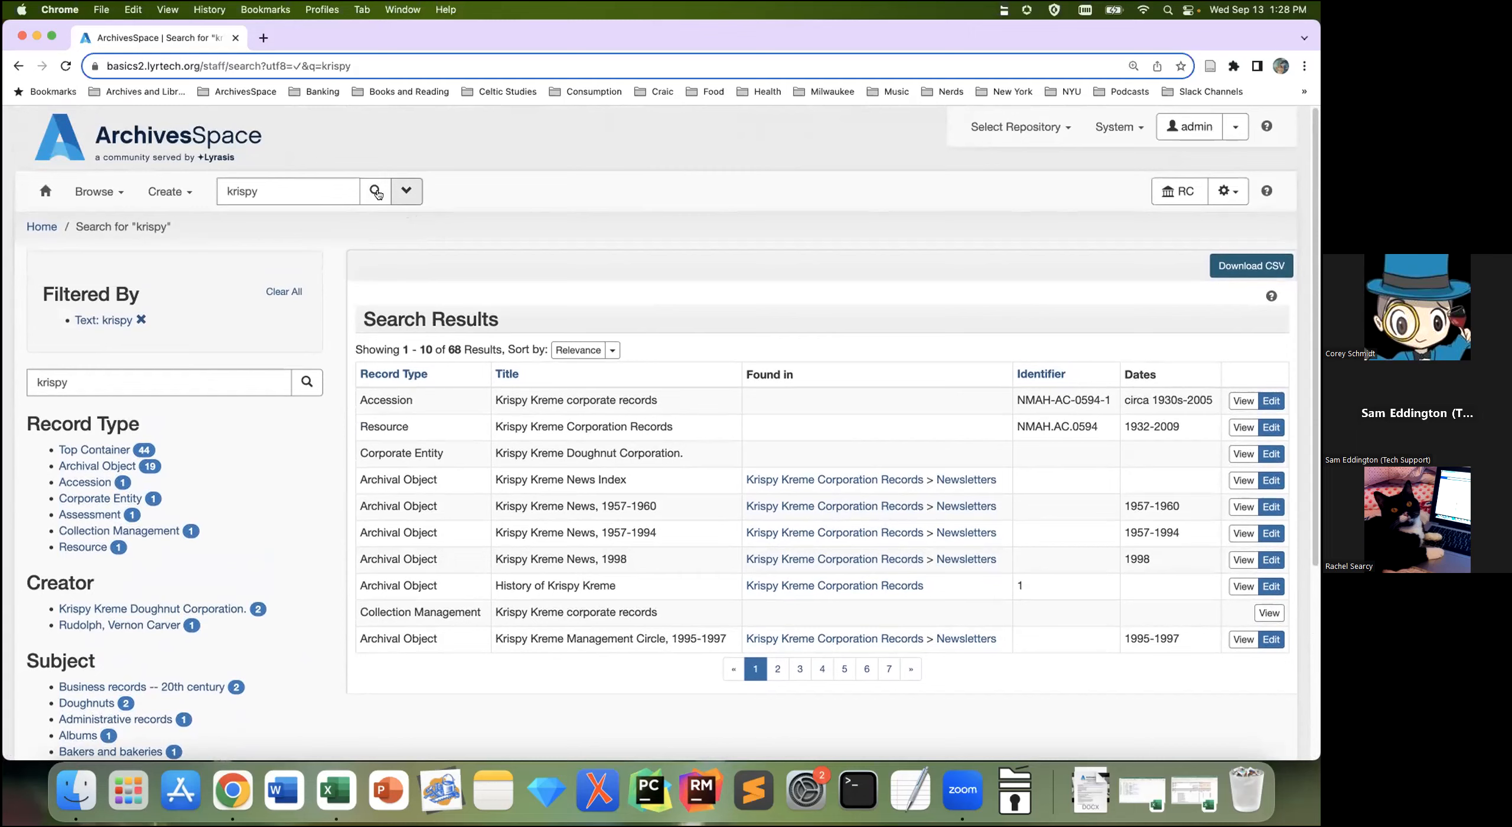
pyautogui.click(407, 191)
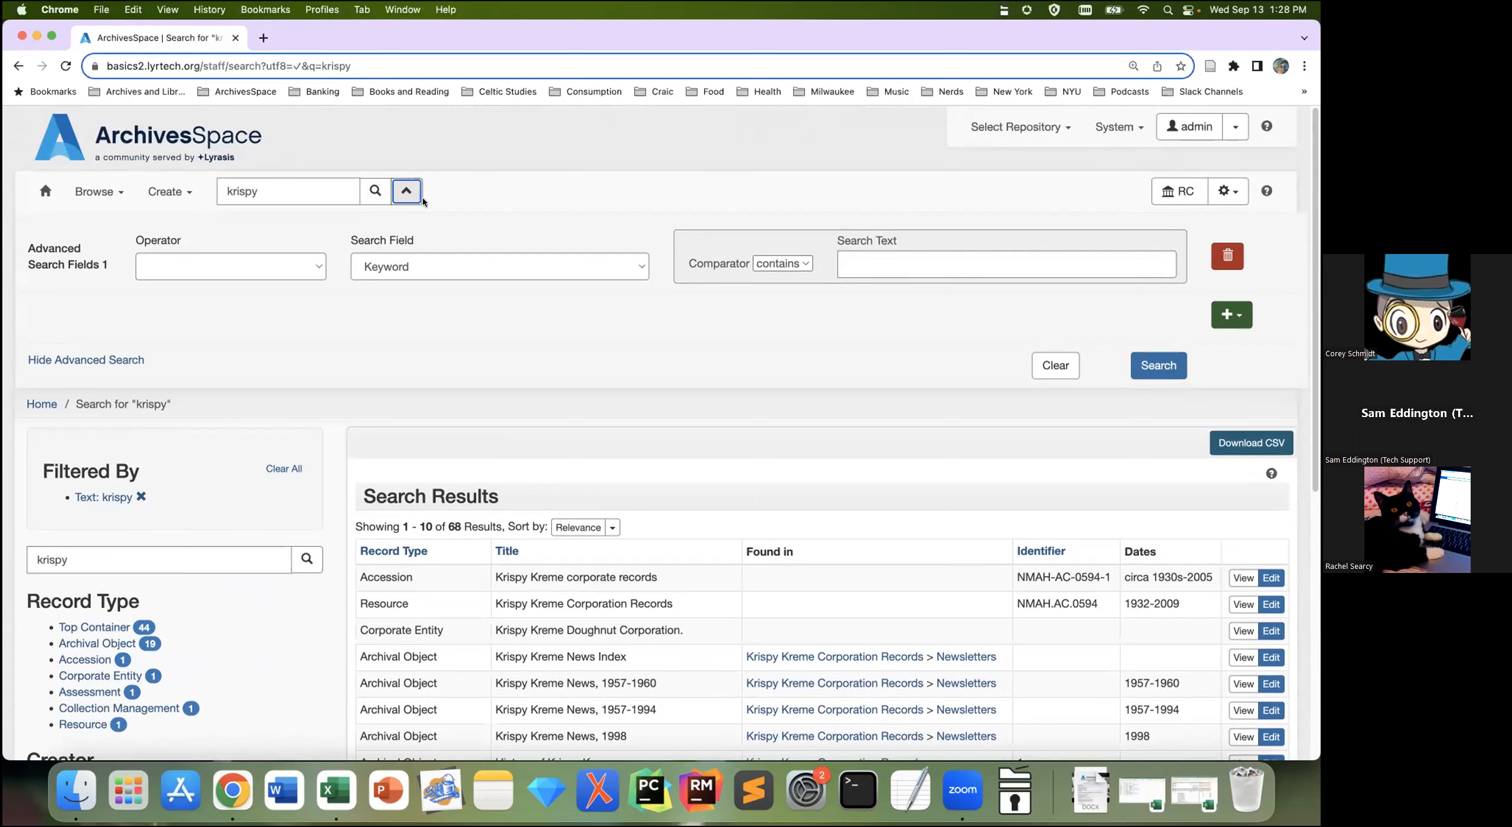
# Step: Switch the first search row to Identifier, then add an extra Text row and delete it
pyautogui.click(621, 266)
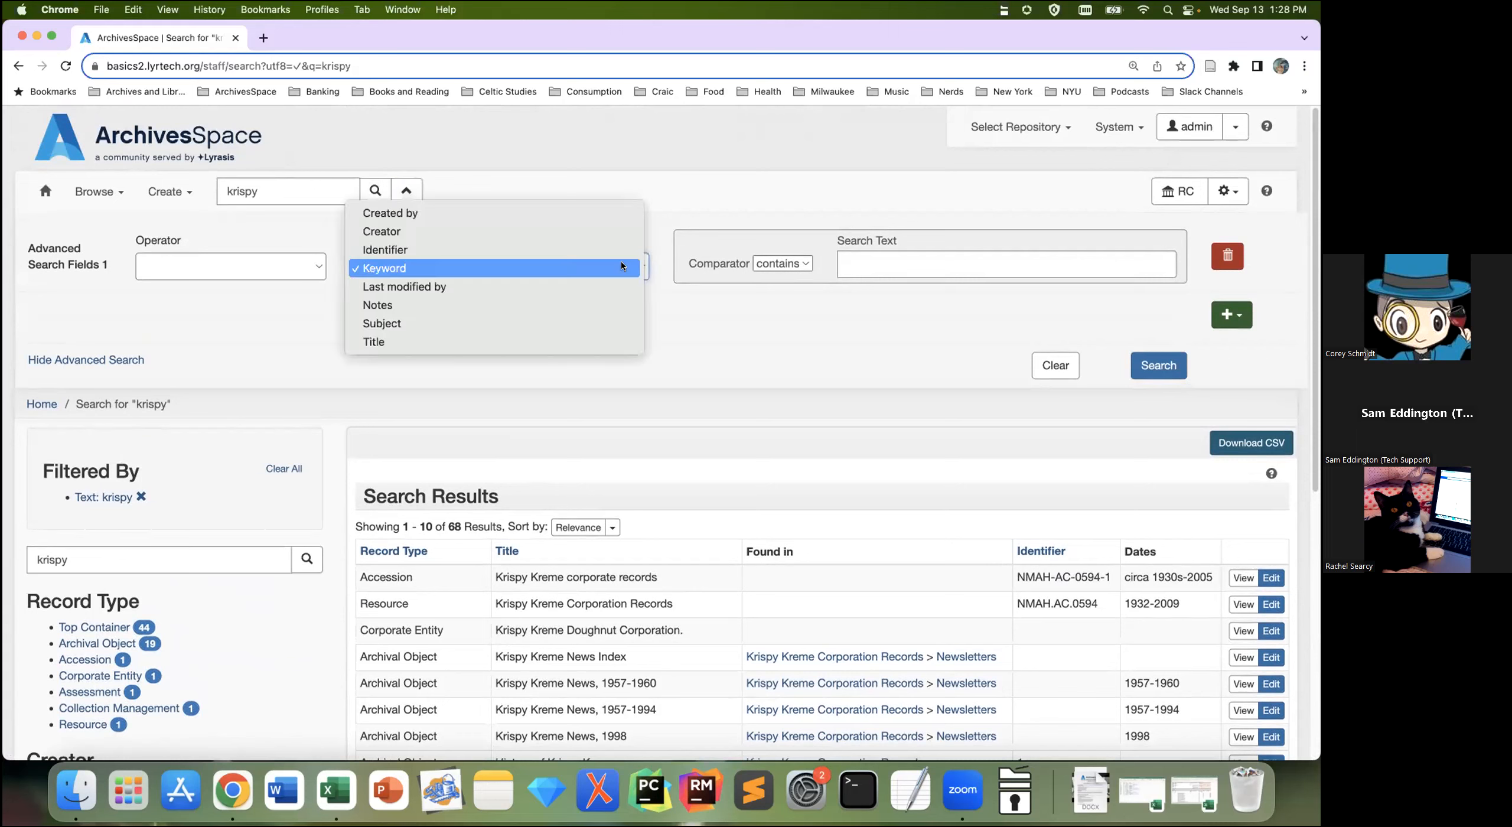
pyautogui.click(620, 253)
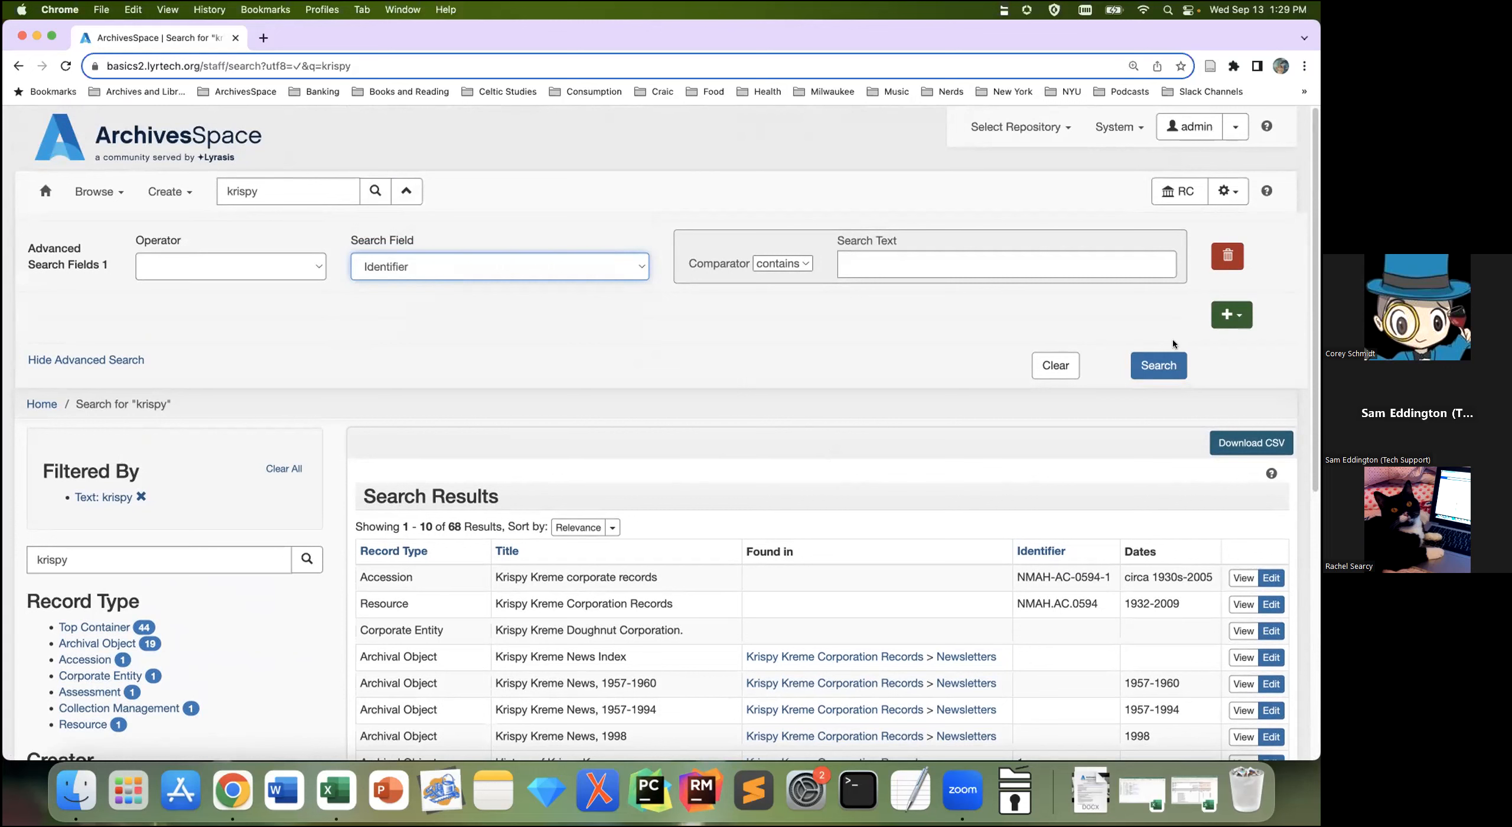
pyautogui.click(1227, 320)
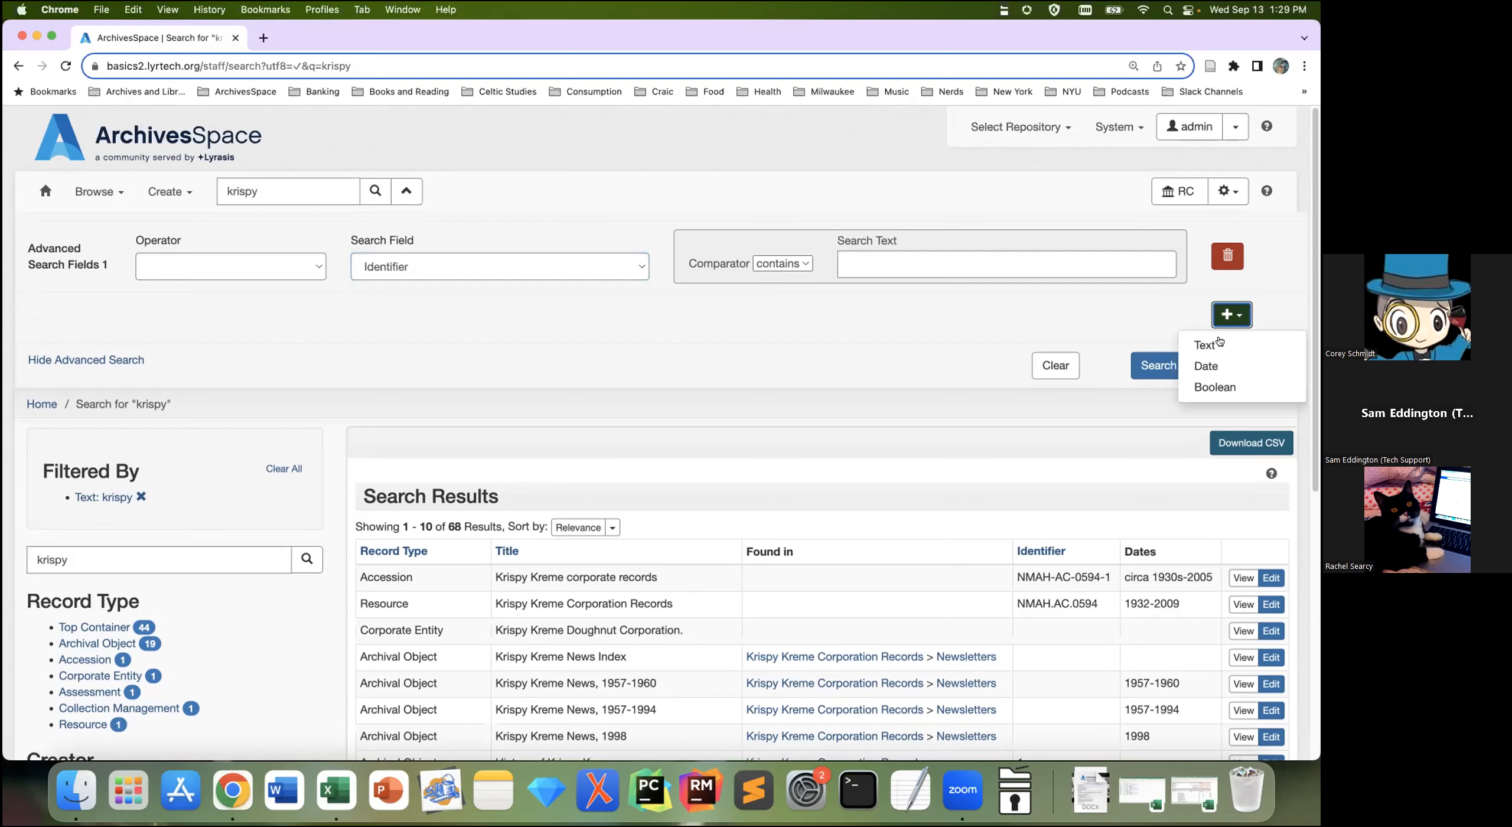
pyautogui.click(1298, 435)
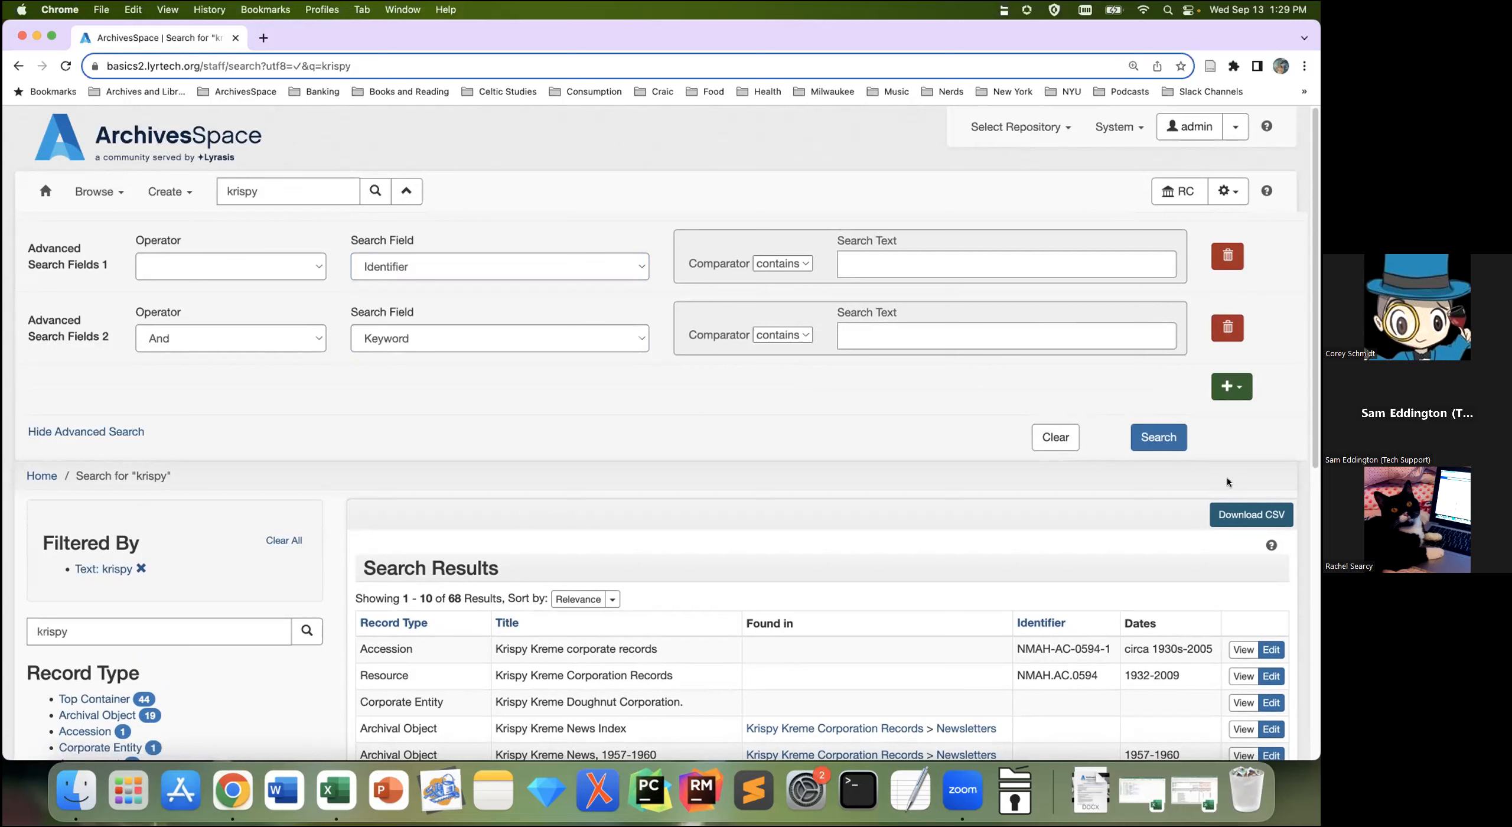
pyautogui.click(1226, 328)
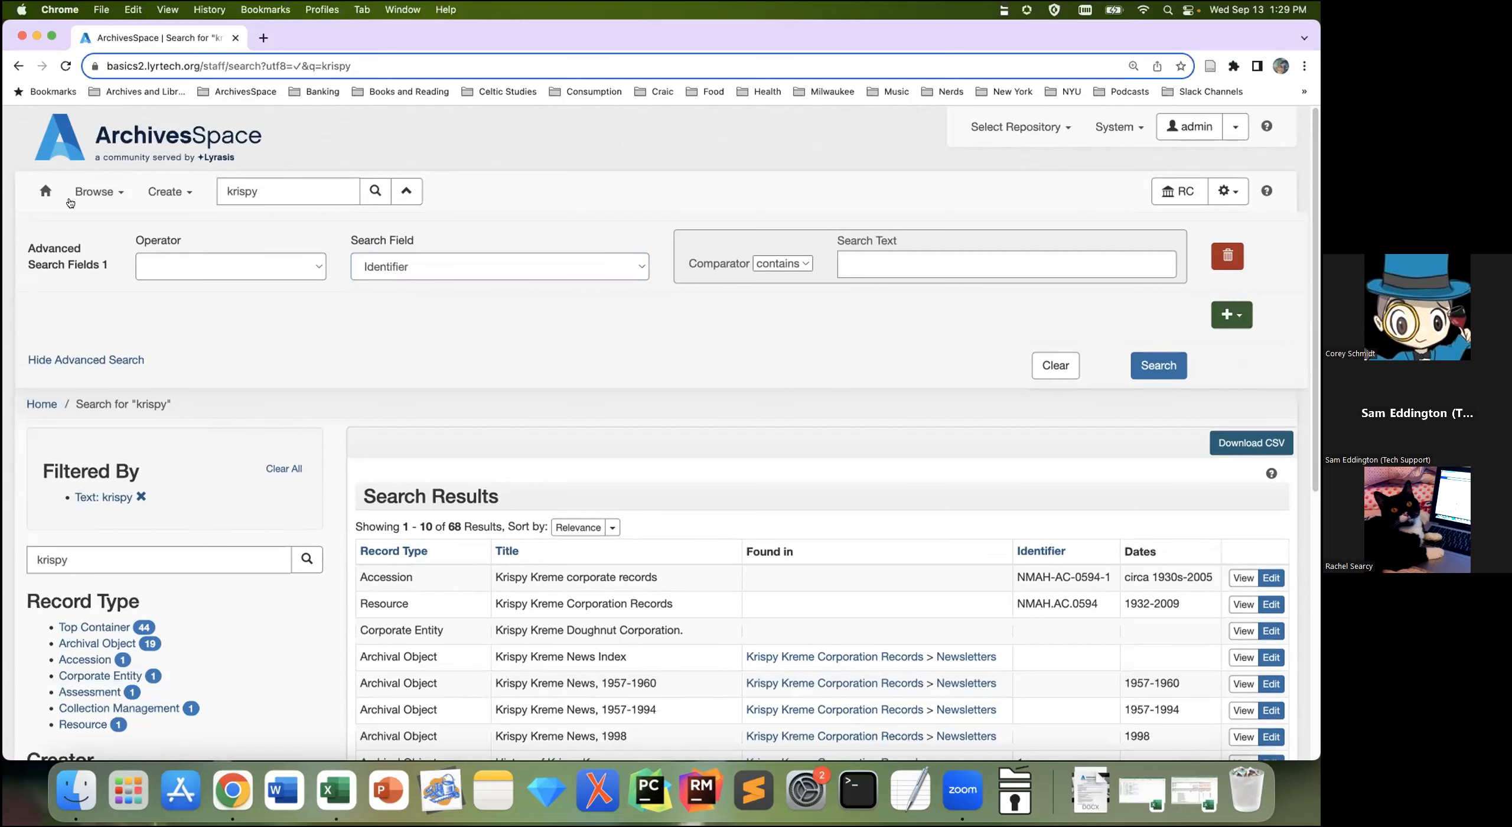
# Step: Return to the staff home page with the Home icon in the toolbar
pyautogui.click(45, 192)
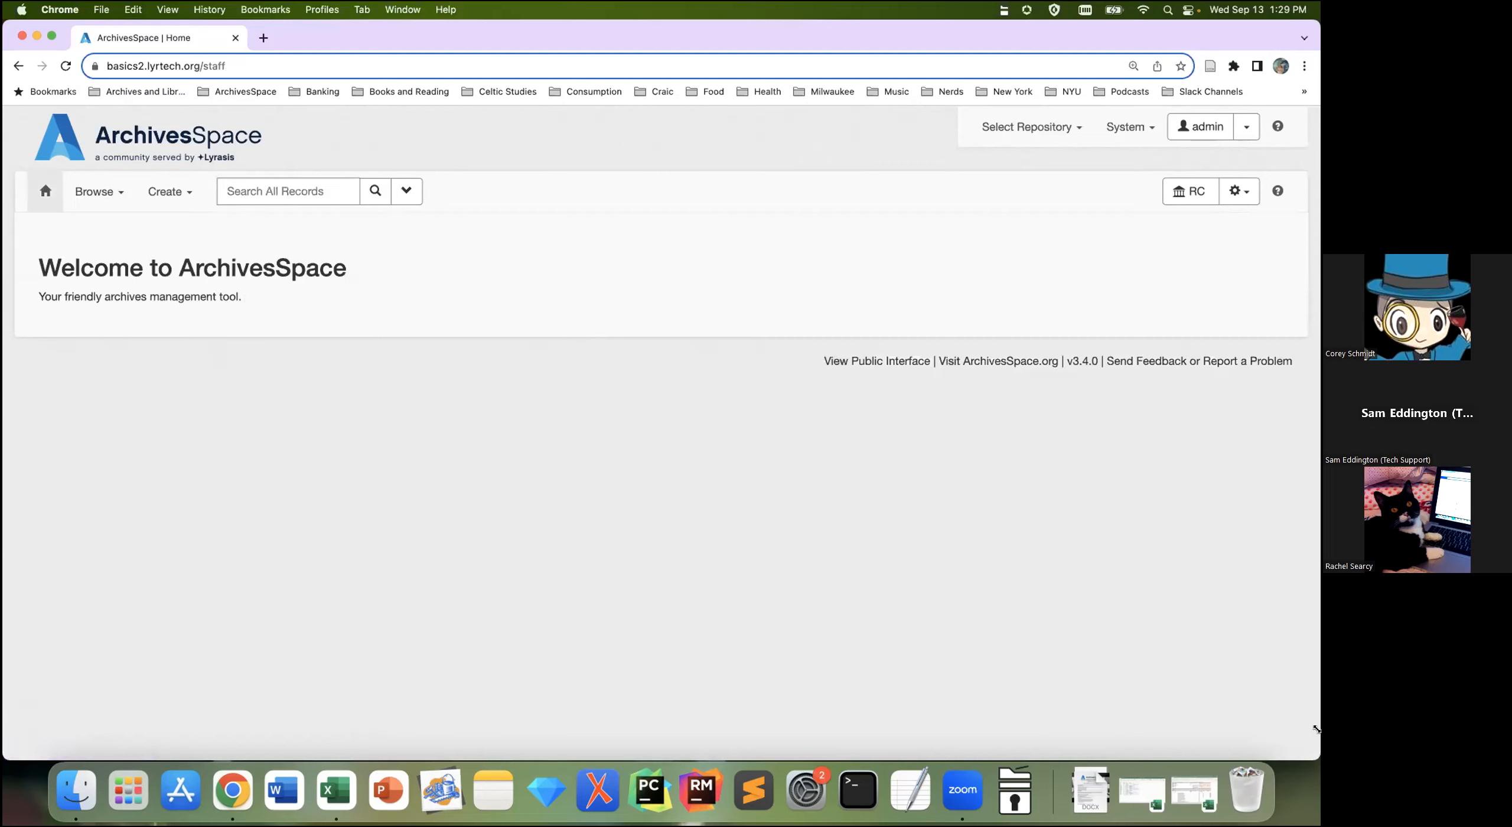
# Step: Follow the 'Public Interface' footer link to reach the Search The Archives welcome page
pyautogui.click(886, 365)
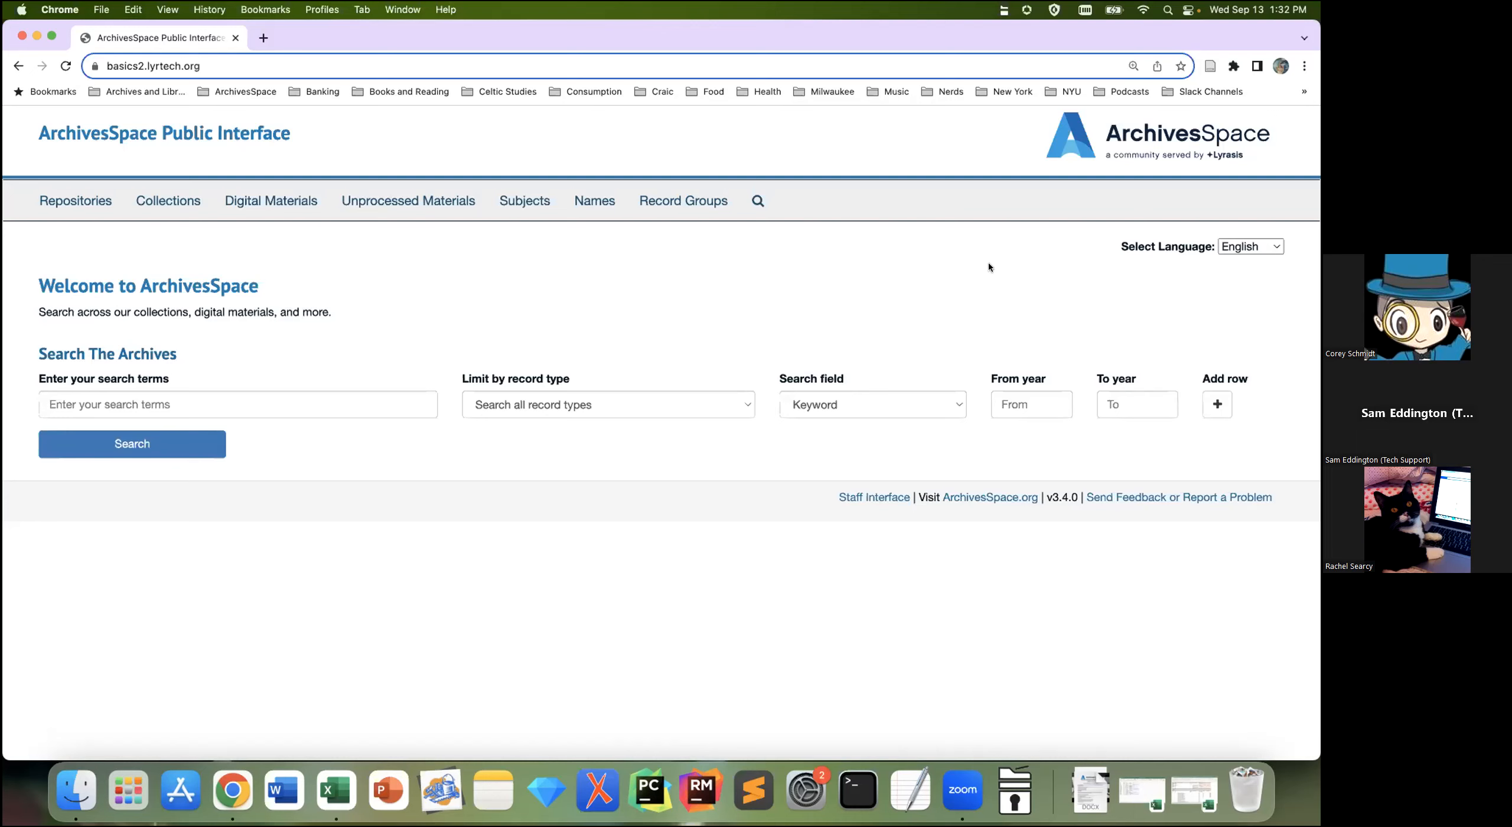
# Step: Search the public interface for 'arai' and open the Tomie Arai and Legan Wong Papers (MSS.439)
pyautogui.click(755, 204)
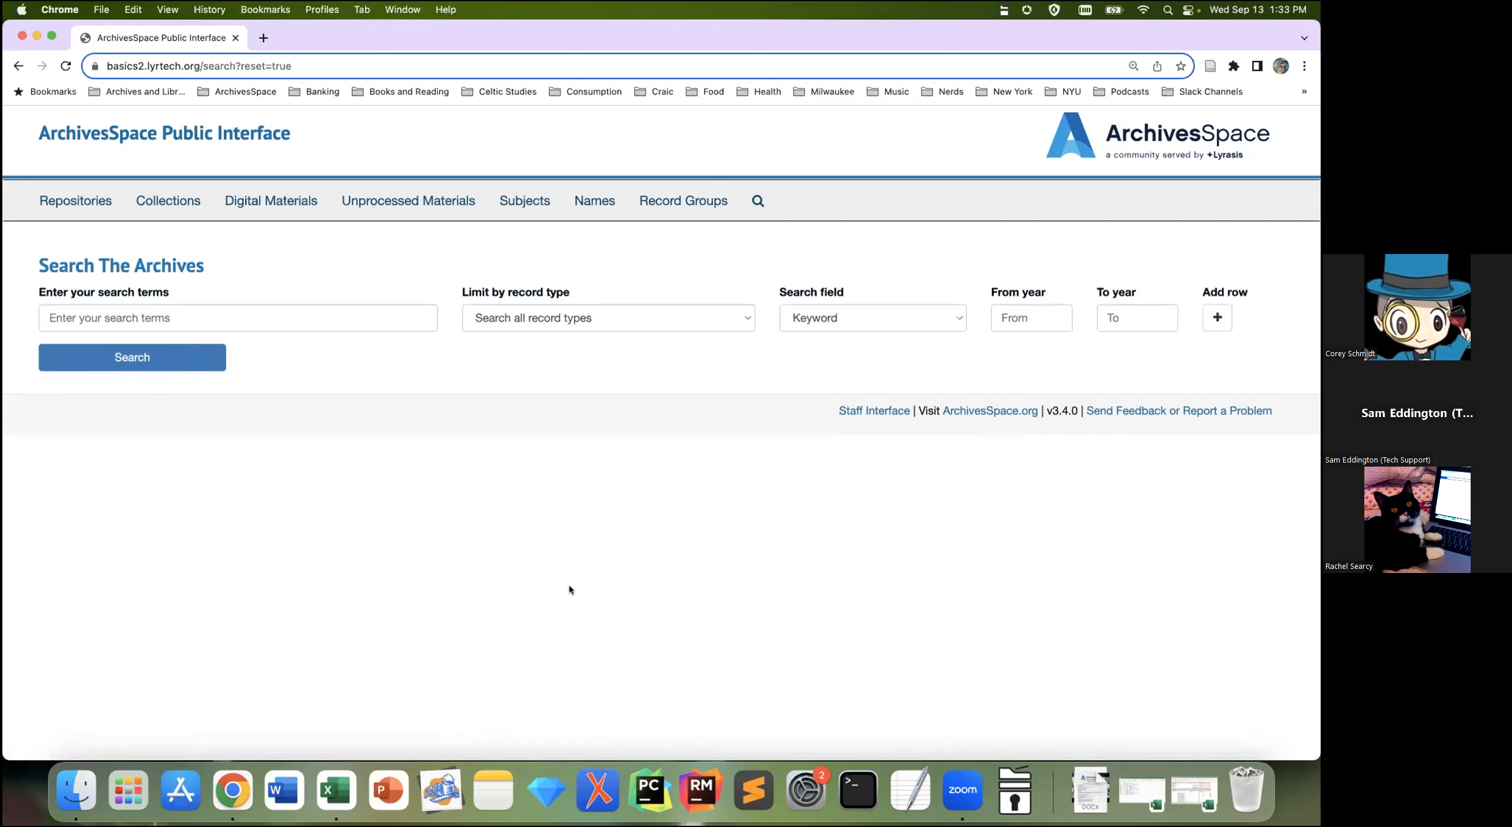
pyautogui.click(348, 306)
pyautogui.write('arai')
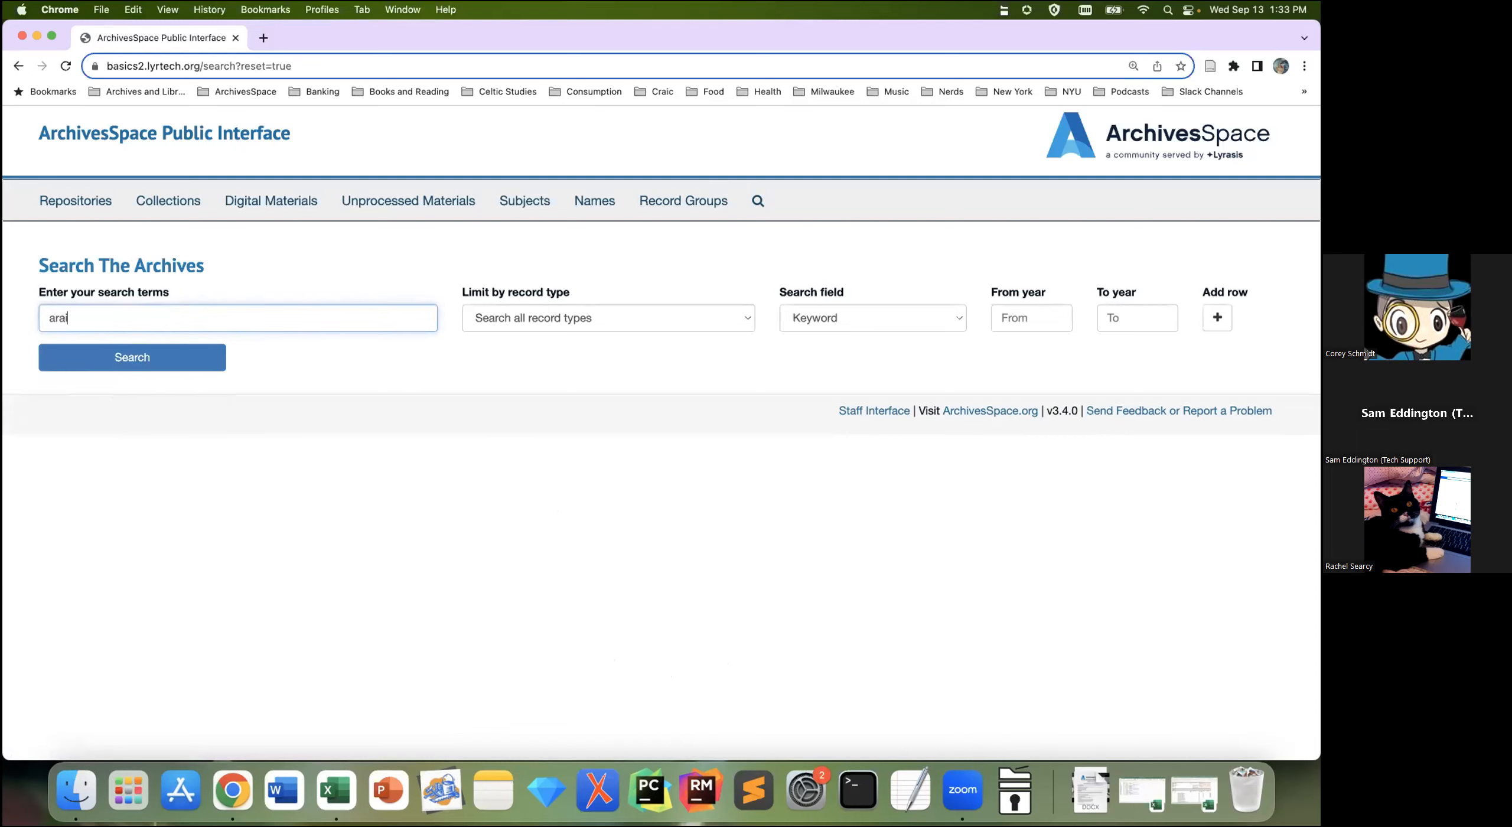
pyautogui.press('Return')
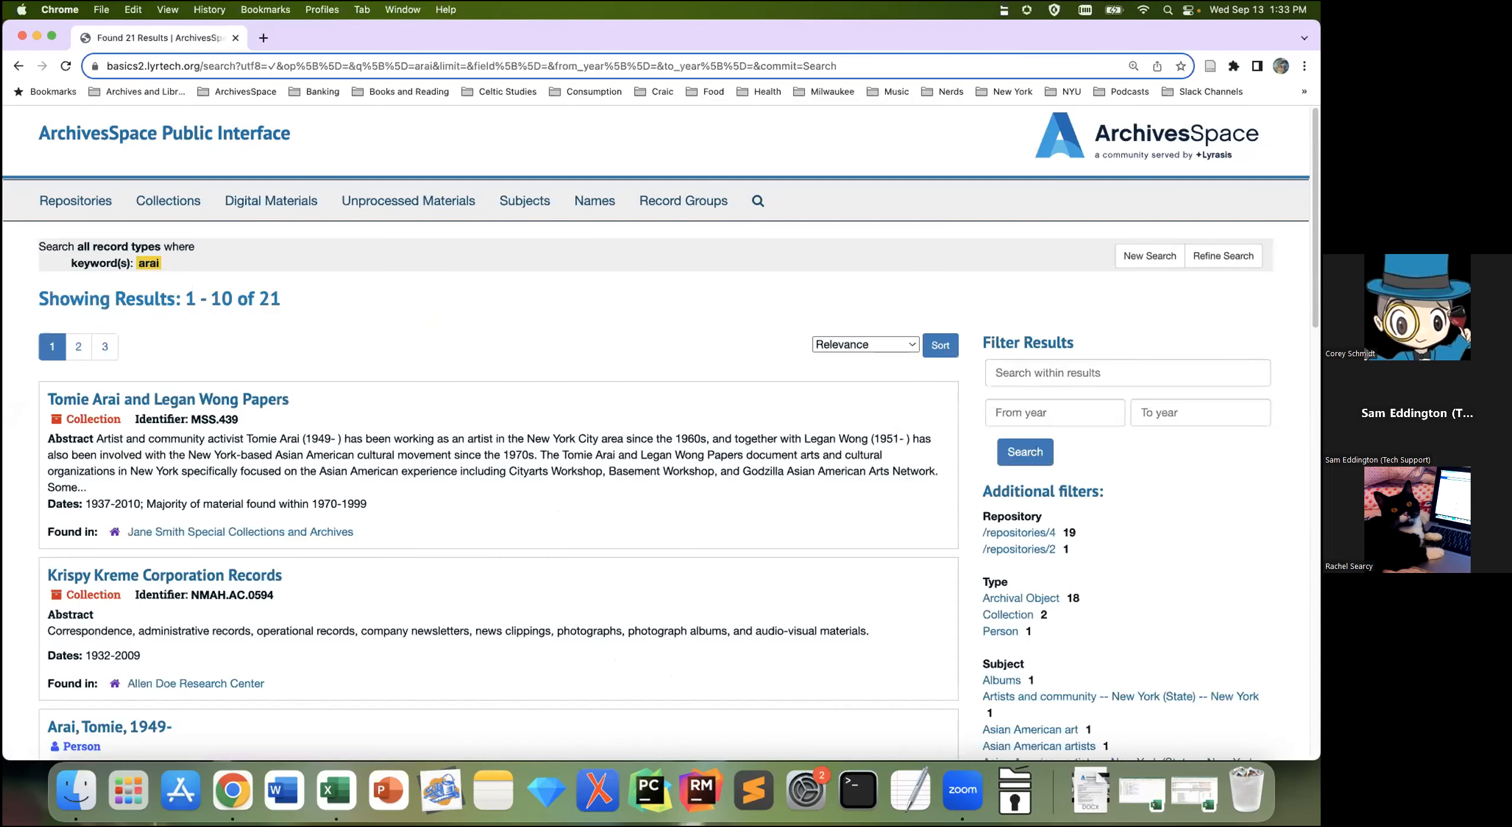
pyautogui.click(266, 401)
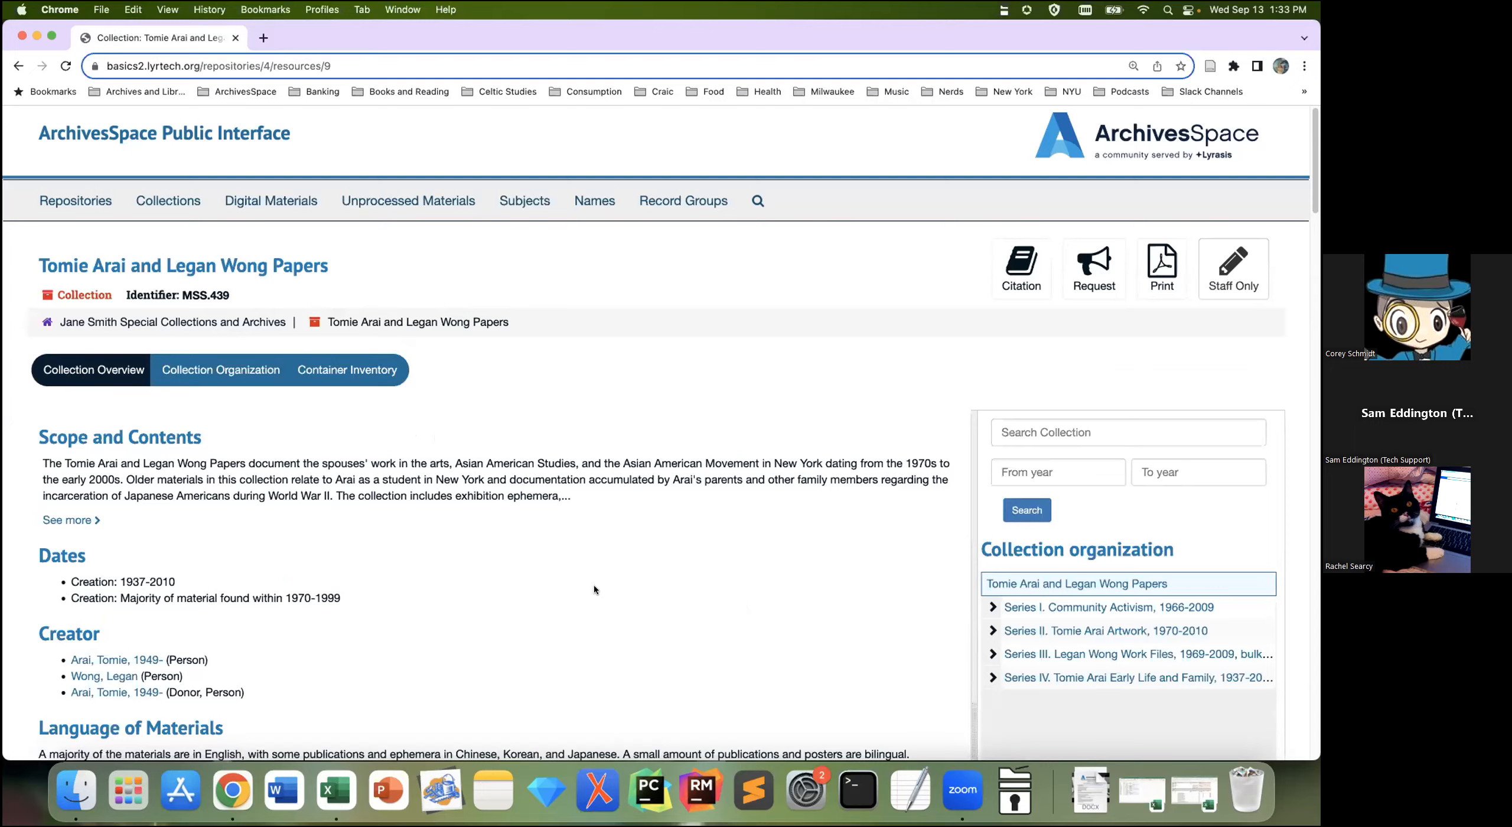
pyautogui.scroll(-5, 666, 613)
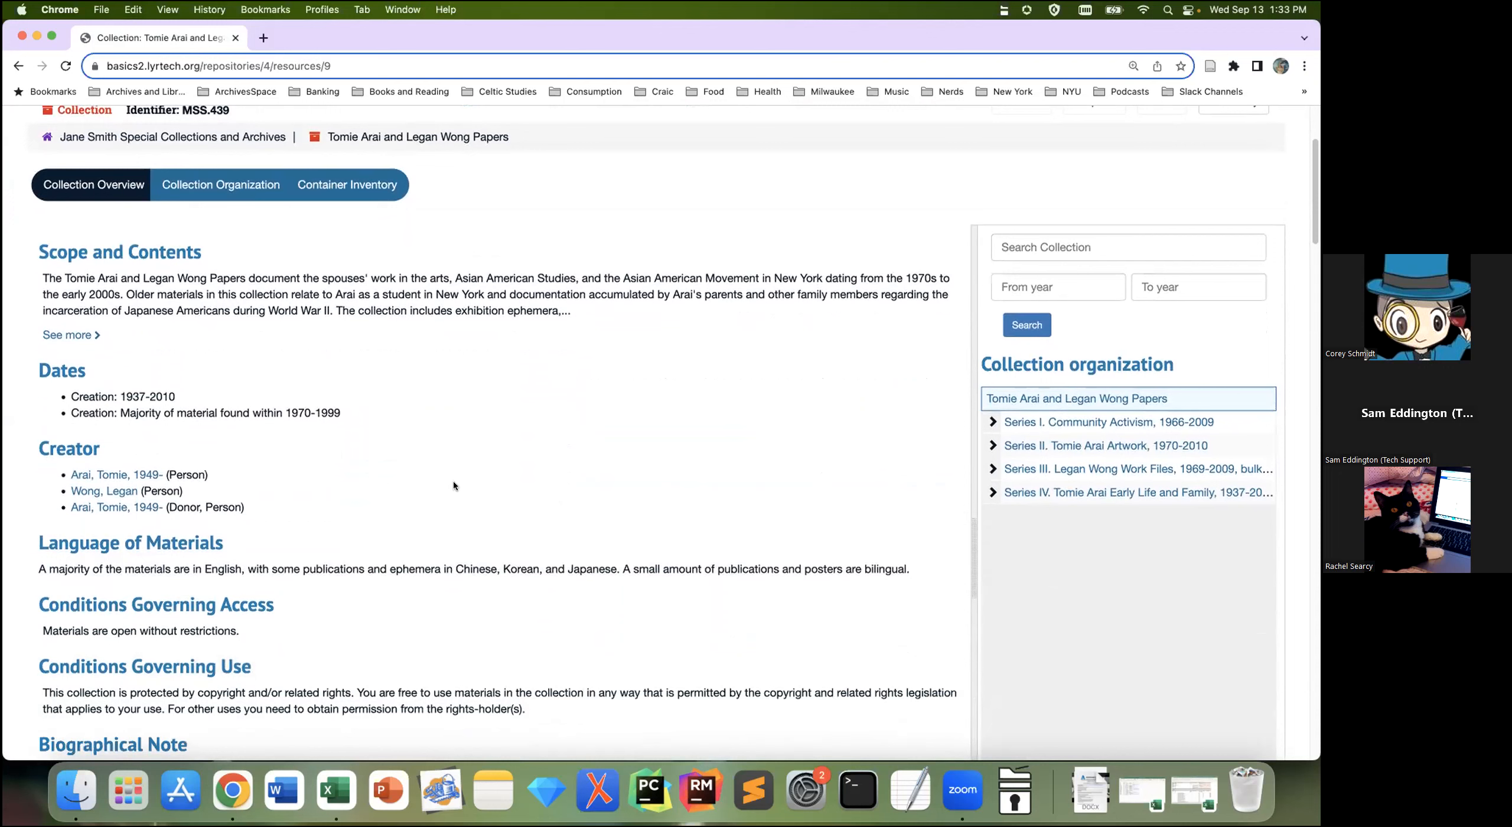
pyautogui.scroll(-5, 439, 488)
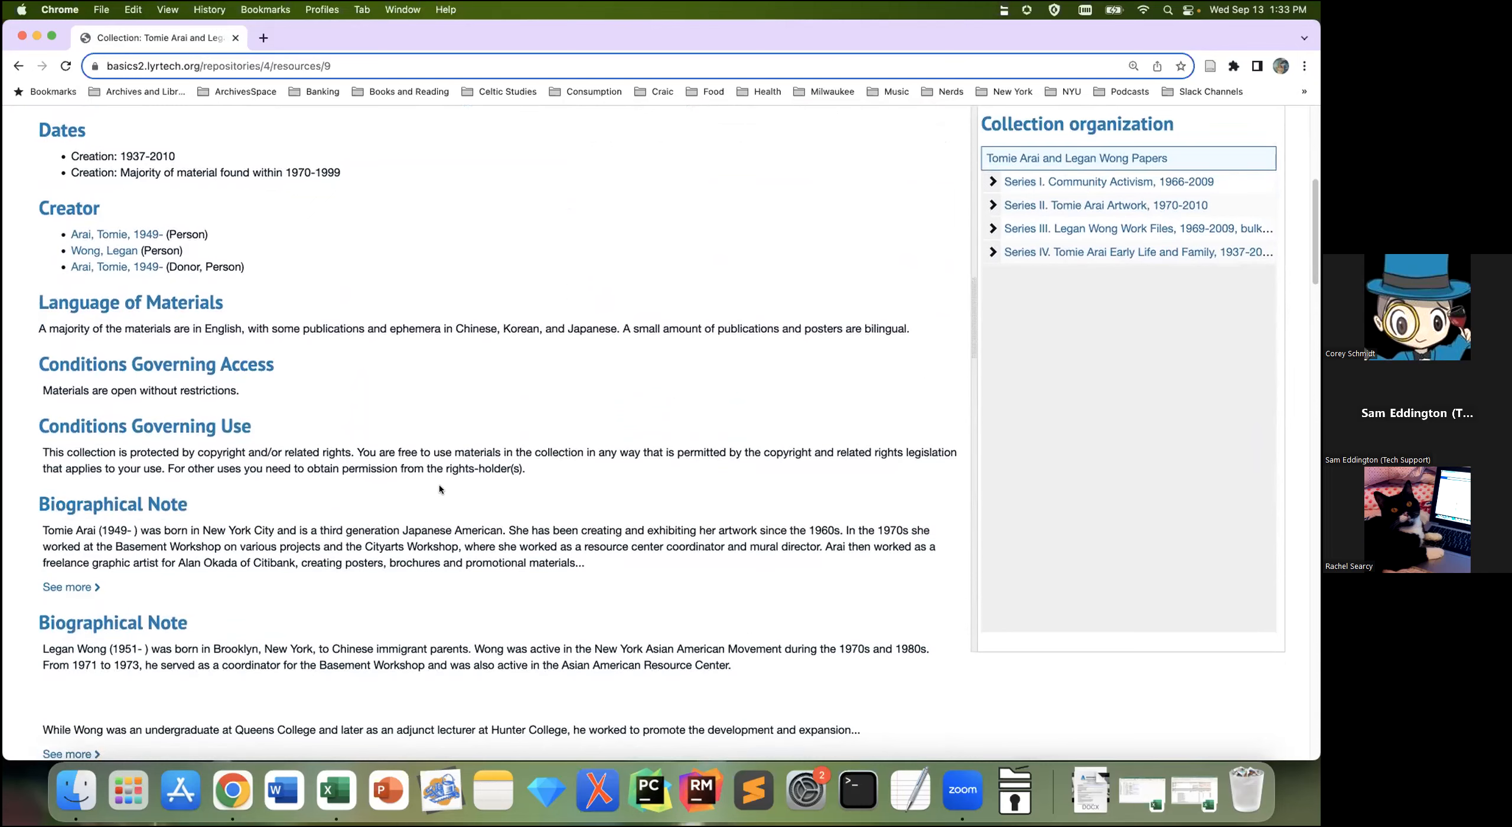
pyautogui.scroll(-1, 439, 488)
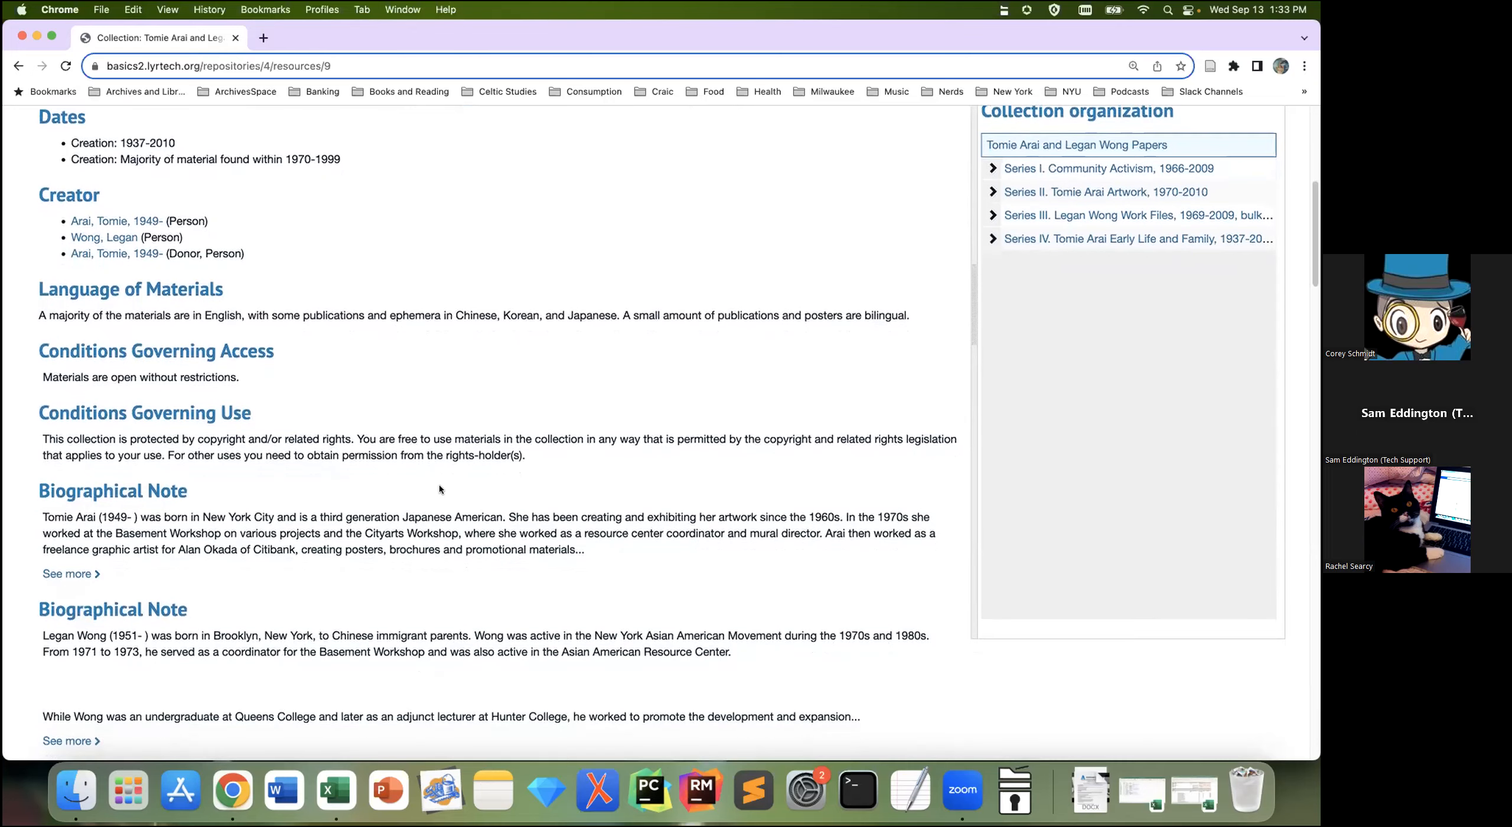
pyautogui.scroll(-4, 439, 489)
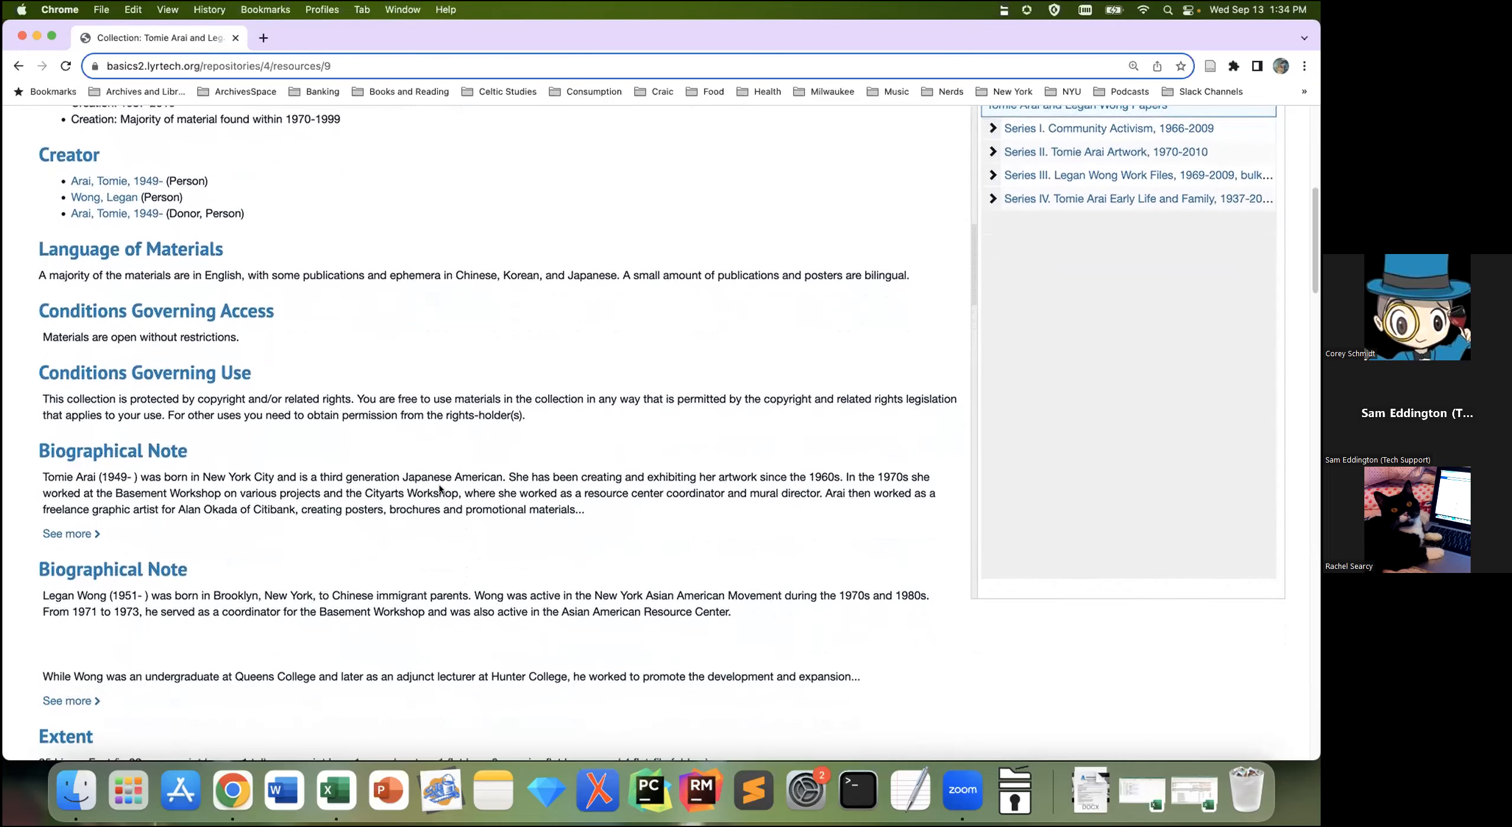
pyautogui.scroll(-15, 440, 489)
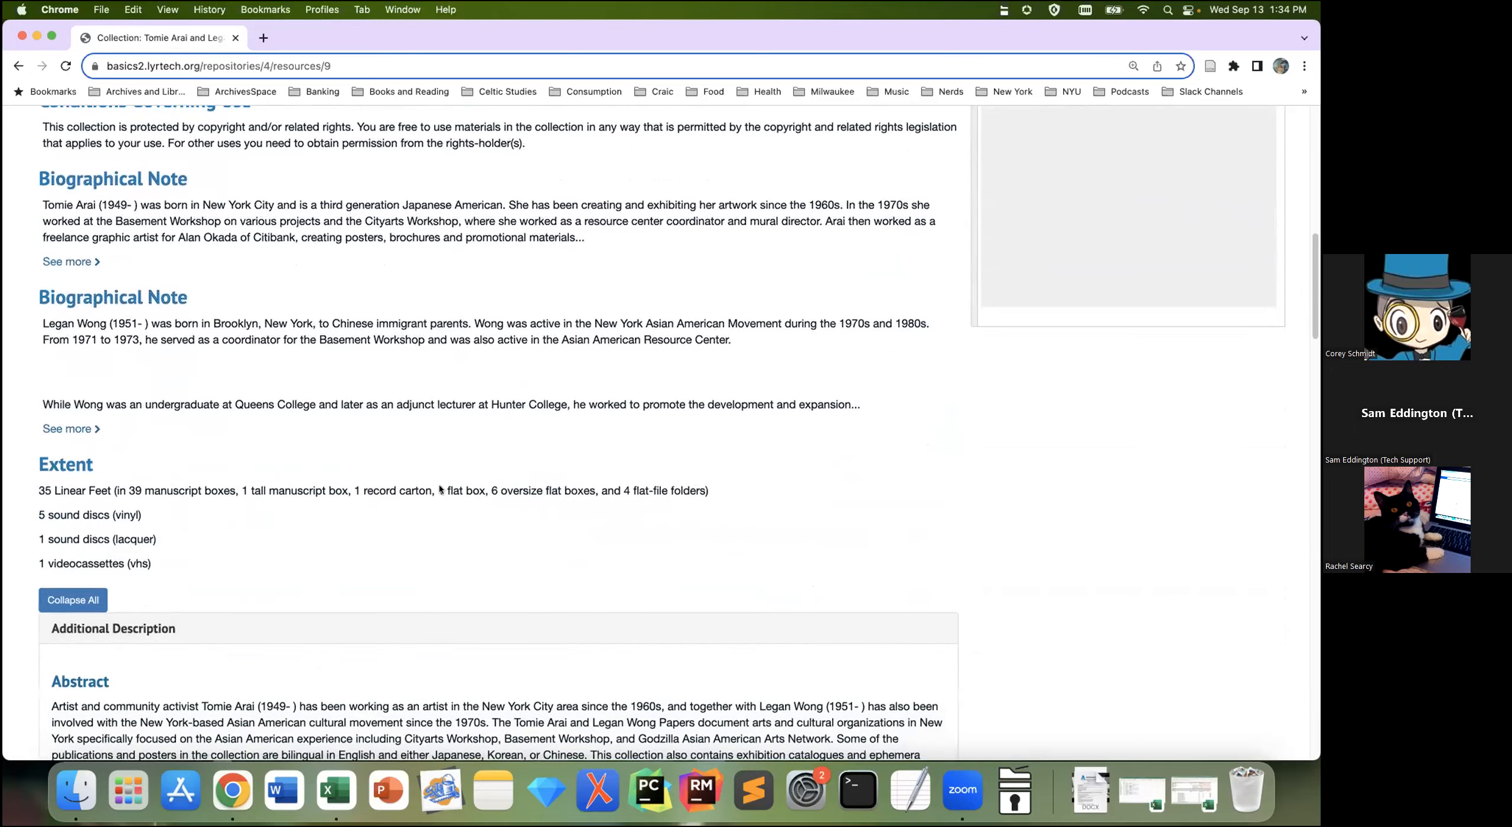
pyautogui.scroll(-6, 439, 489)
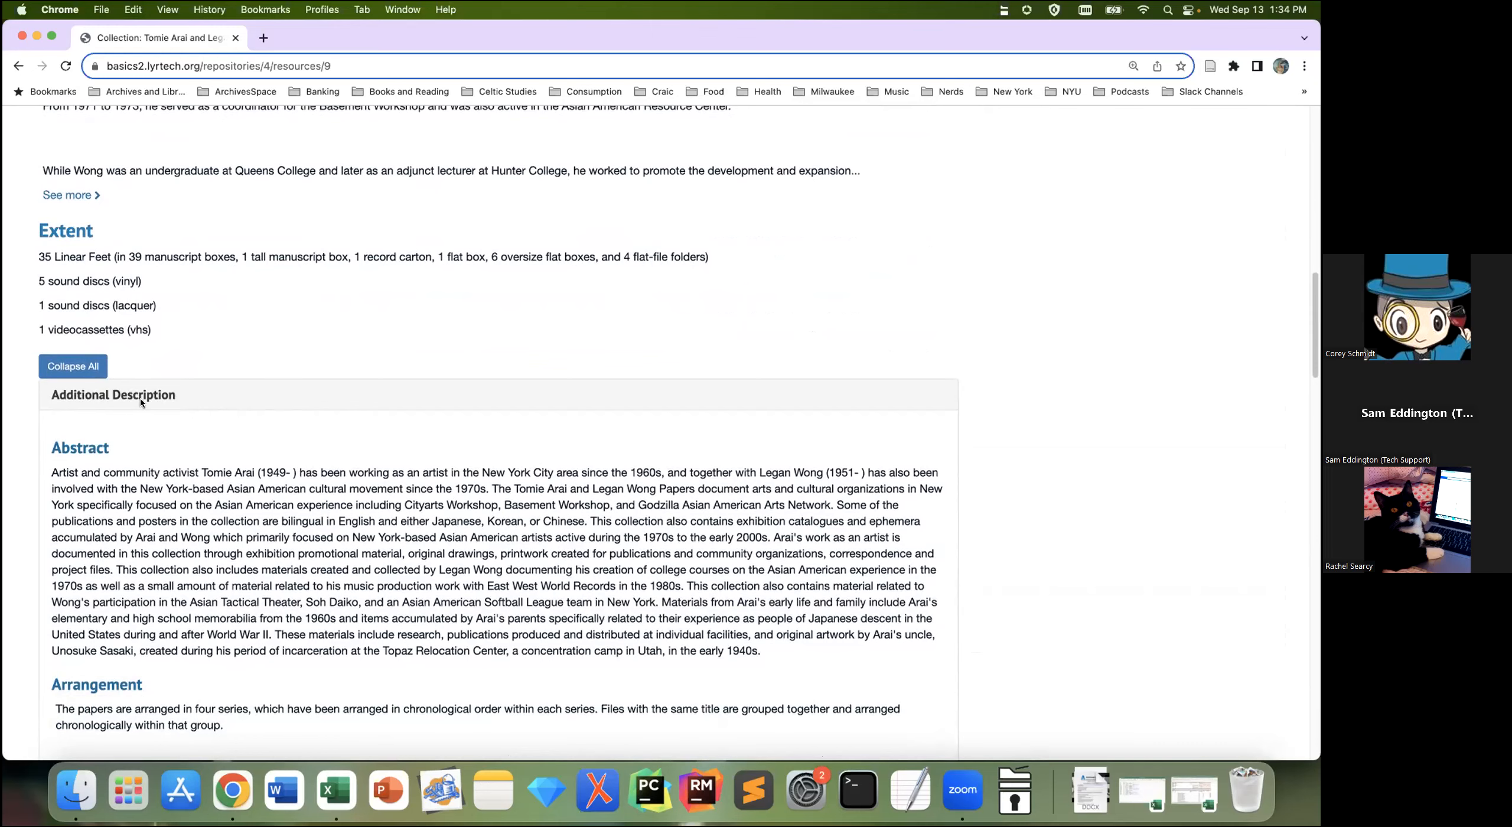
# Step: Collapse all the collection's note panels, expand them all, then collapse them again
pyautogui.click(87, 366)
pyautogui.click(63, 489)
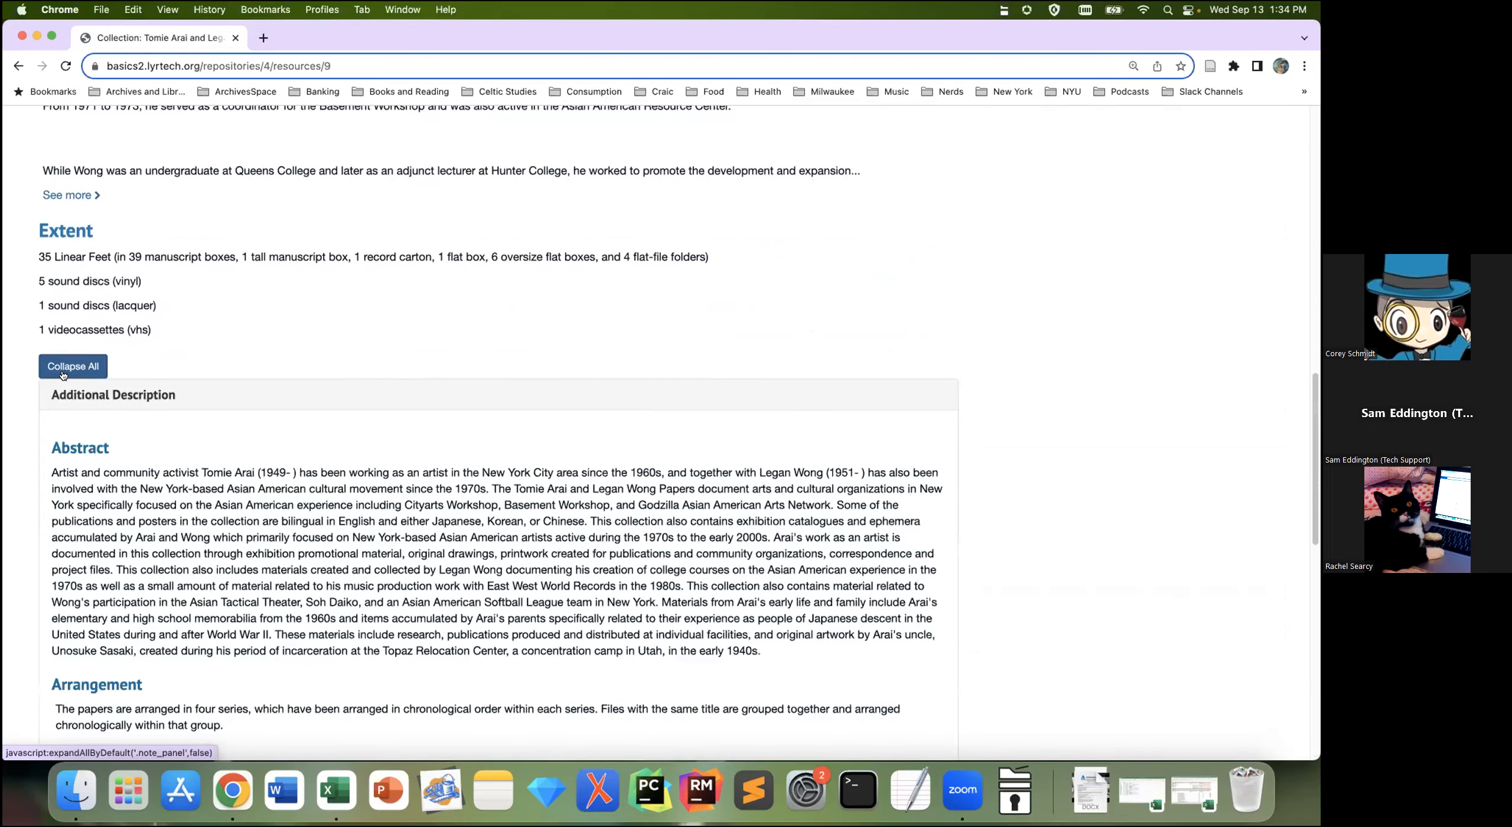
pyautogui.click(65, 367)
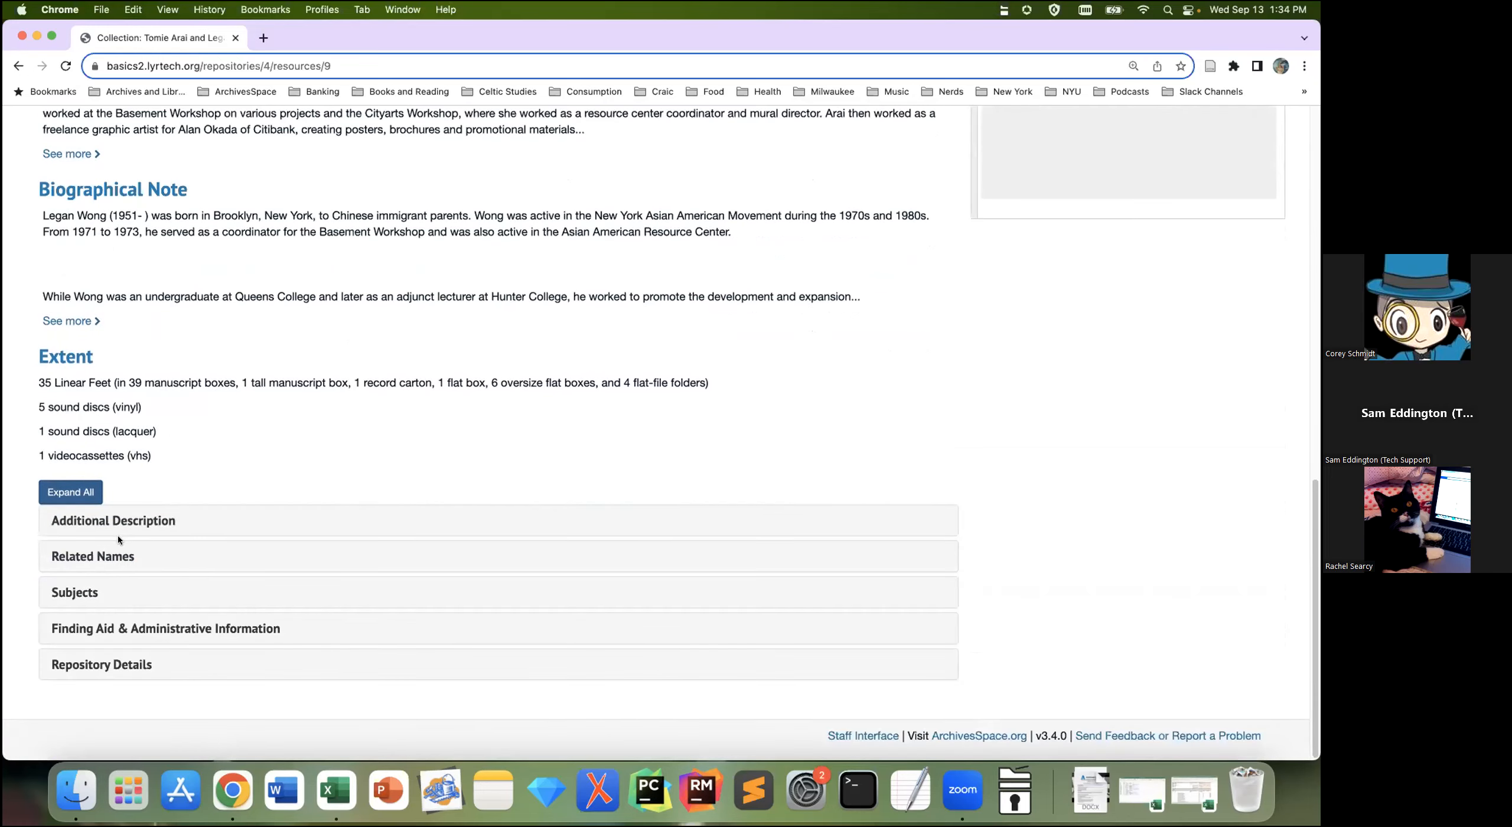
# Step: Expand the Related Names, Subjects, Finding Aid & Administrative Information and Repository Details panels
pyautogui.click(100, 556)
pyautogui.scroll(-3, 300, 593)
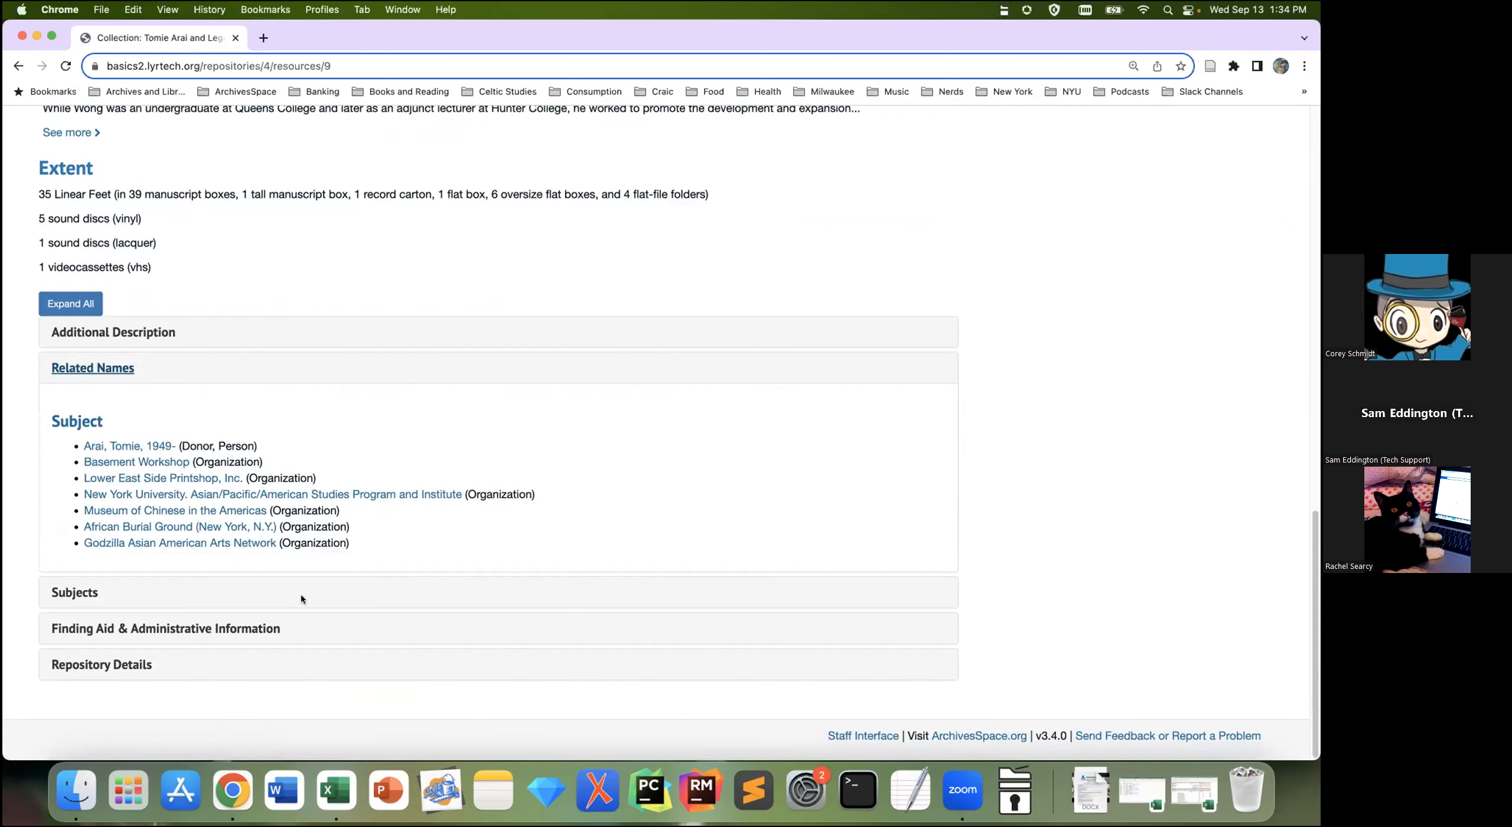
pyautogui.click(70, 598)
pyautogui.scroll(-4, 310, 617)
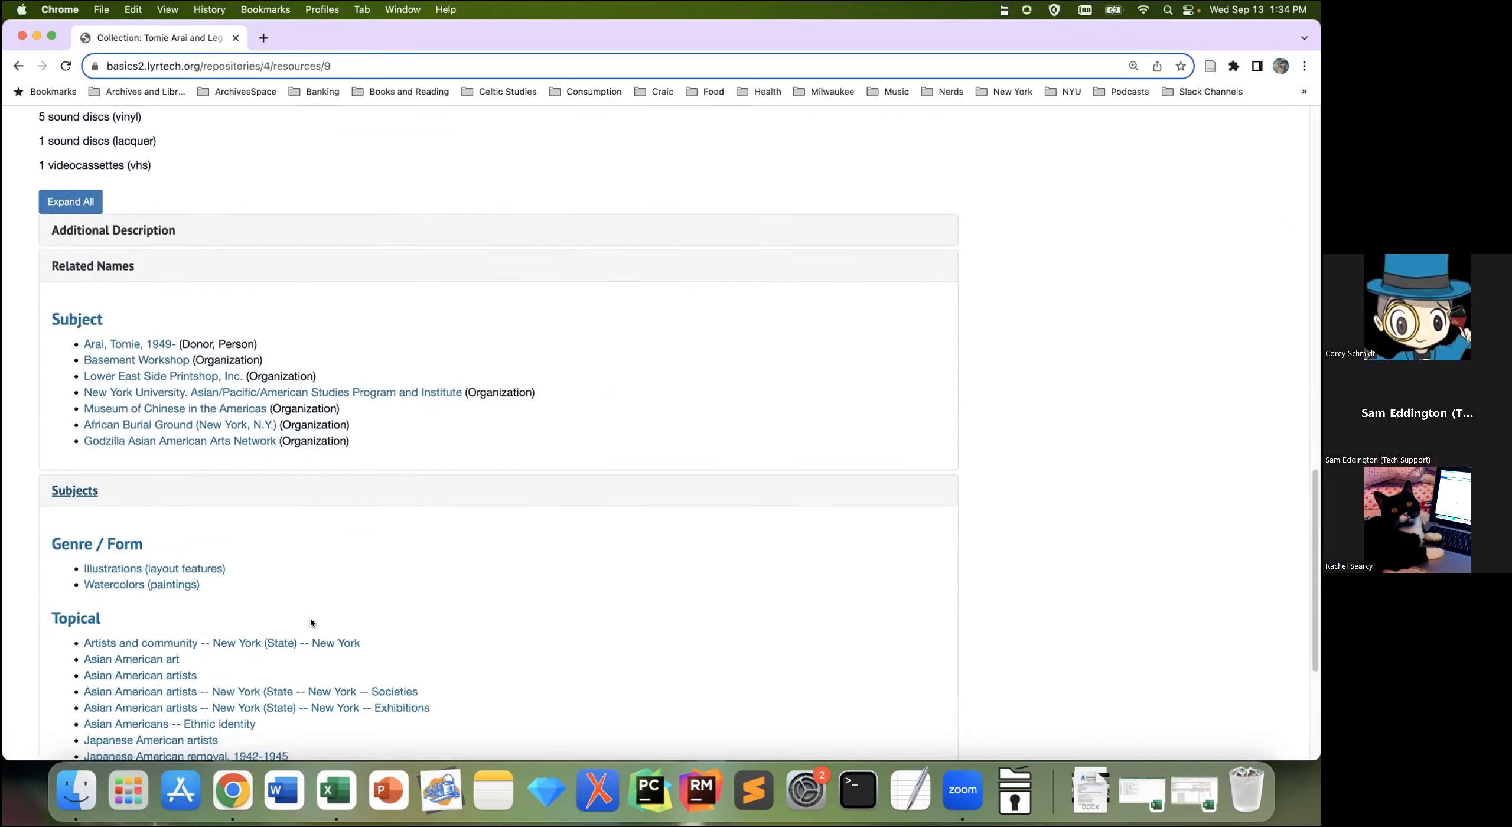
pyautogui.scroll(-3, 311, 622)
pyautogui.click(387, 626)
pyautogui.scroll(-4, 387, 627)
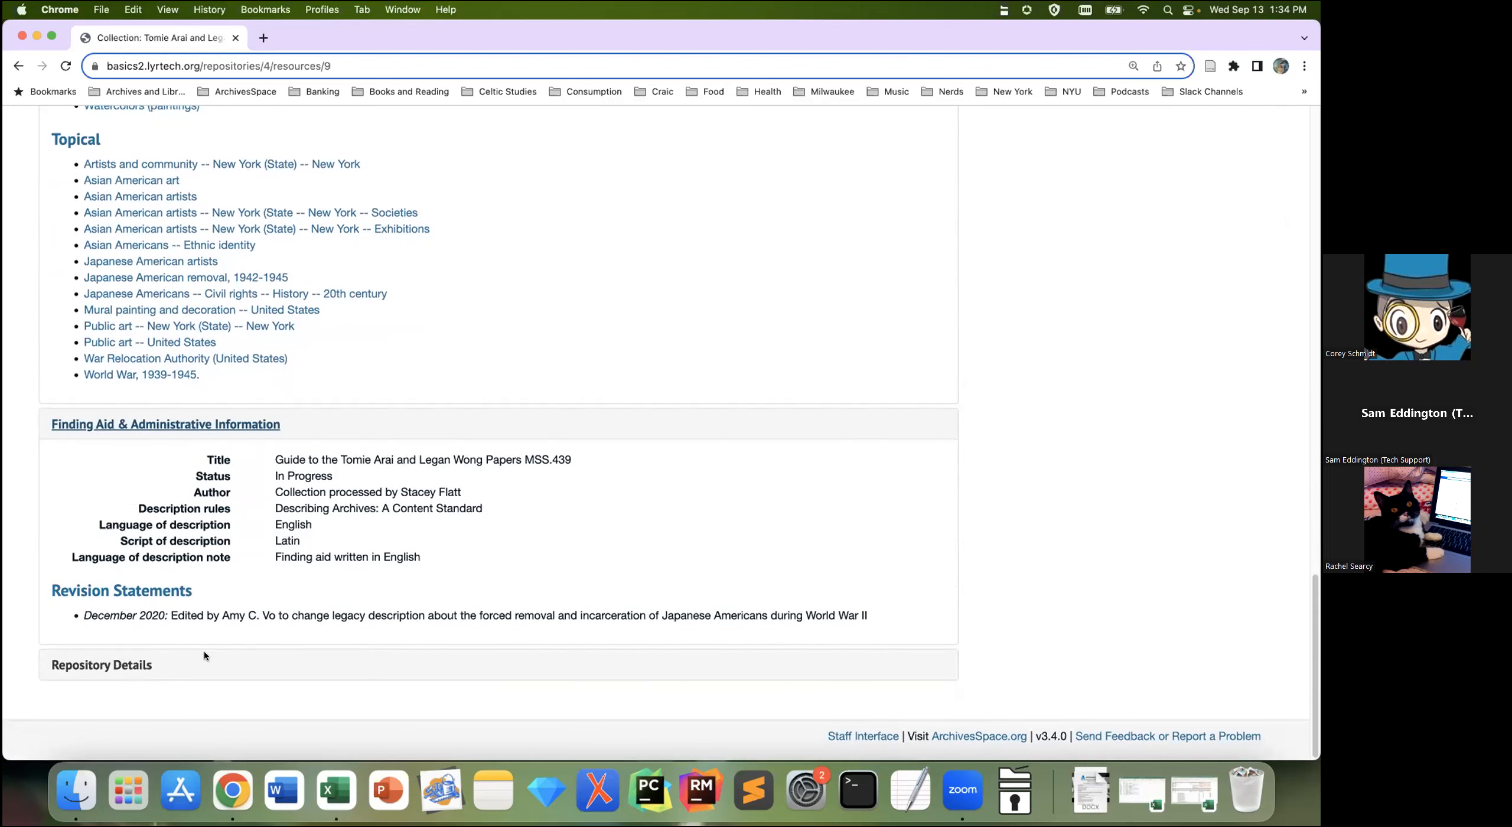
pyautogui.click(237, 673)
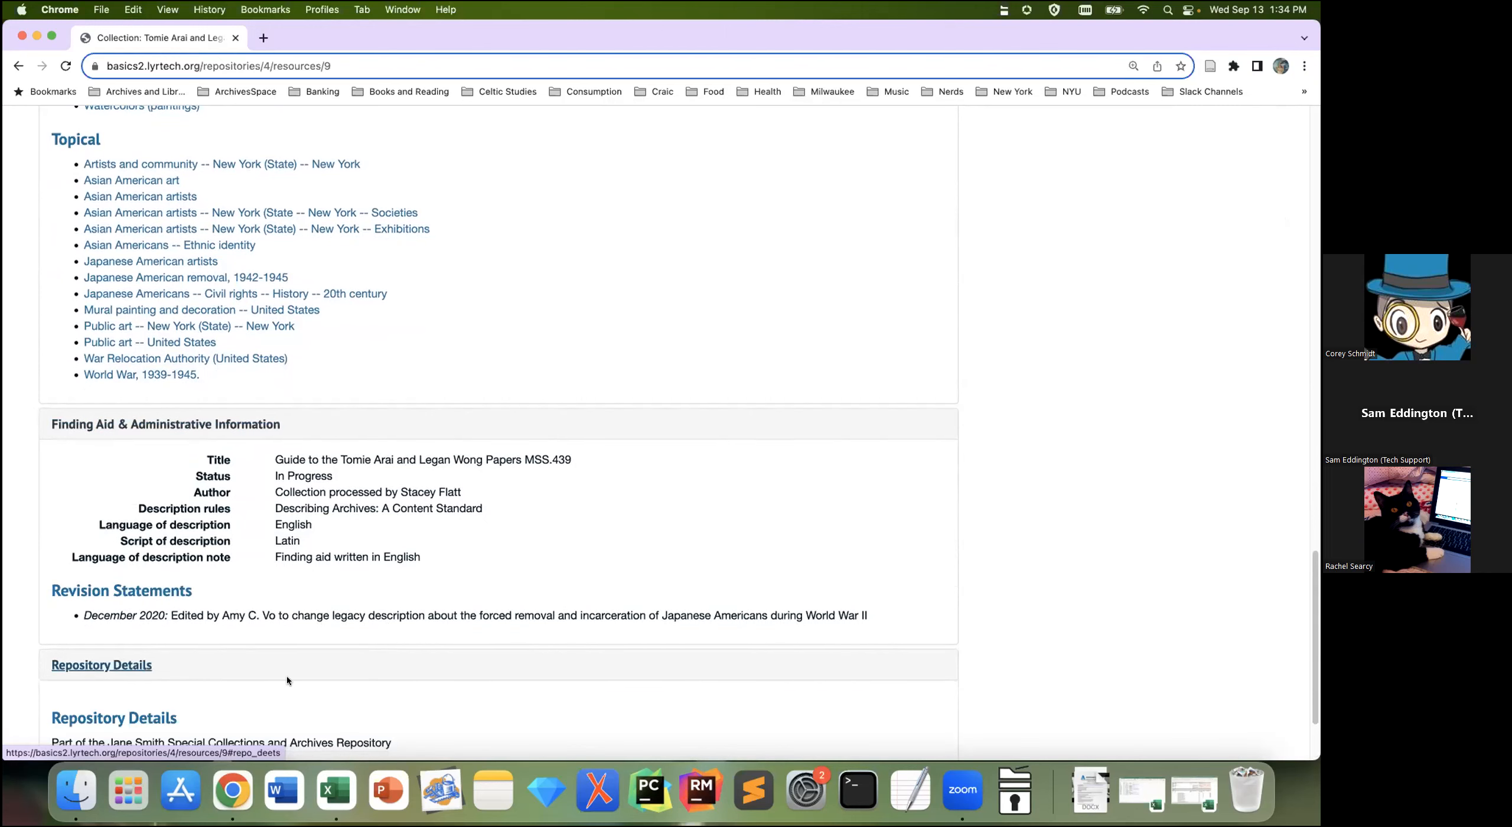
pyautogui.scroll(10, 290, 680)
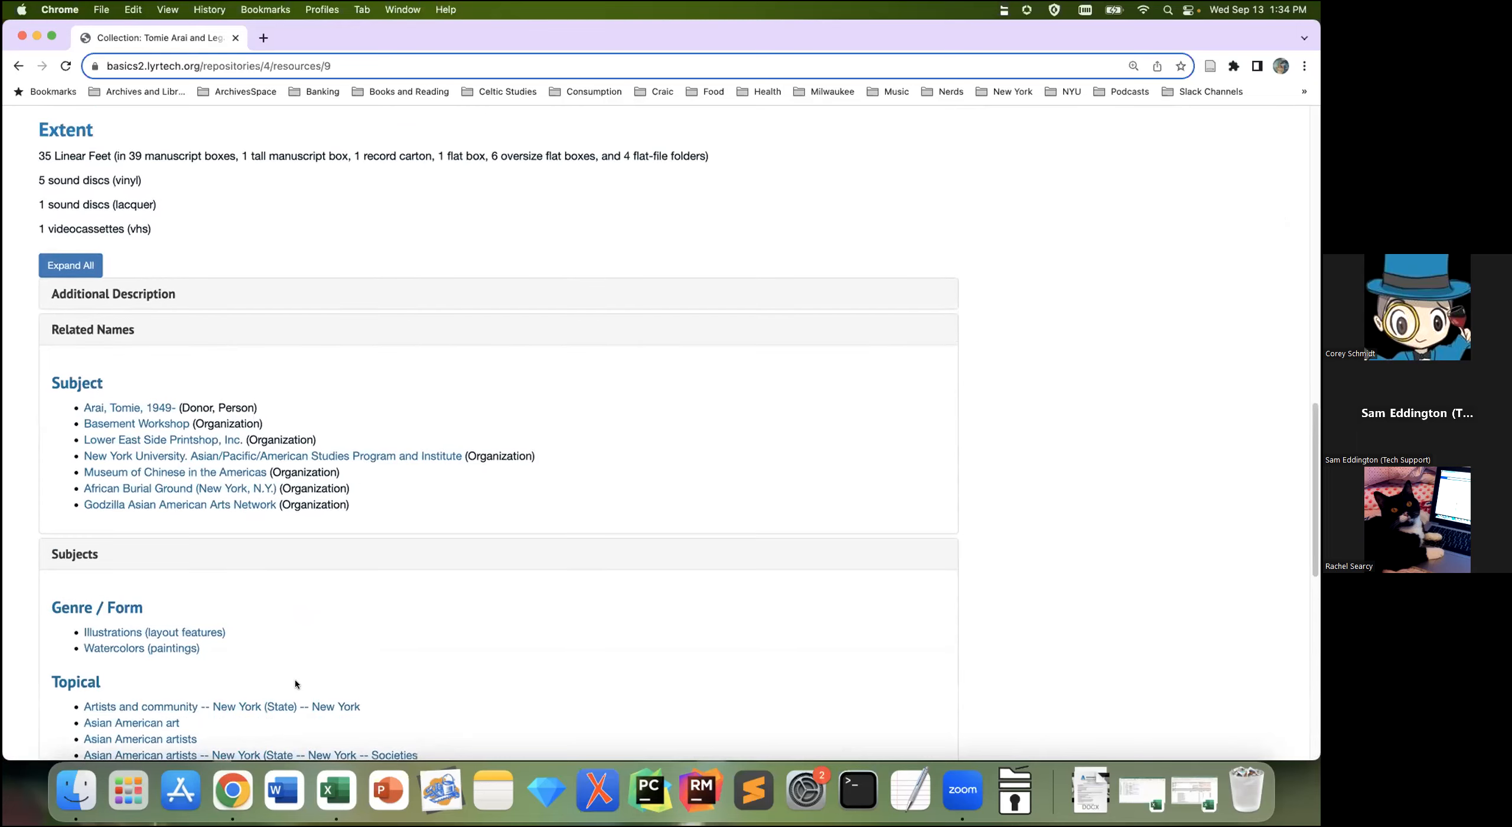
pyautogui.scroll(5, 291, 689)
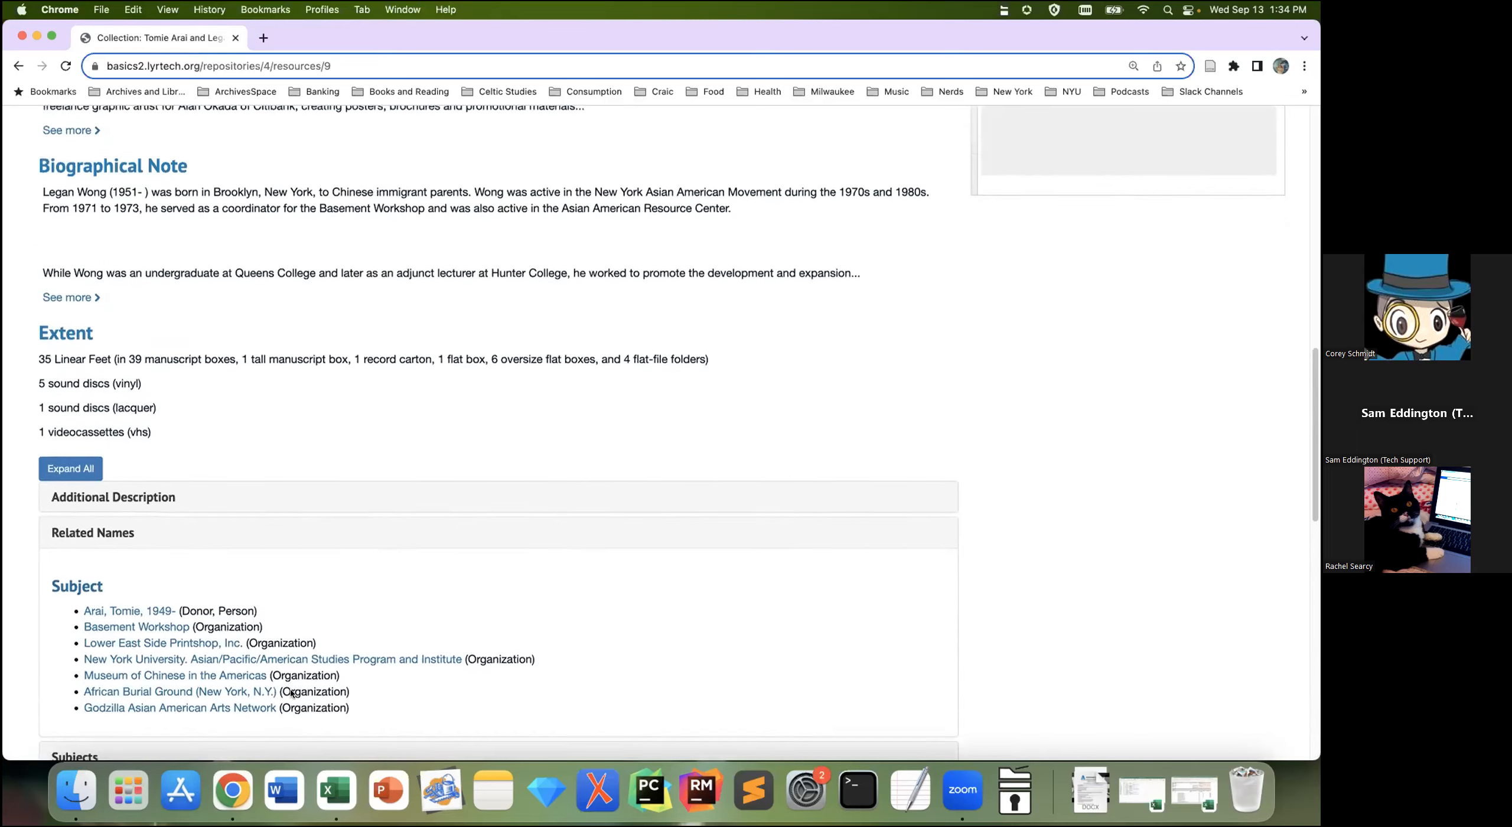
pyautogui.scroll(11, 291, 691)
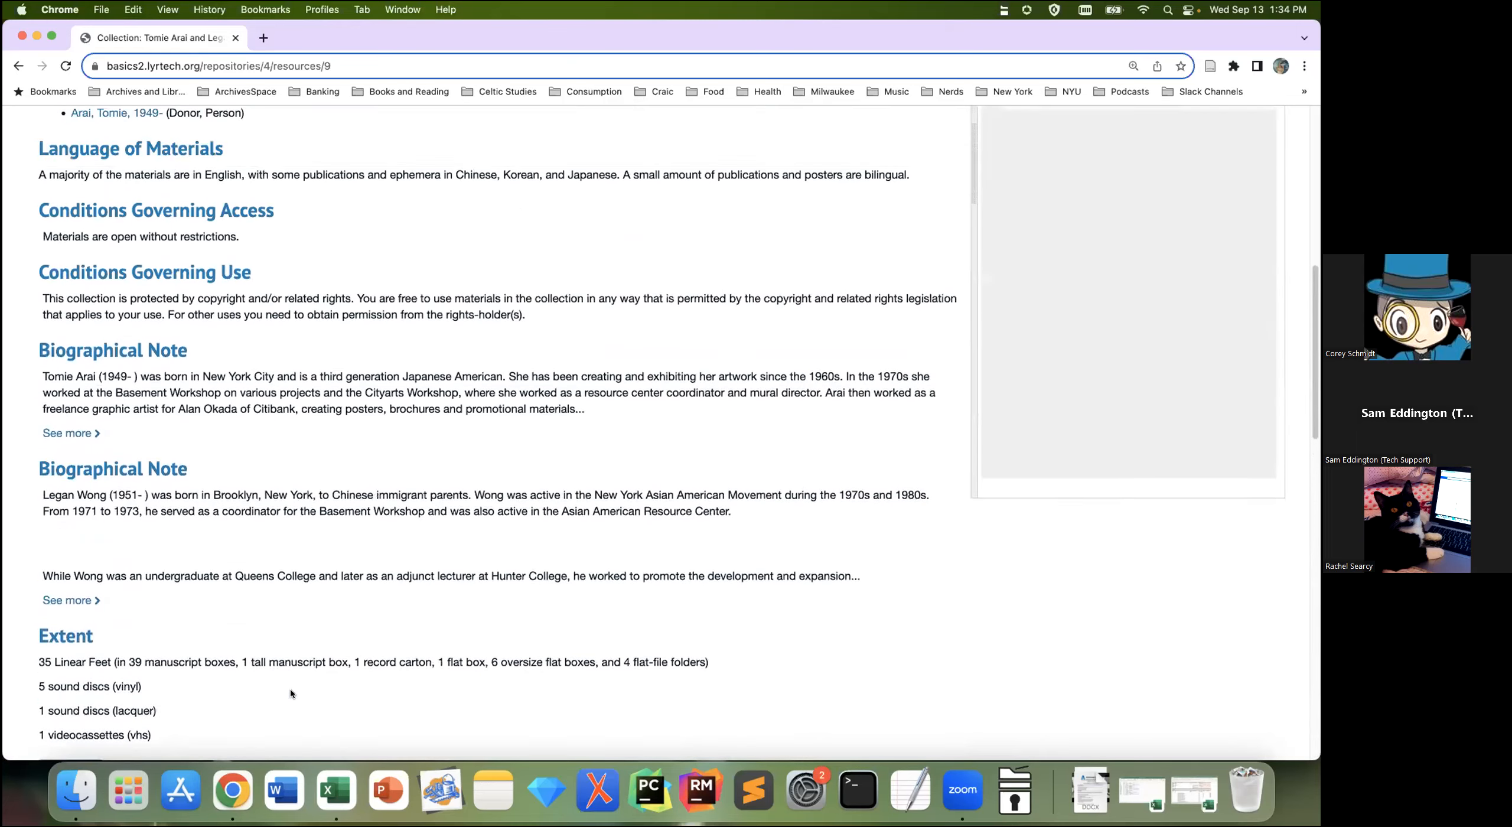
pyautogui.scroll(2, 291, 693)
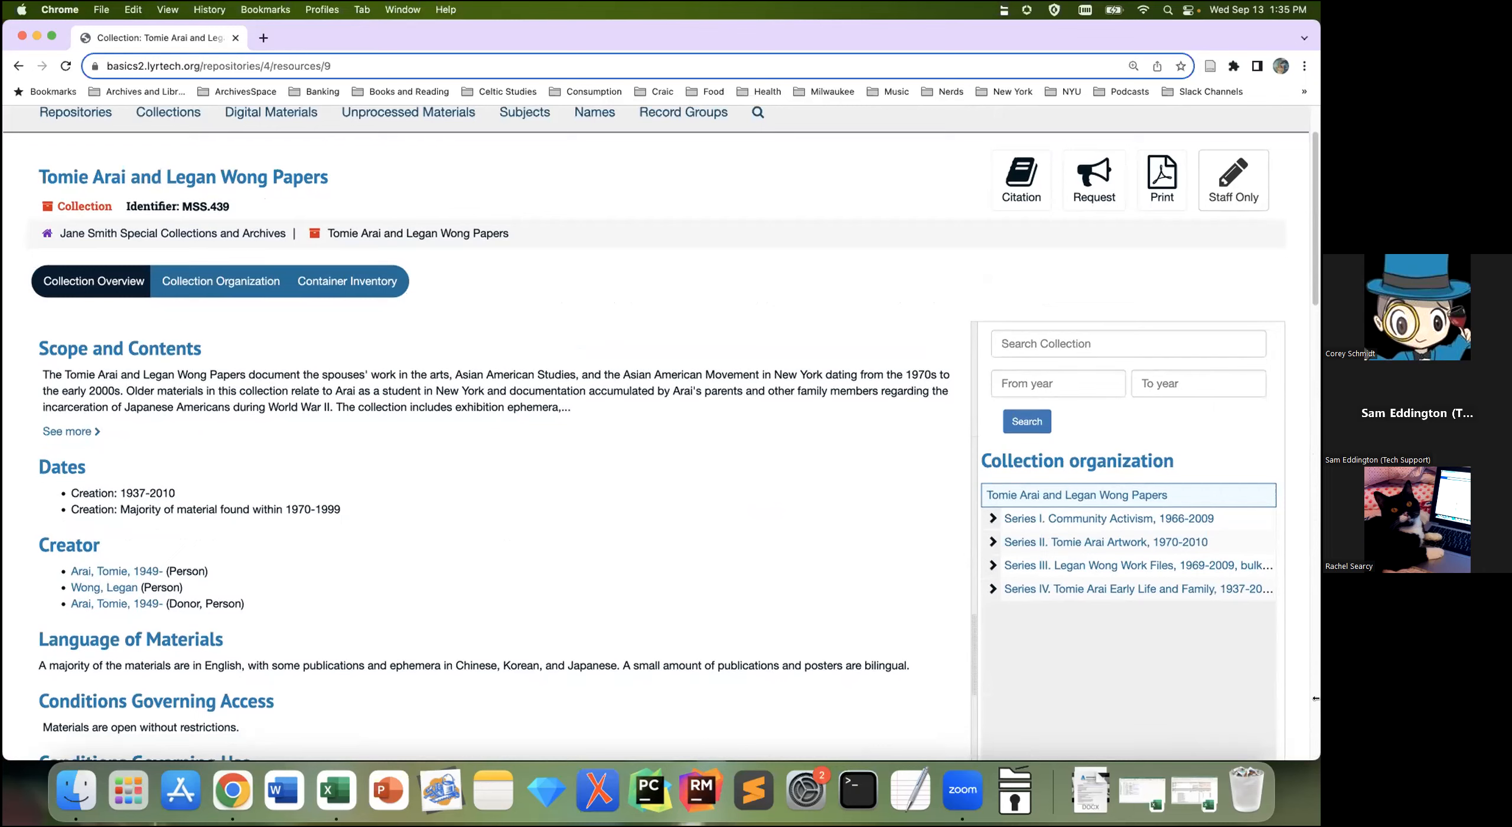
# Step: Expand Series I in the collection tree and open the Basement Workshop, 1972-1988 file
pyautogui.click(992, 518)
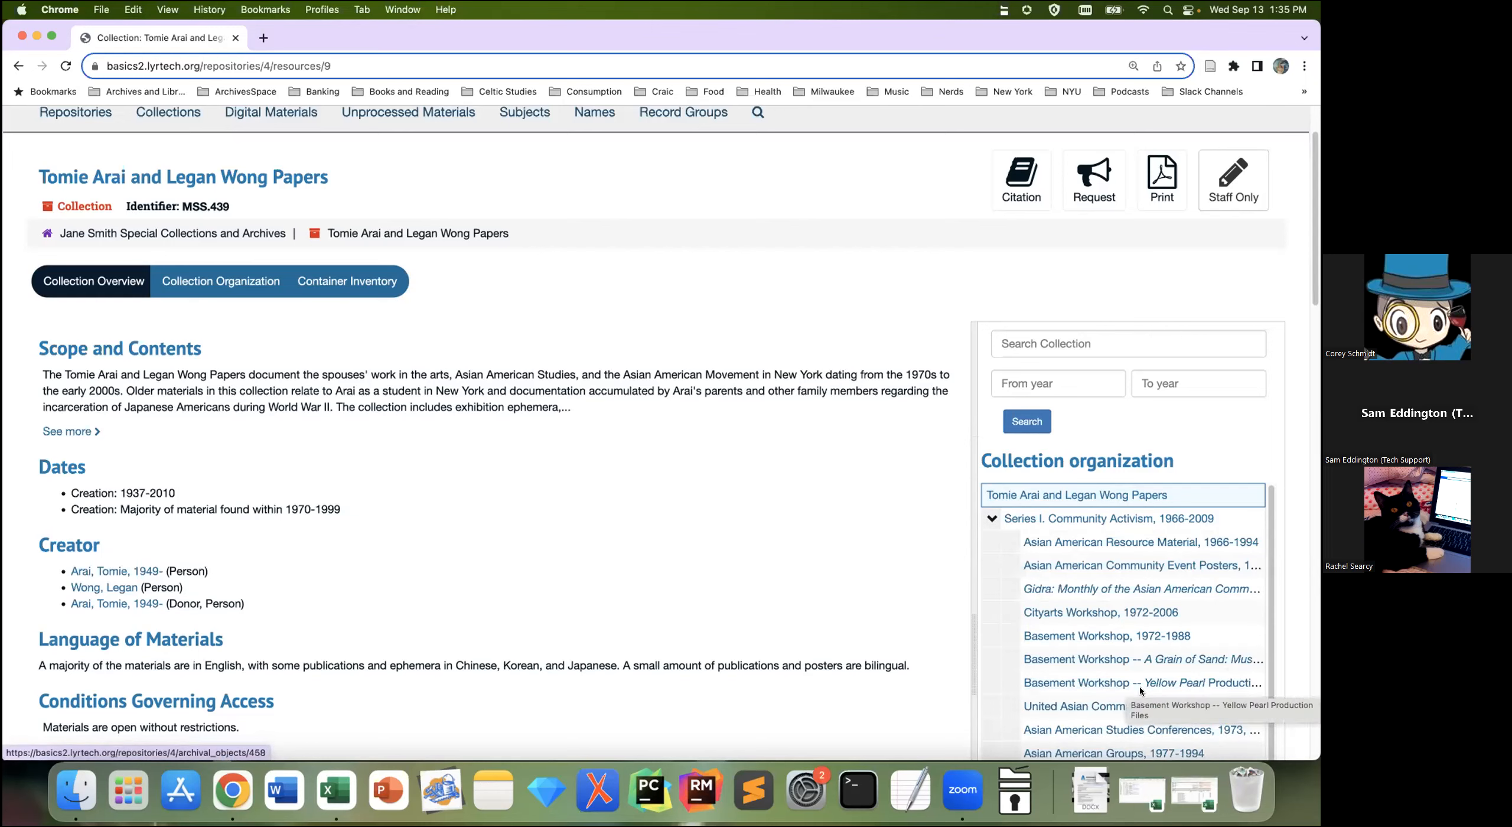
pyautogui.click(1129, 637)
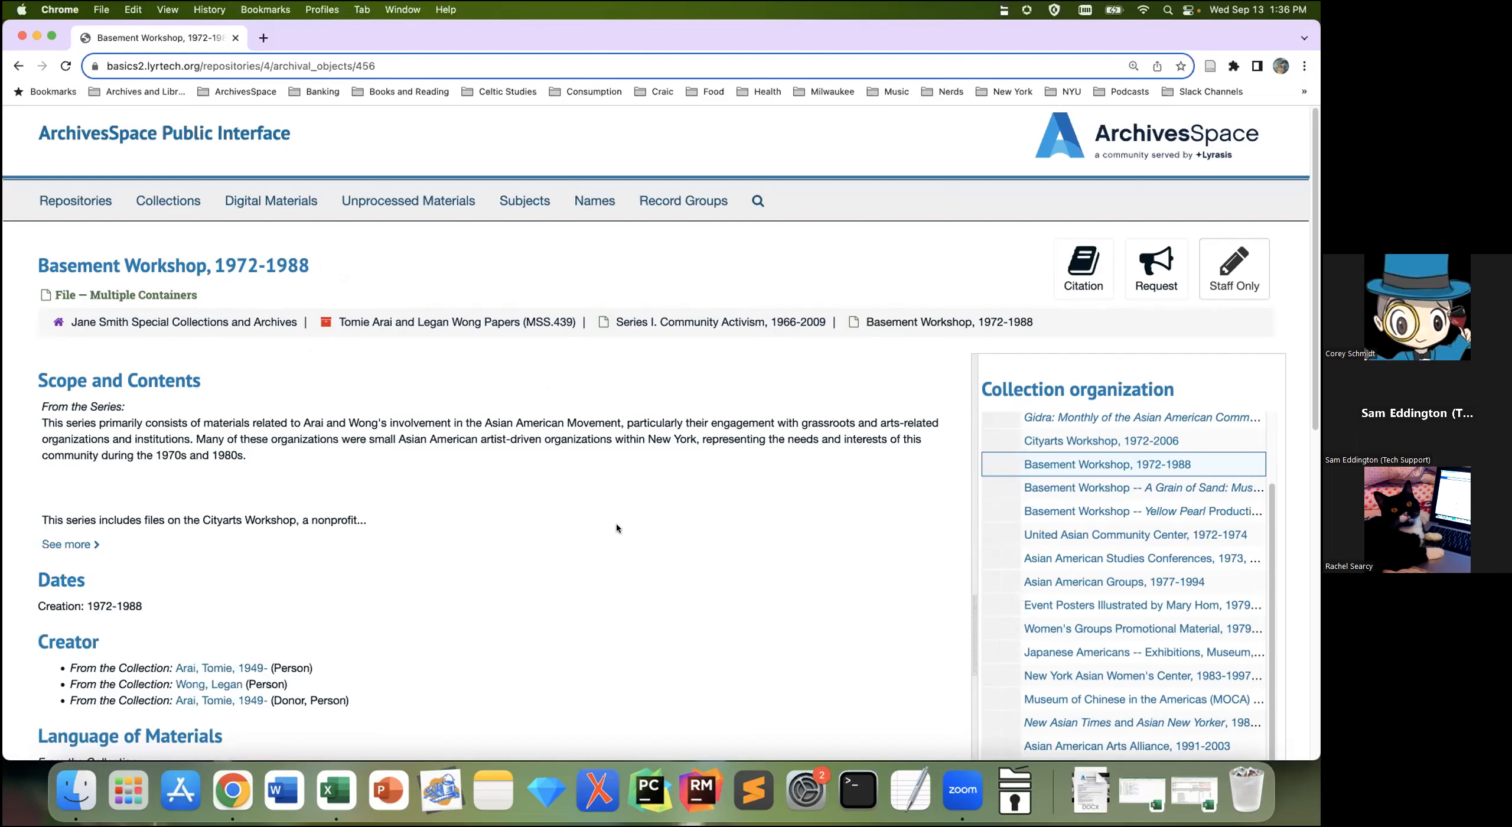
# Step: Go to the Series I. Community Activism, 1966-2009 page via its breadcrumb and try the Citation button
pyautogui.click(730, 322)
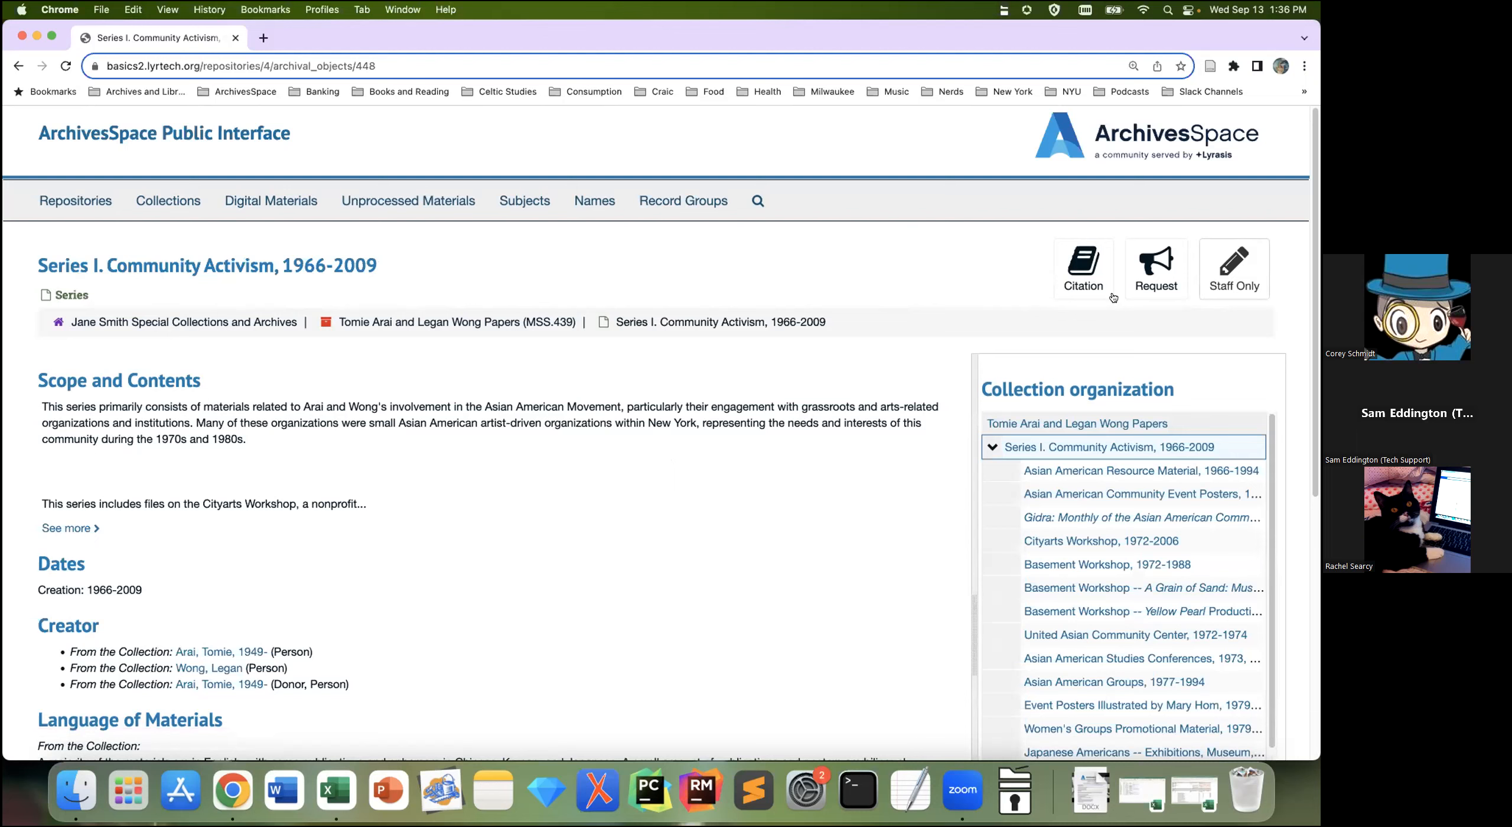
pyautogui.click(1094, 295)
pyautogui.click(1094, 298)
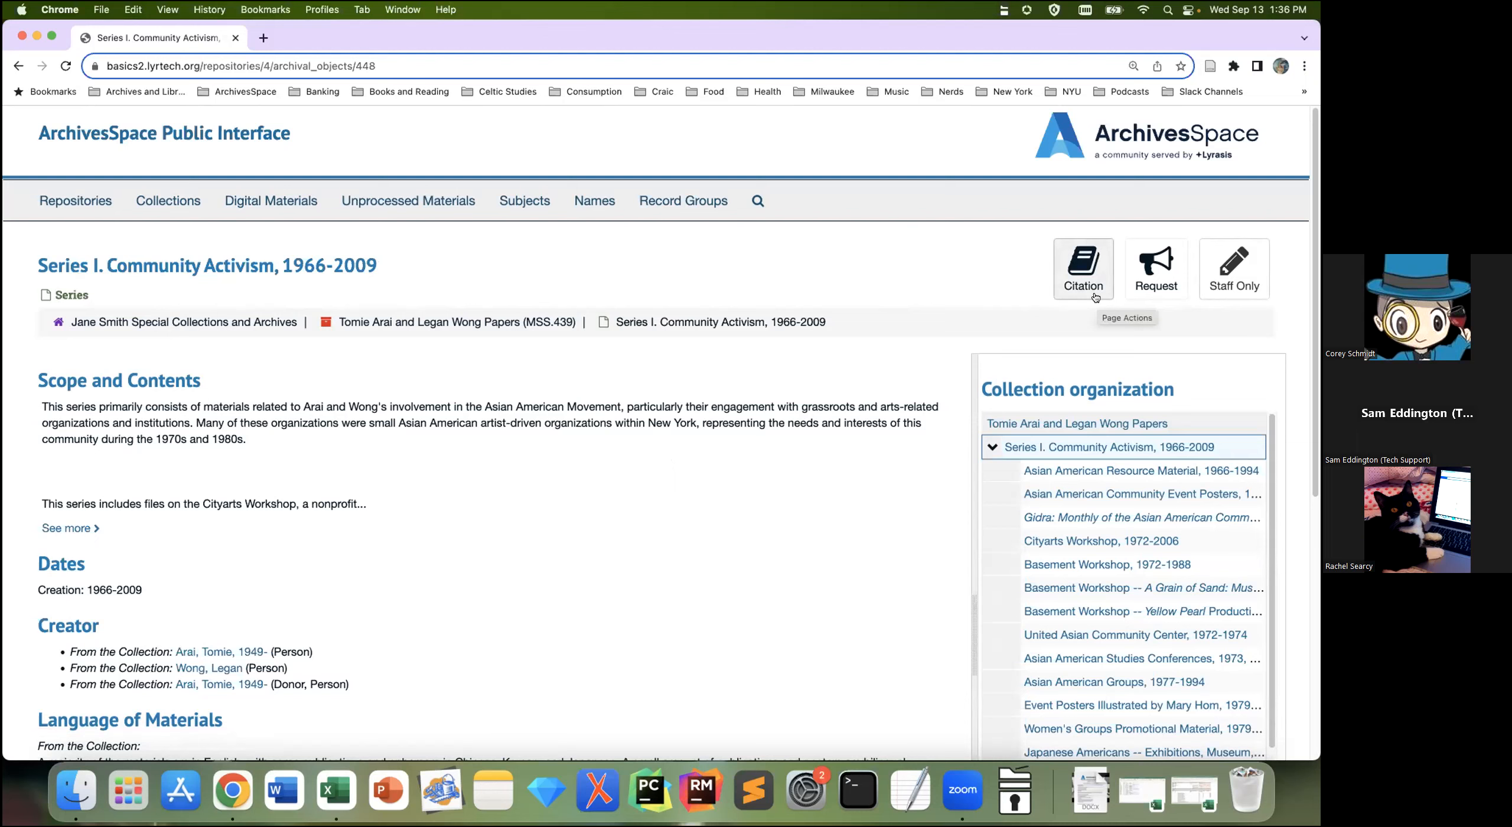
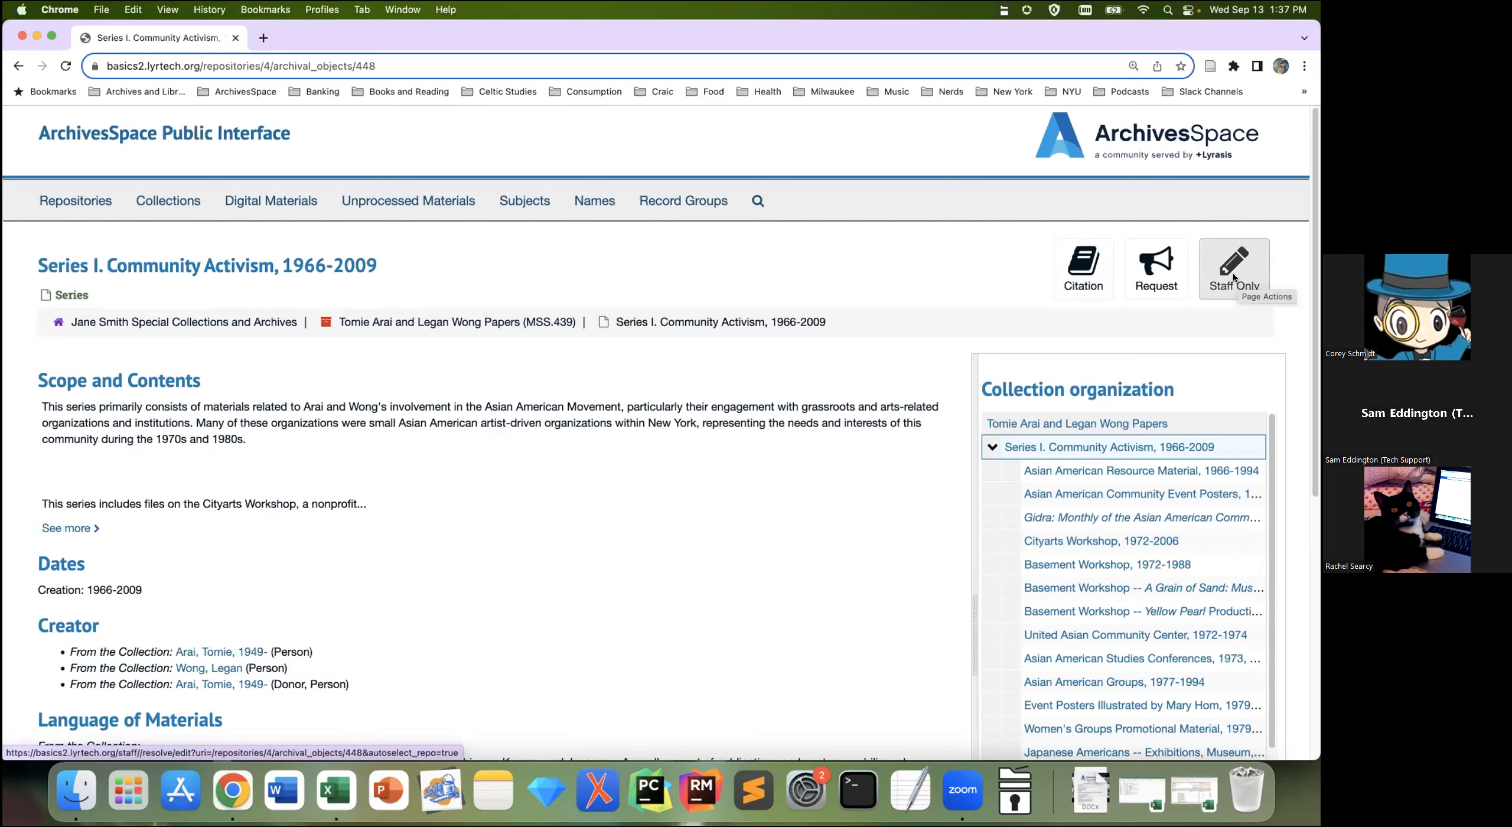
# Step: Switch the Series I page to staff view and load the Asian American Resource Material, 1966-1994 record
pyautogui.click(1233, 272)
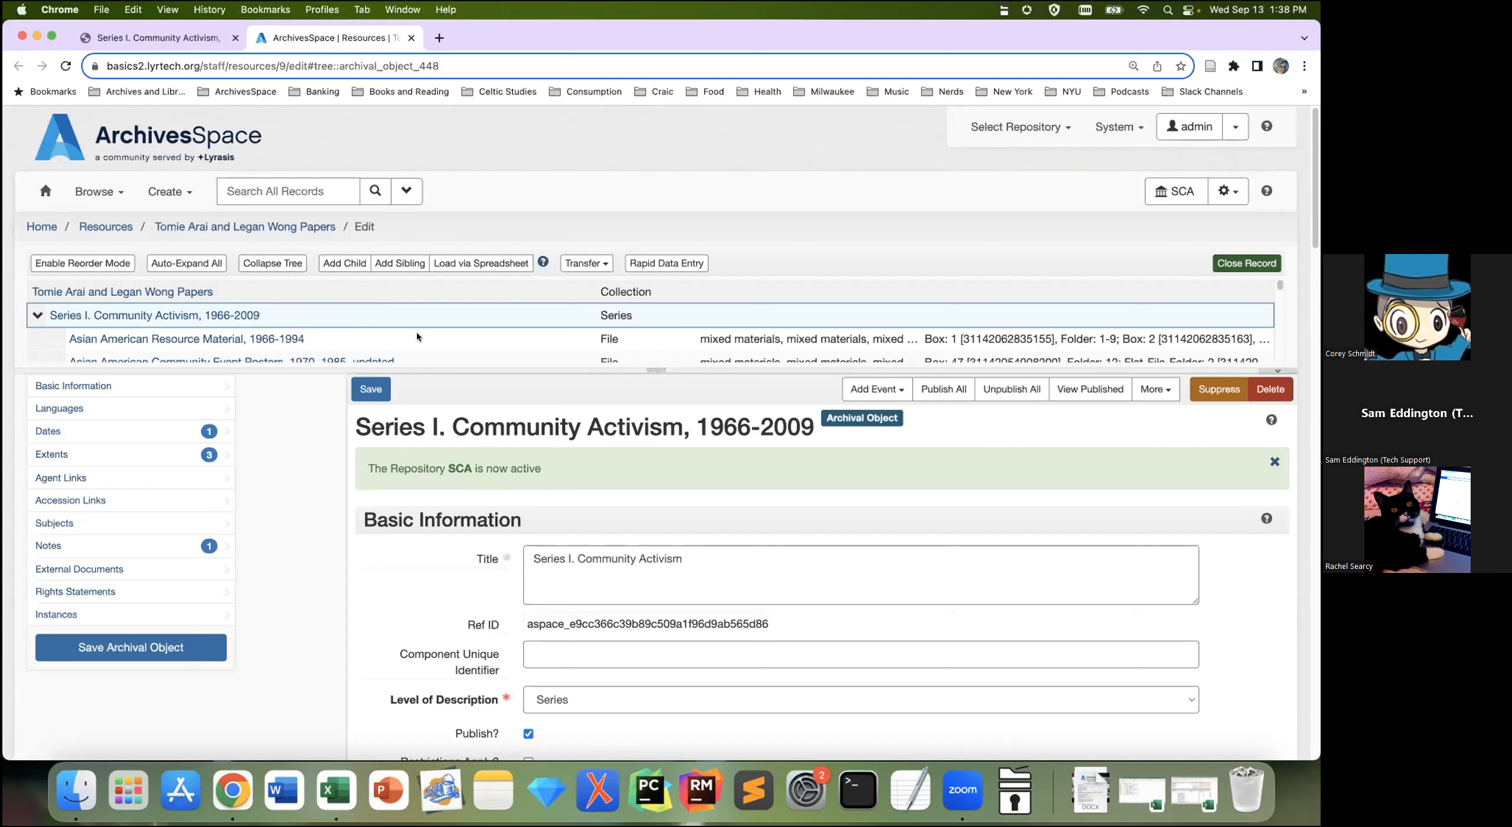
pyautogui.click(208, 357)
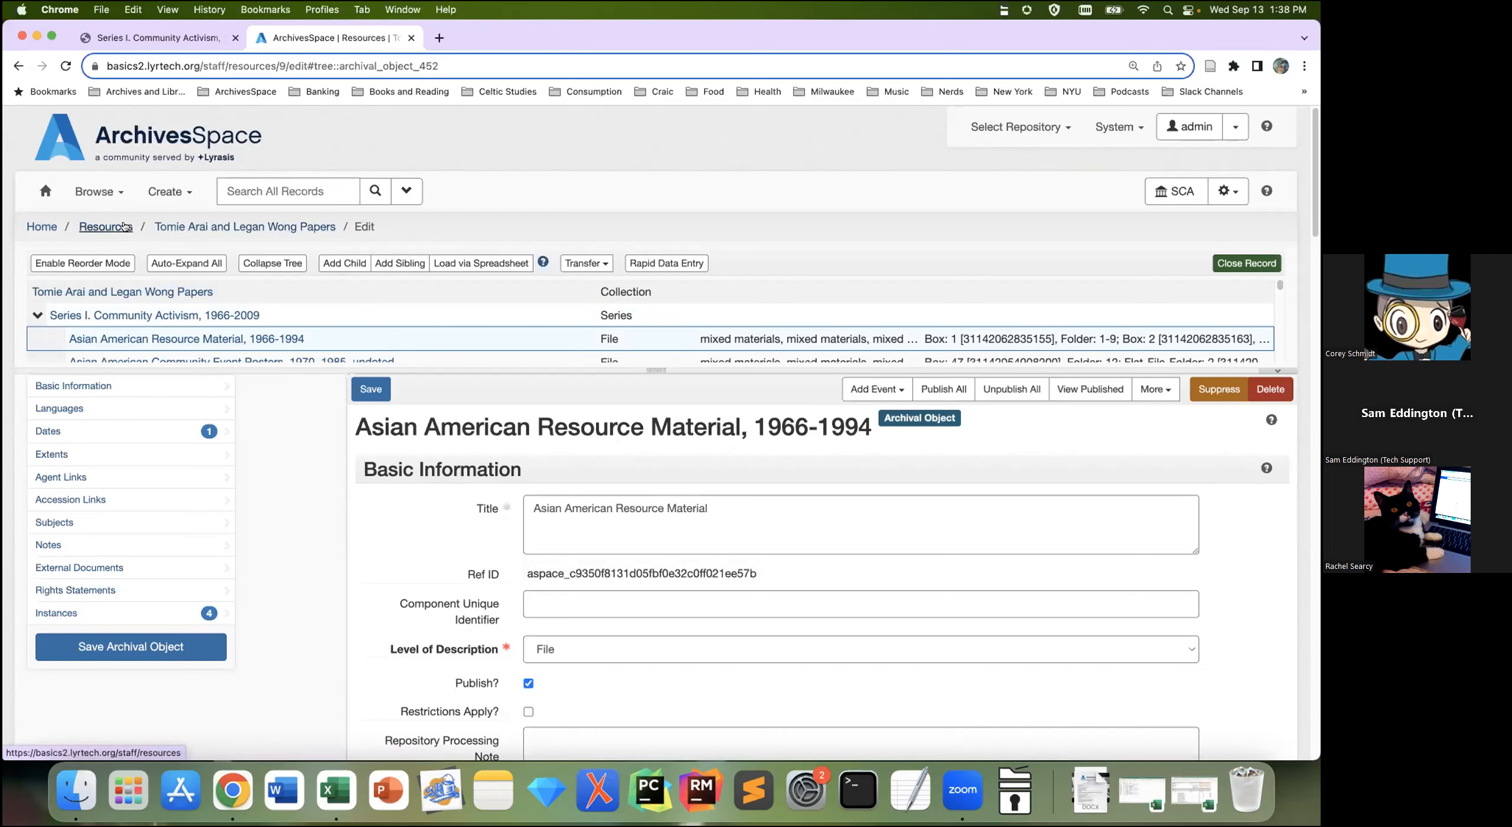
# Step: Return to the Tomie Arai and Legan Wong Papers (MSS.439) record and show the Create menu's record types
pyautogui.click(289, 229)
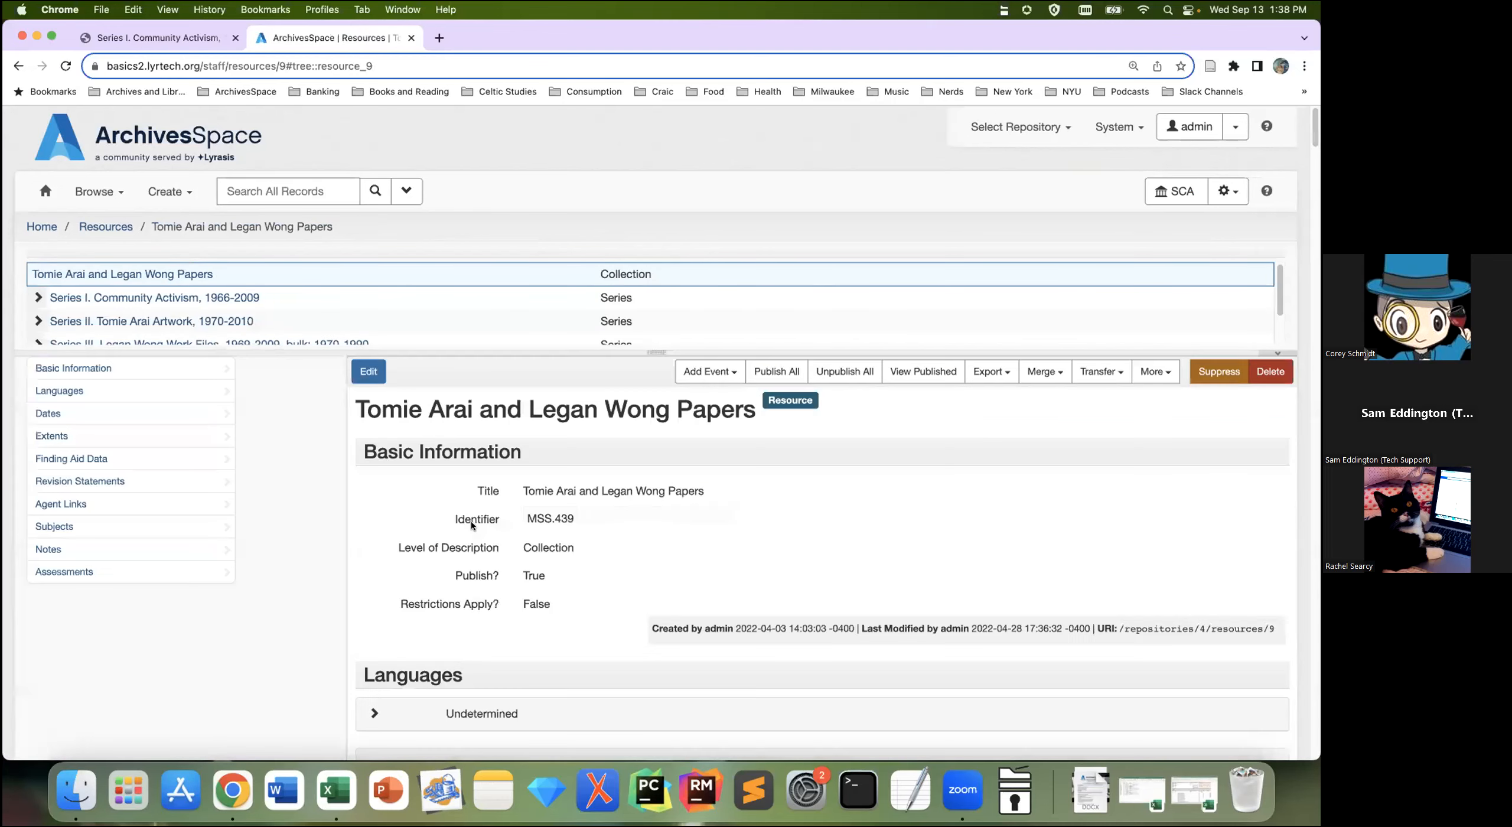
pyautogui.moveTo(470, 520)
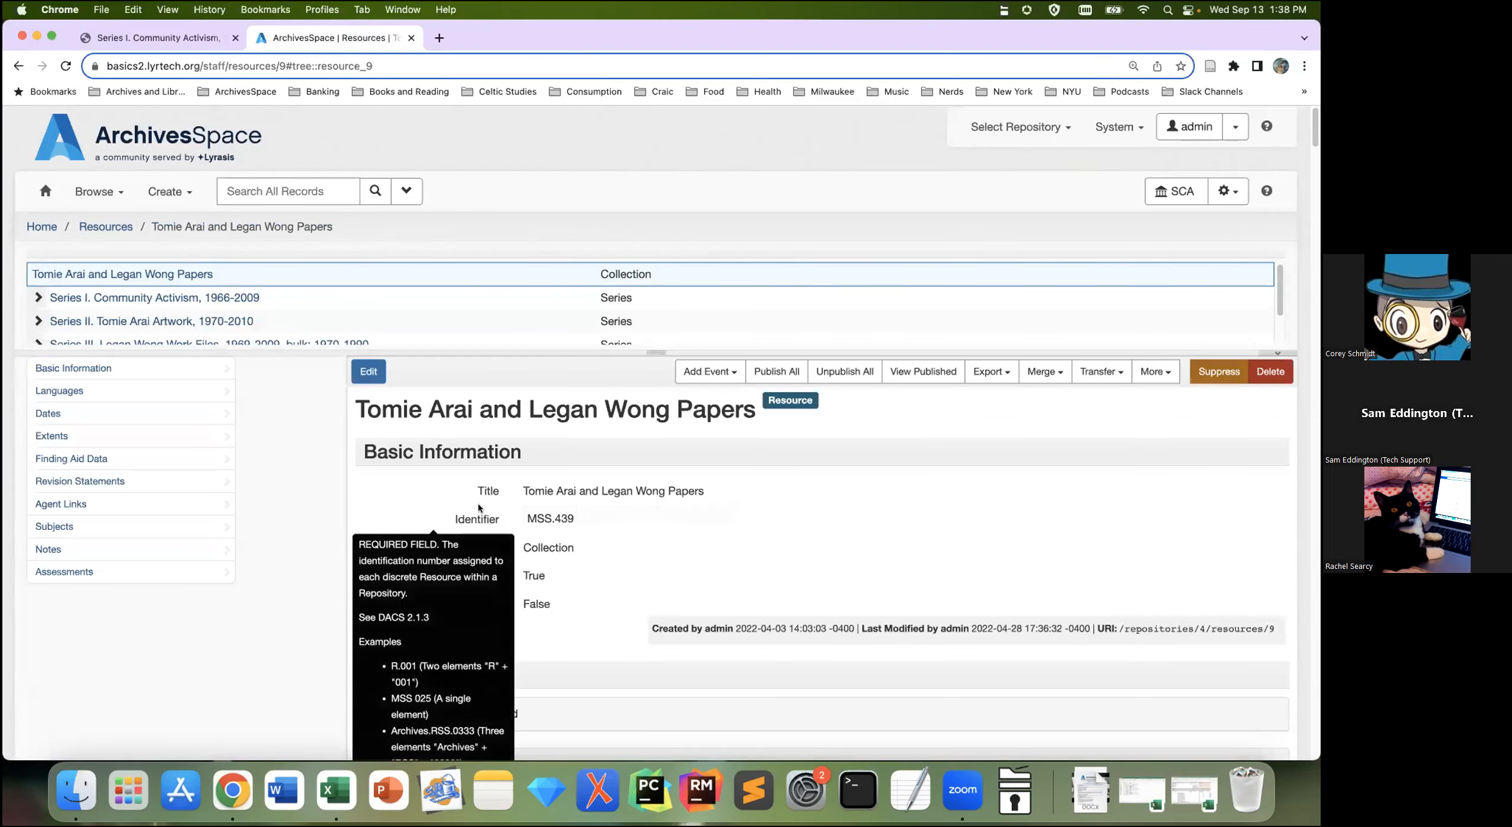
pyautogui.moveTo(469, 492)
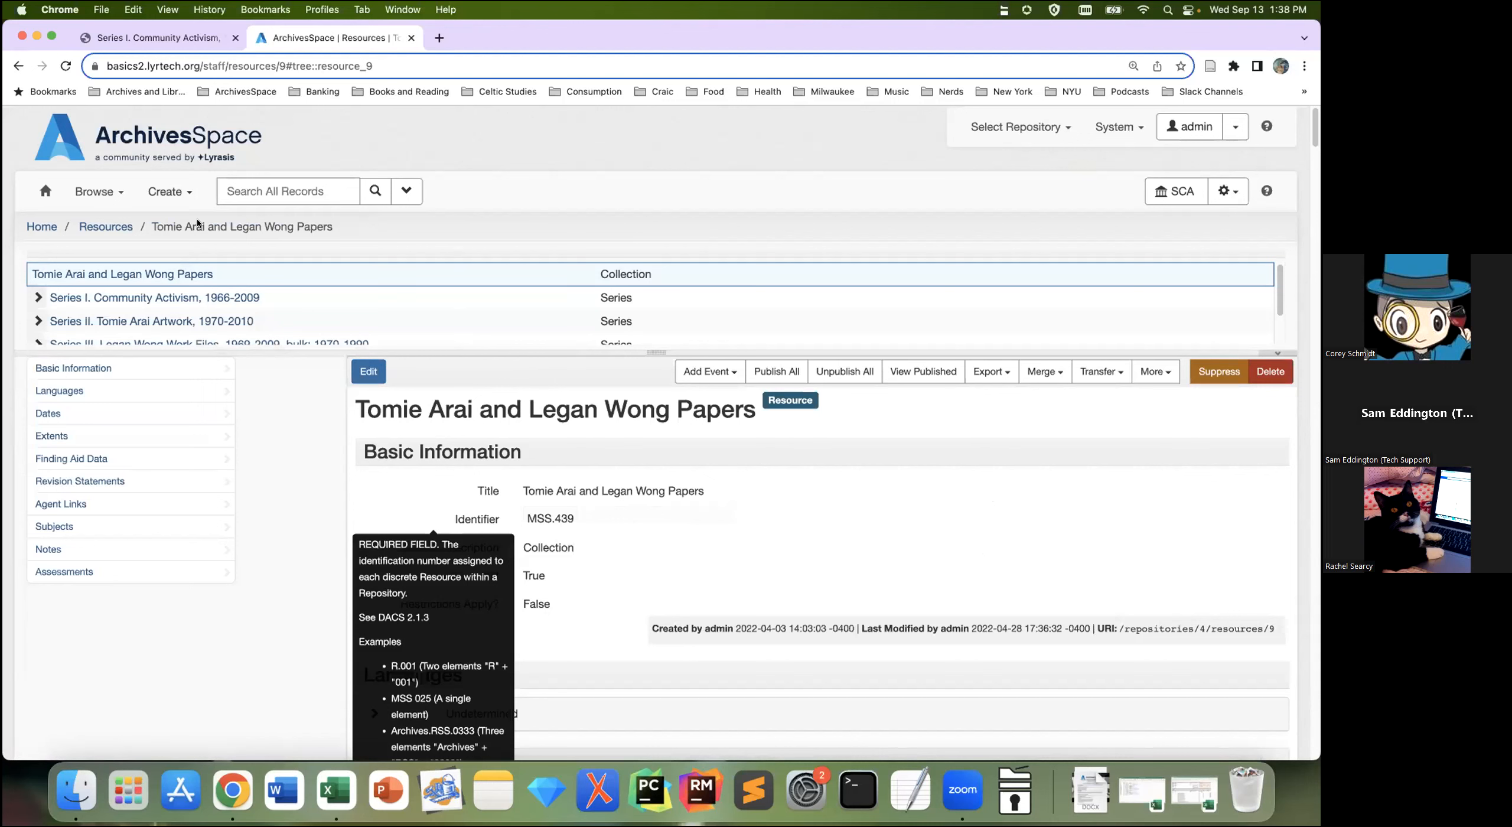
pyautogui.click(170, 192)
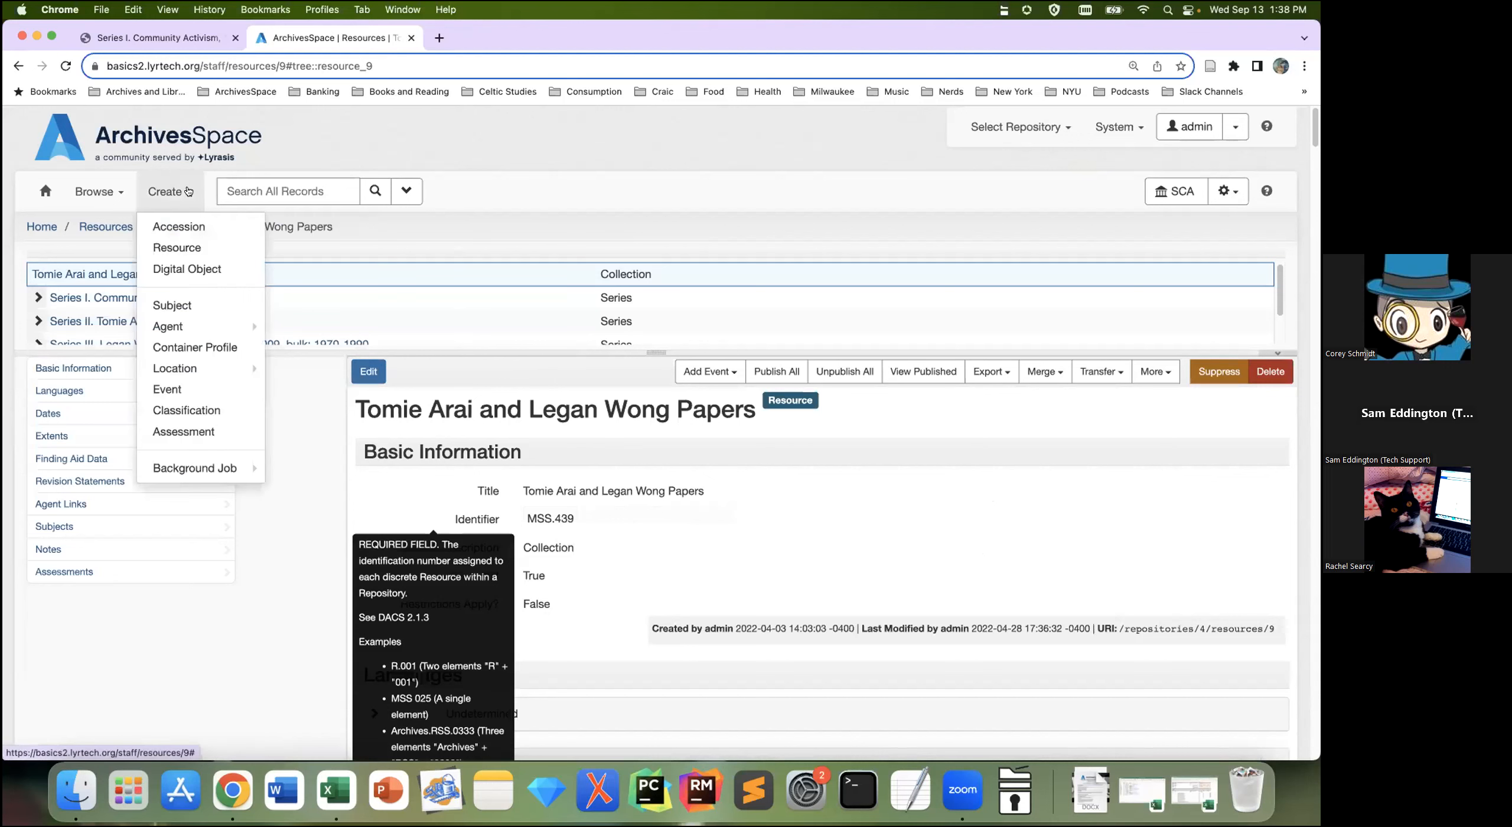
# Step: Start a new accession, cancel it unsaved, and list the existing accessions
pyautogui.click(193, 228)
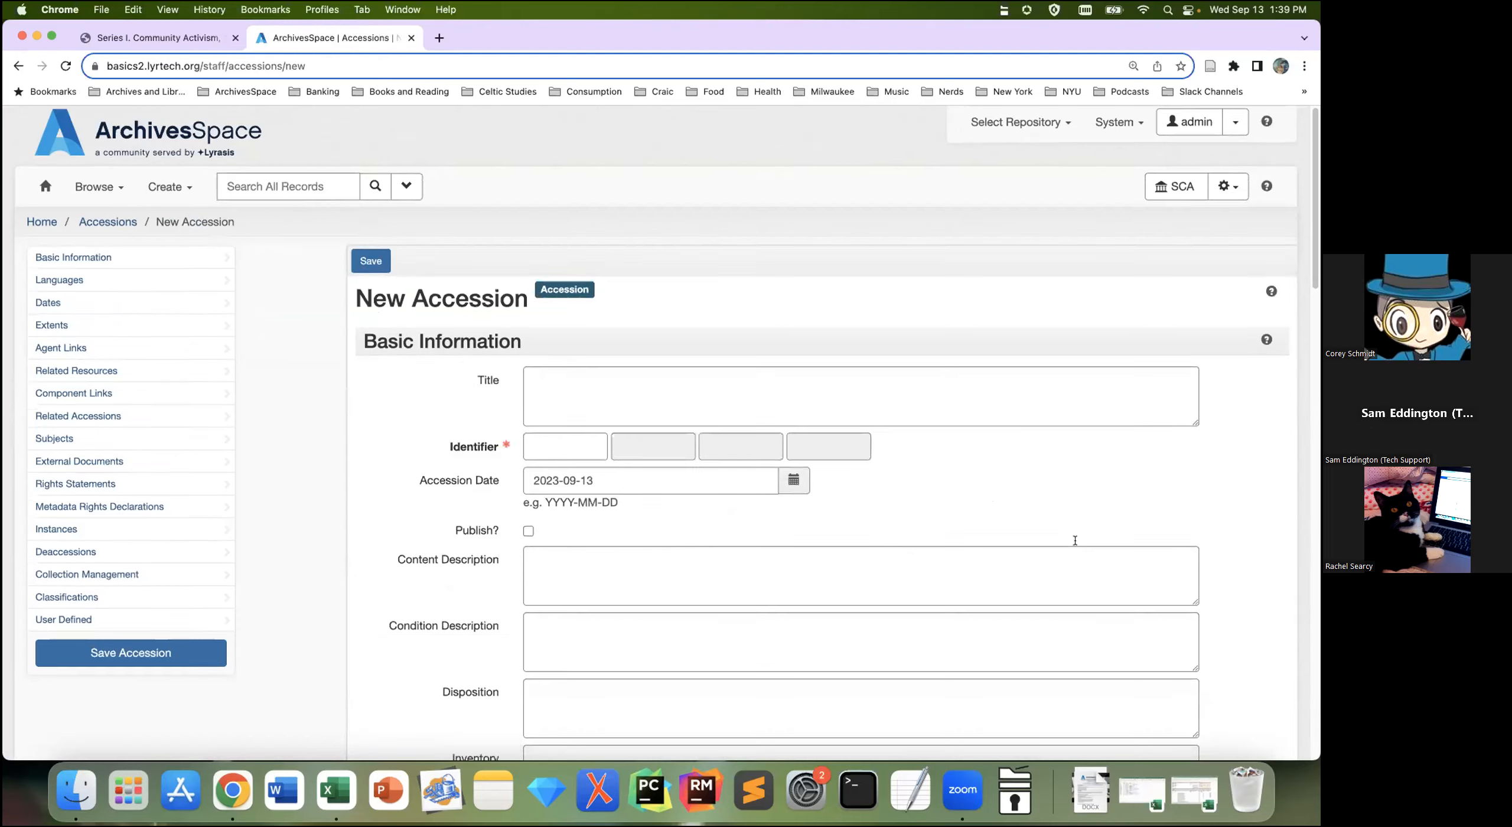
pyautogui.scroll(-15, 1070, 549)
pyautogui.click(1264, 680)
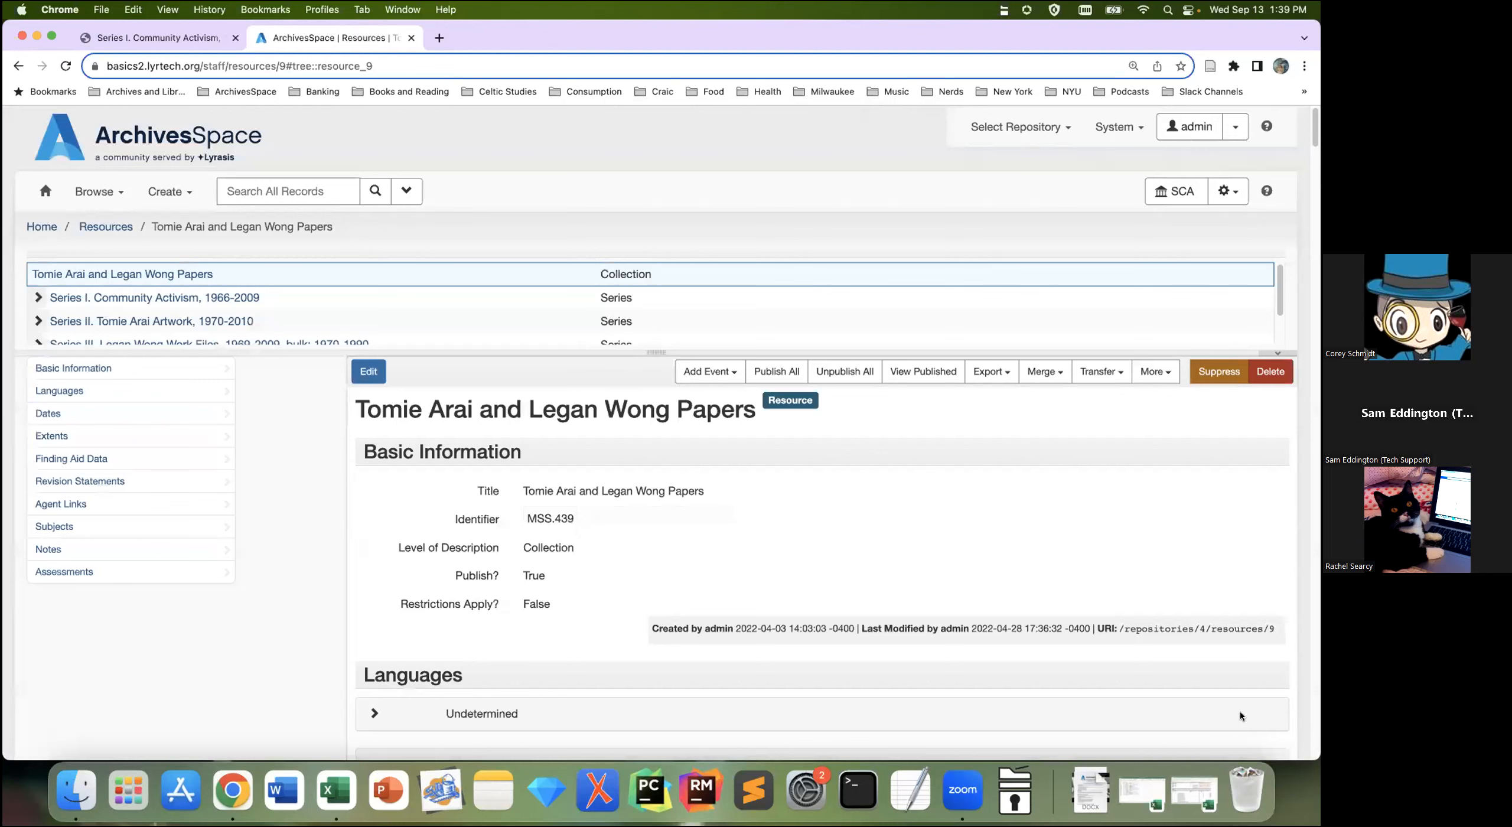
pyautogui.click(112, 198)
pyautogui.click(109, 227)
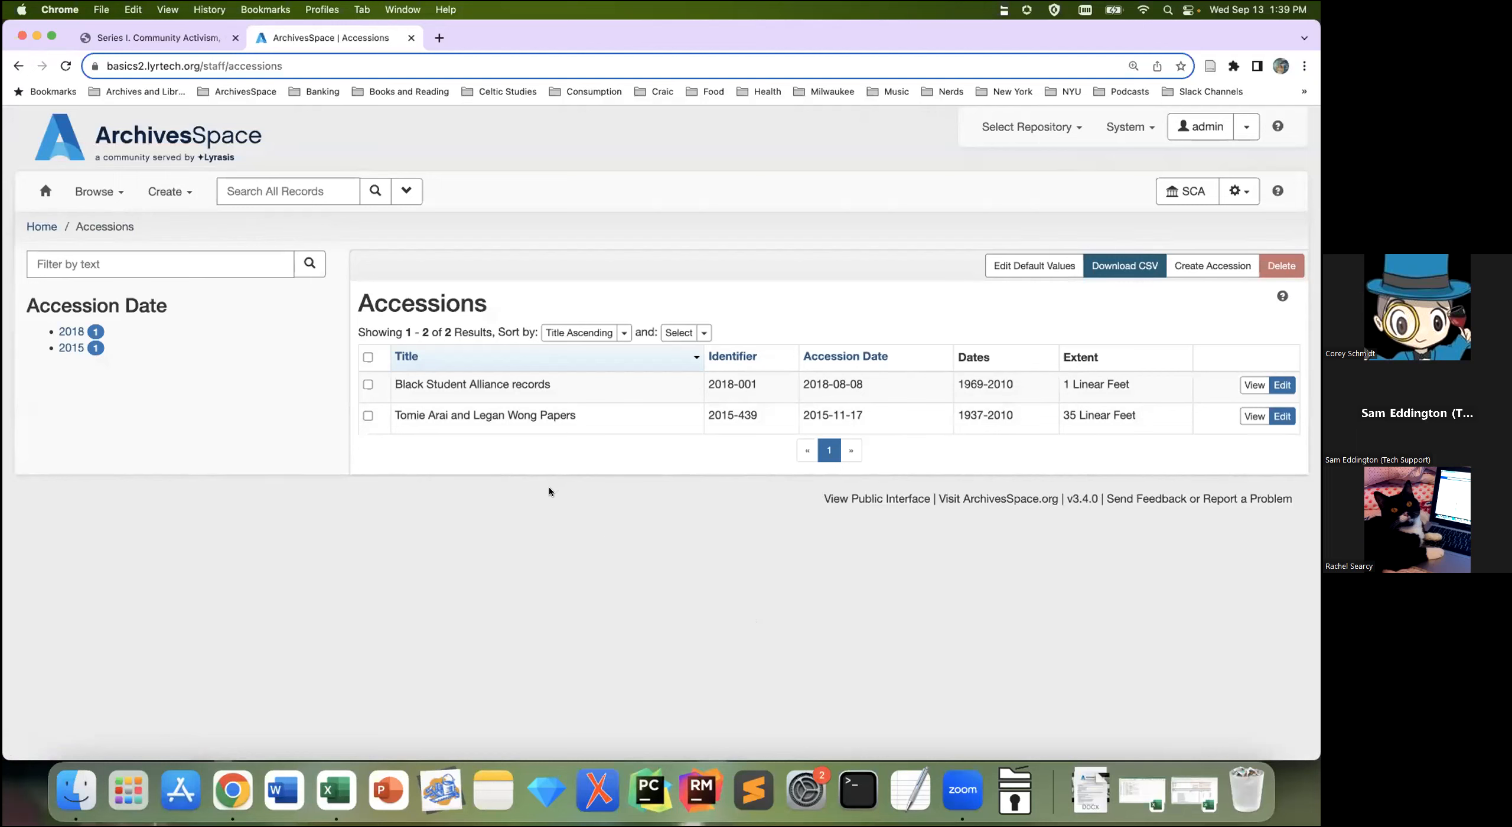
# Step: Start a blank accession from the Accessions list, dated 2023-09-13 by default
pyautogui.click(1230, 265)
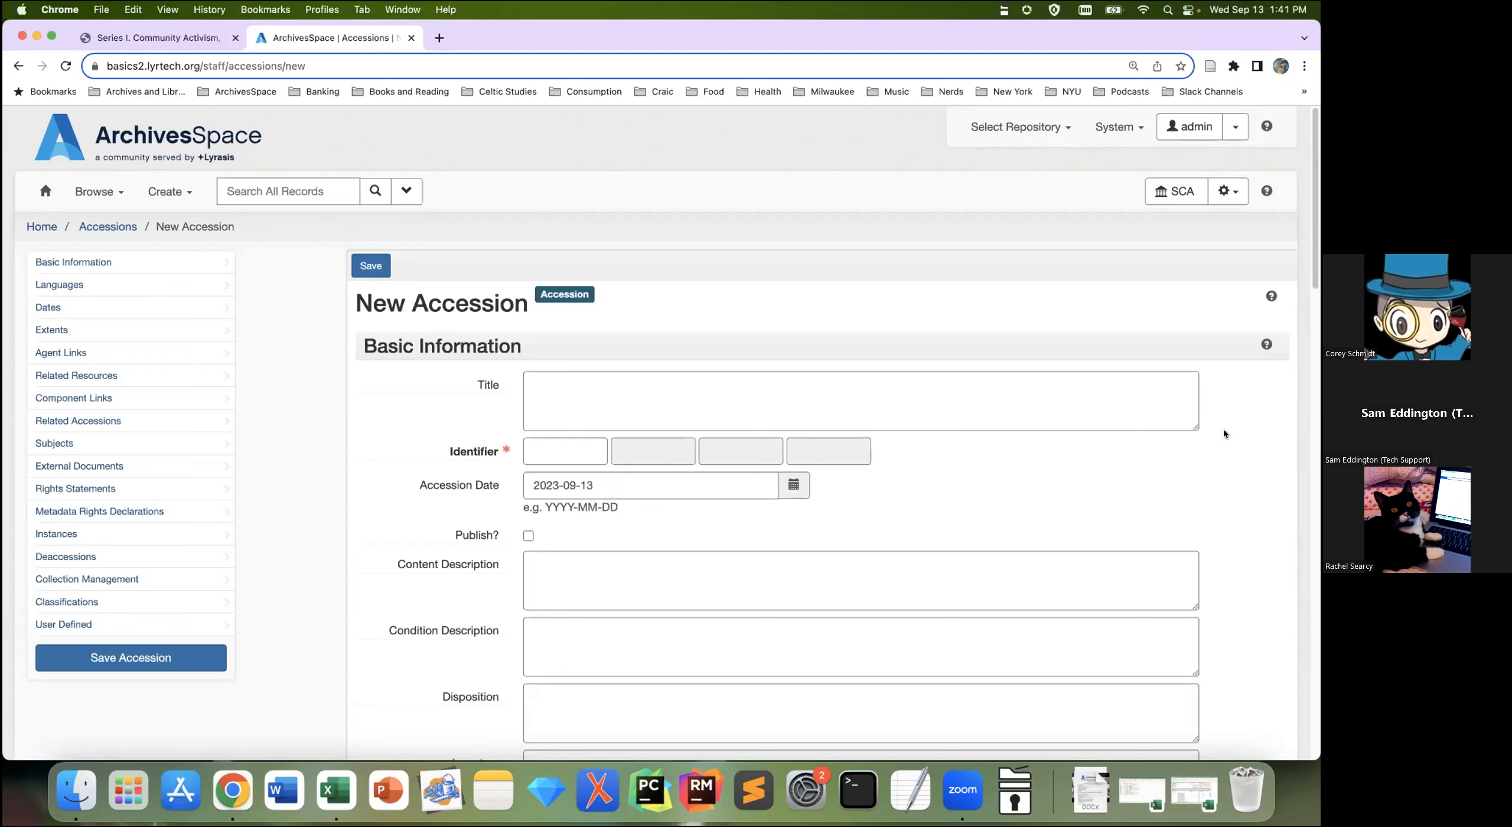
# Step: Enter 2023 and 120 as the first two parts of the accession identifier
pyautogui.click(553, 453)
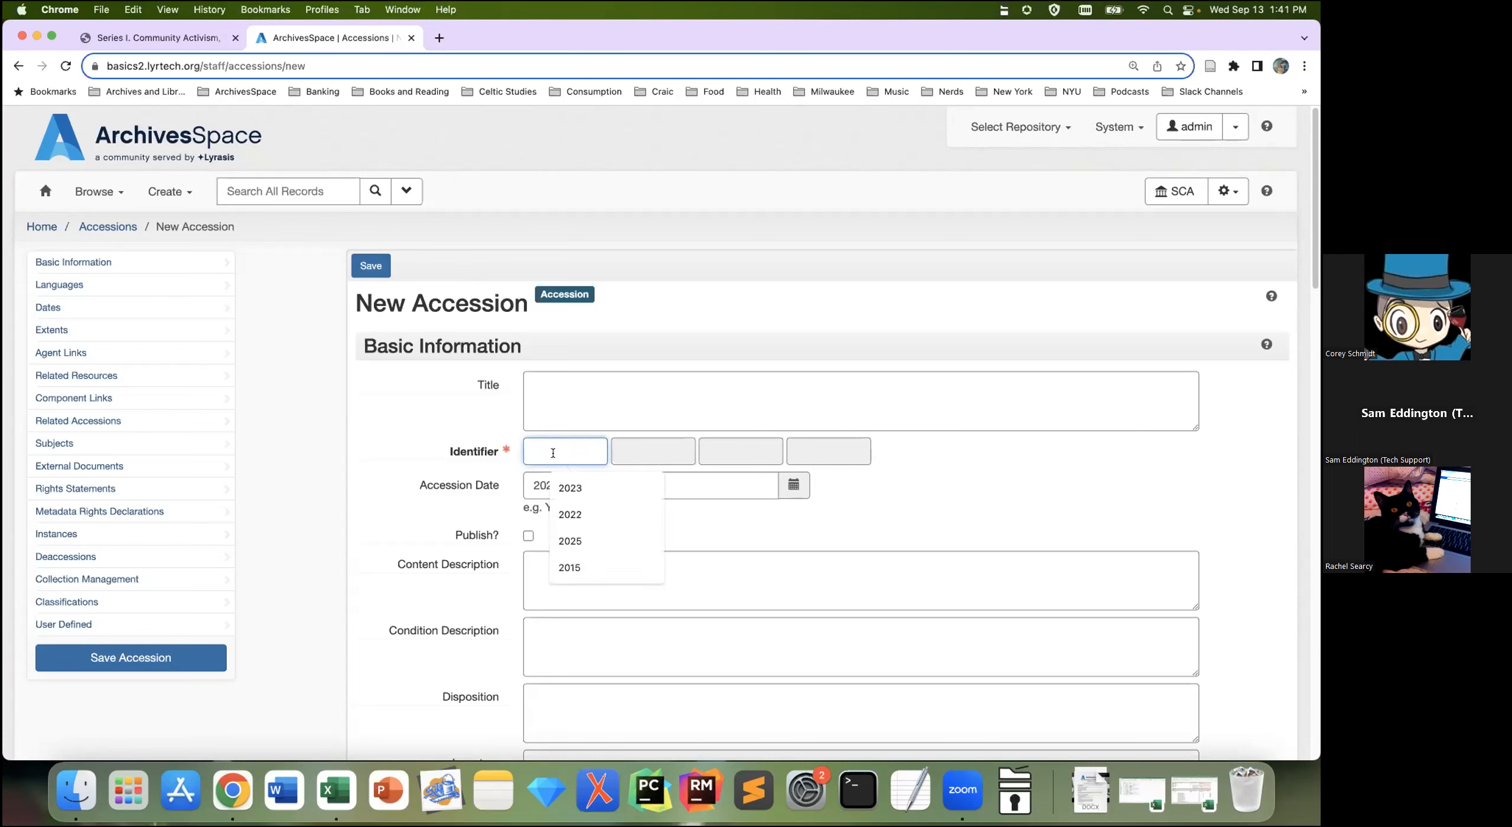
pyautogui.write('2023')
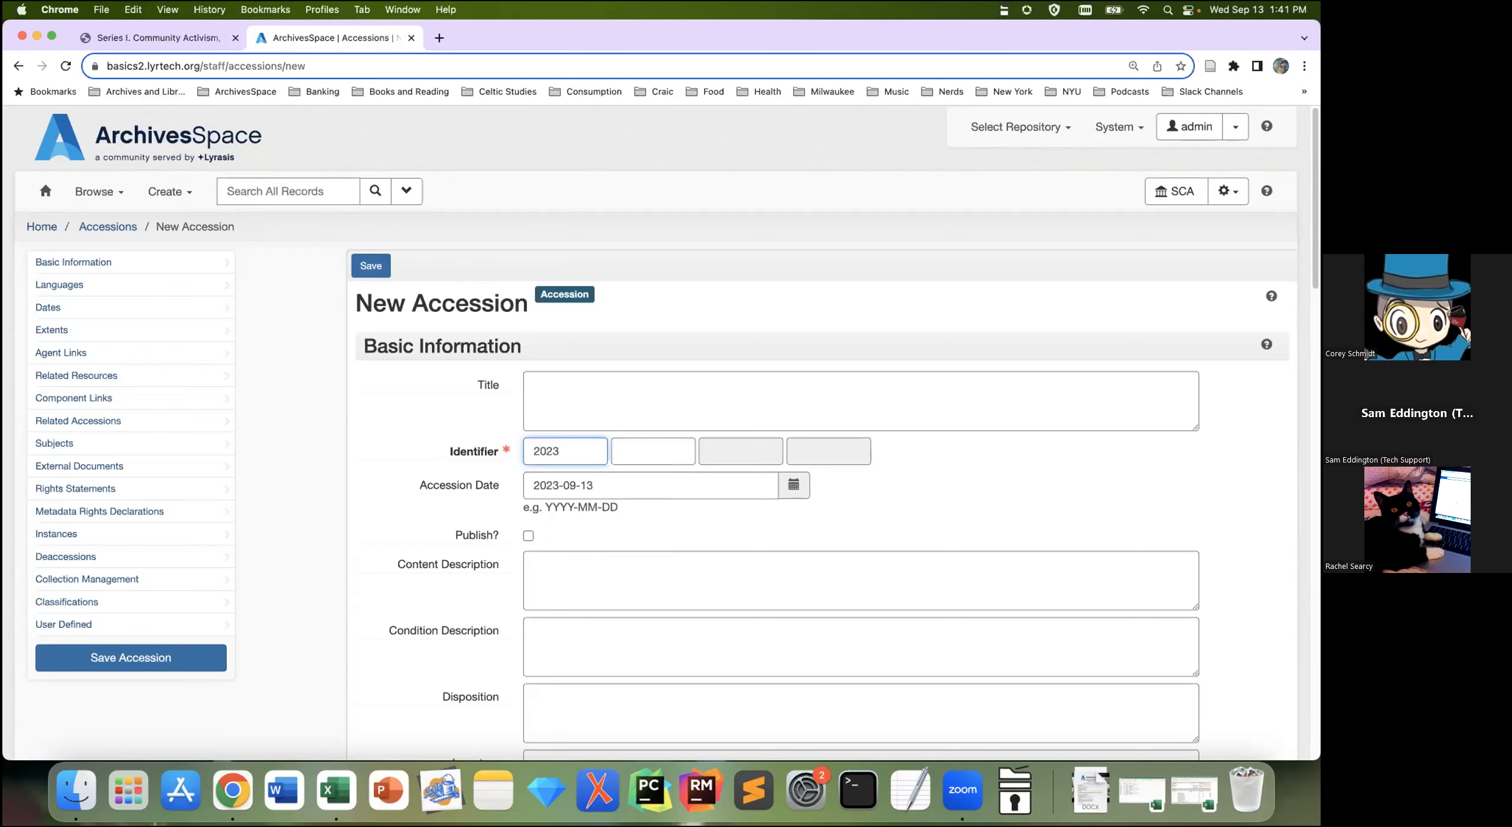
pyautogui.press('Tab')
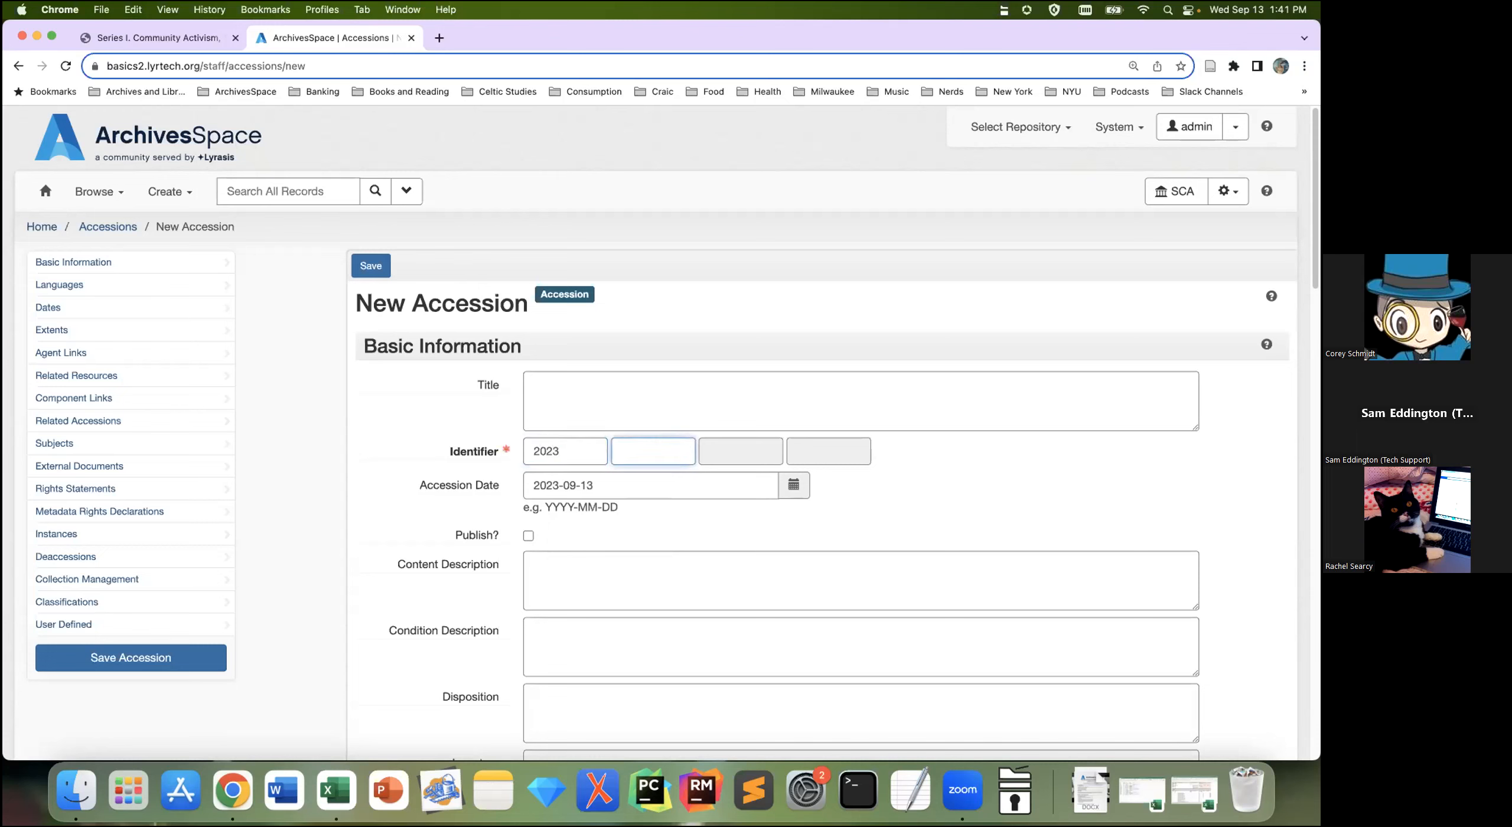
pyautogui.write('120')
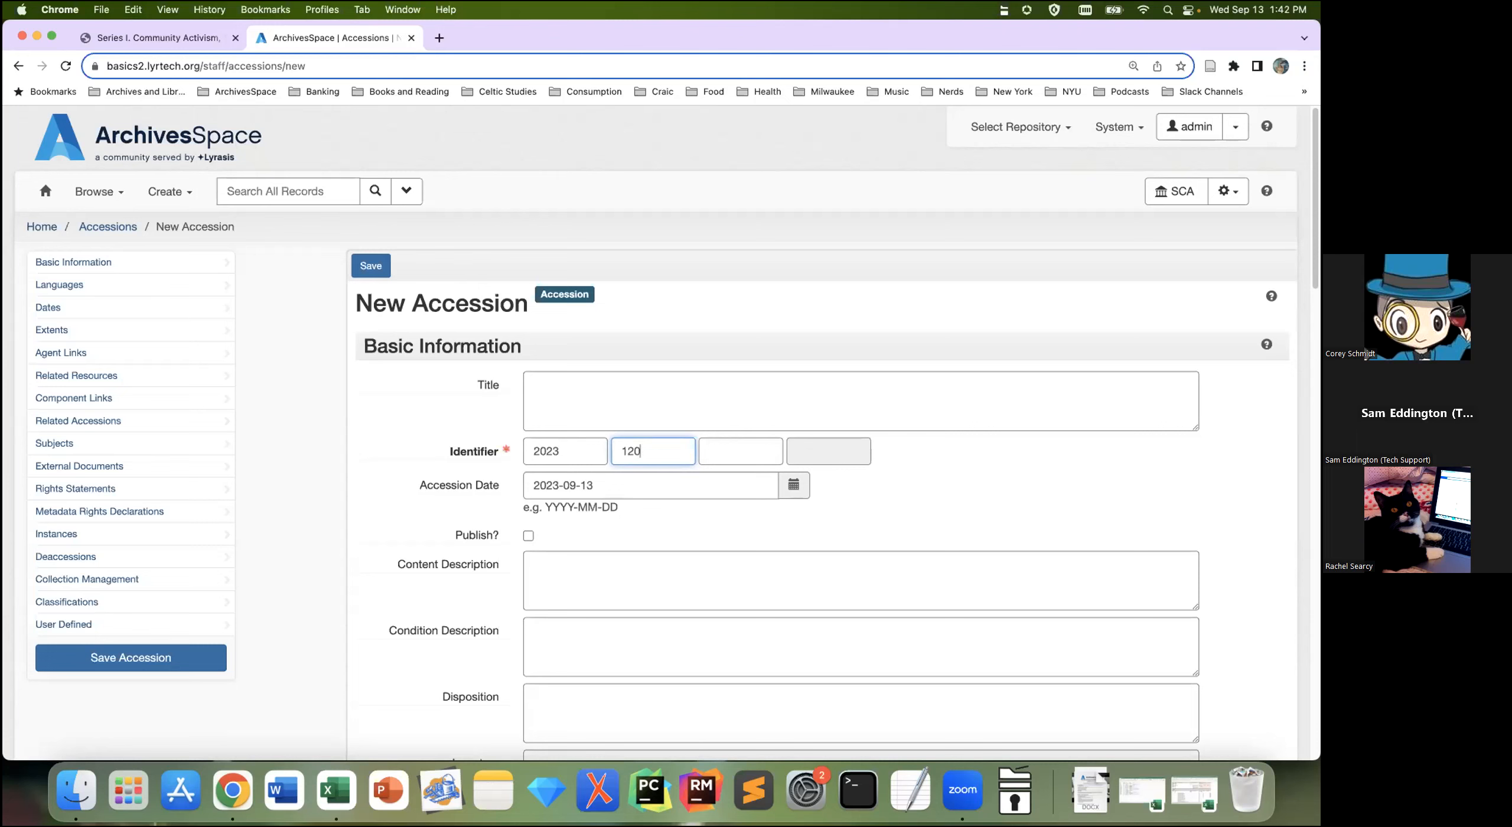
# Step: Save accession 2023-120 and look over its edit page
pyautogui.click(371, 266)
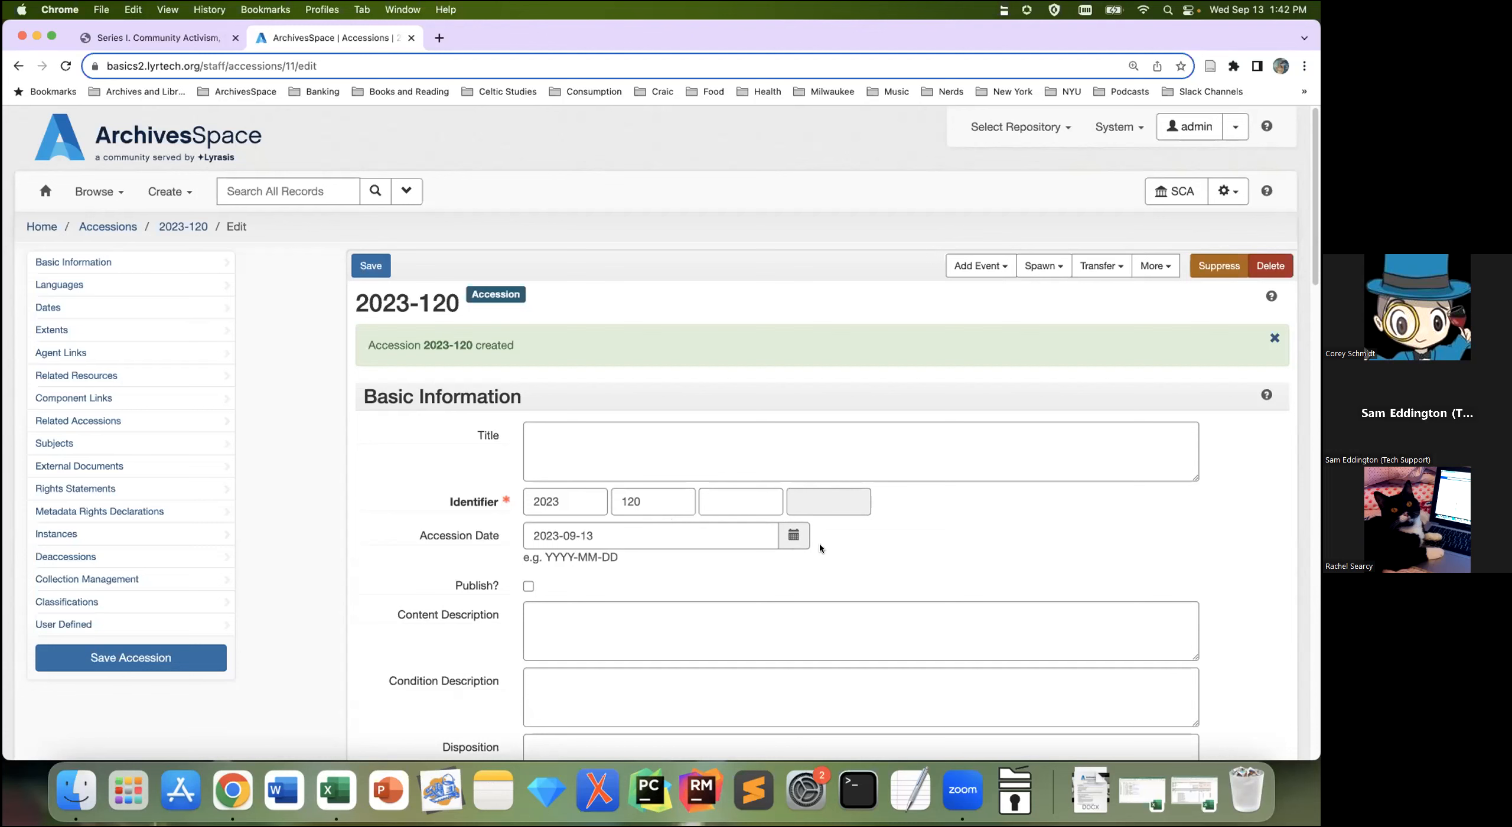
pyautogui.scroll(-1, 820, 549)
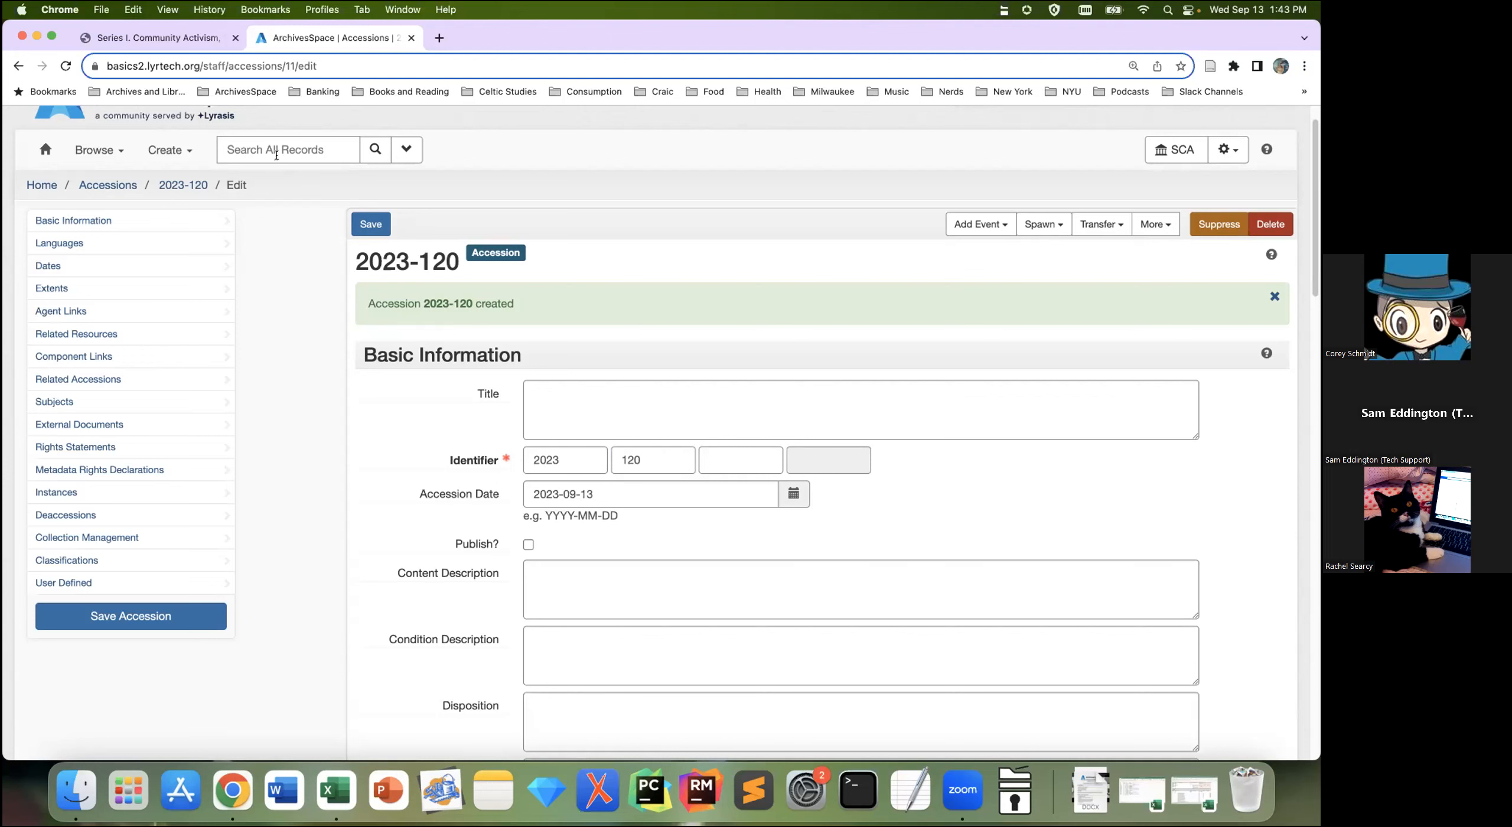
# Step: Go back to the Accessions list and make RC the active repository instead of SCA
pyautogui.click(122, 183)
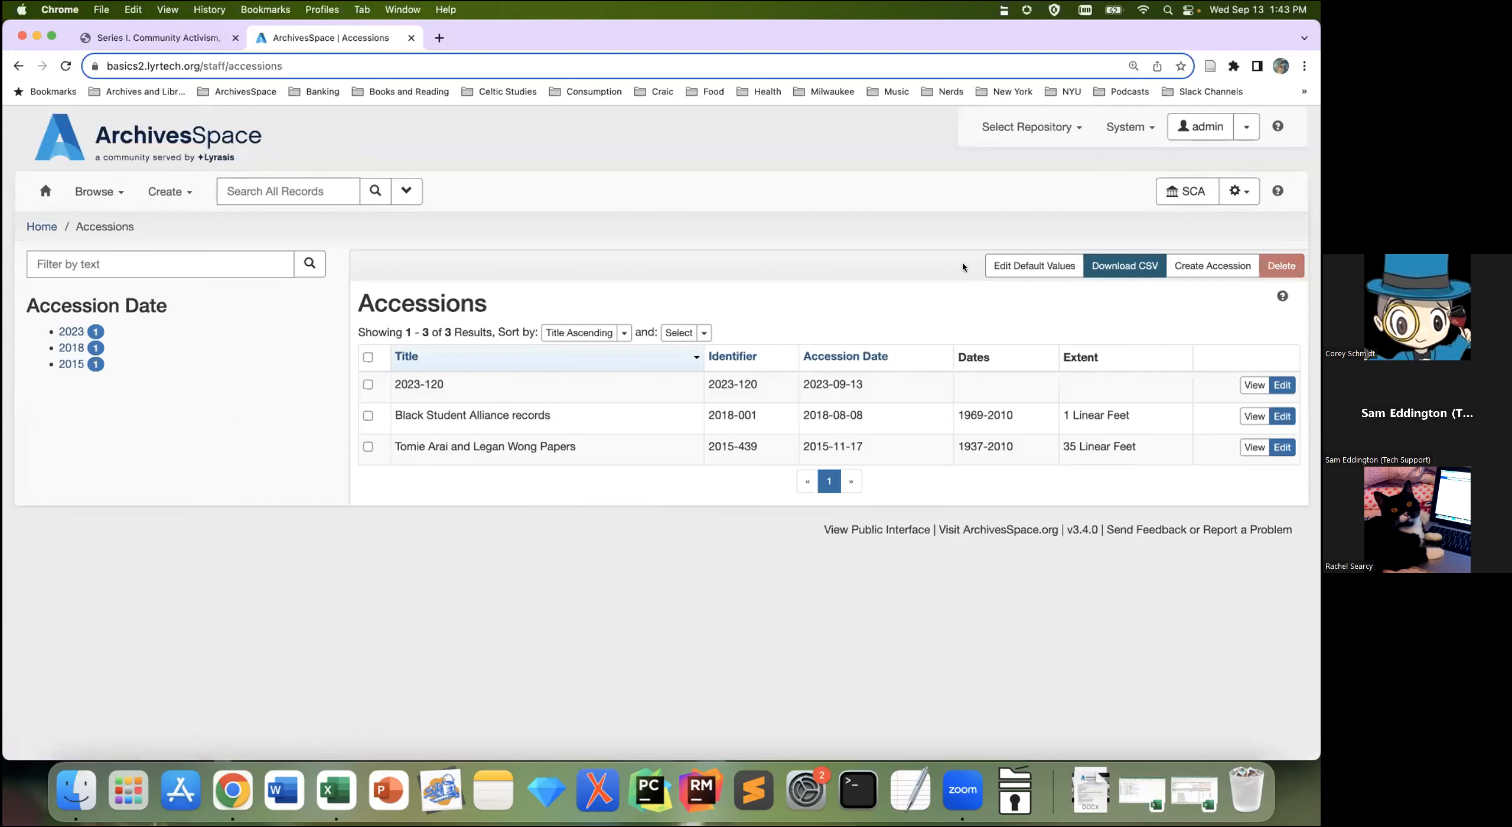
pyautogui.click(1037, 130)
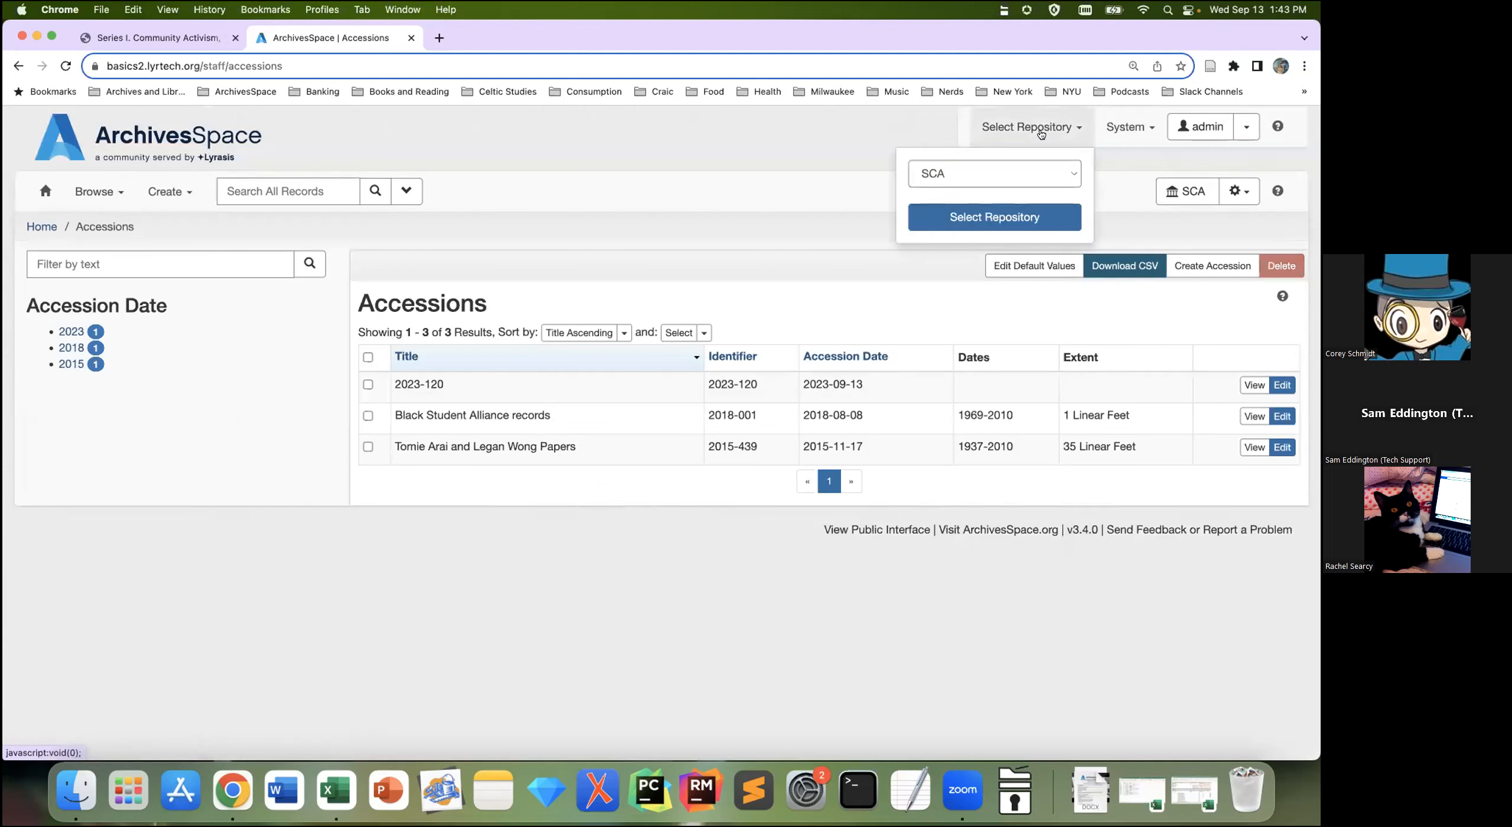
pyautogui.click(1030, 173)
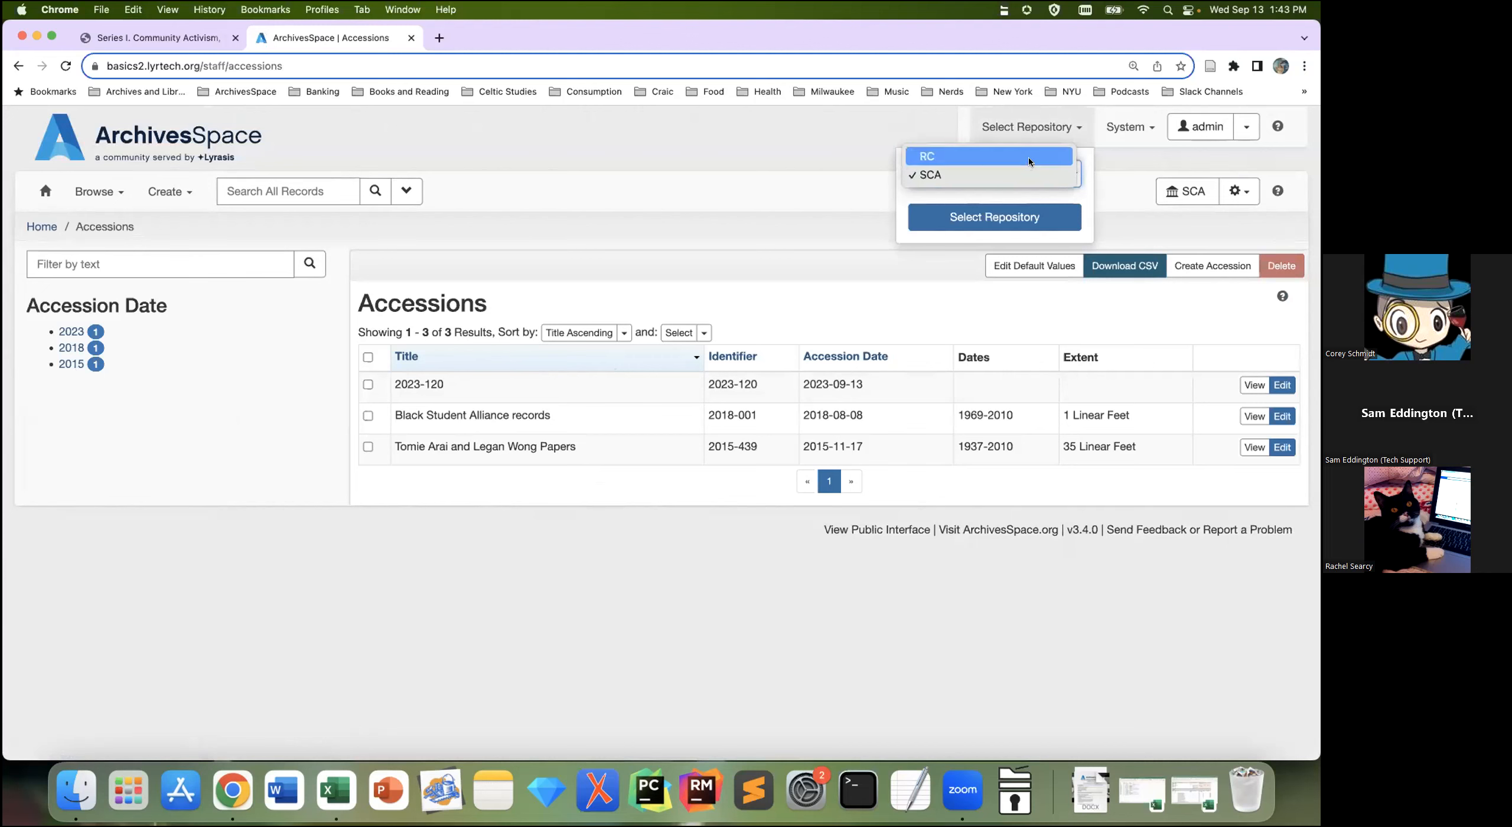
pyautogui.click(1029, 158)
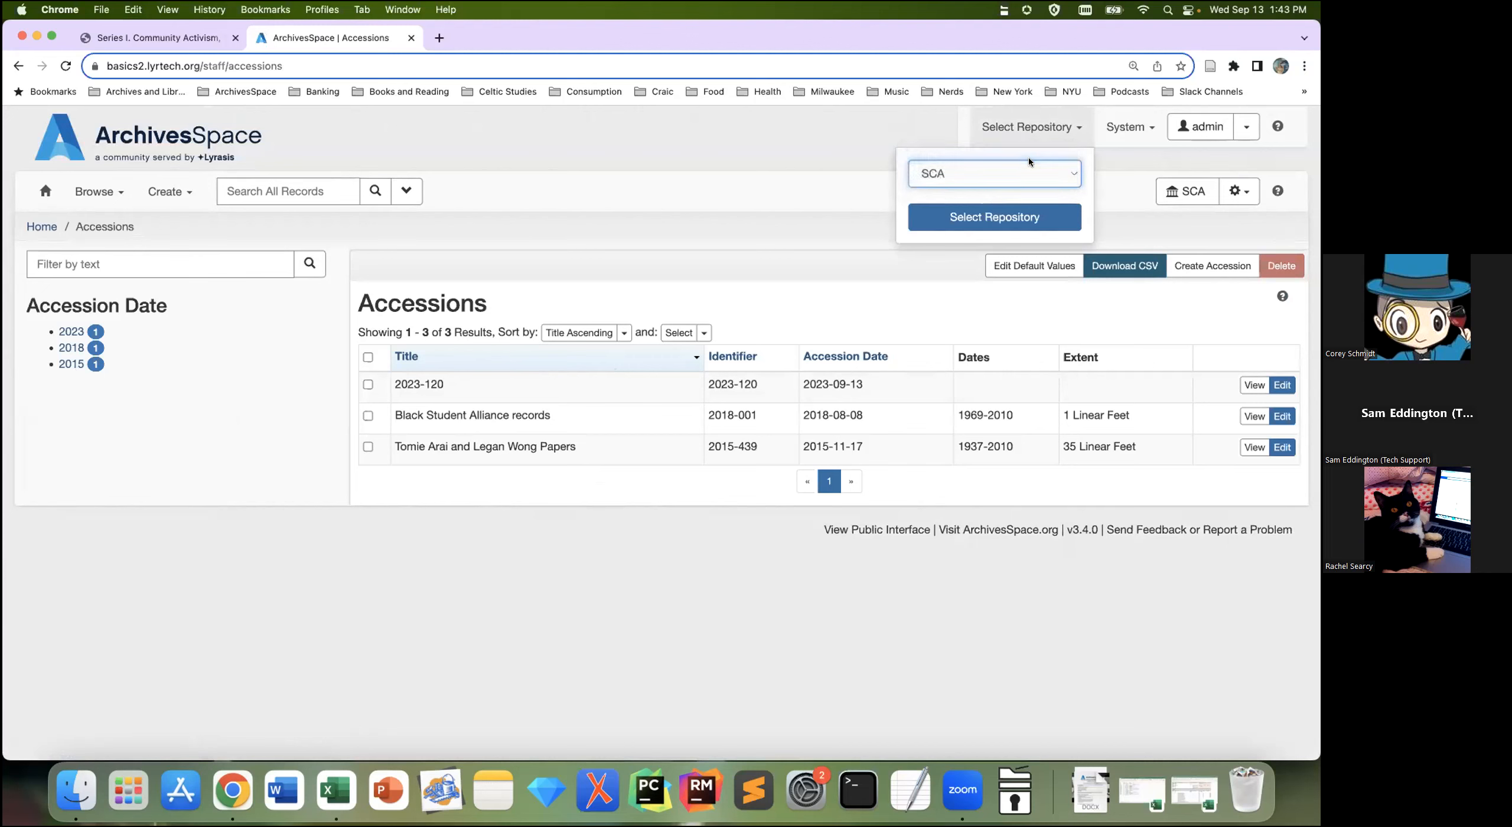
pyautogui.click(1015, 218)
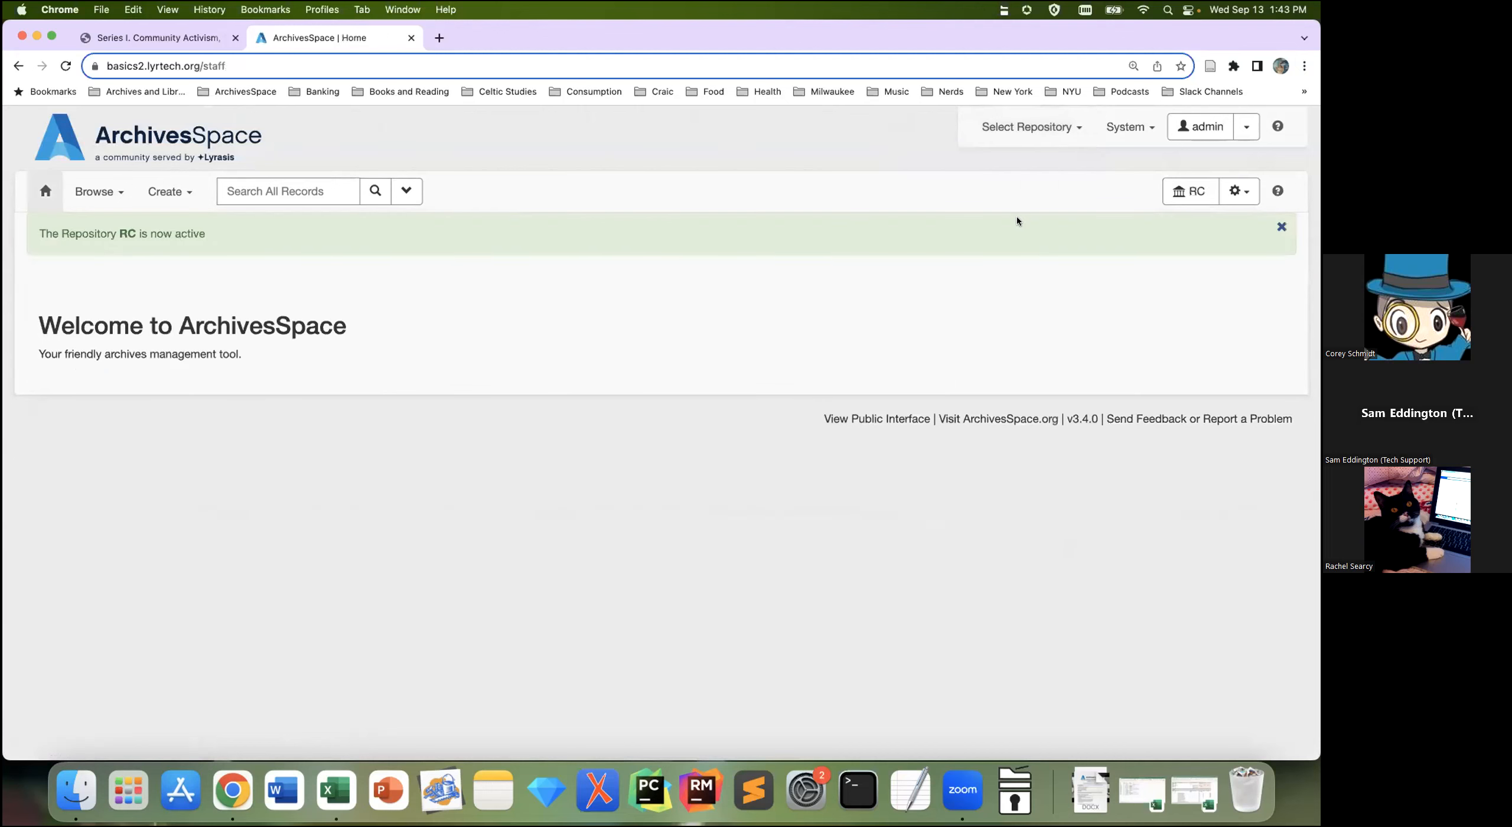
pyautogui.click(82, 197)
# Step: Open the RC Krispy Kreme corporate records accession (NMAH-AC-0594-1) and zoom it to 125%
pyautogui.click(98, 227)
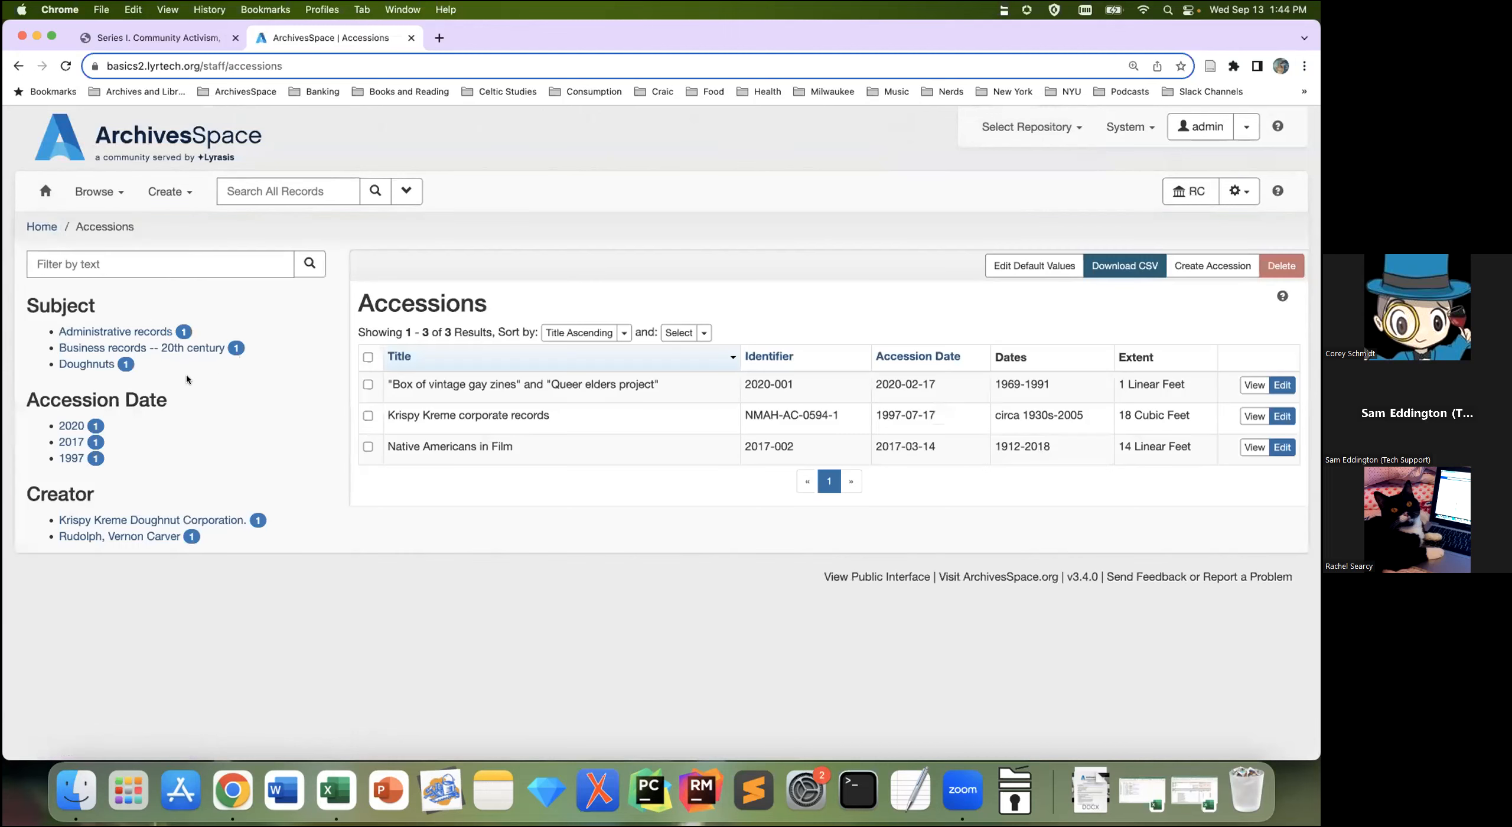
pyautogui.click(1253, 417)
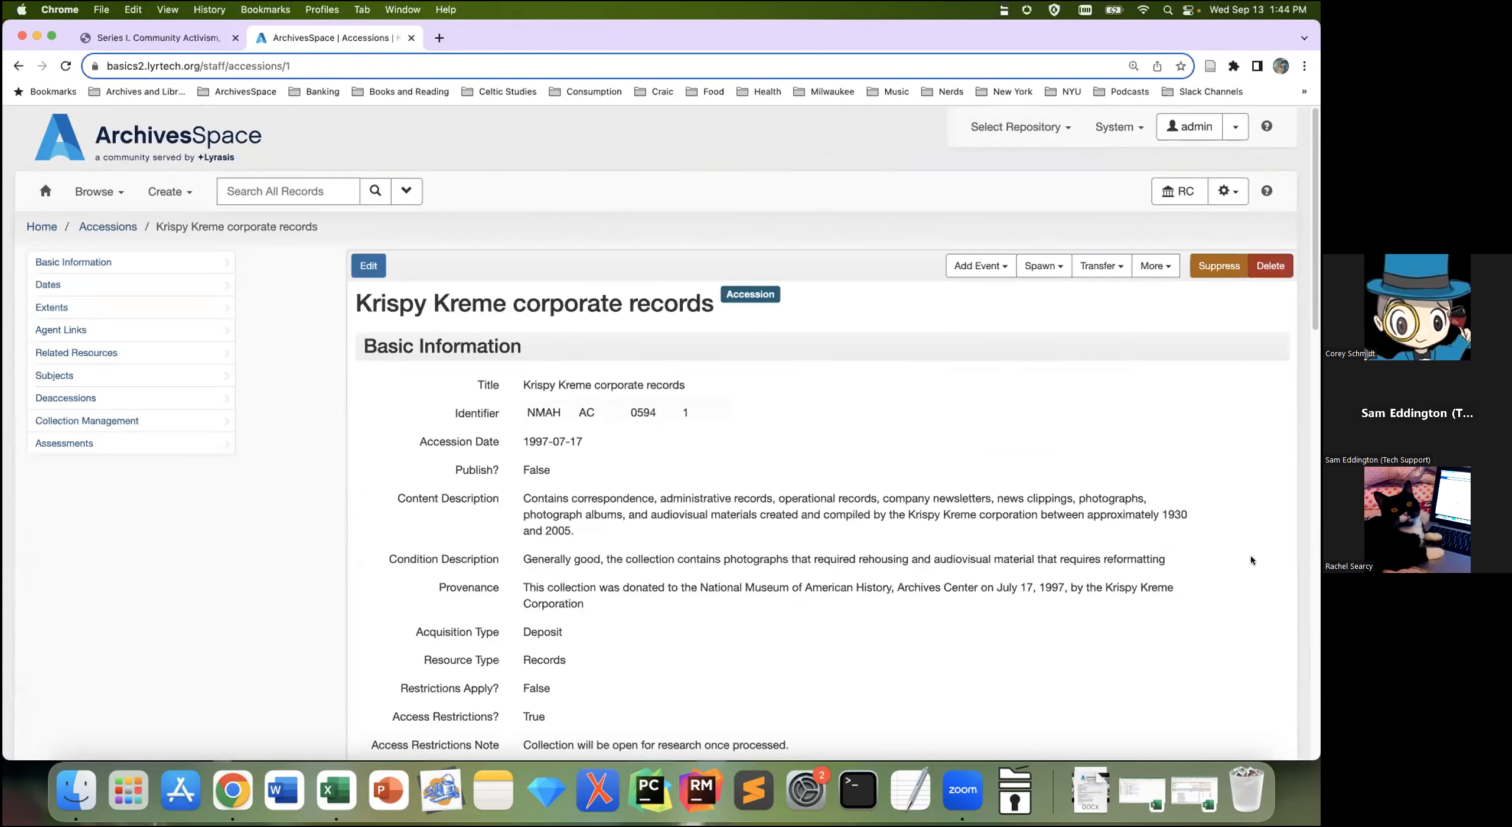
pyautogui.press('super+equal')
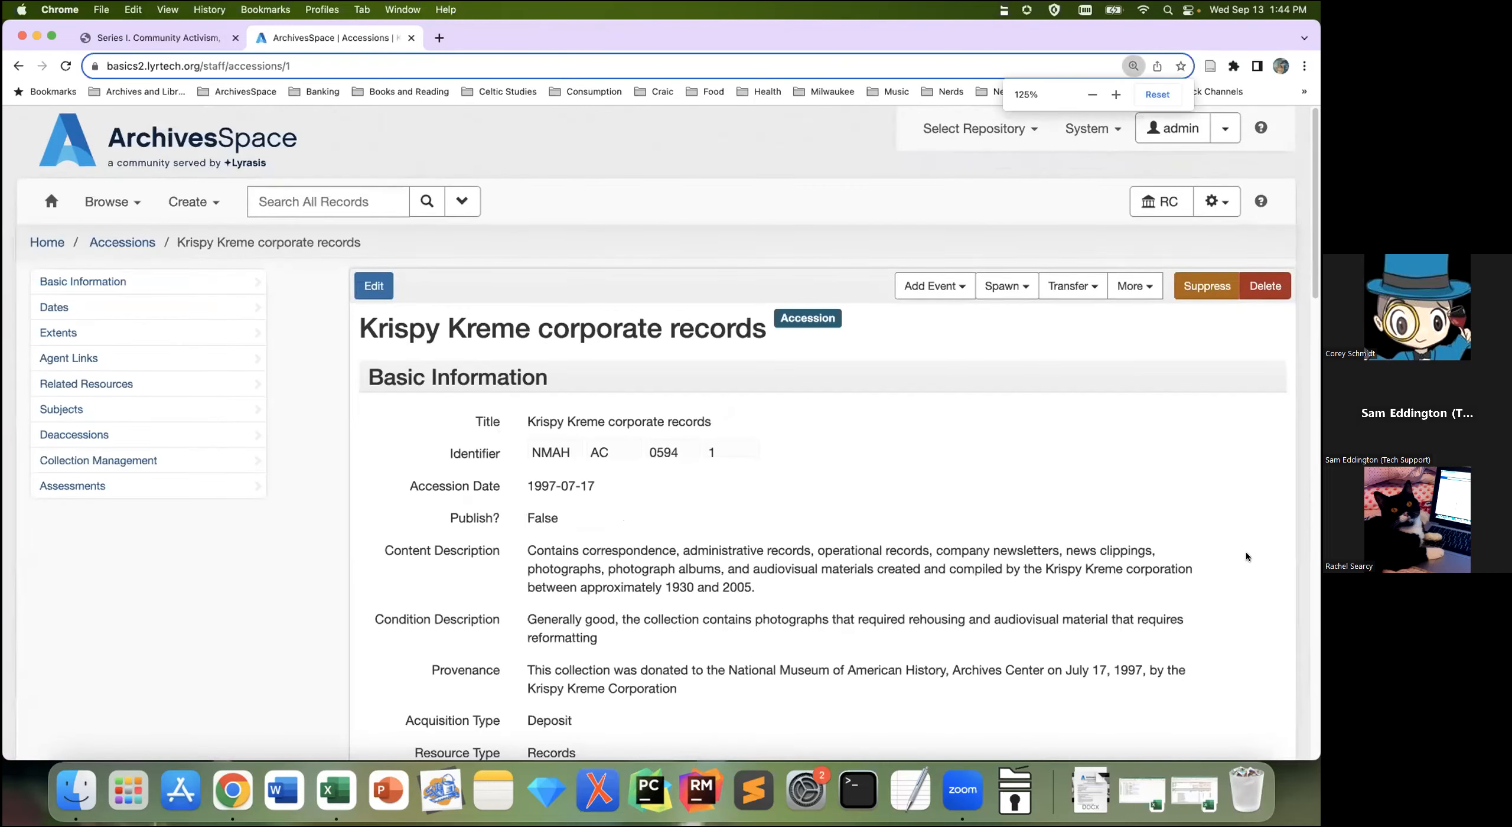
pyautogui.scroll(-1, 1247, 554)
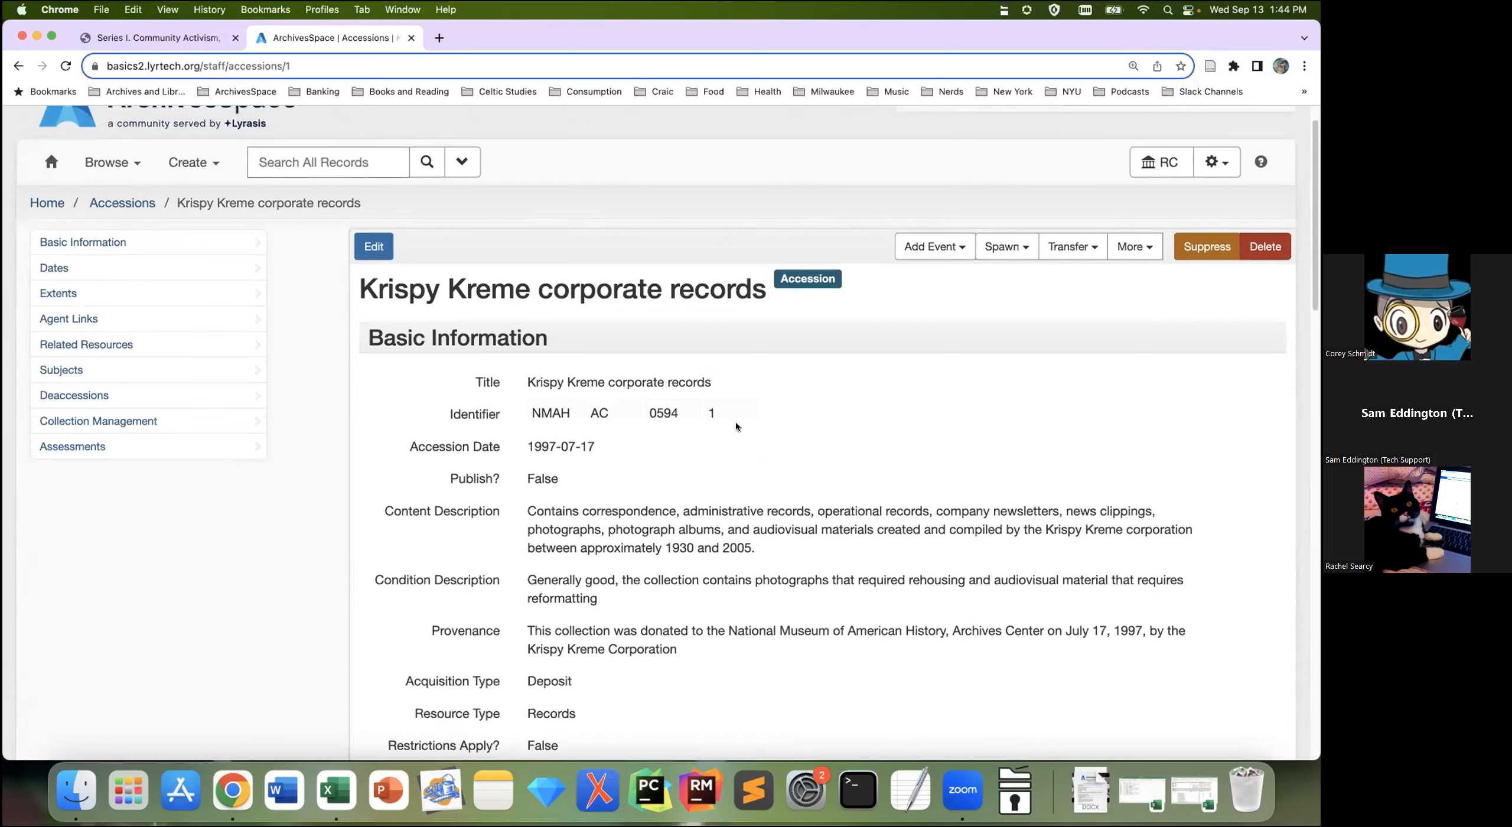
# Step: Open the Krispy Kreme accession's edit form and review its content, condition and provenance fields
pyautogui.click(378, 247)
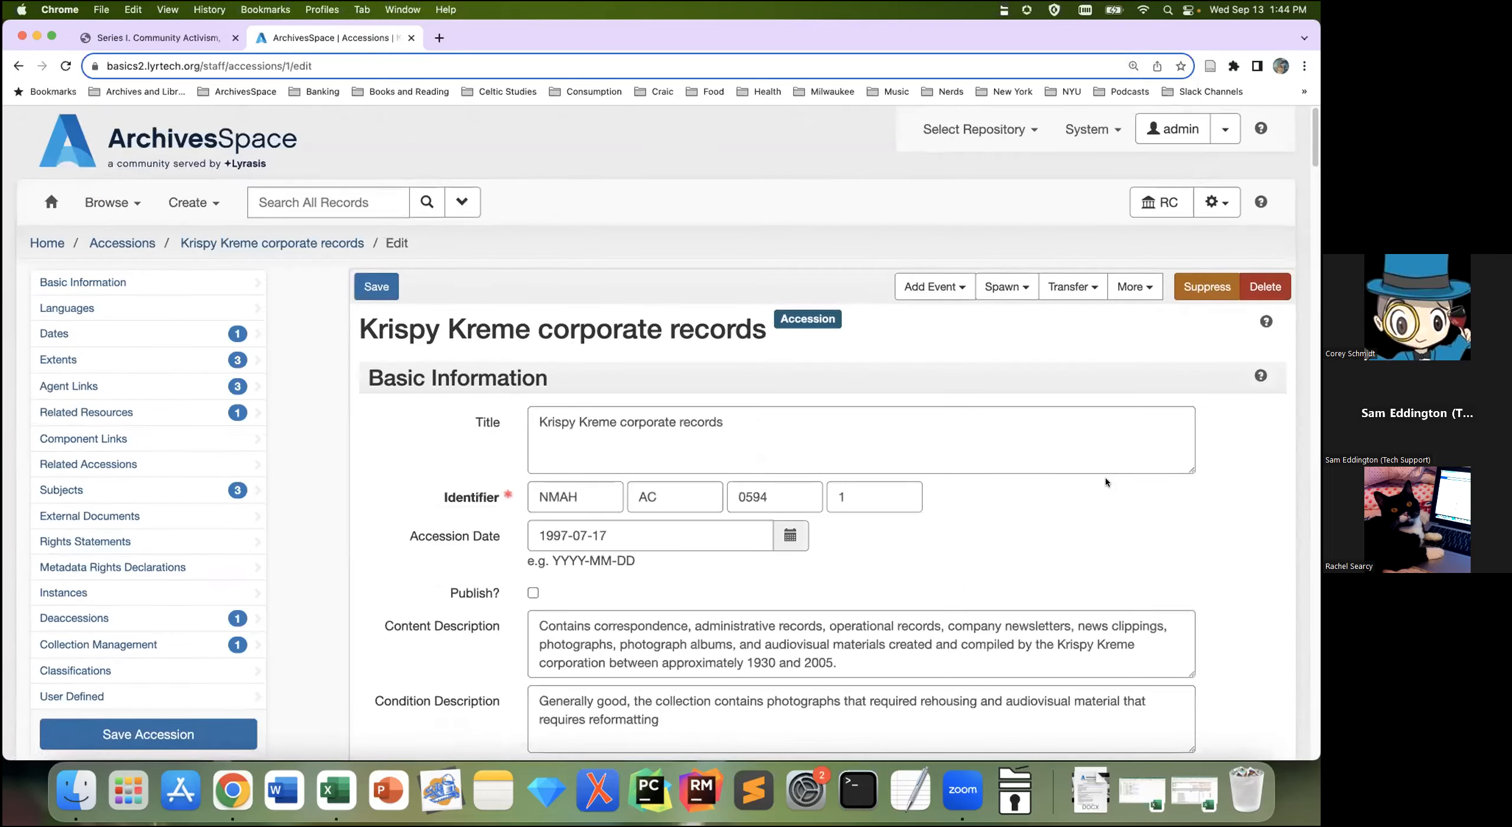
pyautogui.scroll(-2, 1105, 482)
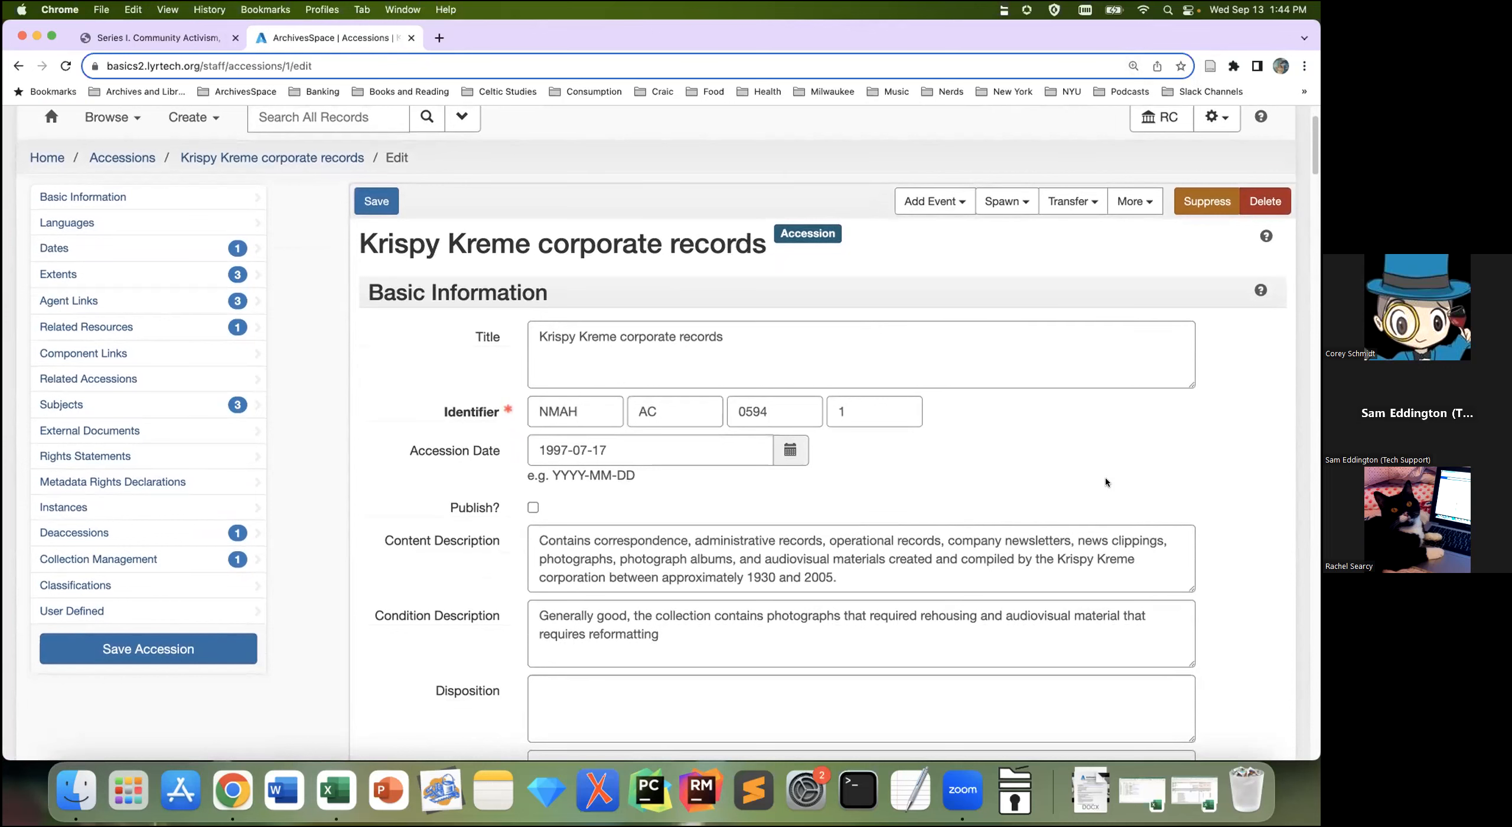
pyautogui.scroll(-1, 1127, 472)
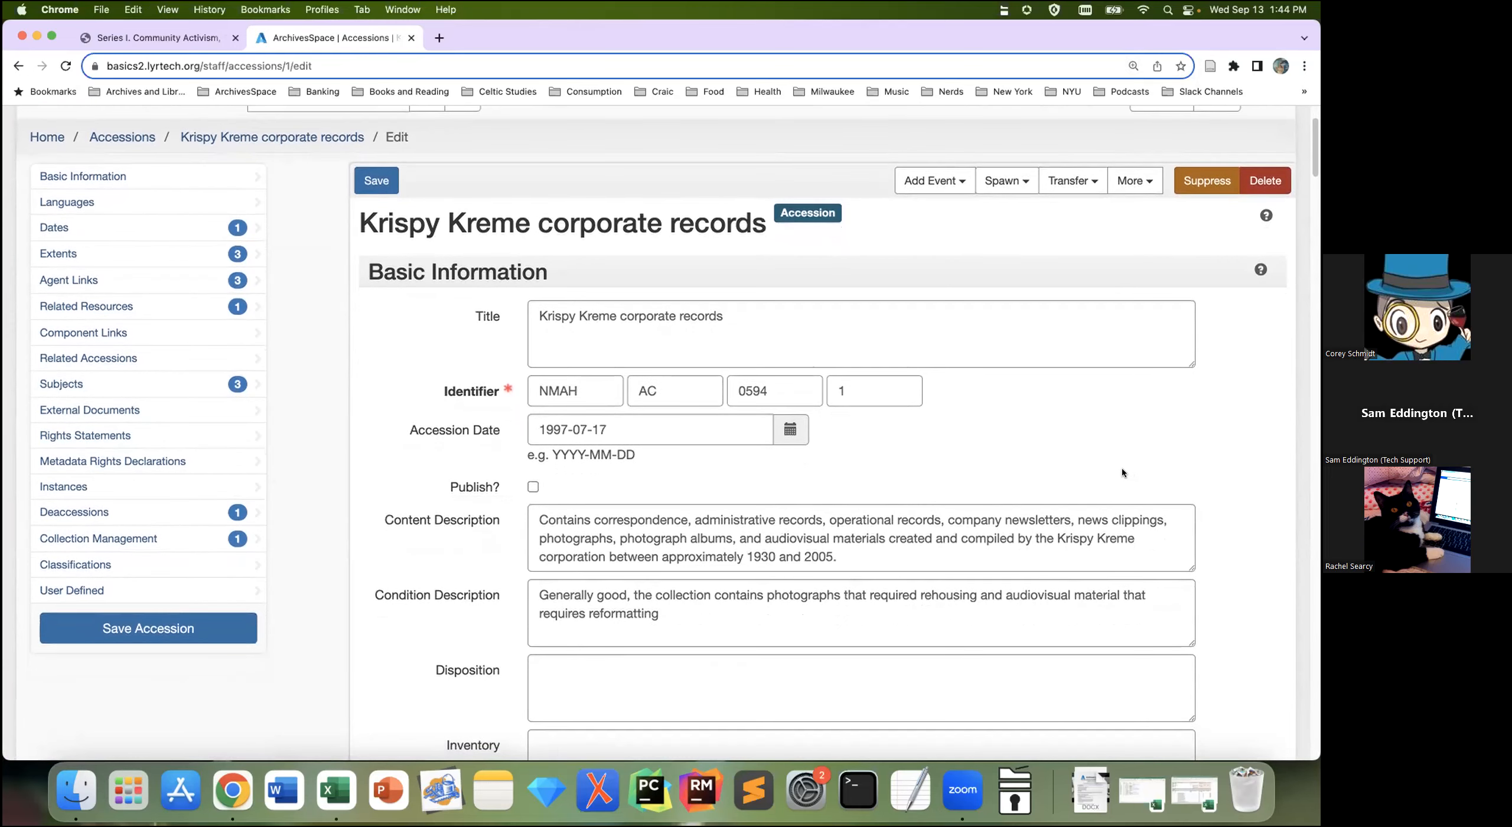
pyautogui.scroll(-3, 1122, 467)
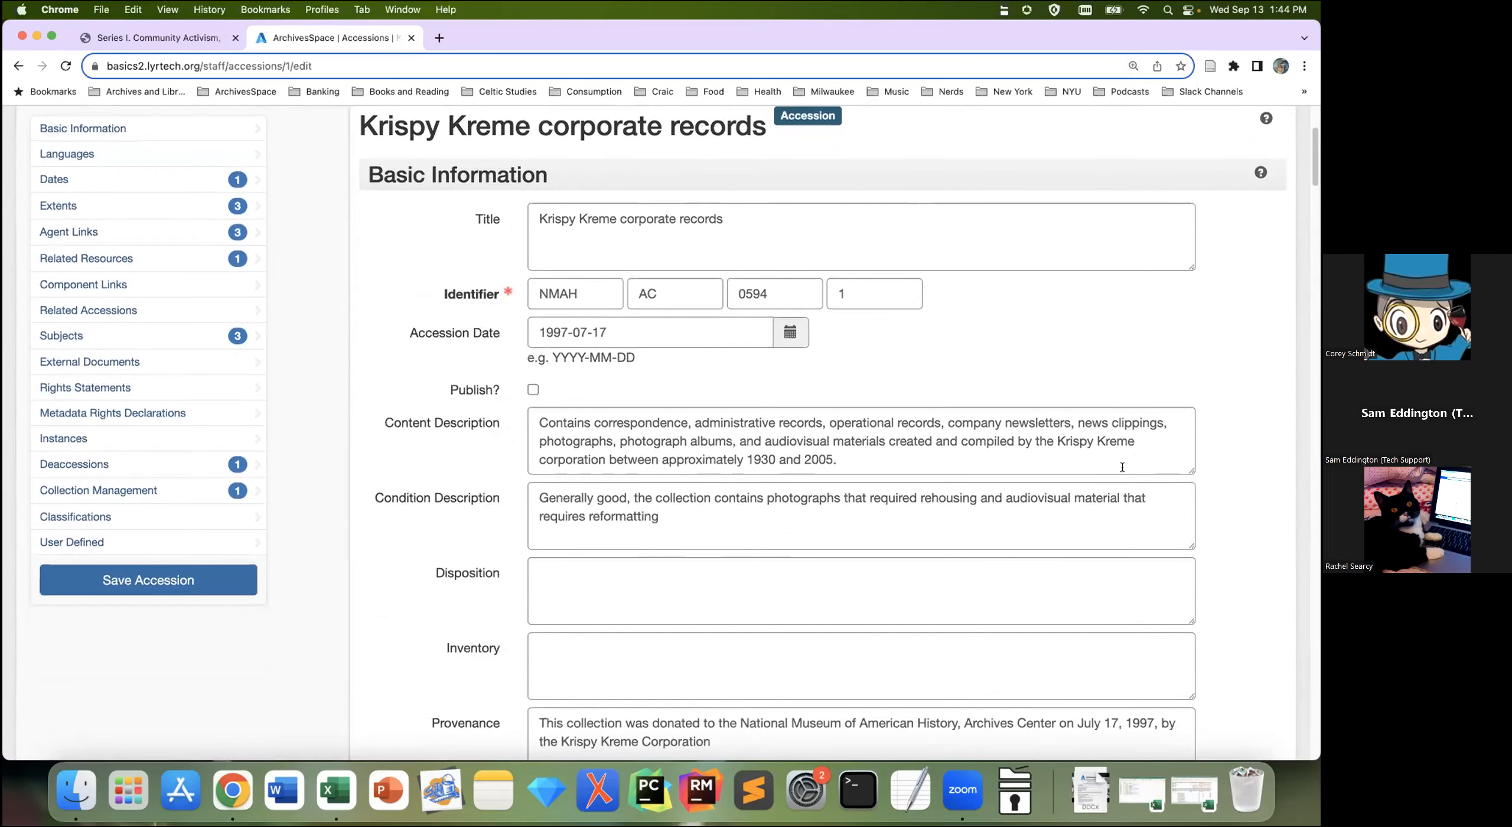
pyautogui.scroll(1, 1122, 467)
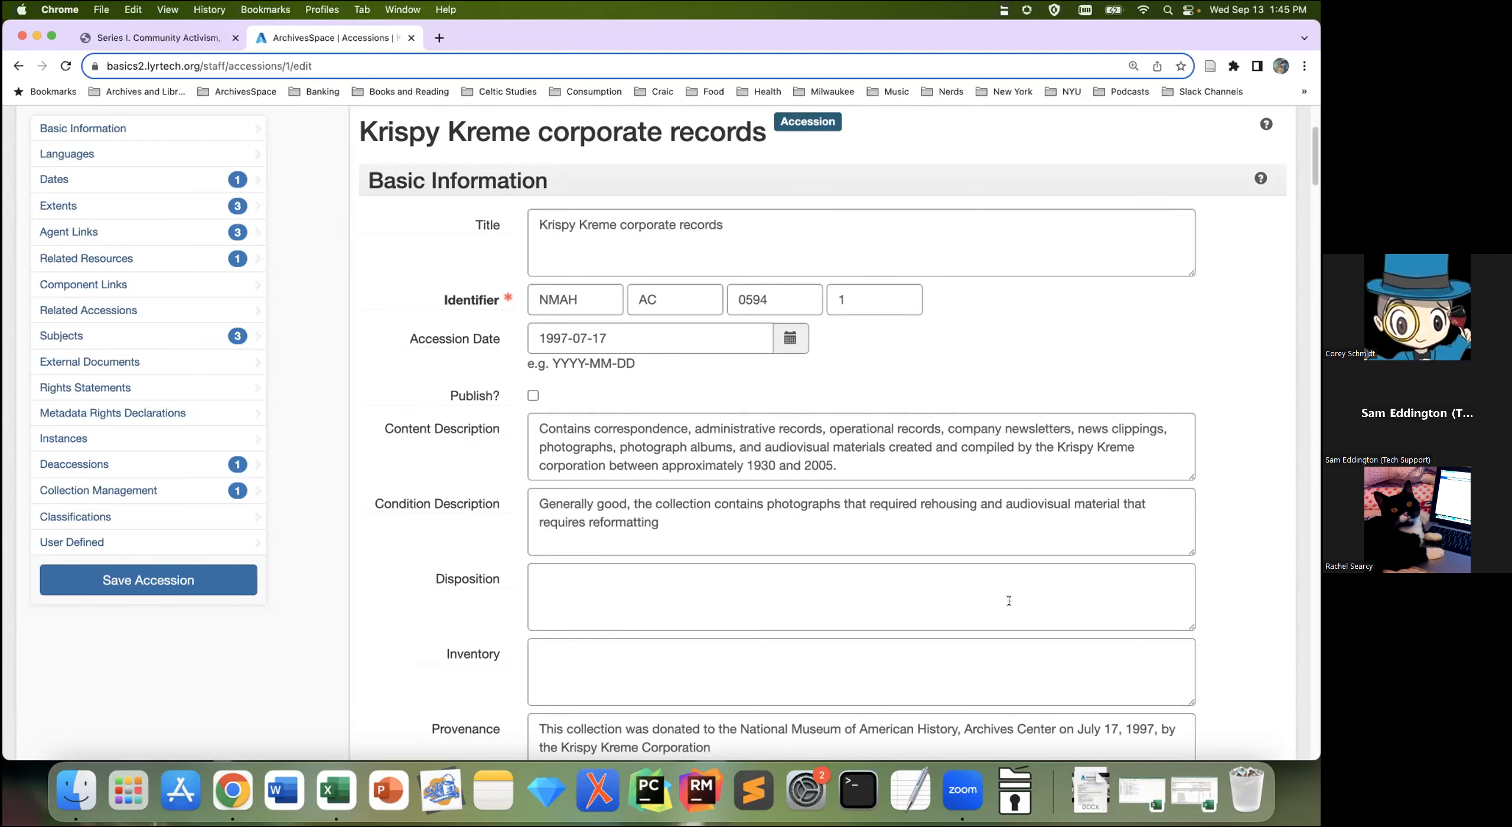
pyautogui.scroll(-1, 364, 459)
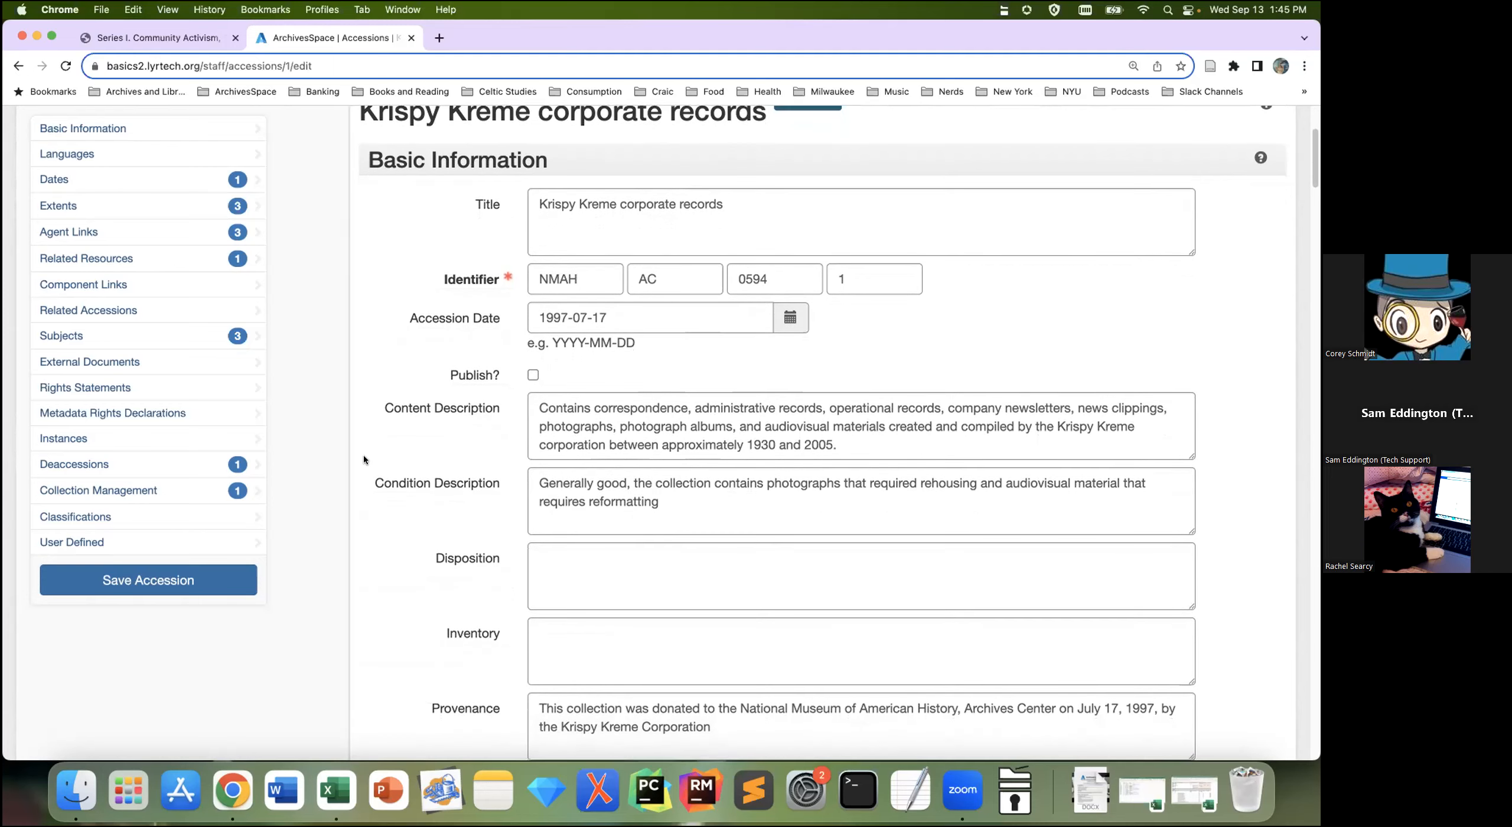
pyautogui.scroll(-1, 364, 456)
pyautogui.scroll(-1, 364, 460)
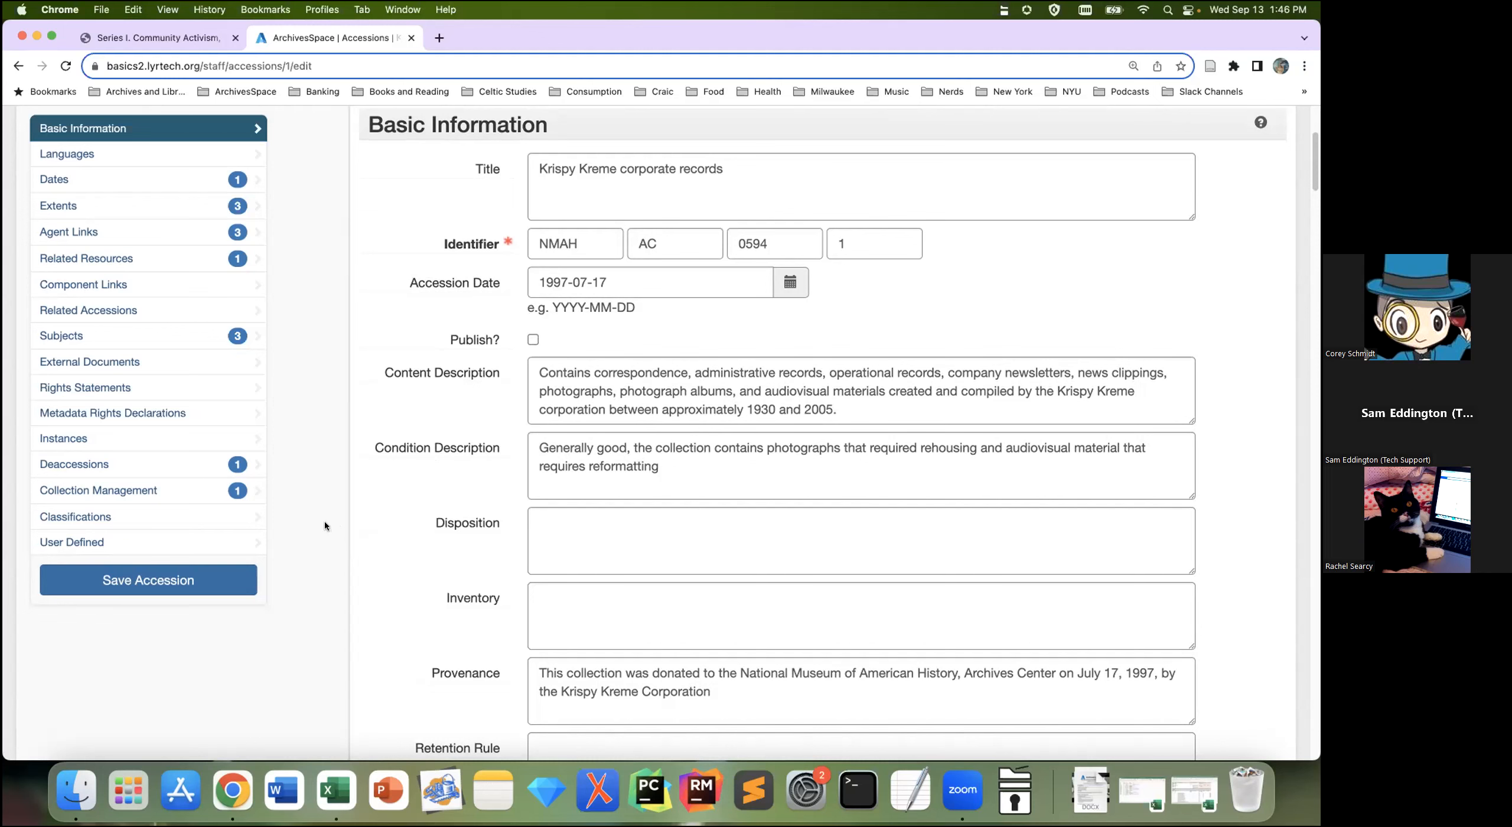
pyautogui.scroll(-1, 324, 520)
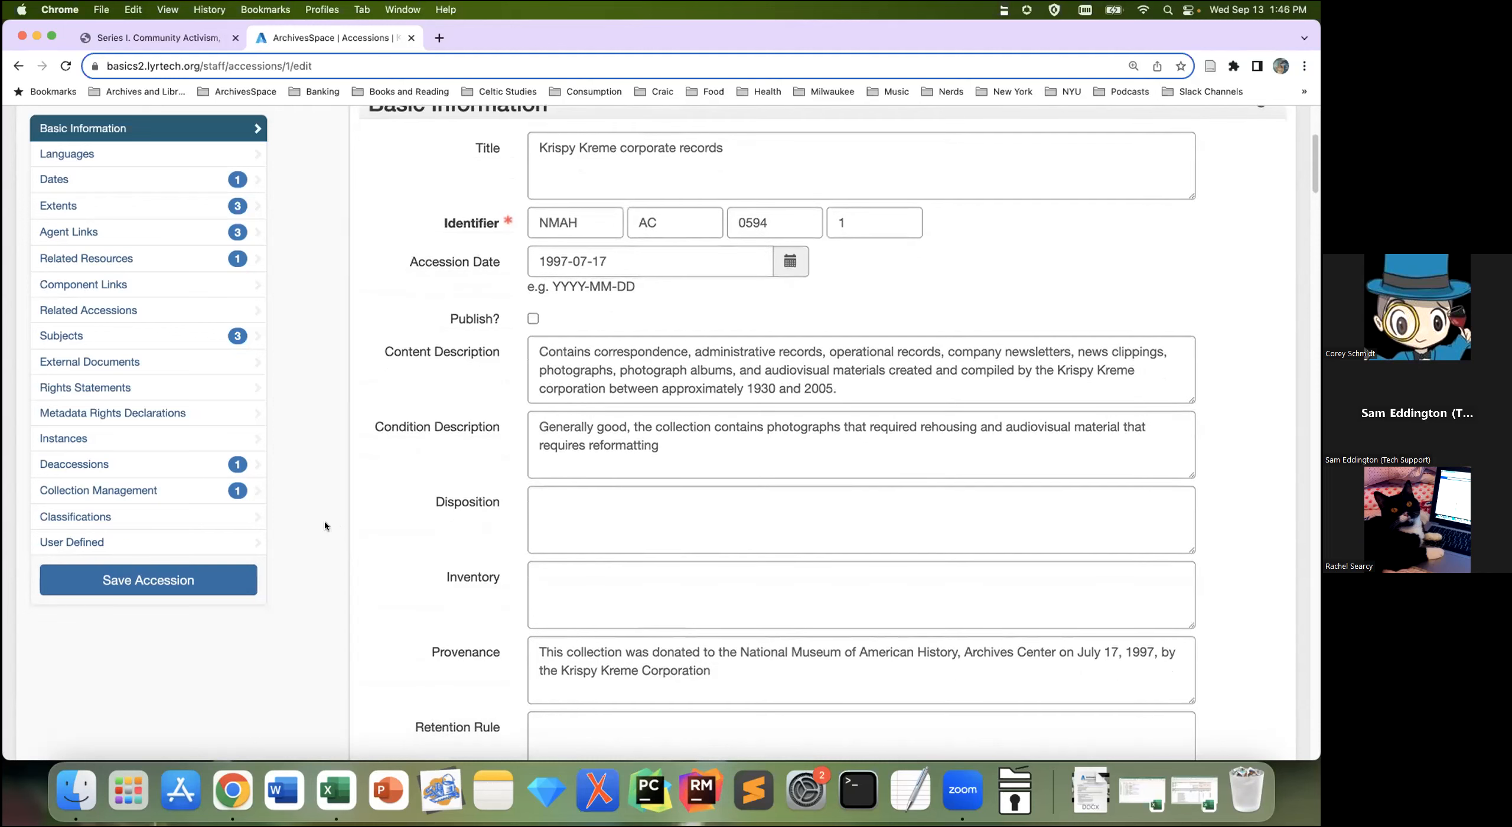
pyautogui.scroll(-5, 324, 520)
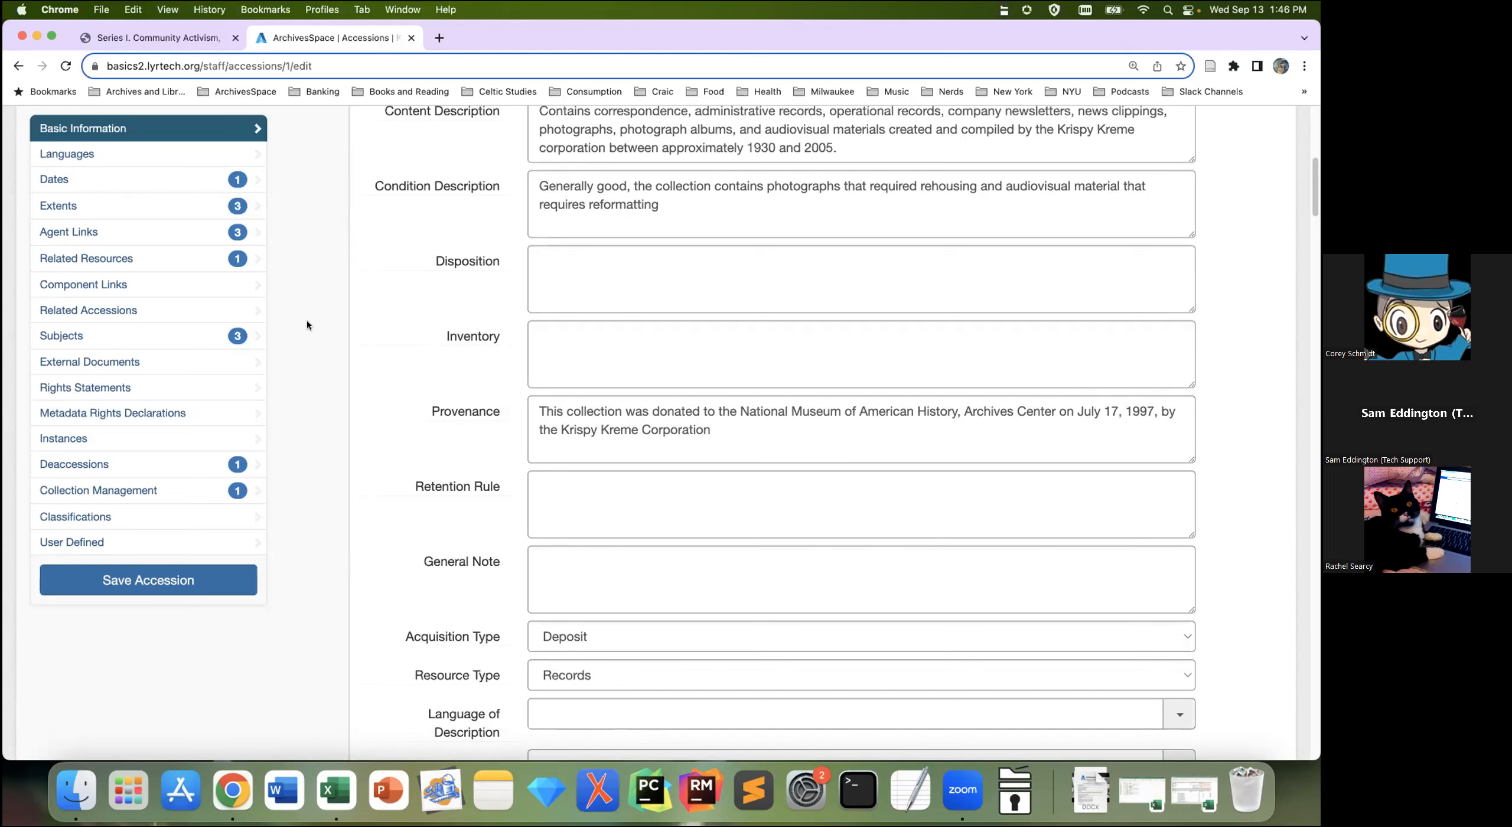
# Step: Jump to the External Documents section of the edit form, then back to Basic Information
pyautogui.click(204, 368)
pyautogui.scroll(2, 902, 258)
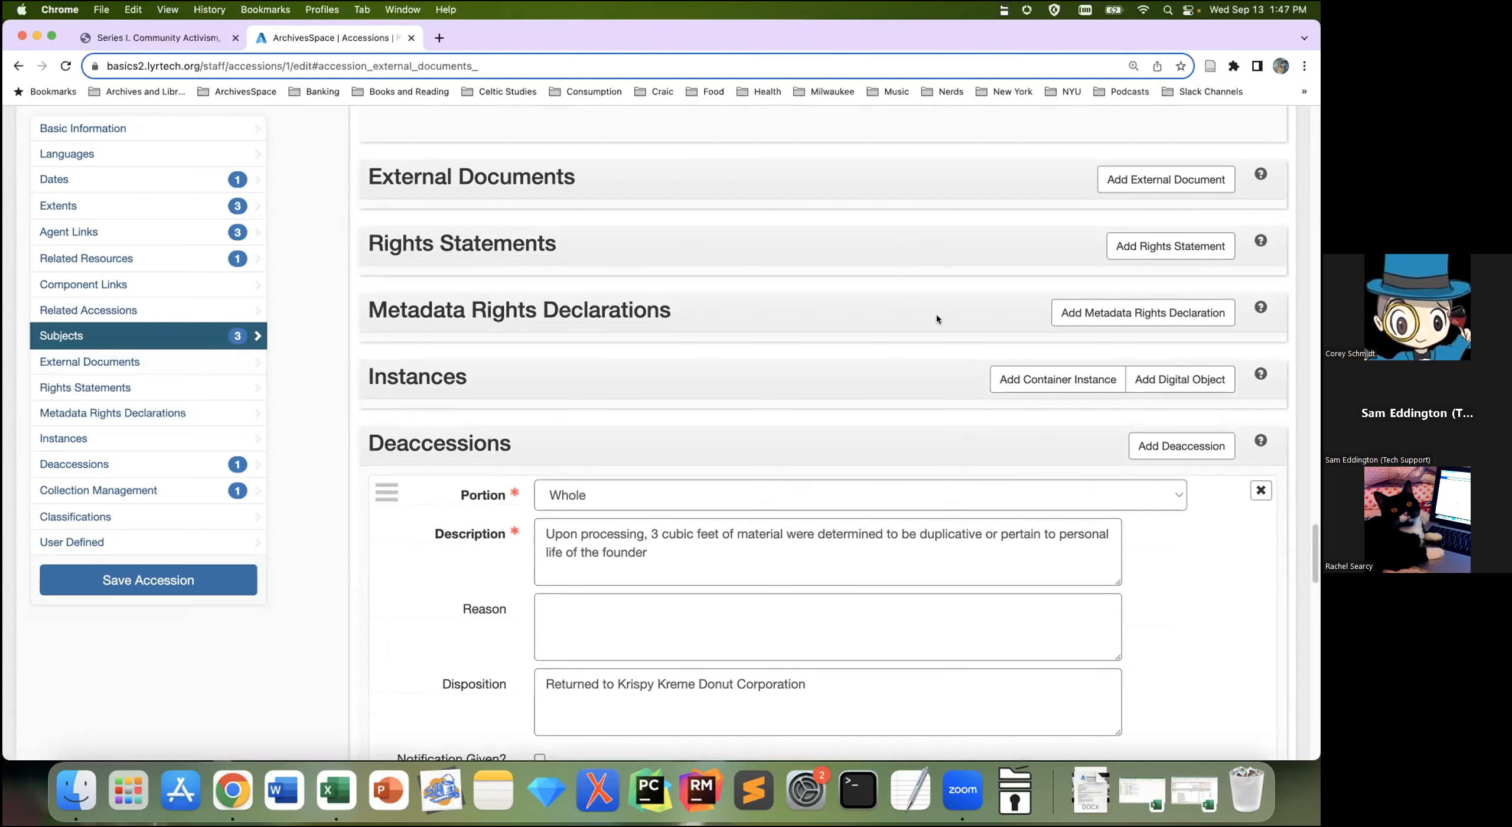
pyautogui.click(239, 123)
# Step: Scroll down Basic Information to the access and use restriction notes on research access and reproduction
pyautogui.scroll(-3, 829, 417)
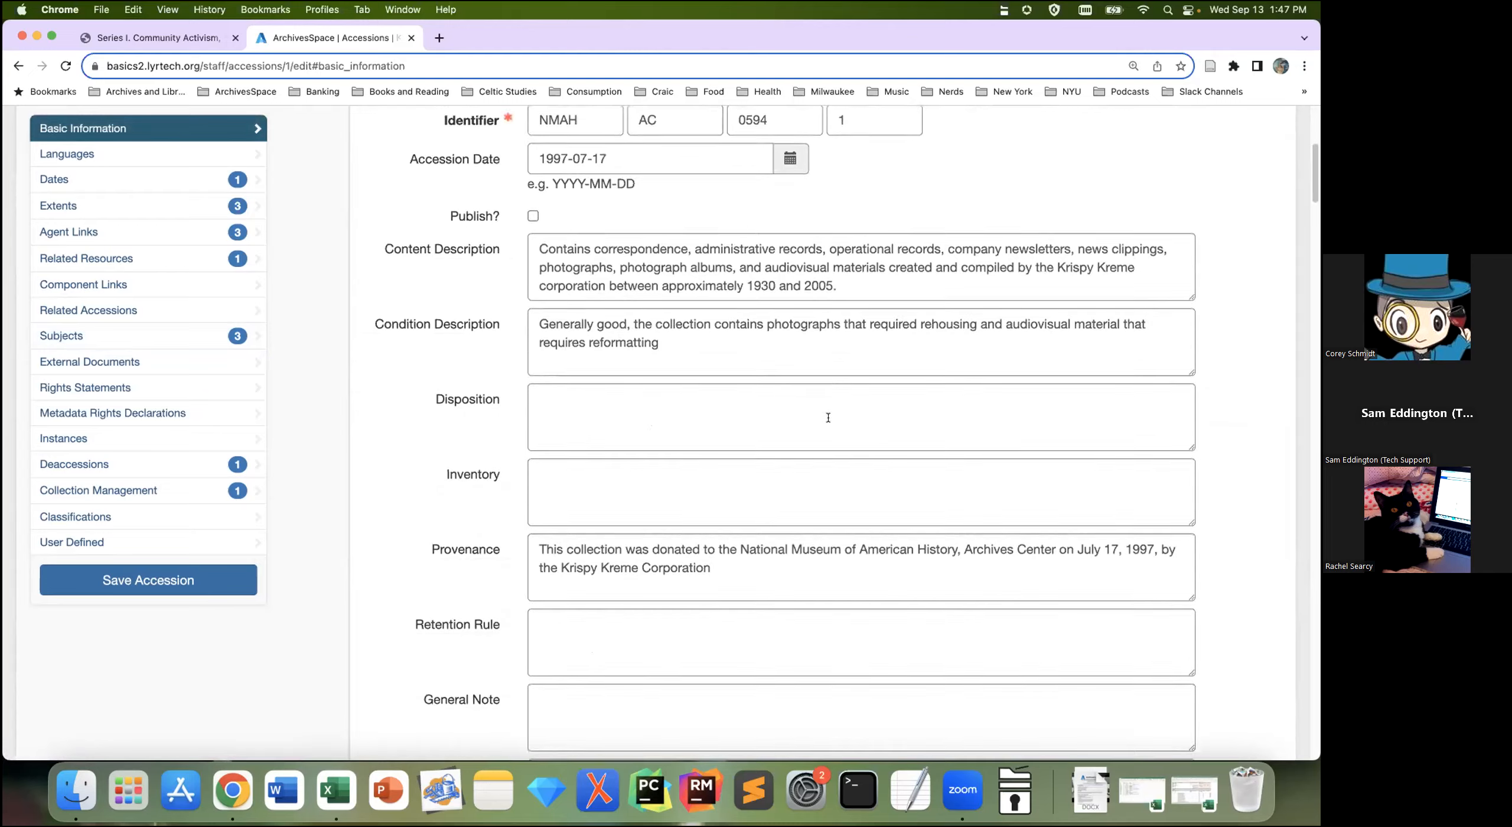
pyautogui.scroll(-2, 828, 417)
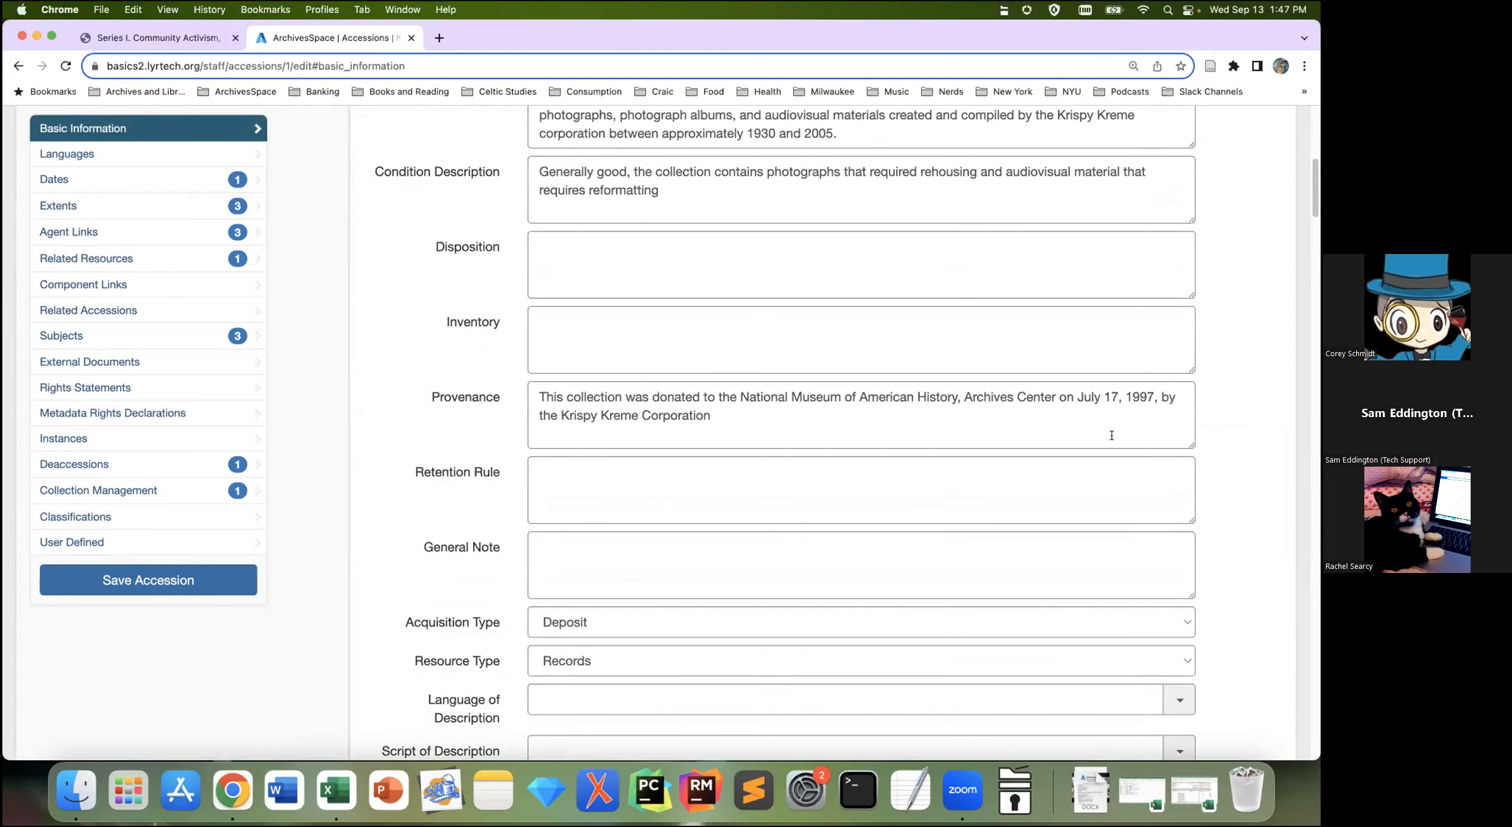
pyautogui.scroll(-1, 1217, 420)
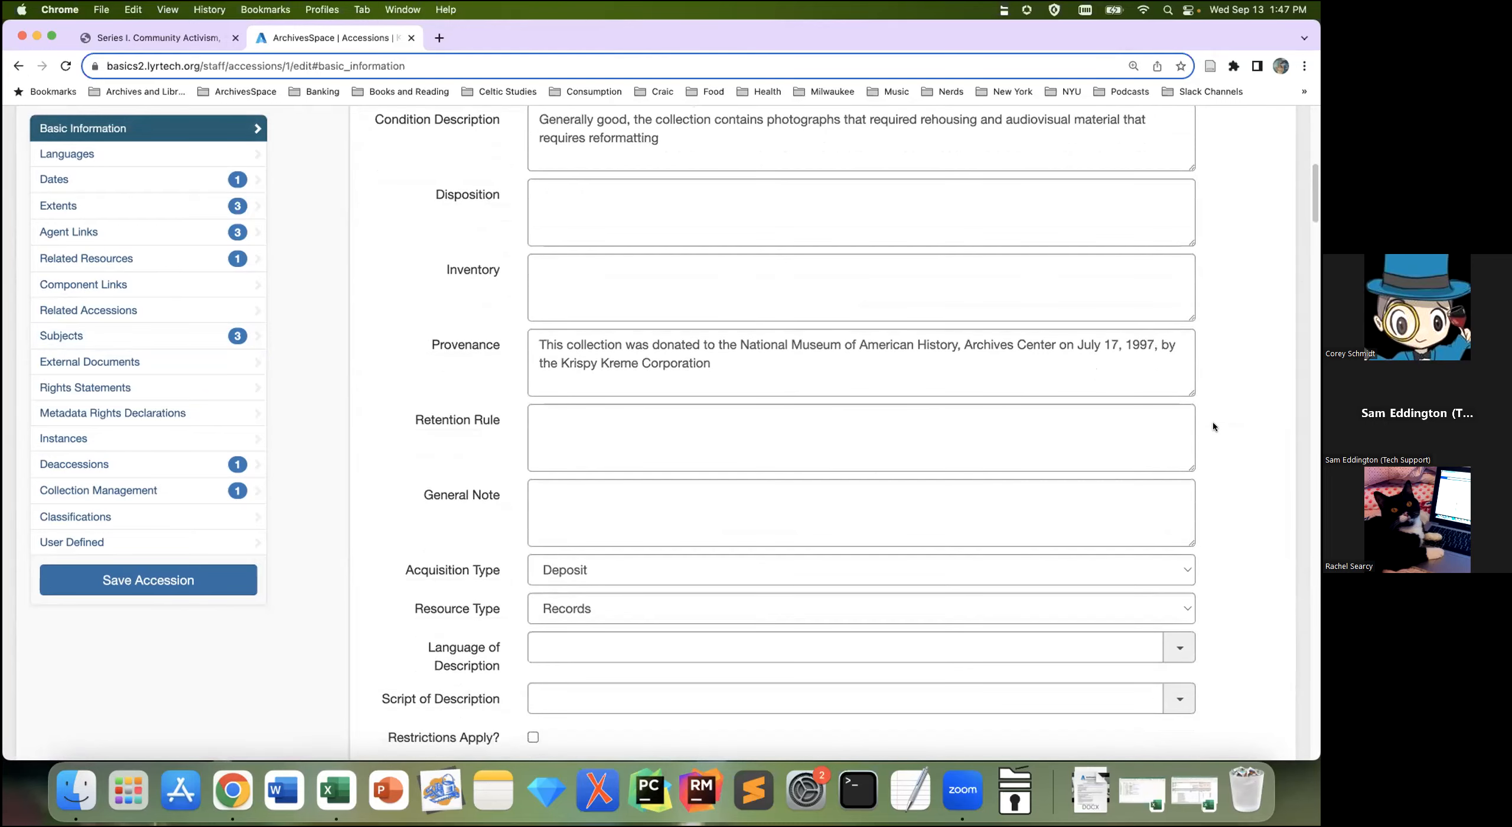
pyautogui.scroll(-3, 1197, 457)
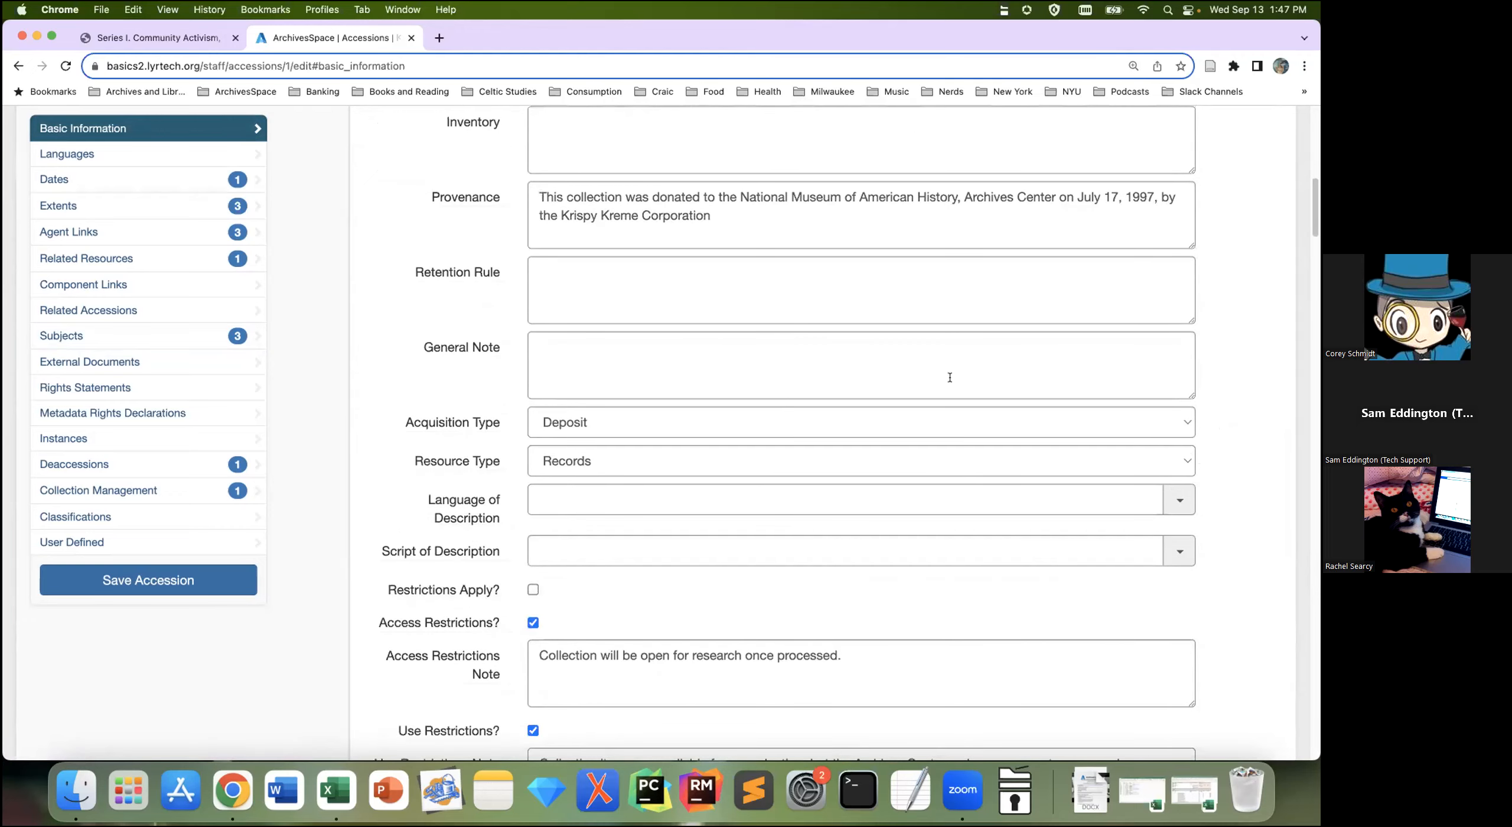
pyautogui.scroll(-3, 950, 377)
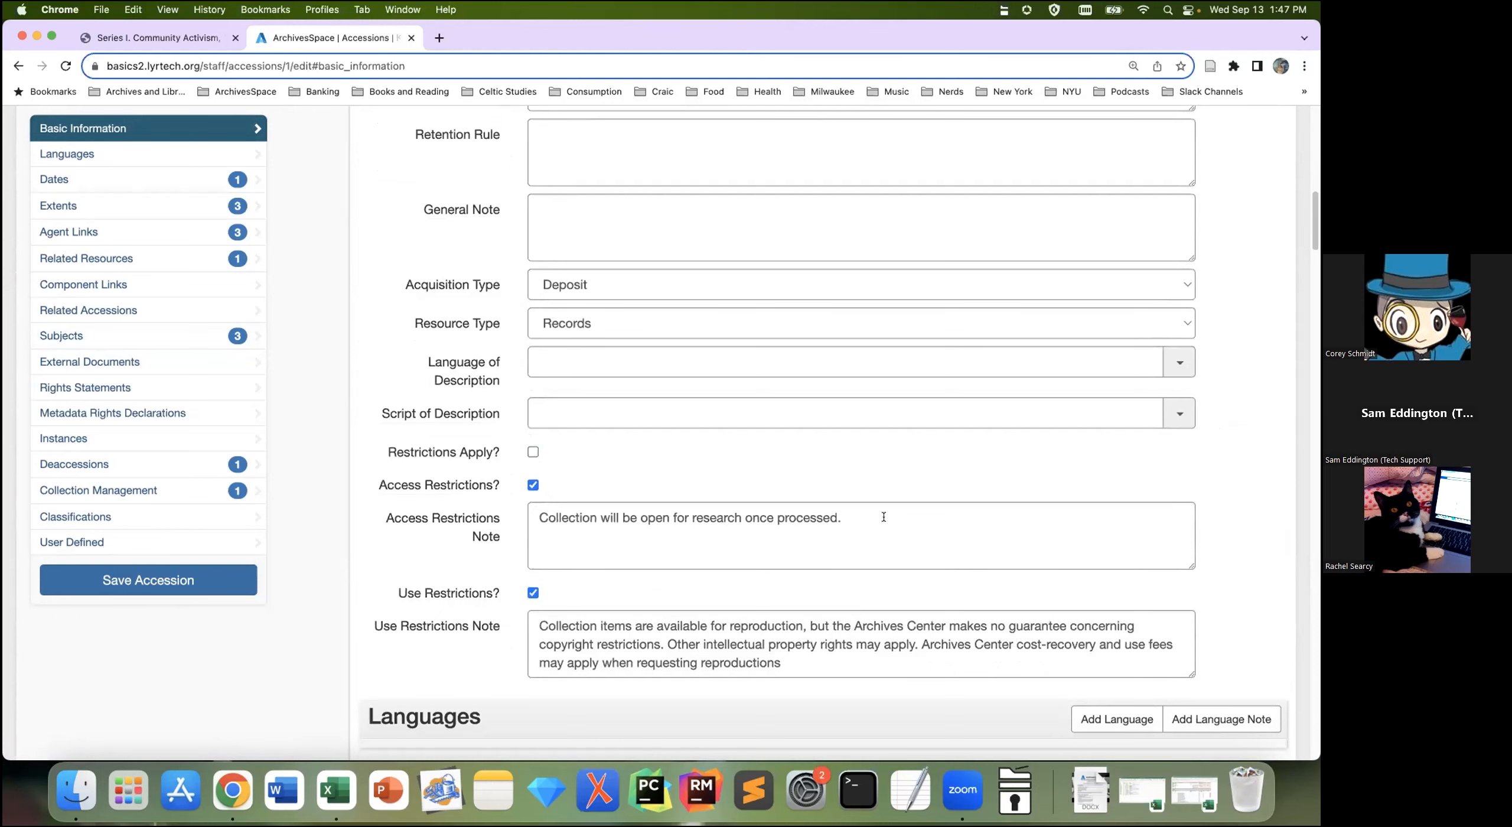
pyautogui.scroll(-3, 866, 509)
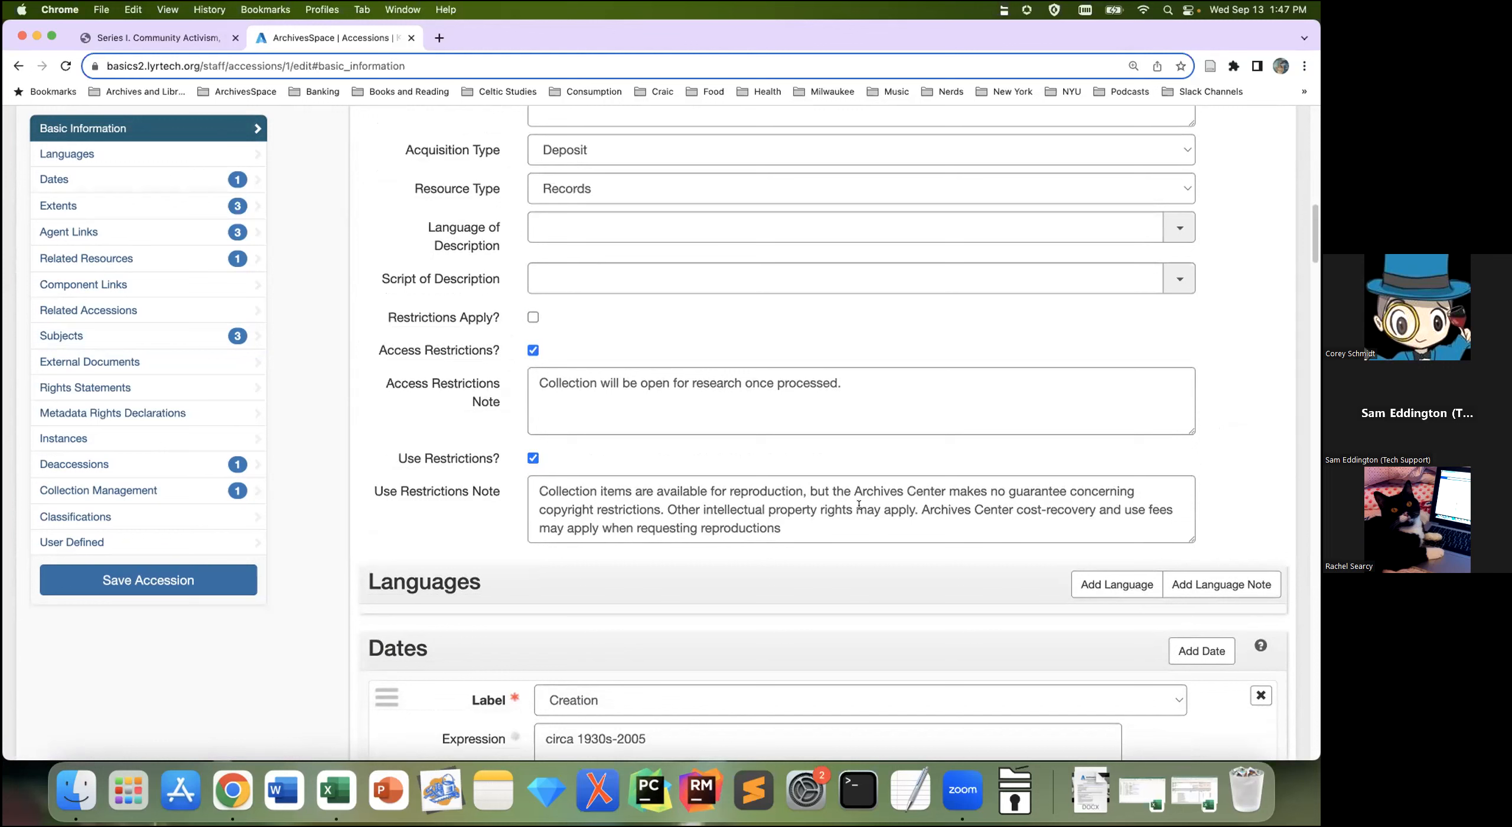
pyautogui.moveTo(472, 270)
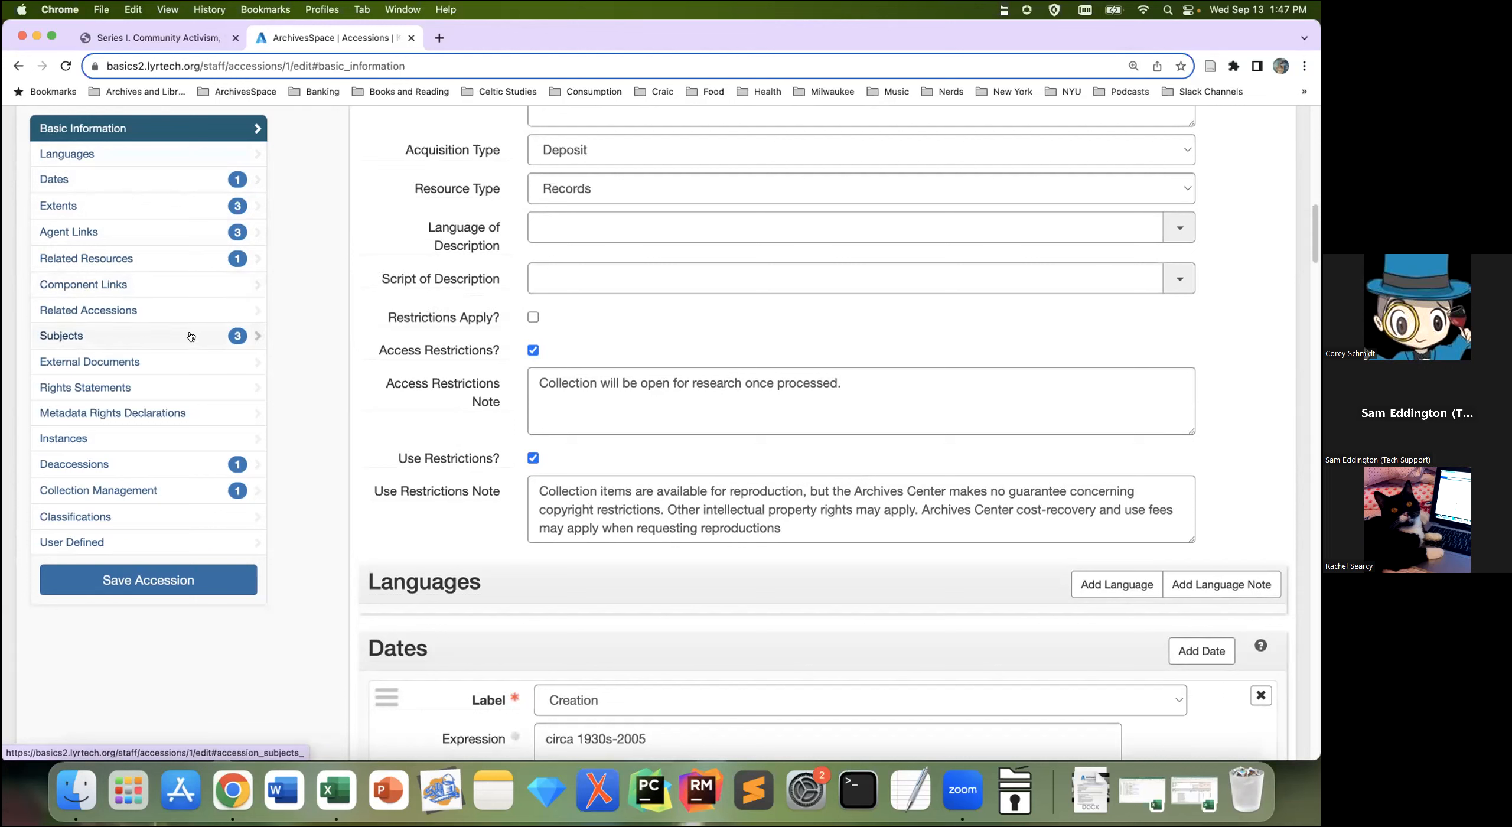
# Step: Review the accession's three linked subjects, then jump back to Basic Information
pyautogui.click(98, 329)
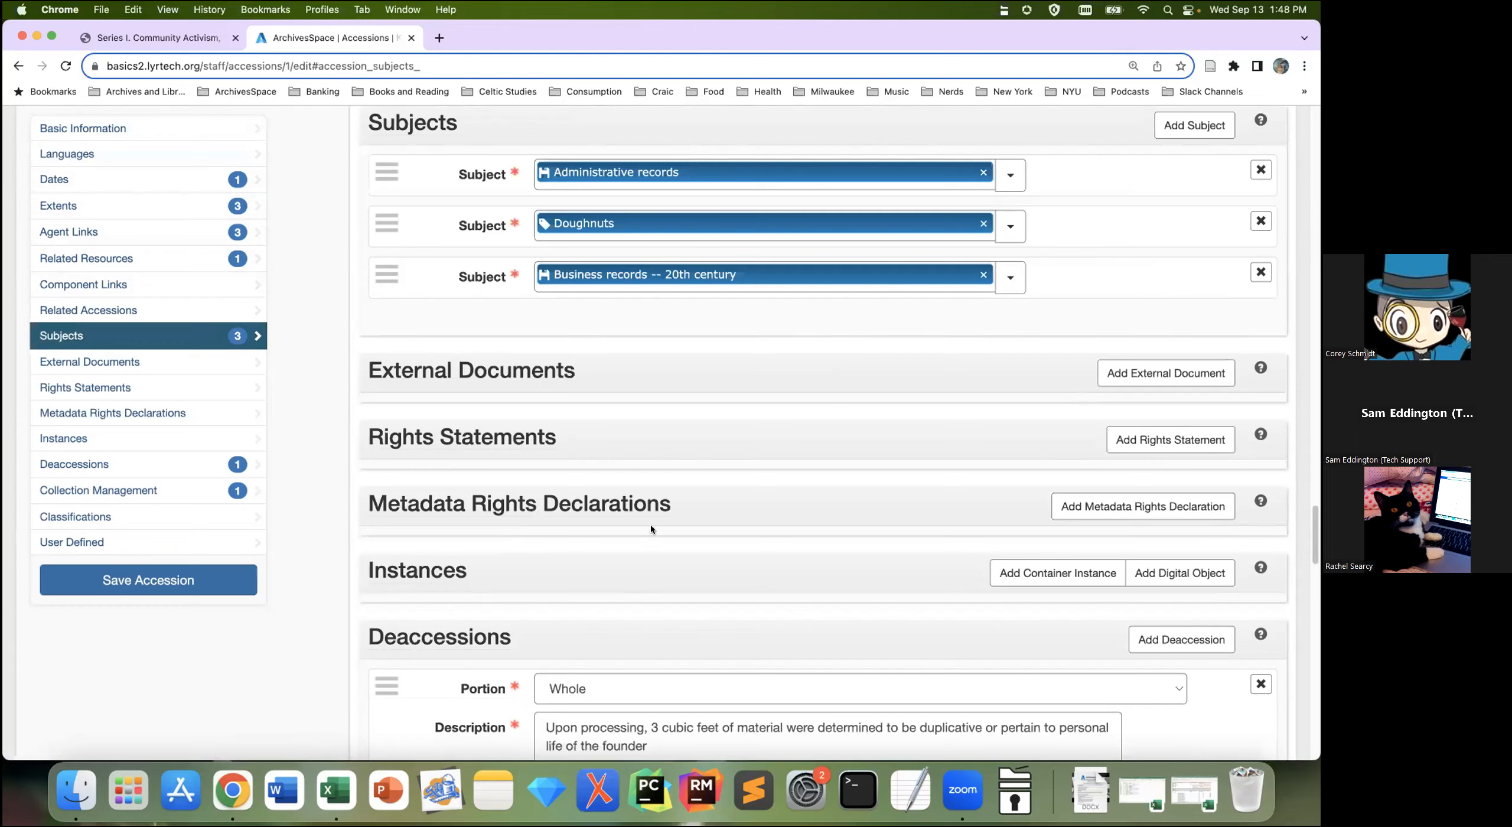
pyautogui.click(204, 129)
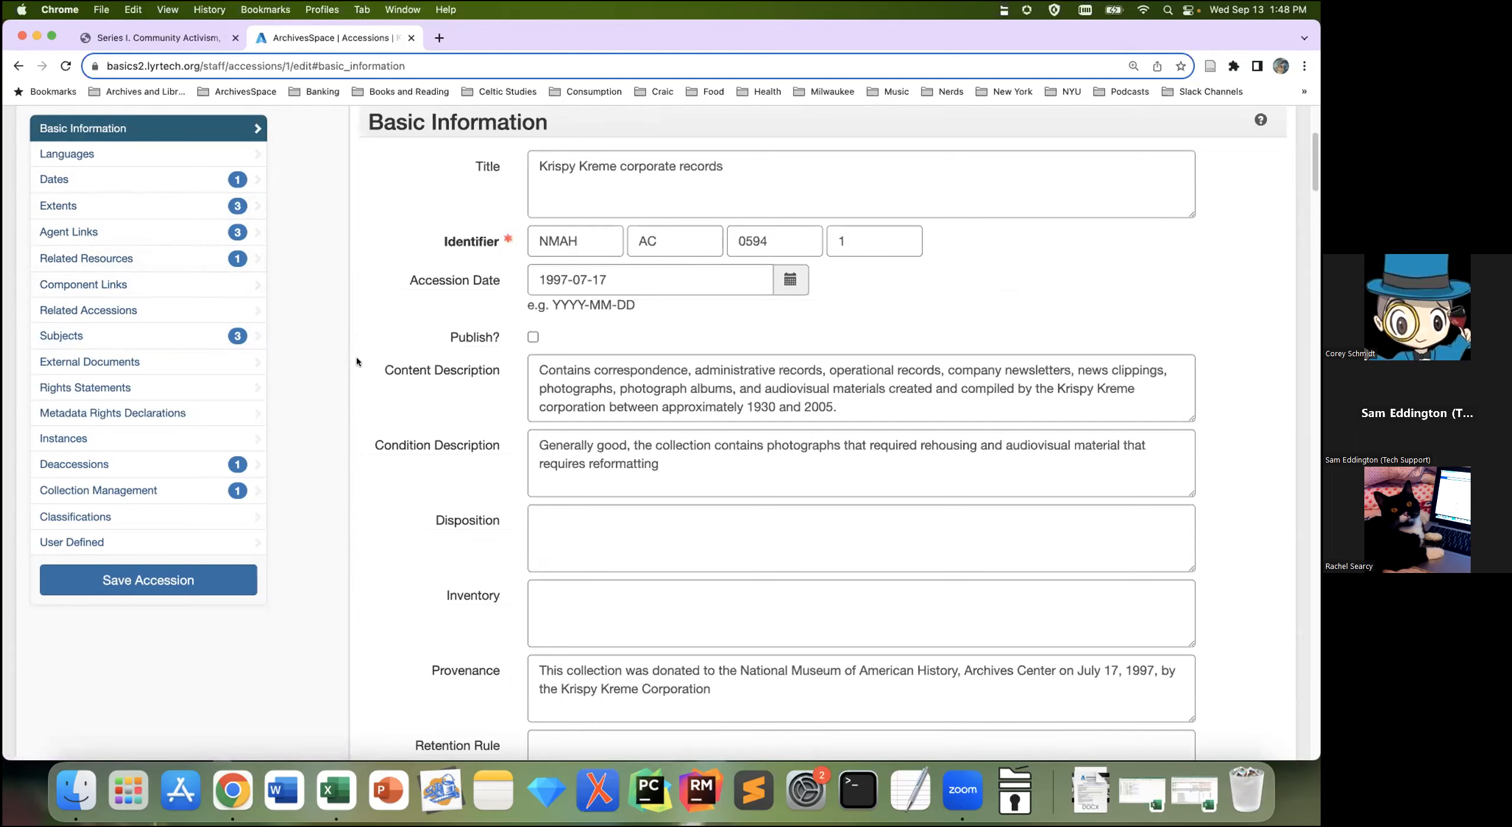
# Step: Scroll past the Use Restrictions Note to the Languages and Dates sections showing circa 1930s-2005
pyautogui.moveTo(384, 371)
pyautogui.scroll(-10, 321, 395)
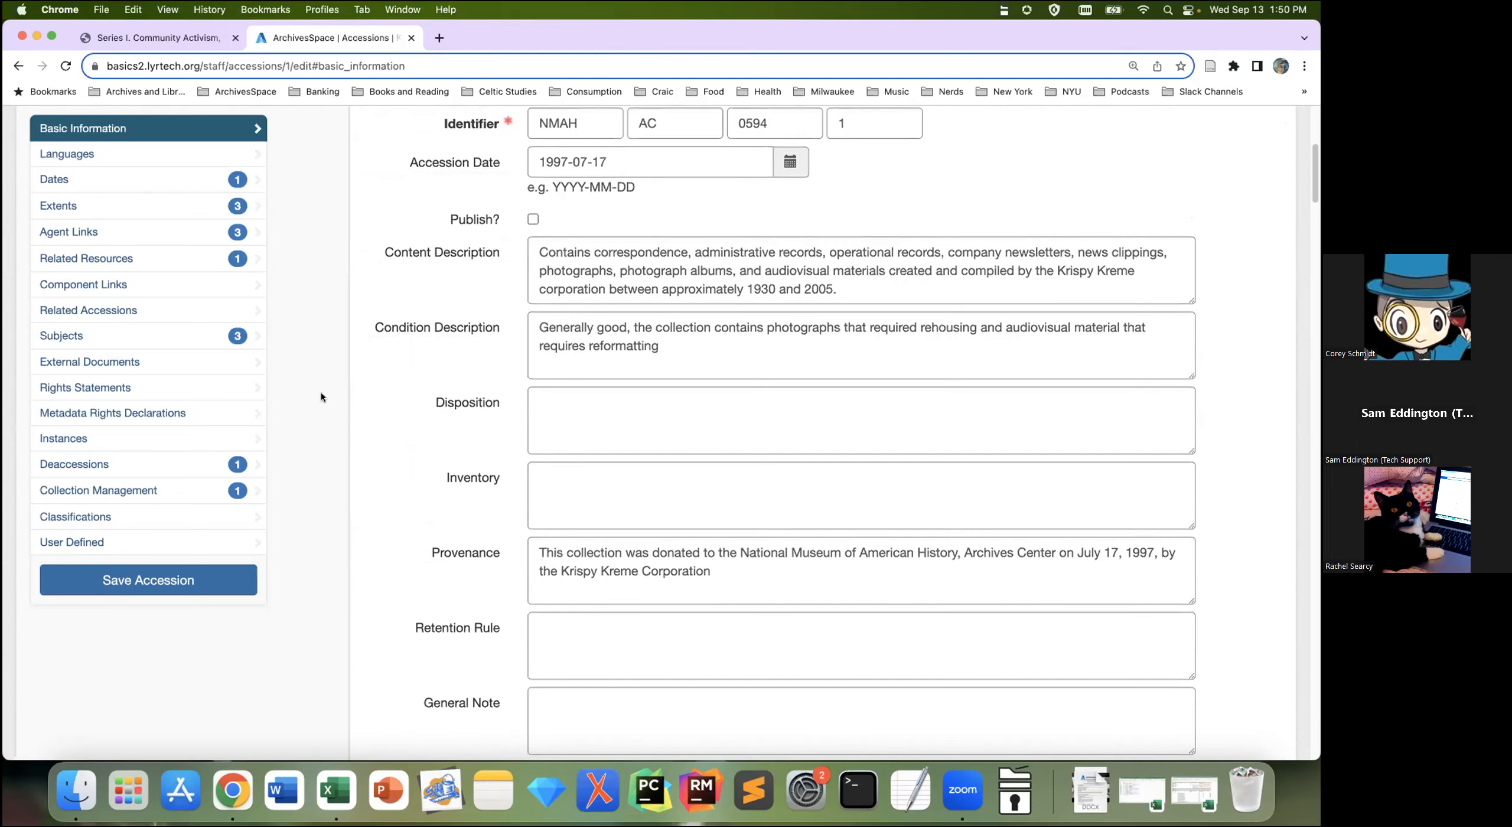
pyautogui.scroll(-8, 322, 395)
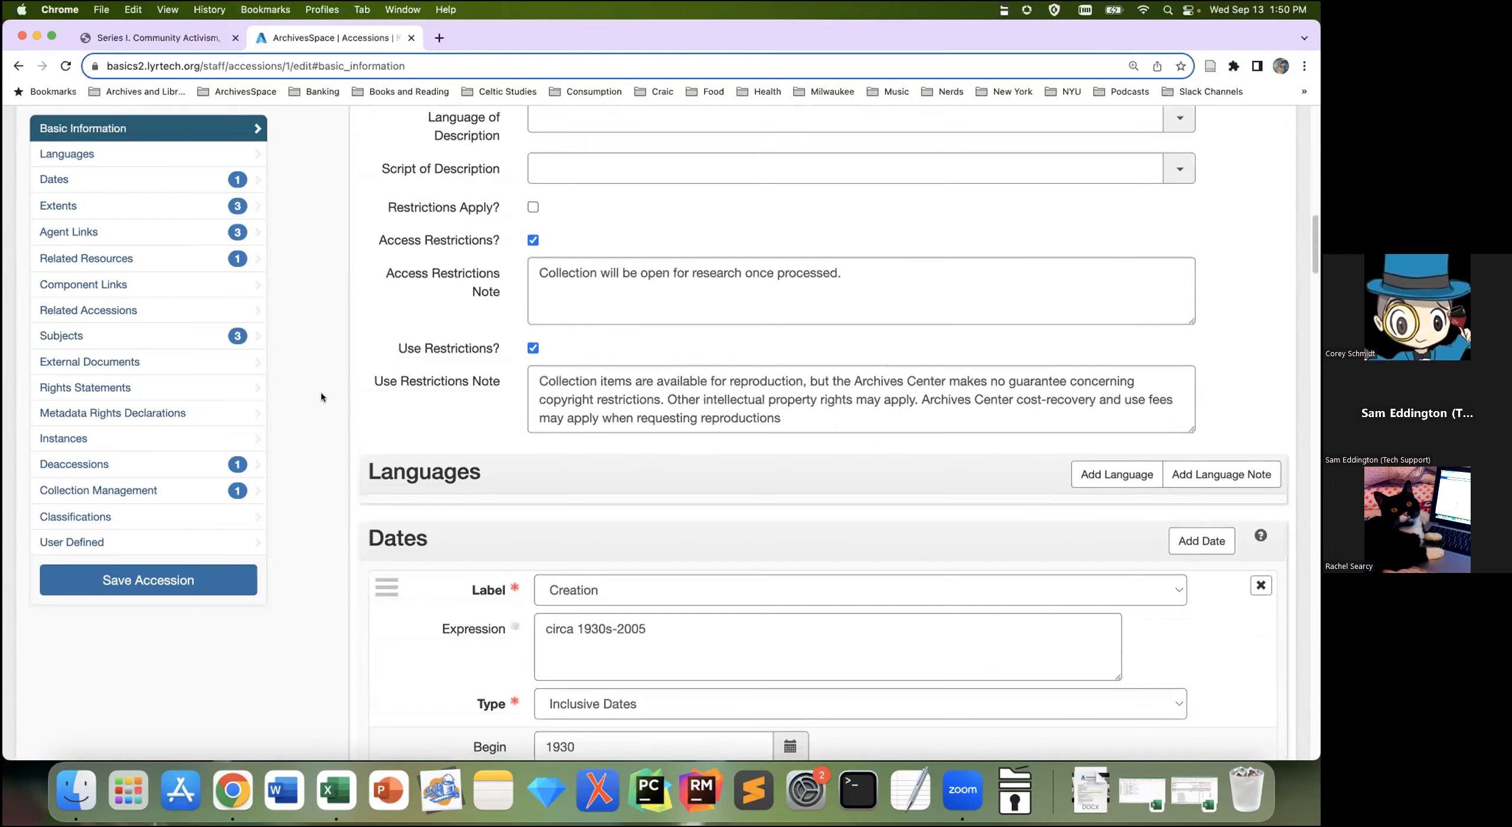
pyautogui.scroll(-1, 322, 394)
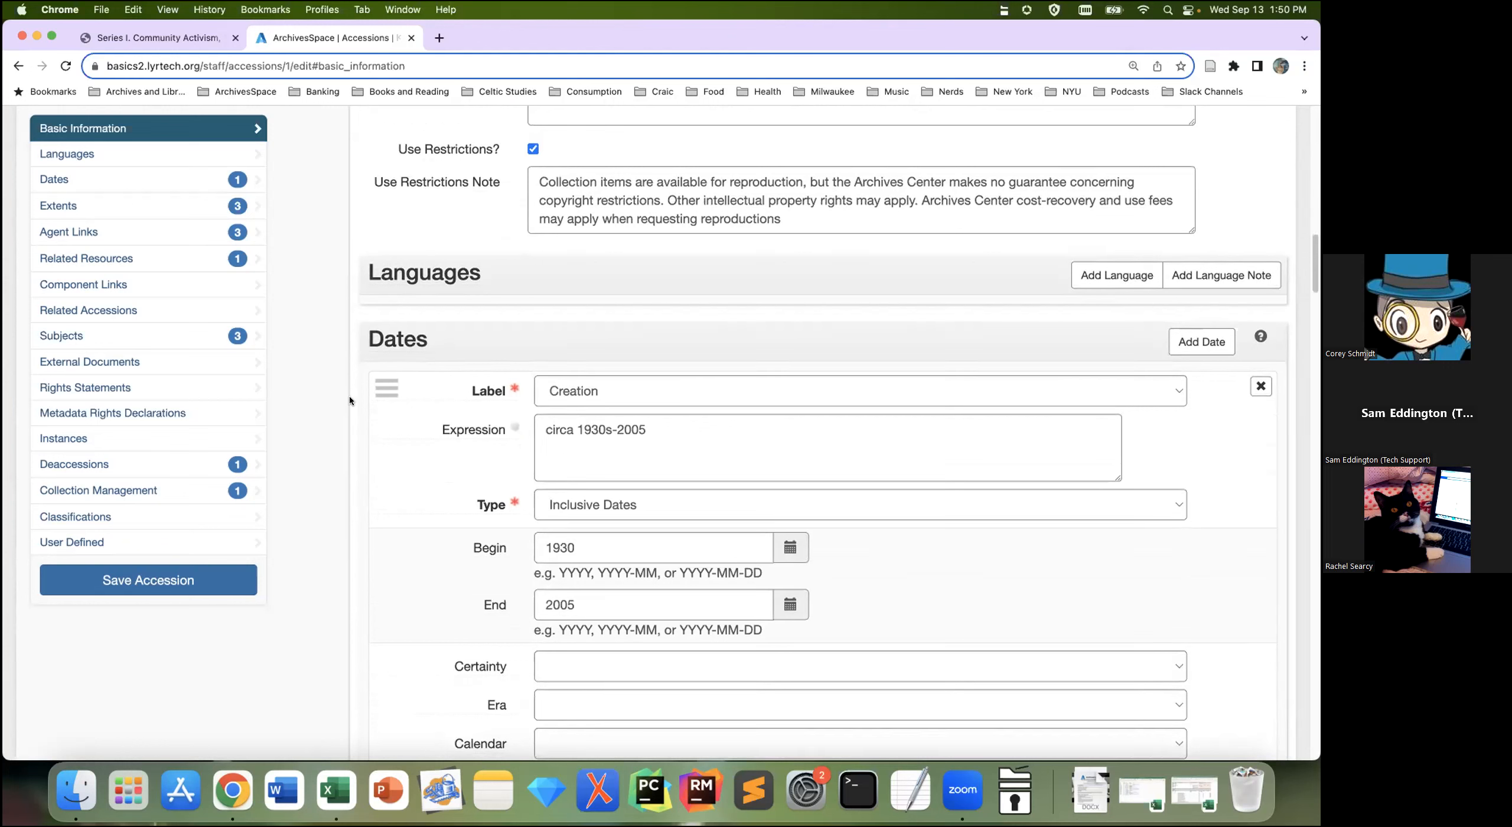
pyautogui.click(1128, 280)
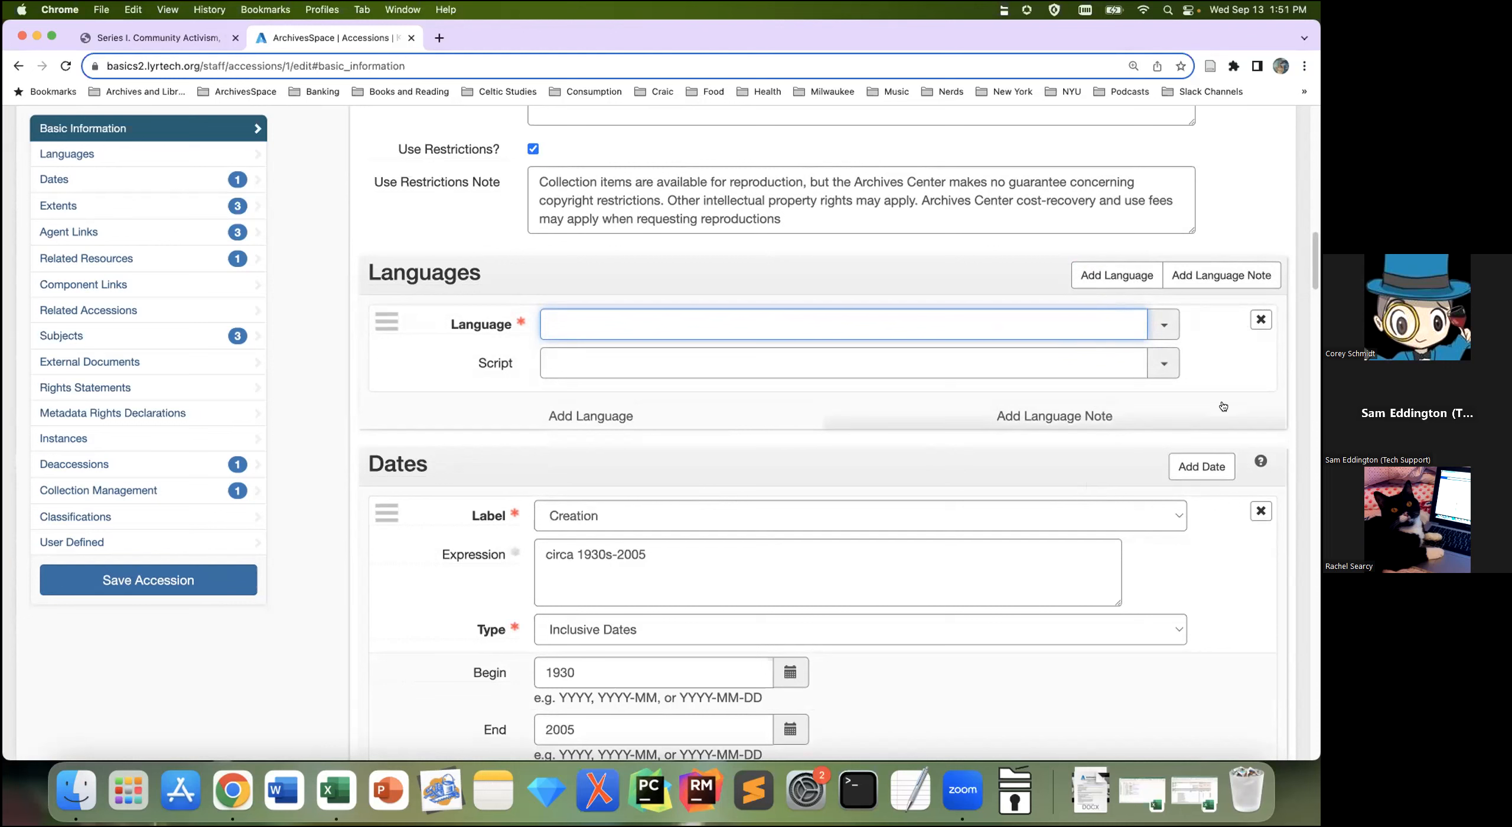
pyautogui.click(1259, 321)
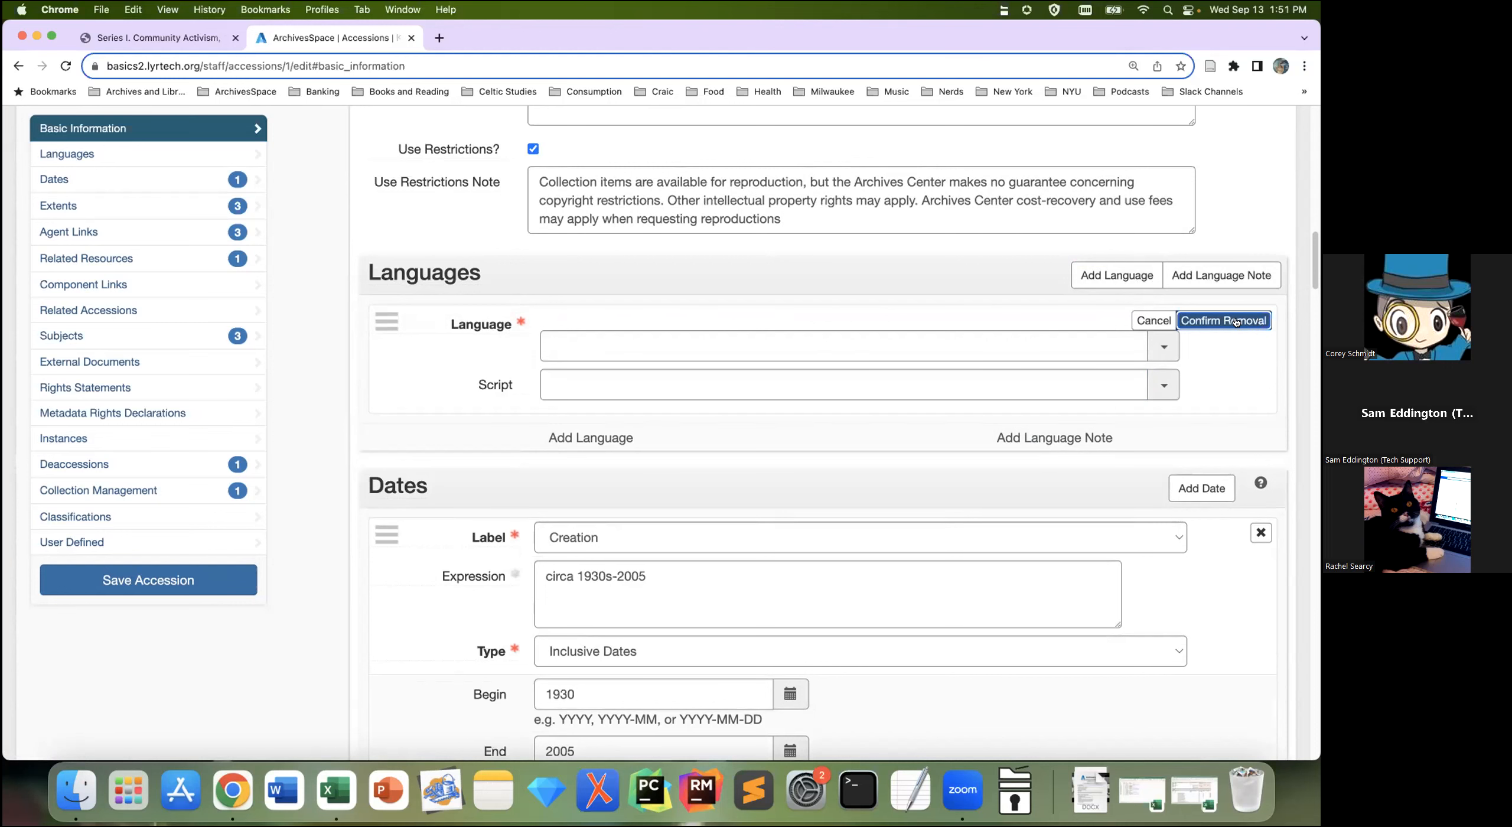
pyautogui.click(1235, 320)
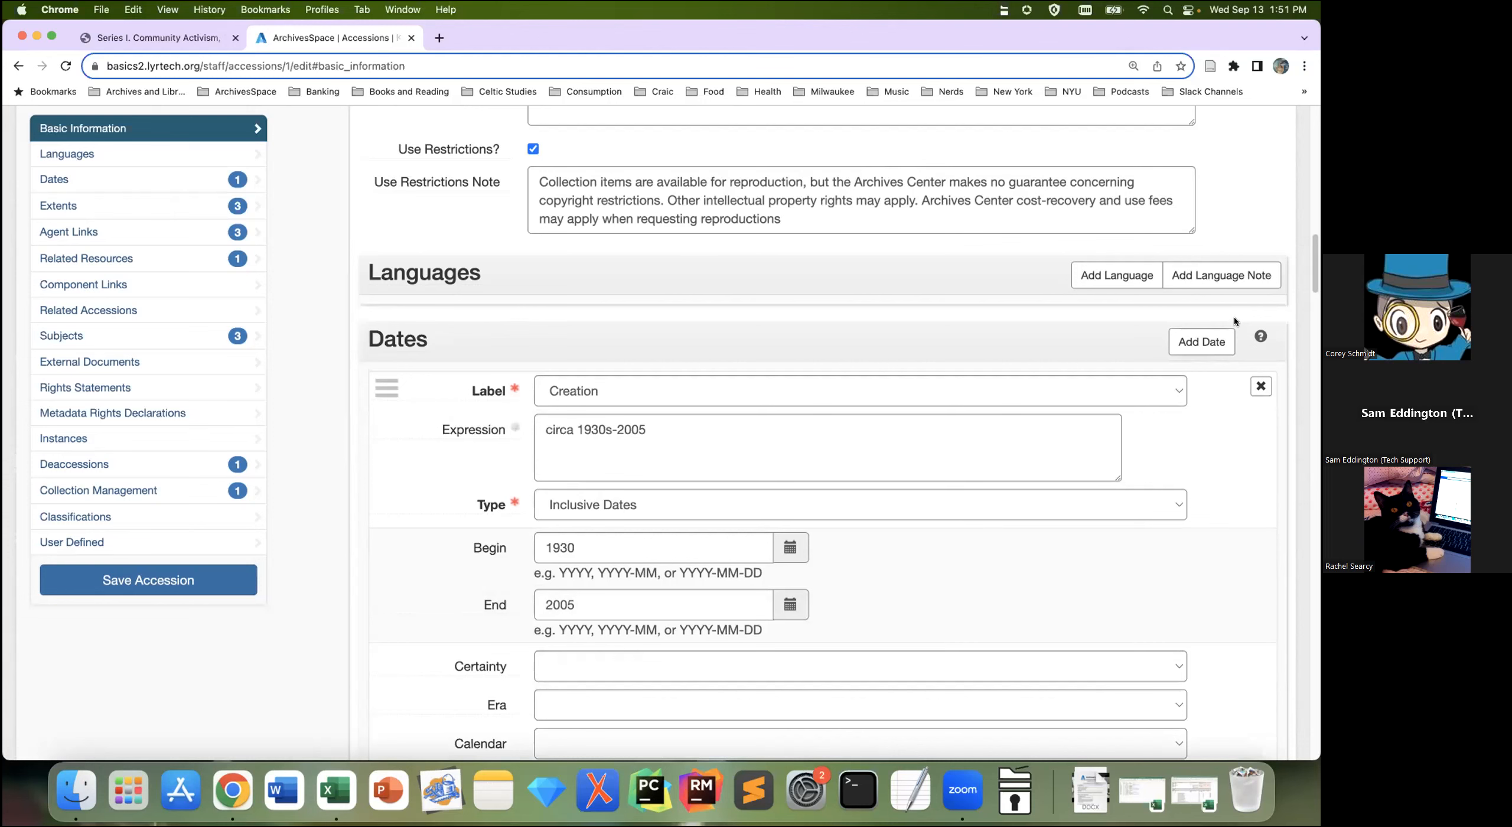
pyautogui.scroll(-2, 1246, 330)
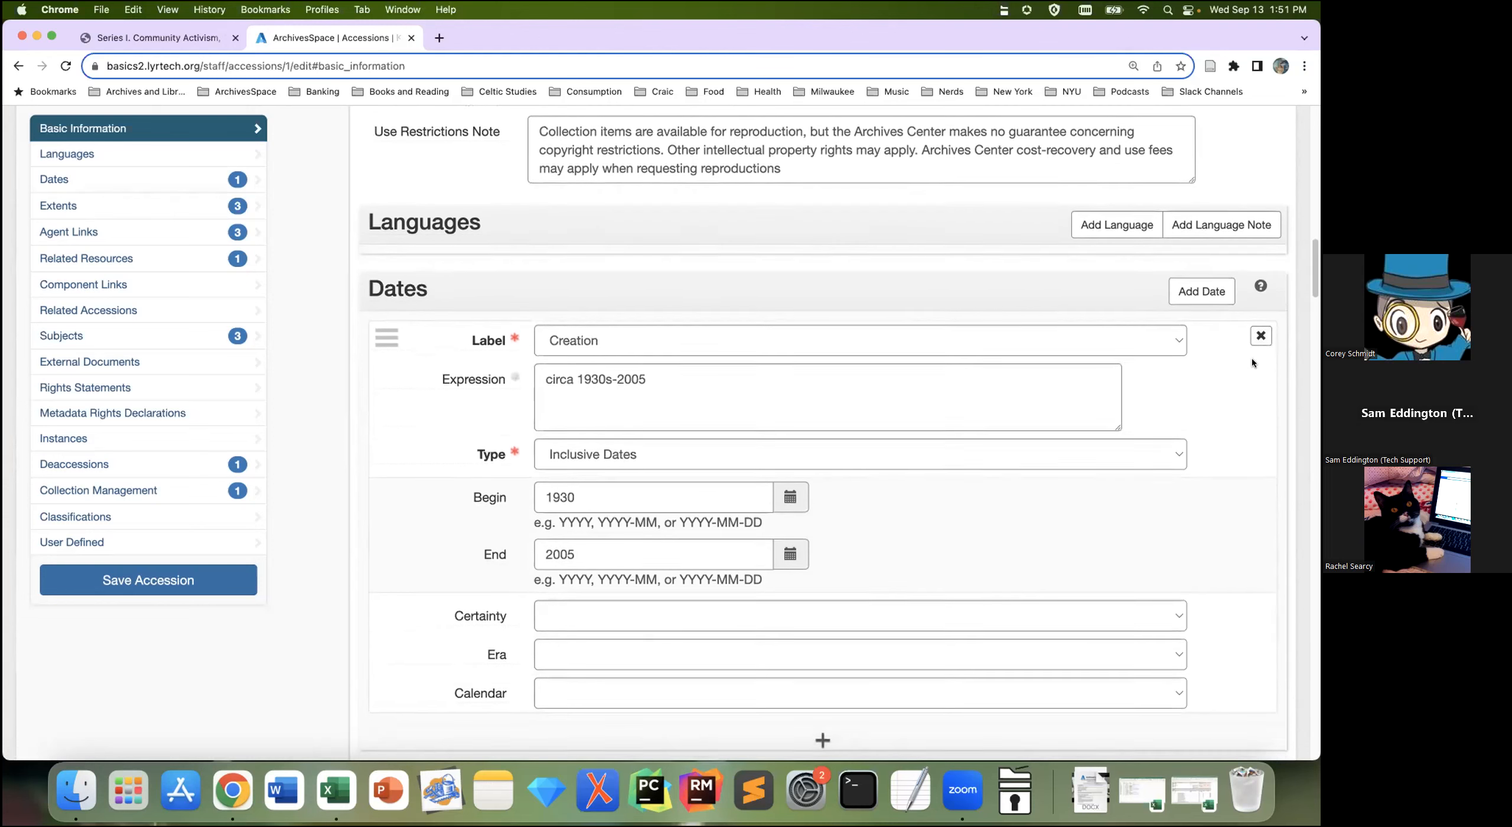
pyautogui.scroll(-1, 1302, 483)
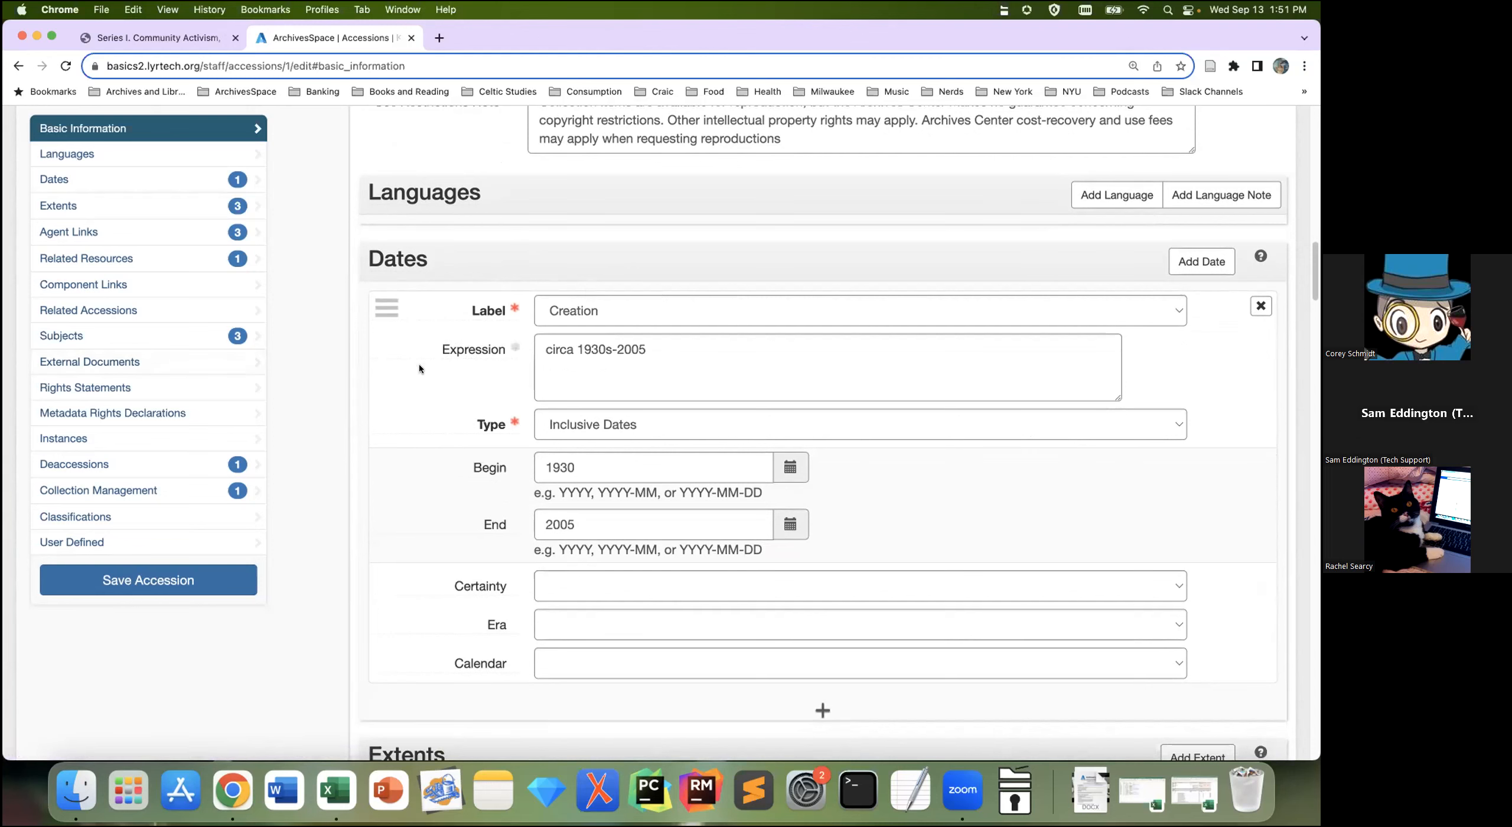
pyautogui.moveTo(513, 349)
pyautogui.moveTo(478, 476)
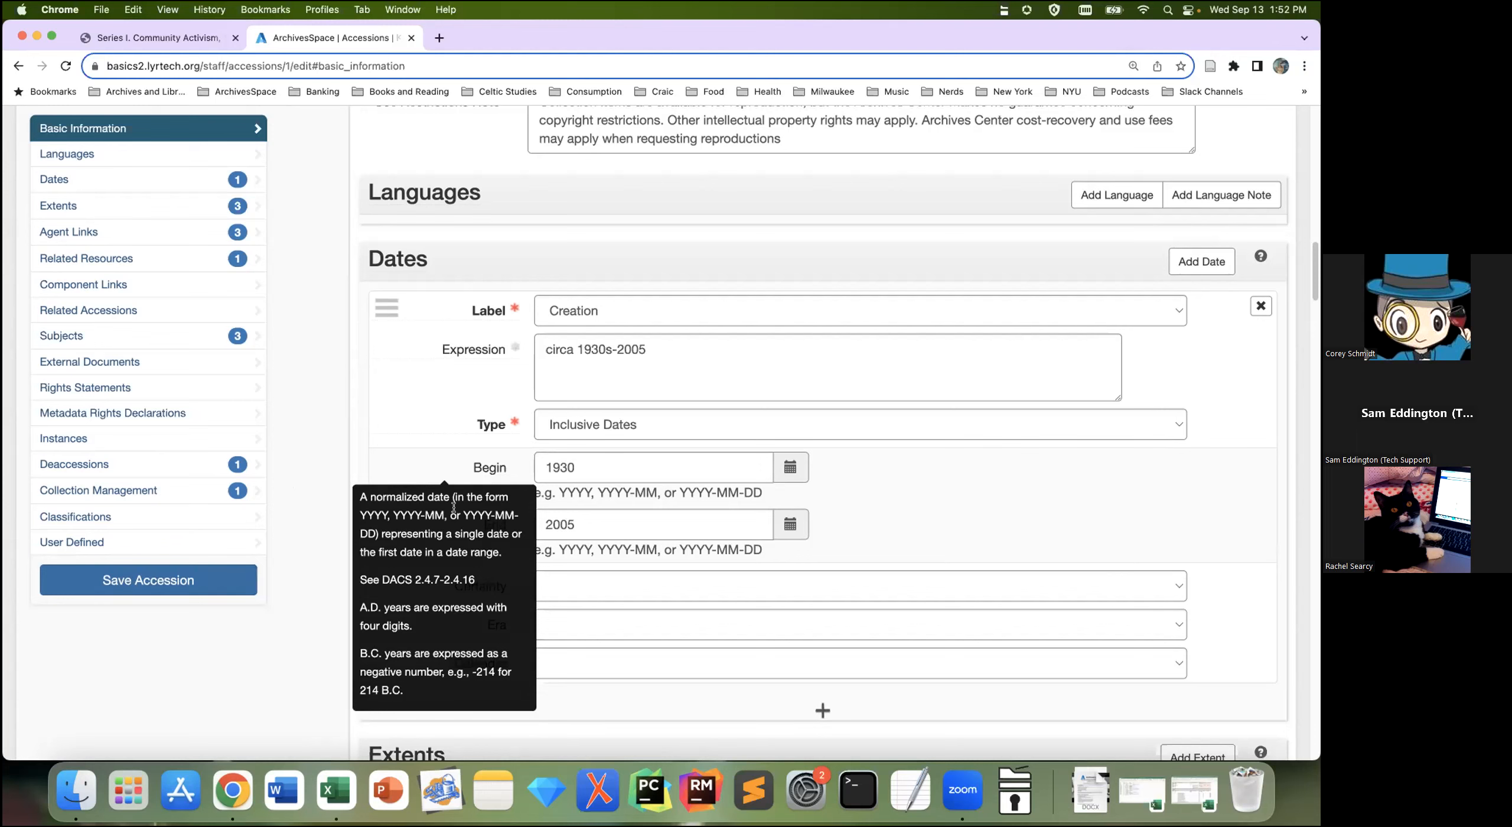
pyautogui.click(413, 469)
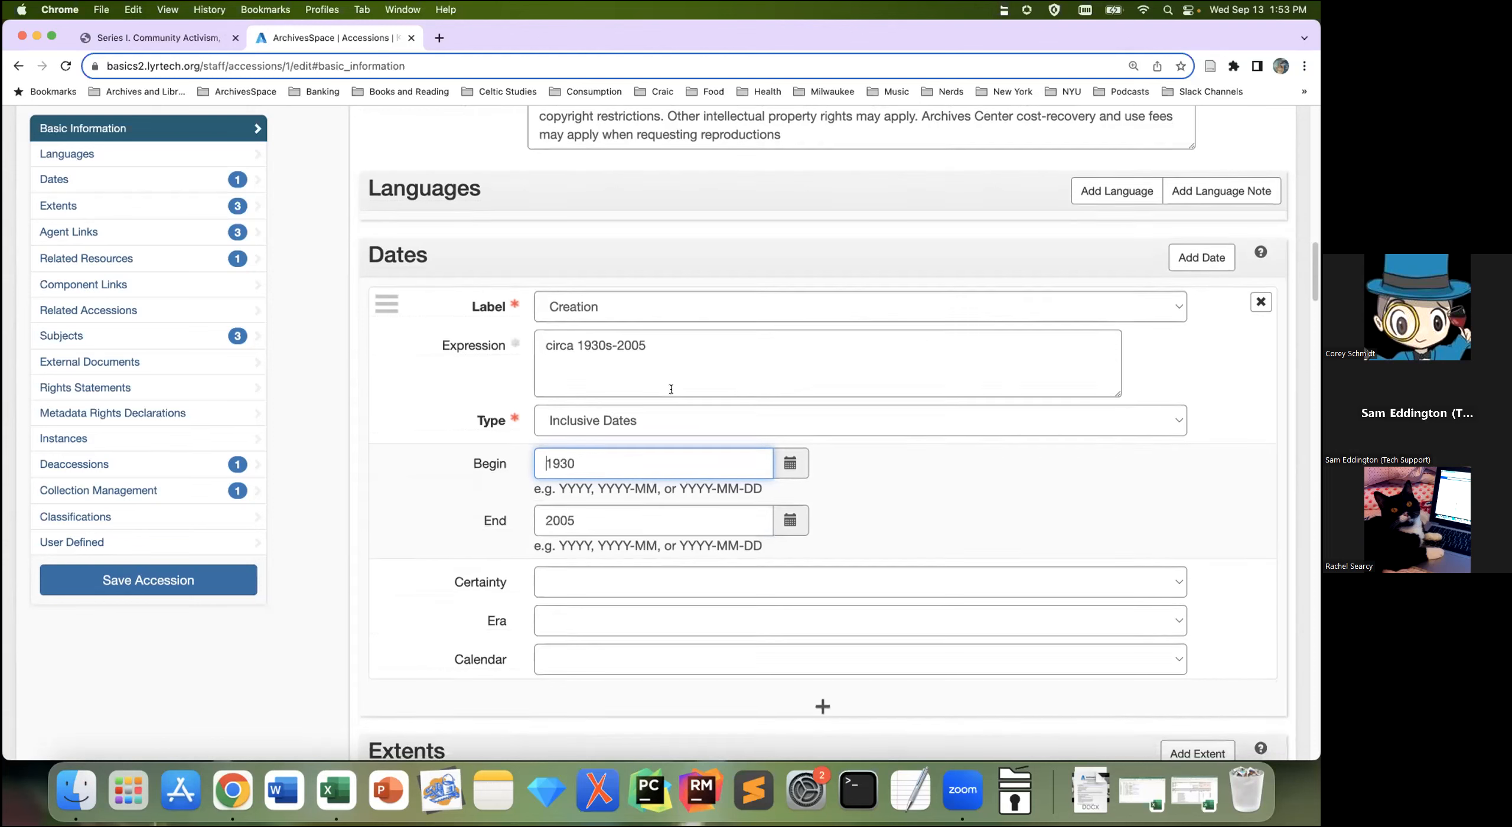
# Step: Scroll to Extents (18 Cubic Feet whole, 500 Gigabytes part) and check the first extent's Portion options
pyautogui.scroll(-3, 487, 514)
pyautogui.scroll(-4, 487, 512)
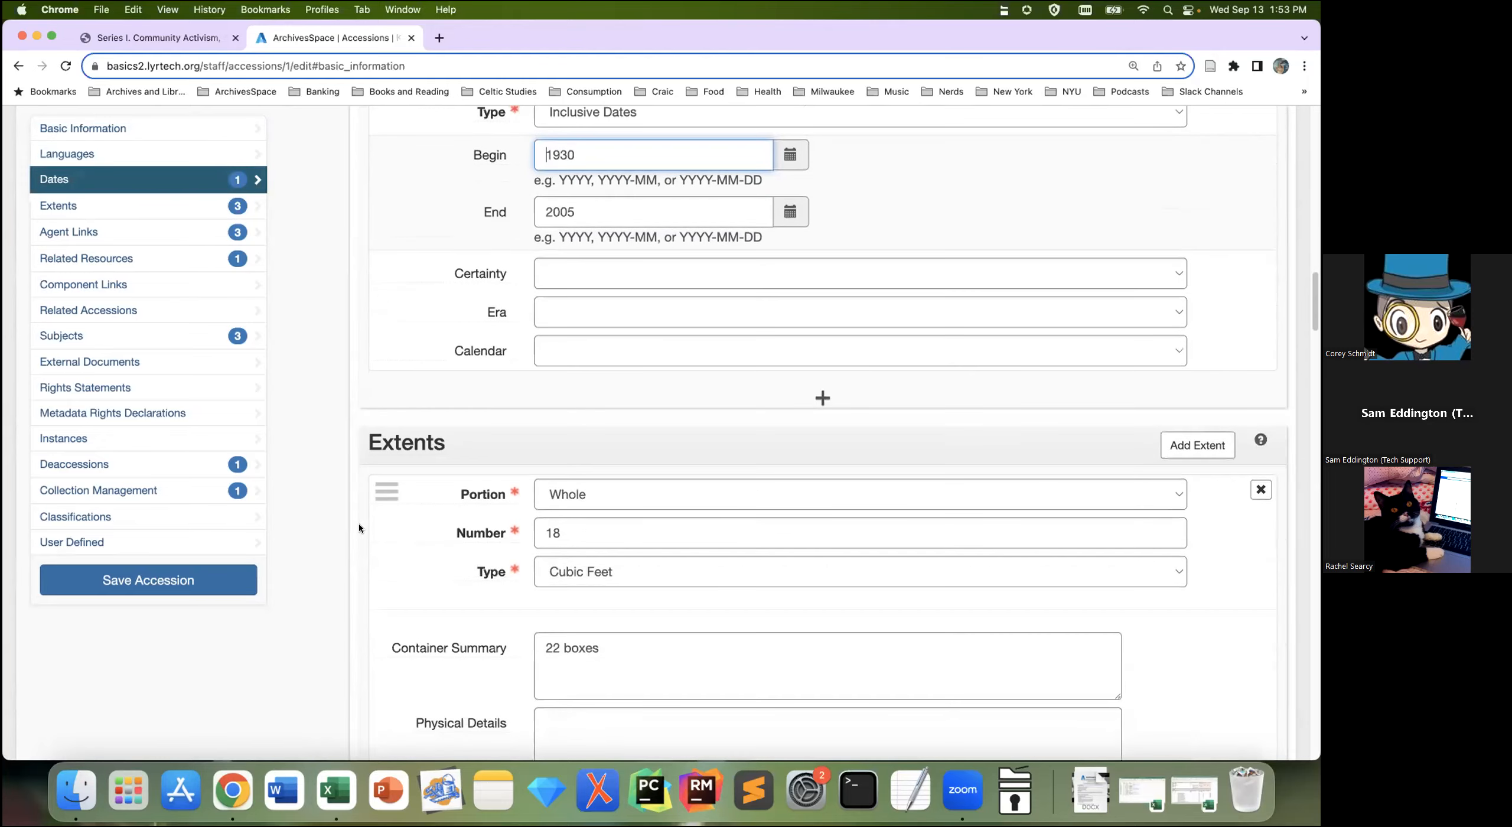
pyautogui.scroll(-5, 340, 528)
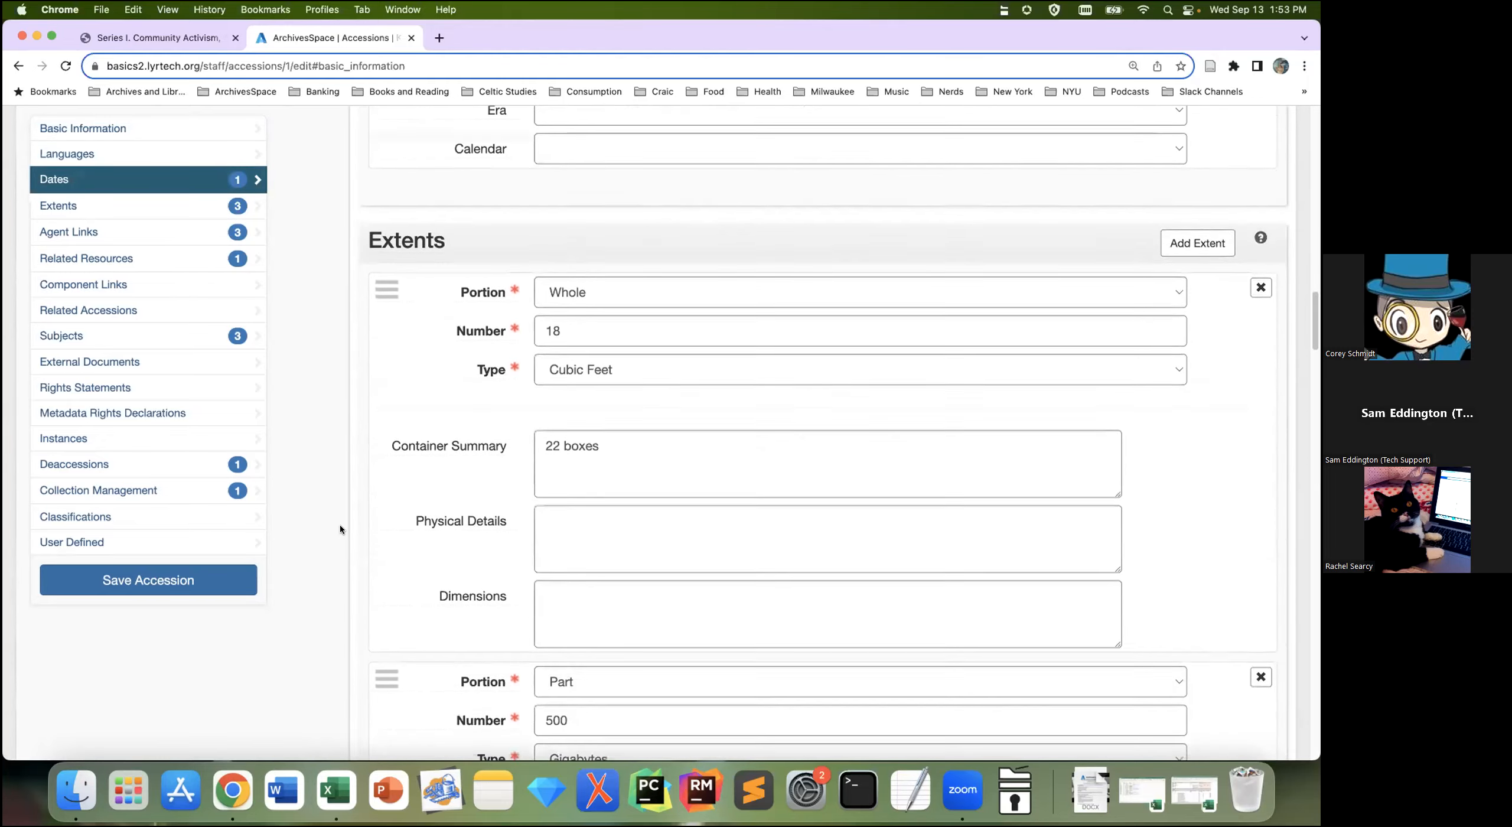
pyautogui.scroll(-2, 341, 529)
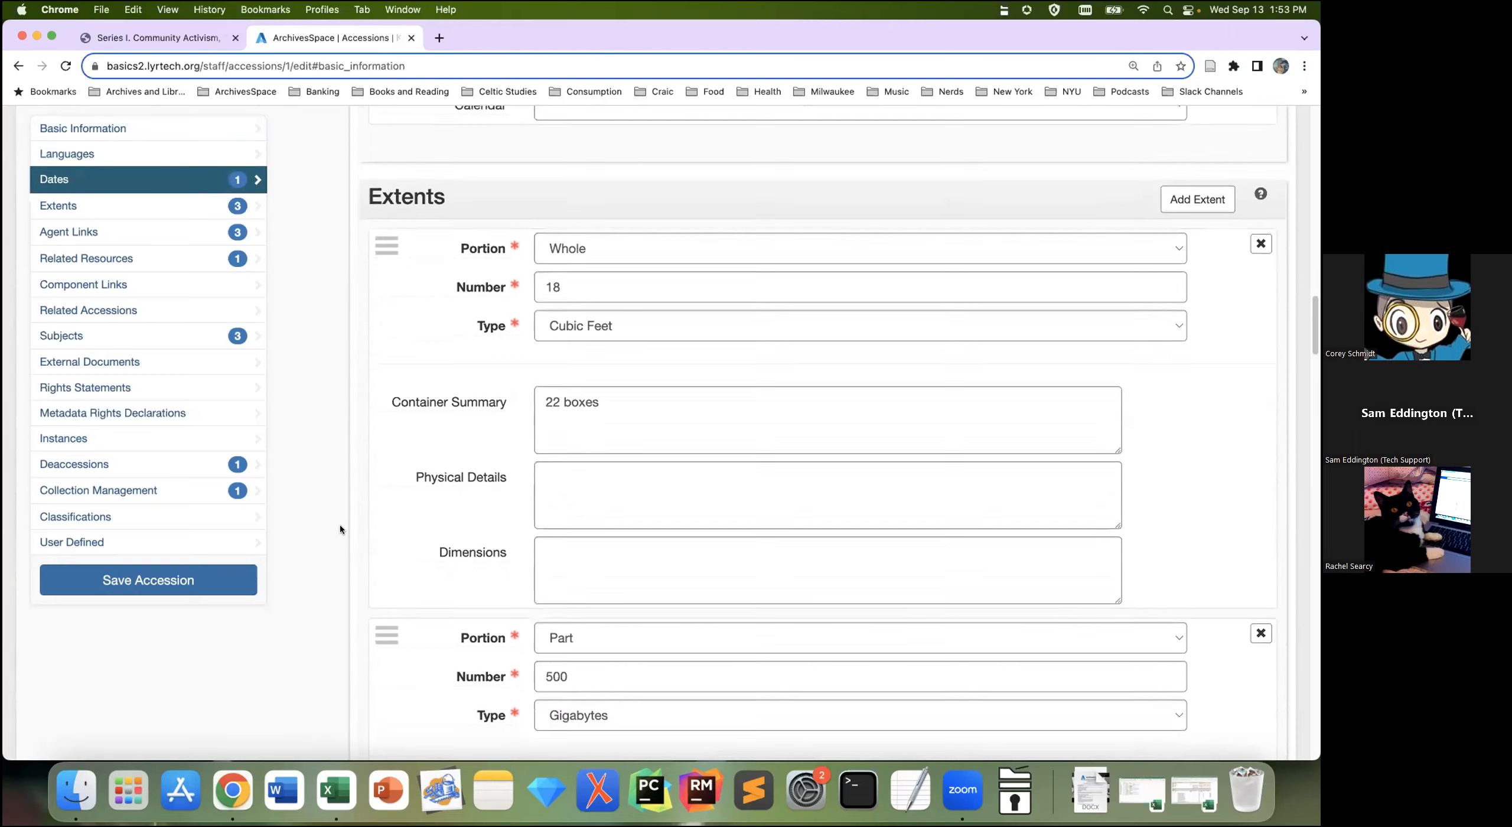
pyautogui.scroll(-1, 341, 524)
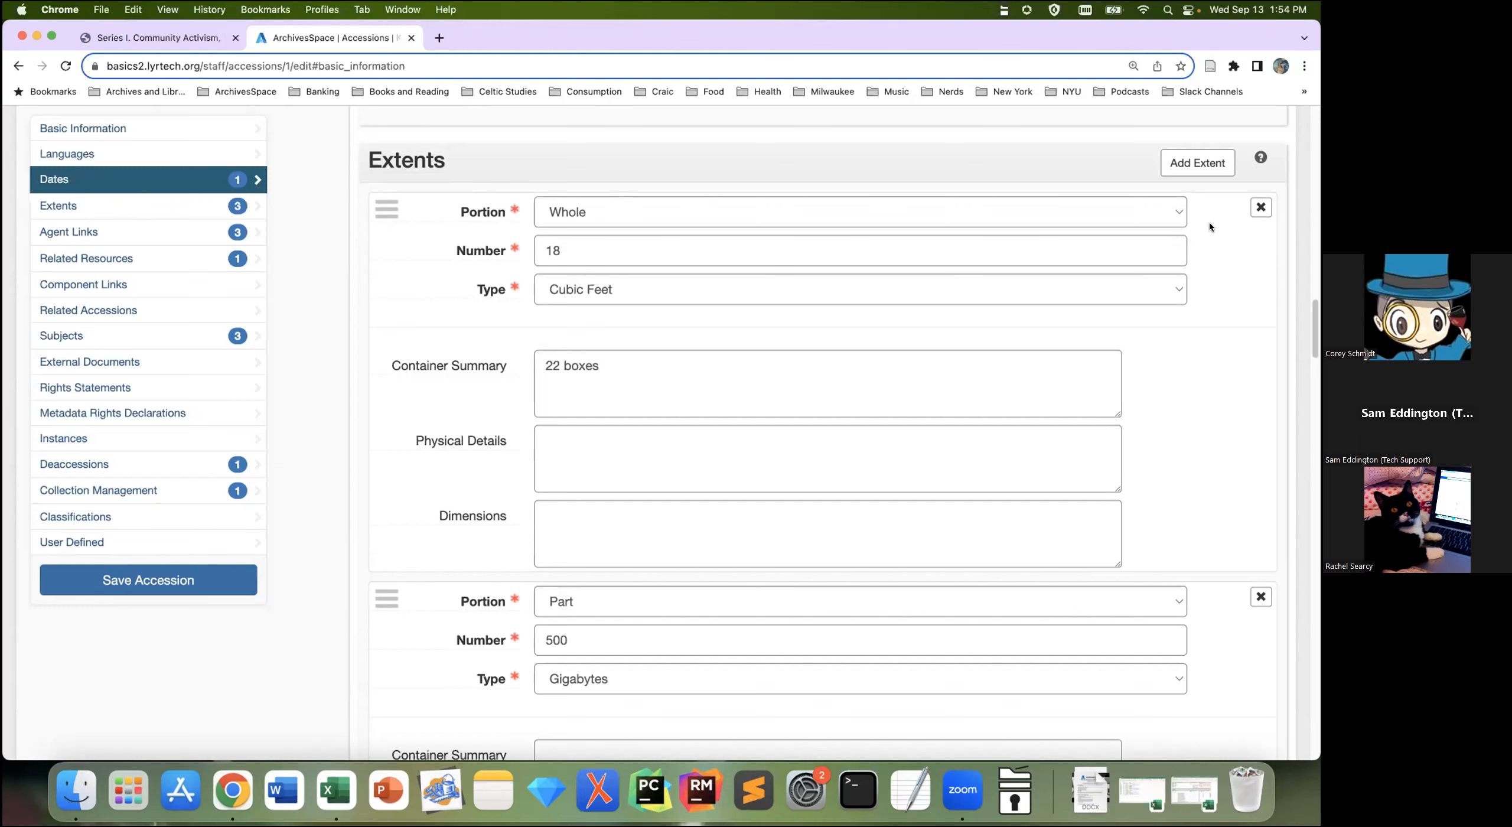
pyautogui.click(1176, 208)
pyautogui.click(1219, 254)
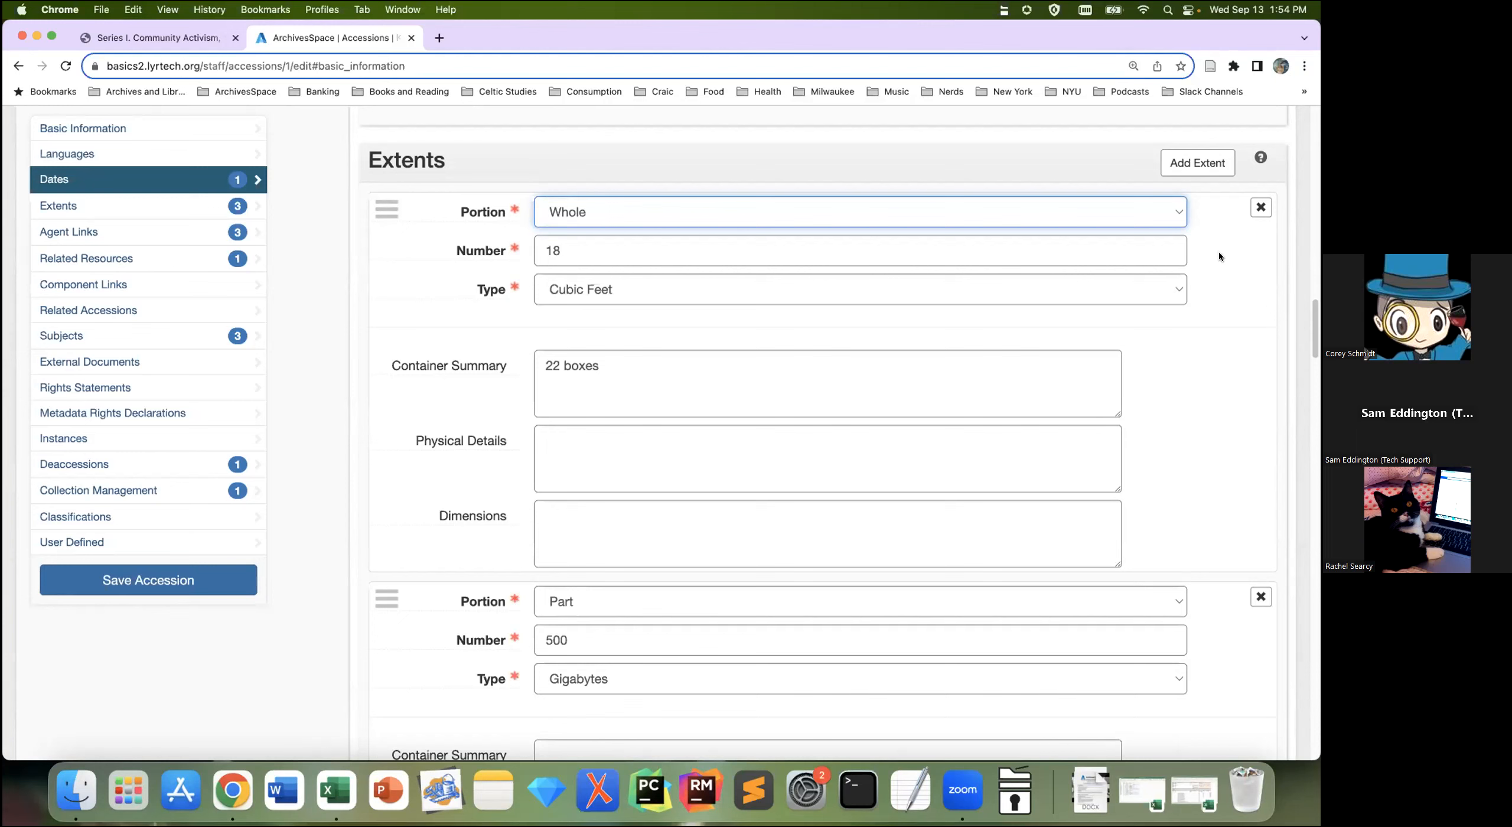
pyautogui.click(1163, 291)
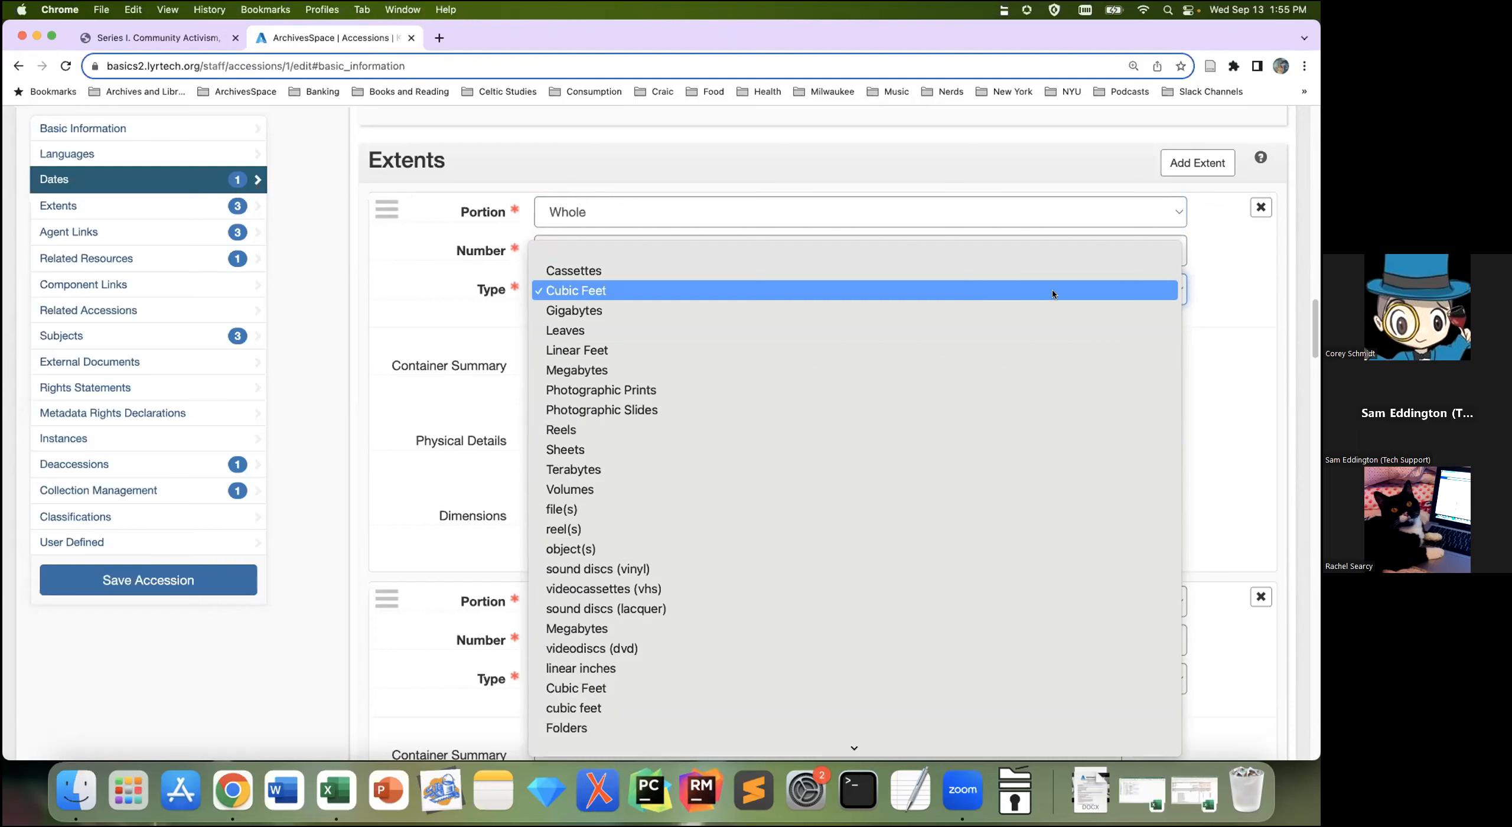
pyautogui.click(1238, 308)
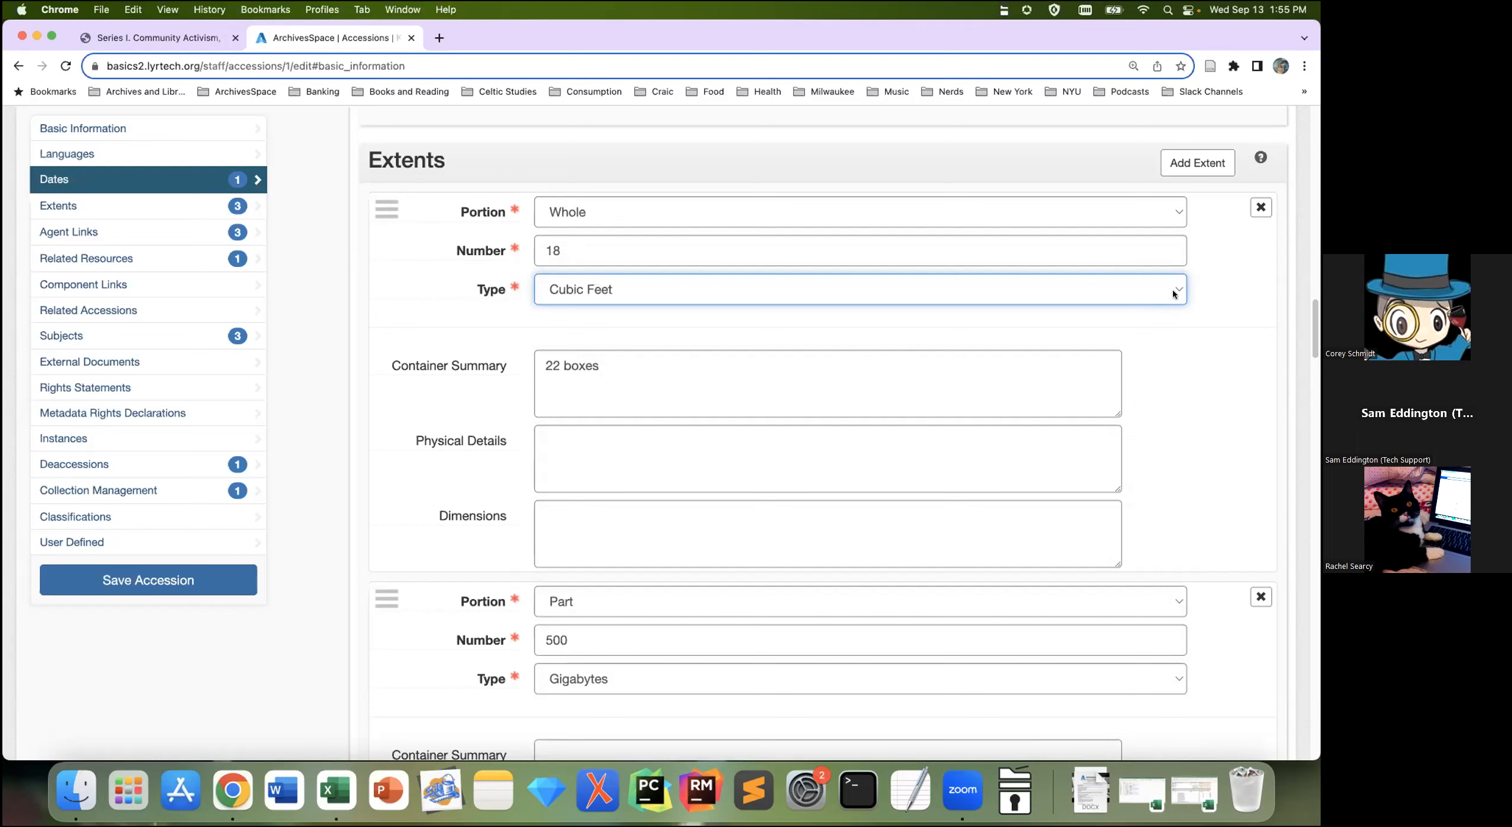
pyautogui.scroll(-2, 1224, 496)
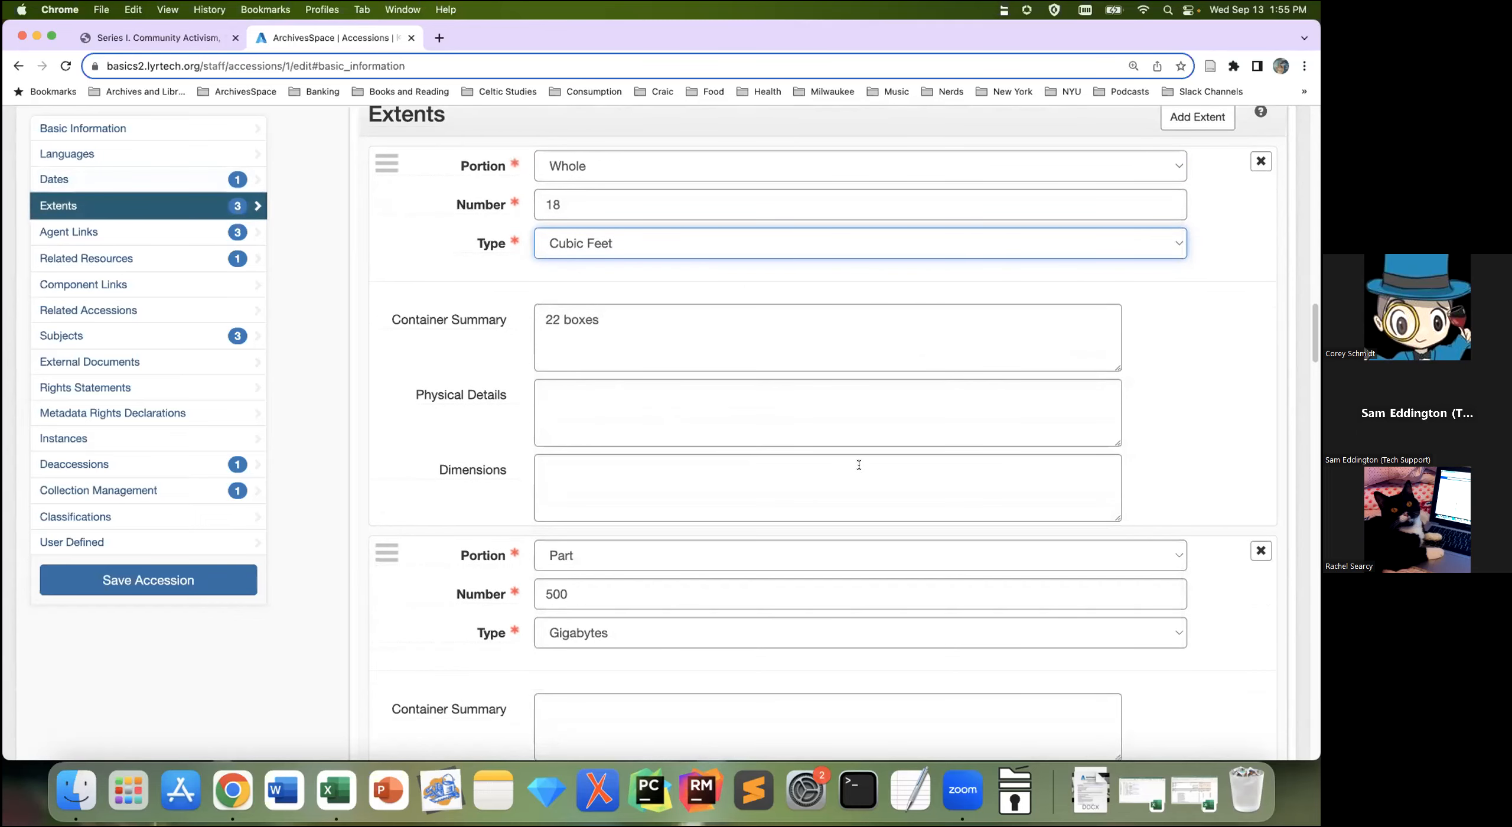
pyautogui.scroll(-5, 861, 461)
pyautogui.scroll(-5, 863, 458)
pyautogui.scroll(-1, 863, 458)
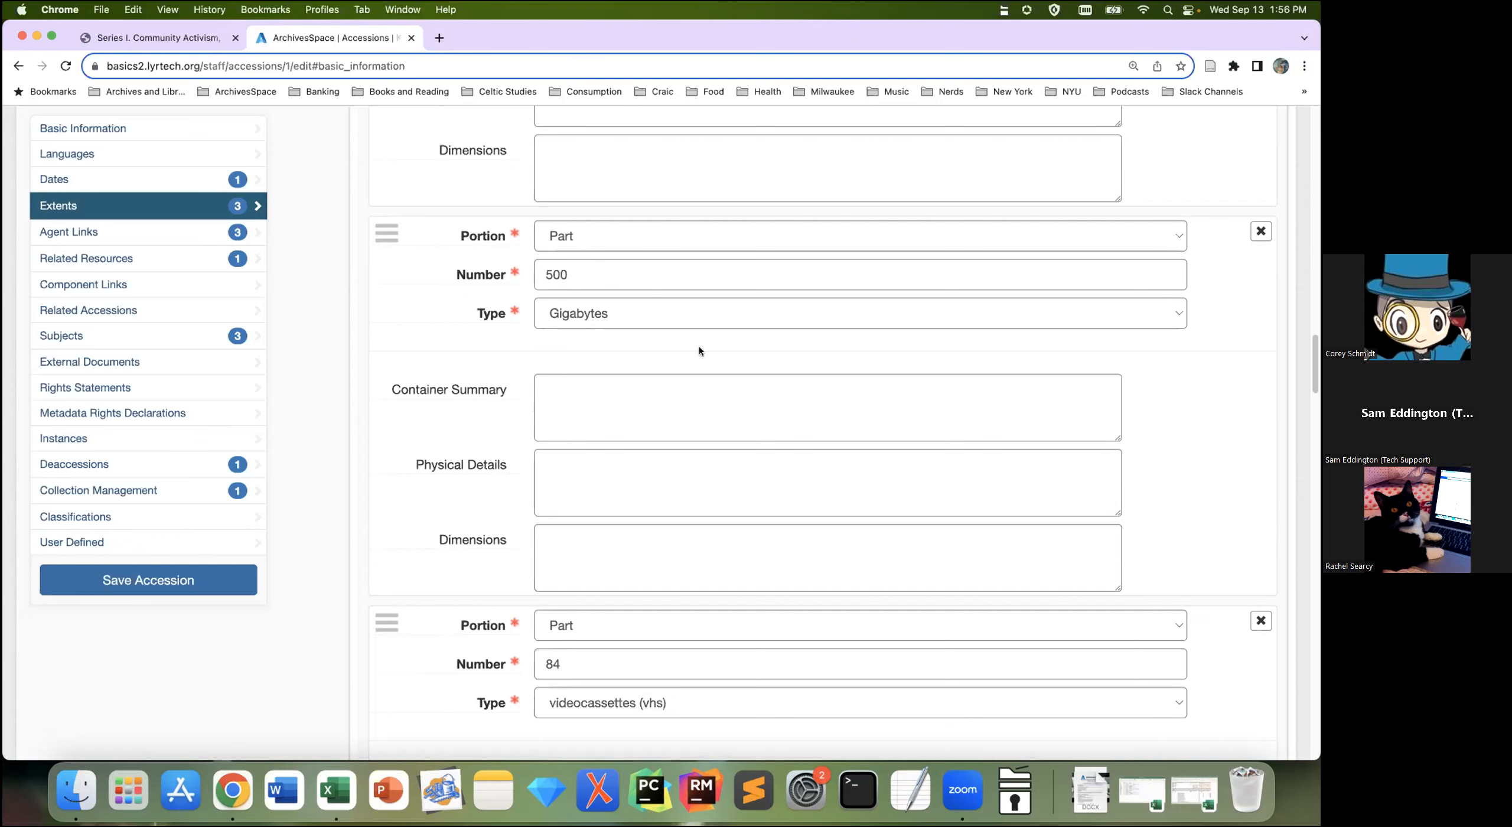
pyautogui.scroll(-1, 641, 362)
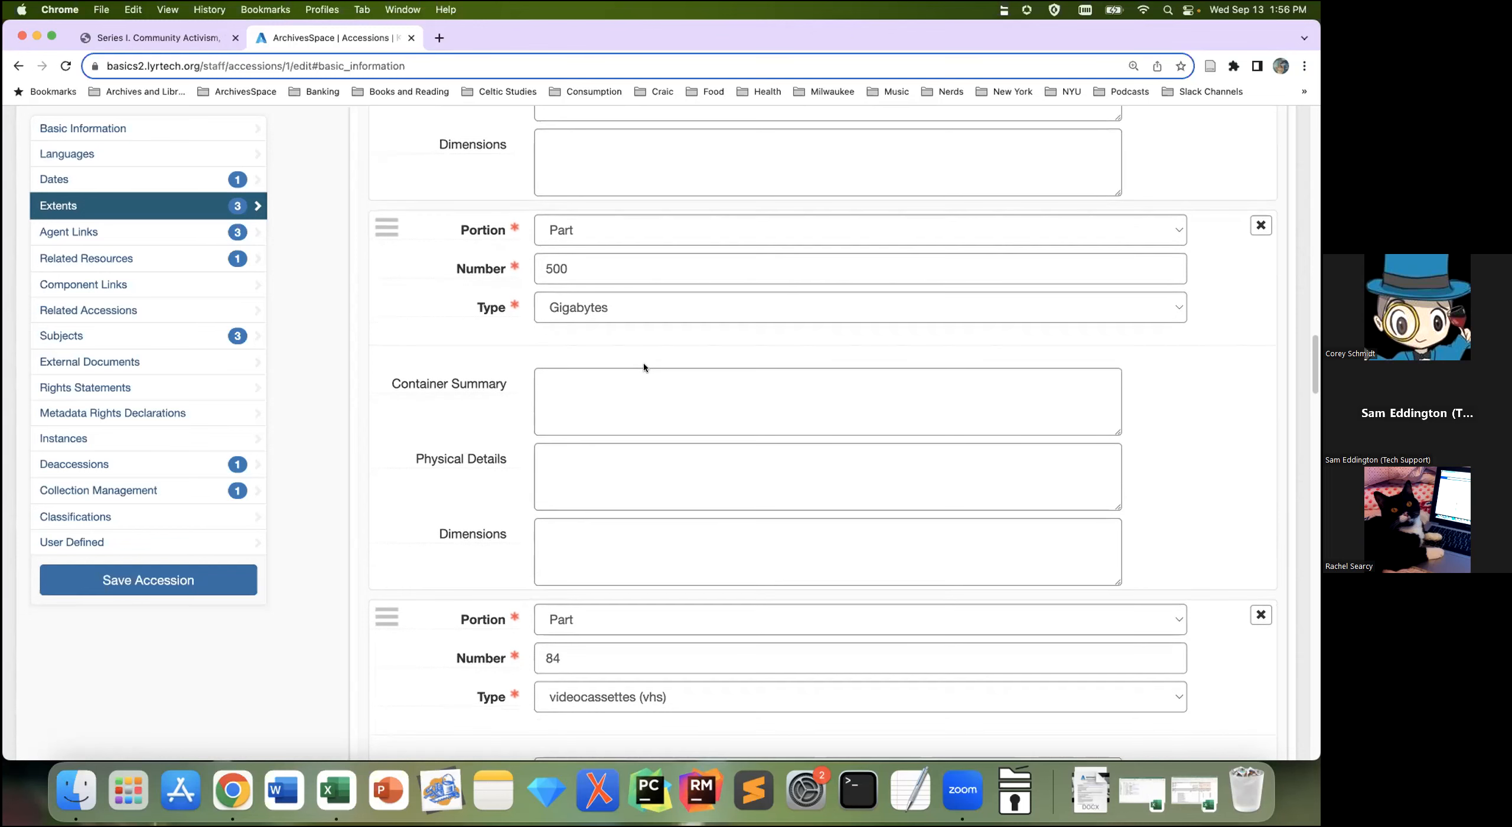
pyautogui.scroll(-3, 635, 530)
pyautogui.scroll(-4, 610, 550)
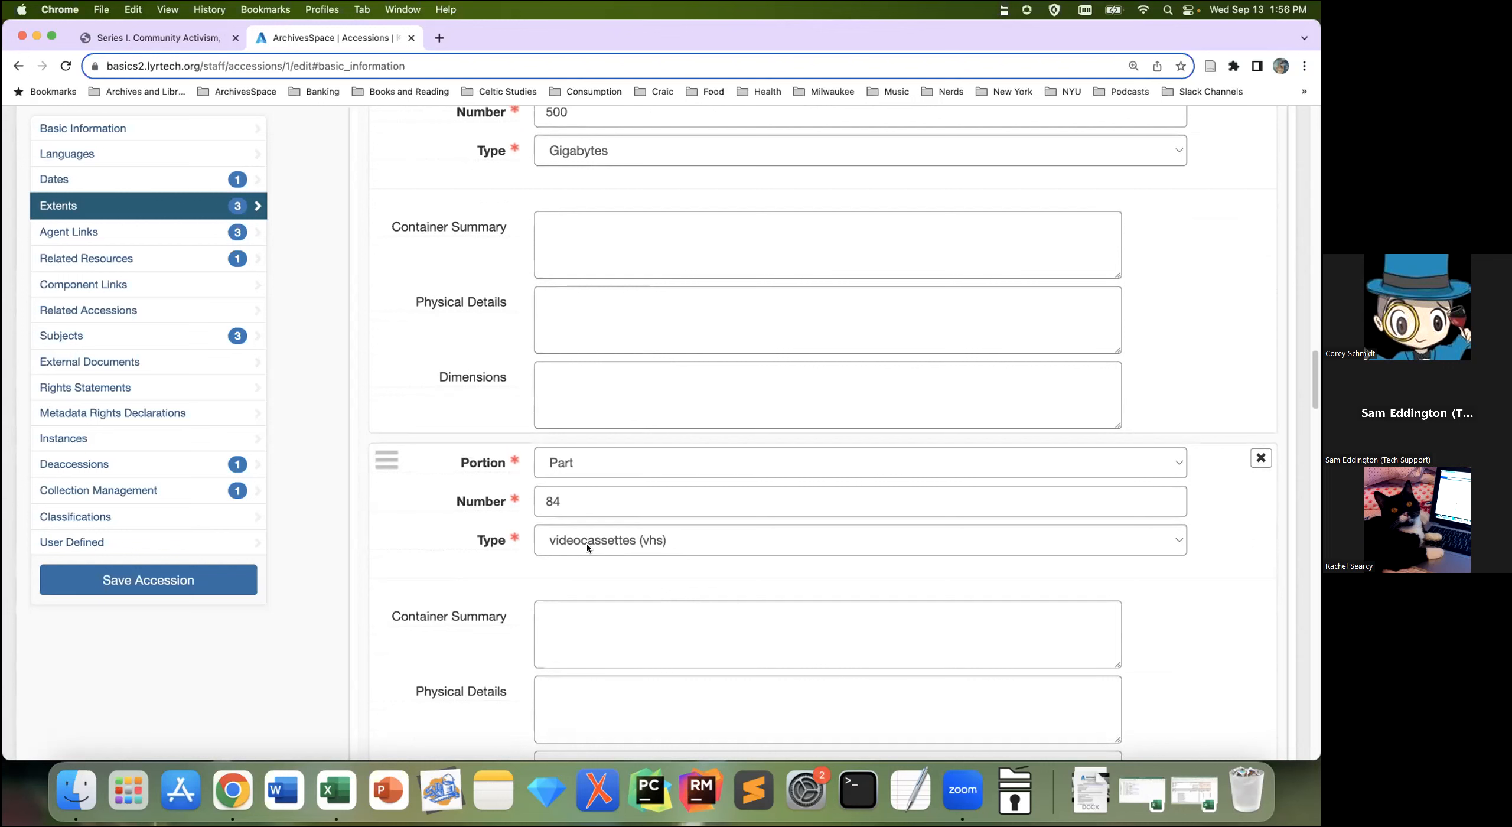
pyautogui.scroll(2, 980, 491)
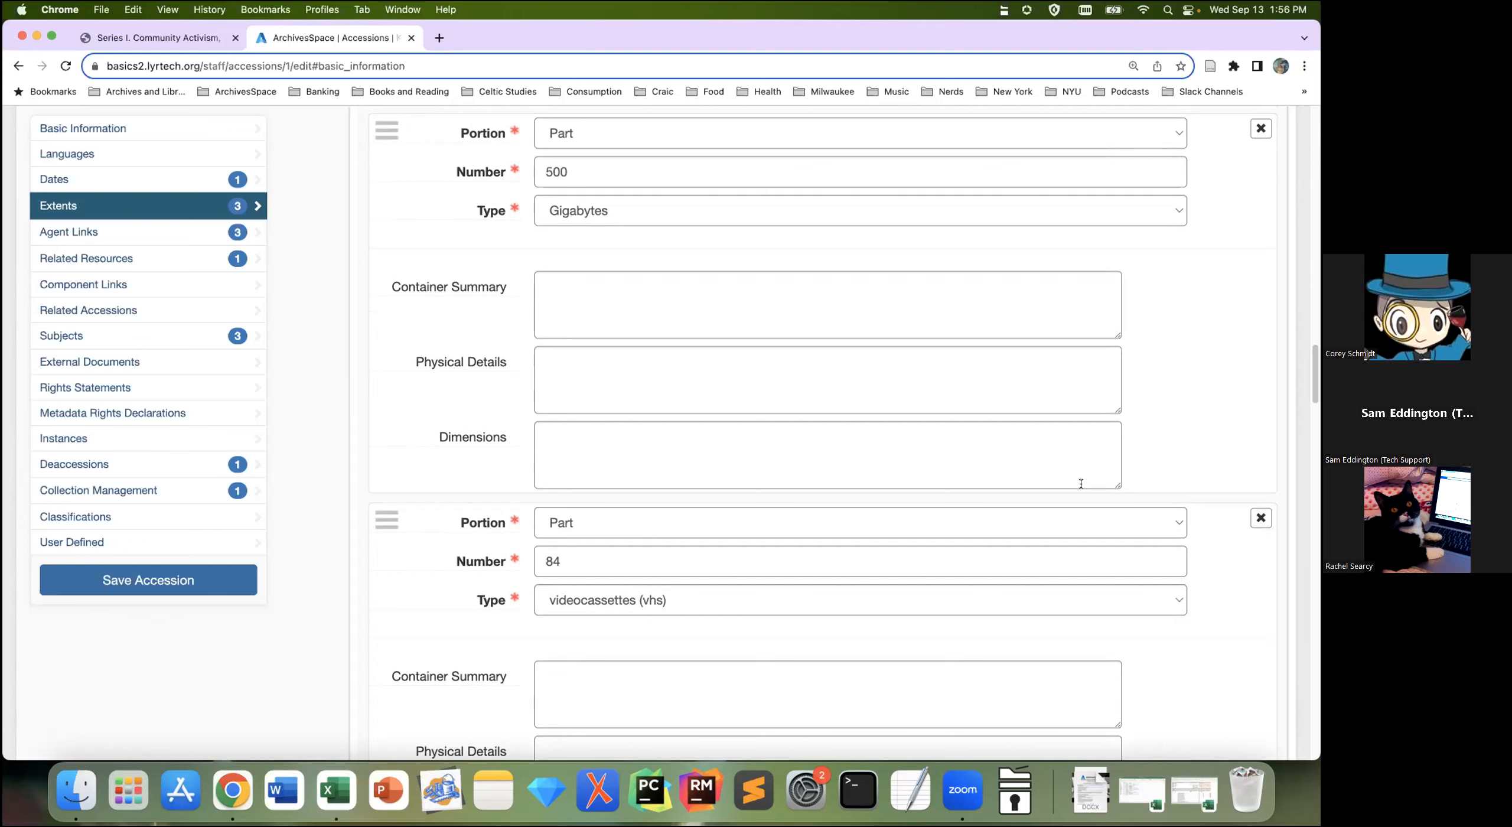
pyautogui.scroll(-10, 512, 477)
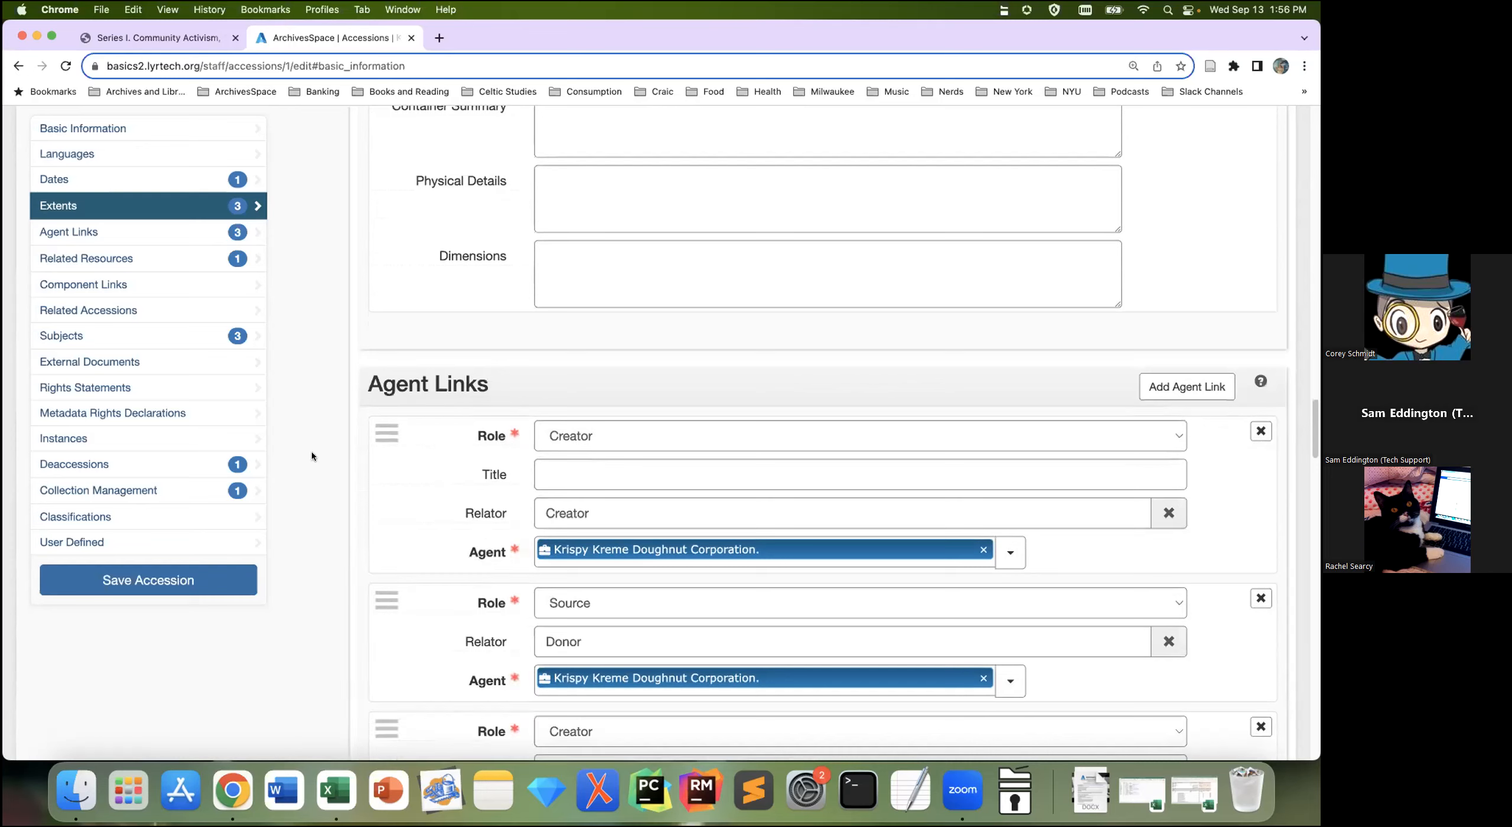
pyautogui.scroll(-1, 311, 456)
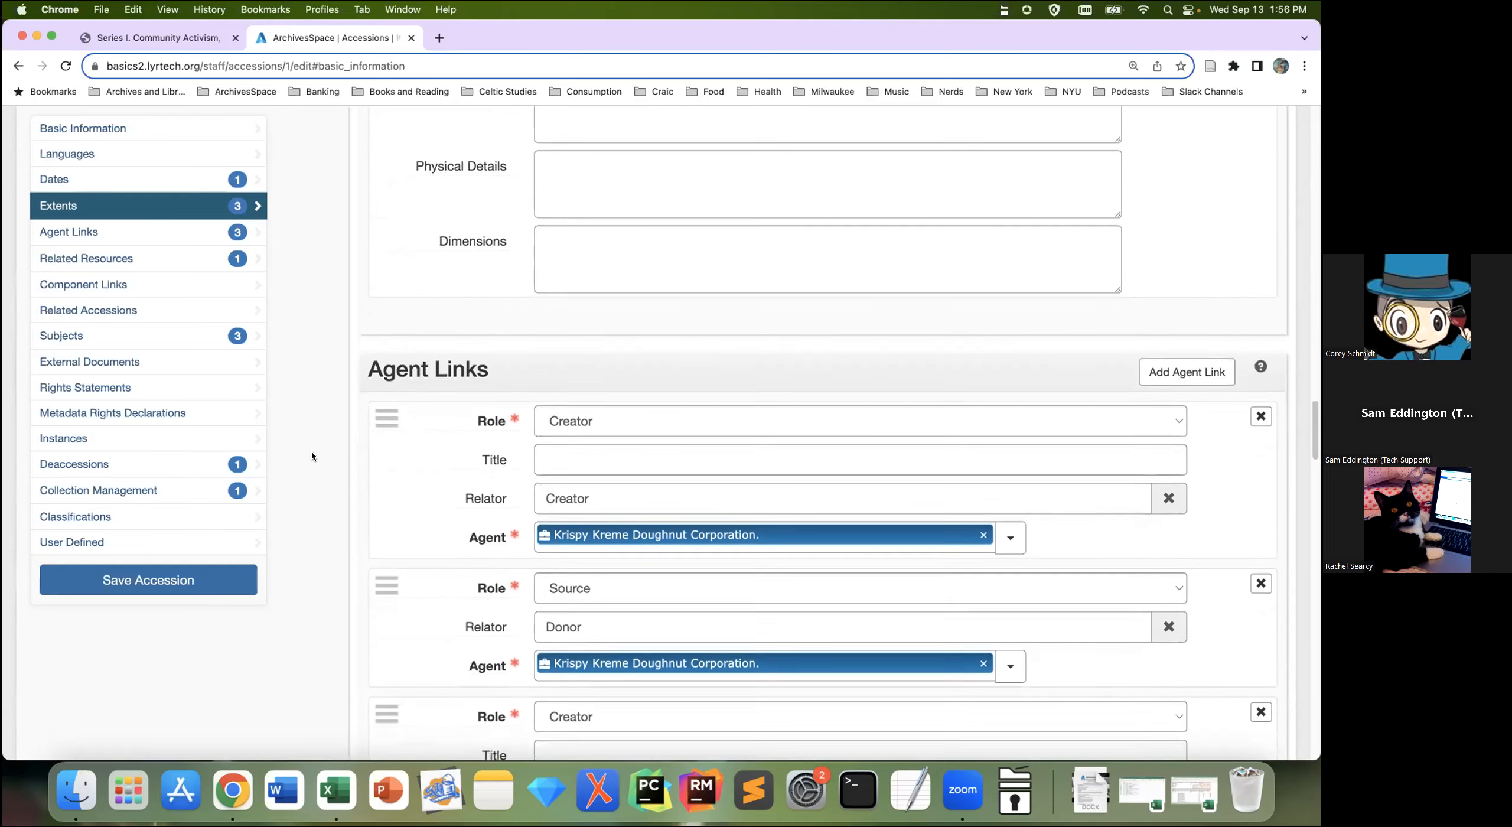
pyautogui.scroll(-2, 312, 456)
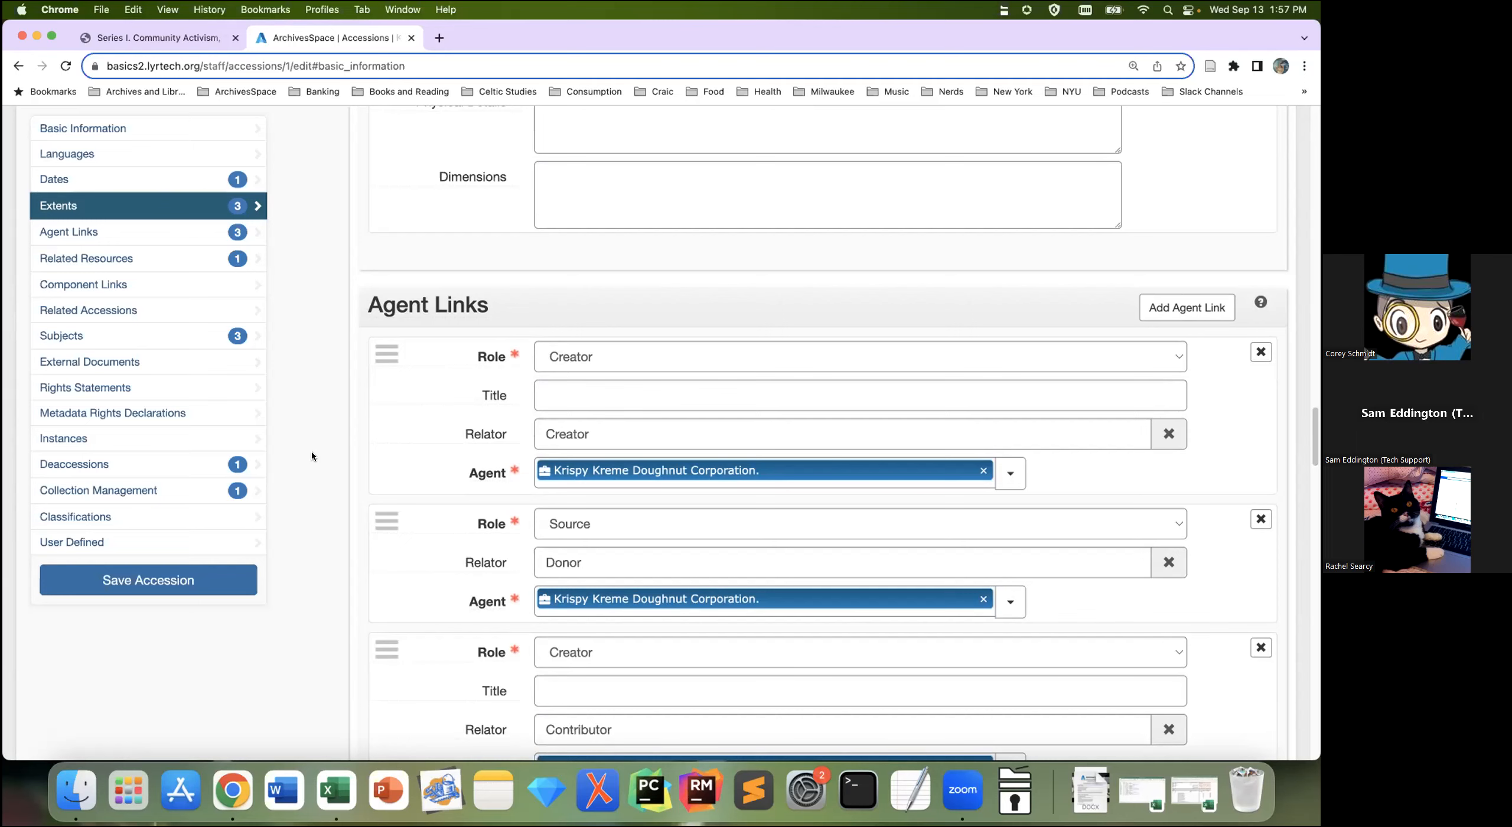
pyautogui.scroll(-6, 312, 454)
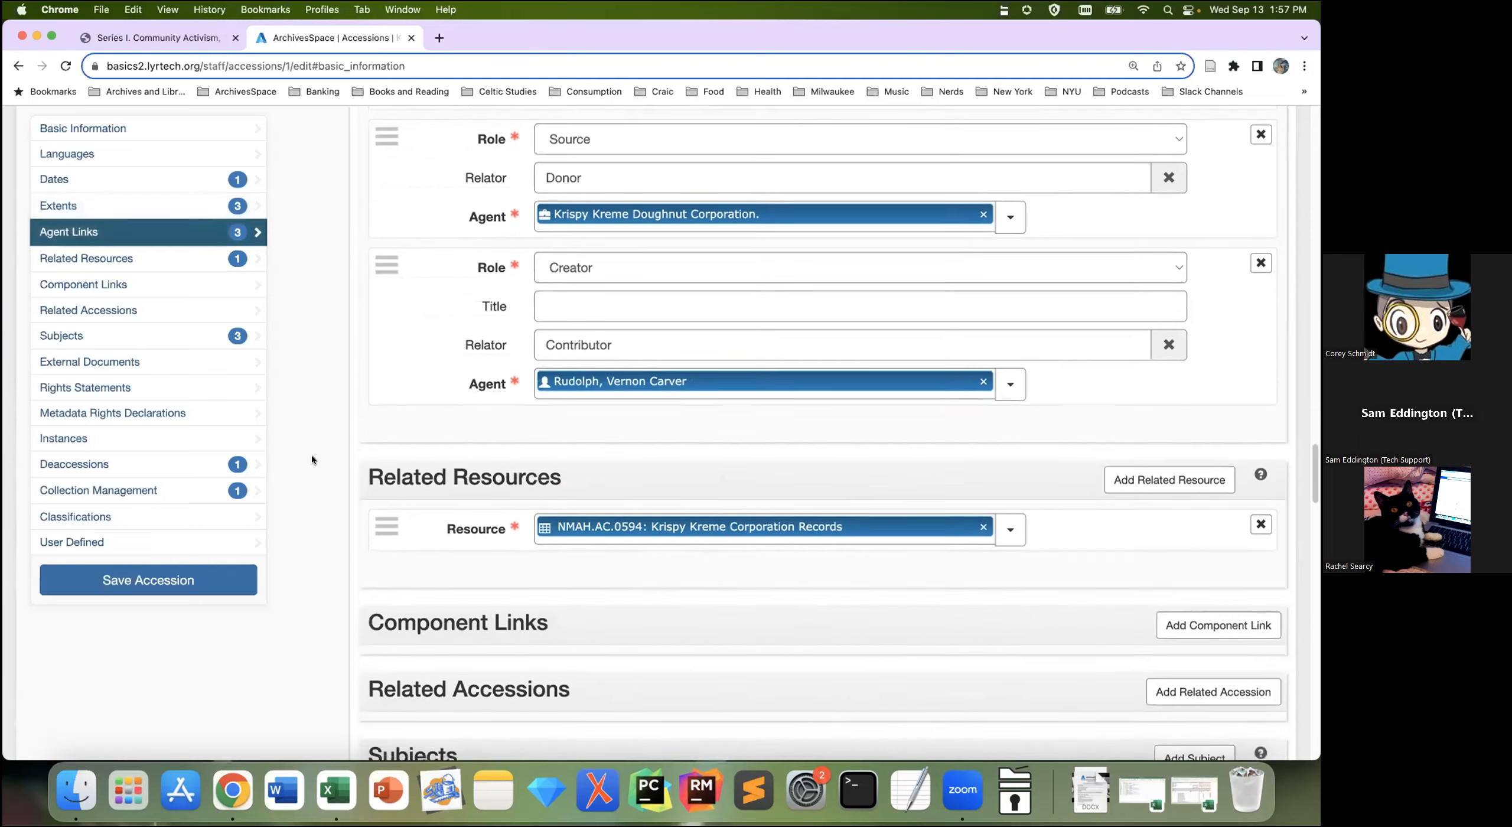
pyautogui.scroll(-4, 312, 455)
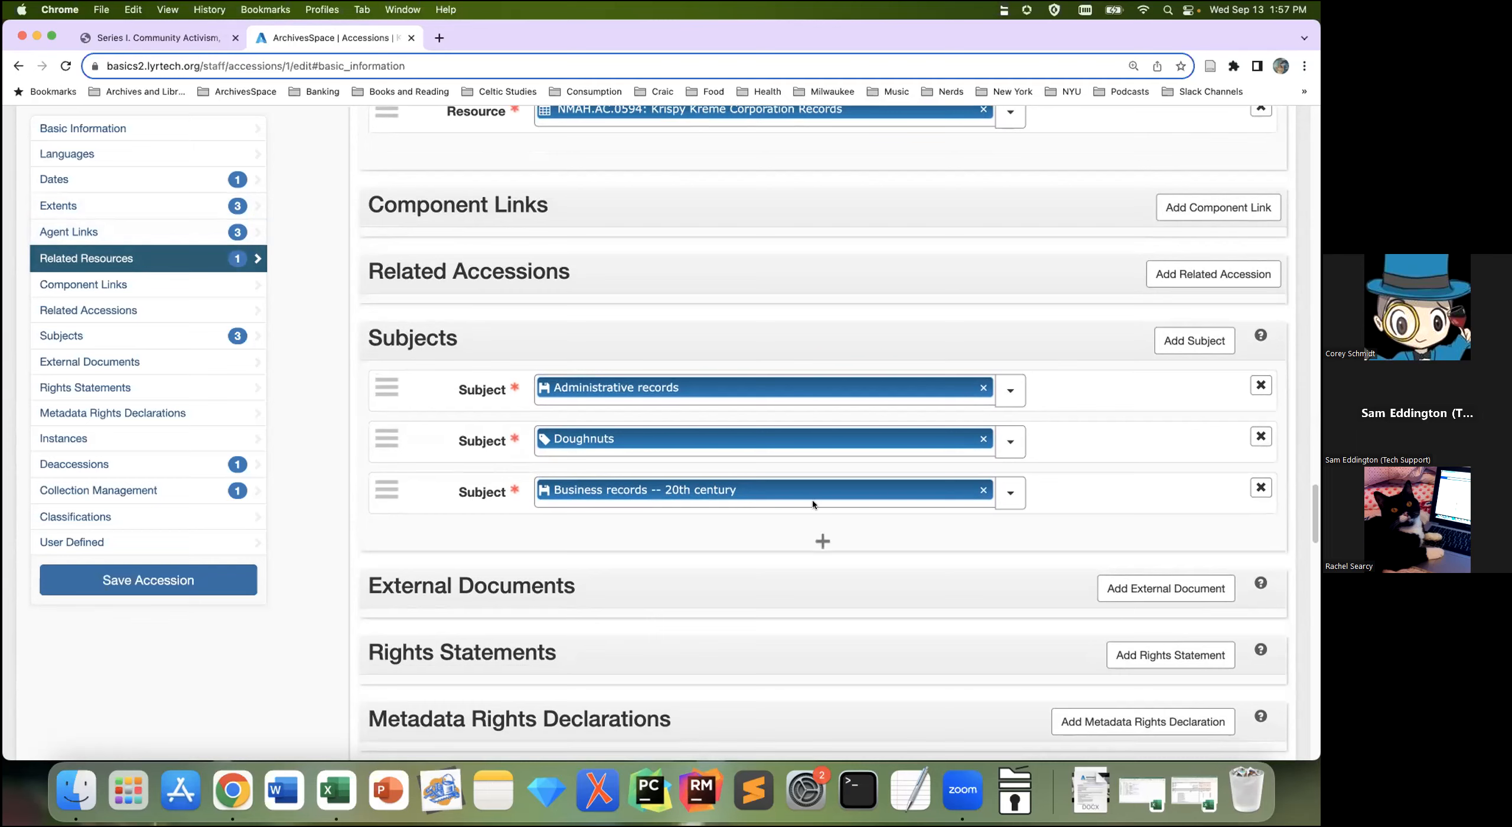
pyautogui.scroll(-2, 833, 490)
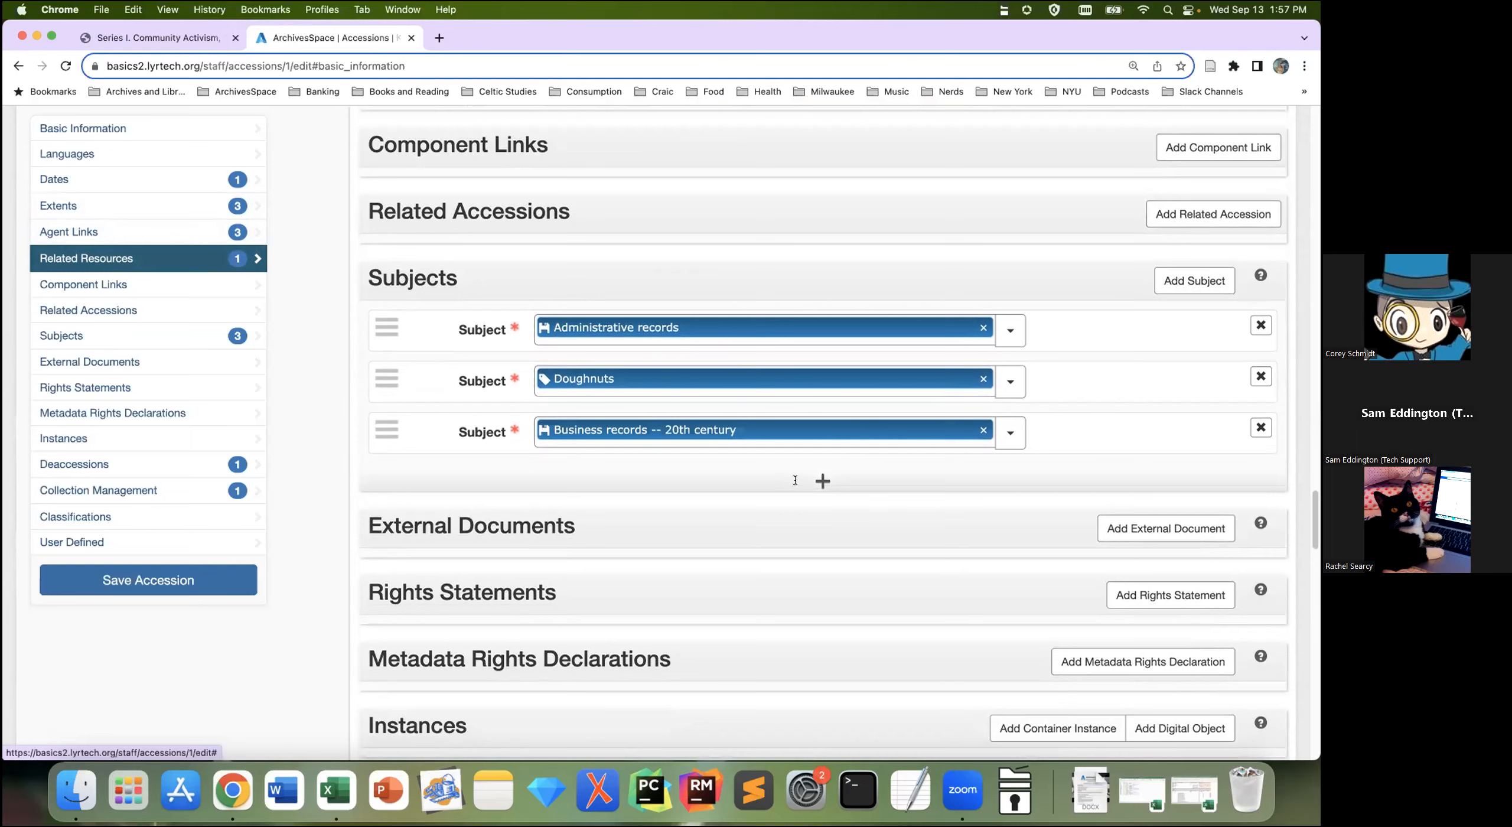
# Step: Add a new subject row, search 'art', and pick 'Art -- exhibitions'
pyautogui.click(823, 482)
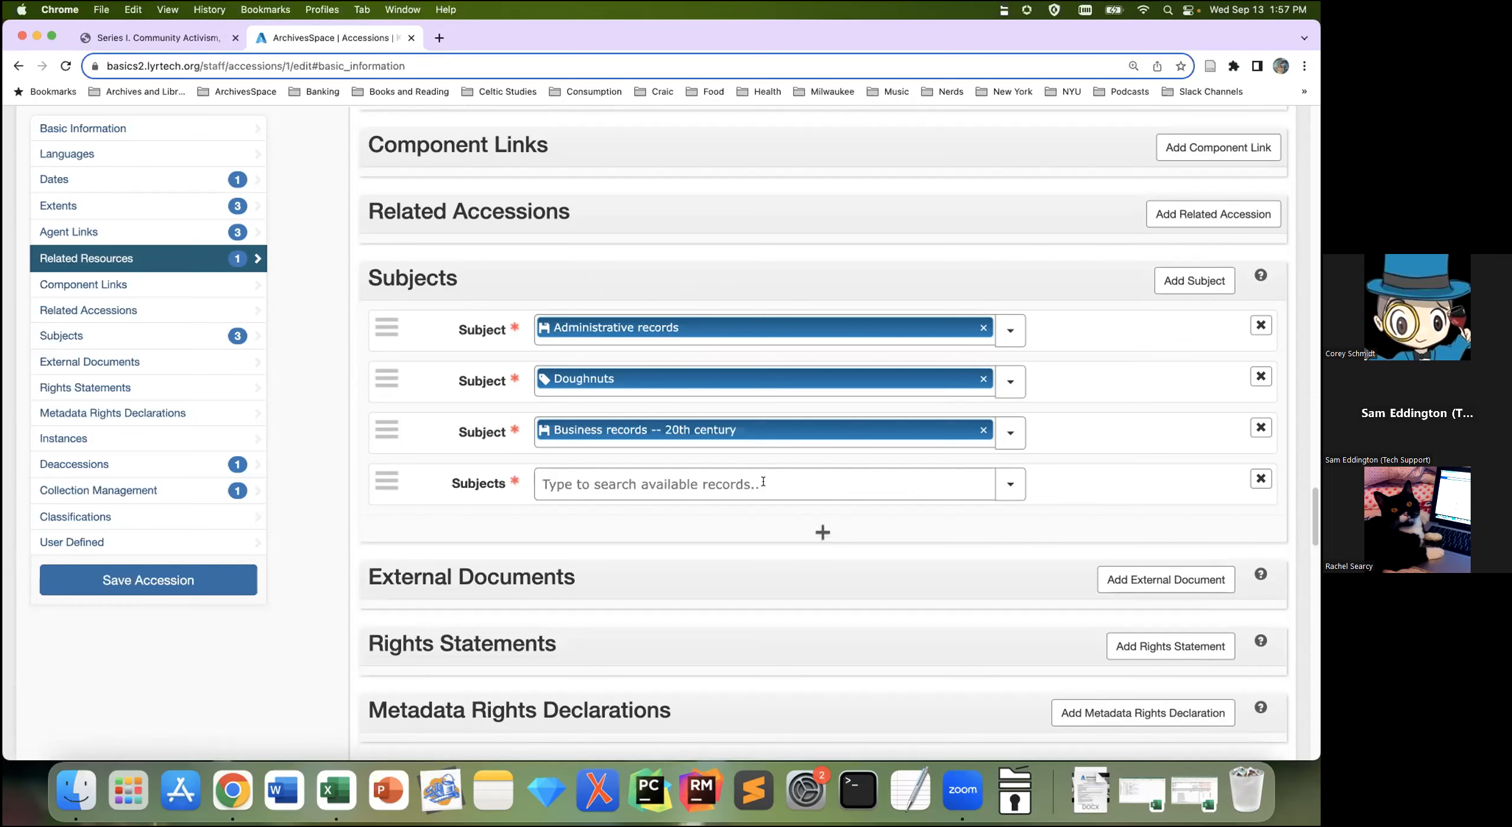
pyautogui.write('art')
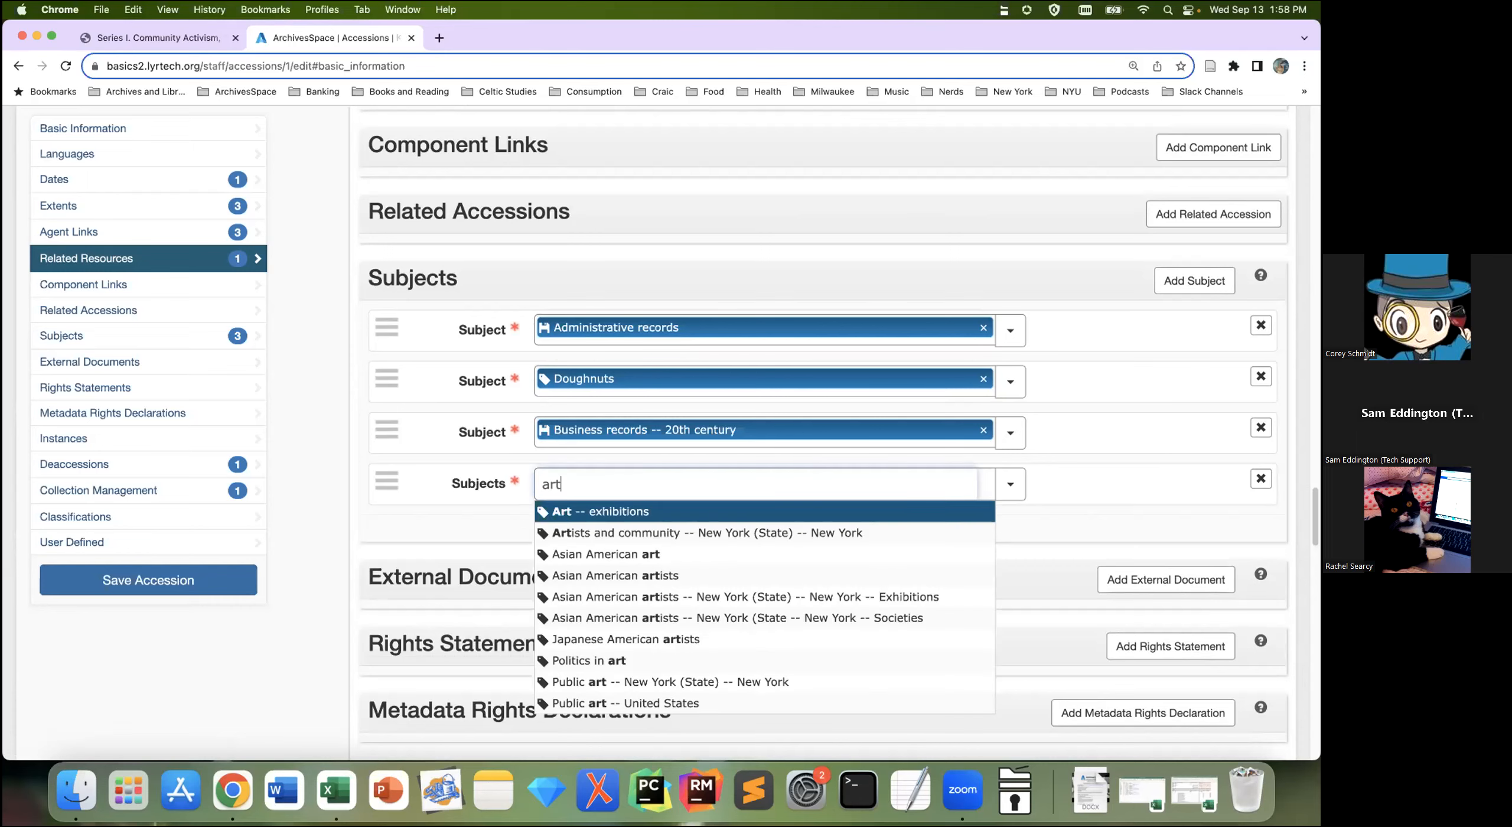
pyautogui.click(725, 511)
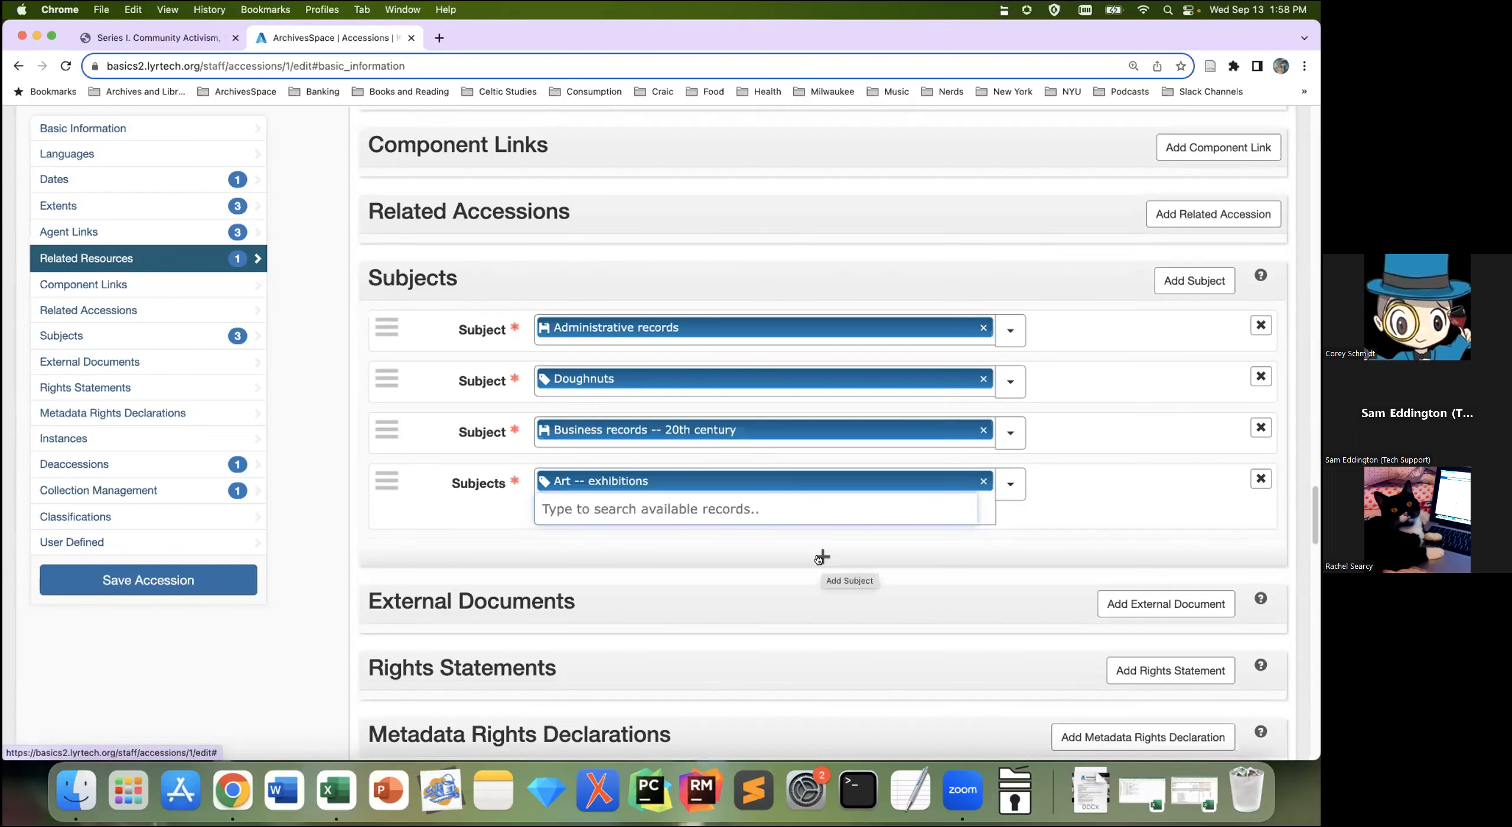
# Step: Add another subject row and link Socialism through the Browse list
pyautogui.click(821, 557)
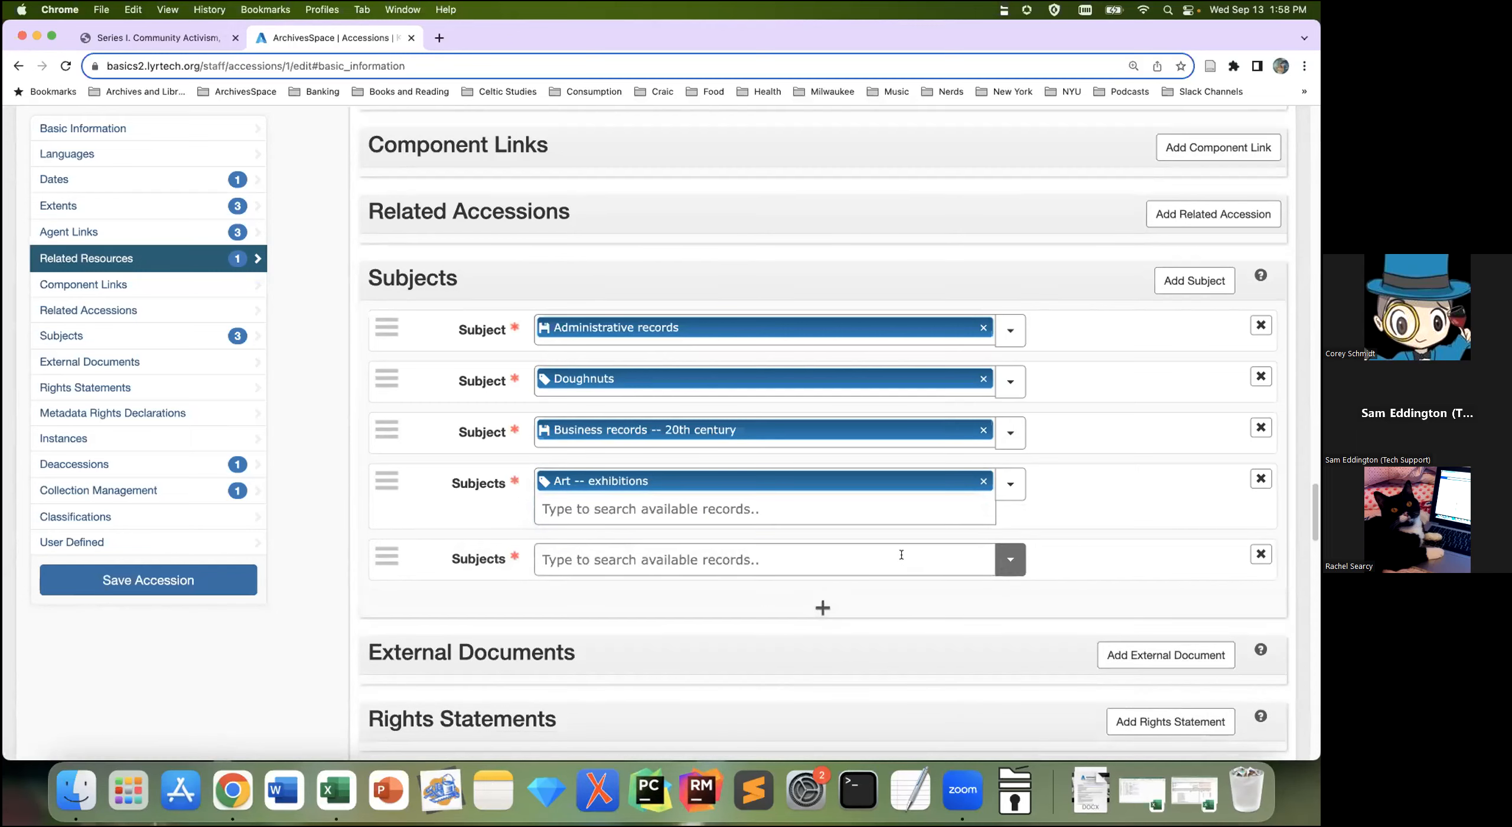
pyautogui.click(1004, 559)
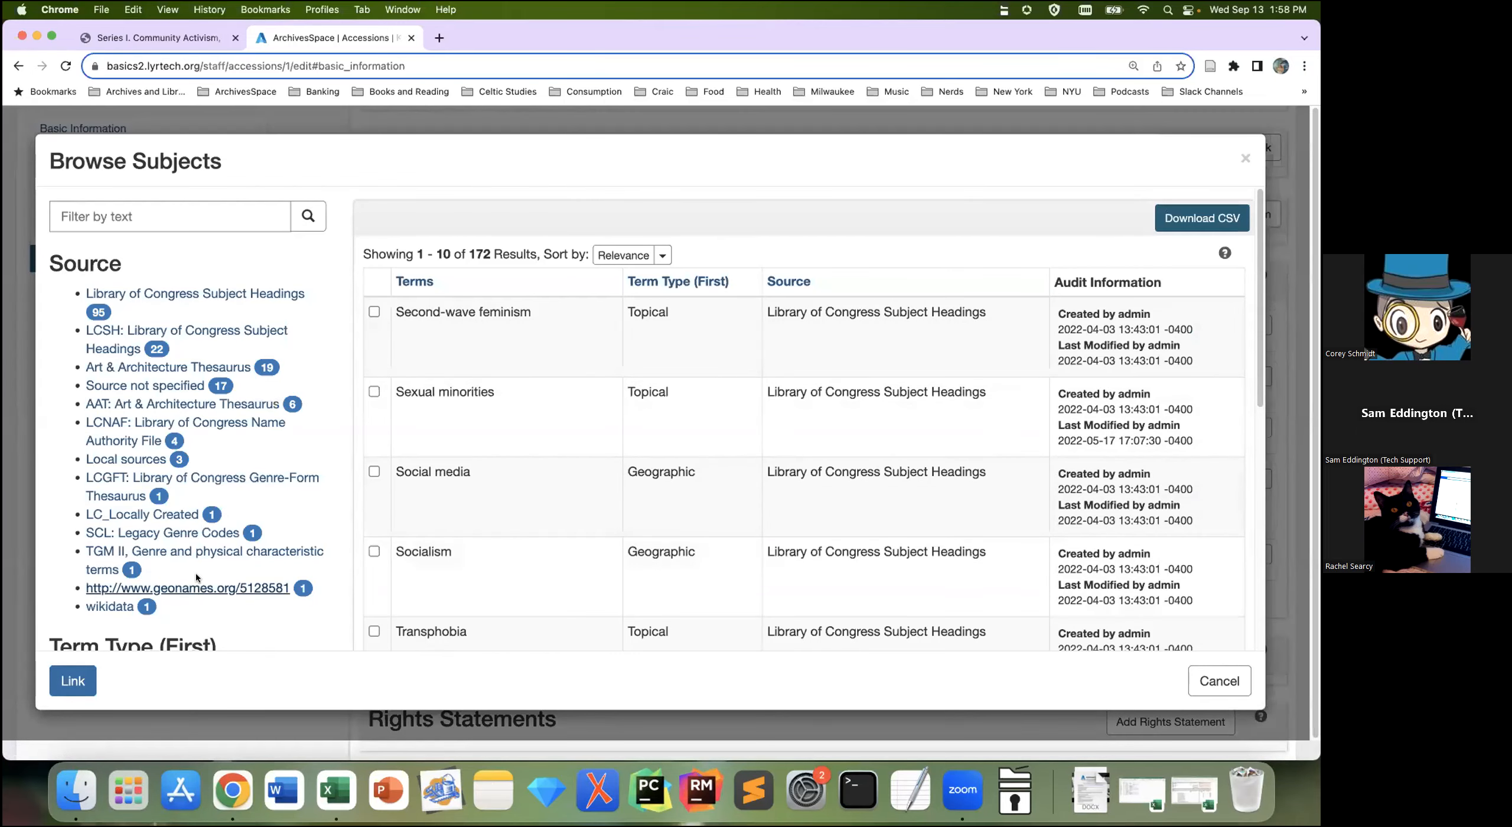
pyautogui.scroll(-1, 823, 358)
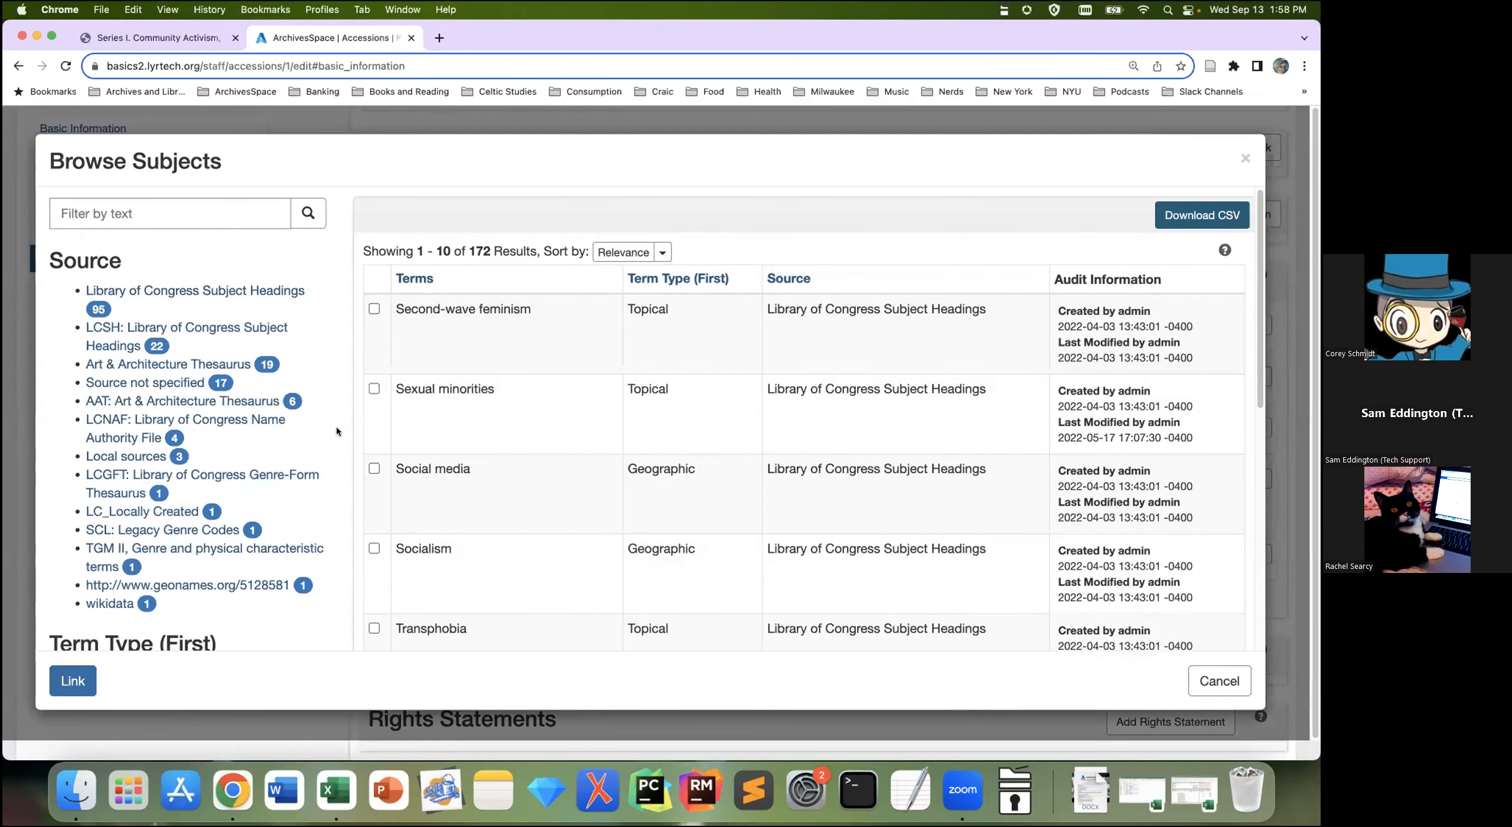
pyautogui.click(372, 549)
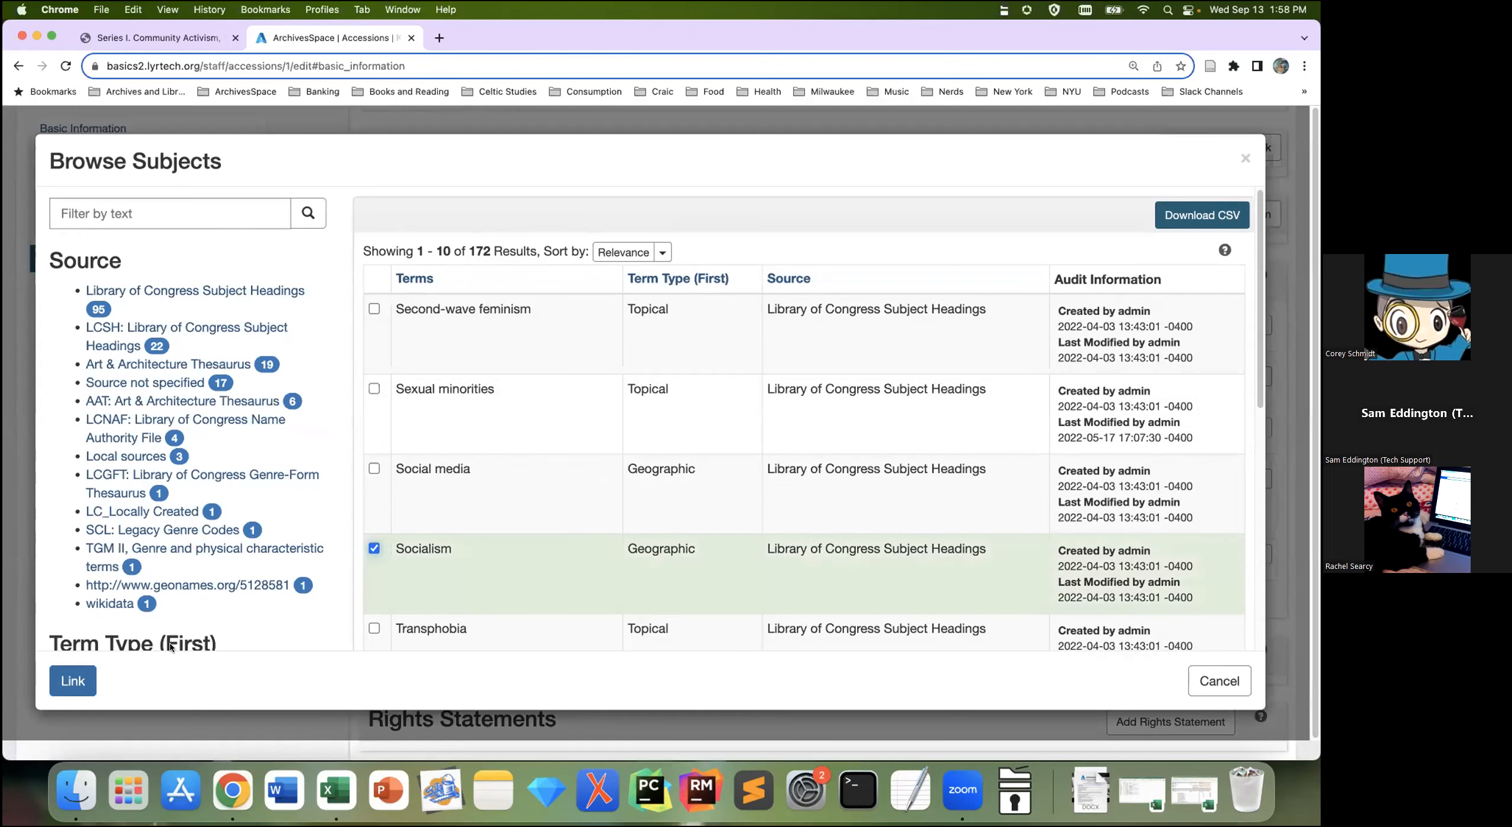
pyautogui.click(74, 682)
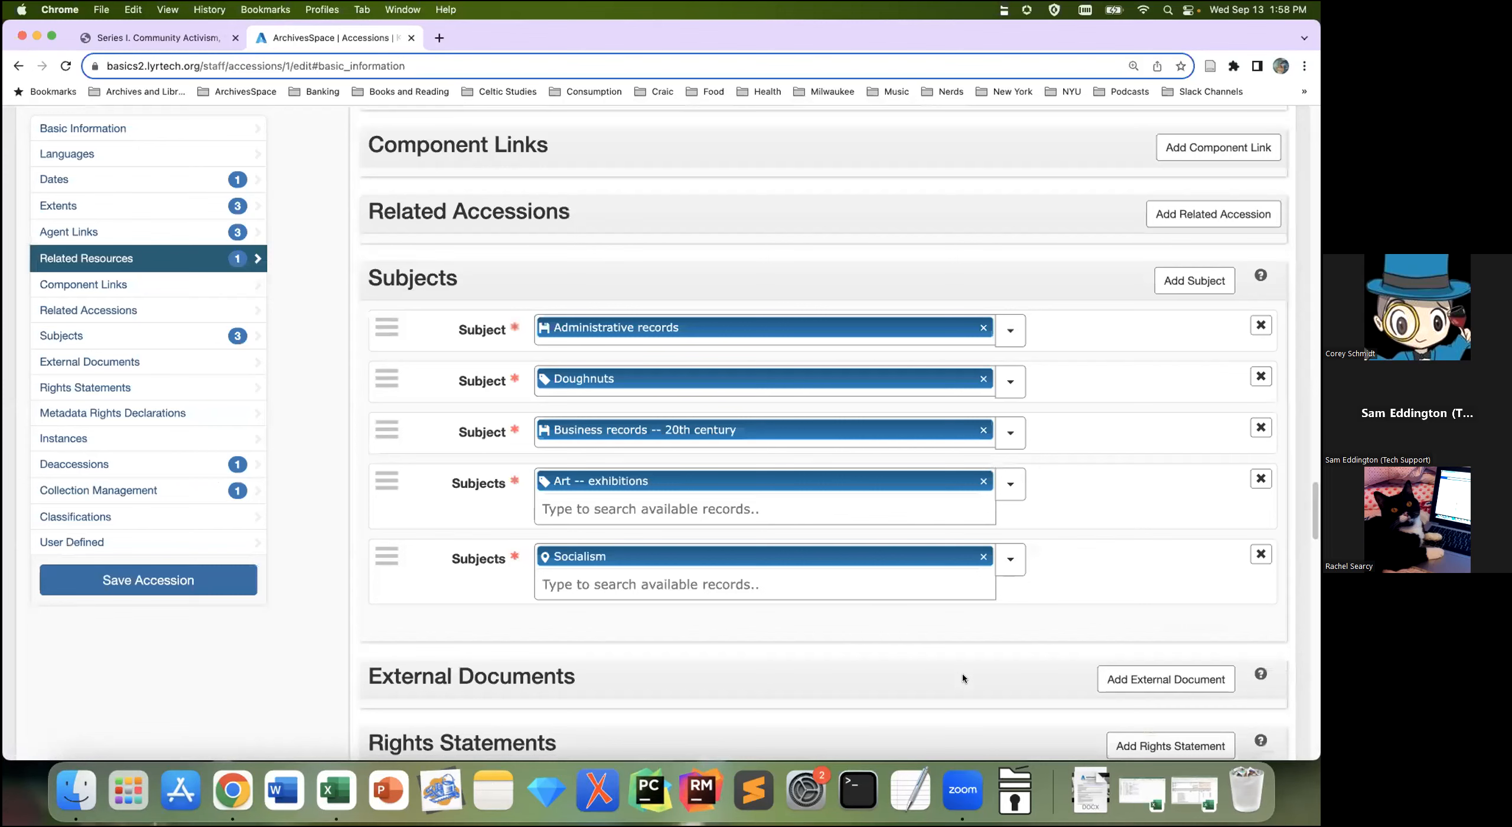
# Step: Remove the surplus empty subject row and save the accession with Art -- exhibitions and Socialism
pyautogui.click(806, 631)
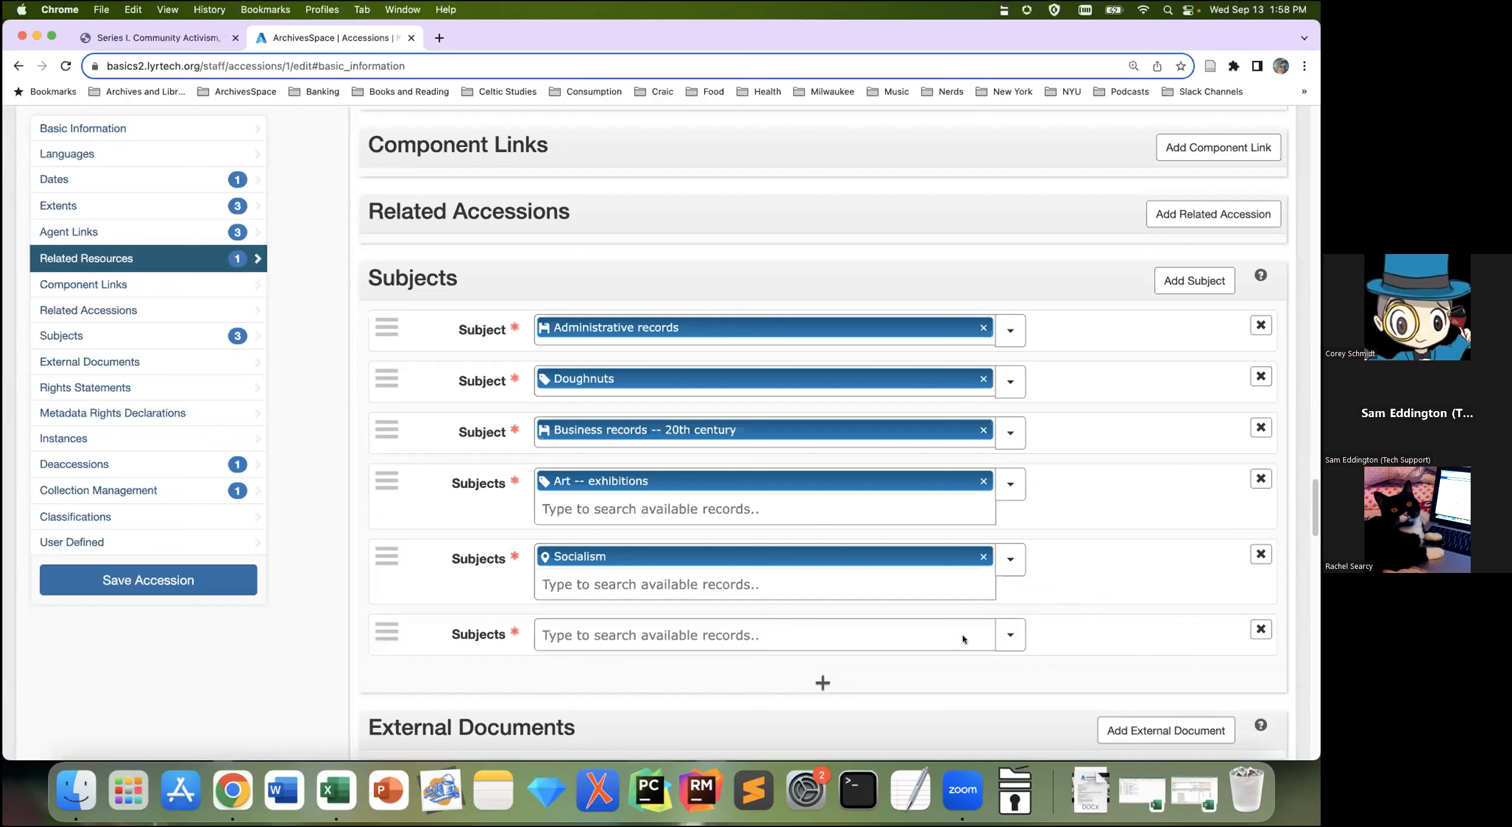
pyautogui.click(1016, 645)
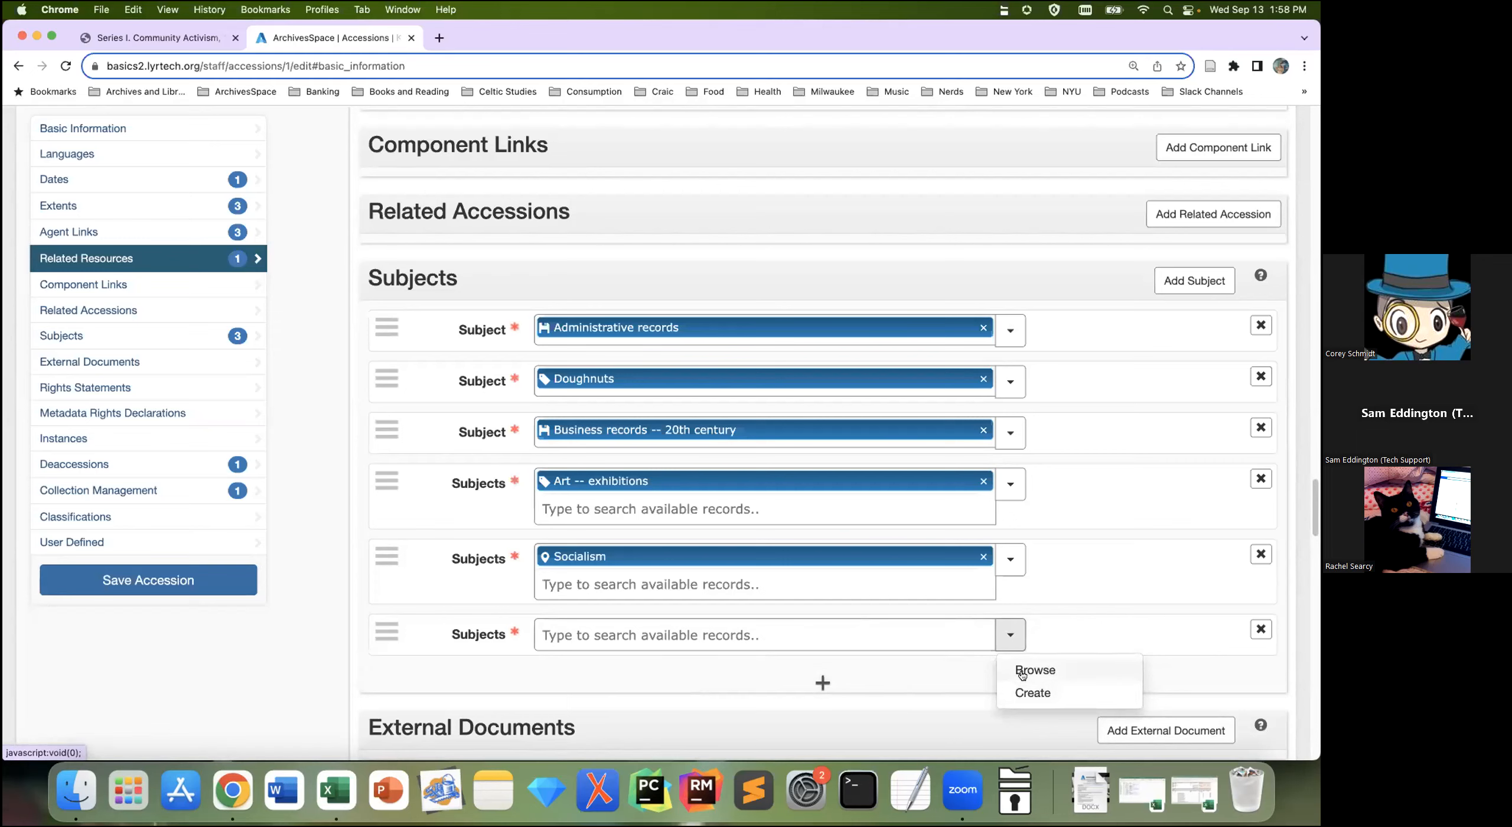
pyautogui.click(1258, 630)
pyautogui.click(1259, 630)
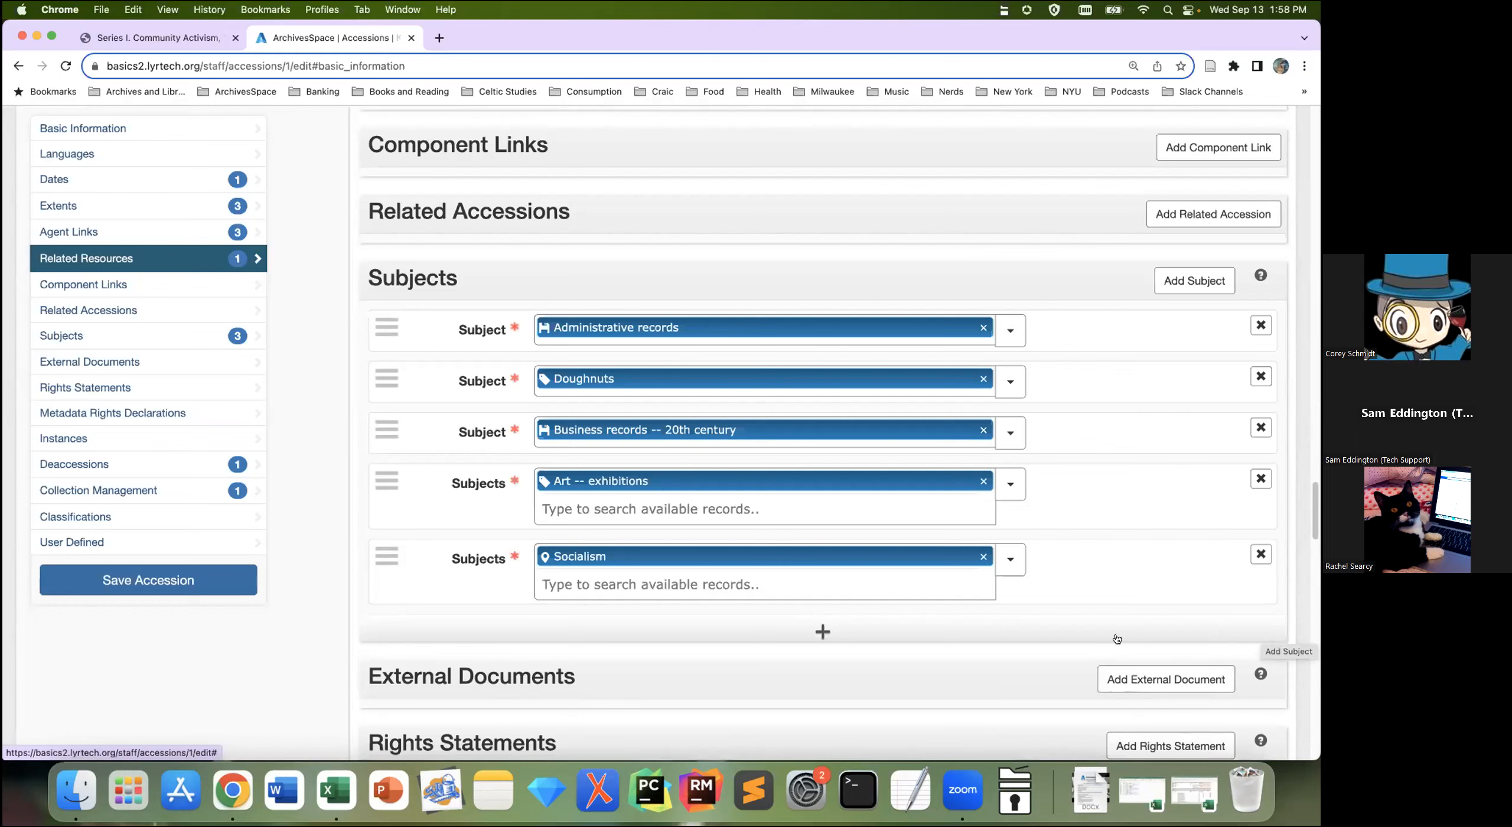
pyautogui.click(188, 580)
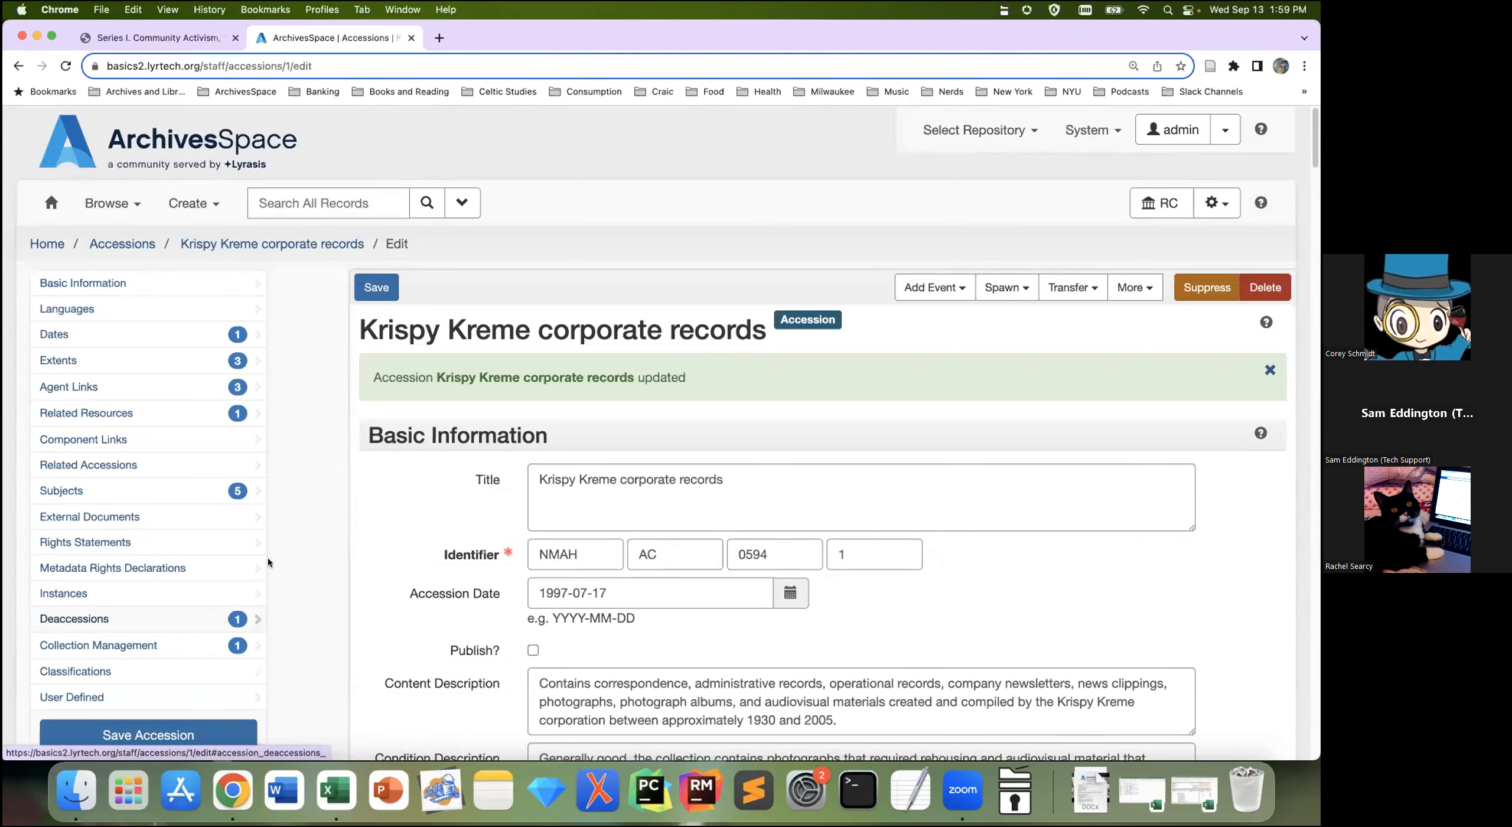
# Step: Browse Agent Links, Related Resources (NMAH.AC.0594 Krispy Kreme Corporation Records) and the five saved subjects
pyautogui.click(144, 413)
pyautogui.scroll(2, 468, 621)
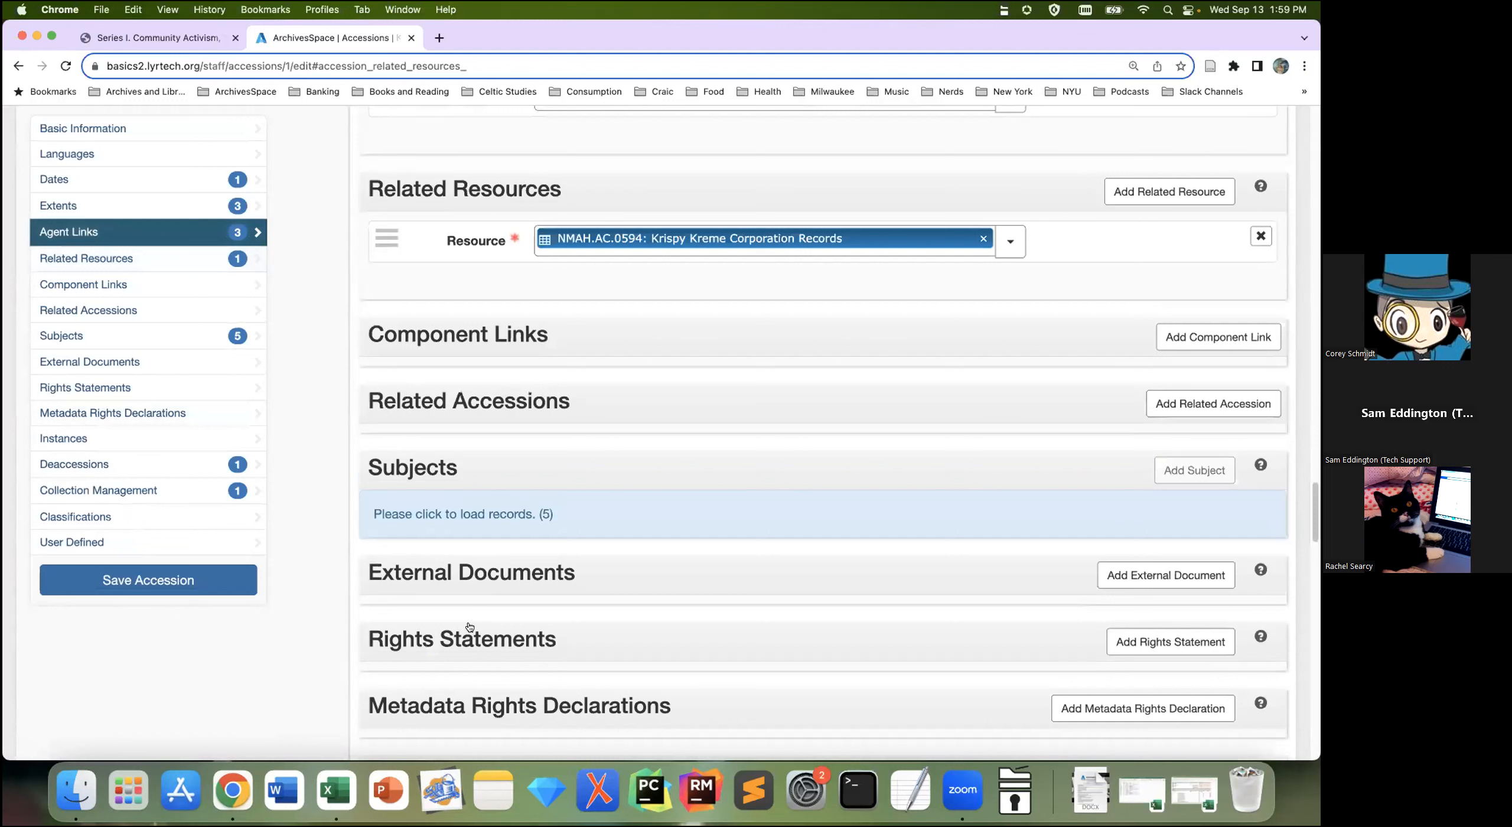
pyautogui.moveTo(470, 626)
pyautogui.scroll(5, 890, 466)
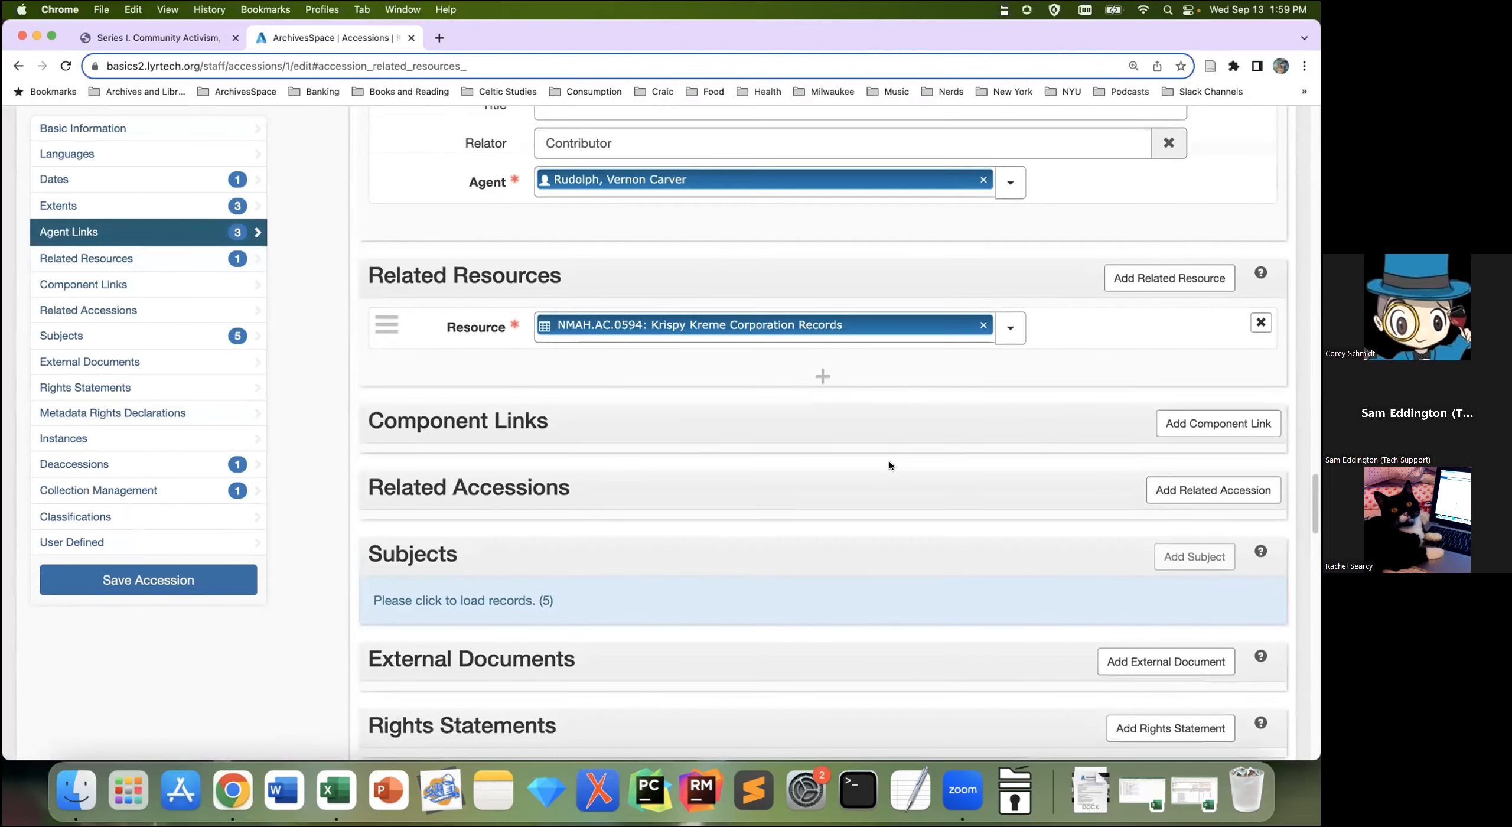
pyautogui.scroll(3, 889, 465)
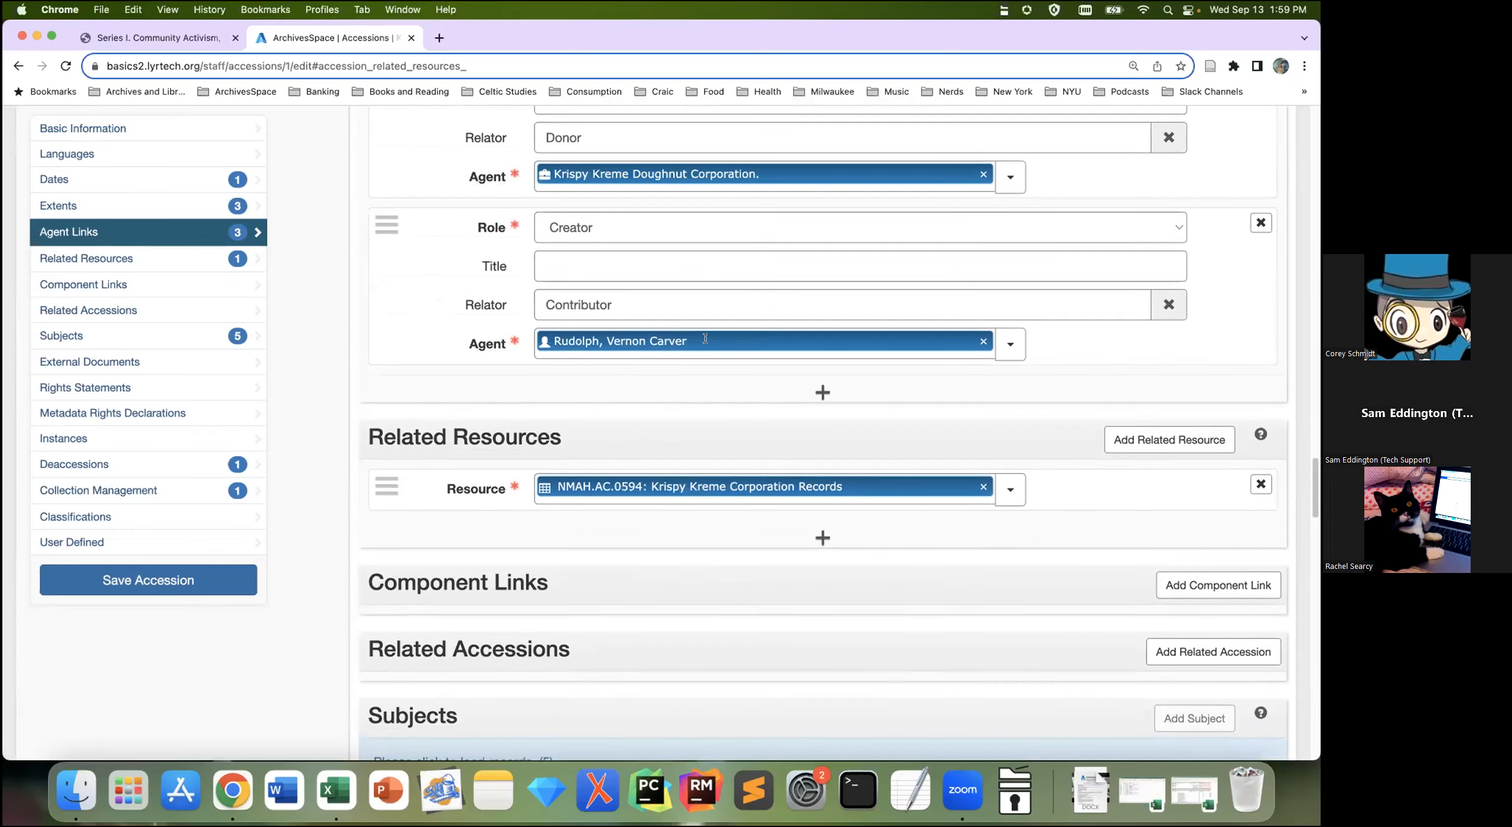
pyautogui.scroll(-5, 504, 579)
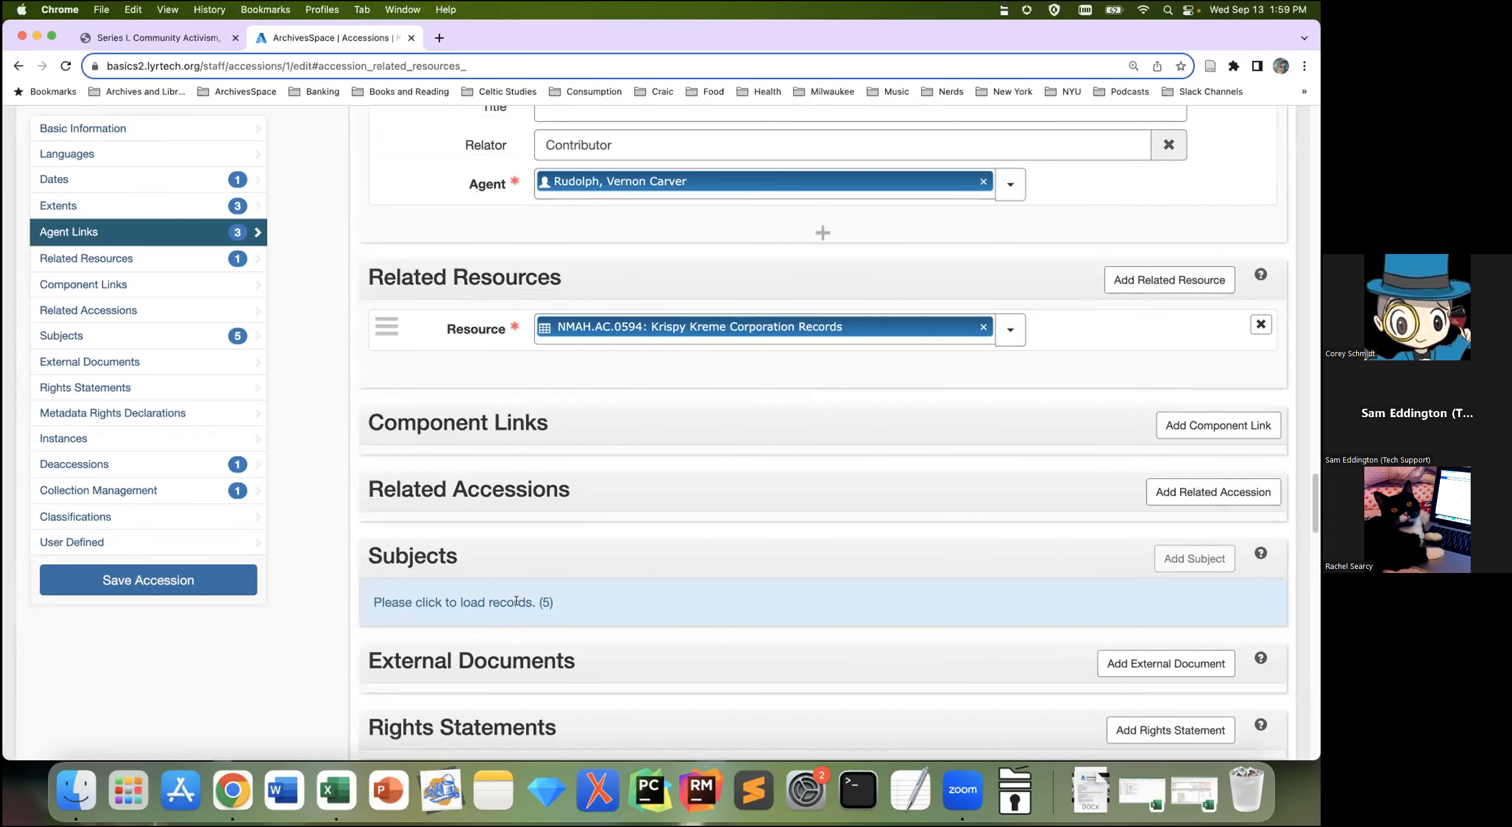
pyautogui.scroll(-3, 648, 558)
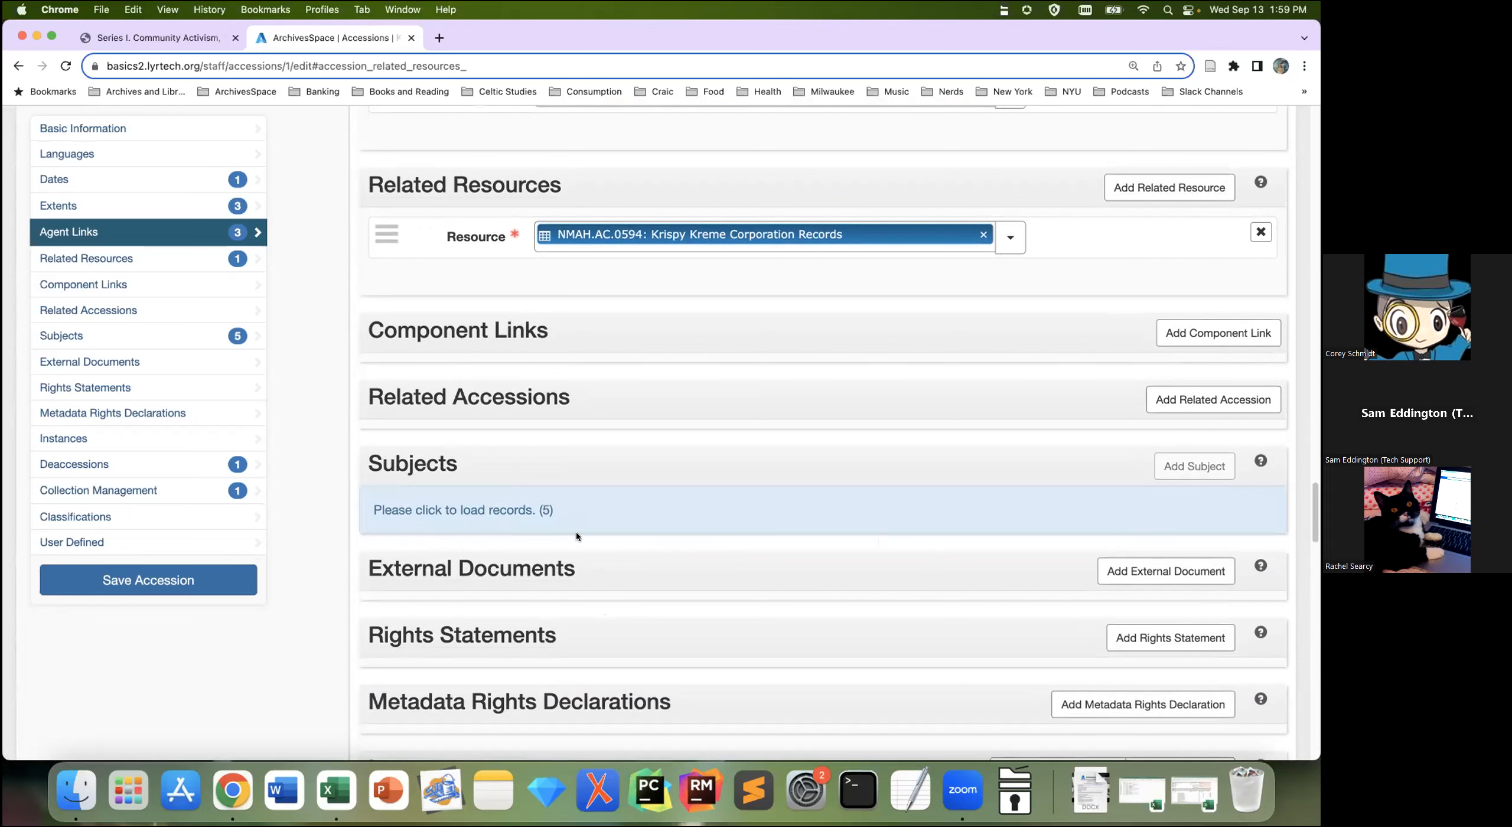
pyautogui.click(464, 508)
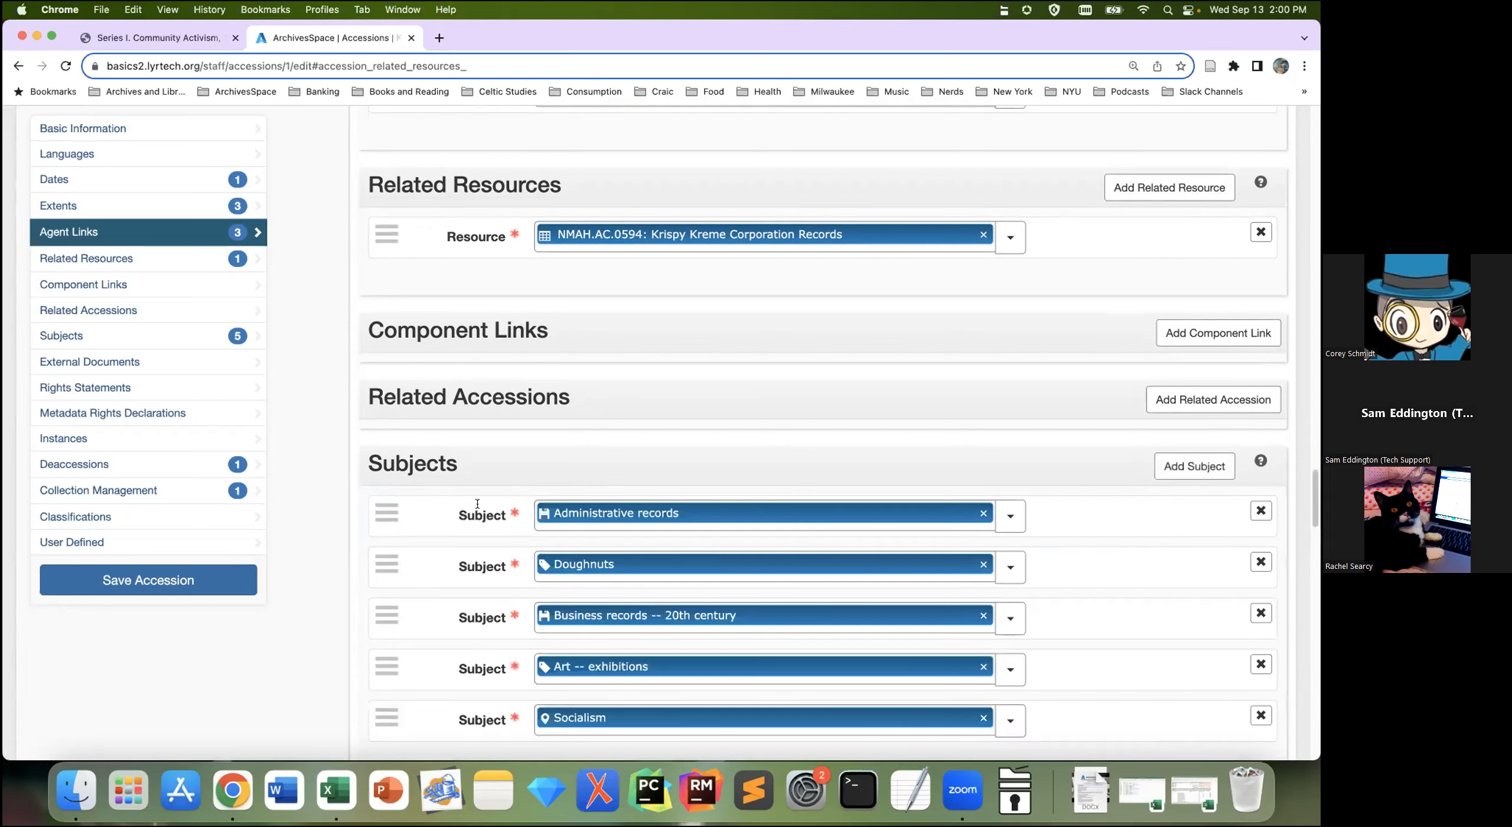
pyautogui.scroll(-3, 1051, 585)
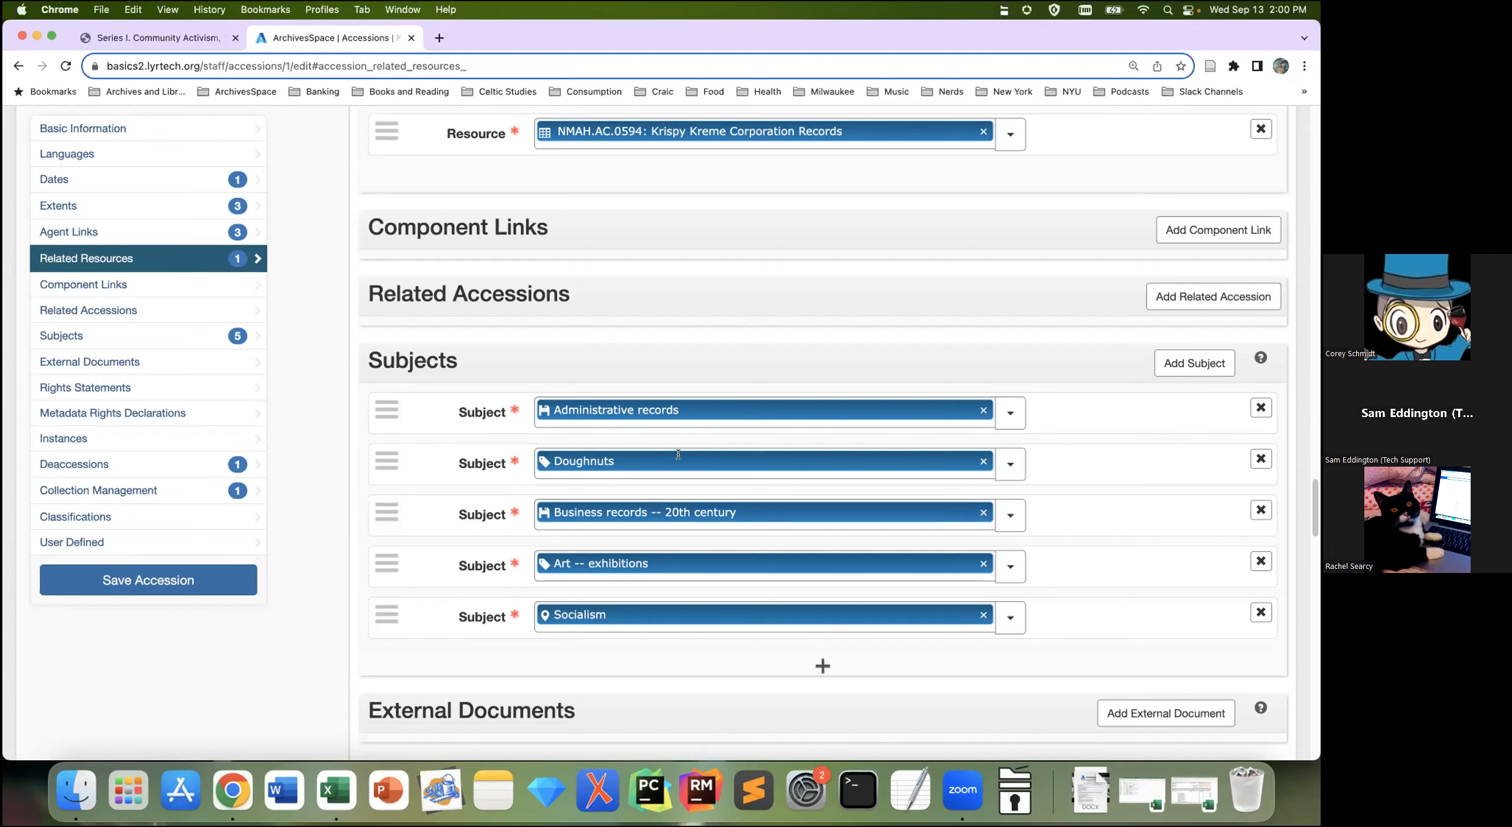
pyautogui.click(705, 459)
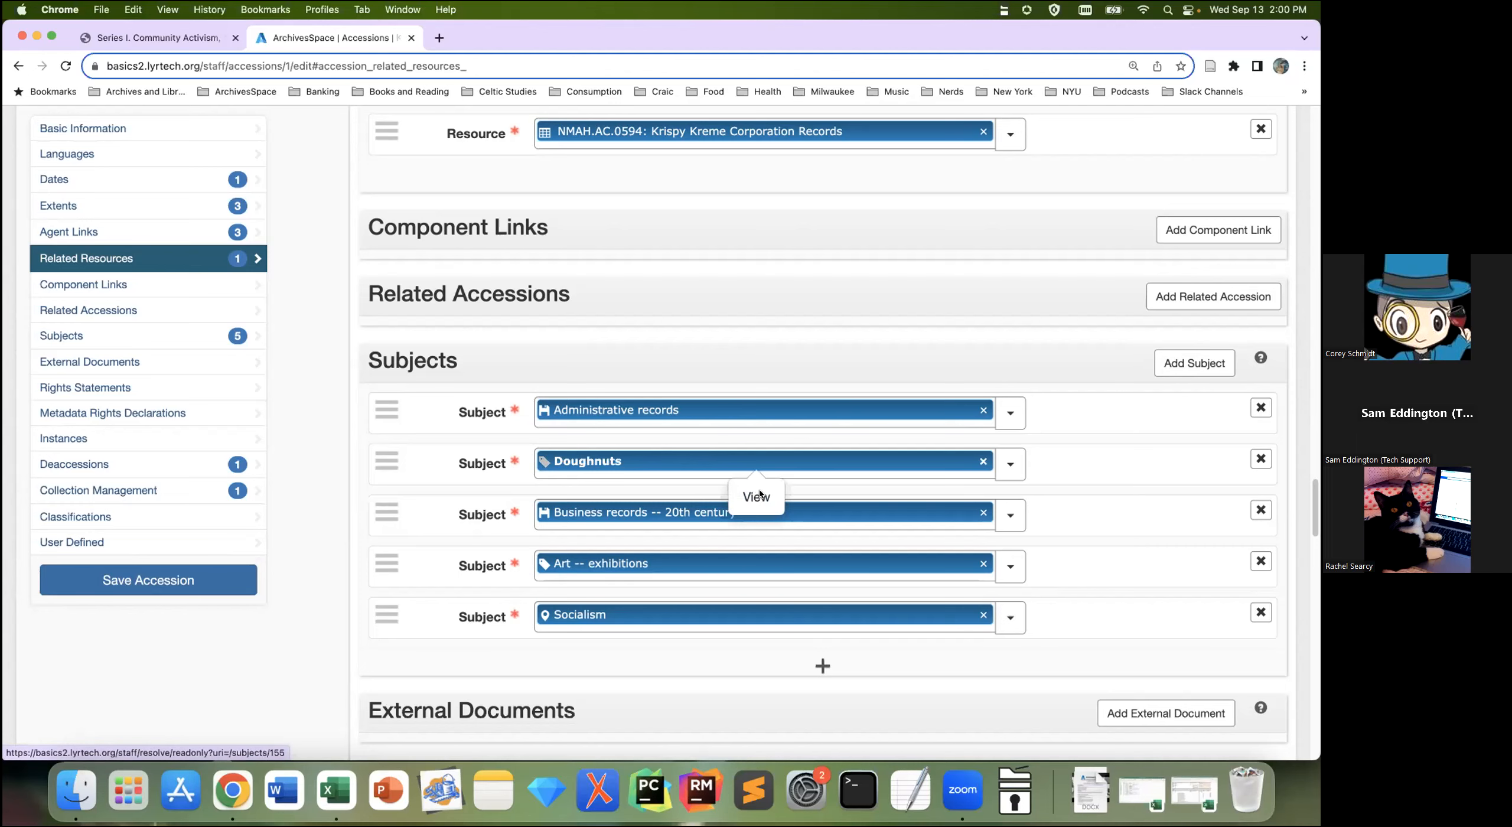
pyautogui.click(757, 496)
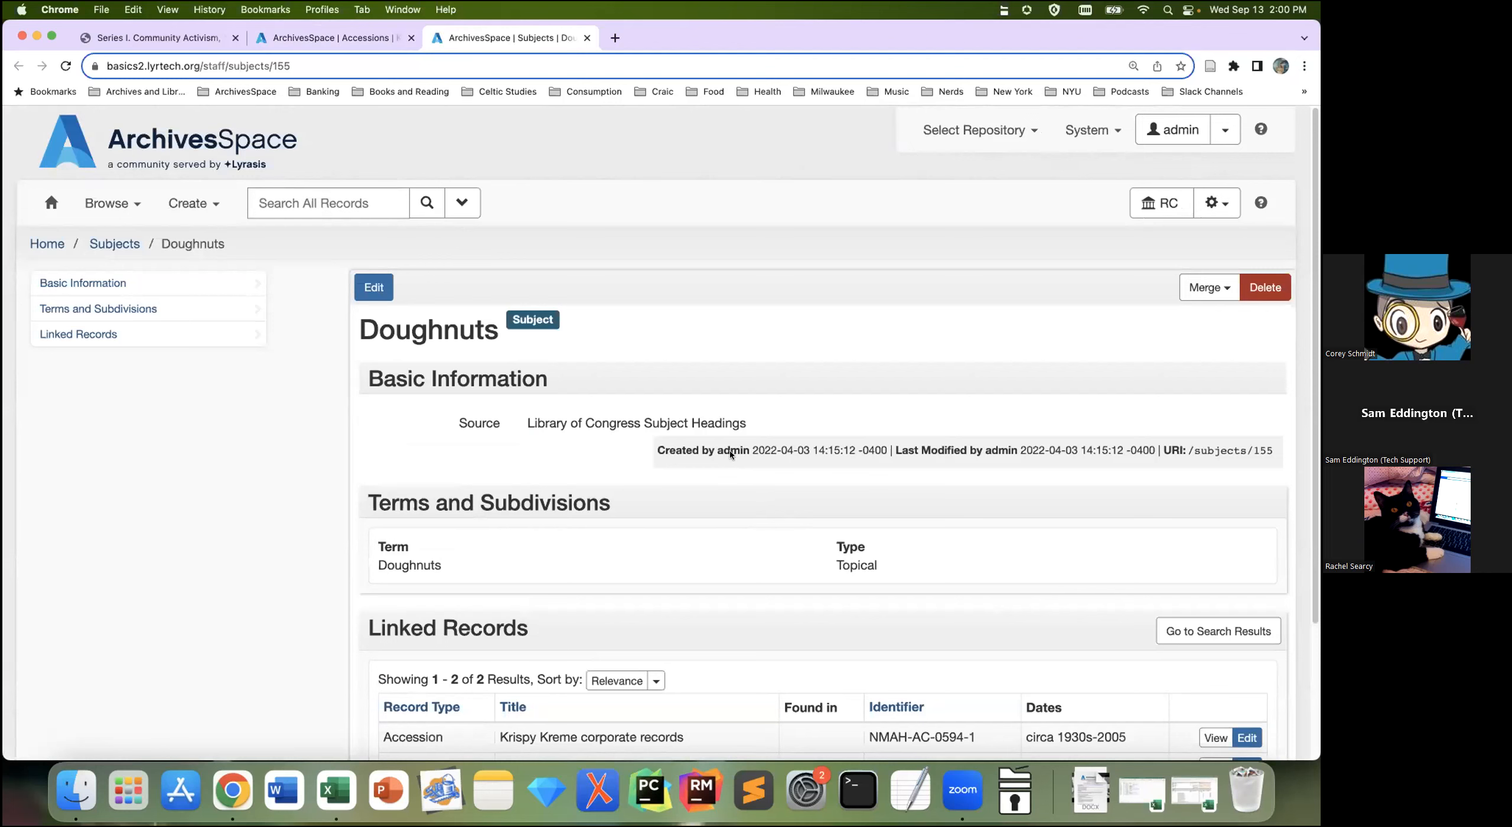
pyautogui.click(586, 37)
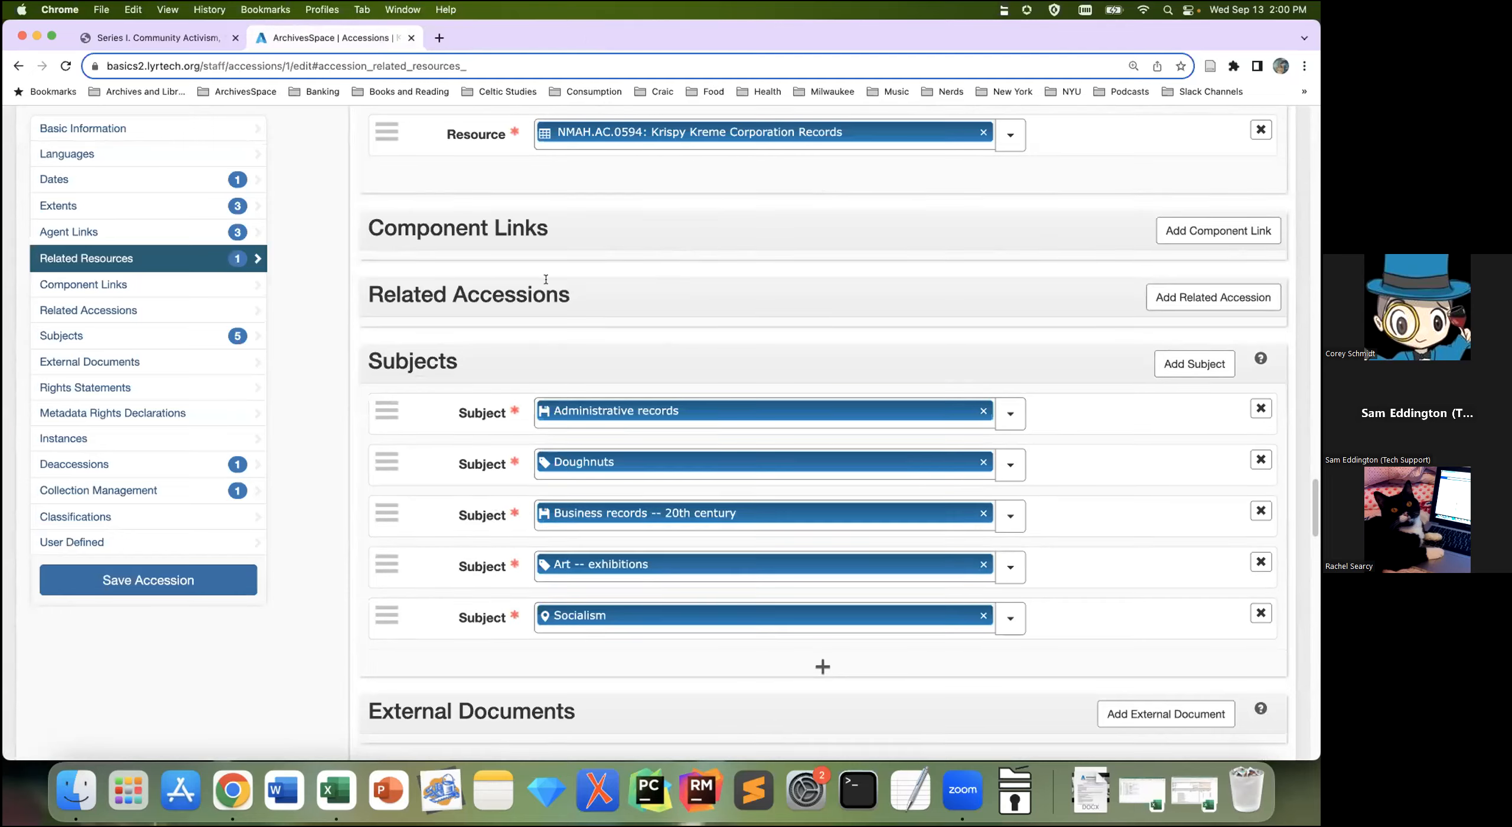
pyautogui.scroll(3, 626, 248)
# Step: Check the Krispy Kreme resource link, then scroll back to the top of Basic Information
pyautogui.click(694, 231)
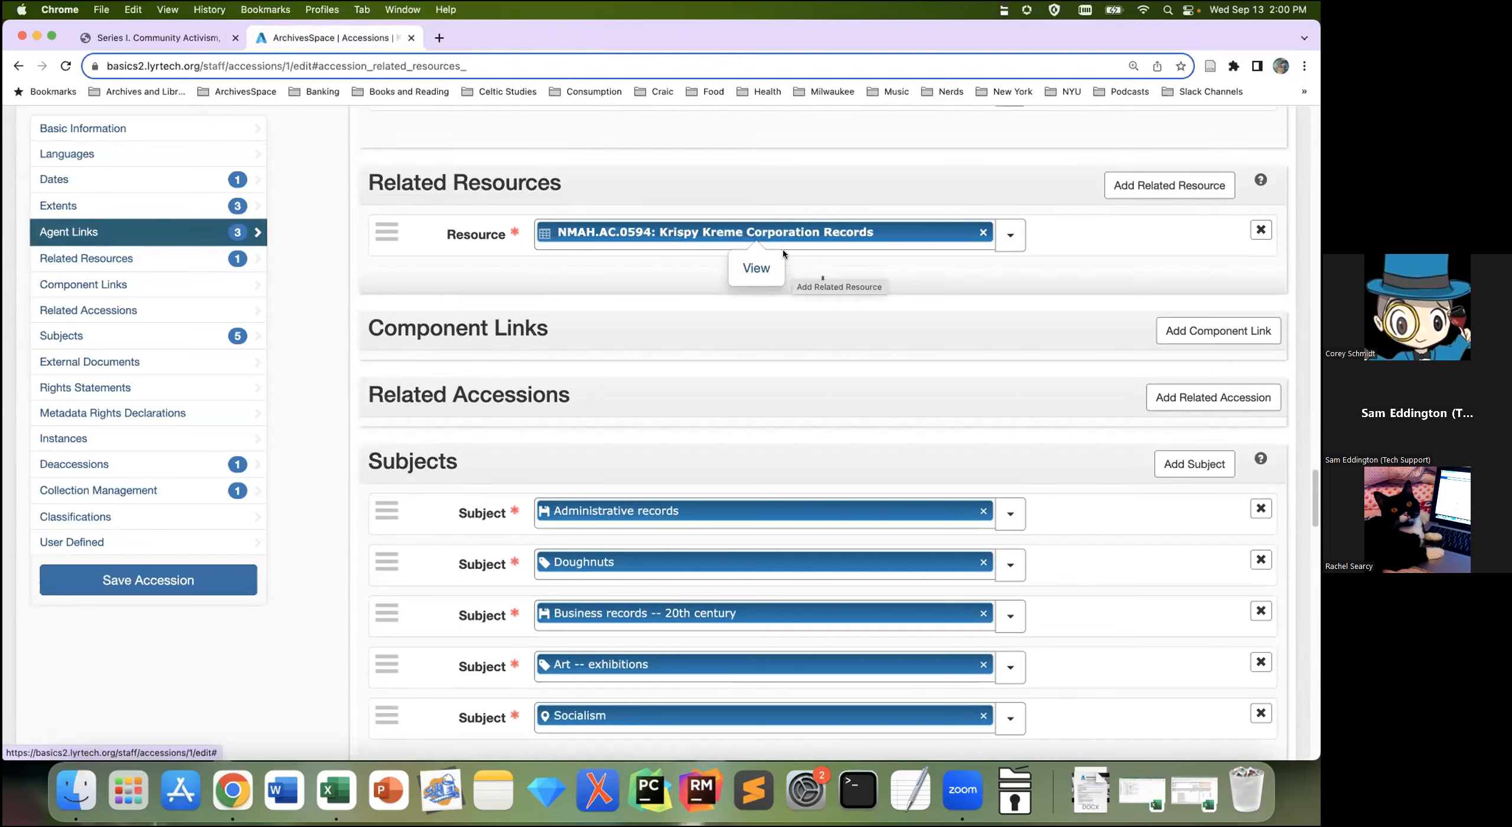
pyautogui.click(251, 130)
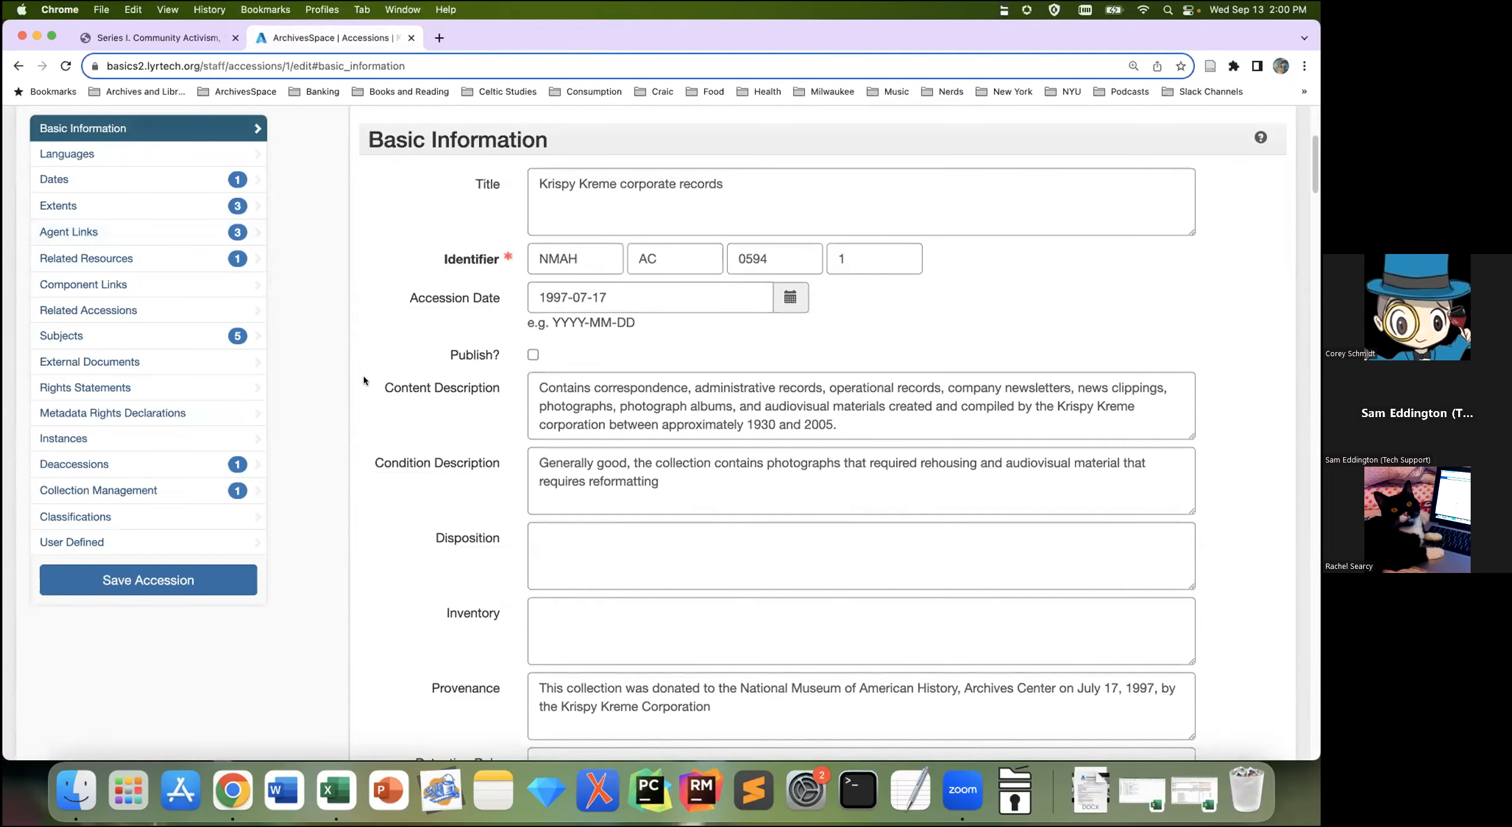
pyautogui.scroll(3, 364, 376)
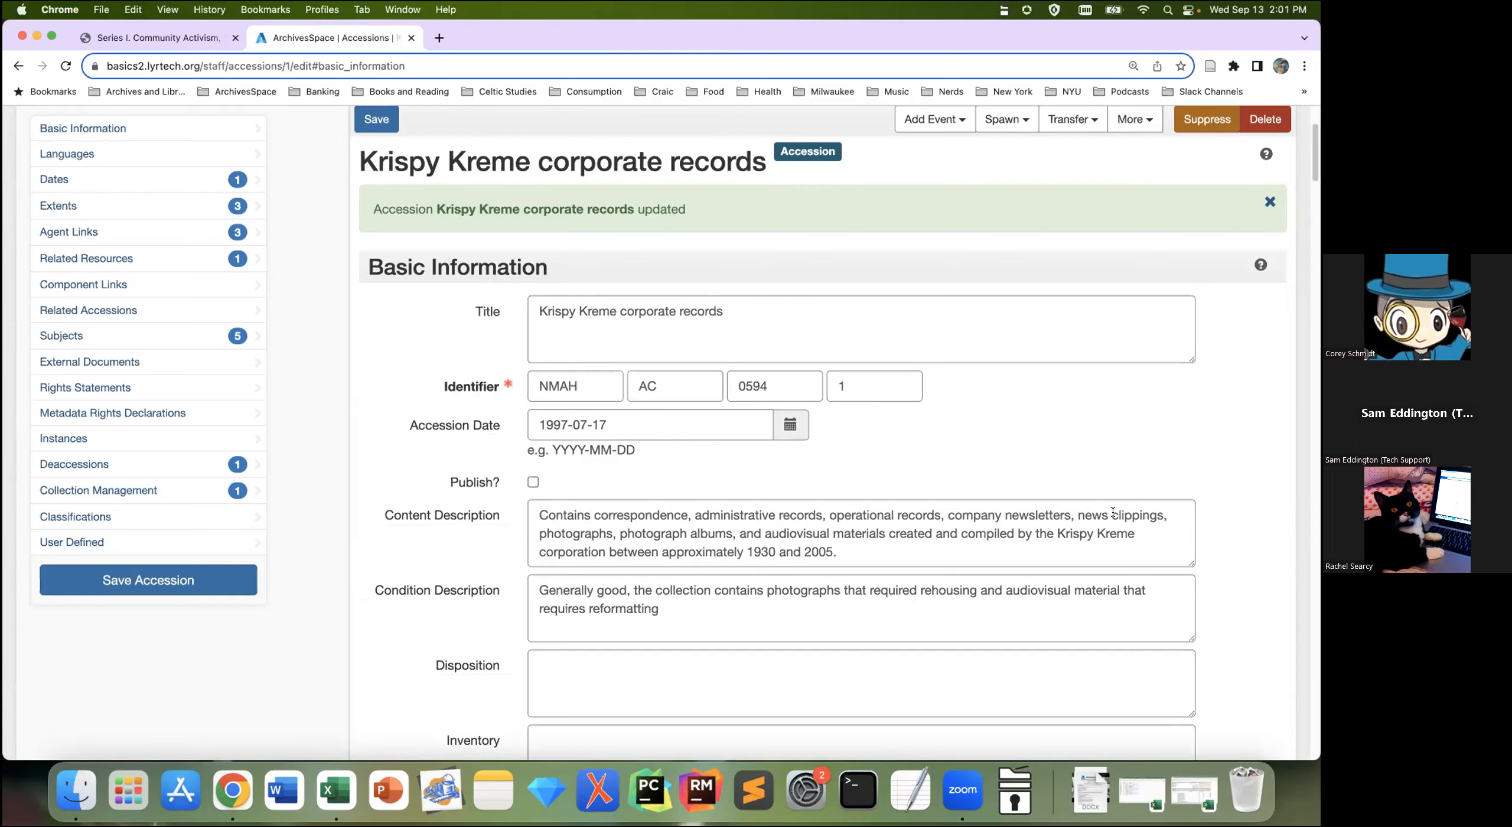
pyautogui.scroll(3, 1113, 512)
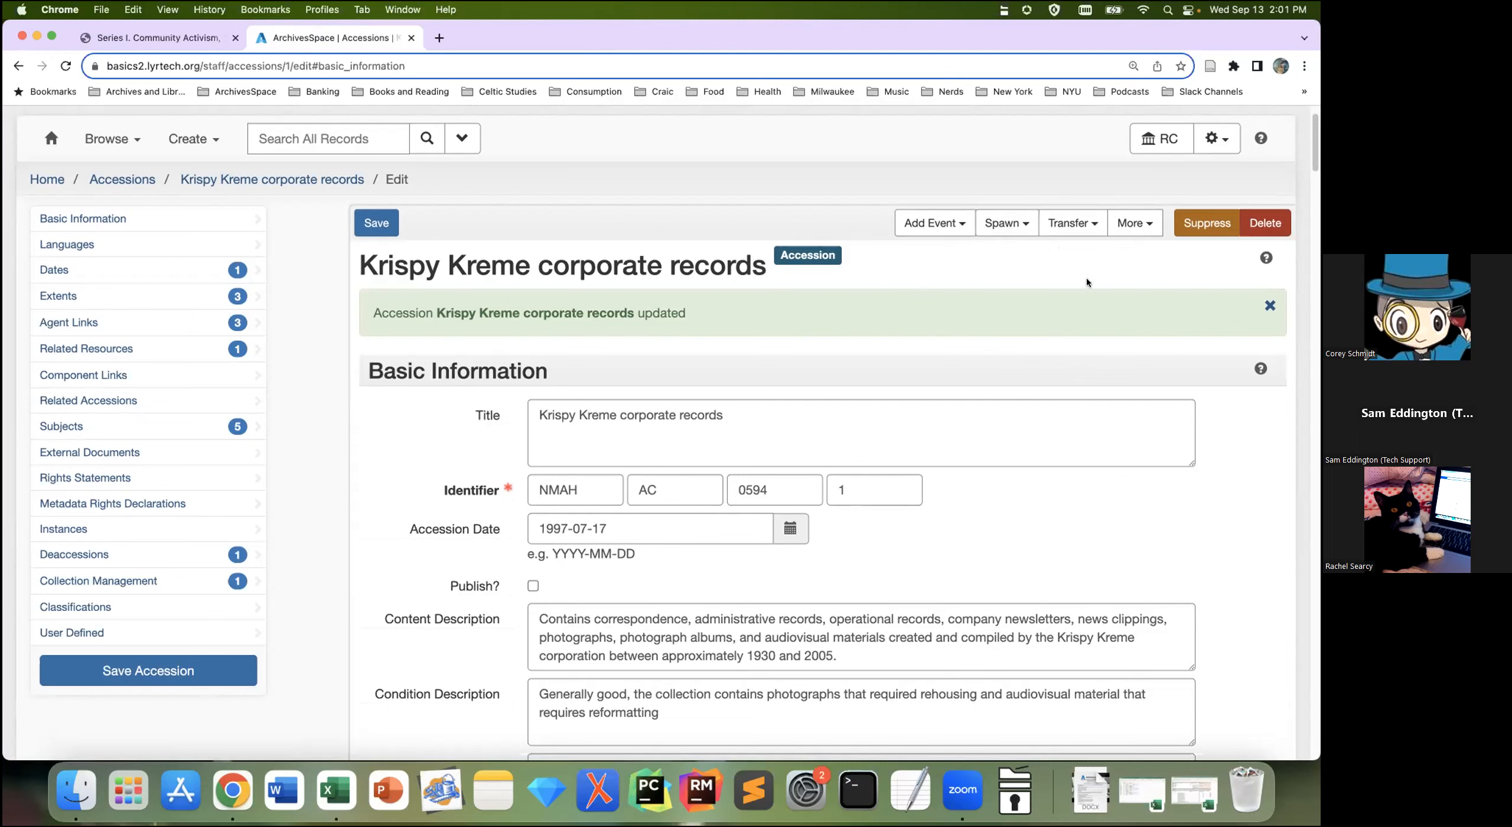
# Step: Show the Spawn menu's list of record types for the accession
pyautogui.click(1026, 227)
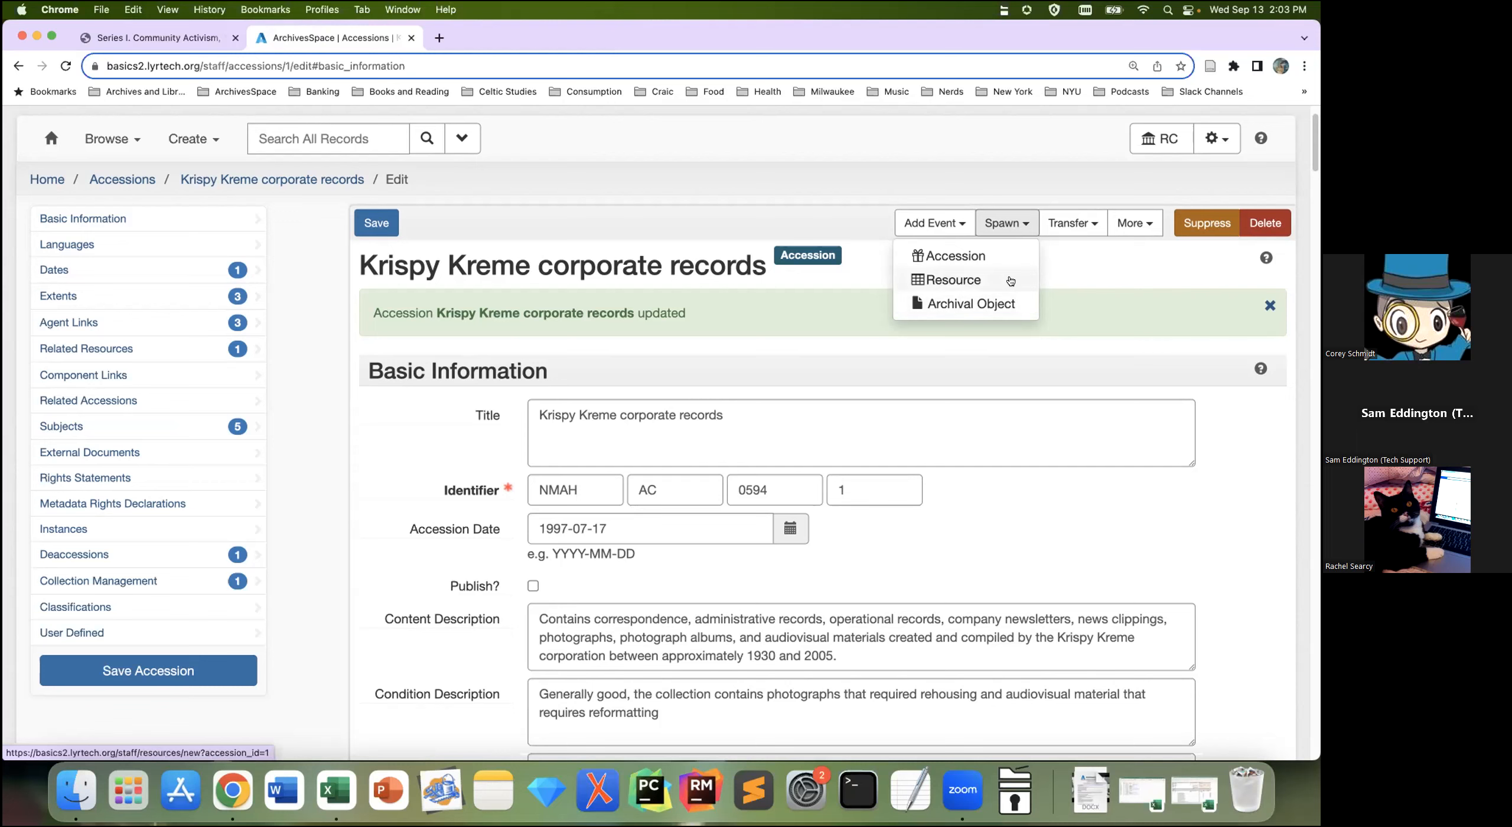
# Step: Dismiss the spawn choices and review the accession's dates and three extents (18 Cubic Feet, 500 Gigabytes, 84 videocassettes)
pyautogui.click(324, 457)
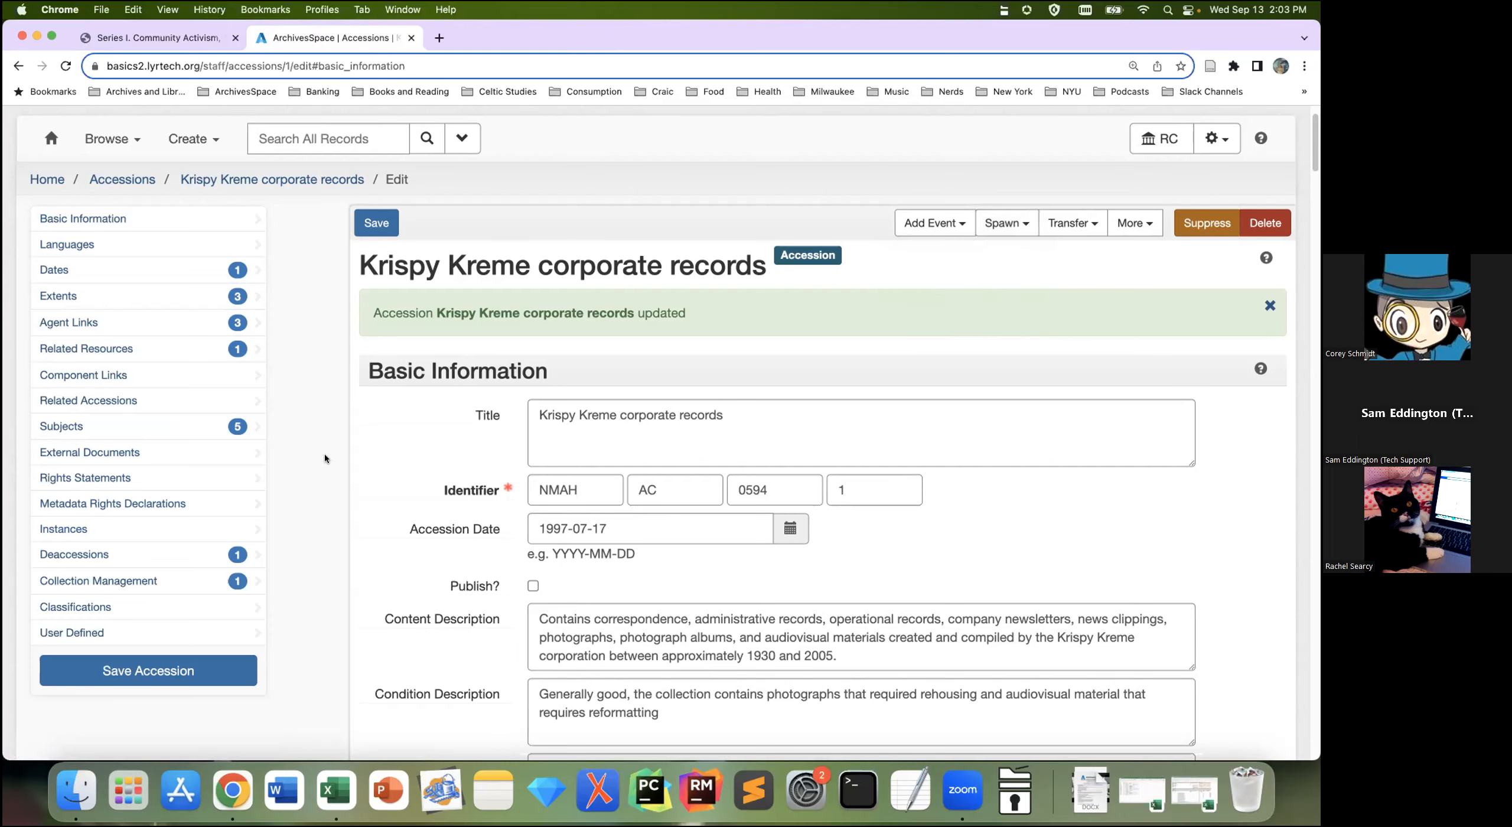
pyautogui.scroll(-3, 341, 465)
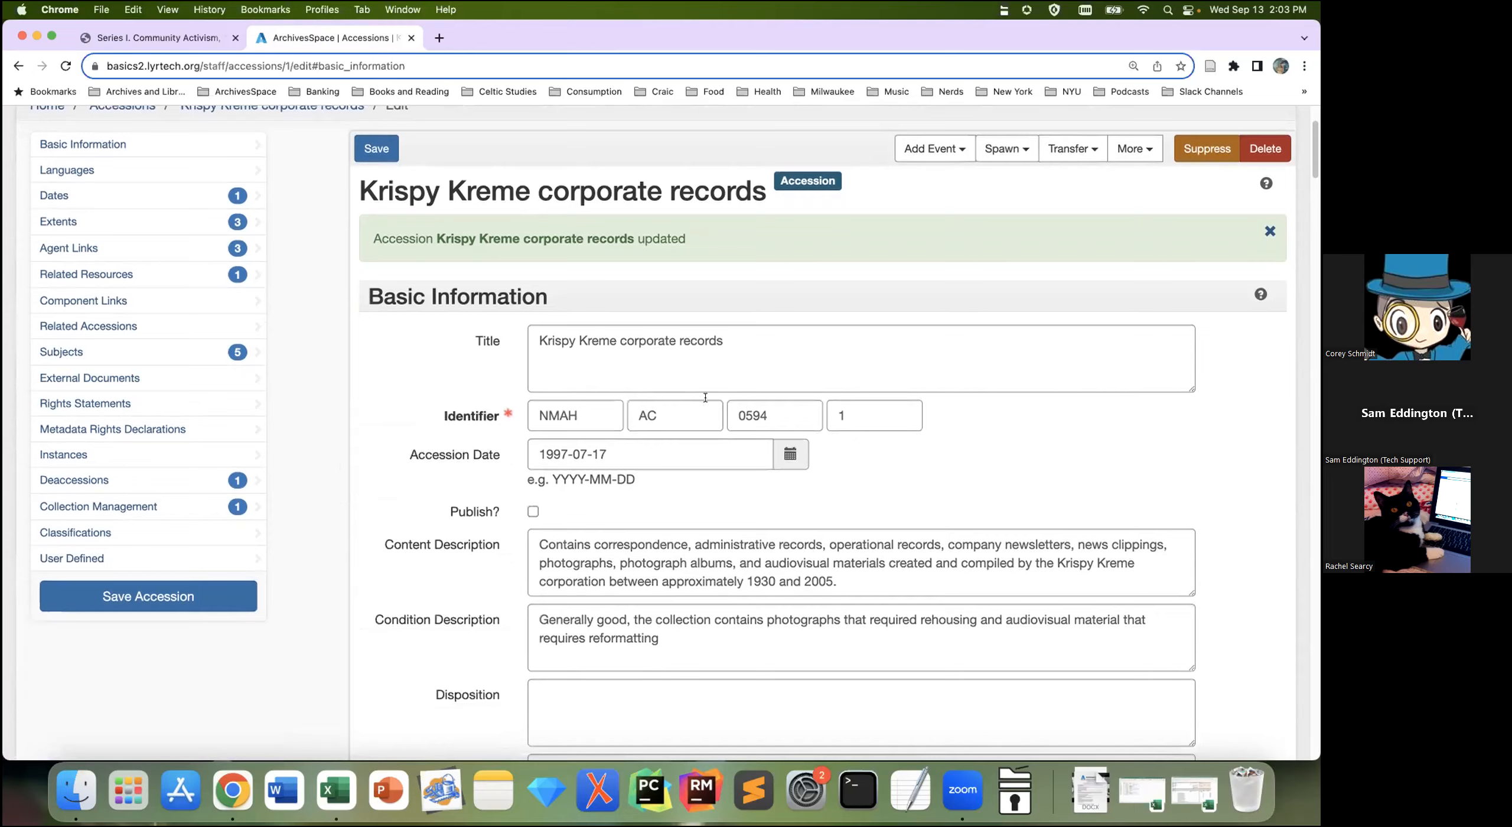
pyautogui.scroll(-4, 705, 397)
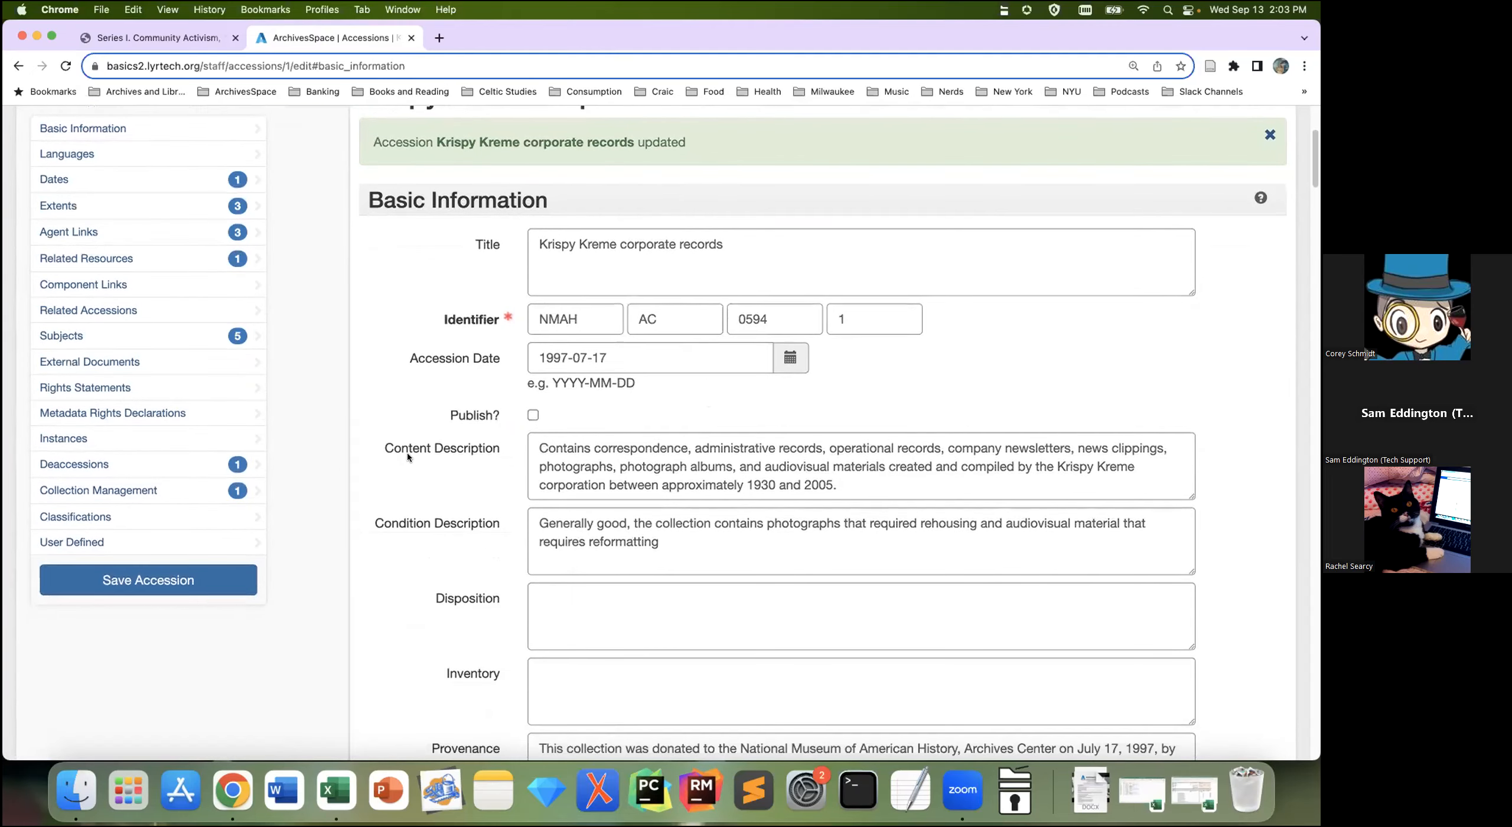
pyautogui.scroll(-9, 364, 479)
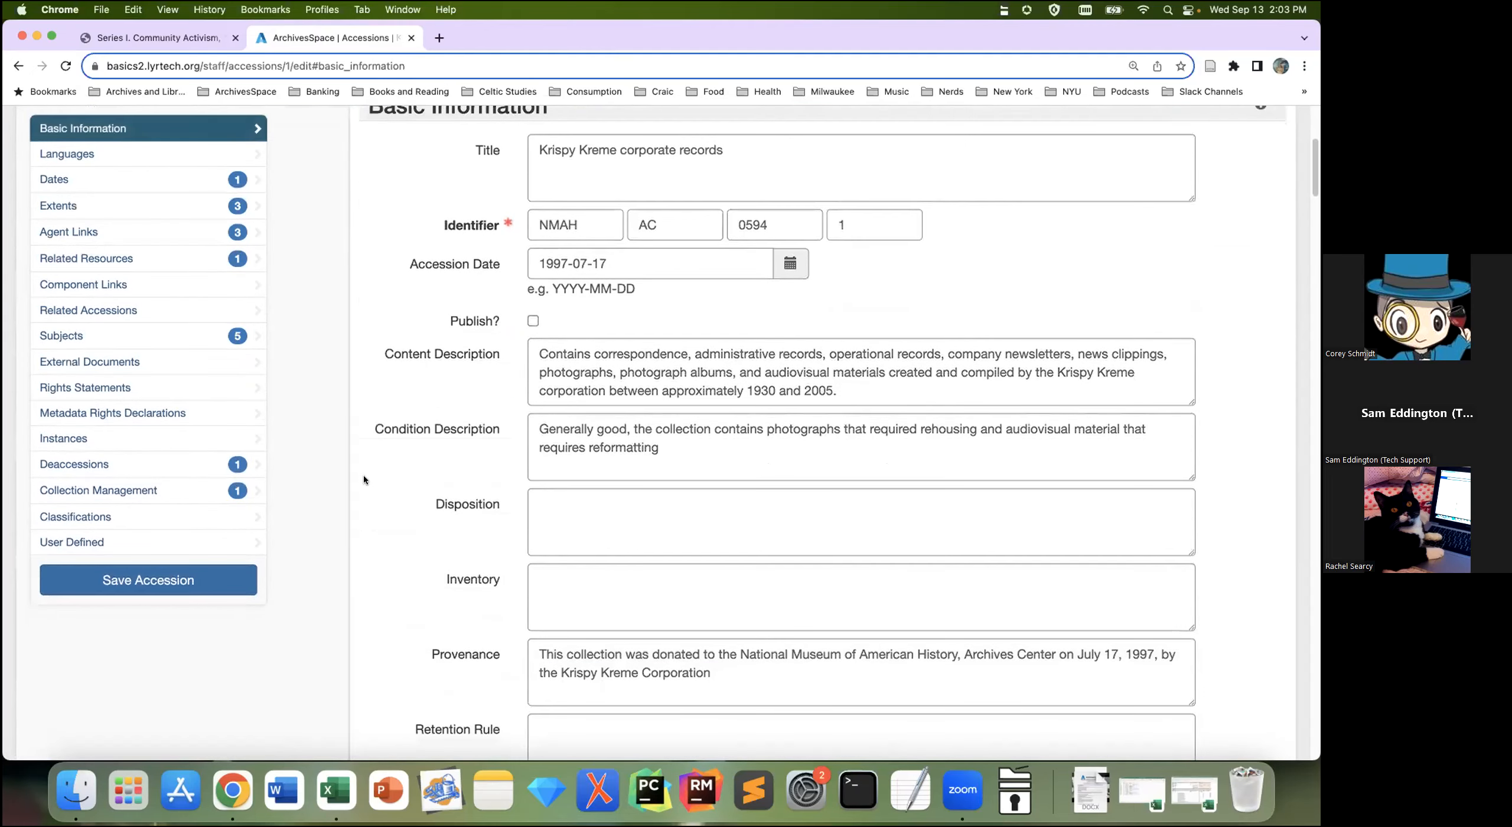
pyautogui.scroll(-20, 364, 474)
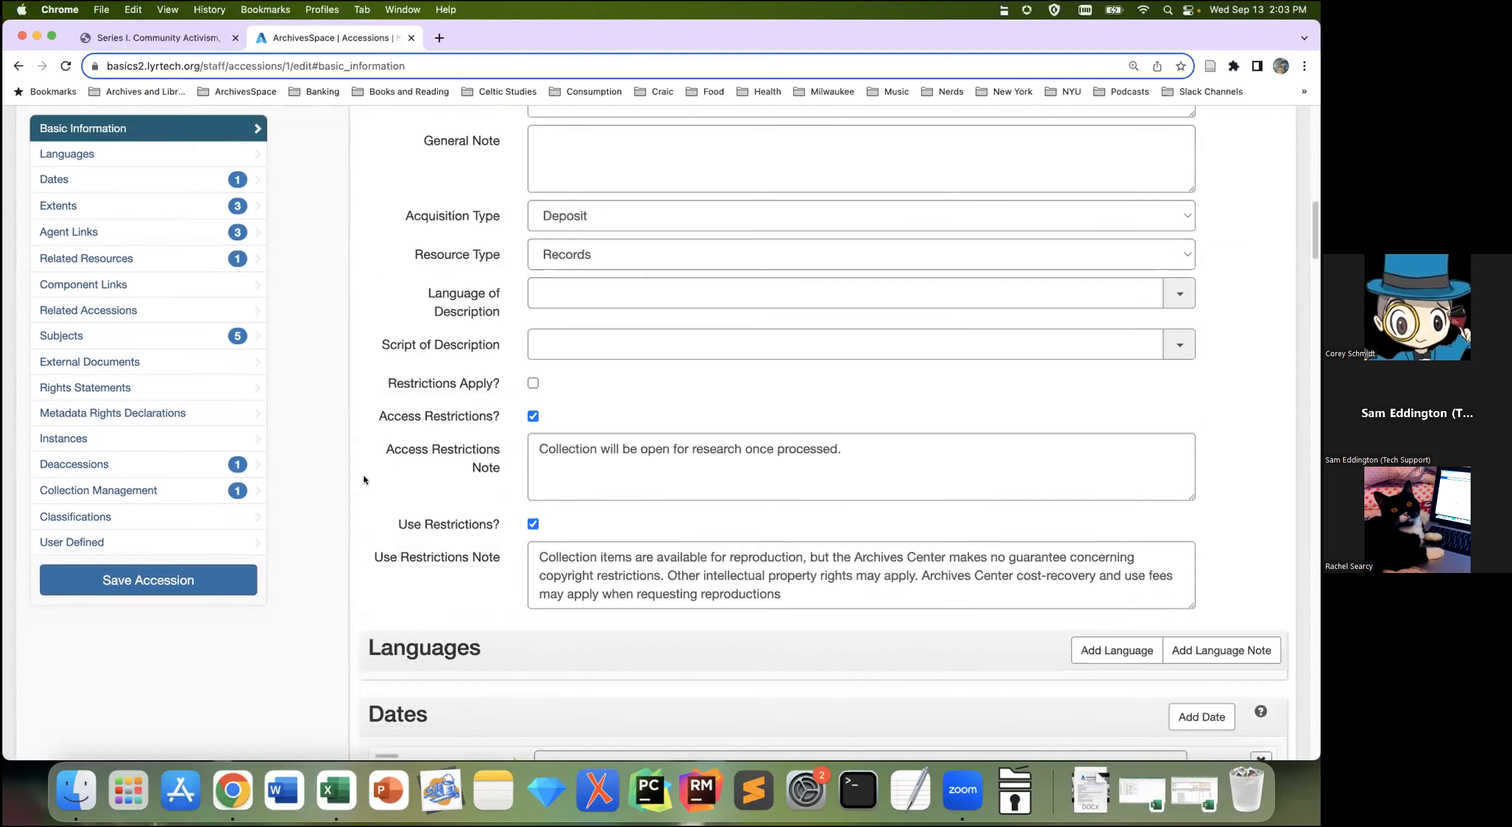
pyautogui.scroll(-20, 363, 479)
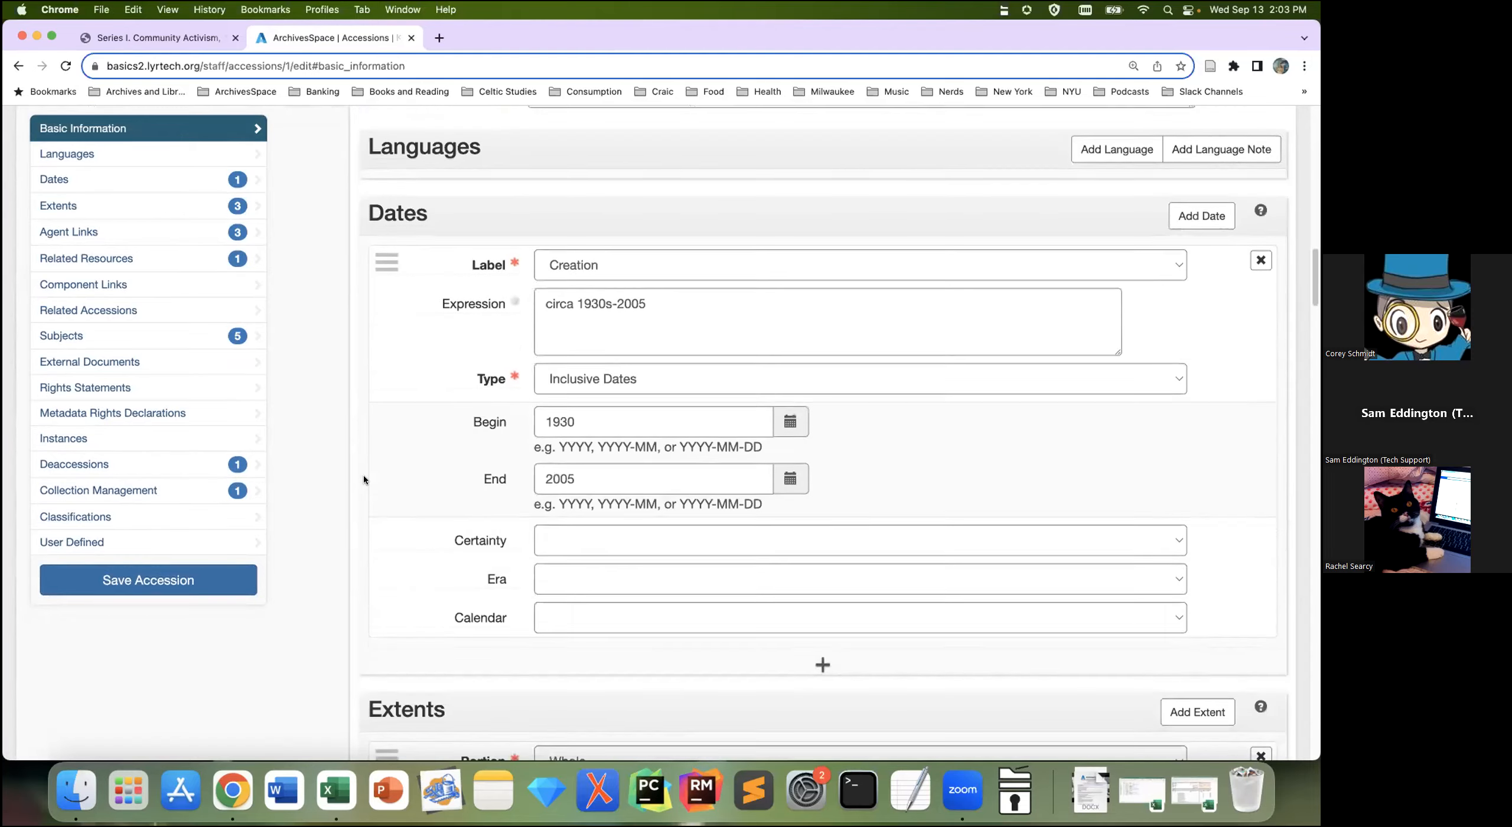
pyautogui.scroll(-12, 364, 478)
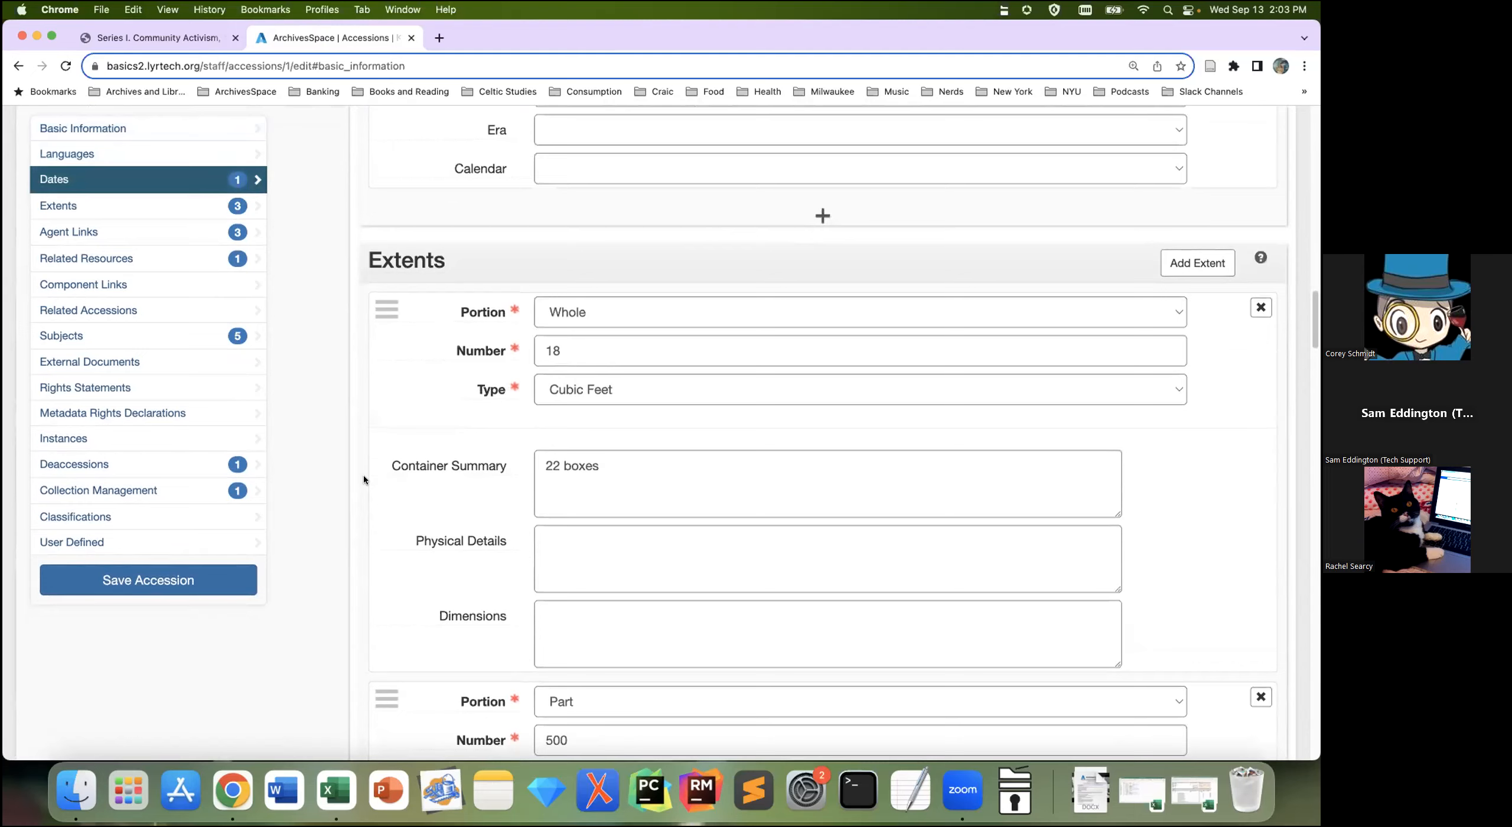
pyautogui.scroll(-9, 363, 479)
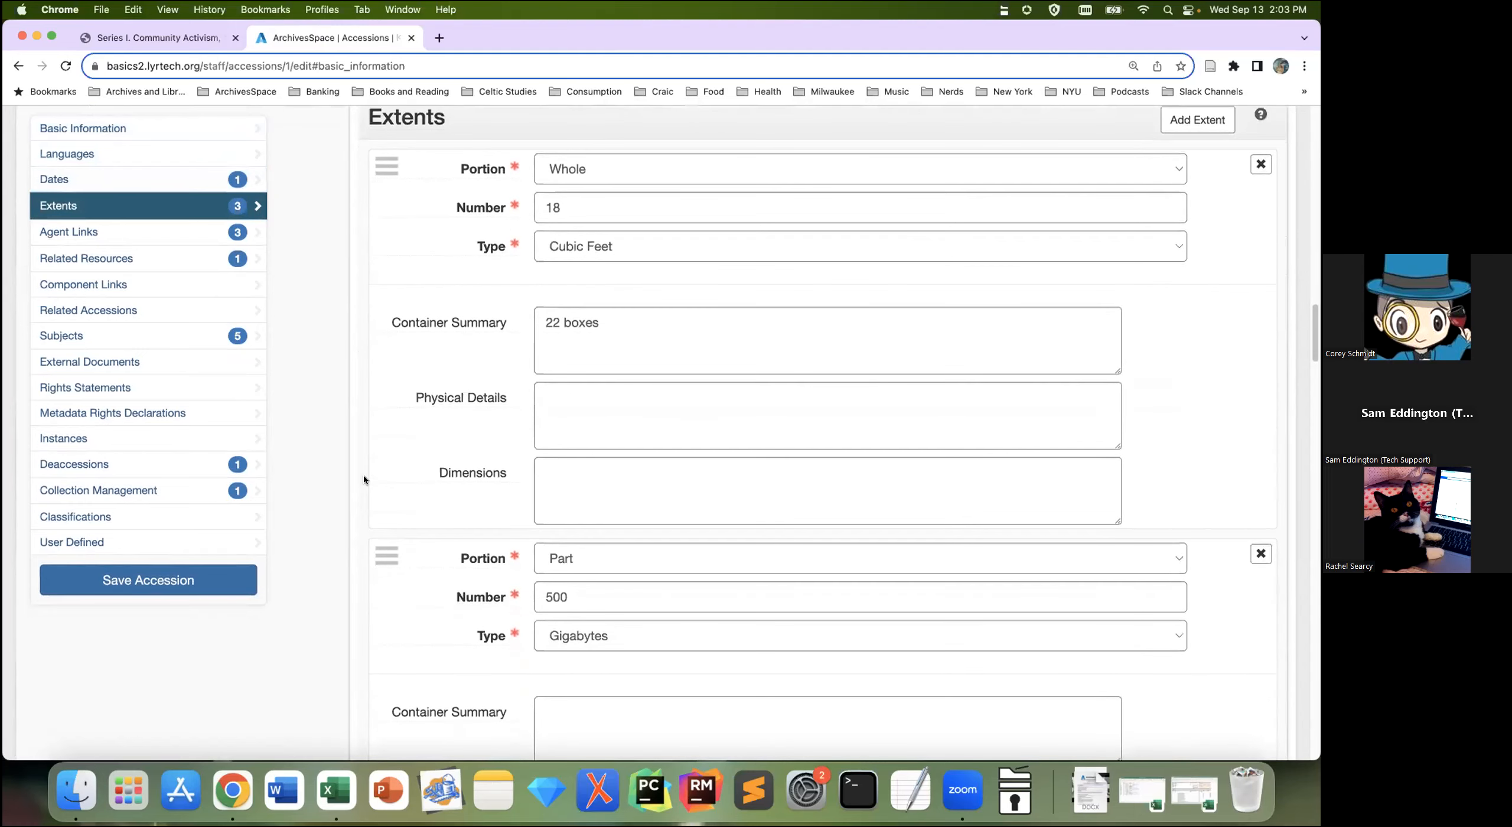
pyautogui.scroll(-3, 364, 479)
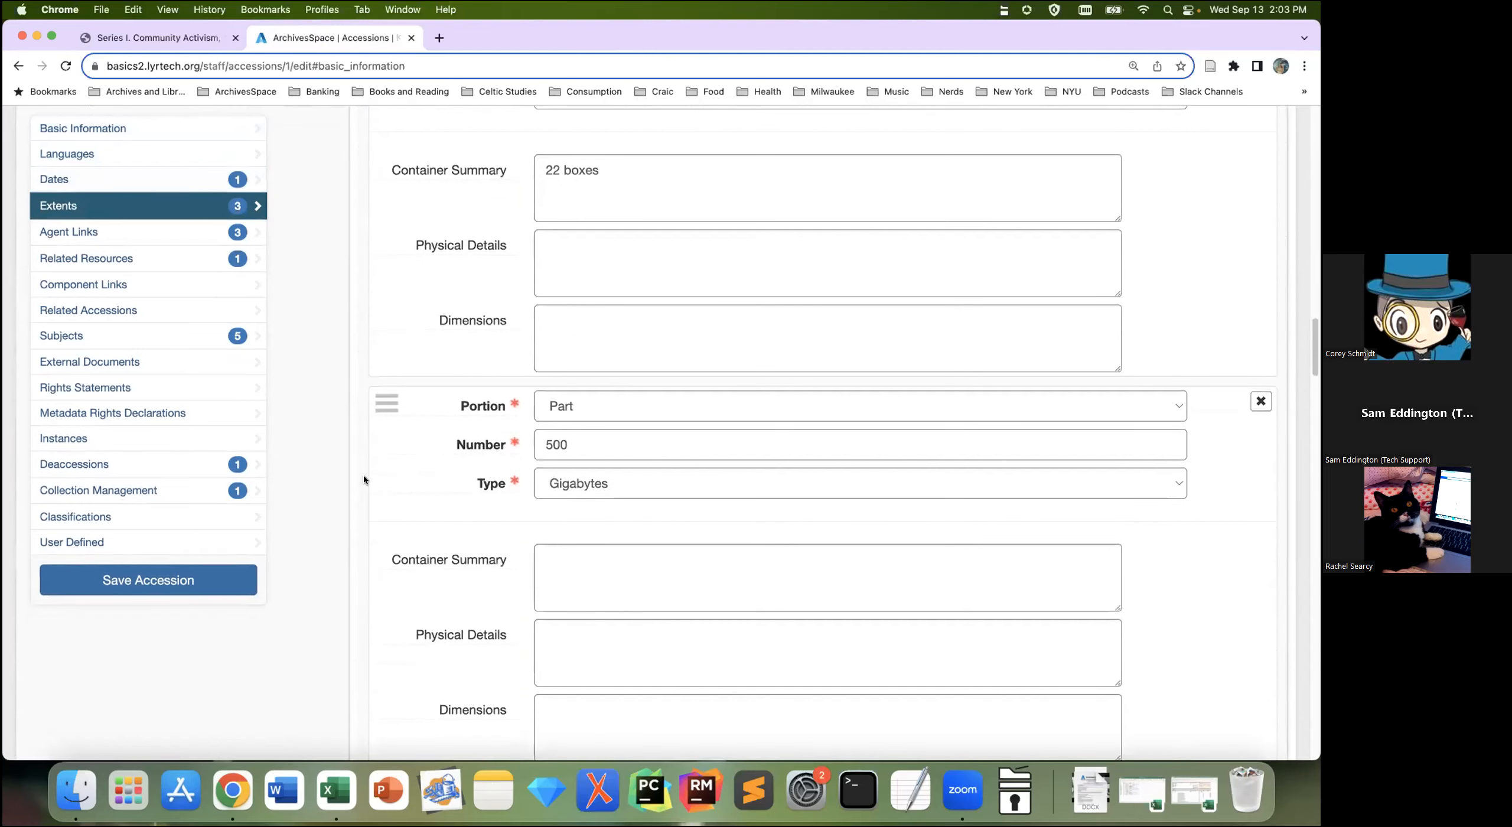
pyautogui.scroll(-10, 364, 479)
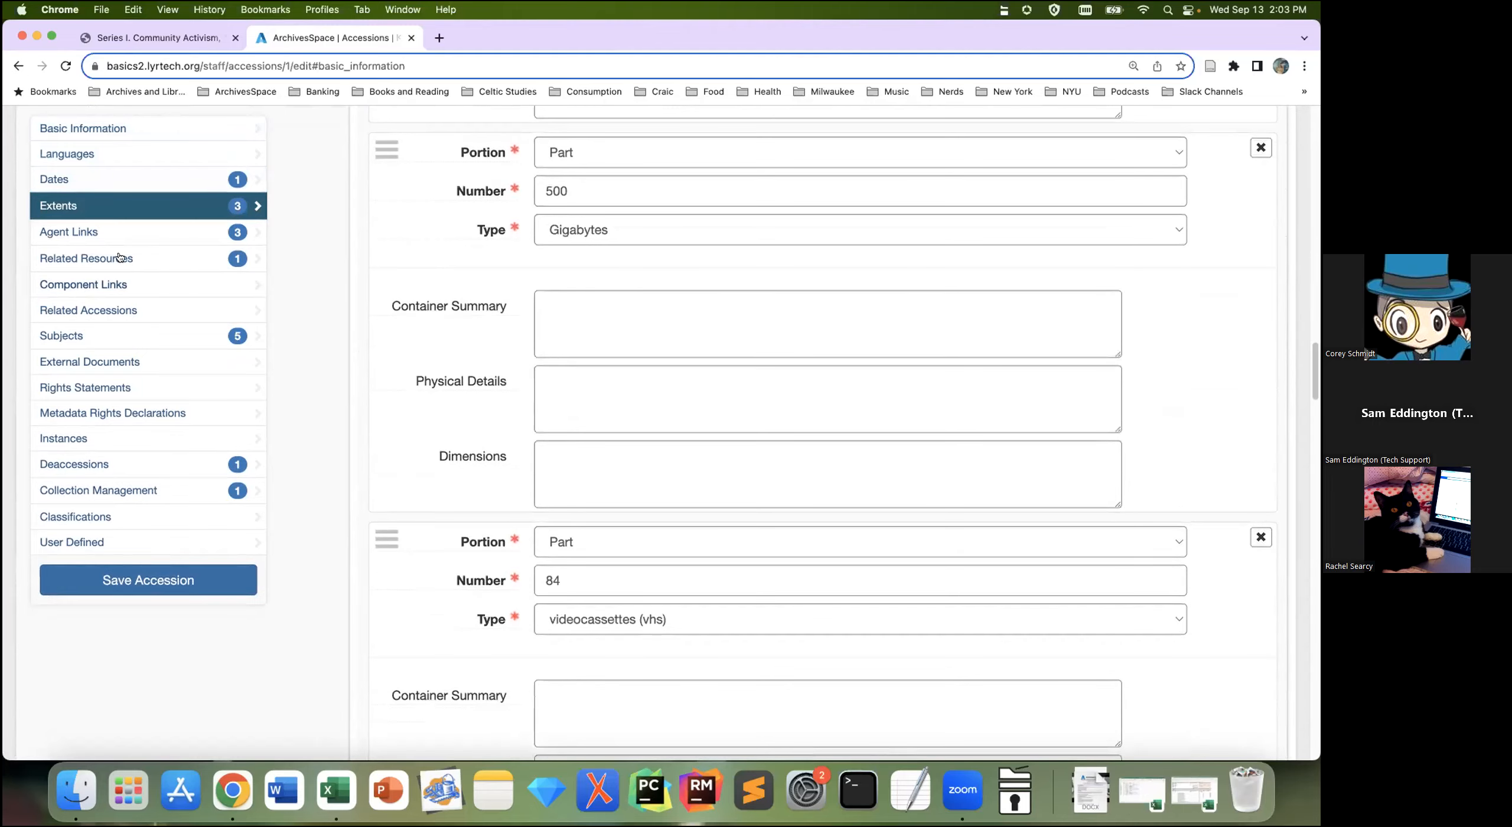
# Step: Jump through the accession's Agent Links and Subjects, then back to Basic Information
pyautogui.click(112, 237)
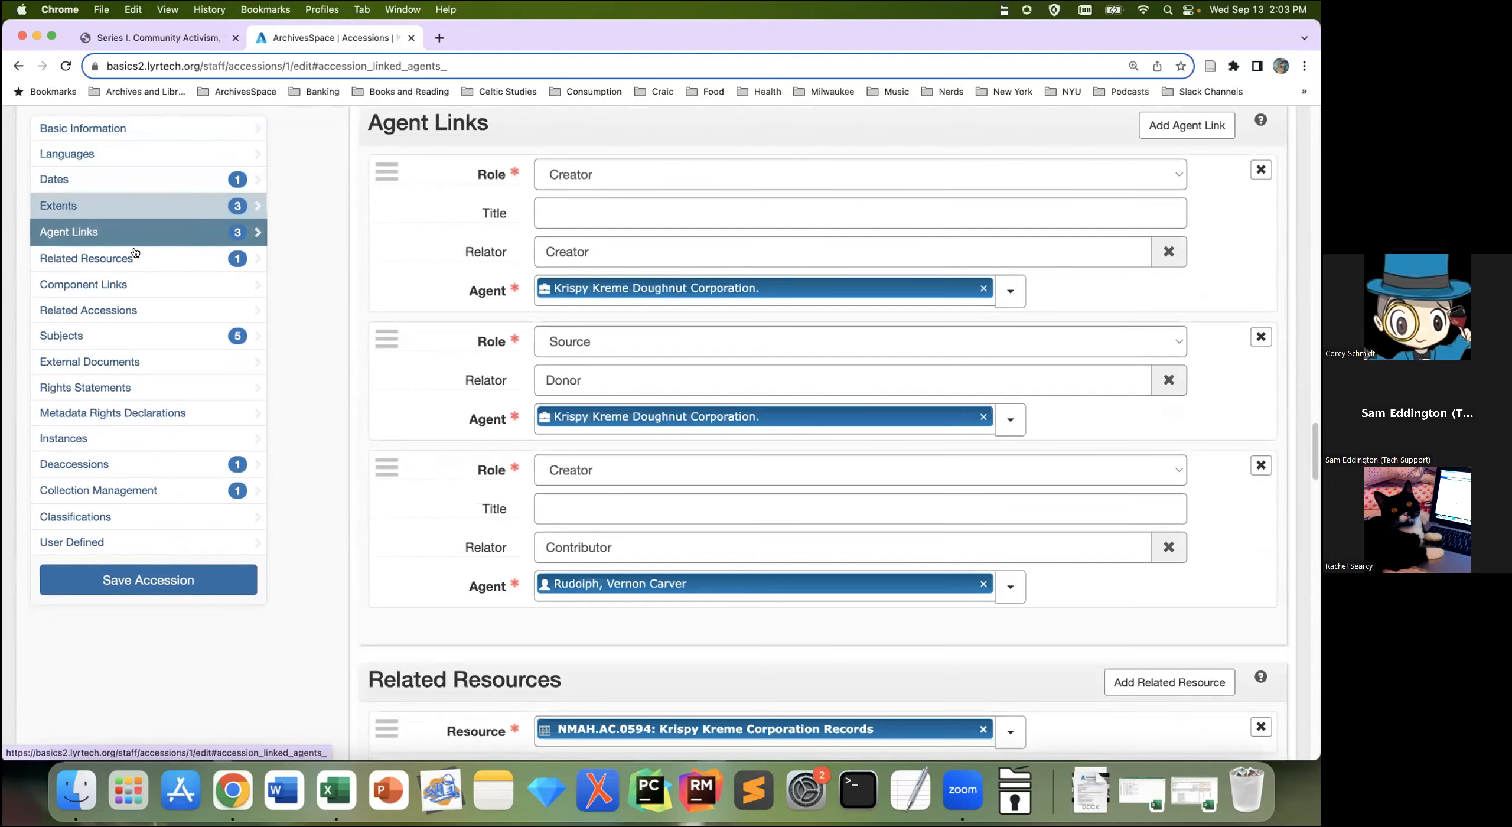
pyautogui.click(171, 337)
pyautogui.click(88, 129)
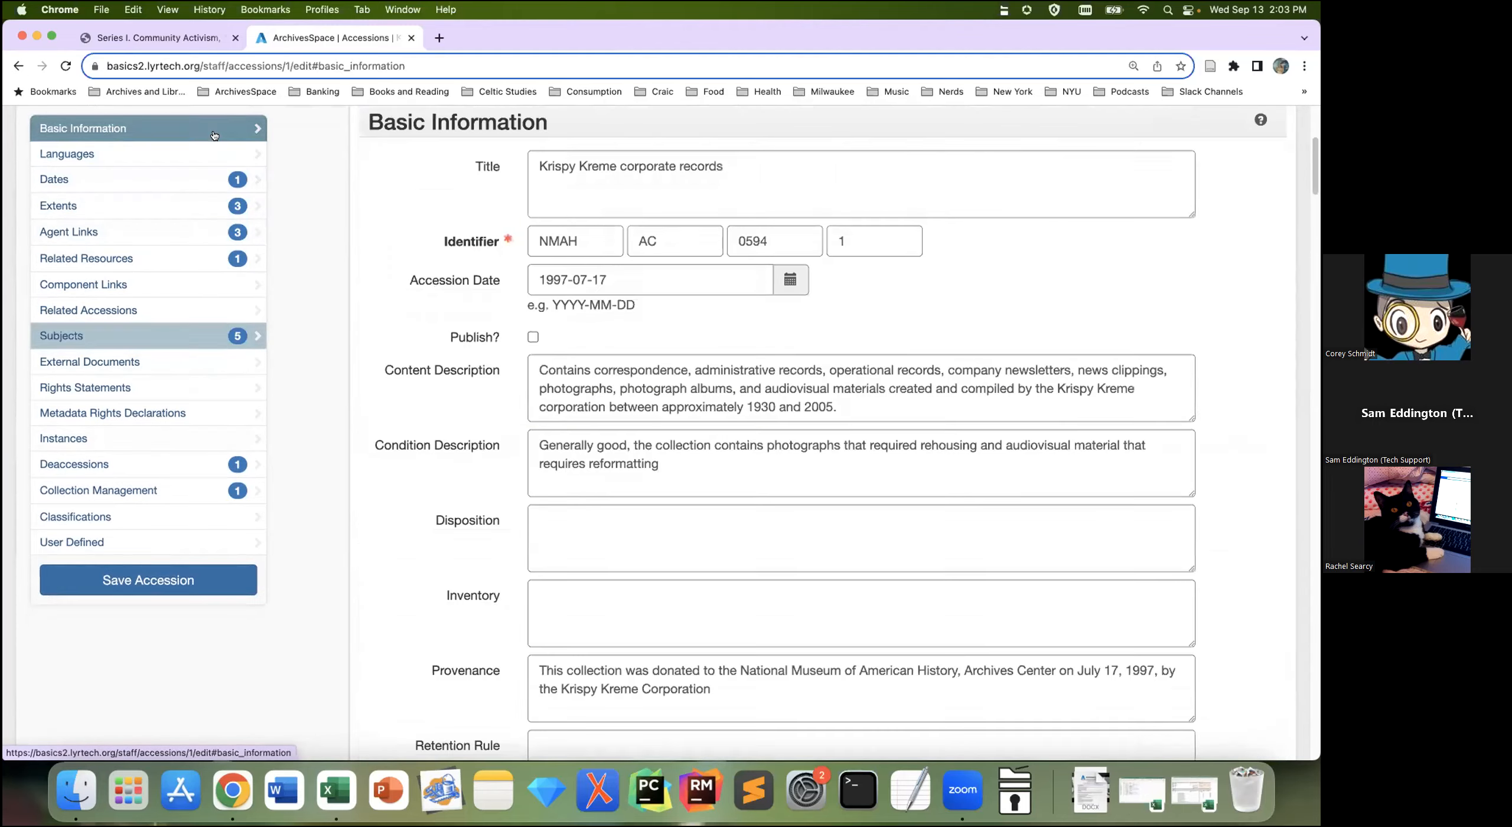
pyautogui.scroll(3, 534, 471)
pyautogui.click(1004, 166)
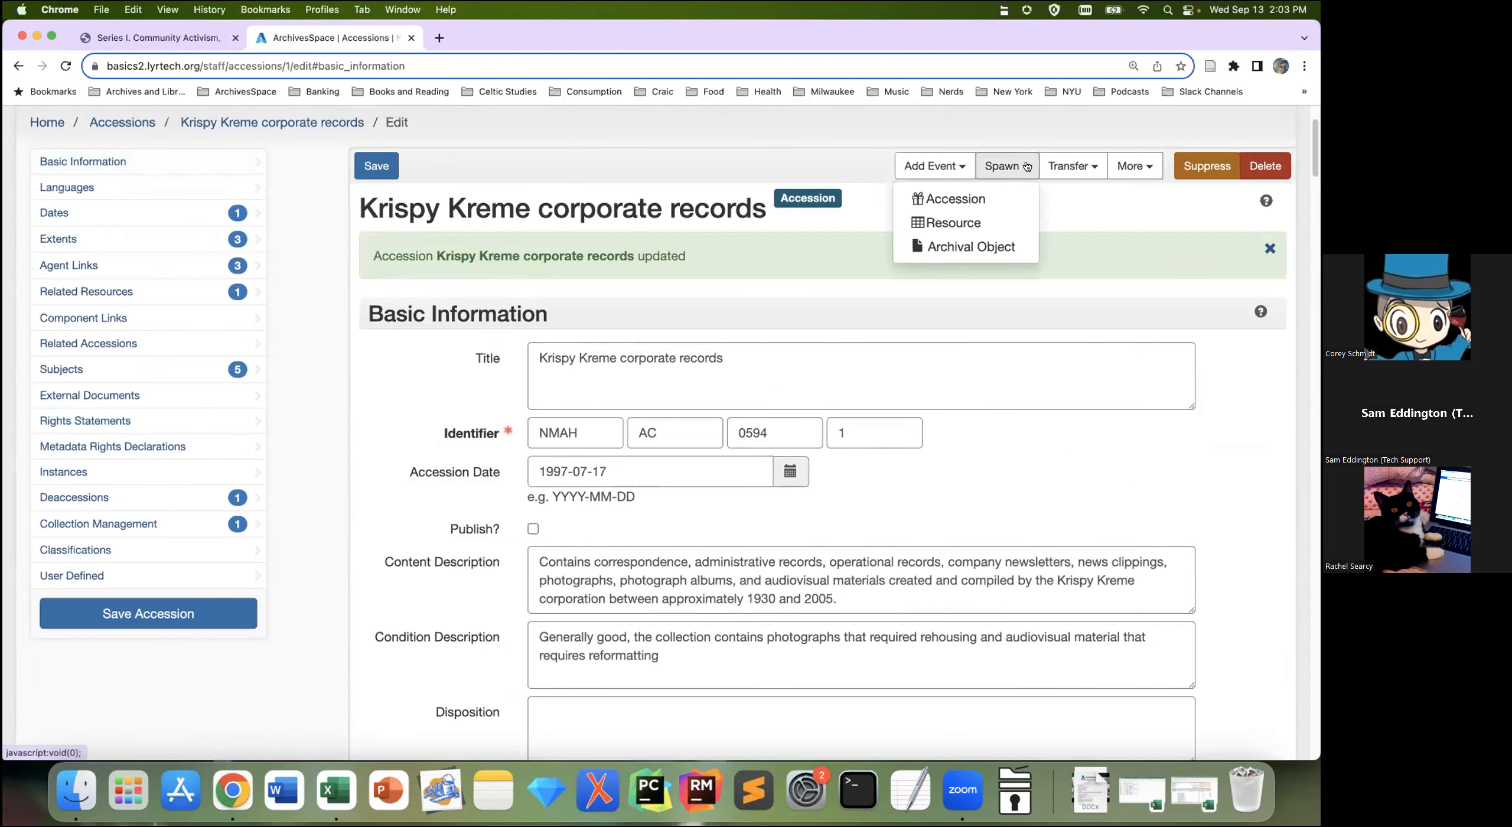
pyautogui.click(996, 219)
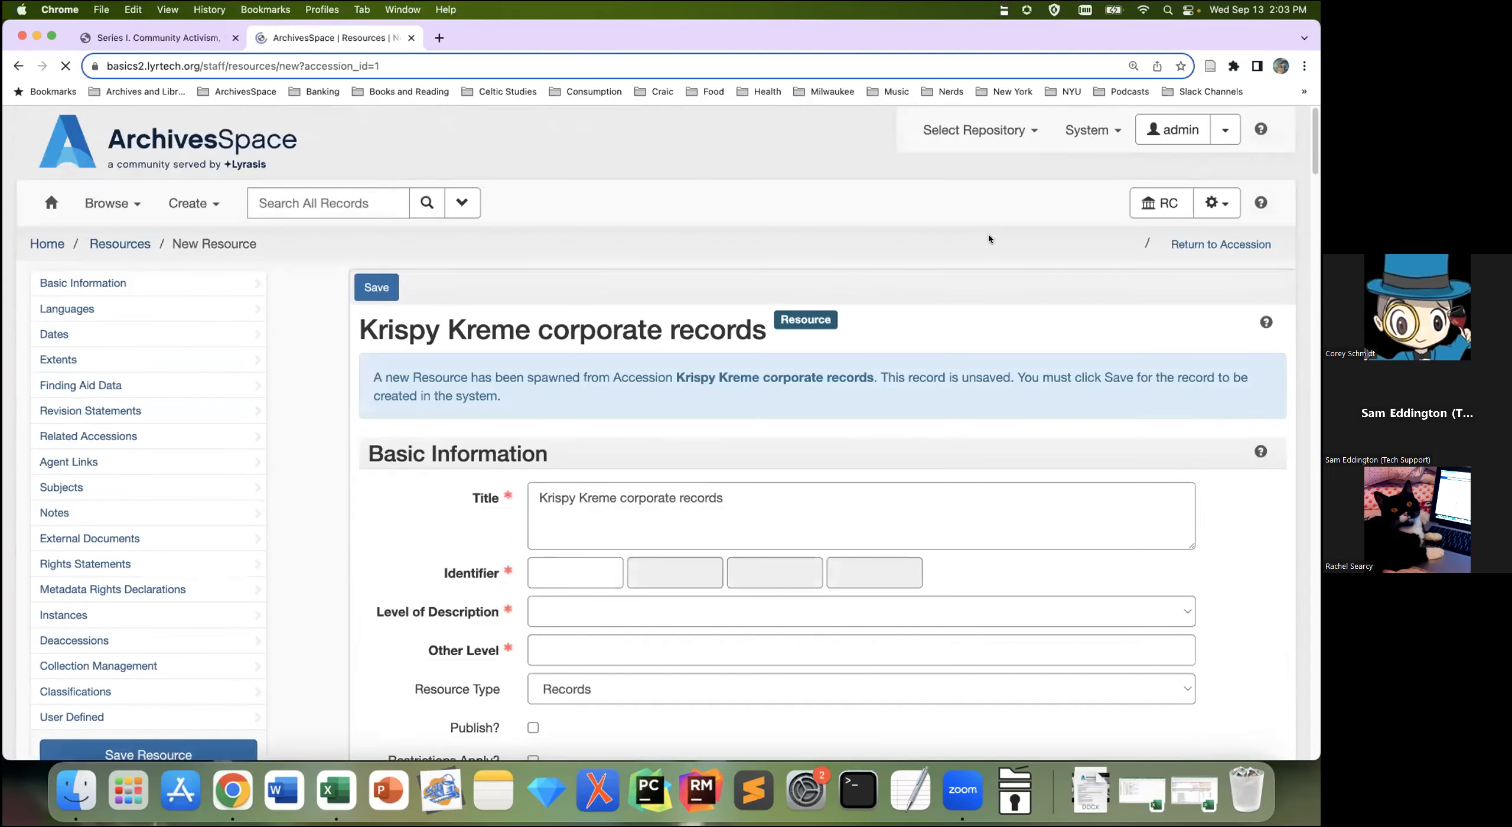
pyautogui.scroll(-2, 1170, 453)
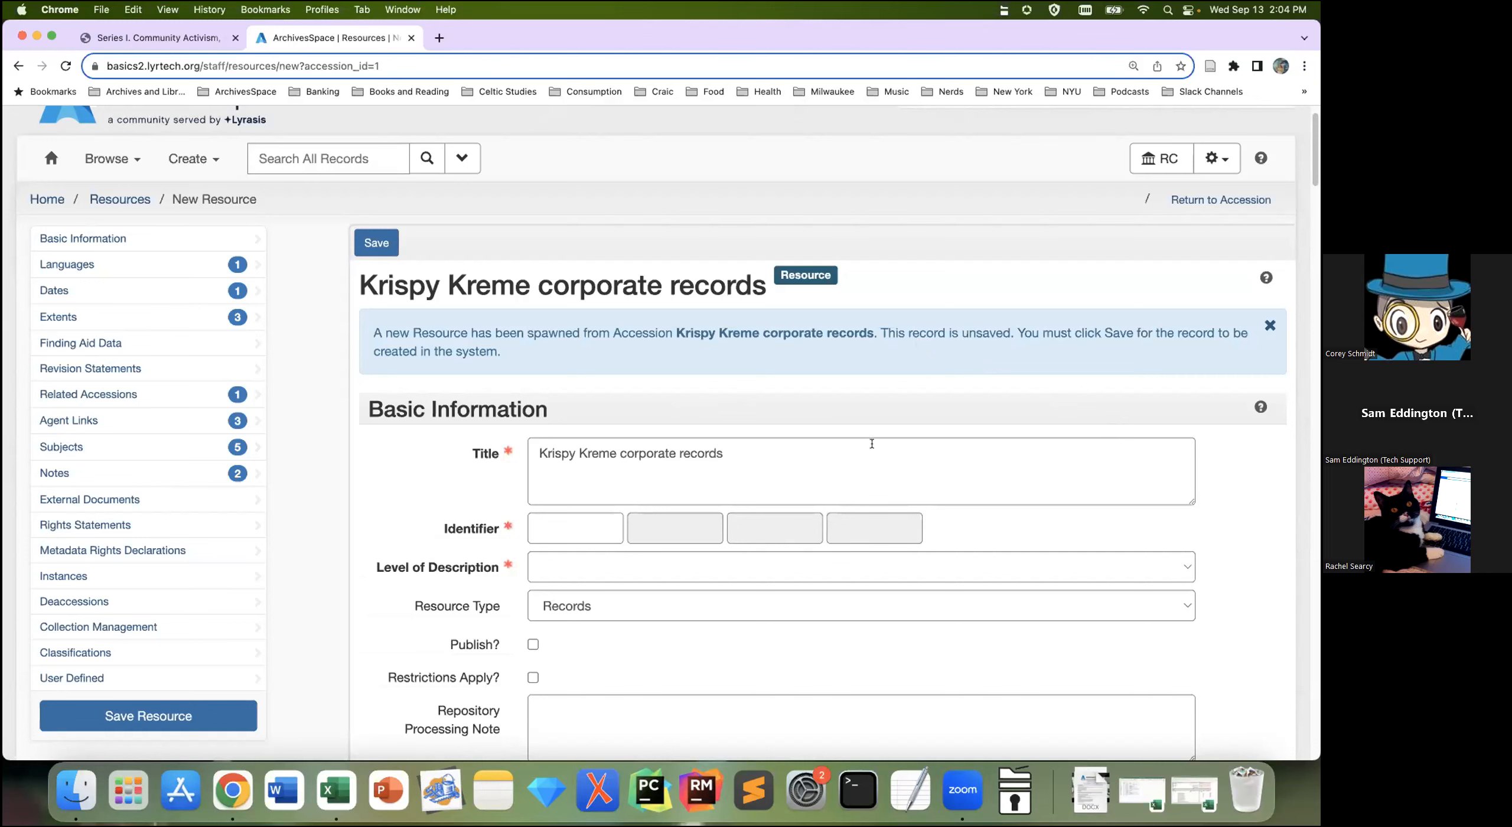
pyautogui.scroll(-2, 769, 465)
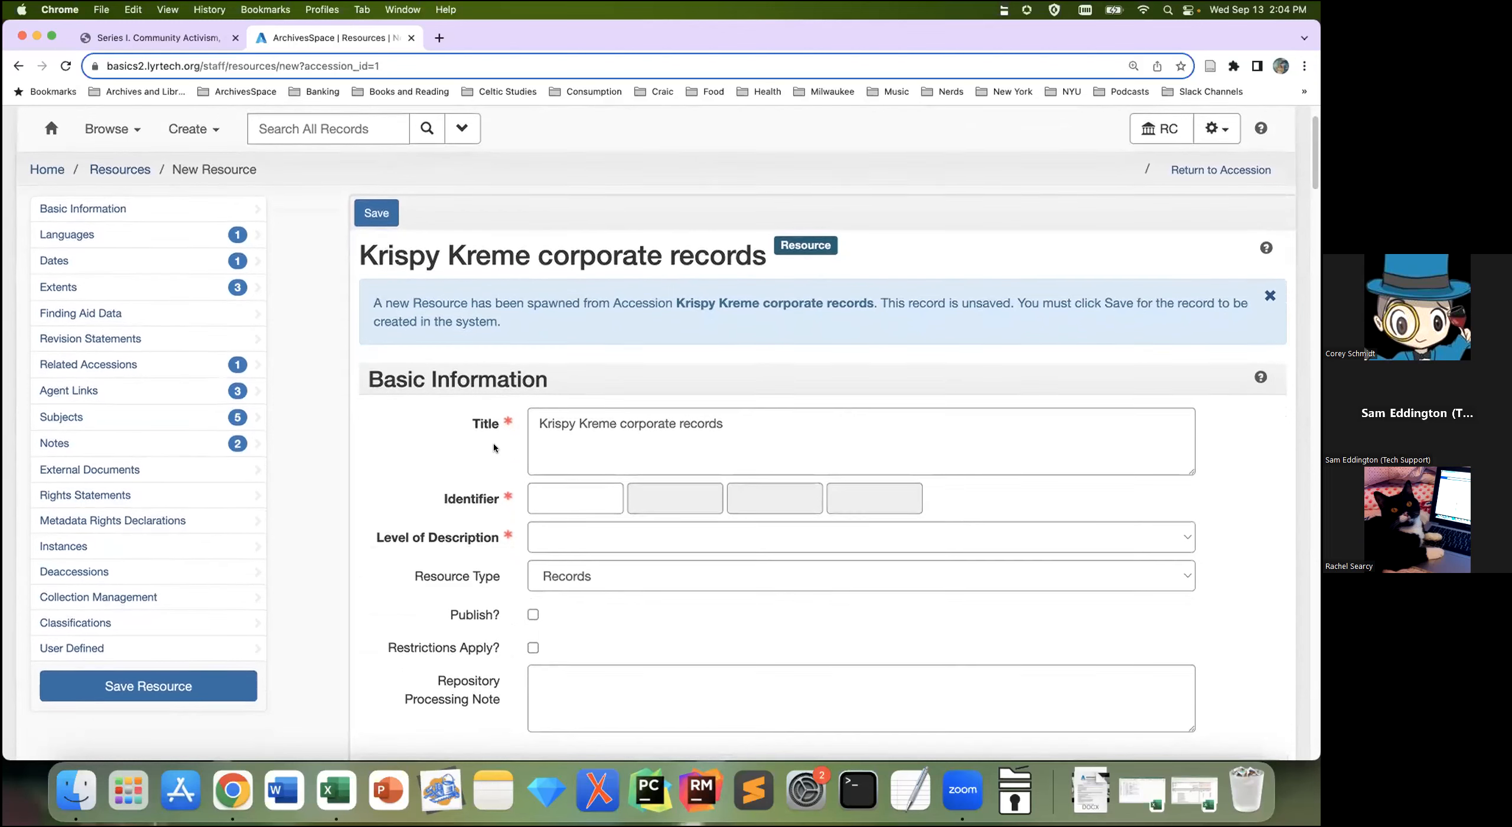
pyautogui.scroll(-2, 494, 443)
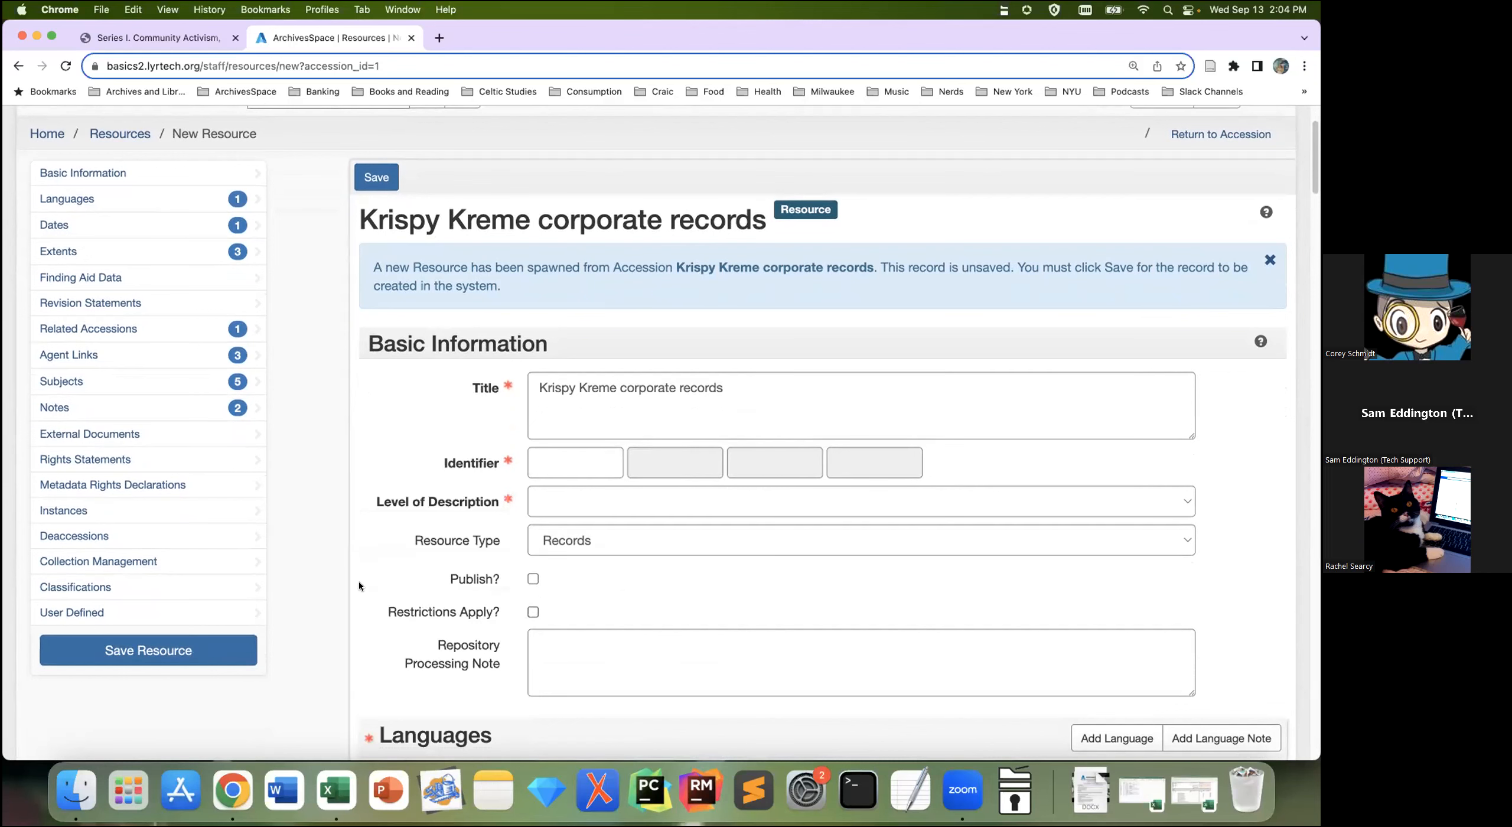
pyautogui.scroll(-3, 372, 579)
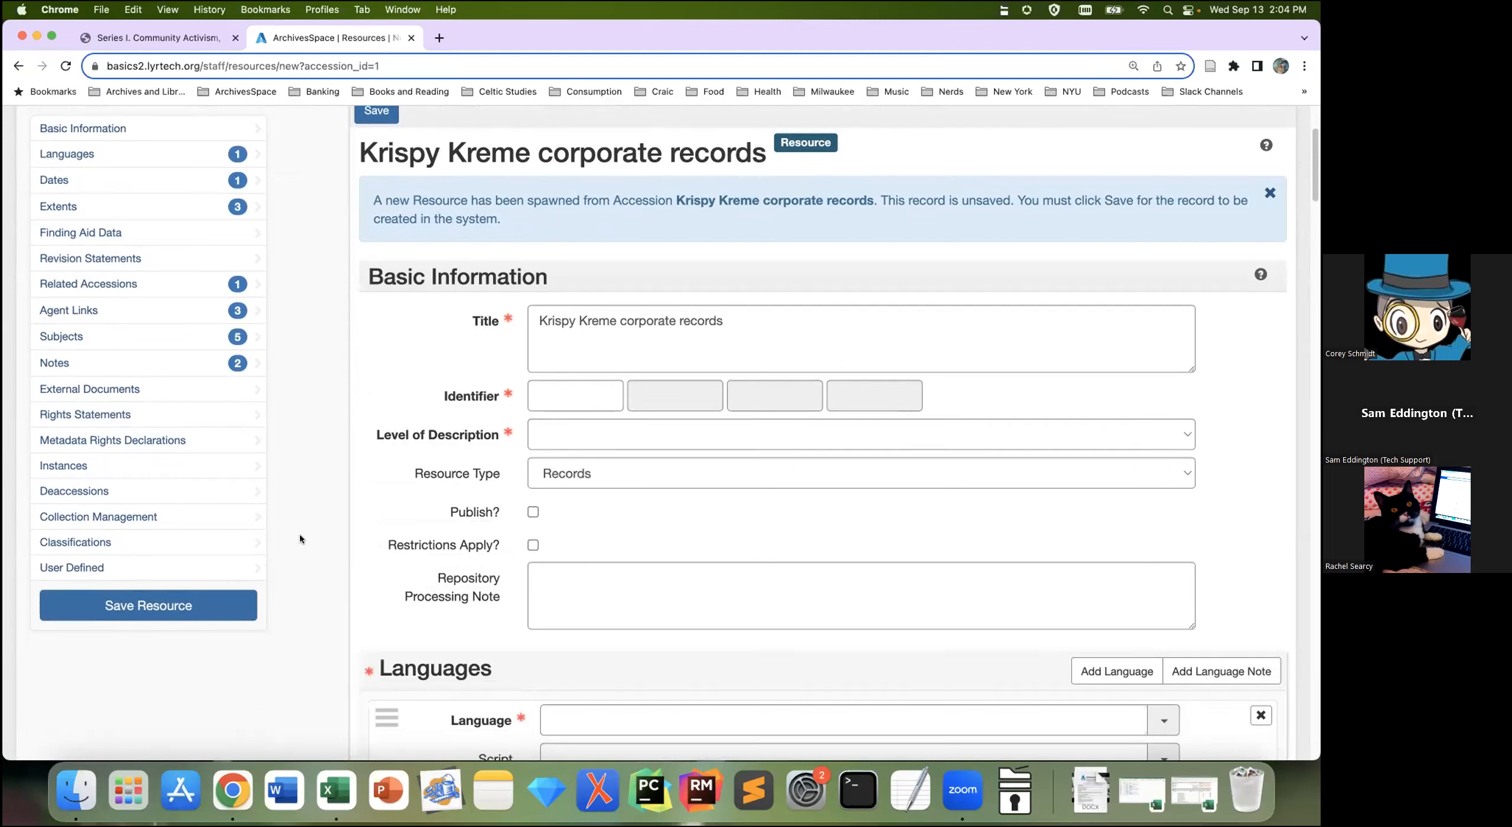
pyautogui.scroll(-6, 300, 534)
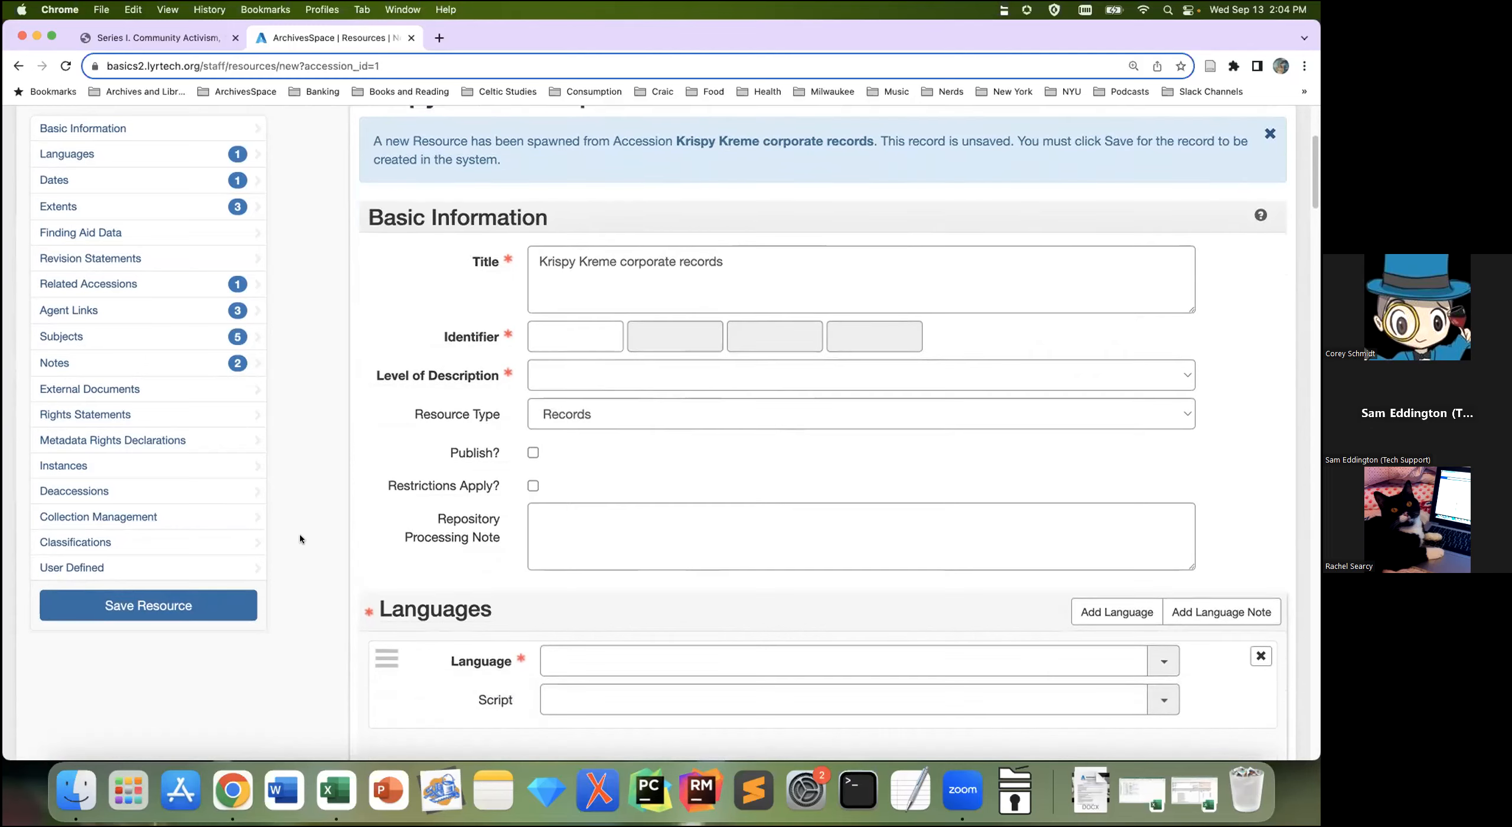
pyautogui.scroll(-3, 301, 534)
pyautogui.scroll(-1, 312, 416)
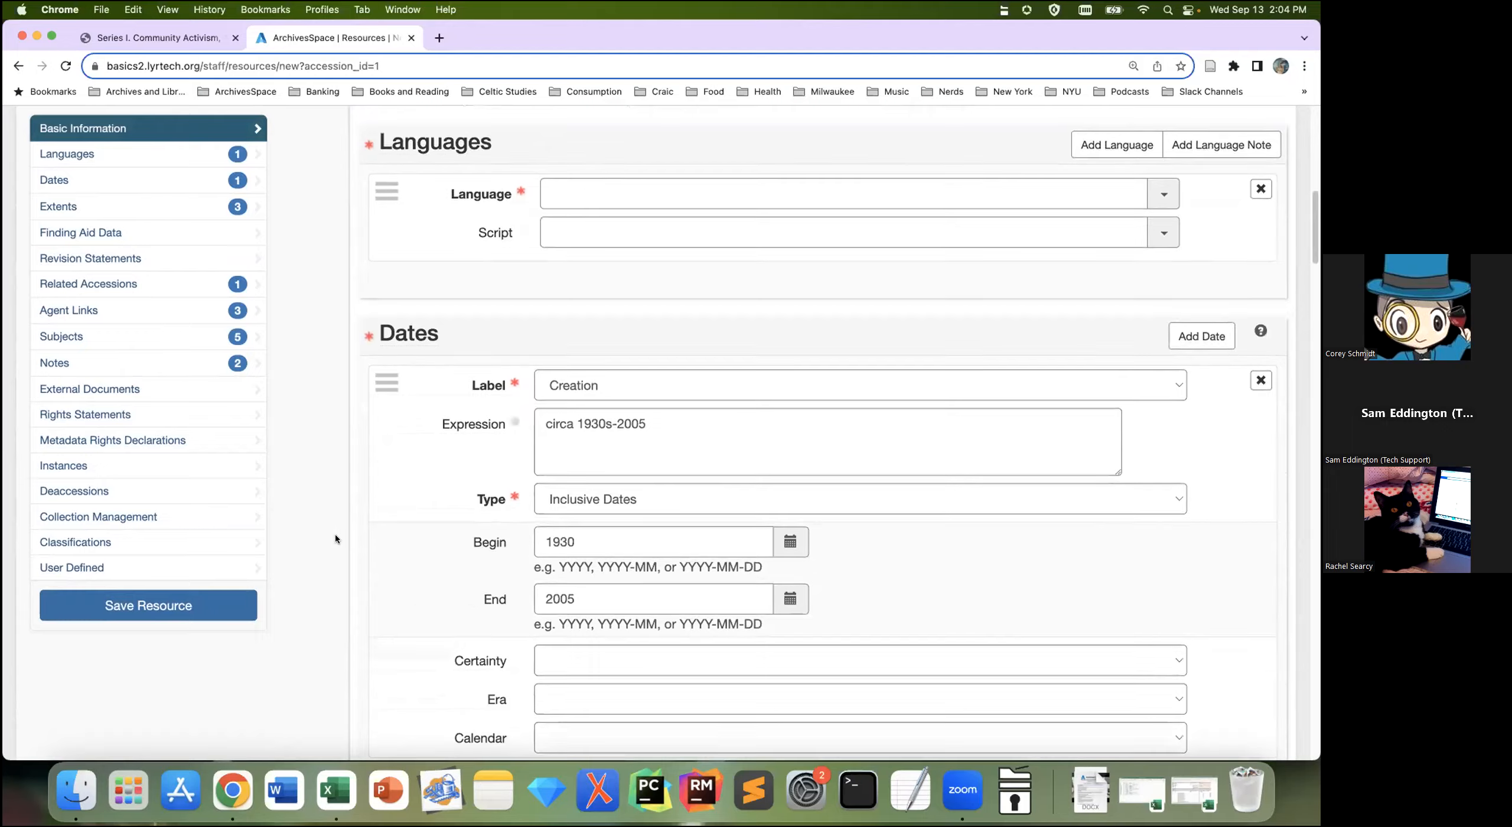
pyautogui.scroll(-10, 335, 536)
pyautogui.scroll(-12, 334, 540)
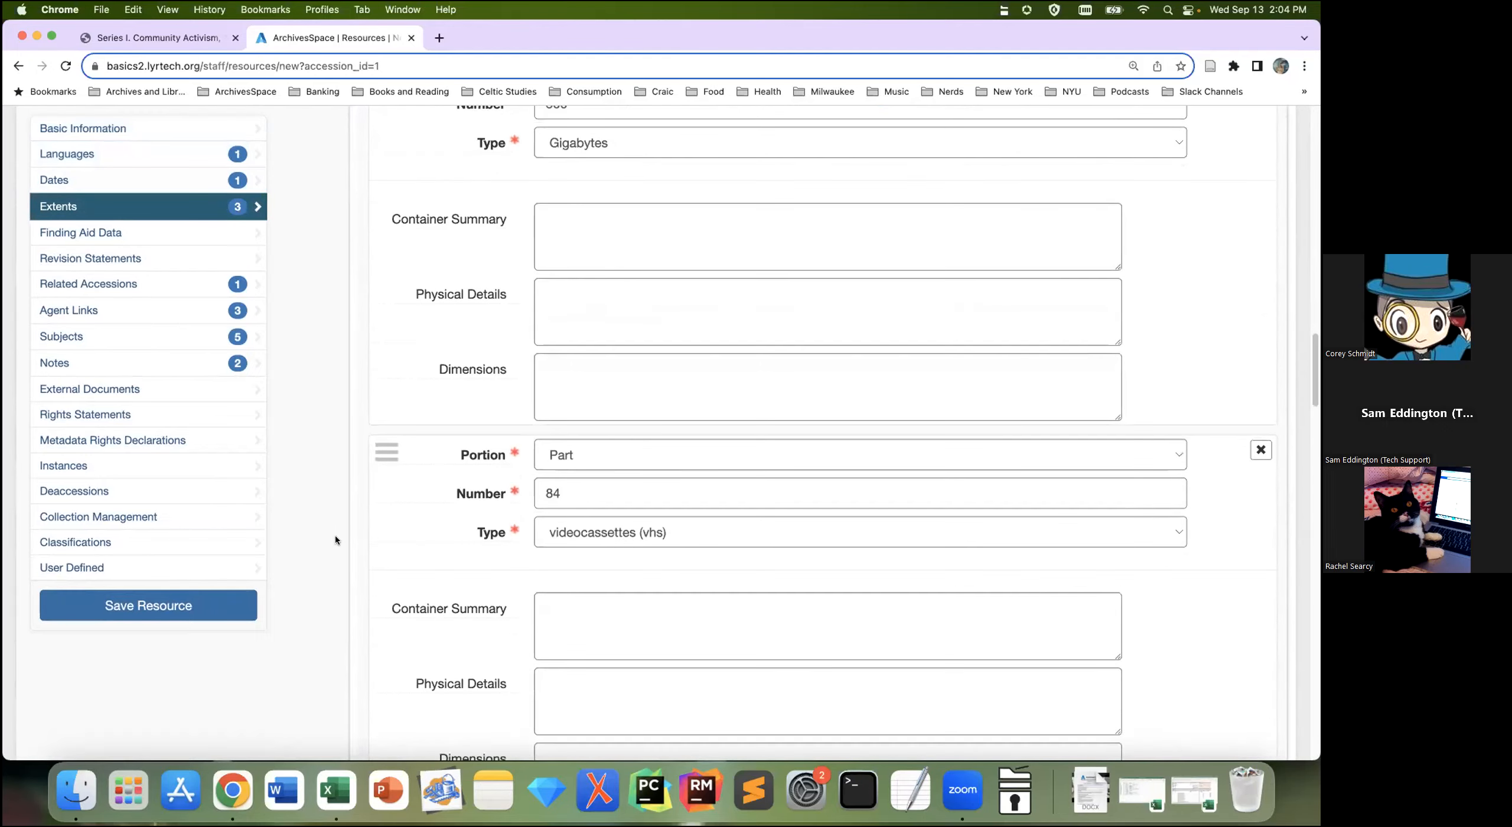
pyautogui.scroll(-9, 336, 540)
pyautogui.scroll(-10, 336, 540)
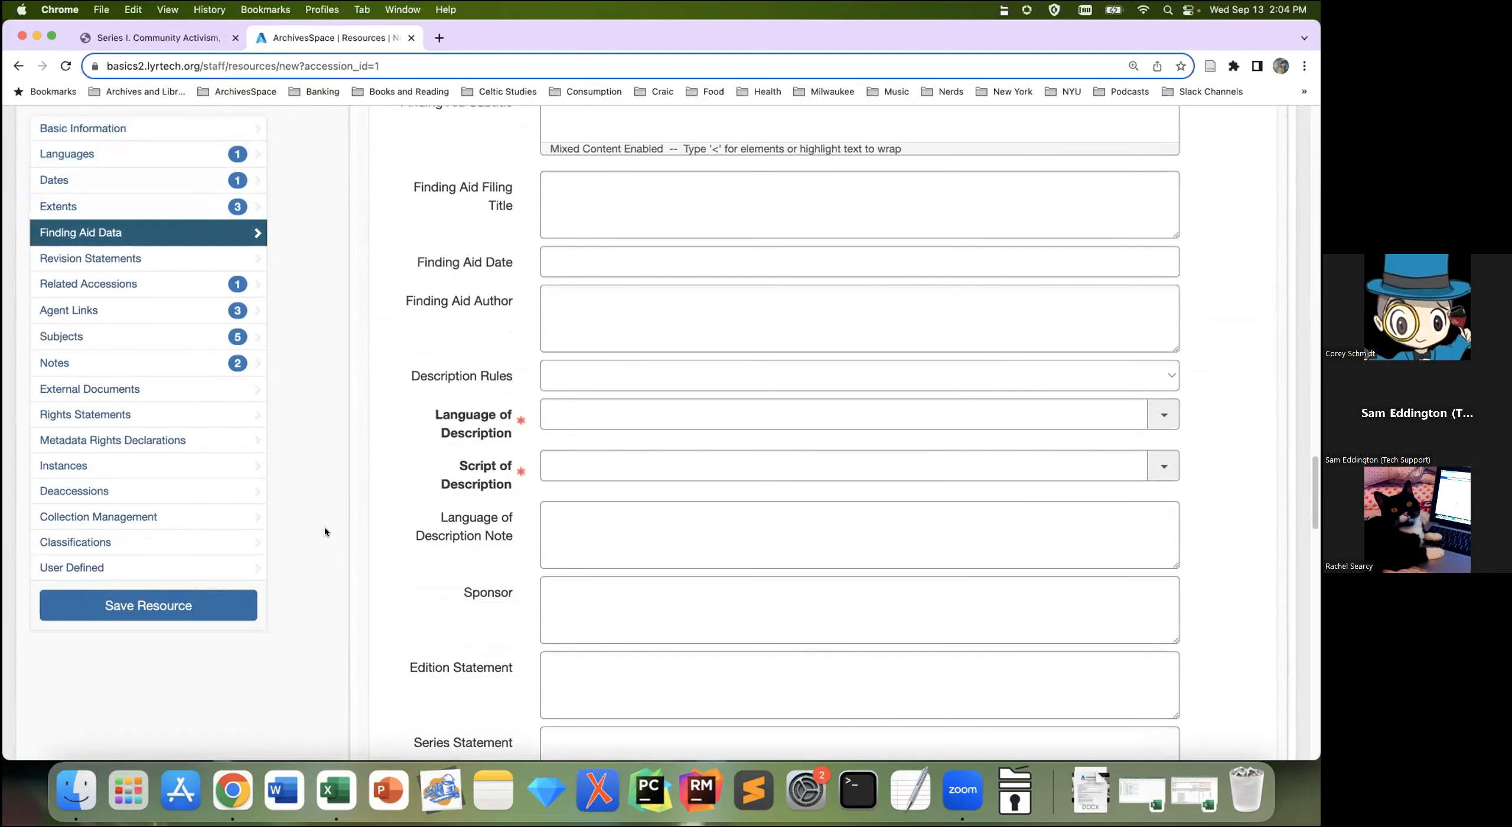
pyautogui.scroll(-7, 328, 530)
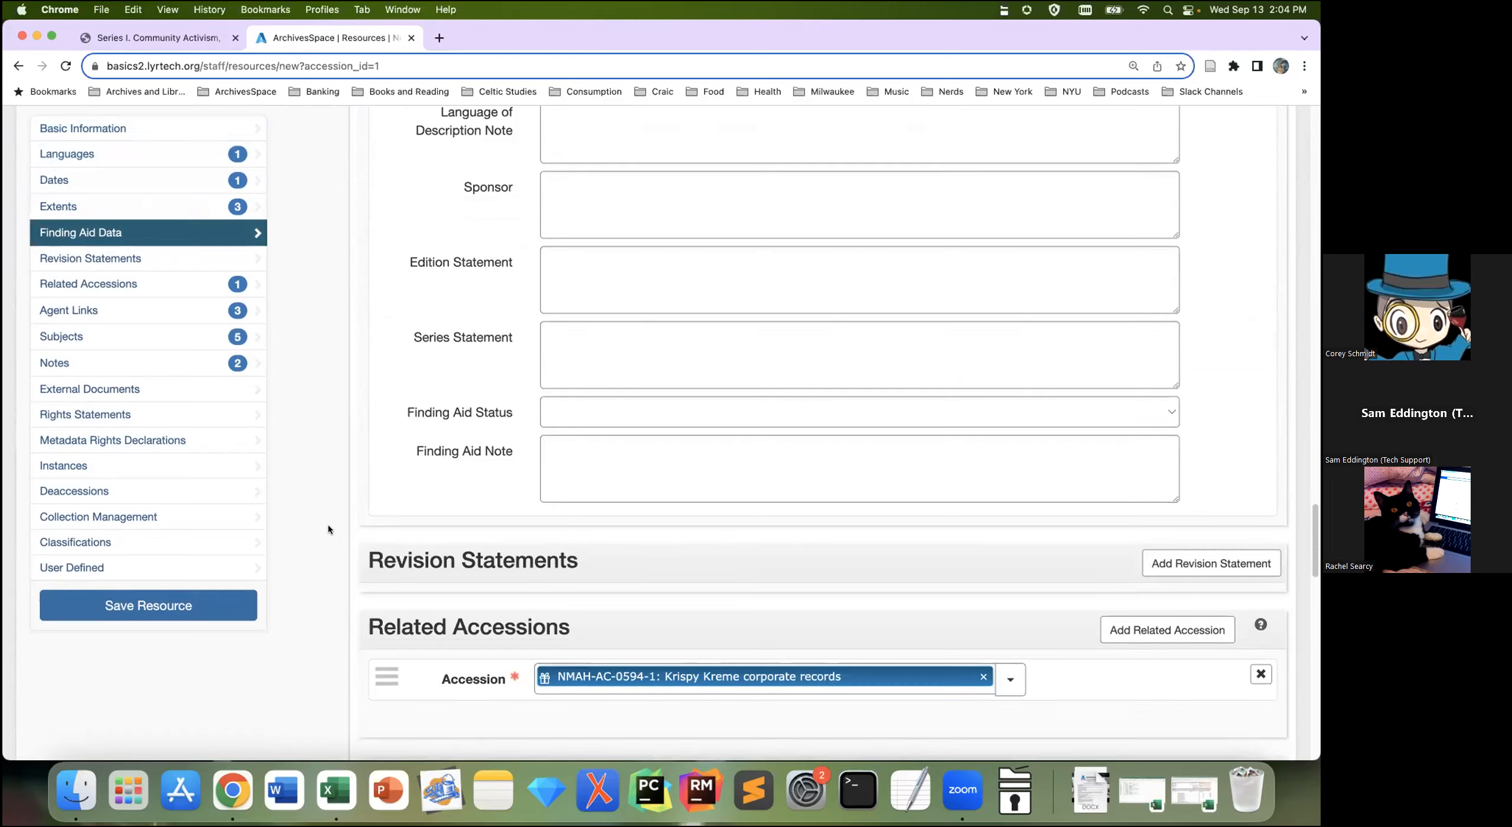
pyautogui.scroll(-4, 328, 525)
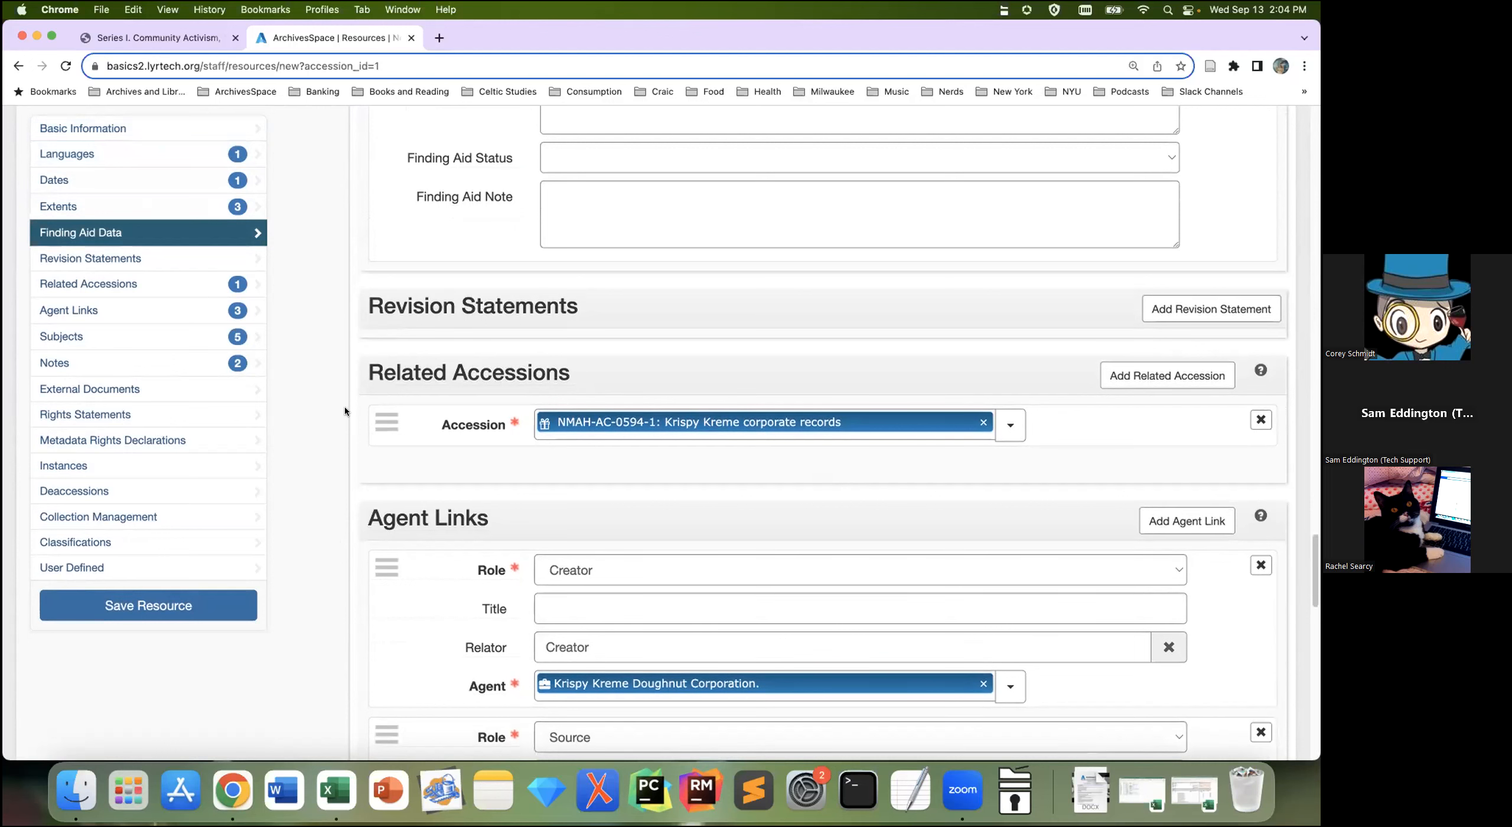
pyautogui.scroll(-1, 347, 399)
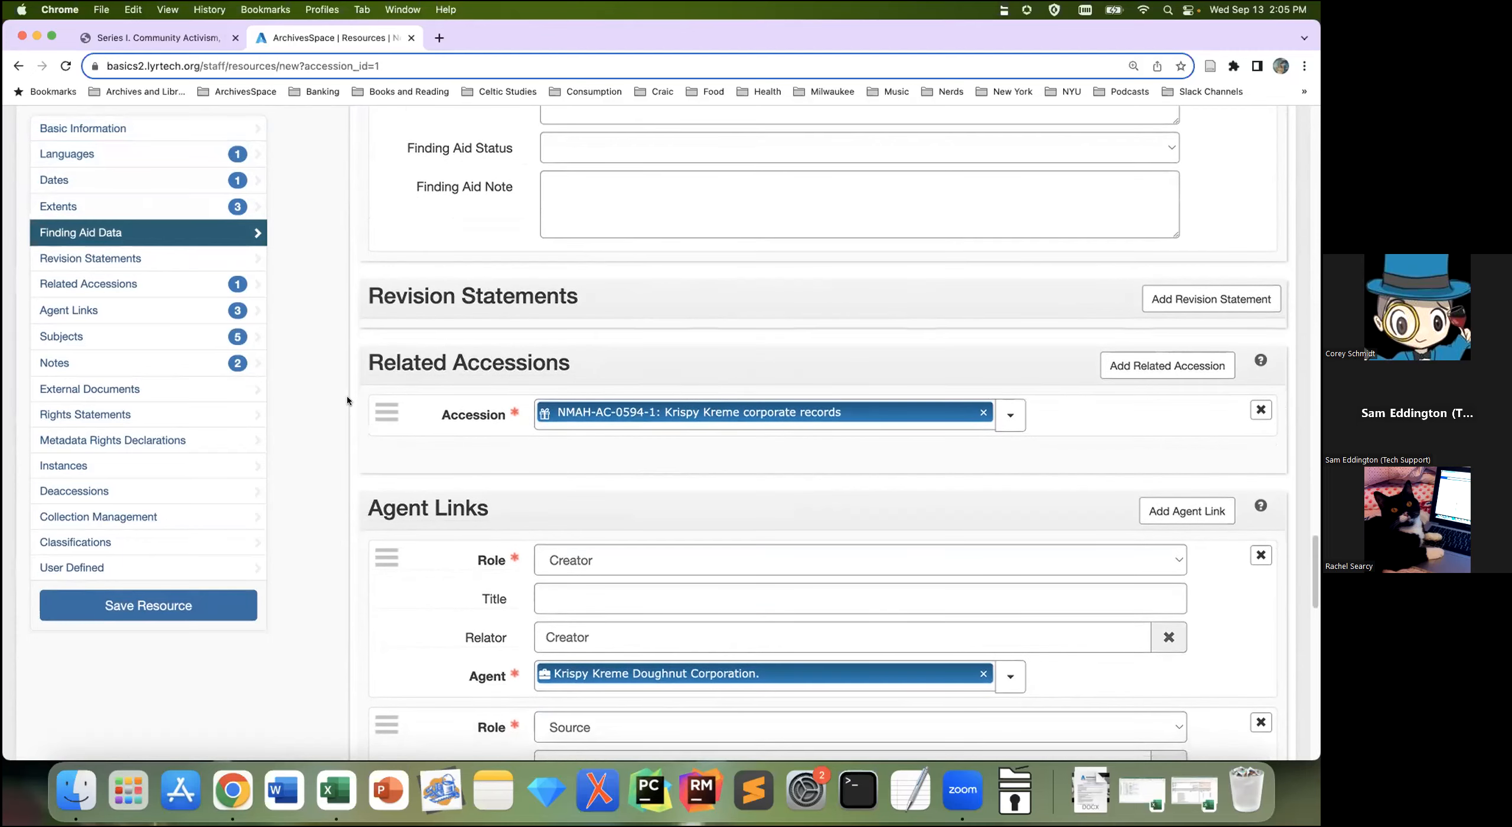
pyautogui.scroll(-3, 347, 400)
pyautogui.scroll(-10, 348, 401)
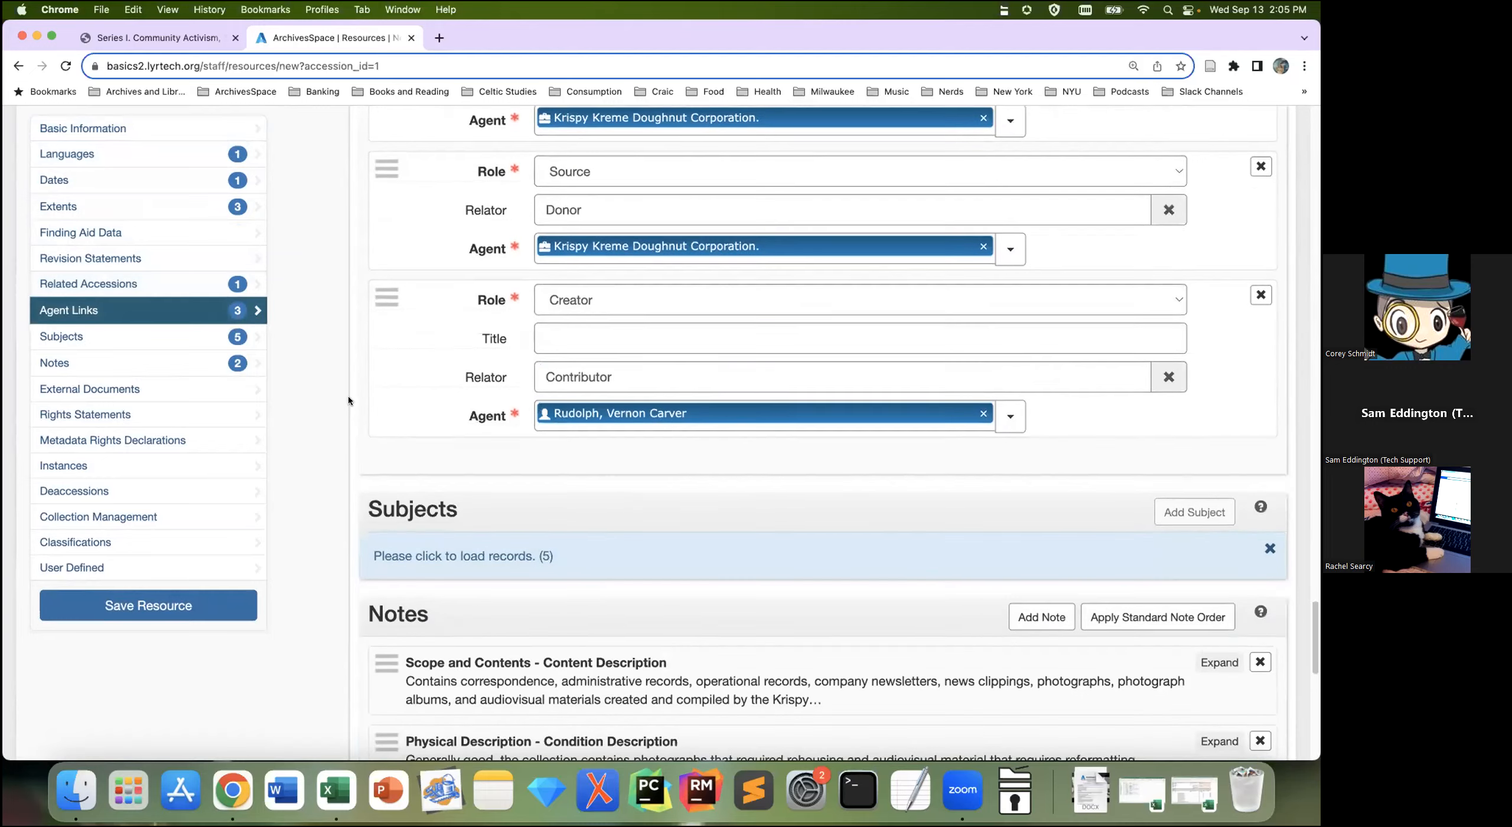
pyautogui.scroll(-5, 348, 401)
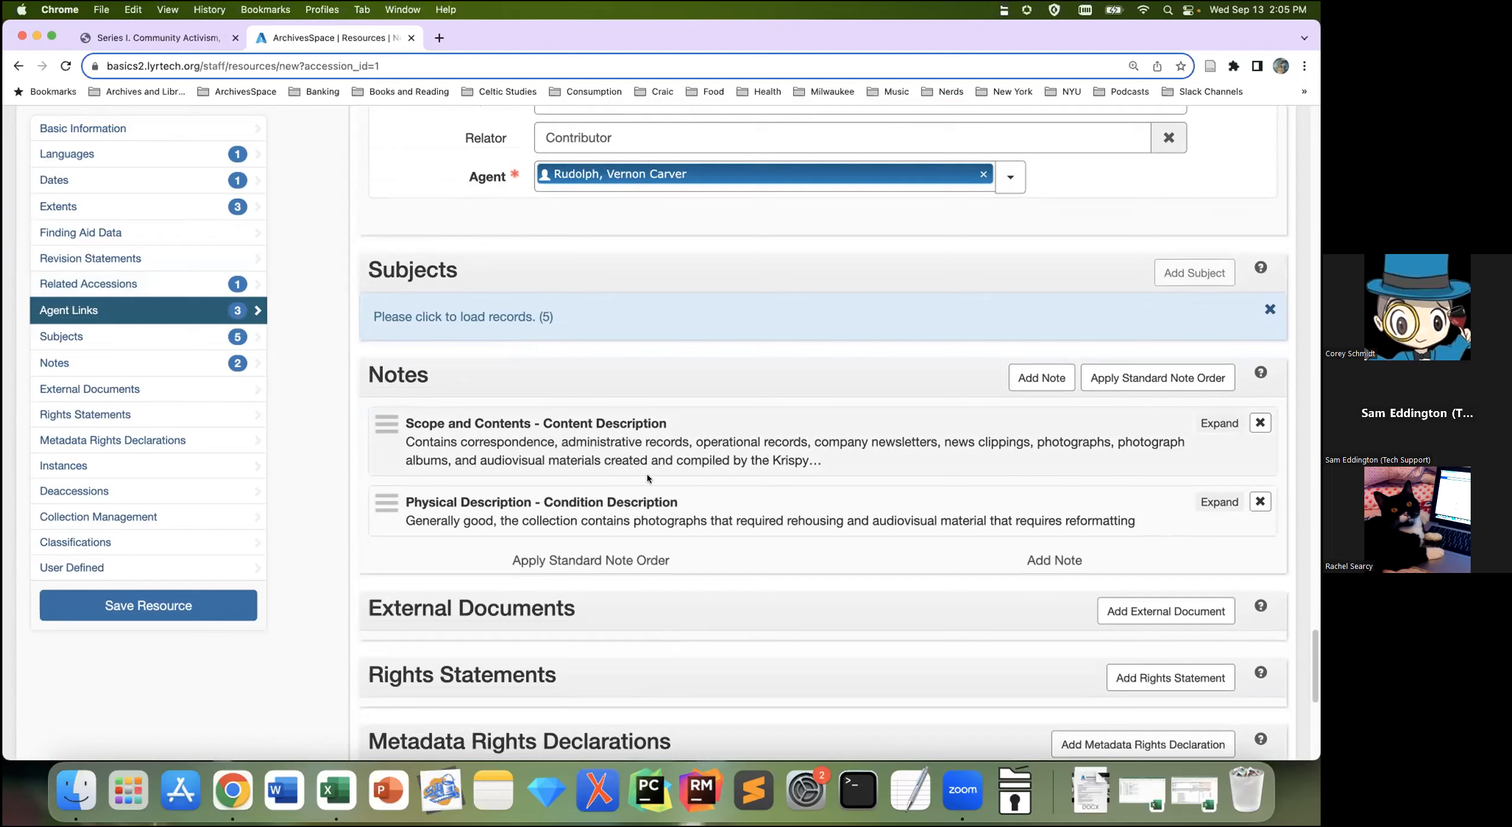
pyautogui.scroll(-1, 596, 521)
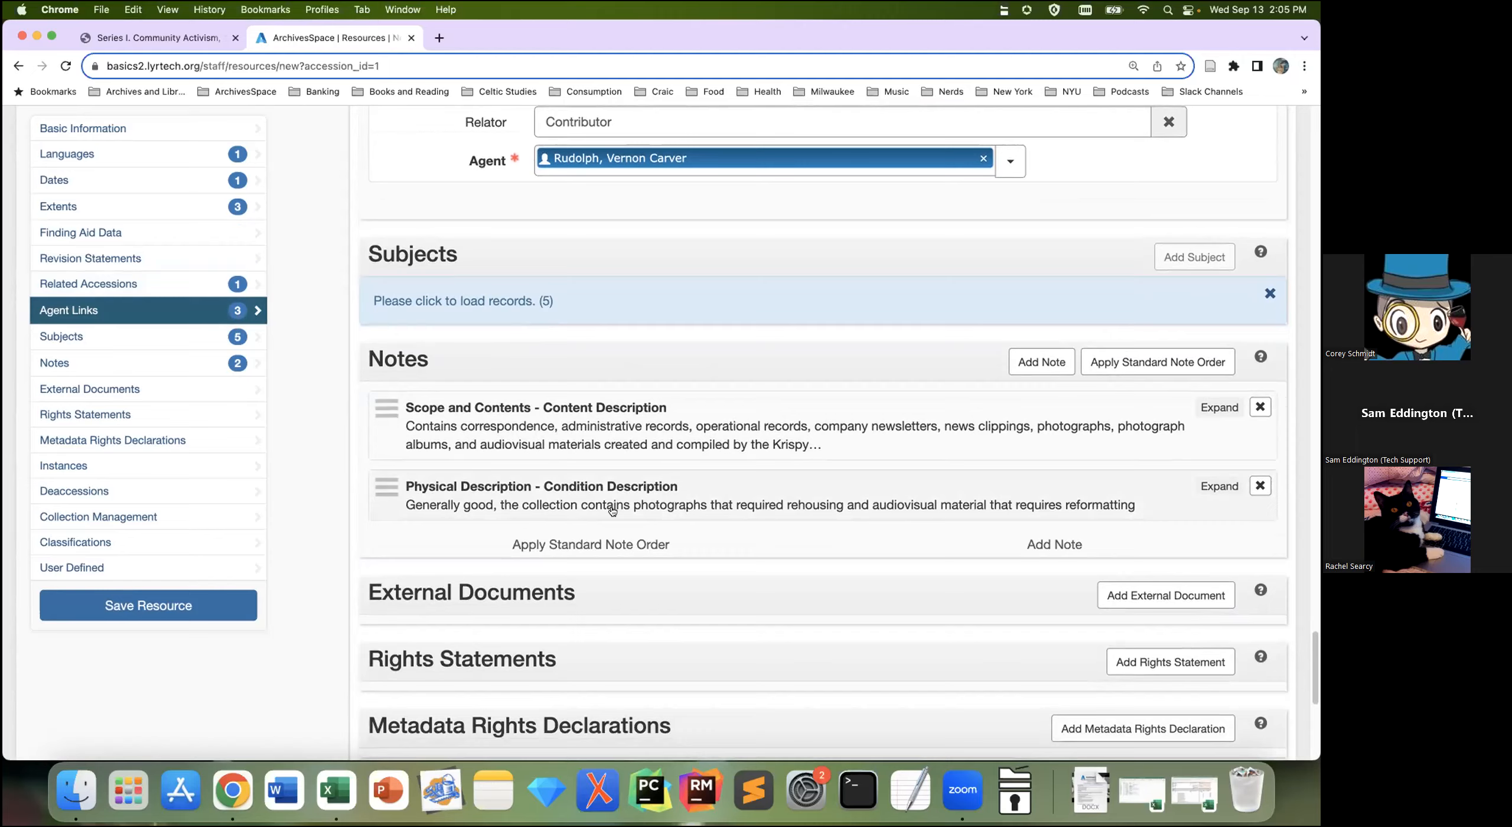
pyautogui.scroll(-3, 614, 509)
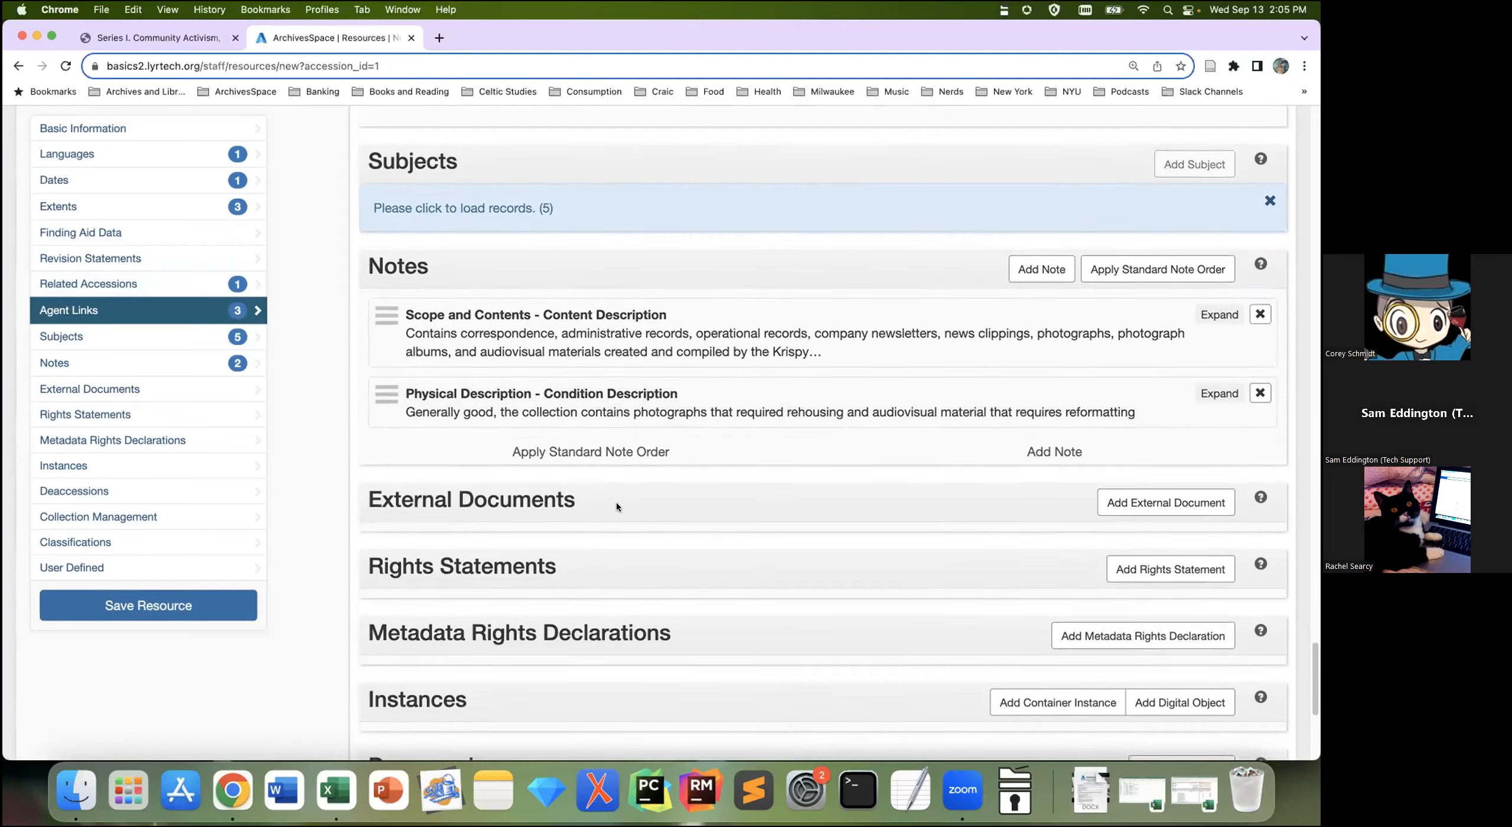
pyautogui.scroll(2, 616, 505)
pyautogui.scroll(3, 617, 507)
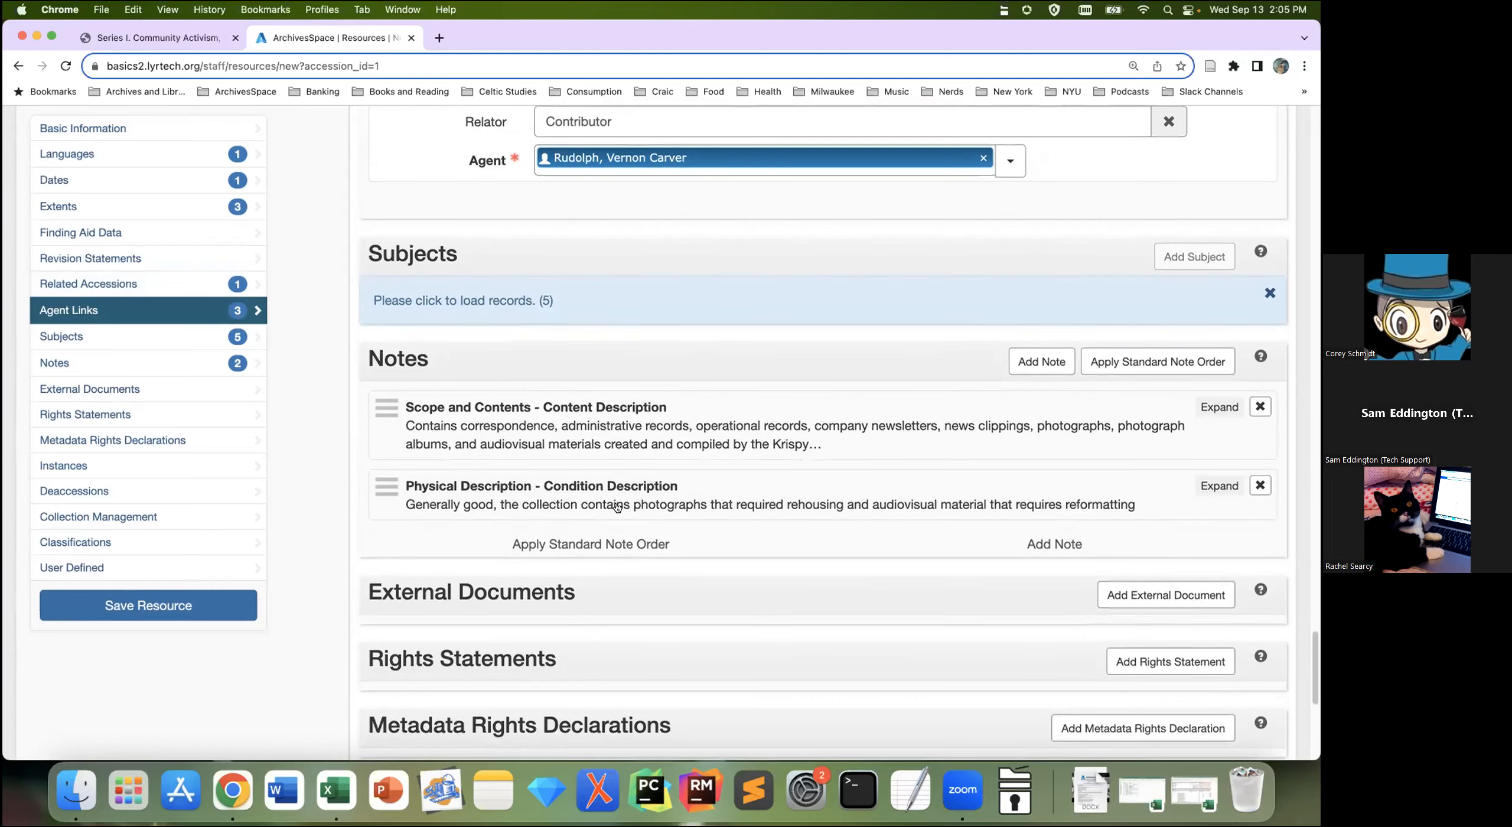
pyautogui.scroll(12, 540, 554)
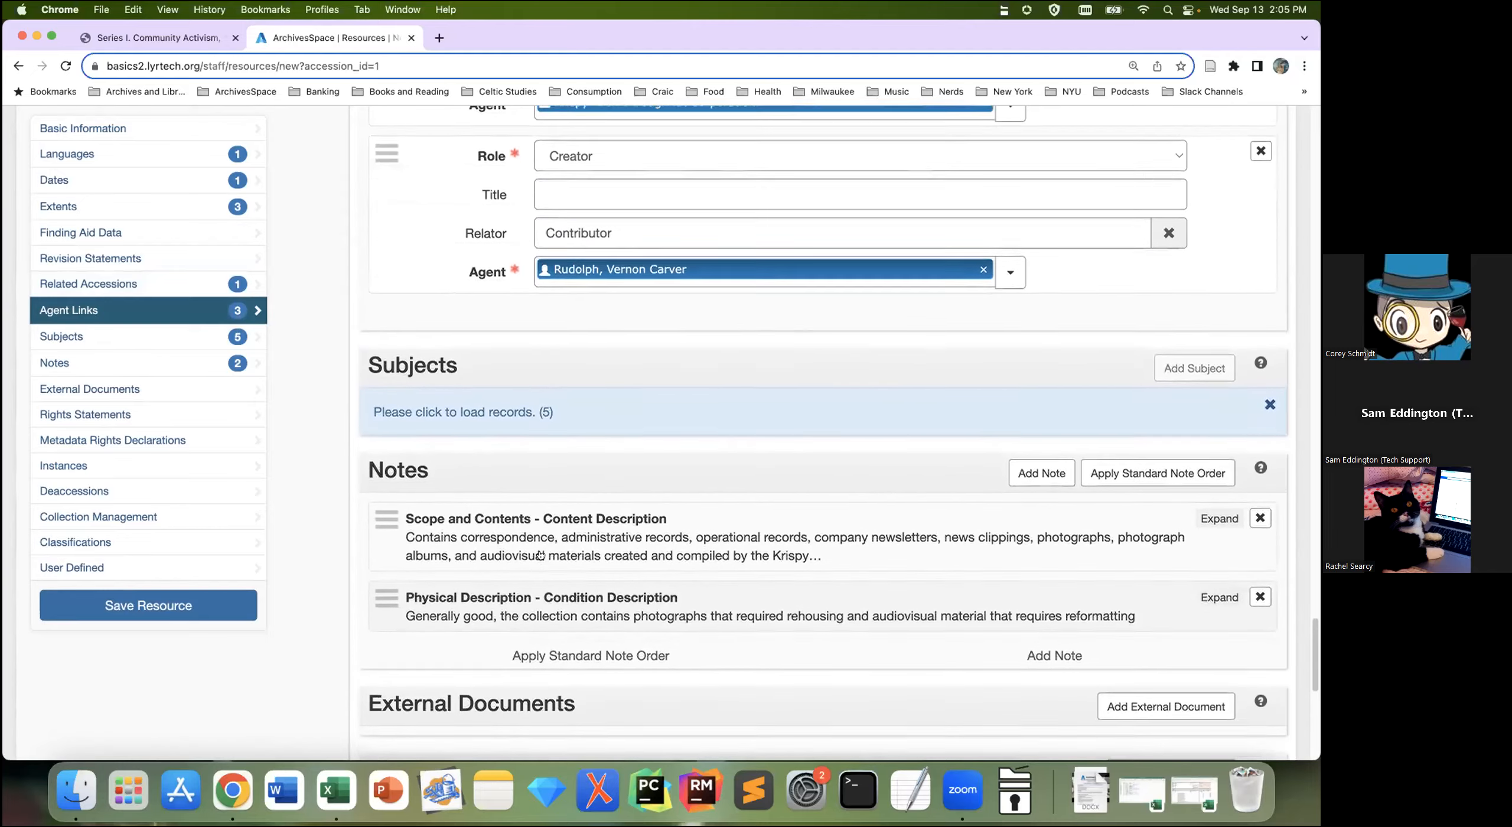
pyautogui.scroll(20, 540, 553)
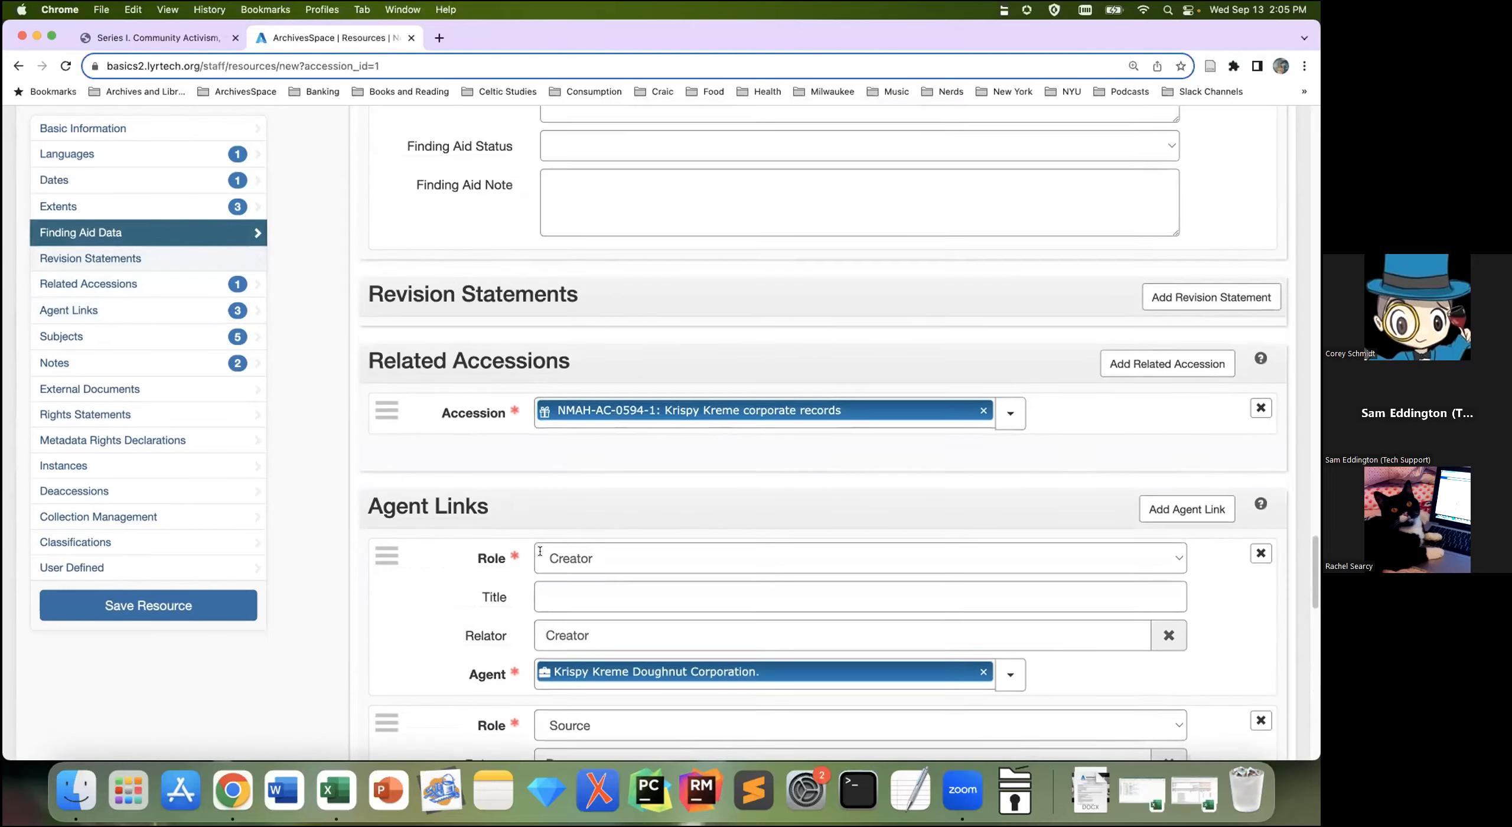
pyautogui.scroll(20, 540, 550)
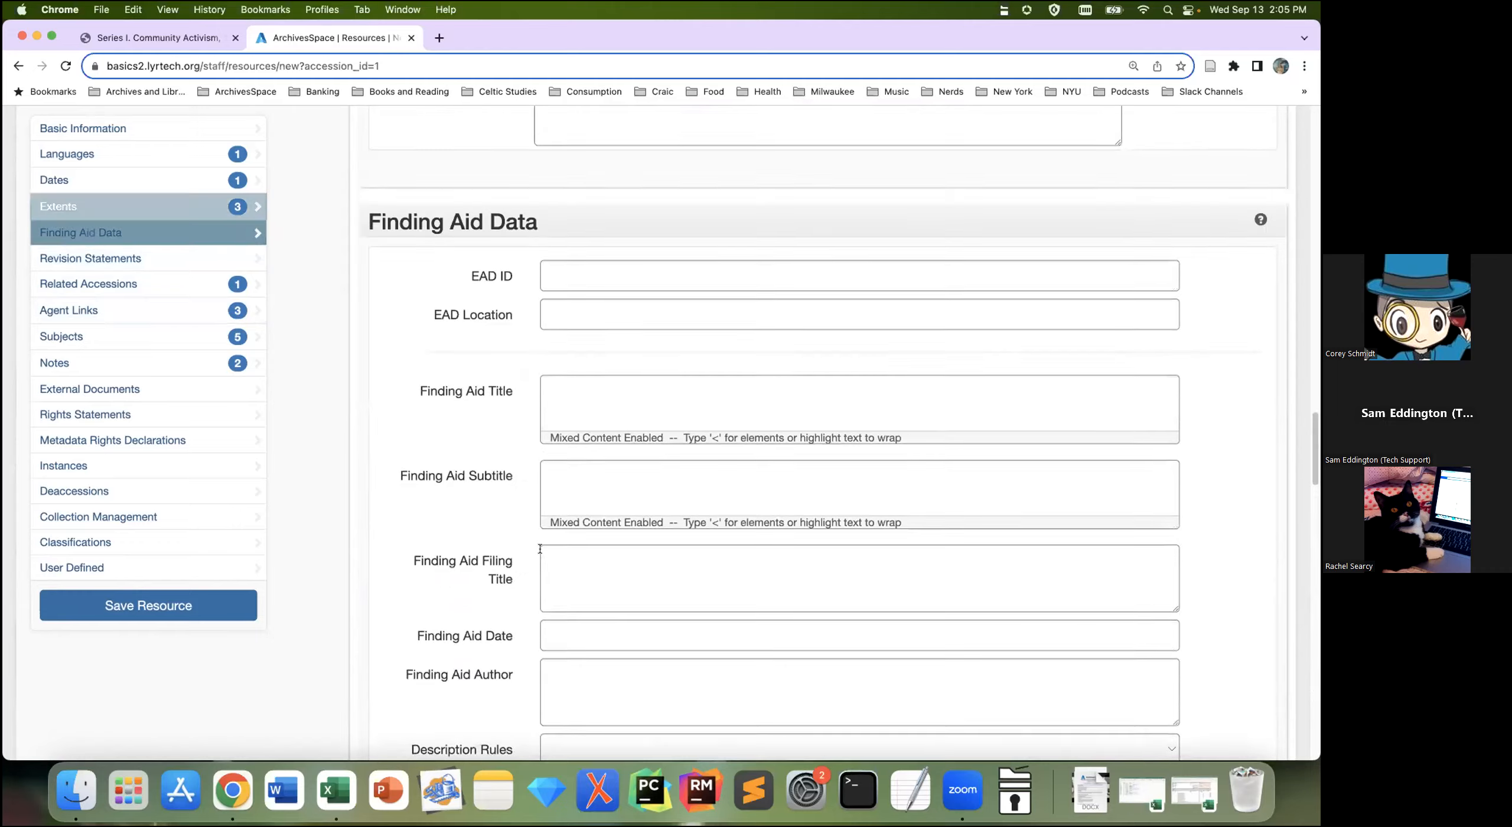
pyautogui.scroll(6, 539, 549)
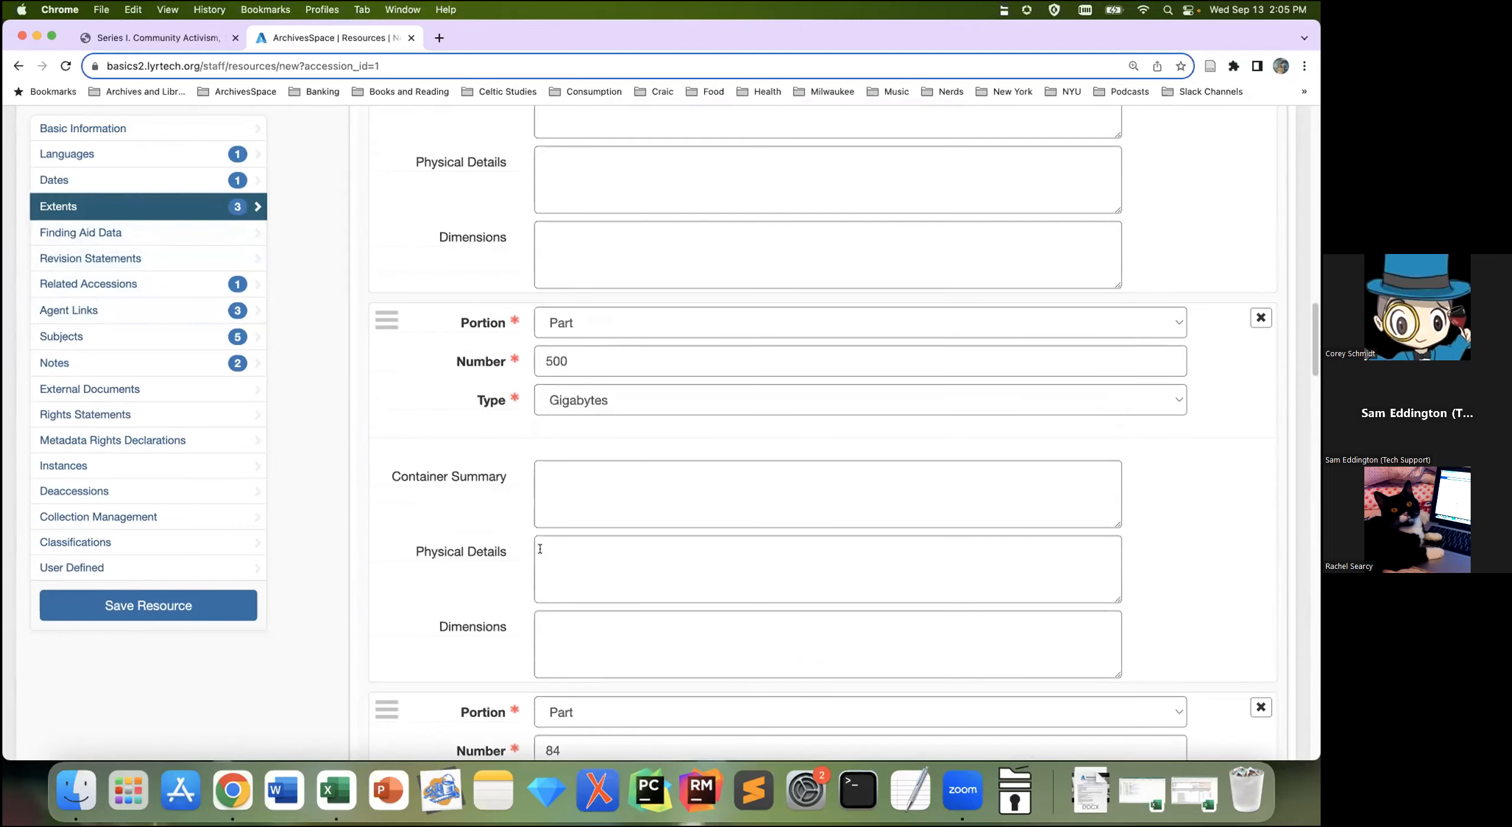
pyautogui.scroll(1, 540, 549)
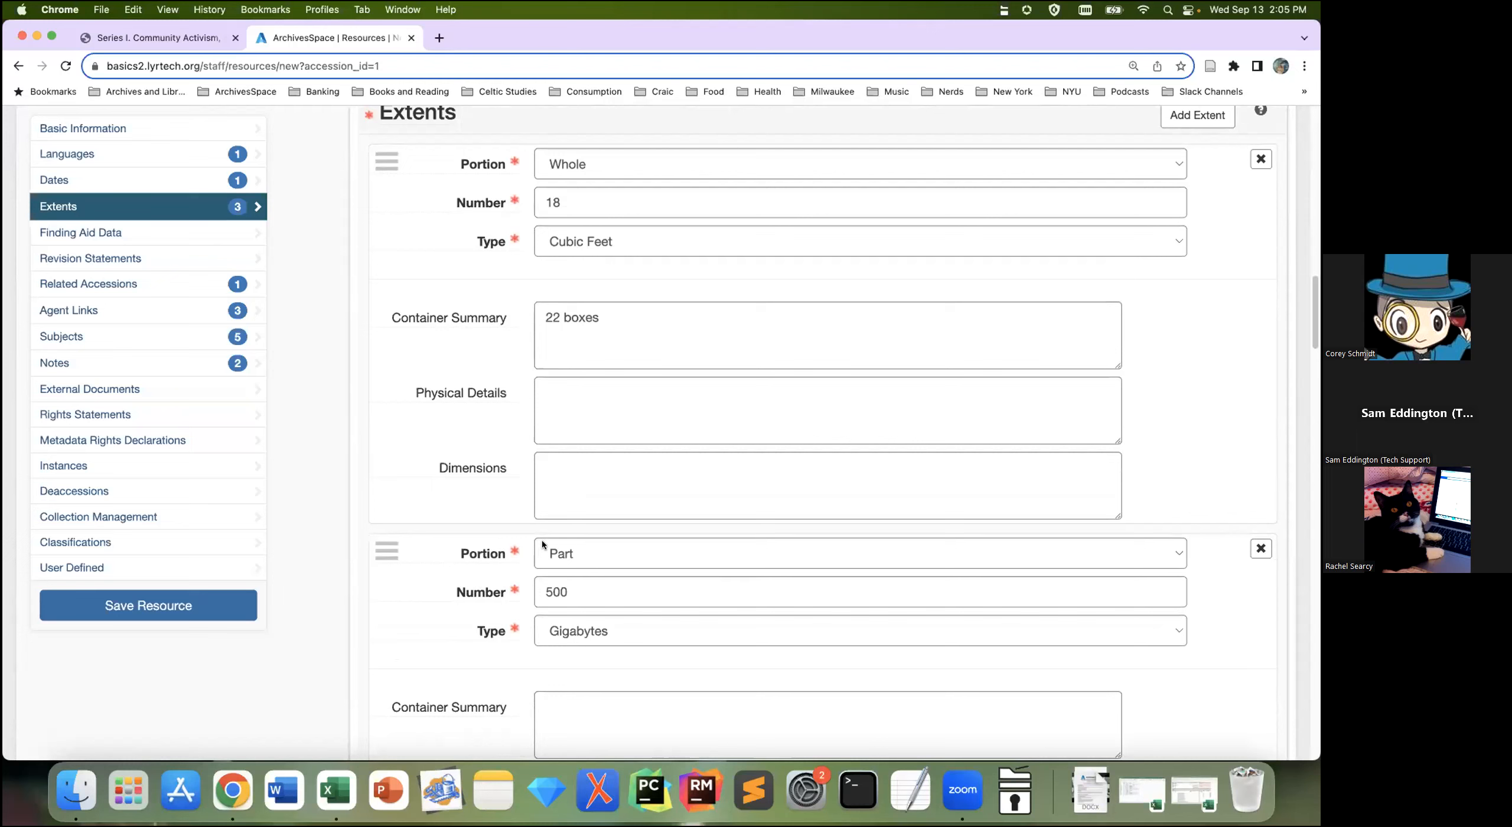
pyautogui.click(262, 129)
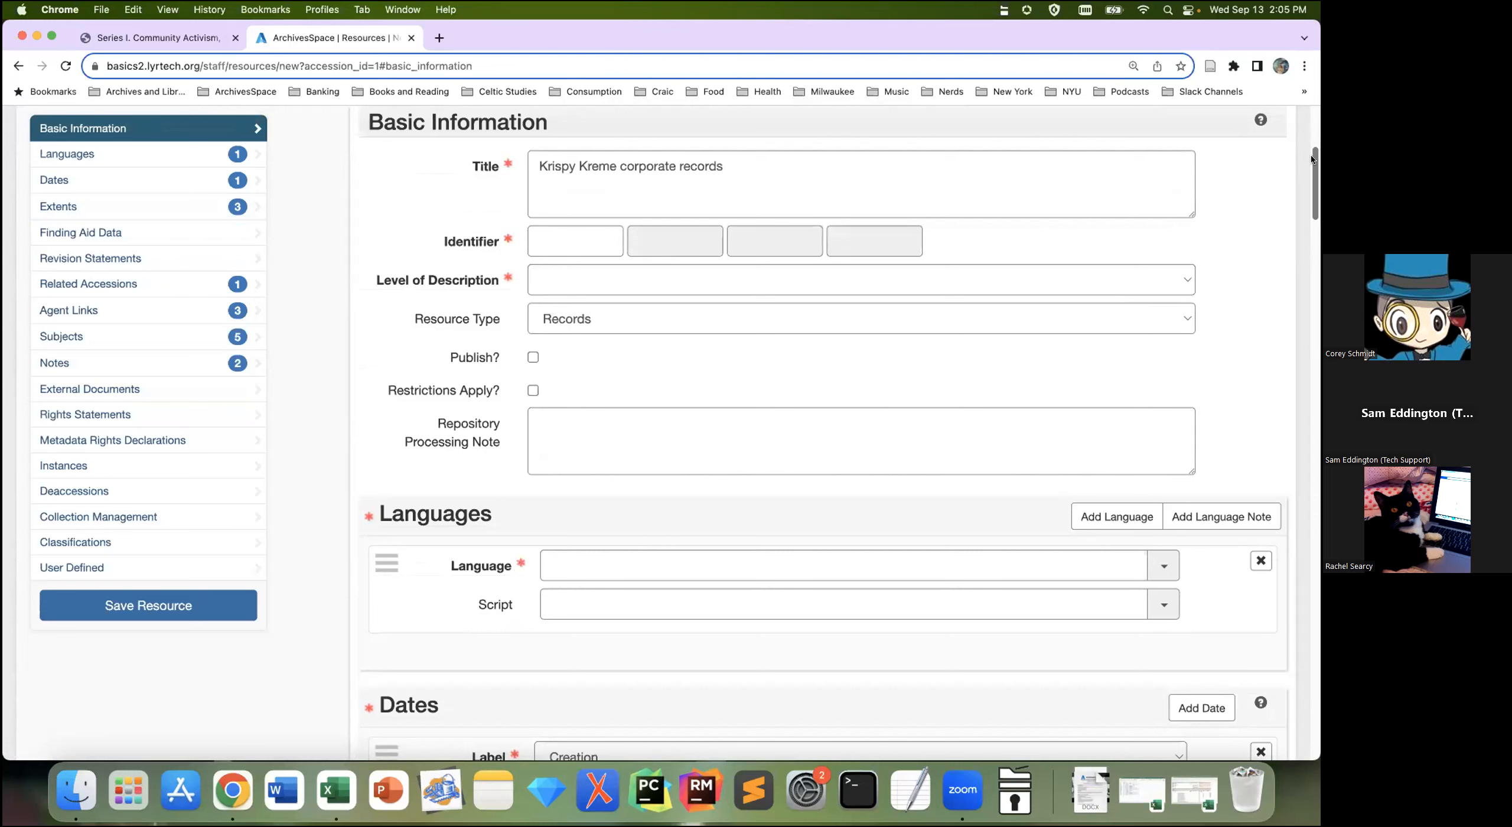
# Step: Cancel the unsaved Krispy Kreme New Resource form to return to the accession edit page
pyautogui.moveTo(1315, 176); pyautogui.dragTo(1271, 704)
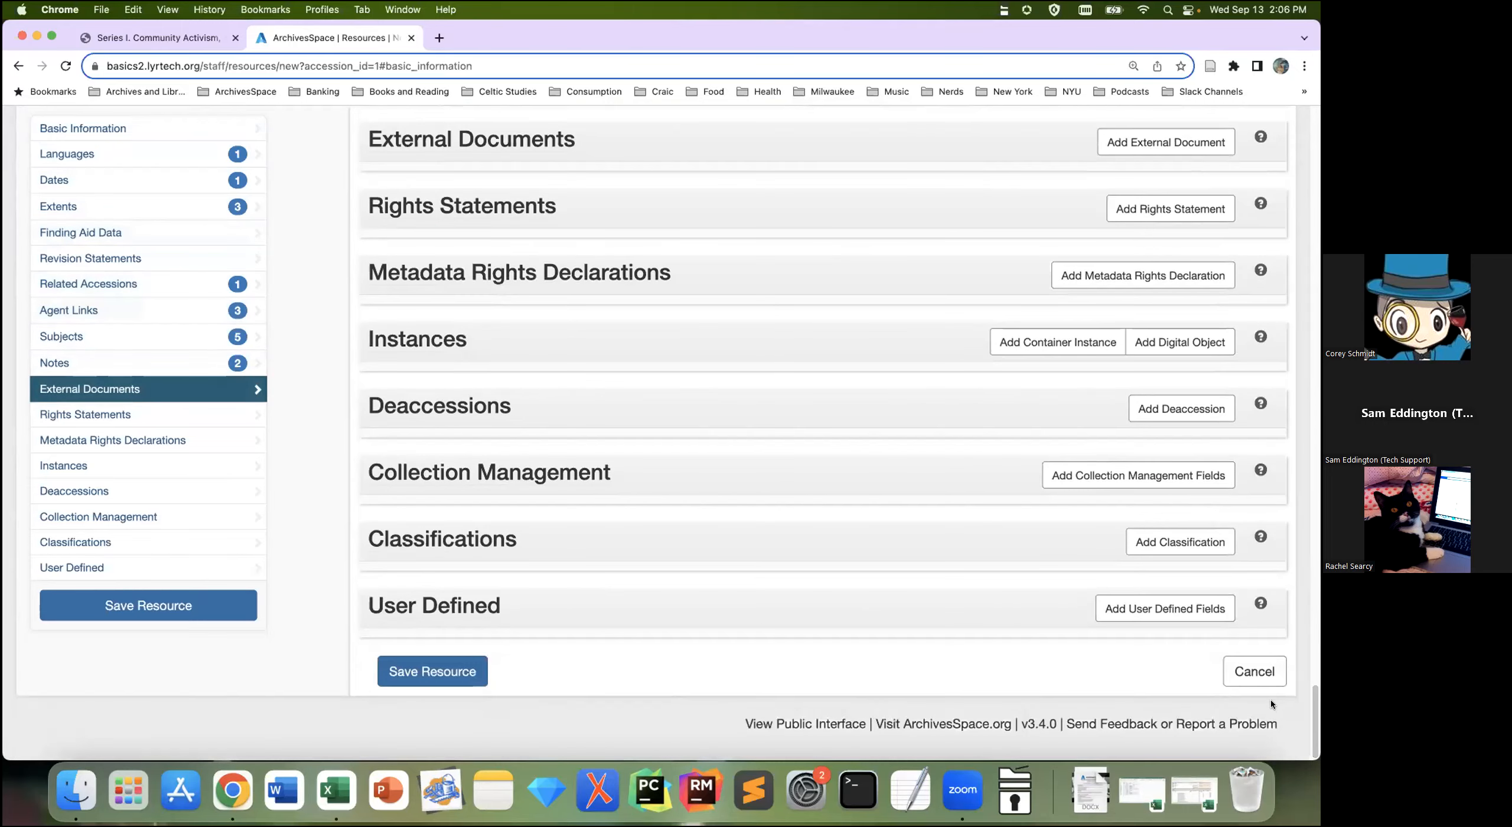
pyautogui.click(1264, 680)
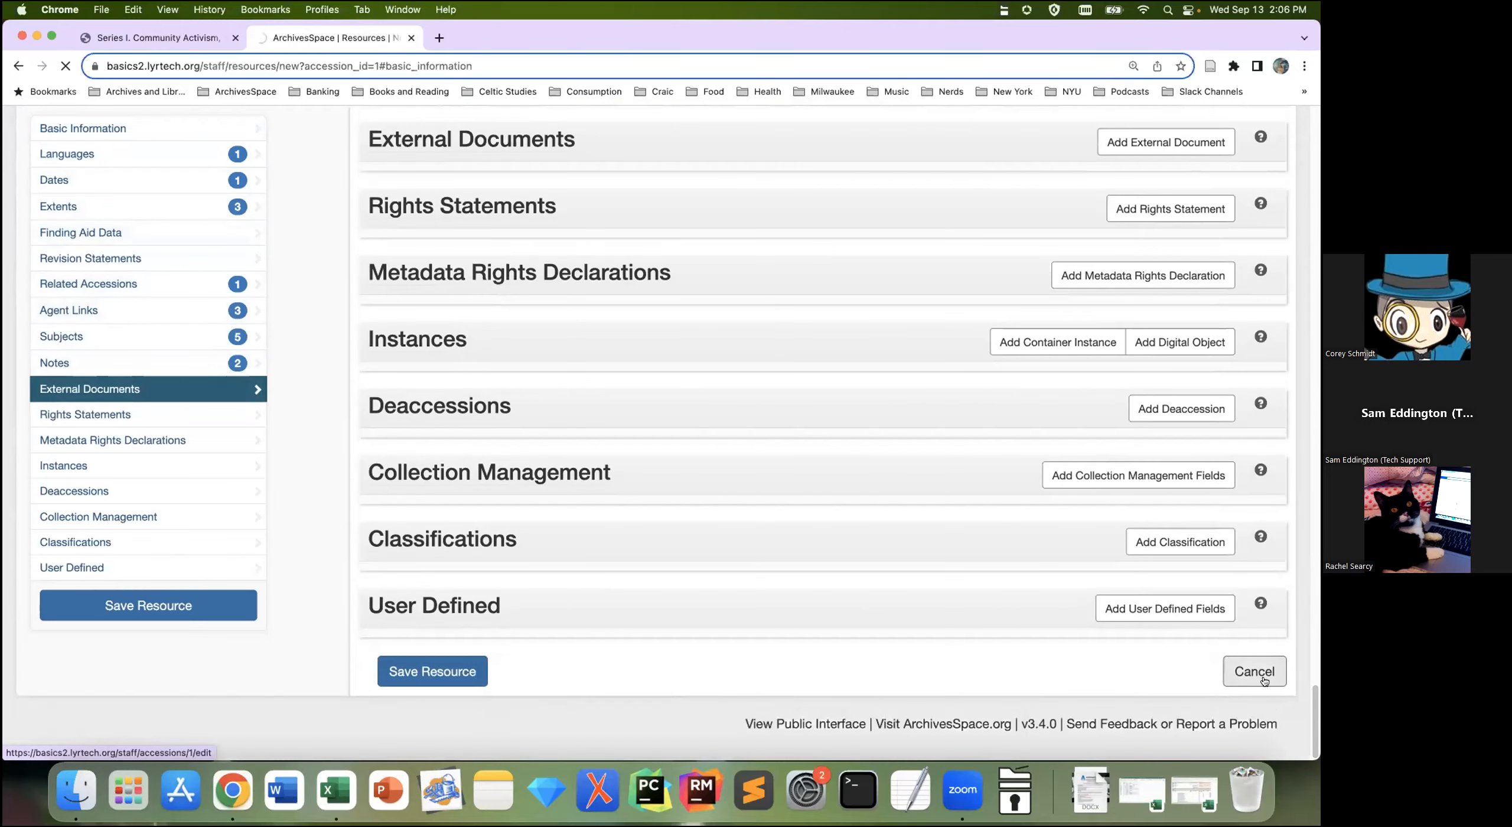
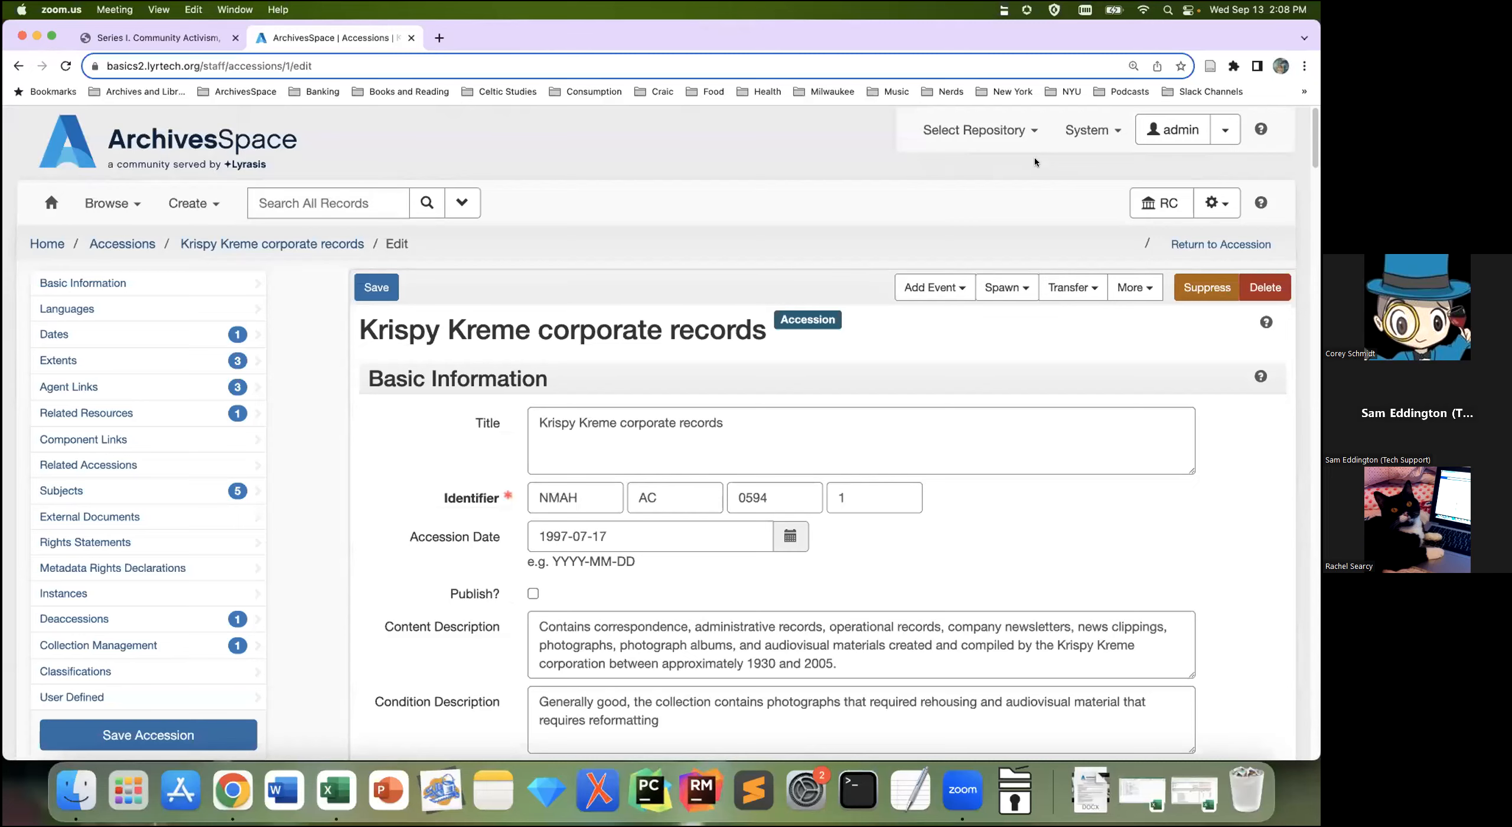
# Step: Bring the Chrome window with the ArchivesSpace accession edit page in front of Zoom
pyautogui.click(329, 544)
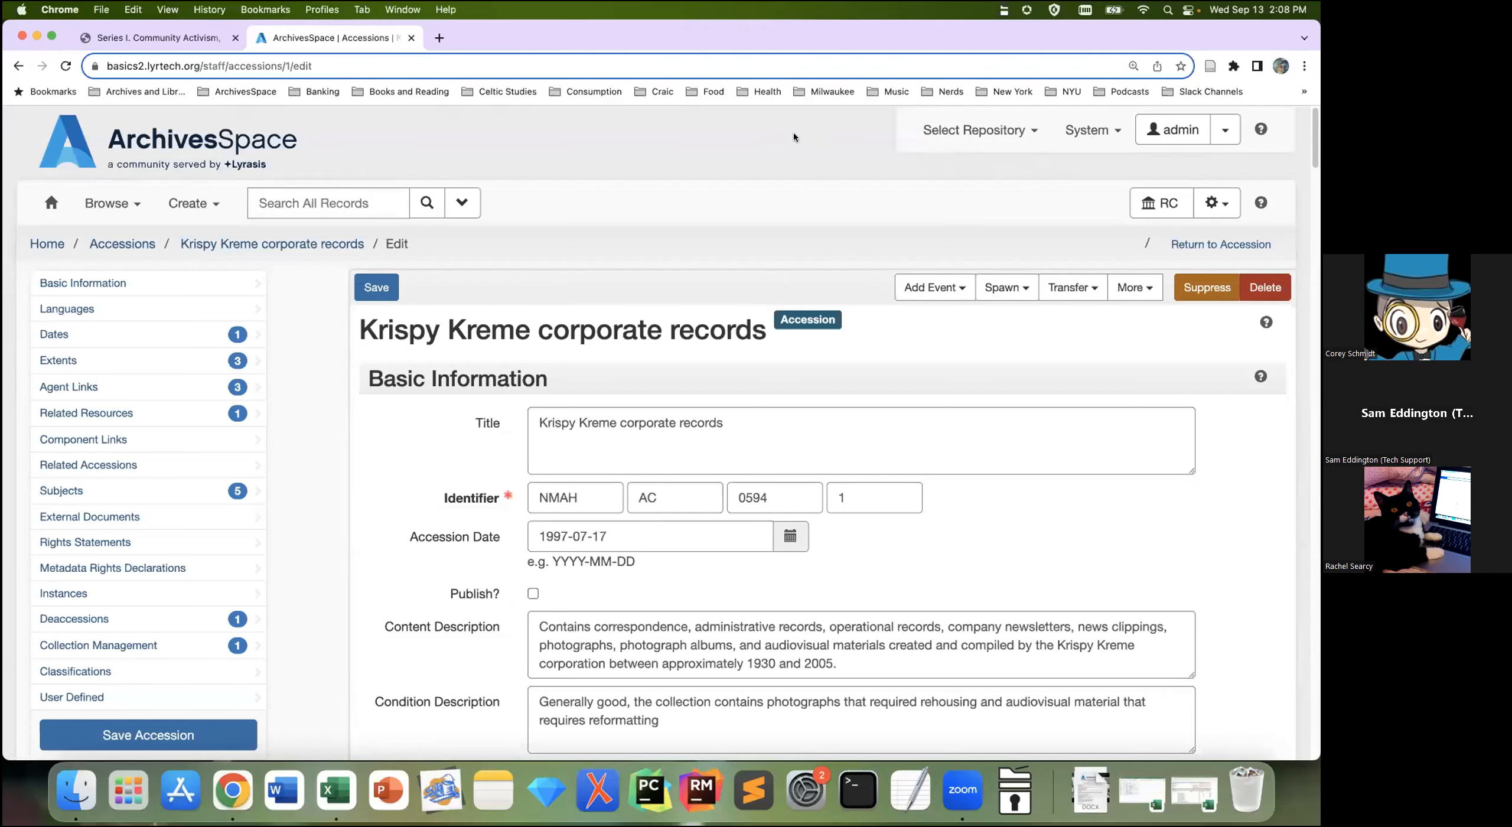
# Step: Jump to Agent Links to show the Creator, Source/Donor and Contributor links
pyautogui.scroll(-5, 1117, 423)
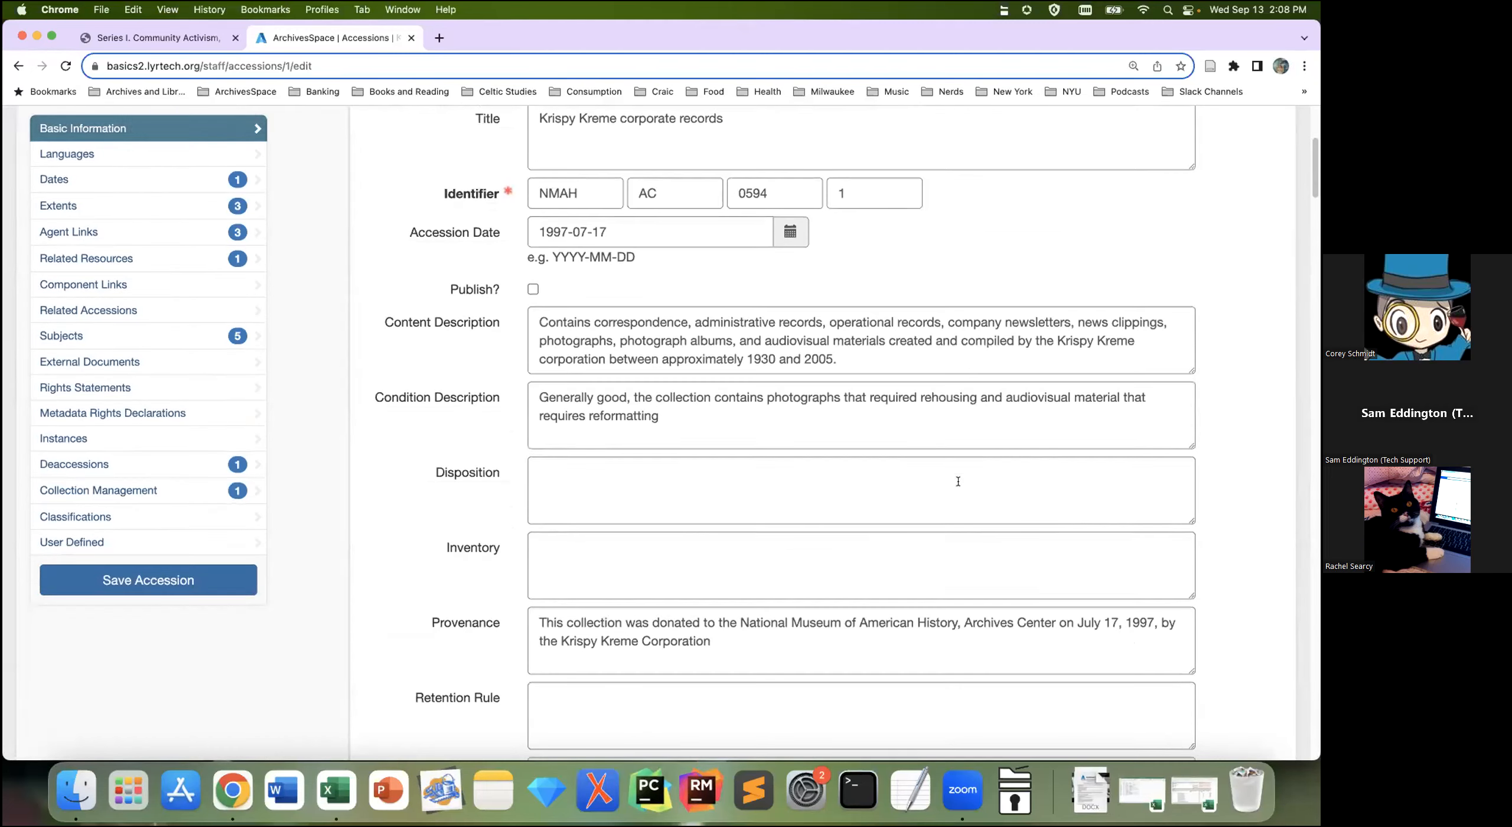
pyautogui.click(170, 235)
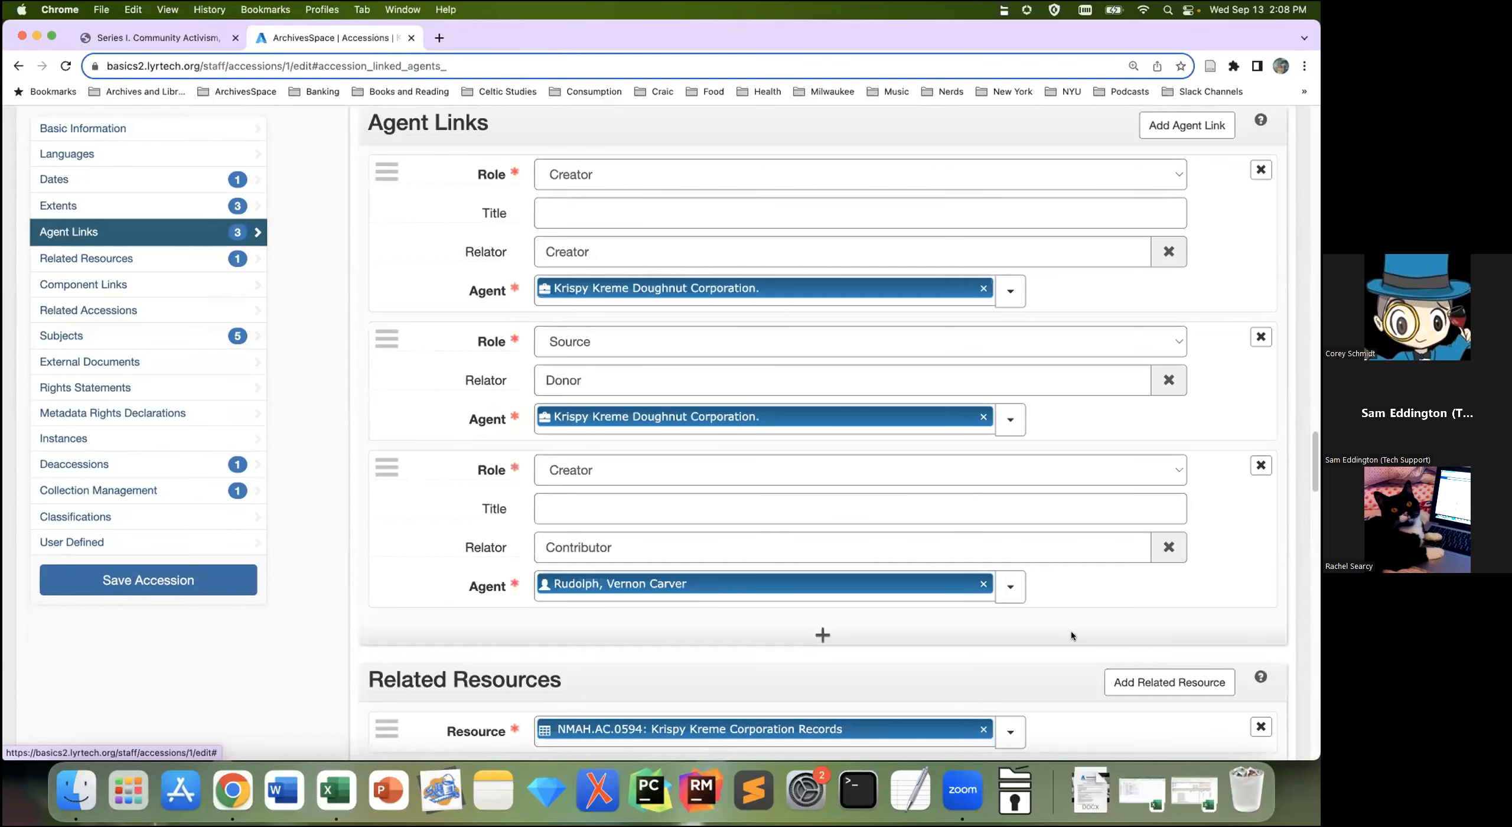
pyautogui.scroll(1, 1070, 631)
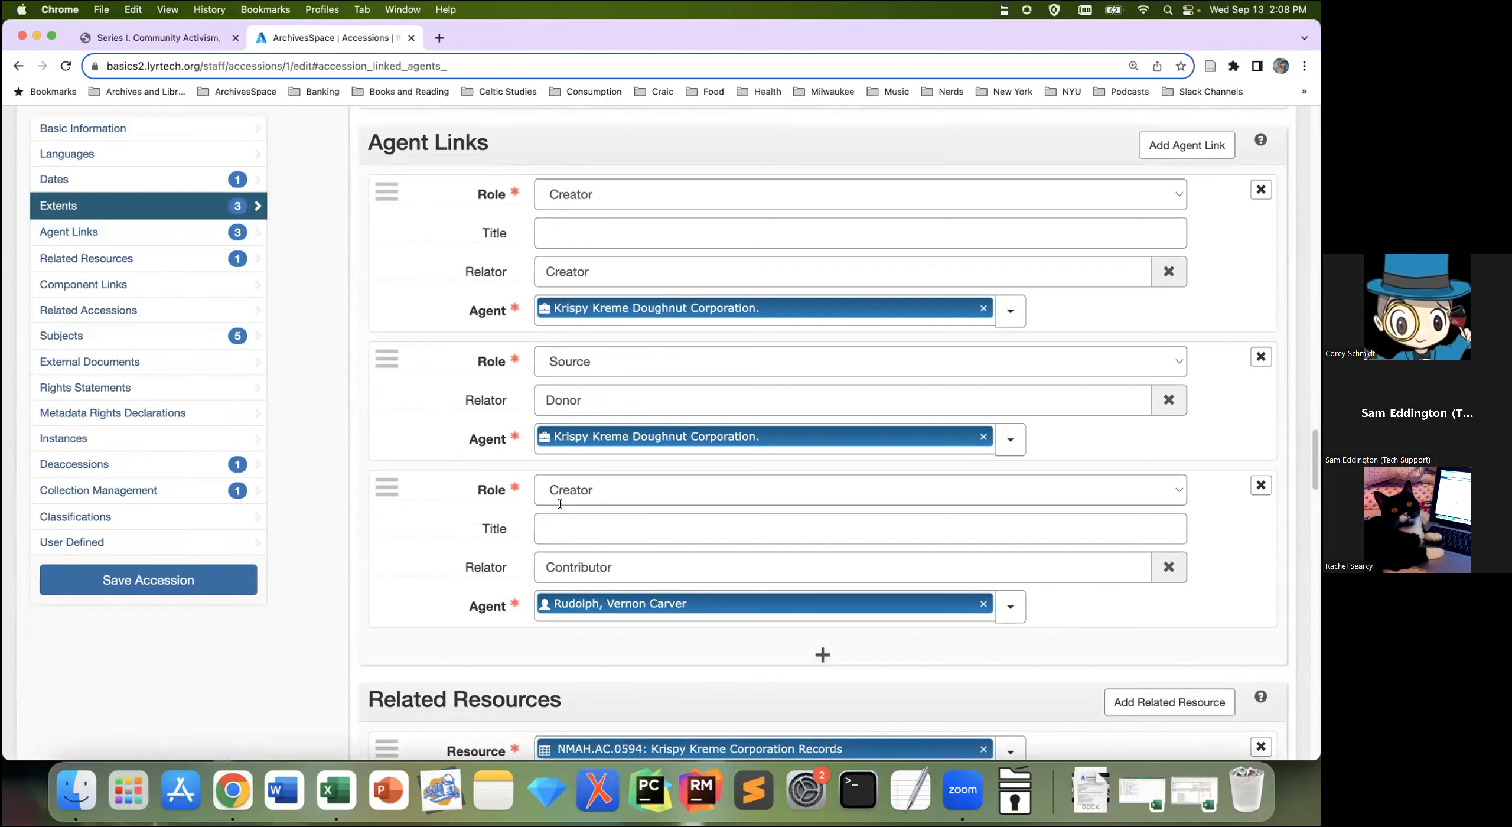
pyautogui.scroll(1, 1140, 378)
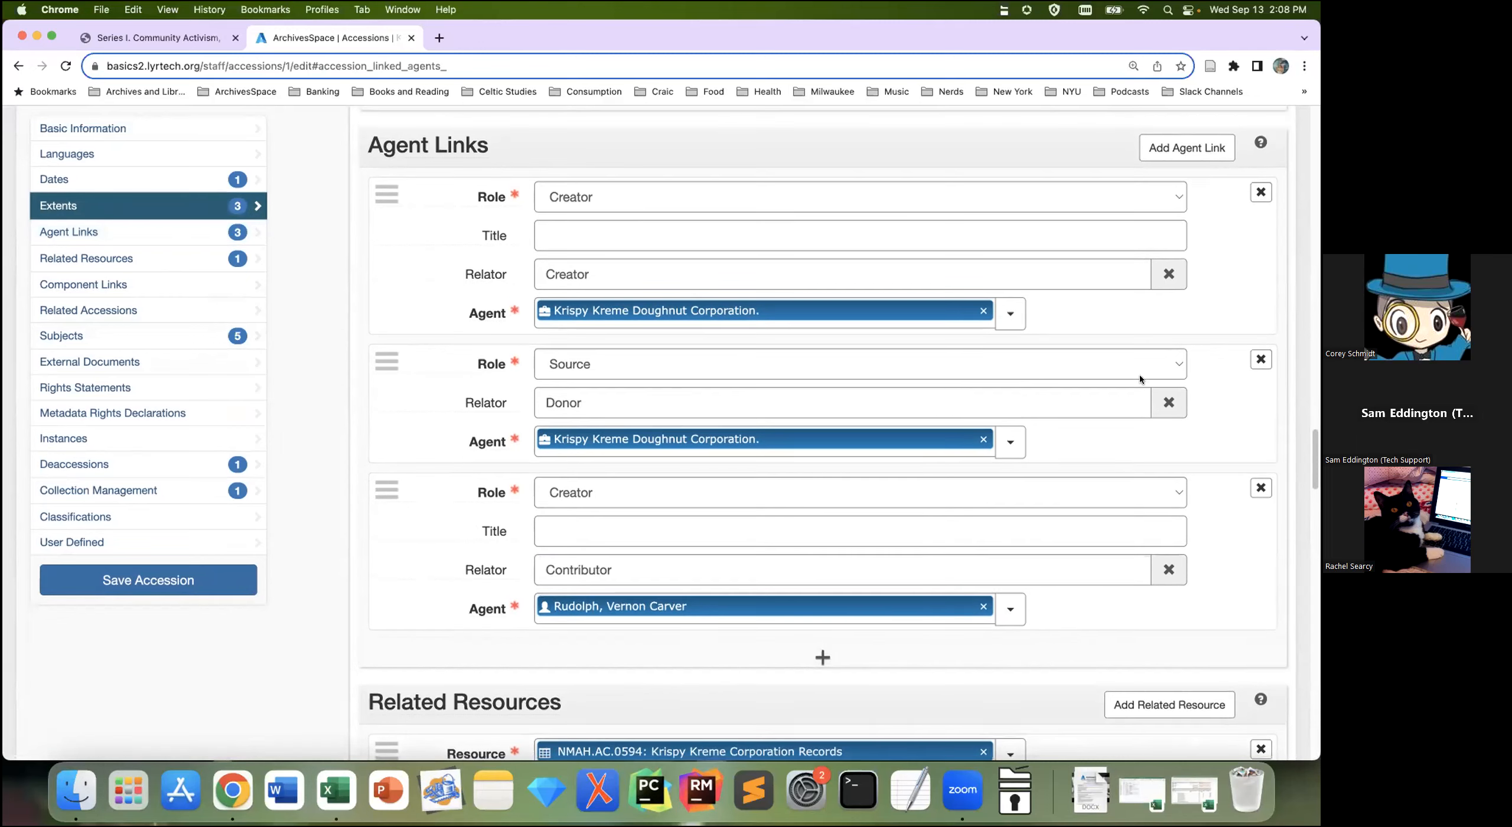
pyautogui.scroll(1, 1140, 378)
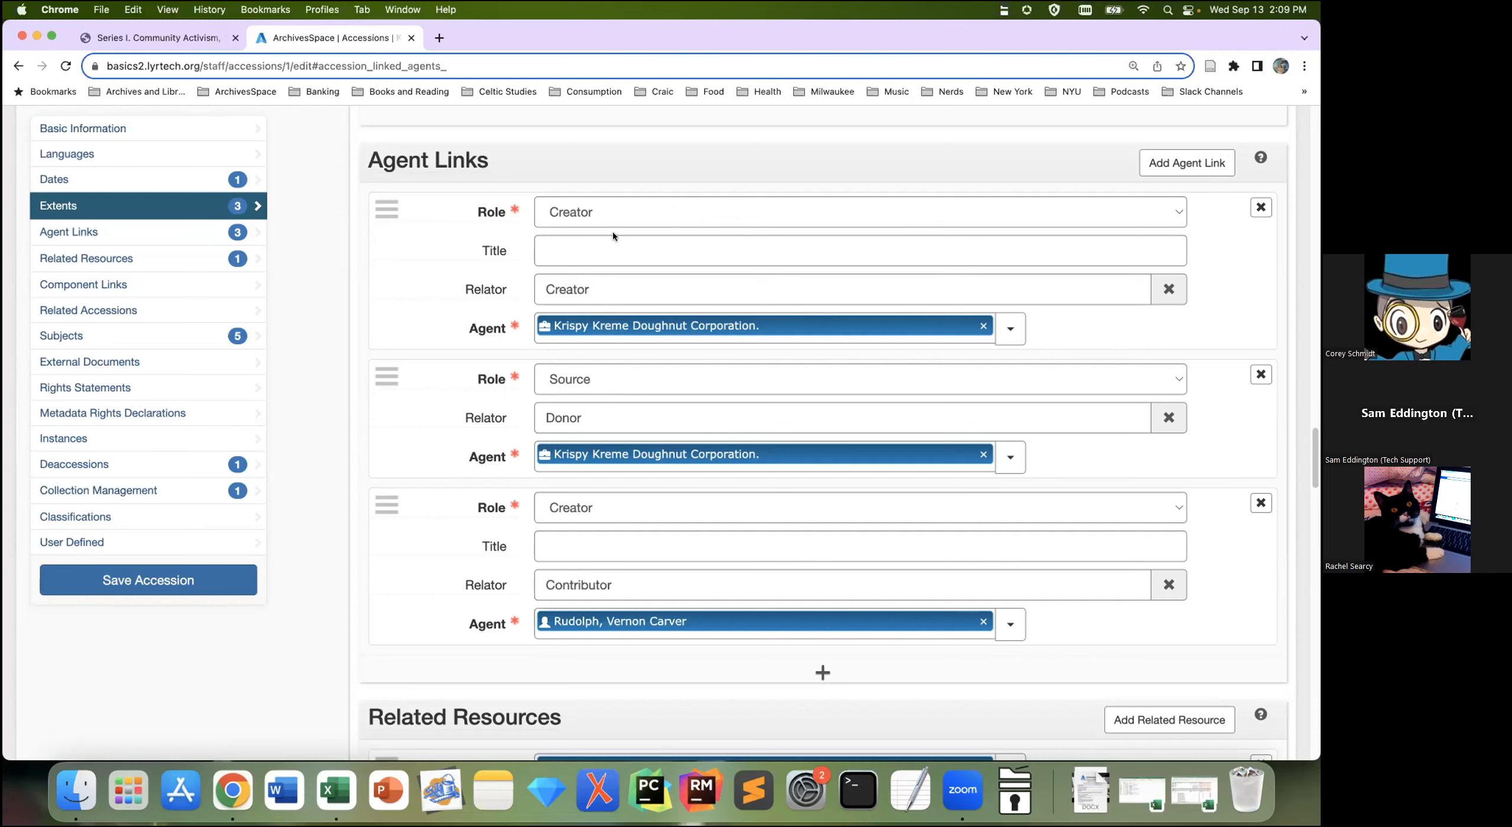
pyautogui.click(620, 212)
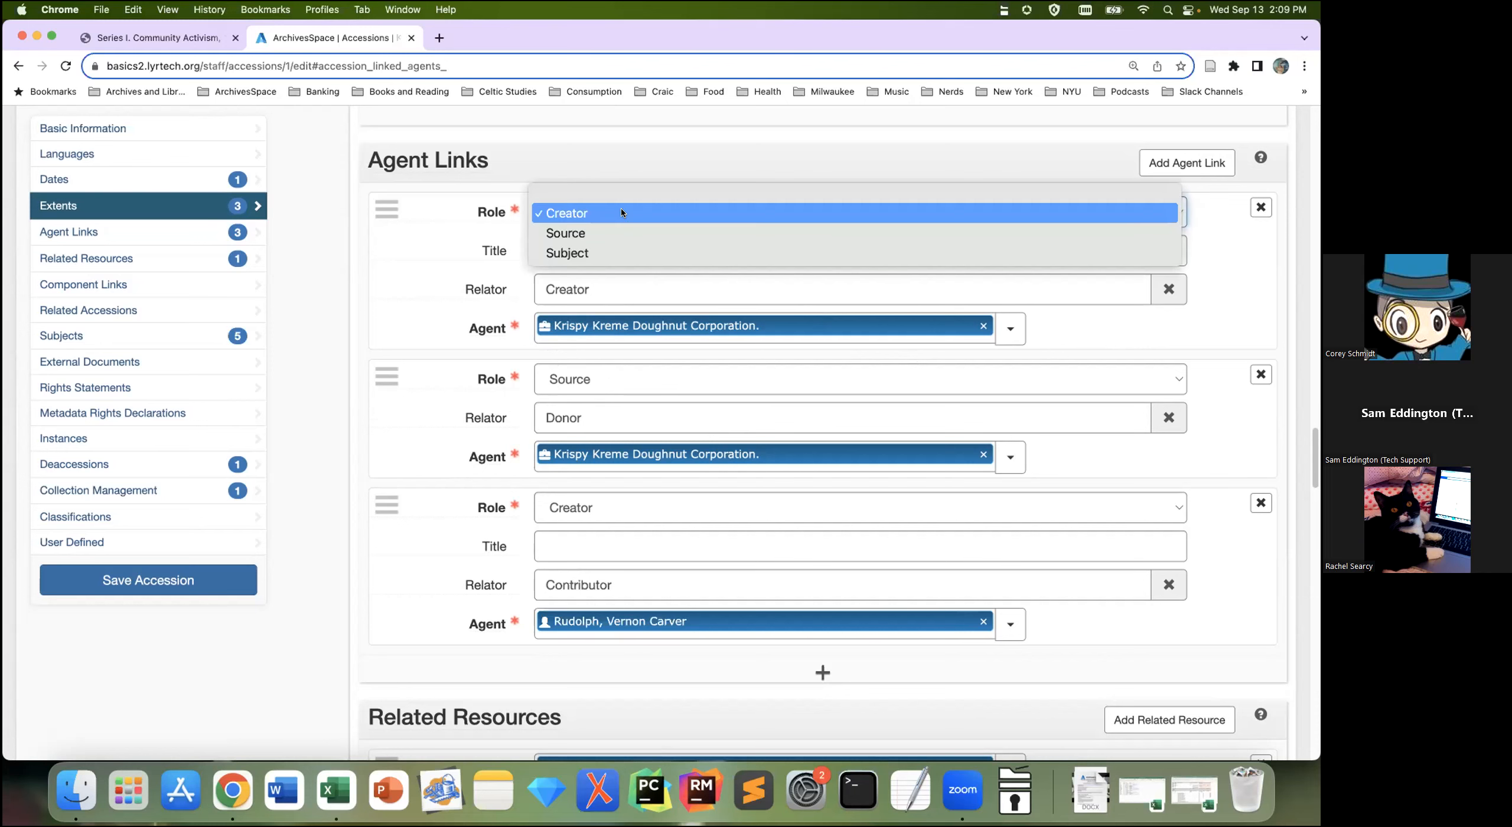
pyautogui.click(315, 418)
pyautogui.scroll(-2, 376, 454)
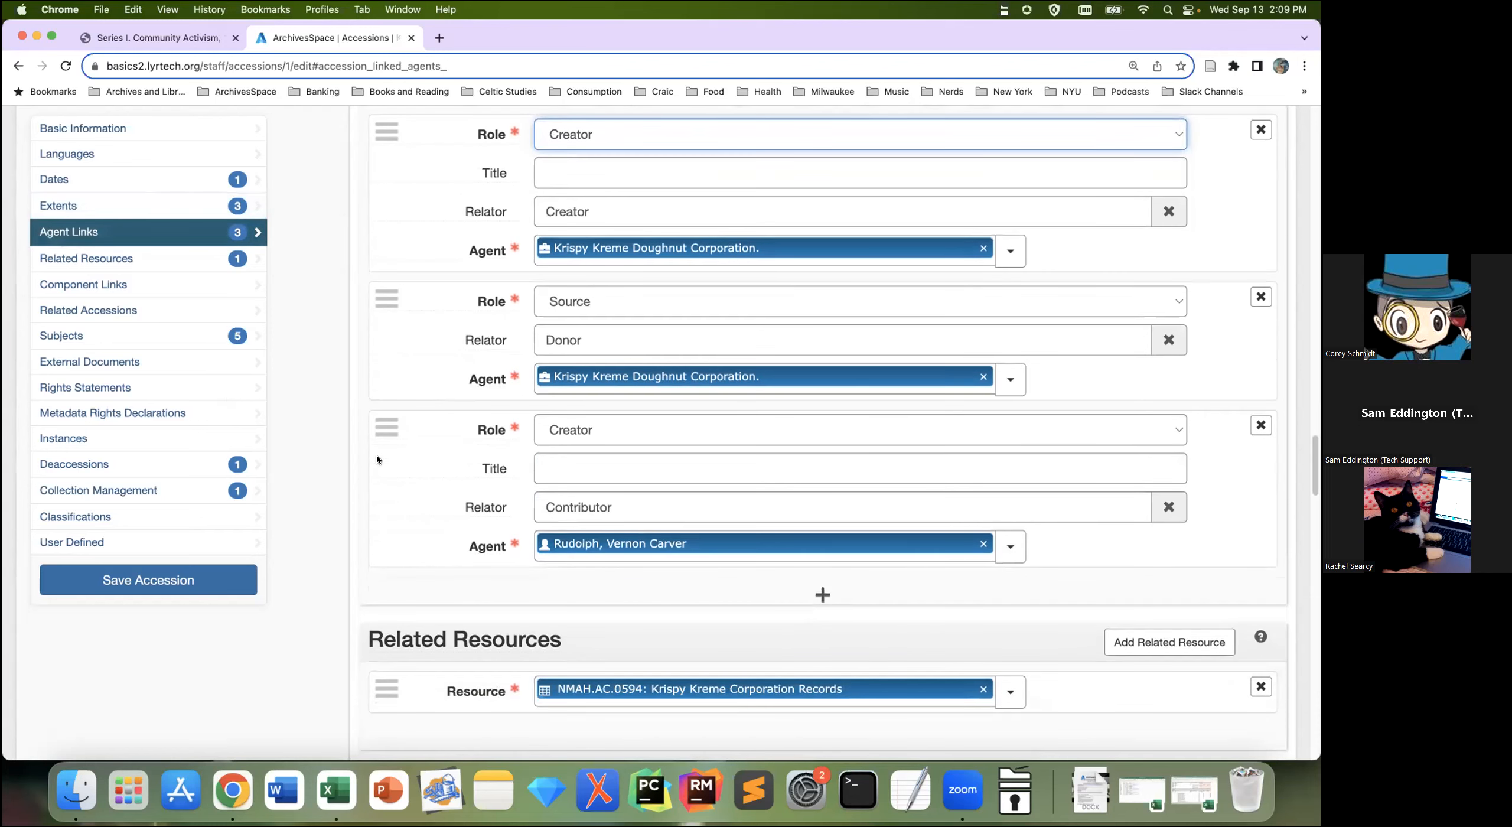
# Step: Add a new empty agent link row and set its role to Subject
pyautogui.moveTo(377, 459)
pyautogui.click(781, 600)
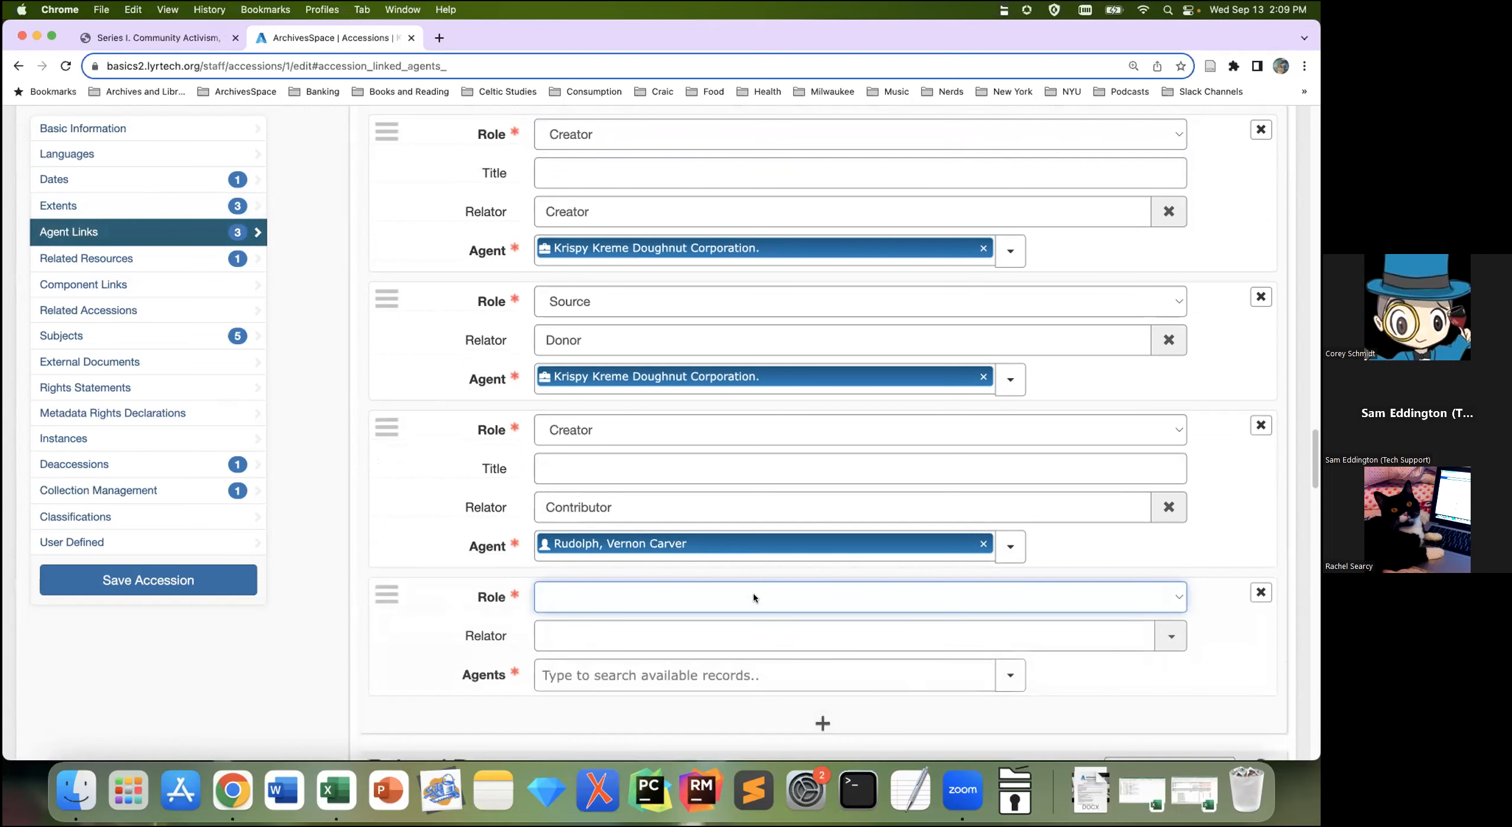
pyautogui.click(754, 597)
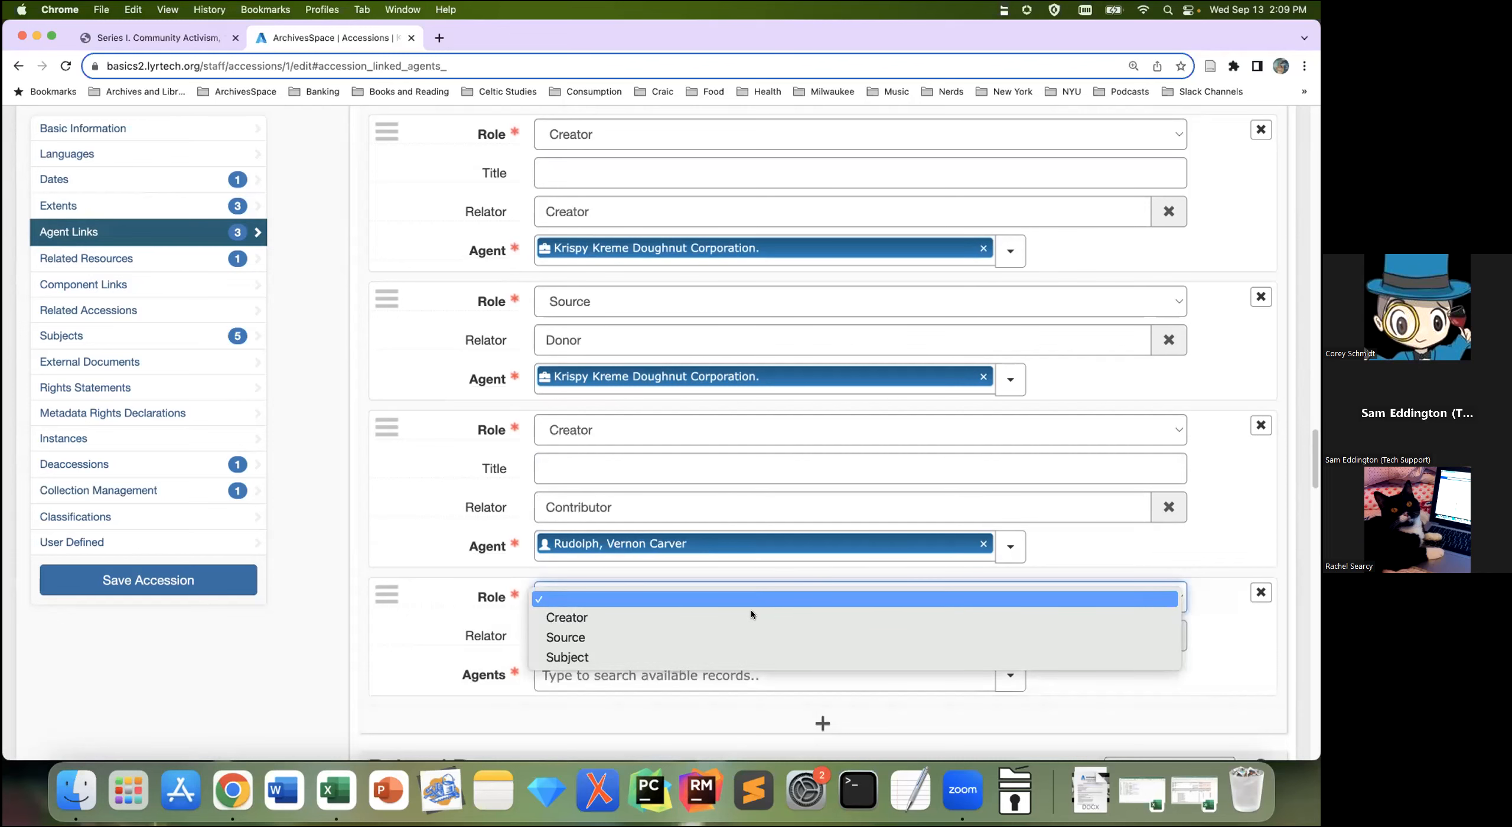
pyautogui.click(749, 651)
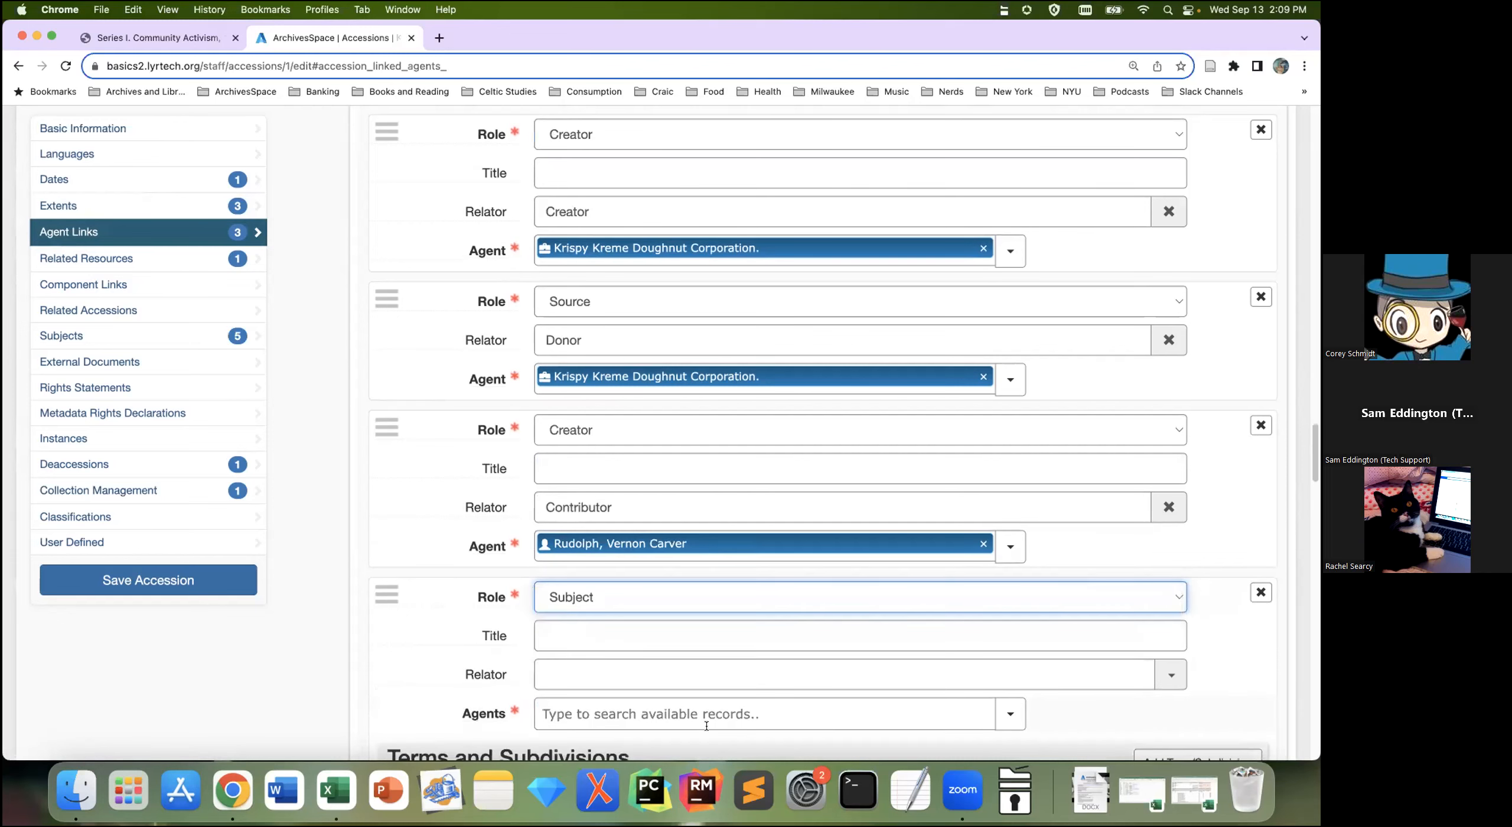
pyautogui.scroll(-3, 715, 668)
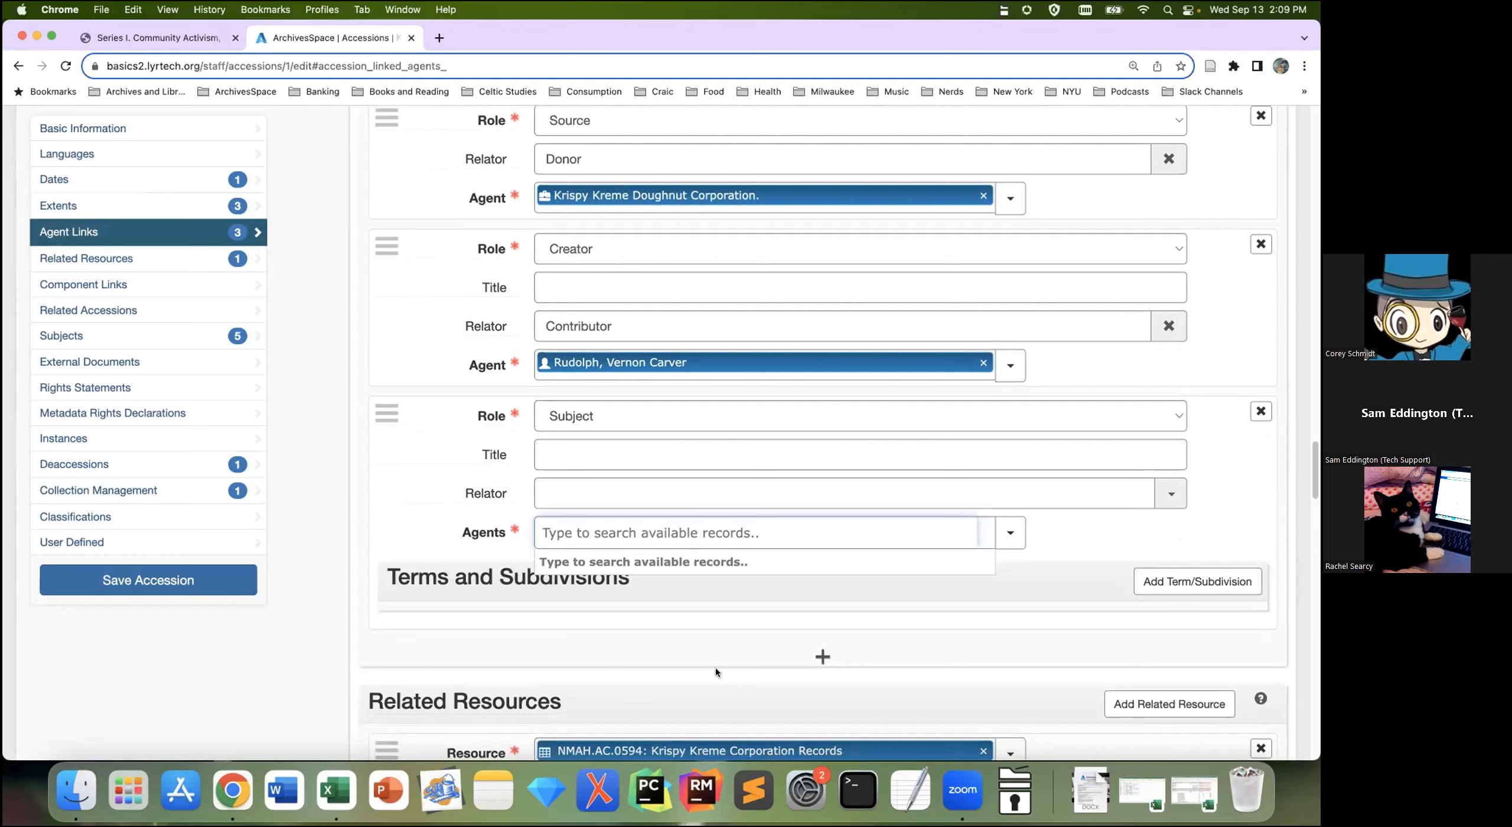
# Step: Replace the failed 'affleck' agent search with 'a' and pick the person agent born 1957
pyautogui.write('affleck')
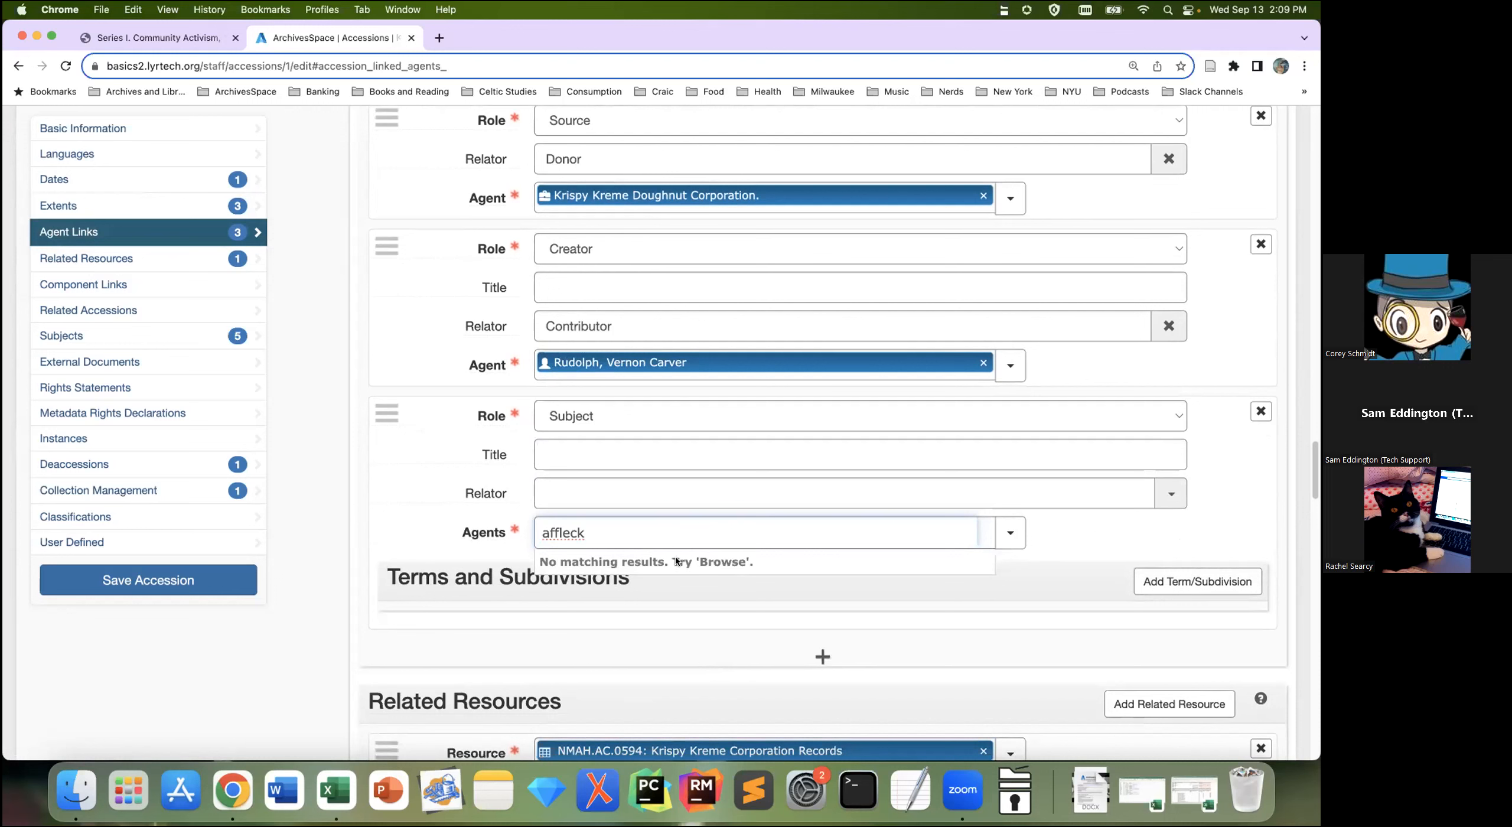
pyautogui.tripleClick(678, 528)
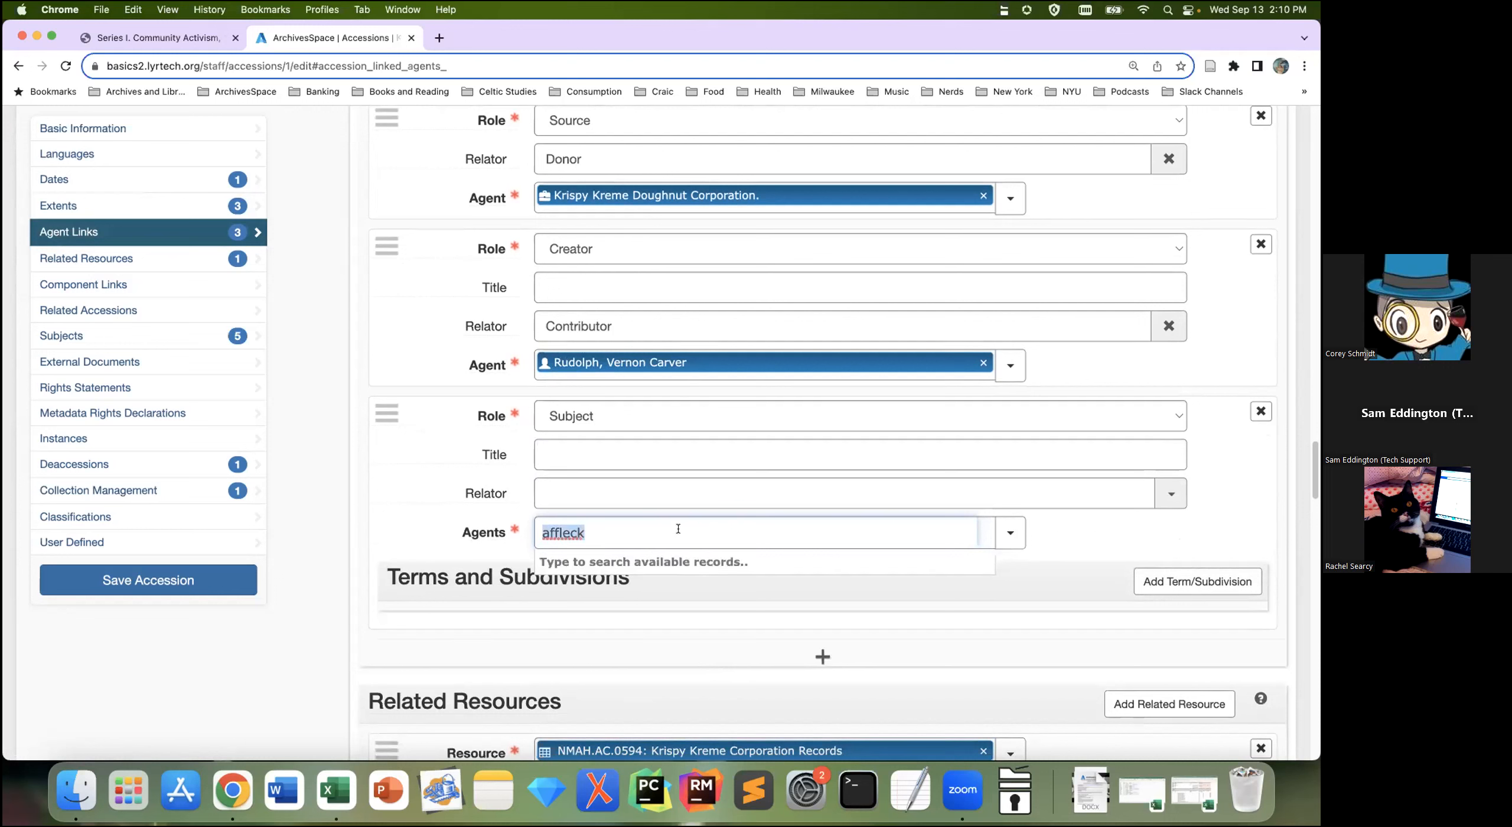
pyautogui.press('BackSpace')
pyautogui.write('a')
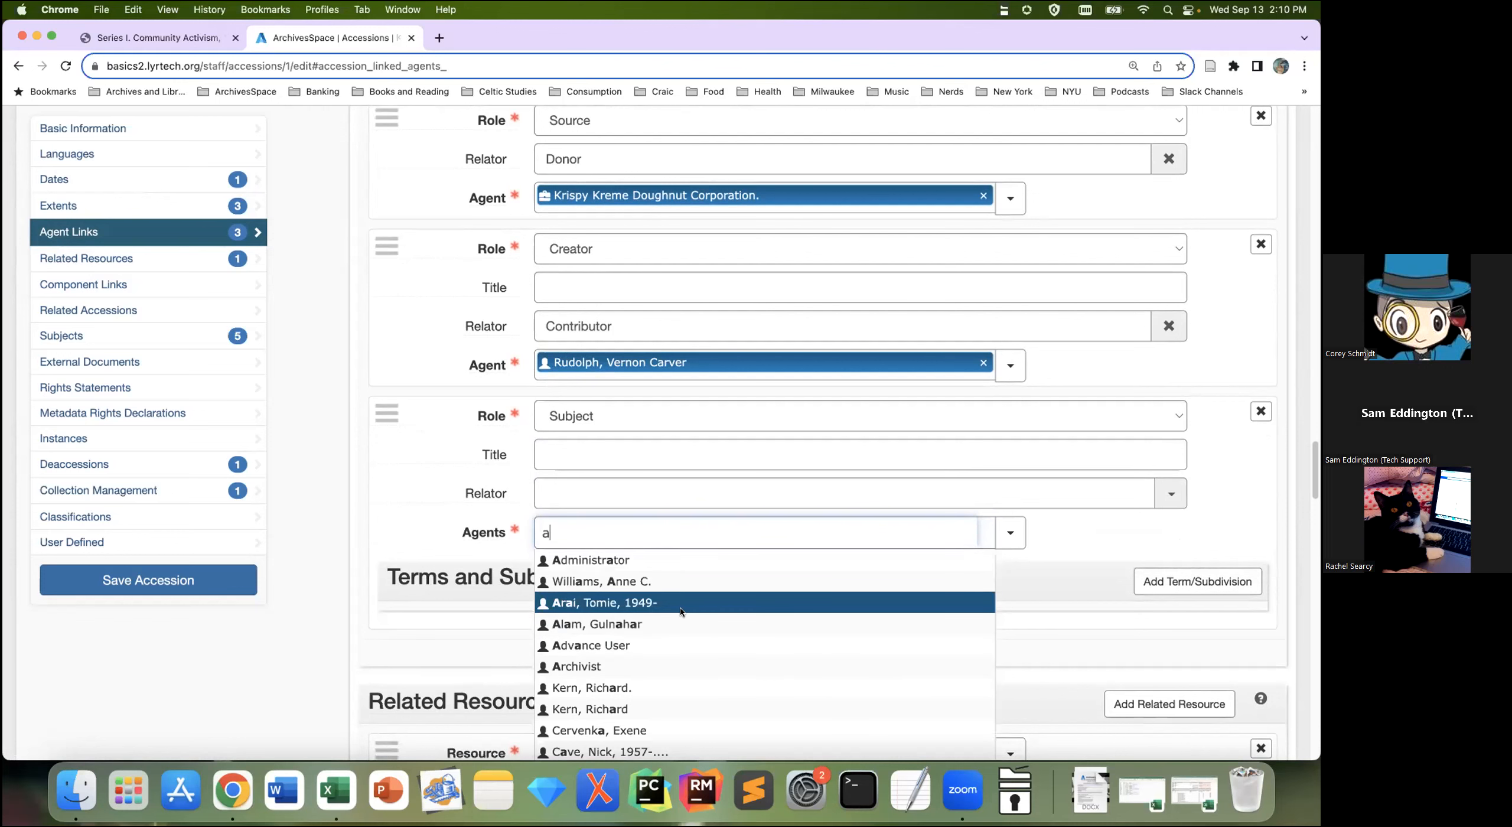
pyautogui.press('Down')
pyautogui.press('Down')
pyautogui.press('Down')
pyautogui.press('Down')
pyautogui.press('Down')
pyautogui.press('Down')
pyautogui.press('Down')
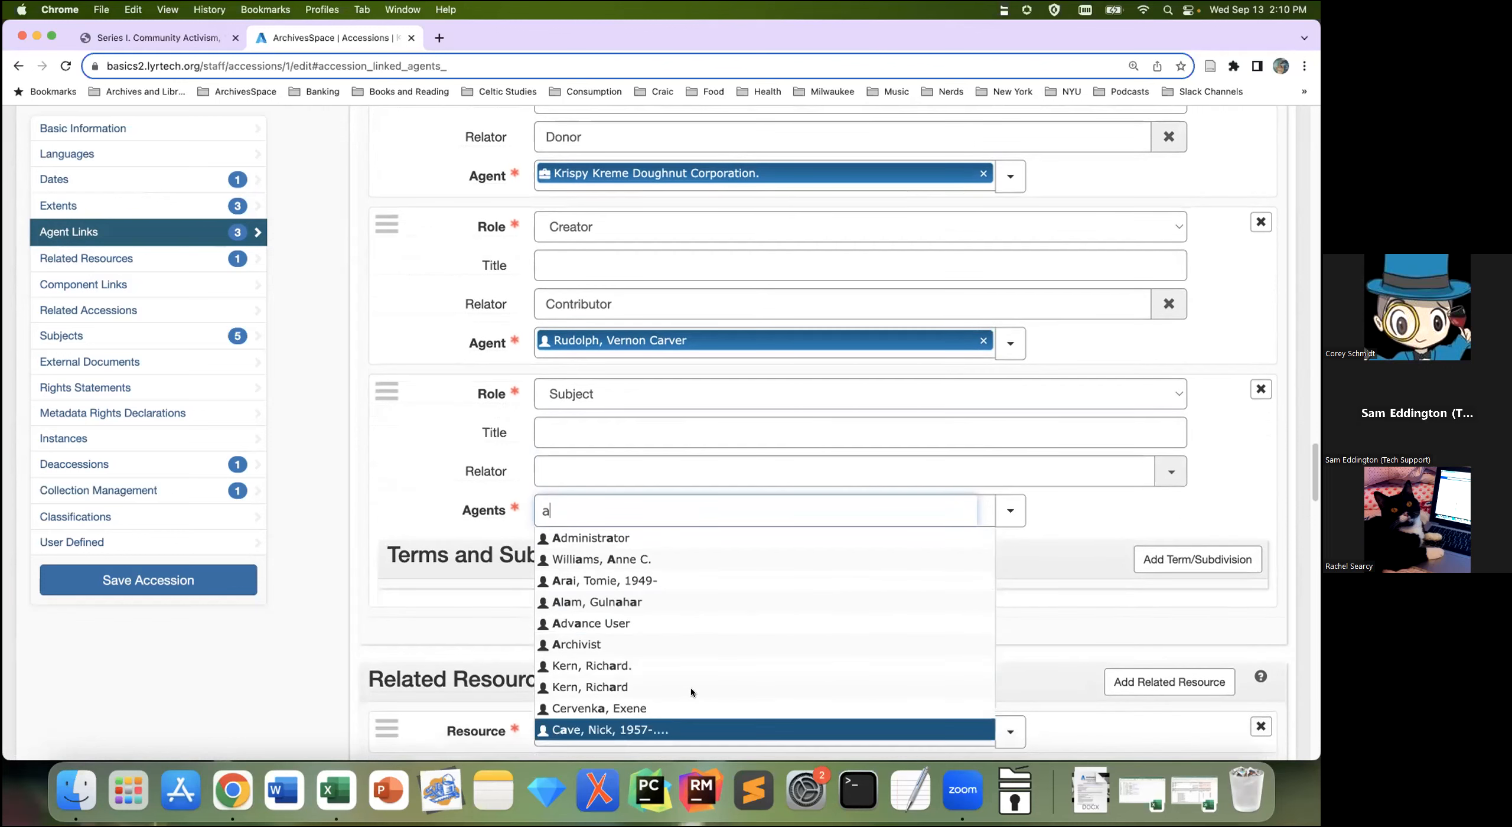
pyautogui.press('Return')
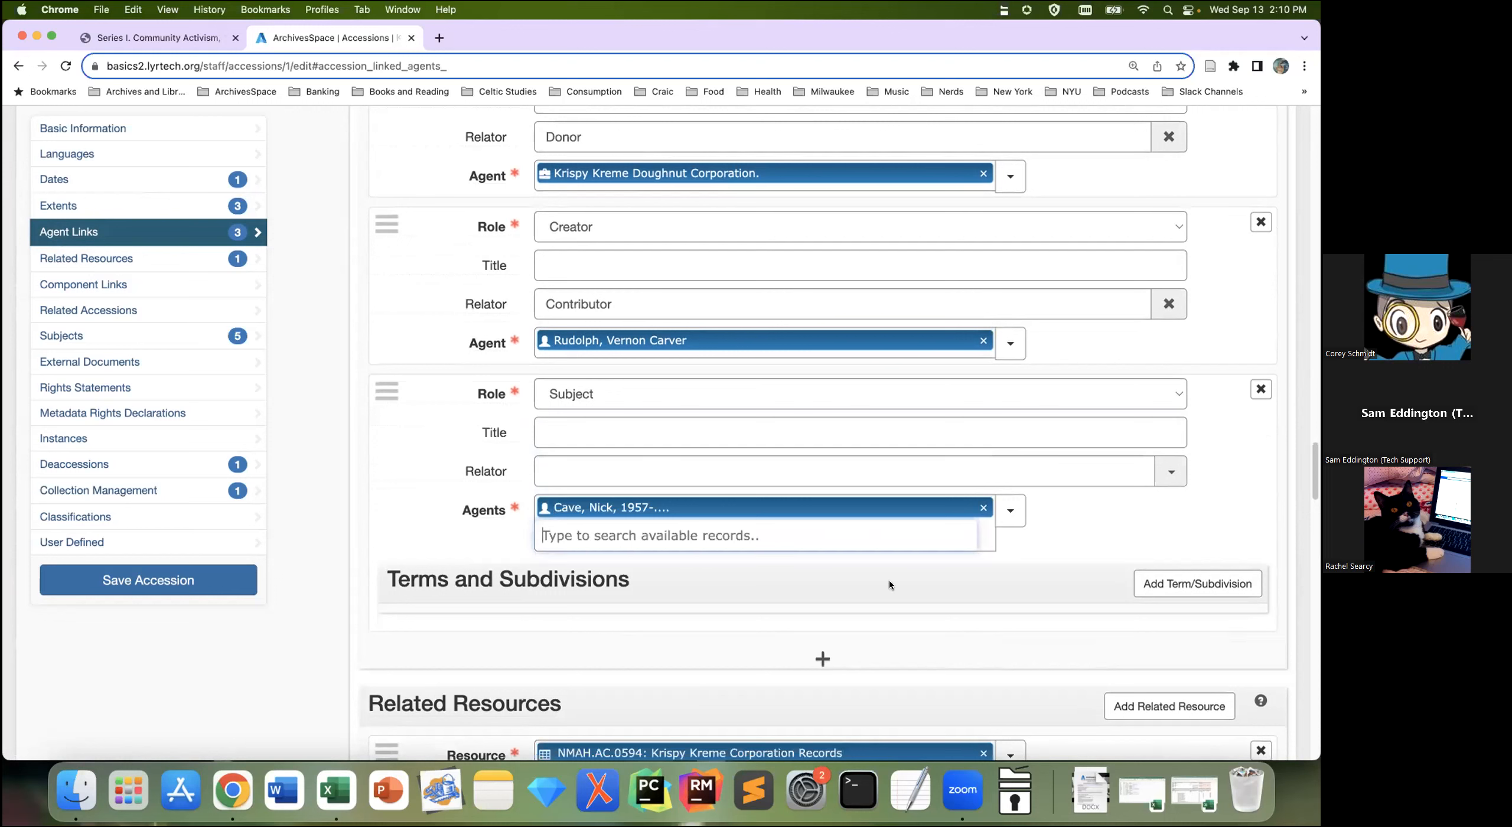
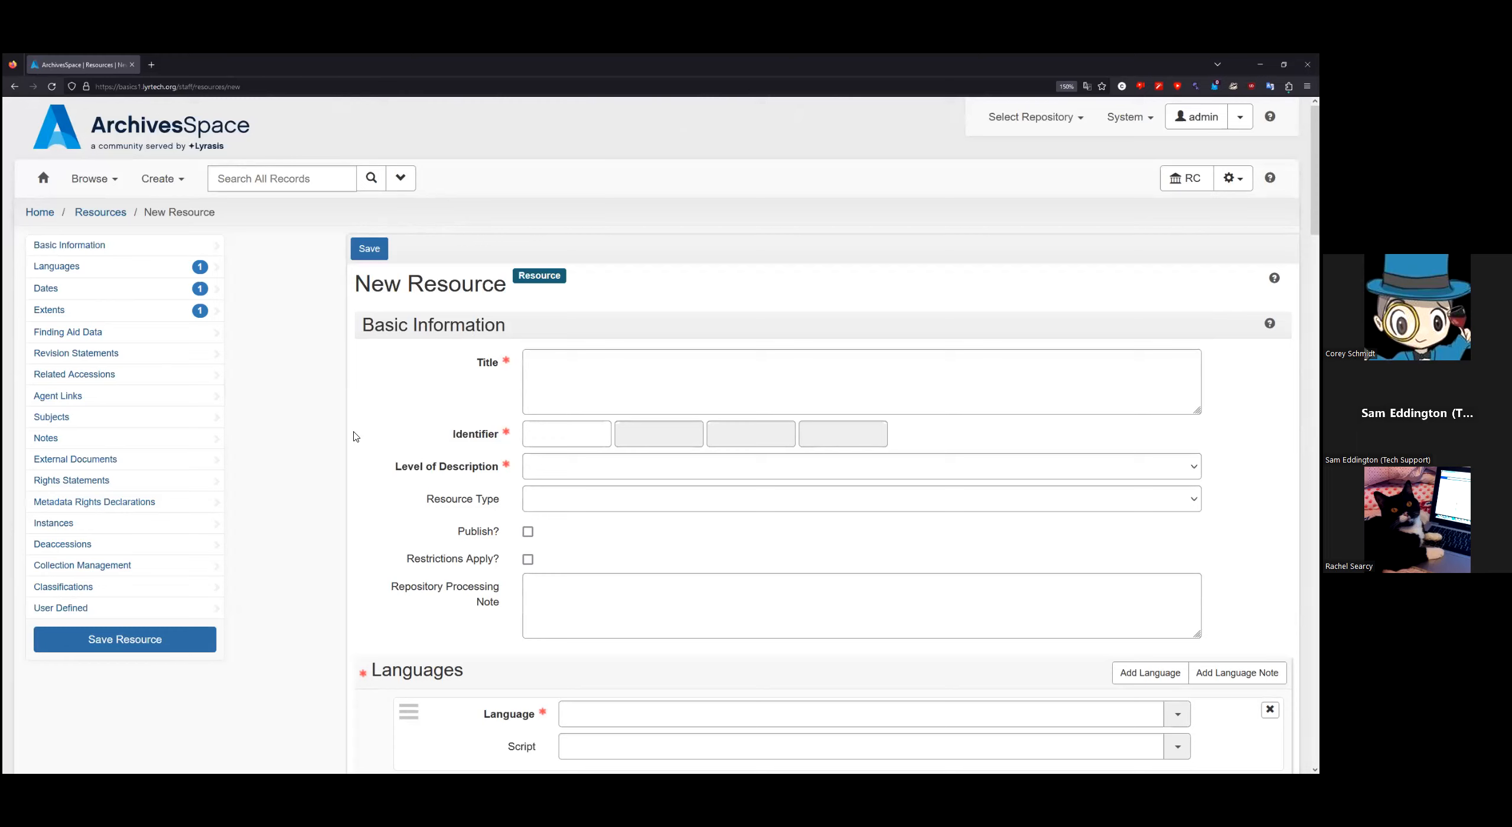
# Step: Paste 'John Doe Papers' into the resource Title field
pyautogui.click(568, 374)
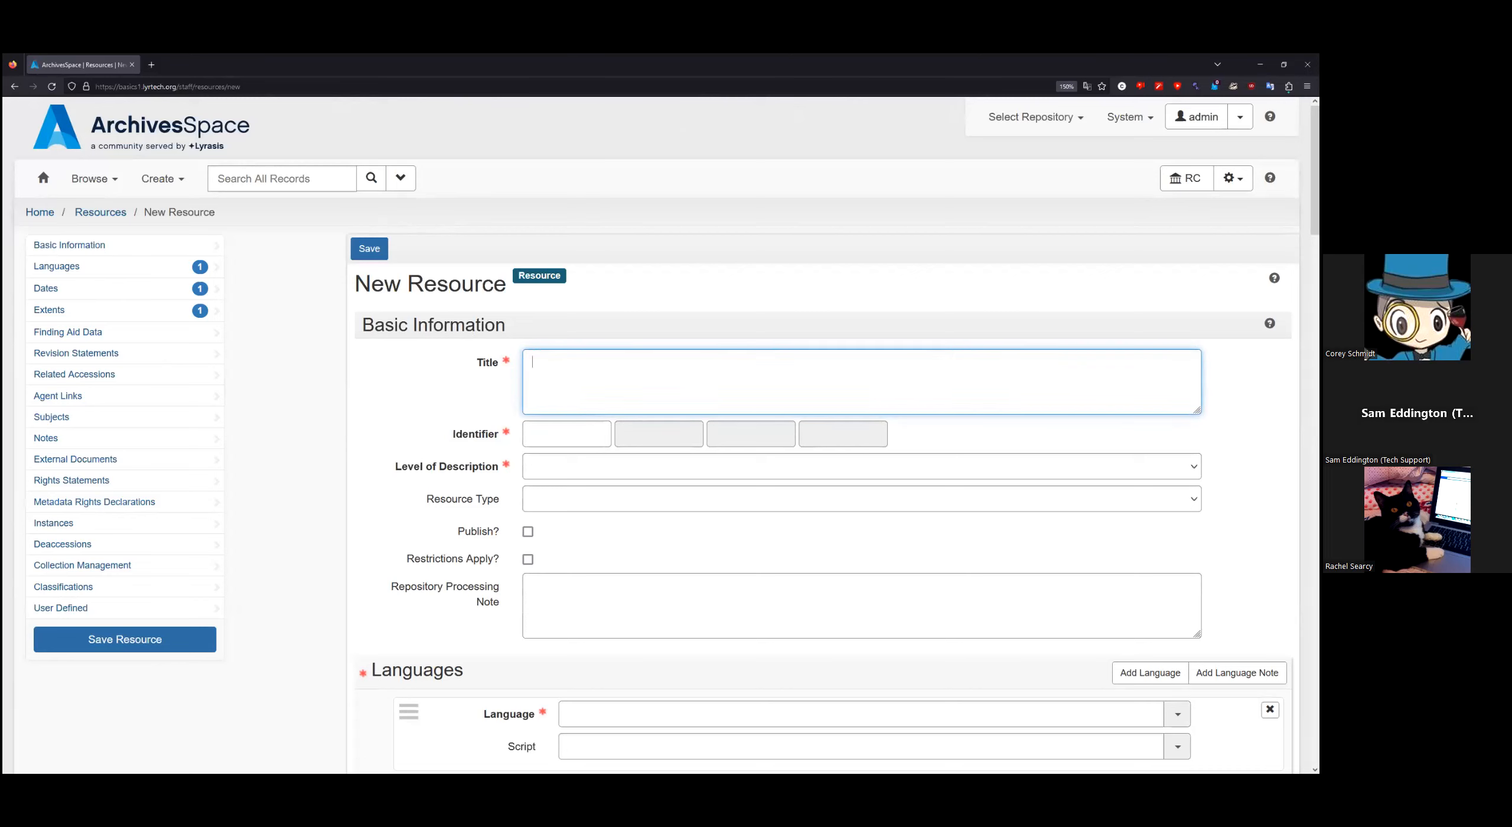
pyautogui.hotkey('alt', 'Tab')
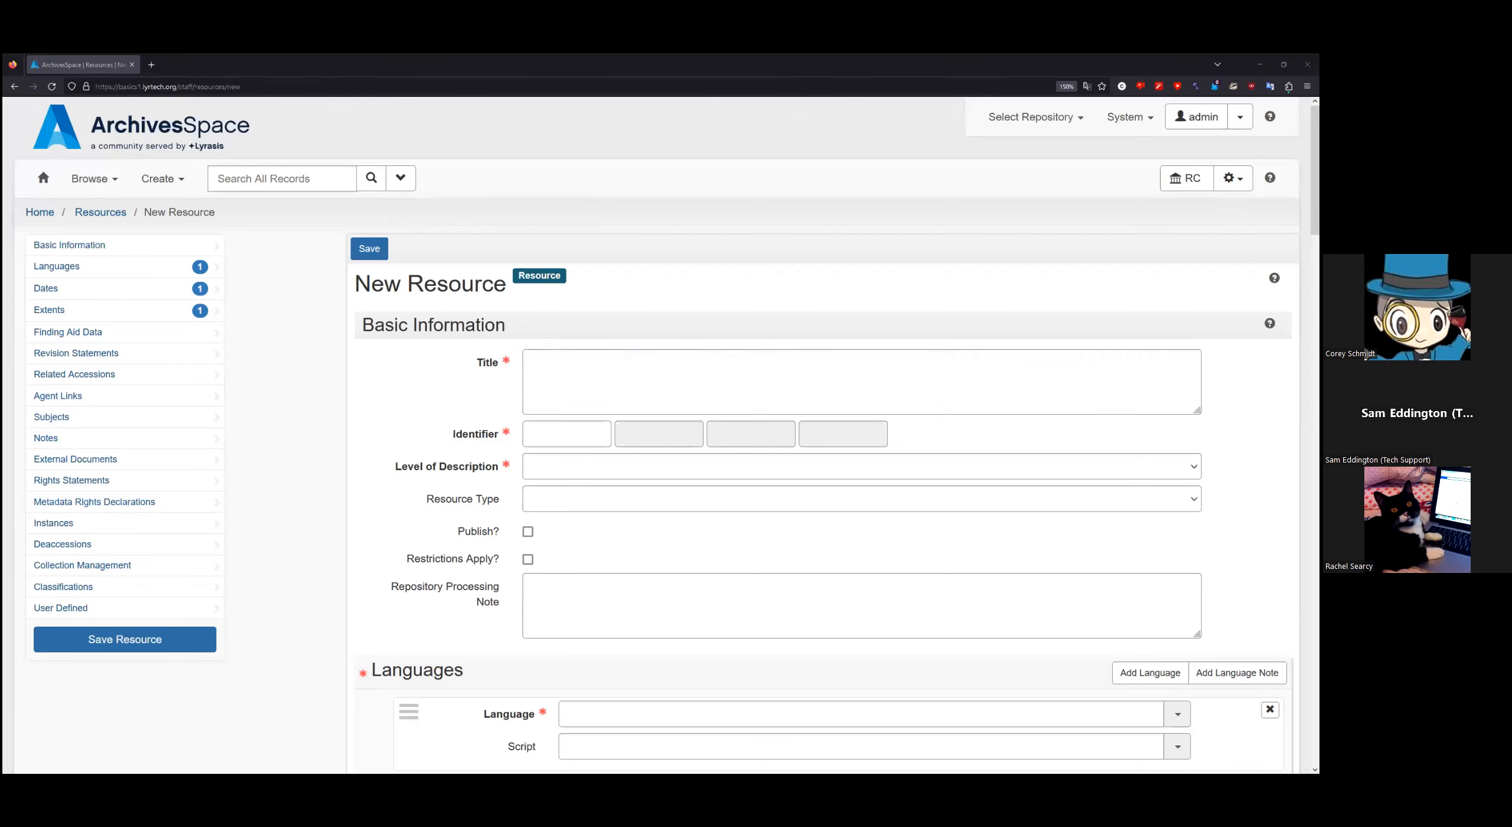
pyautogui.click(774, 378)
pyautogui.write('John Doe Papers')
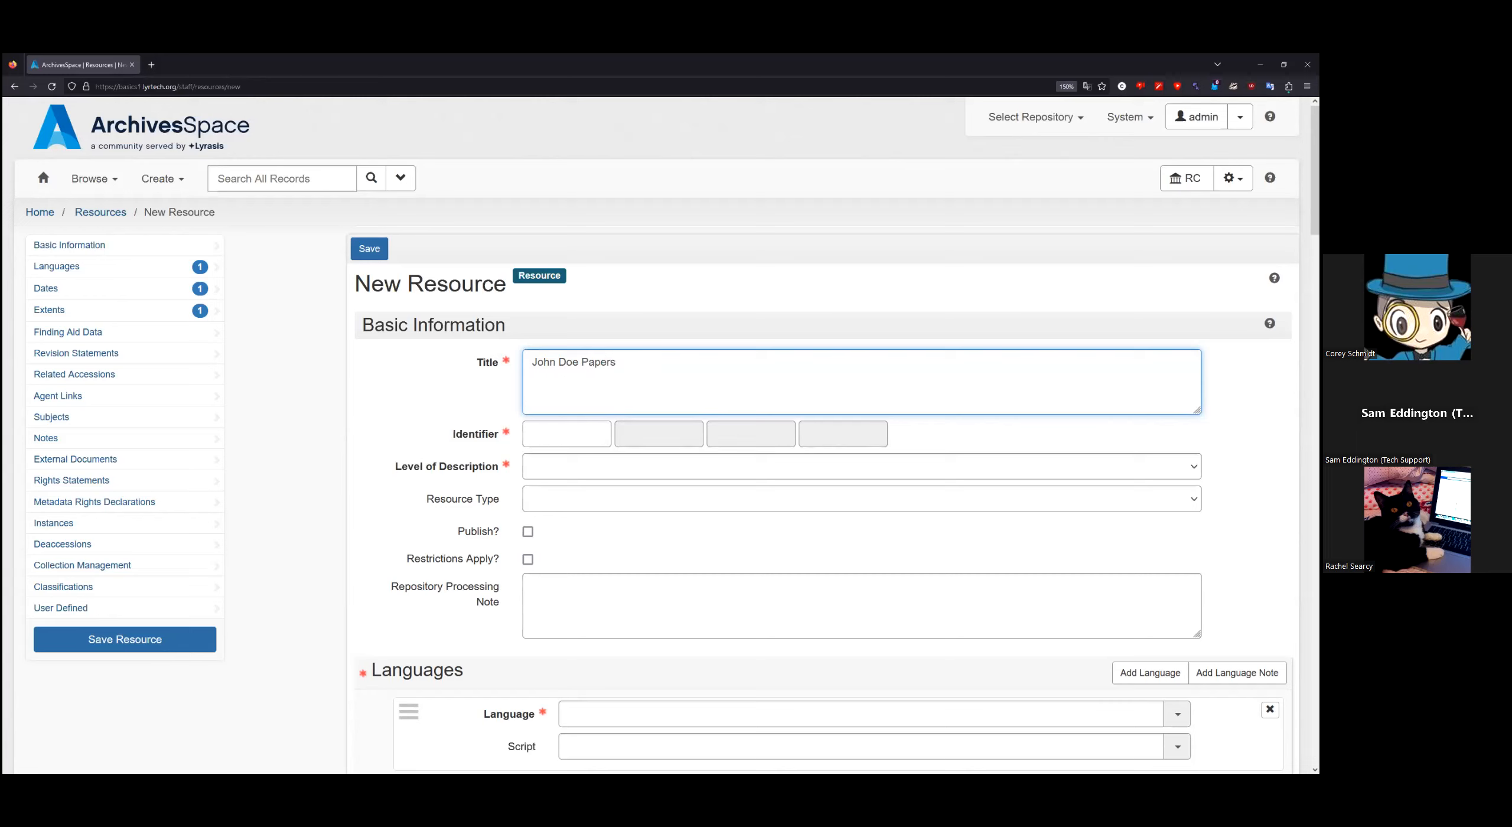
# Step: Enter ms0001 in the first Identifier box
pyautogui.hotkey('alt', 'Tab')
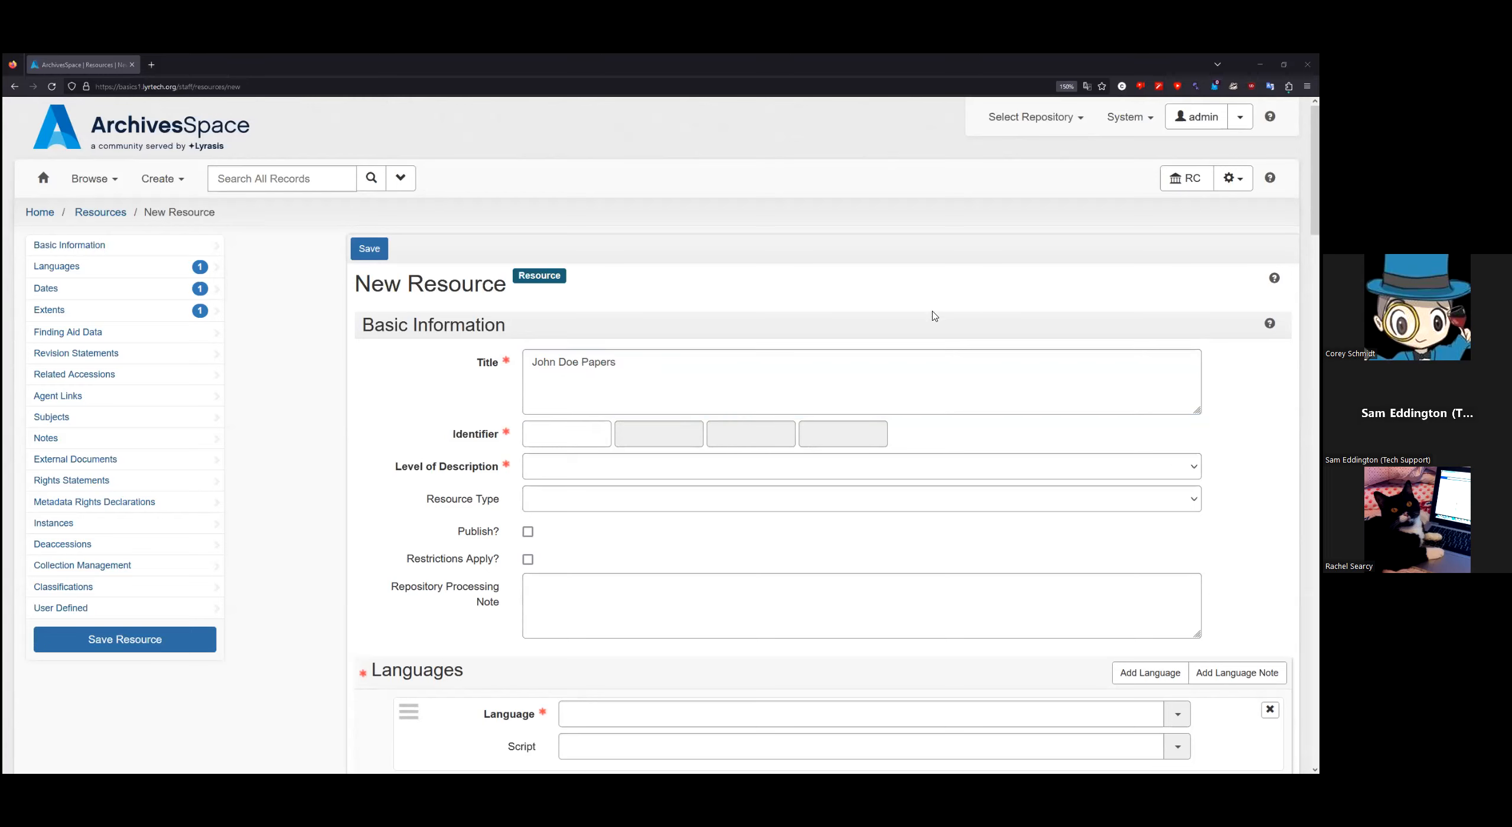
pyautogui.click(573, 431)
pyautogui.write('ms0001')
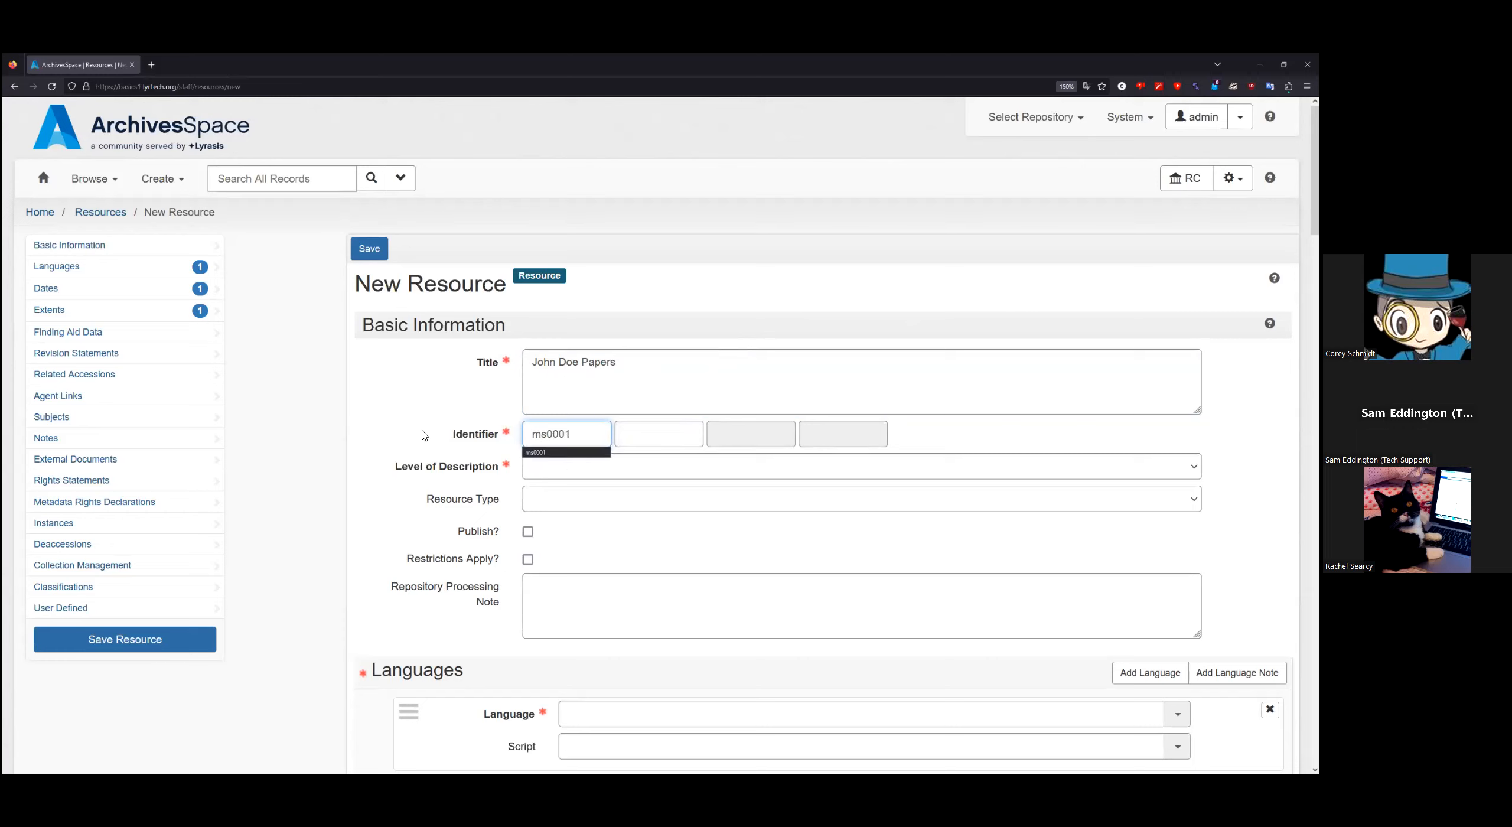
pyautogui.click(316, 447)
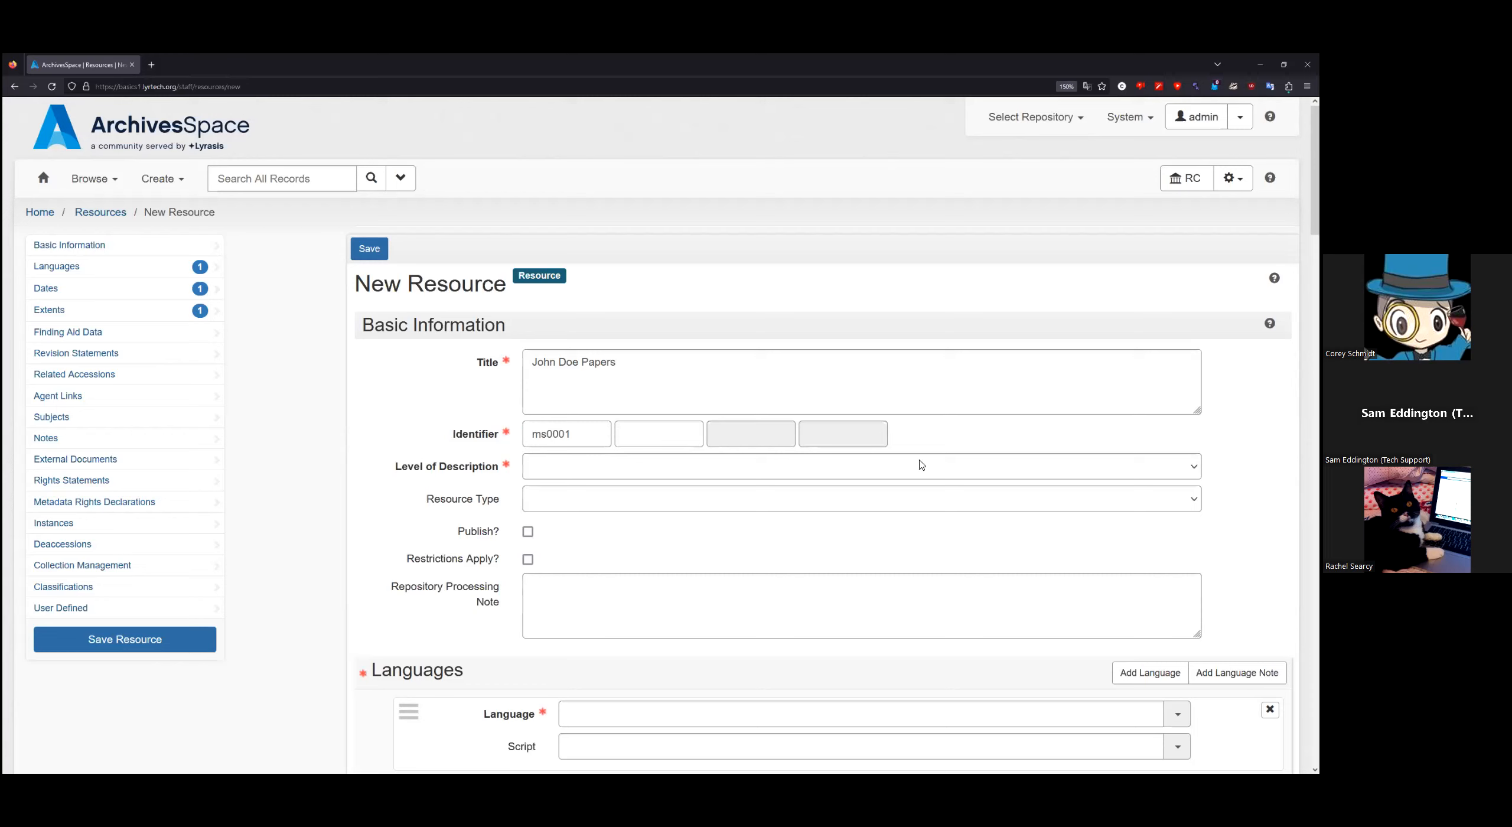
# Step: Choose Collection as Level of Description, briefly try Other Level, then switch back to Collection
pyautogui.click(781, 471)
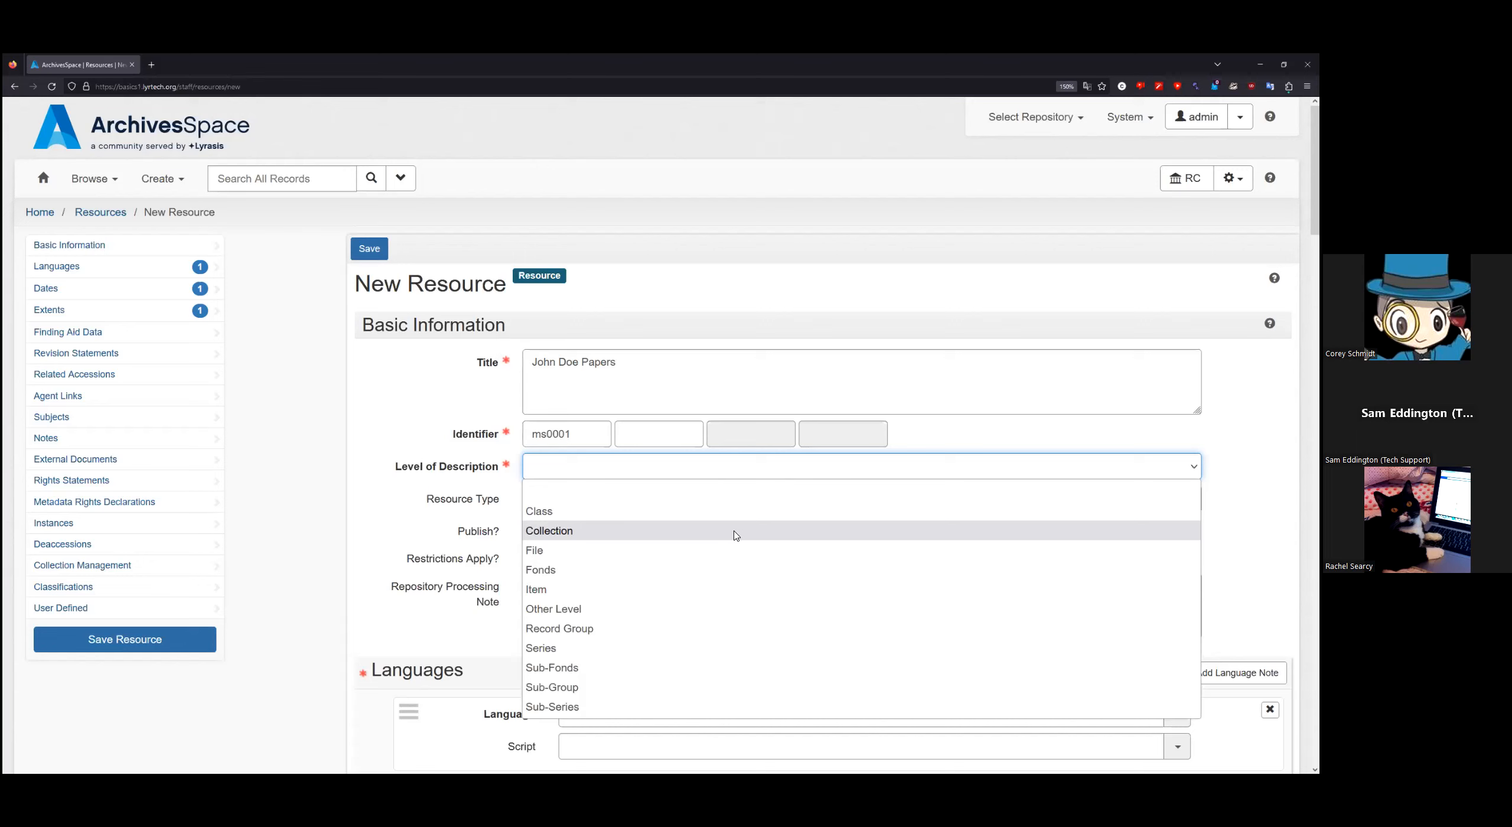
pyautogui.click(736, 535)
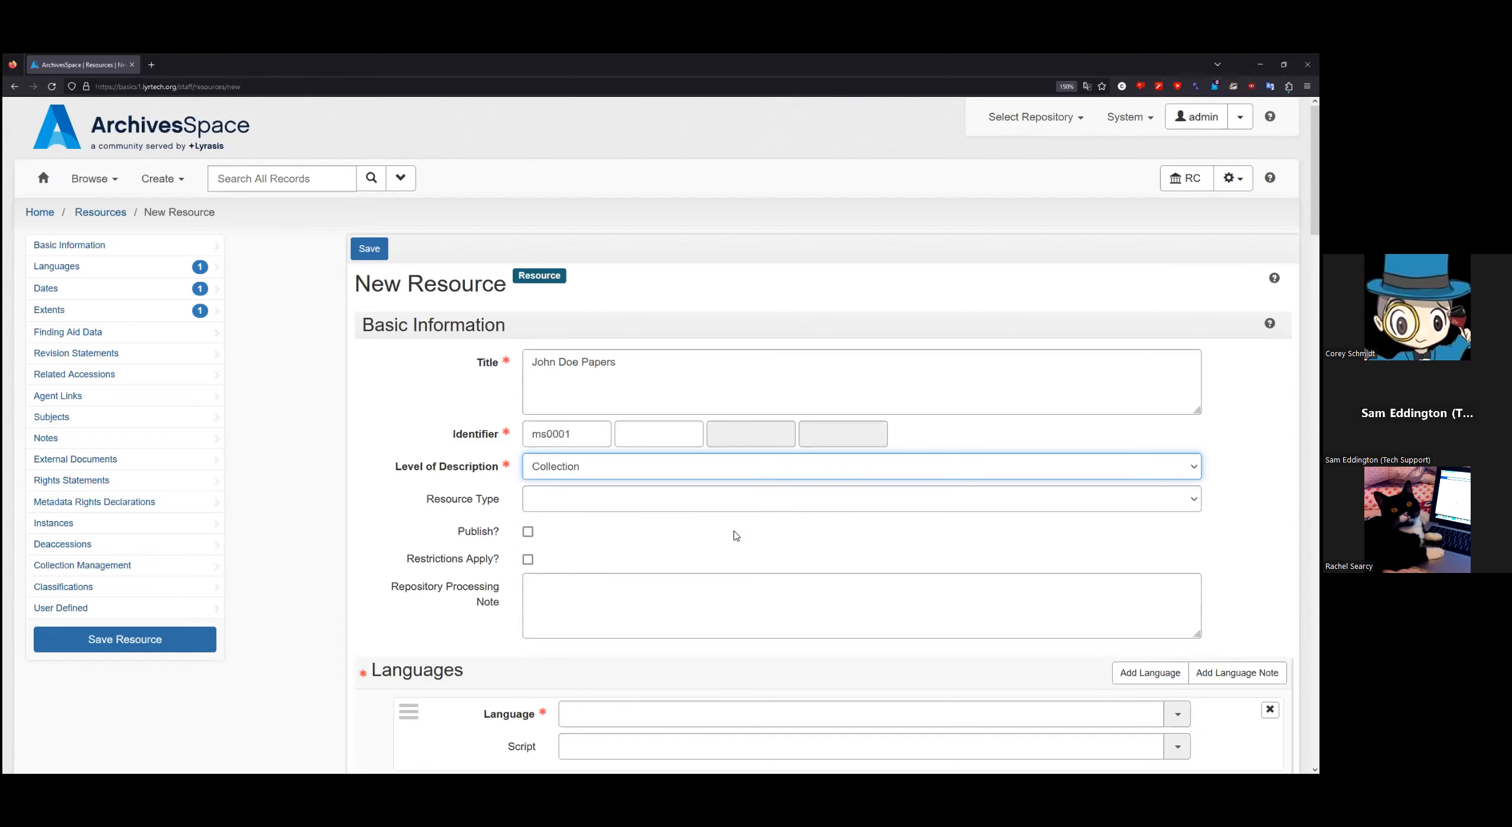
pyautogui.click(758, 469)
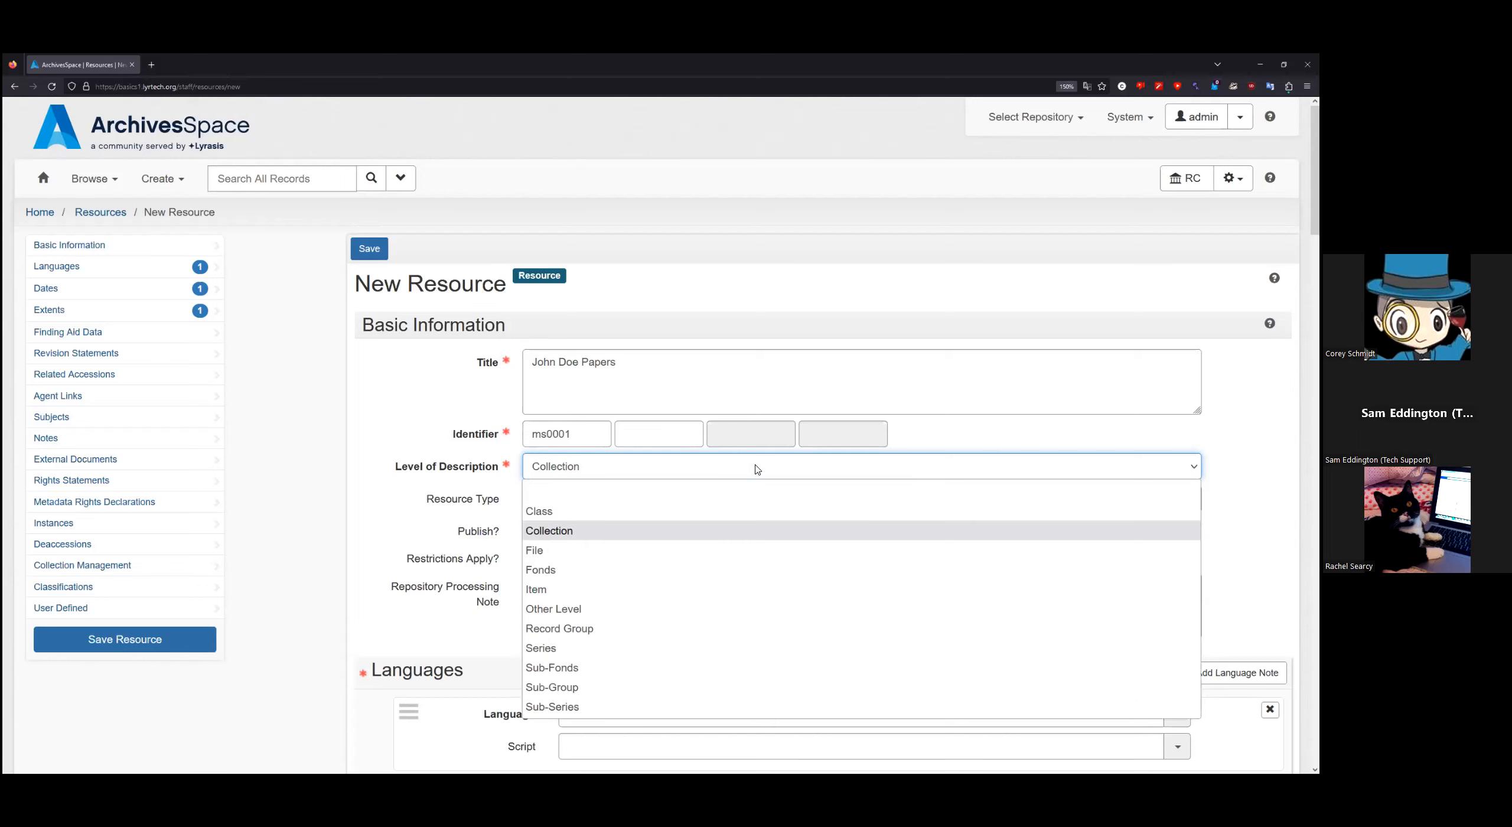
pyautogui.click(703, 607)
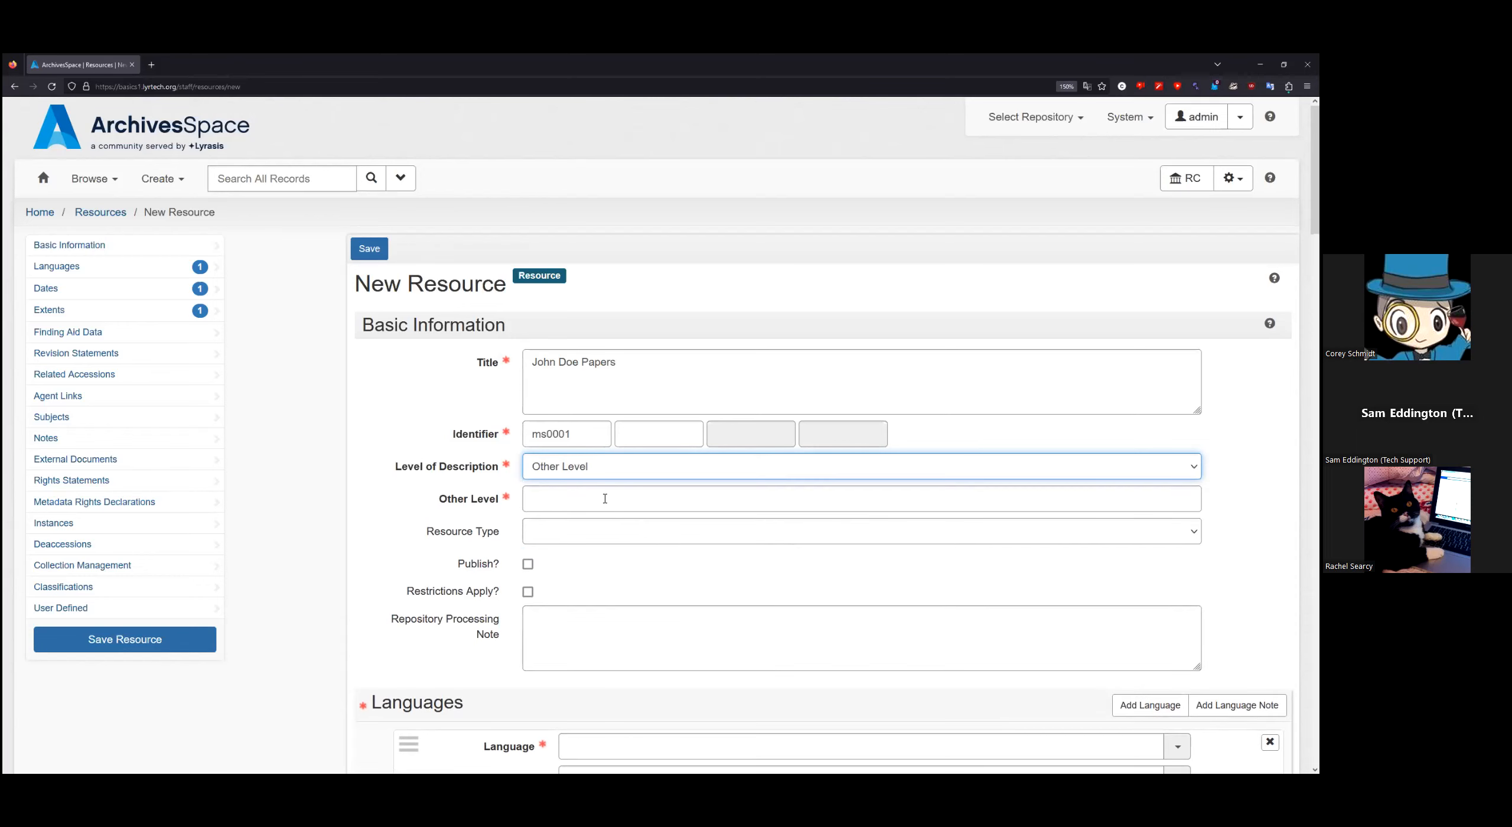
pyautogui.click(567, 499)
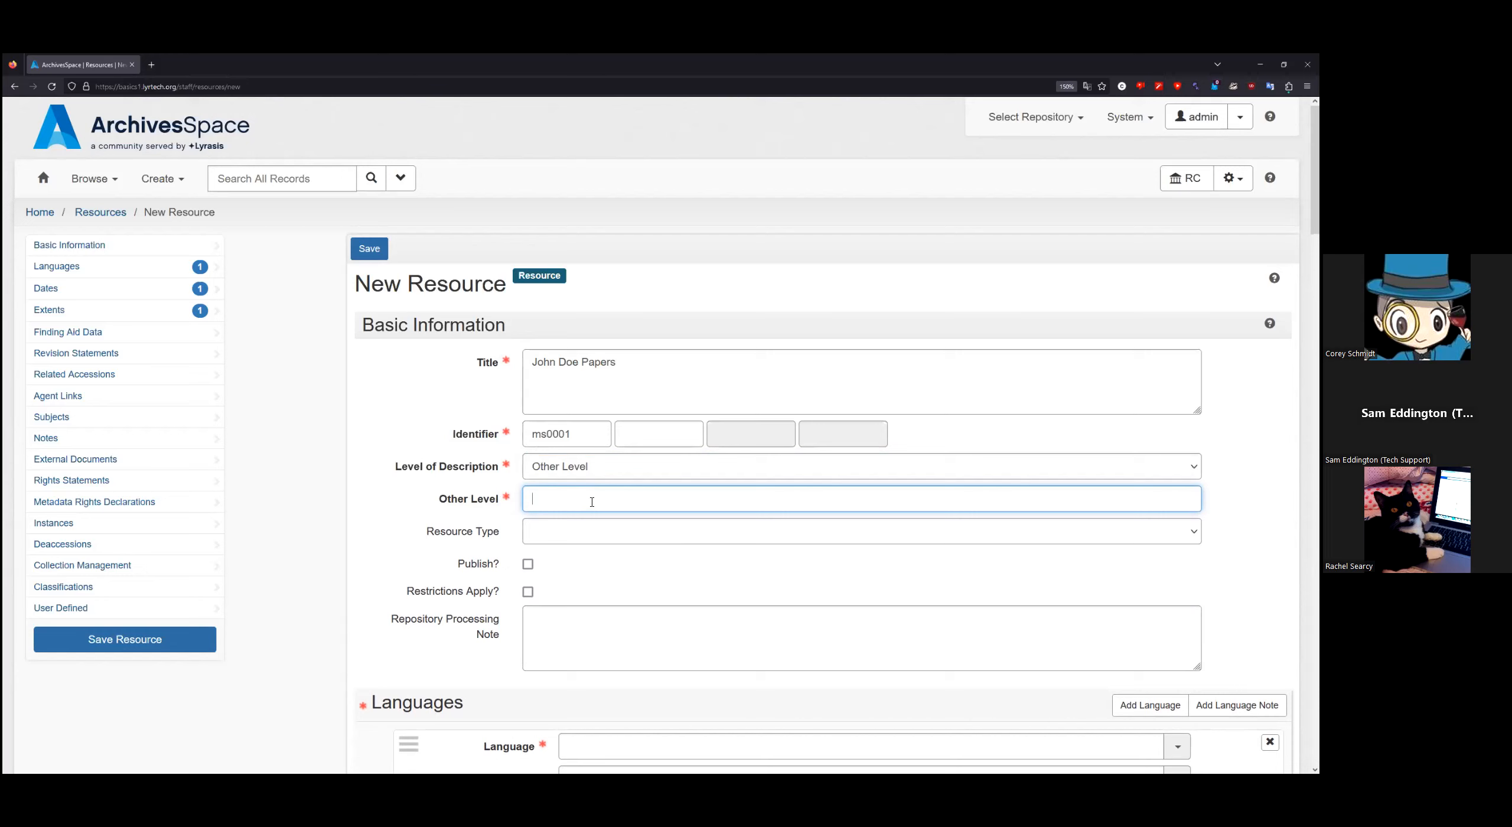
pyautogui.click(629, 476)
pyautogui.click(608, 535)
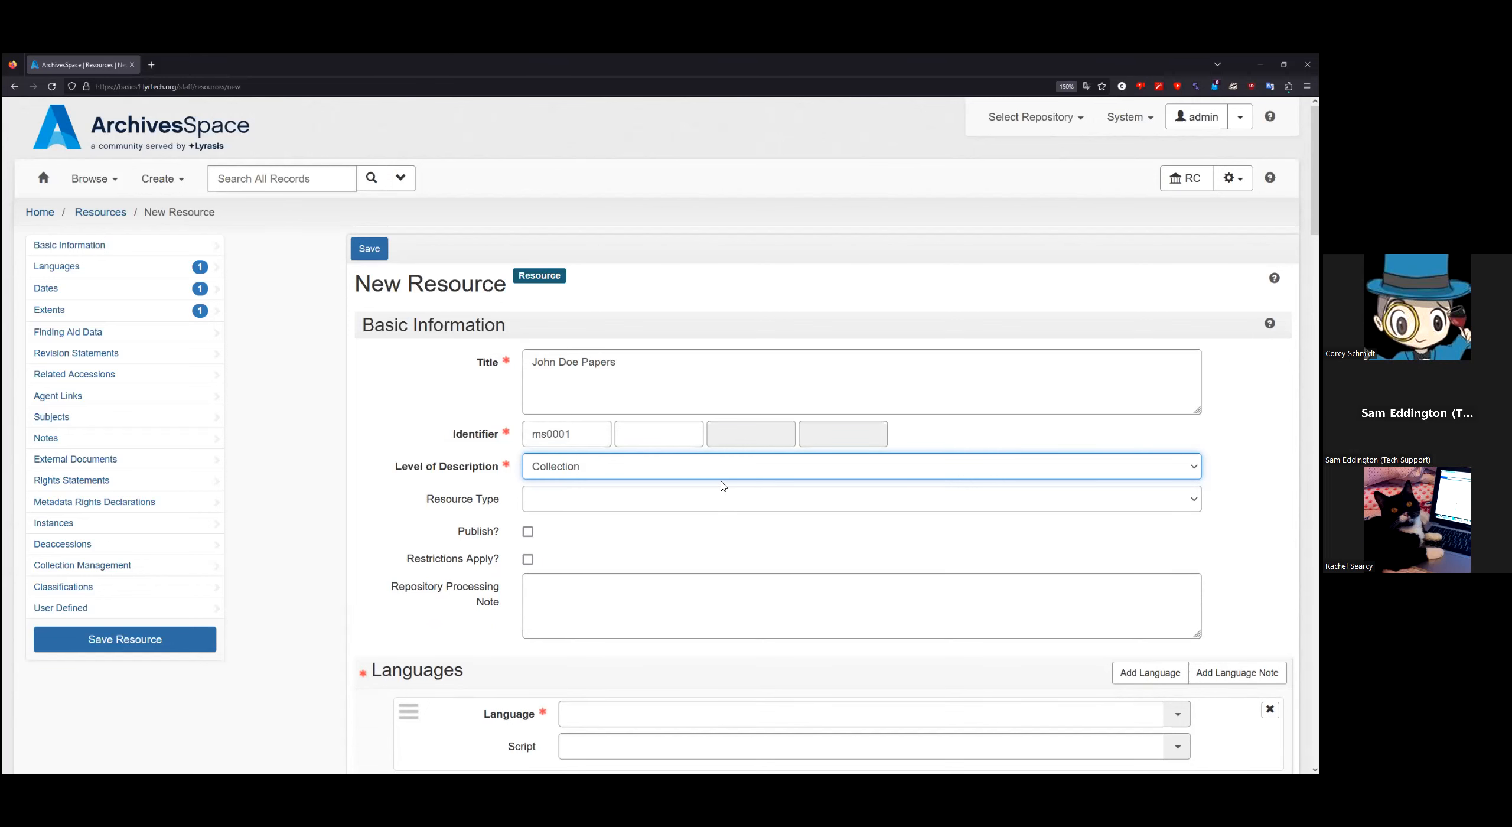
pyautogui.scroll(-2, 679, 471)
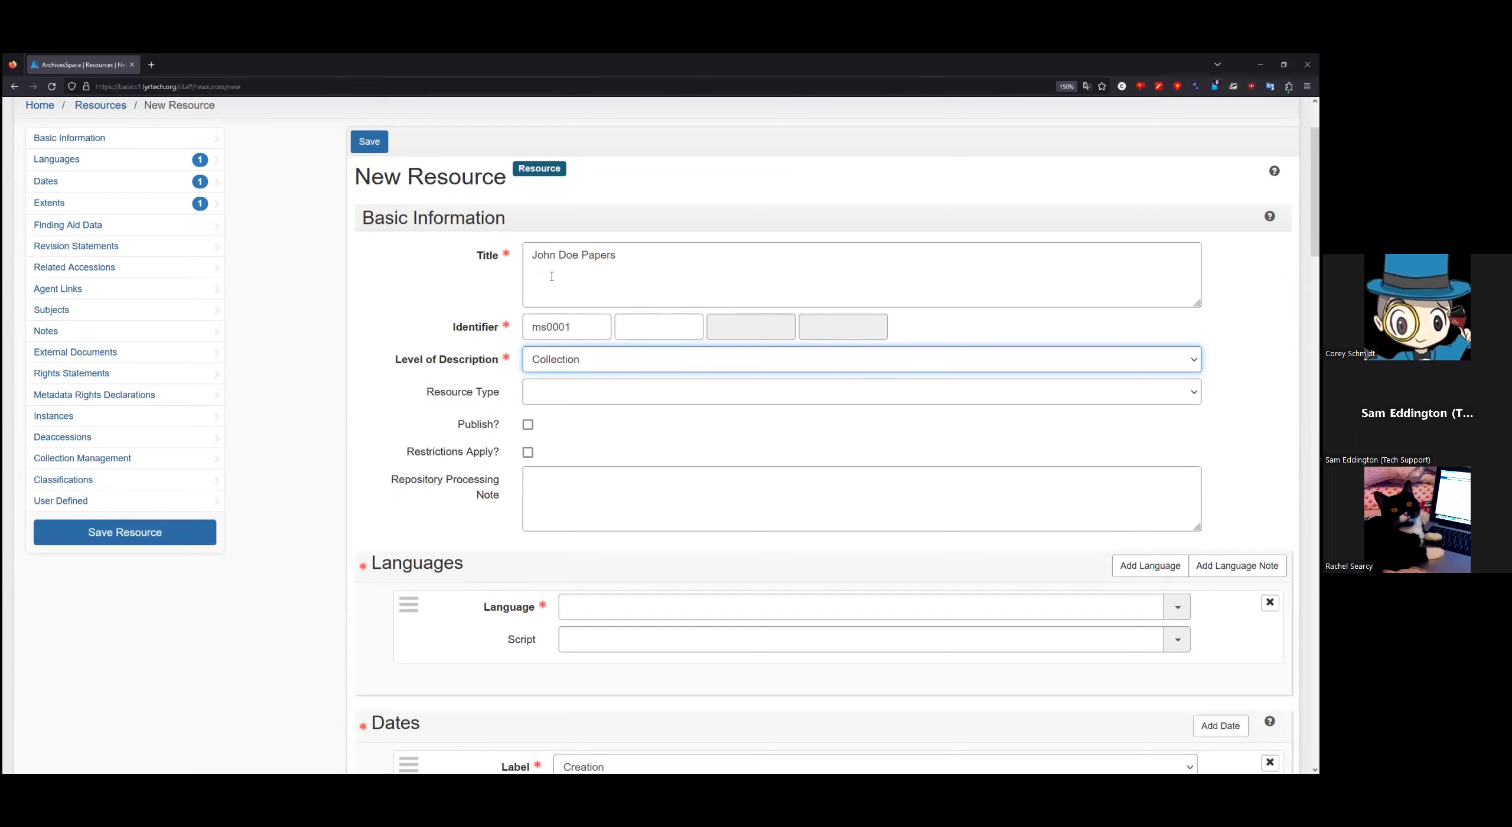
pyautogui.click(603, 395)
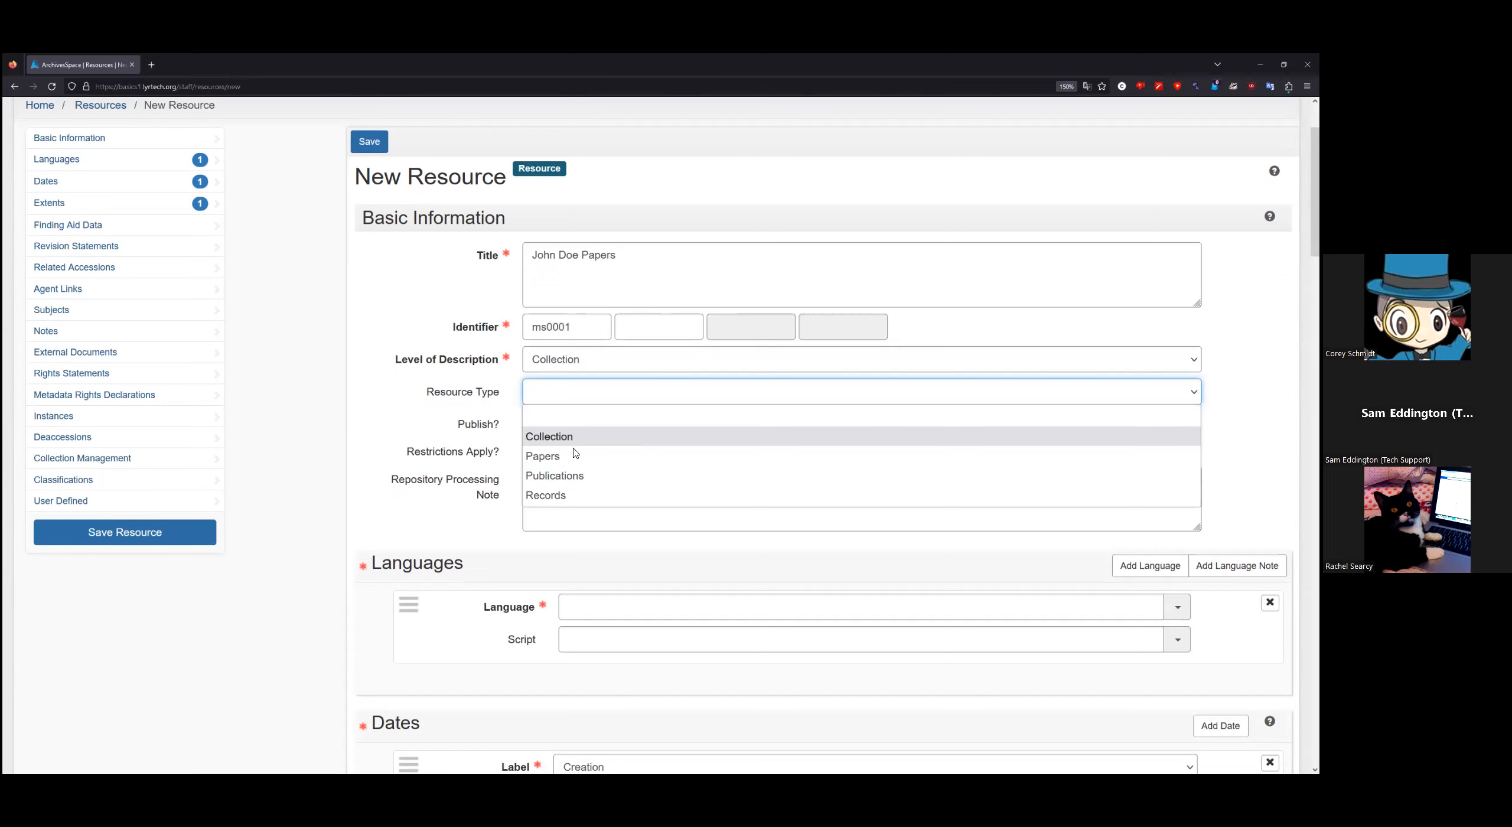
pyautogui.click(303, 445)
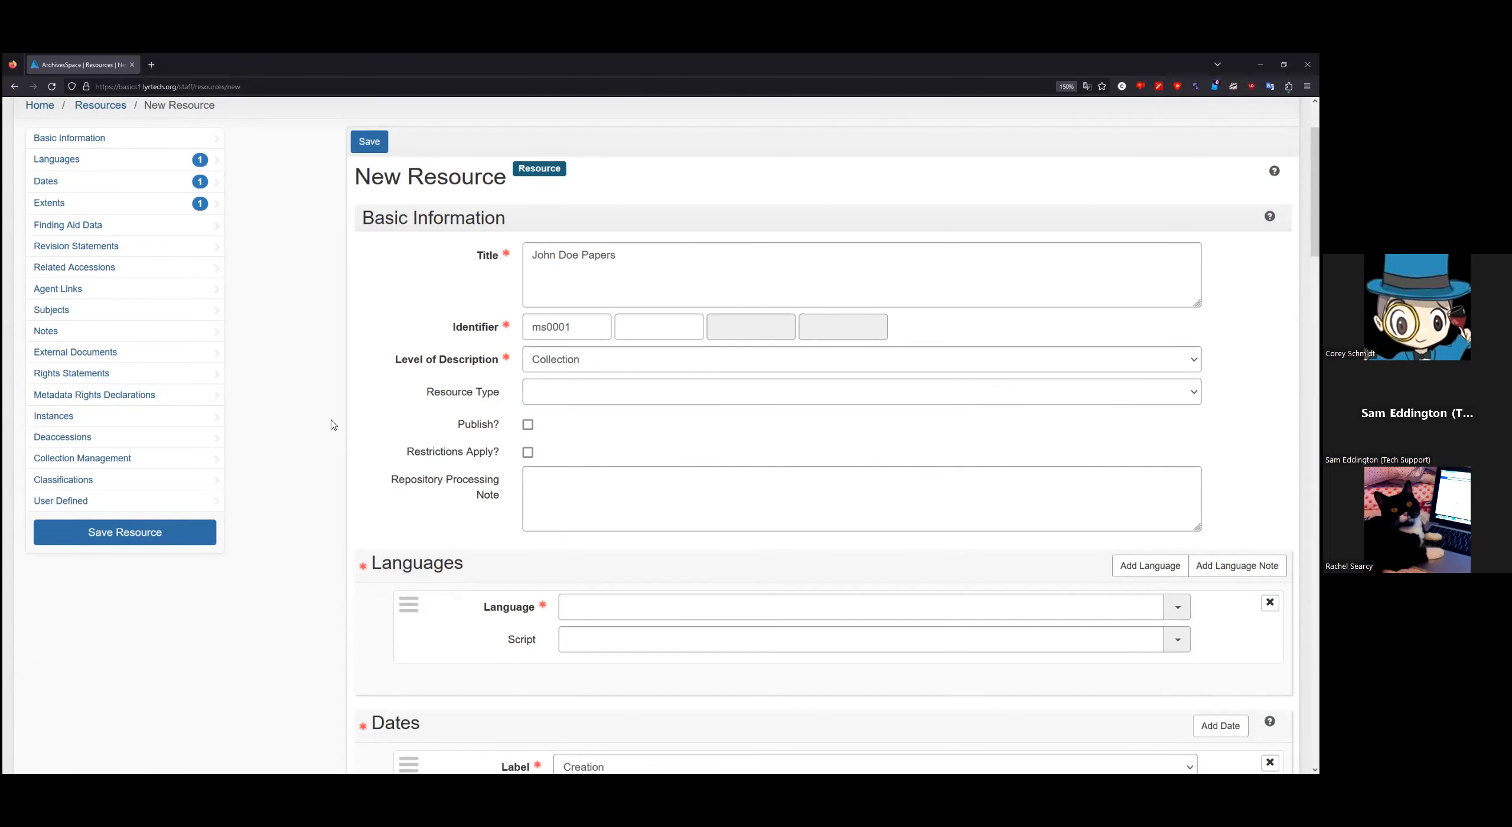
pyautogui.scroll(-3, 323, 466)
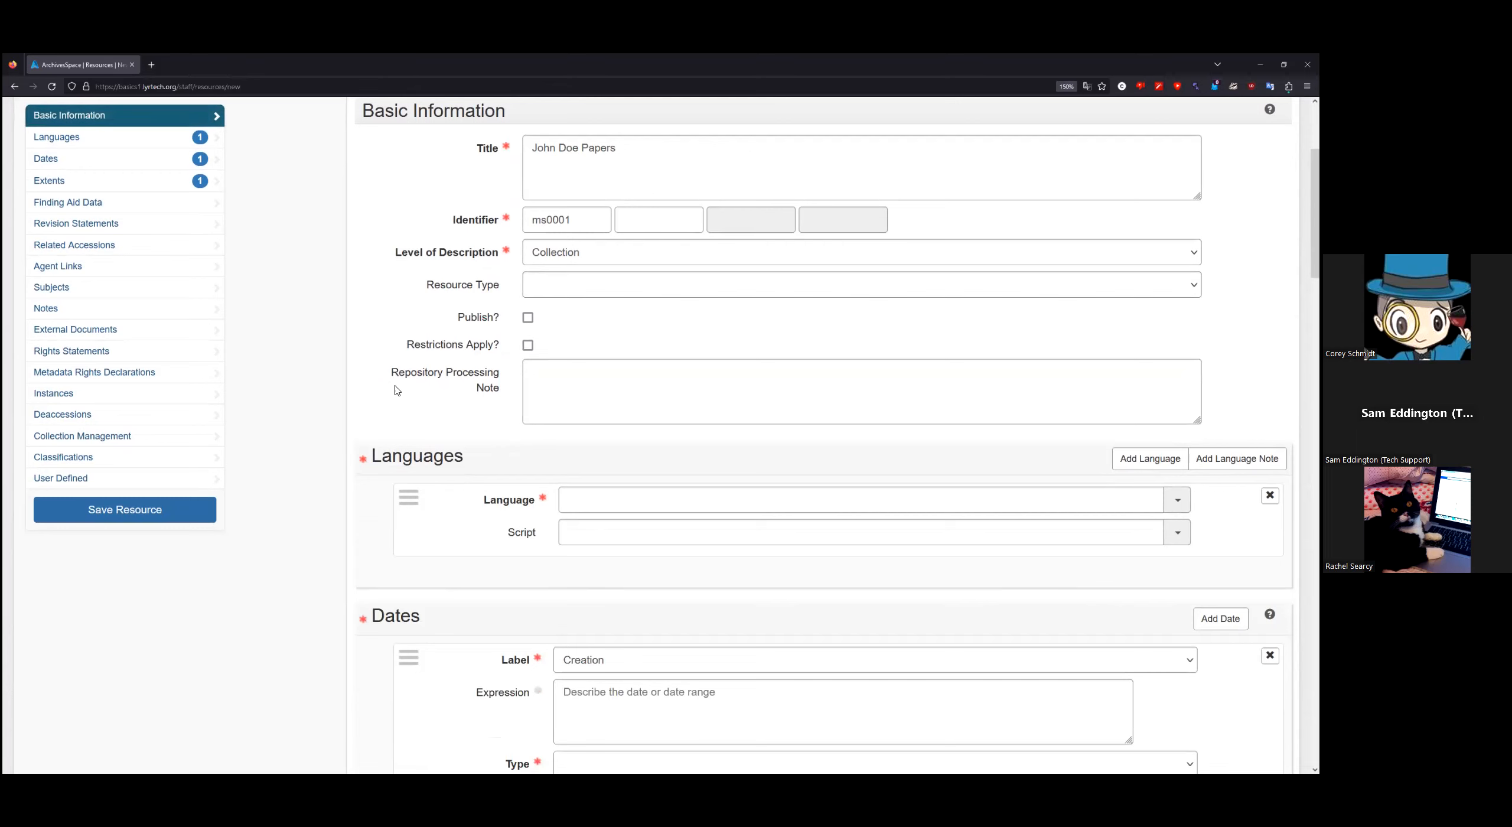
pyautogui.scroll(-2, 314, 437)
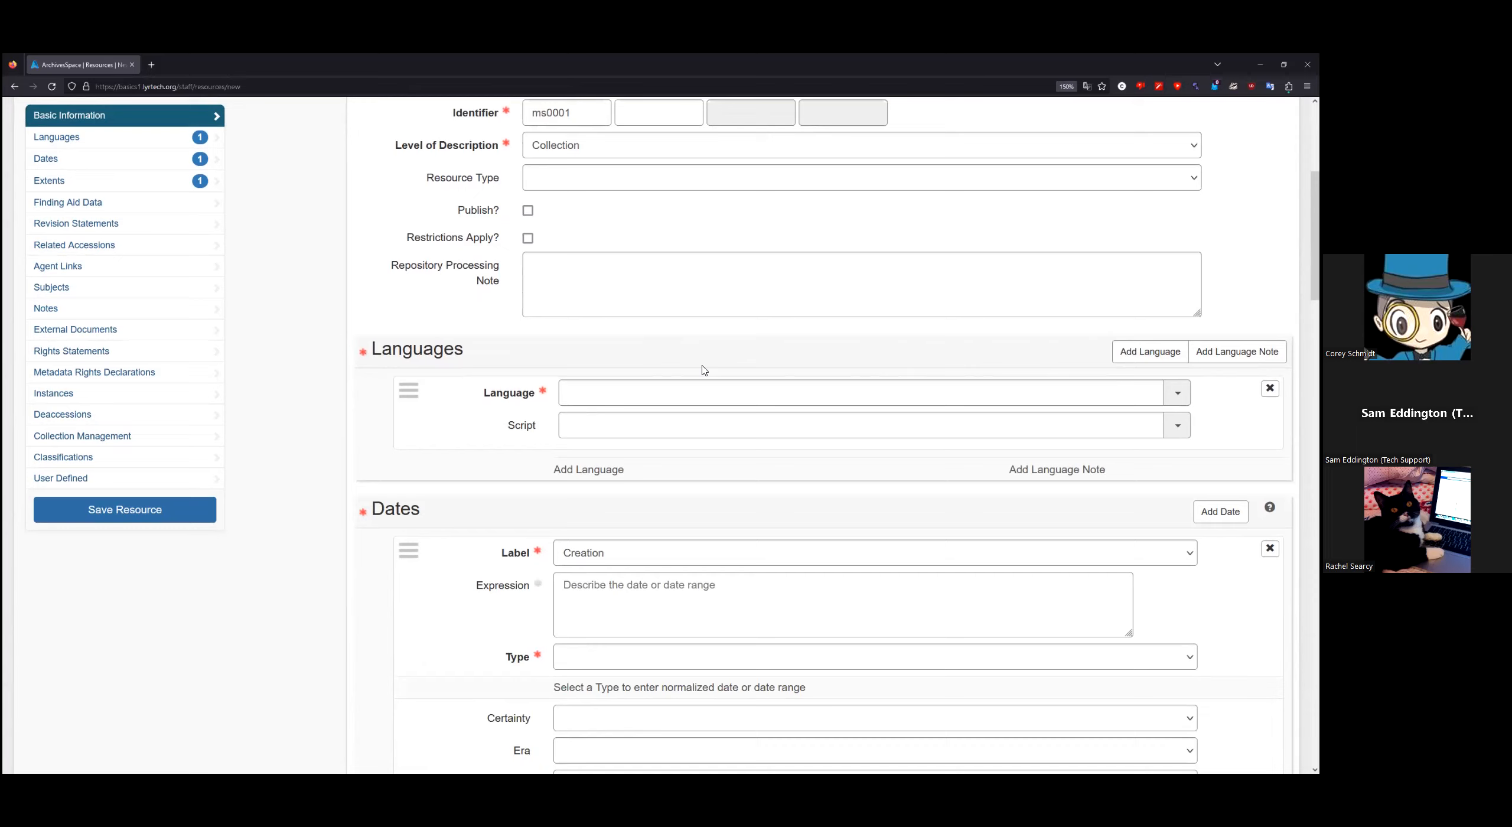
# Step: Add English as the resource language
pyautogui.click(678, 393)
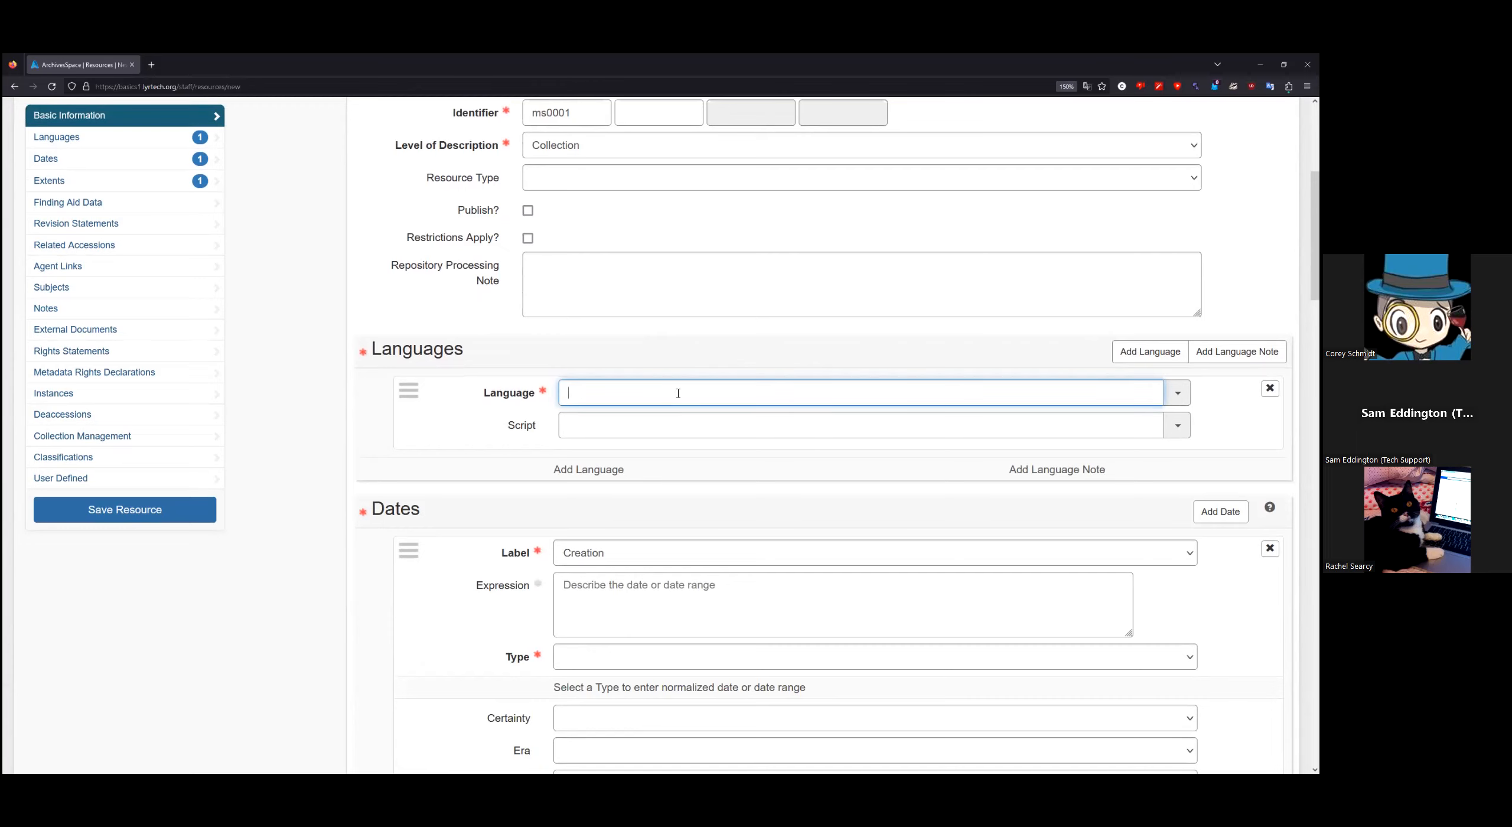
pyautogui.write('eng')
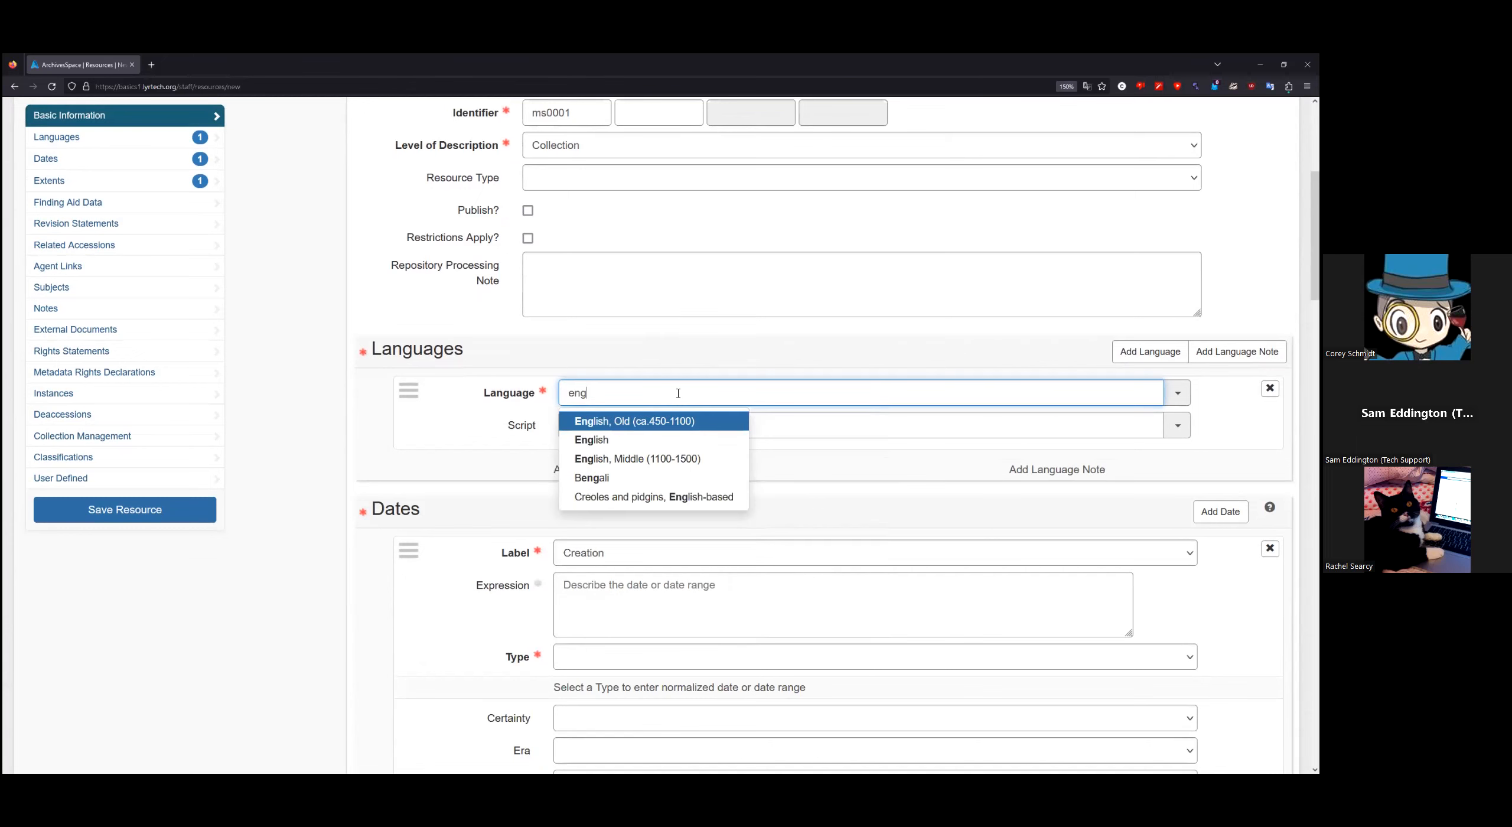
pyautogui.click(617, 442)
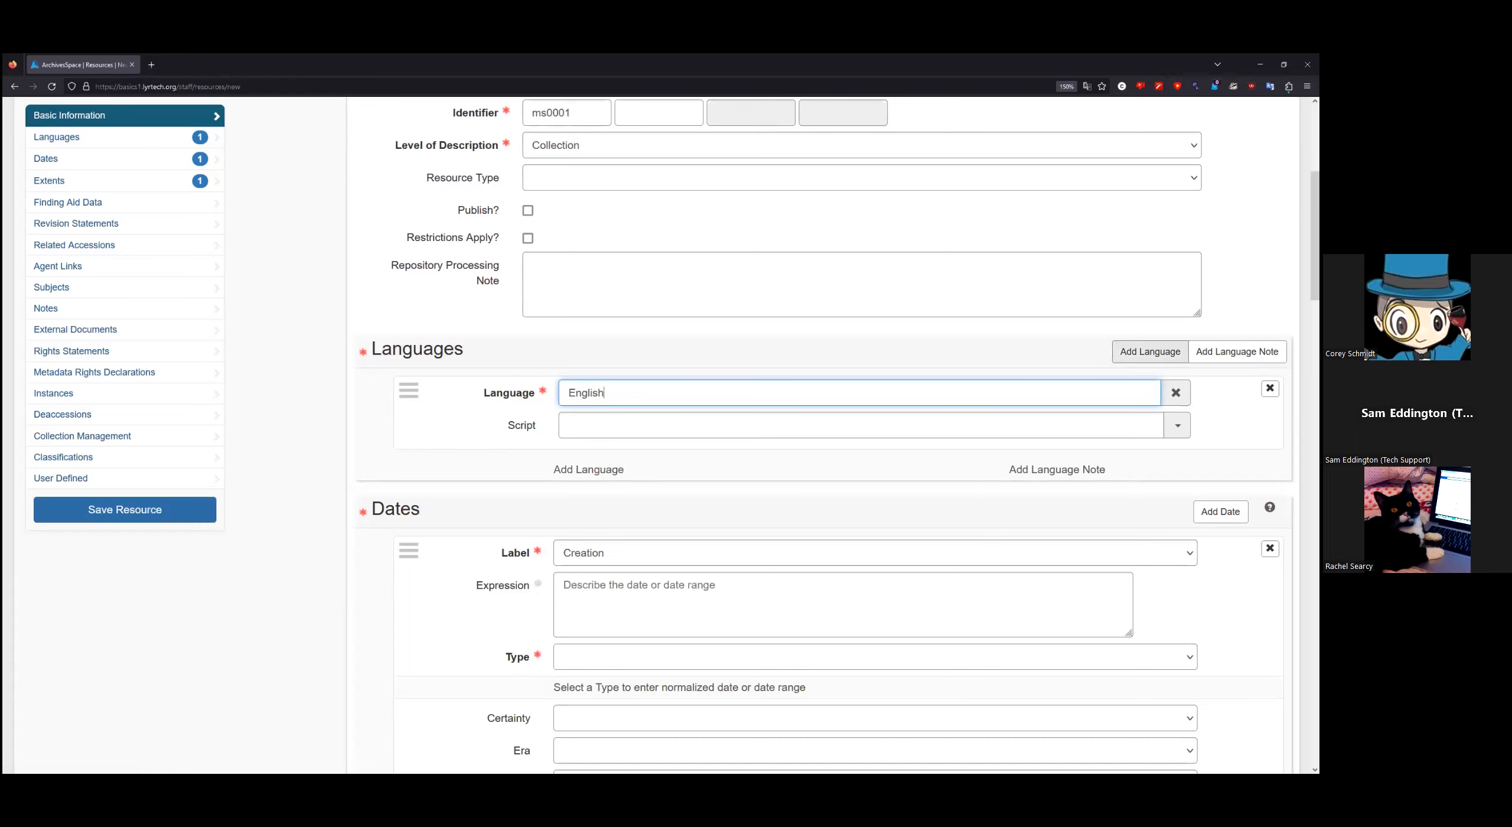
# Step: Add Spanish; Castilian as a second language, then remove that row again
pyautogui.click(1150, 351)
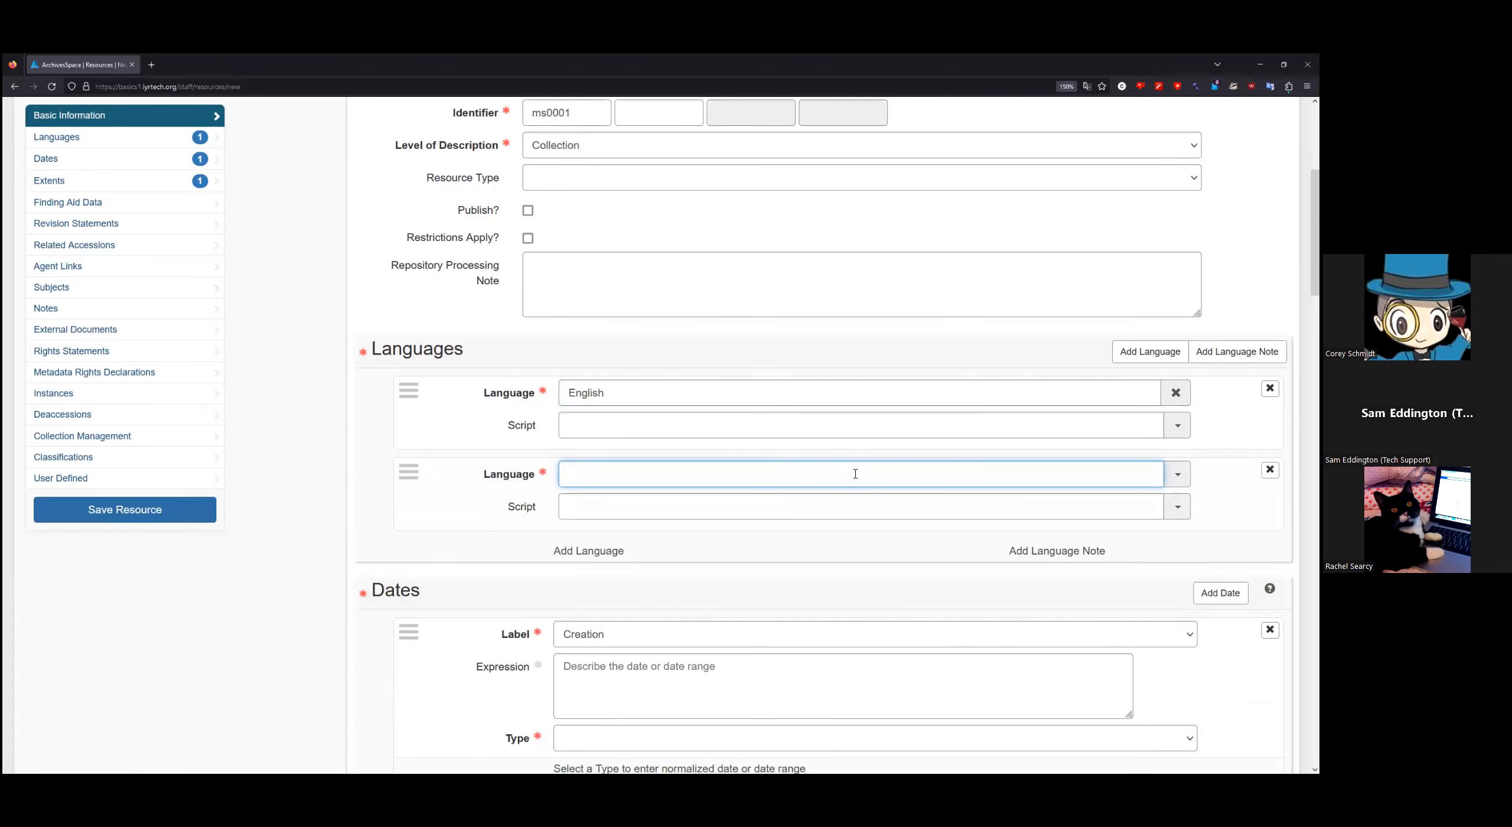
pyautogui.write('spa')
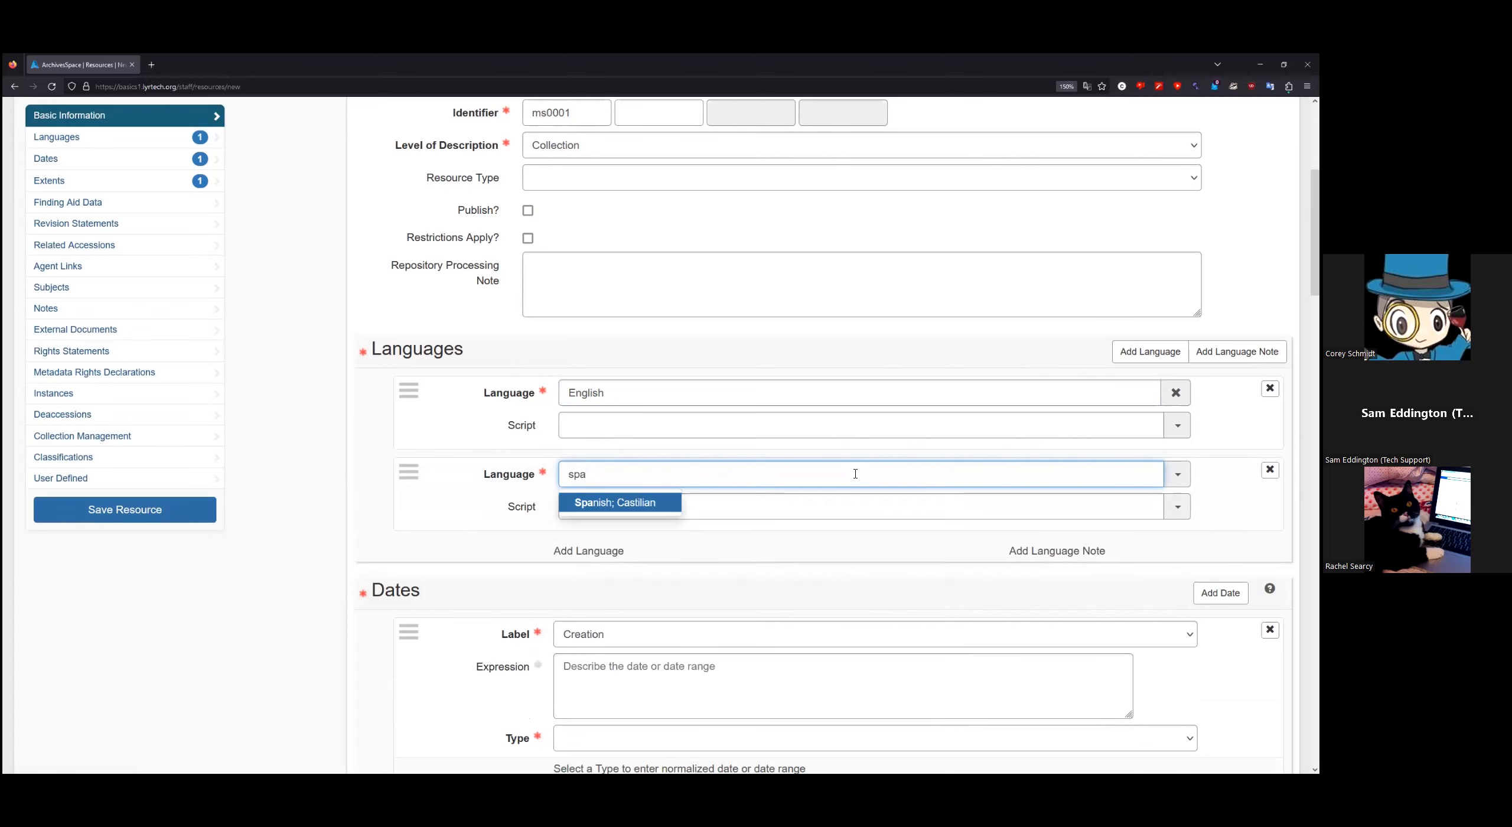
pyautogui.click(635, 504)
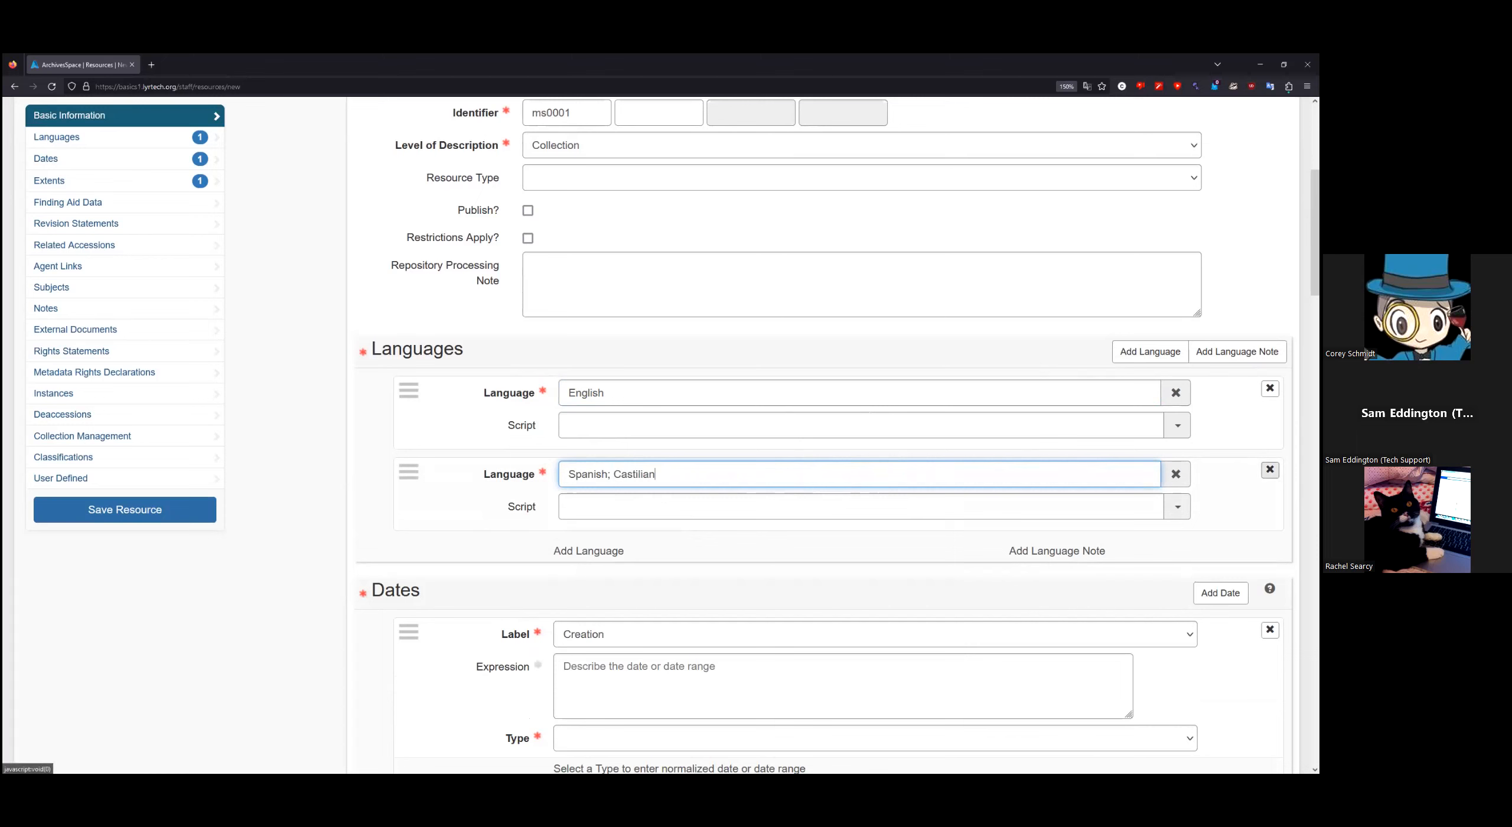
pyautogui.click(1270, 469)
pyautogui.click(1264, 471)
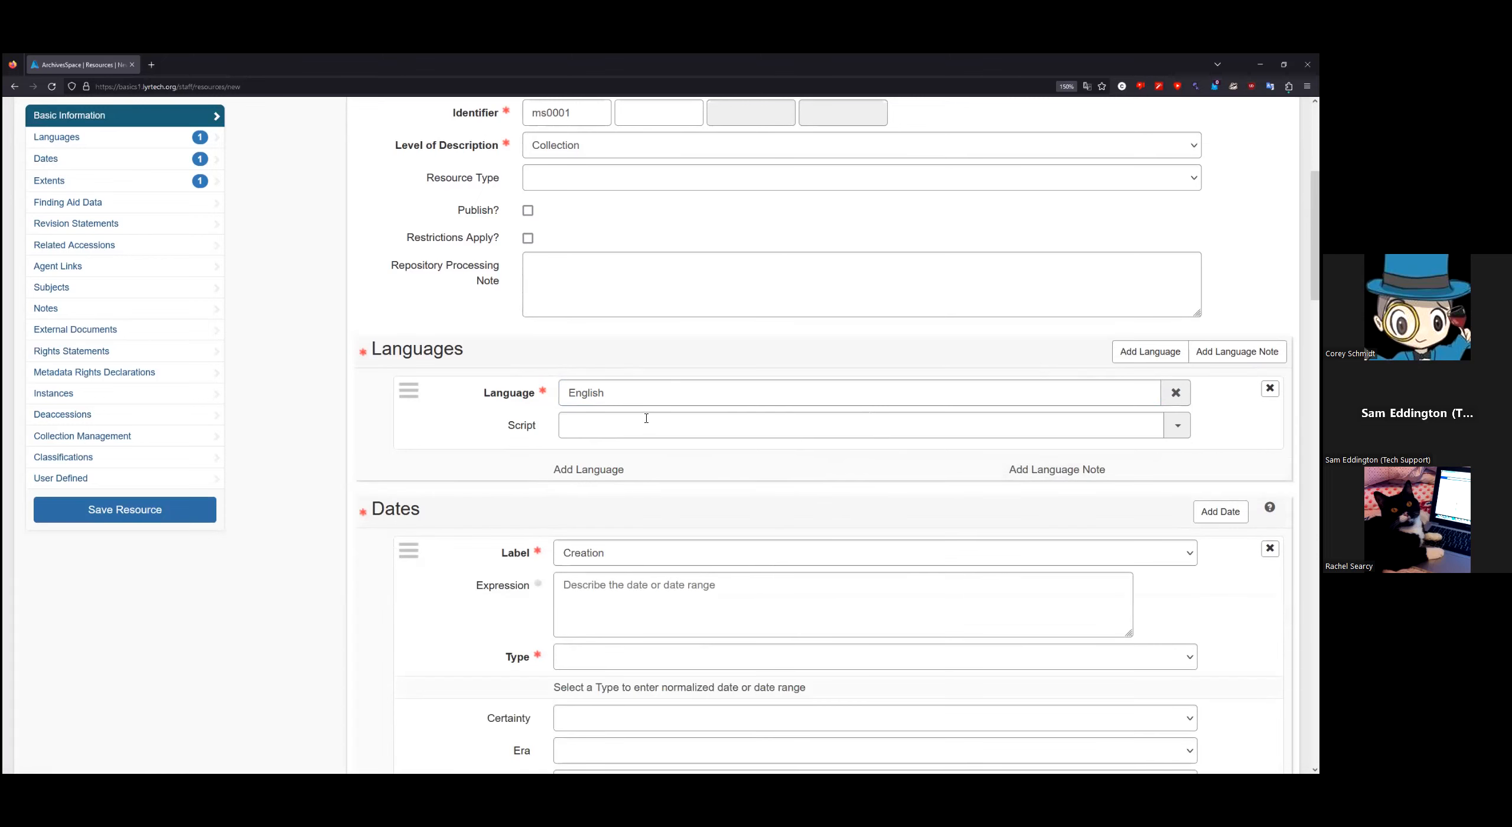
pyautogui.scroll(-2, 324, 406)
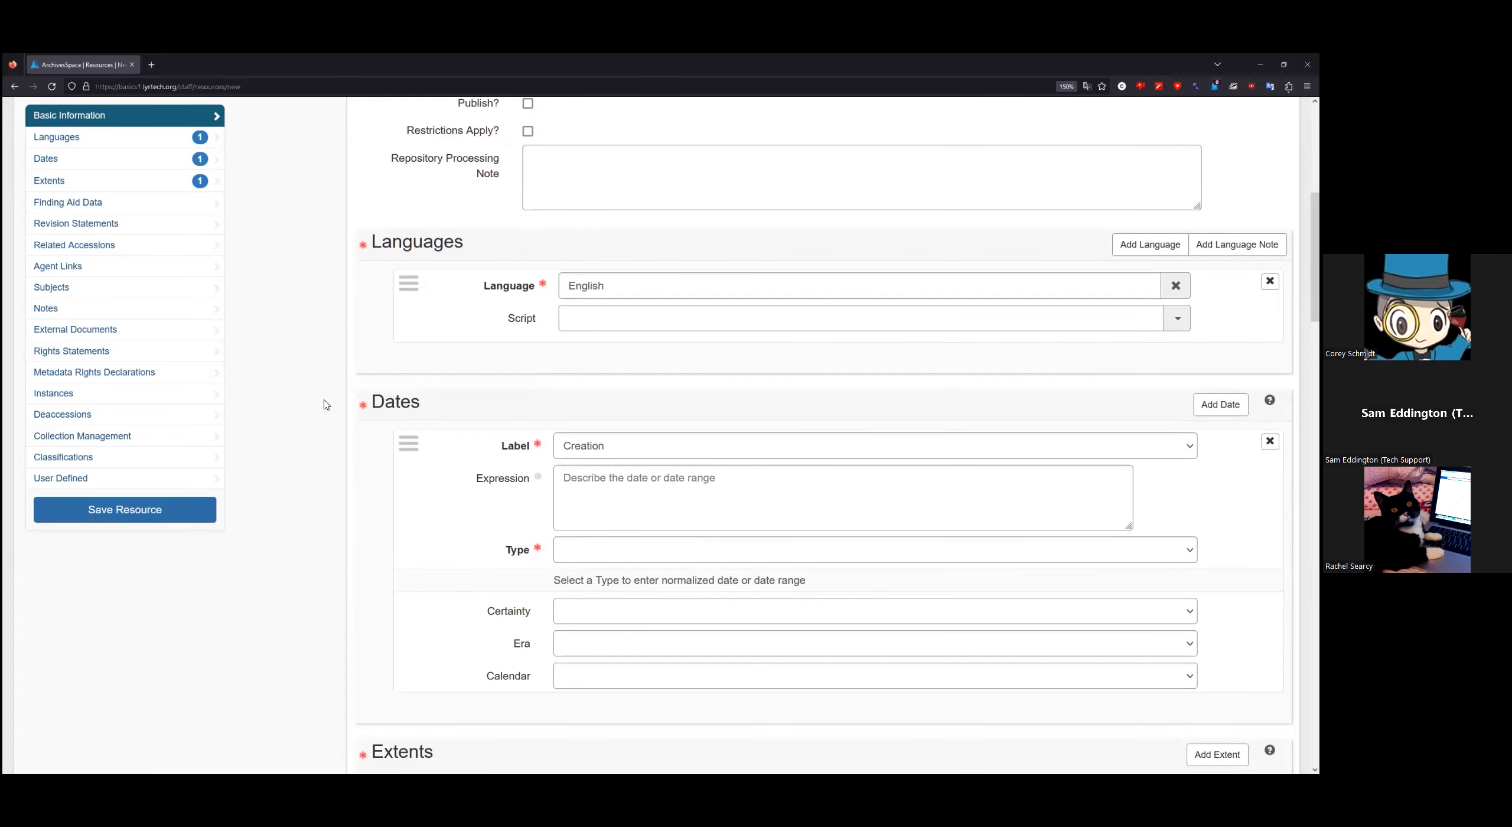
# Step: Keep the Creation label, set type Inclusive Dates, and paste 'Between May 1 1976 and 1978' as expression
pyautogui.scroll(-2, 322, 404)
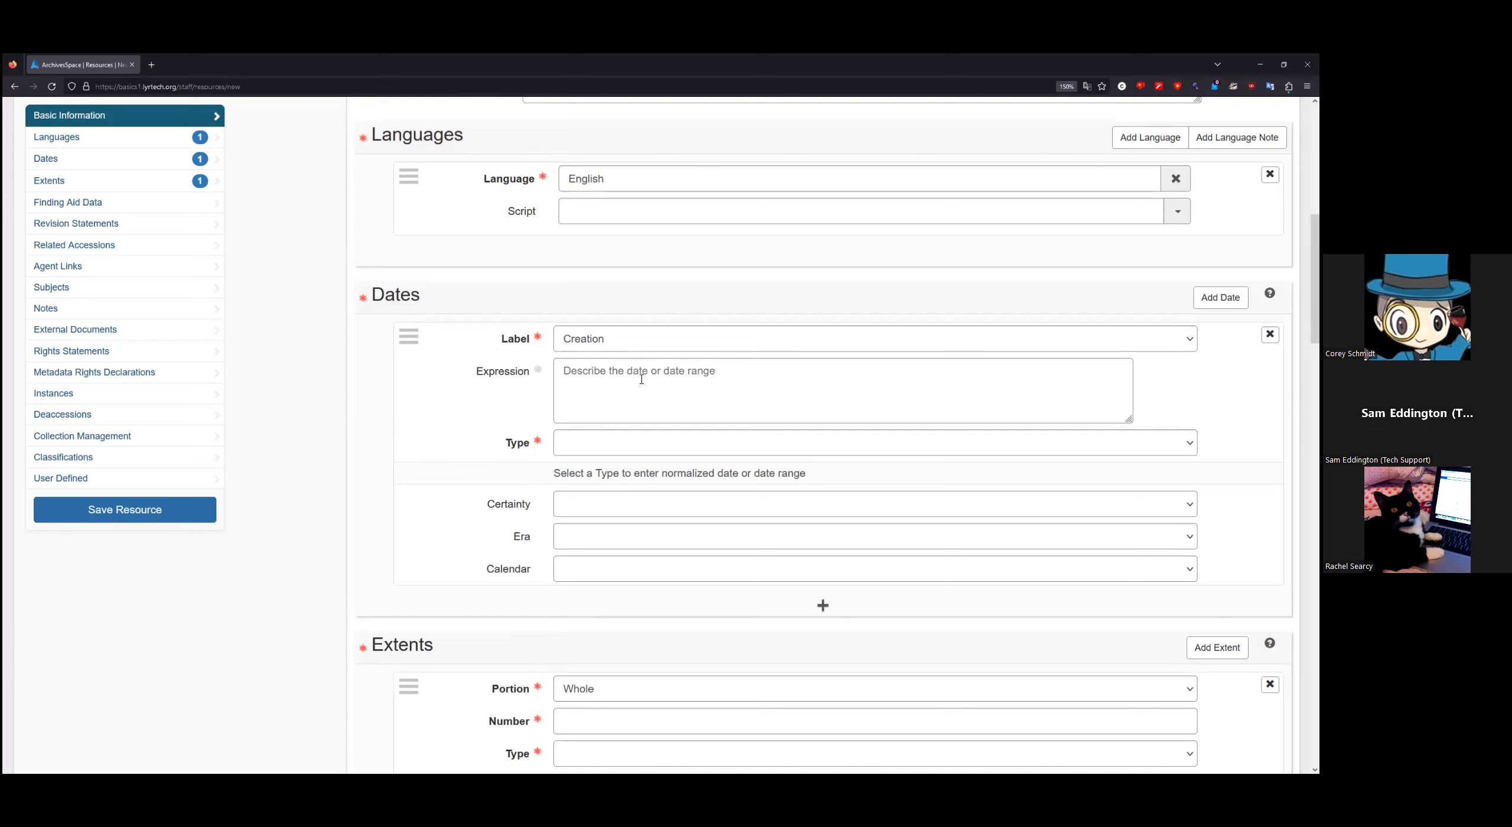
pyautogui.click(638, 338)
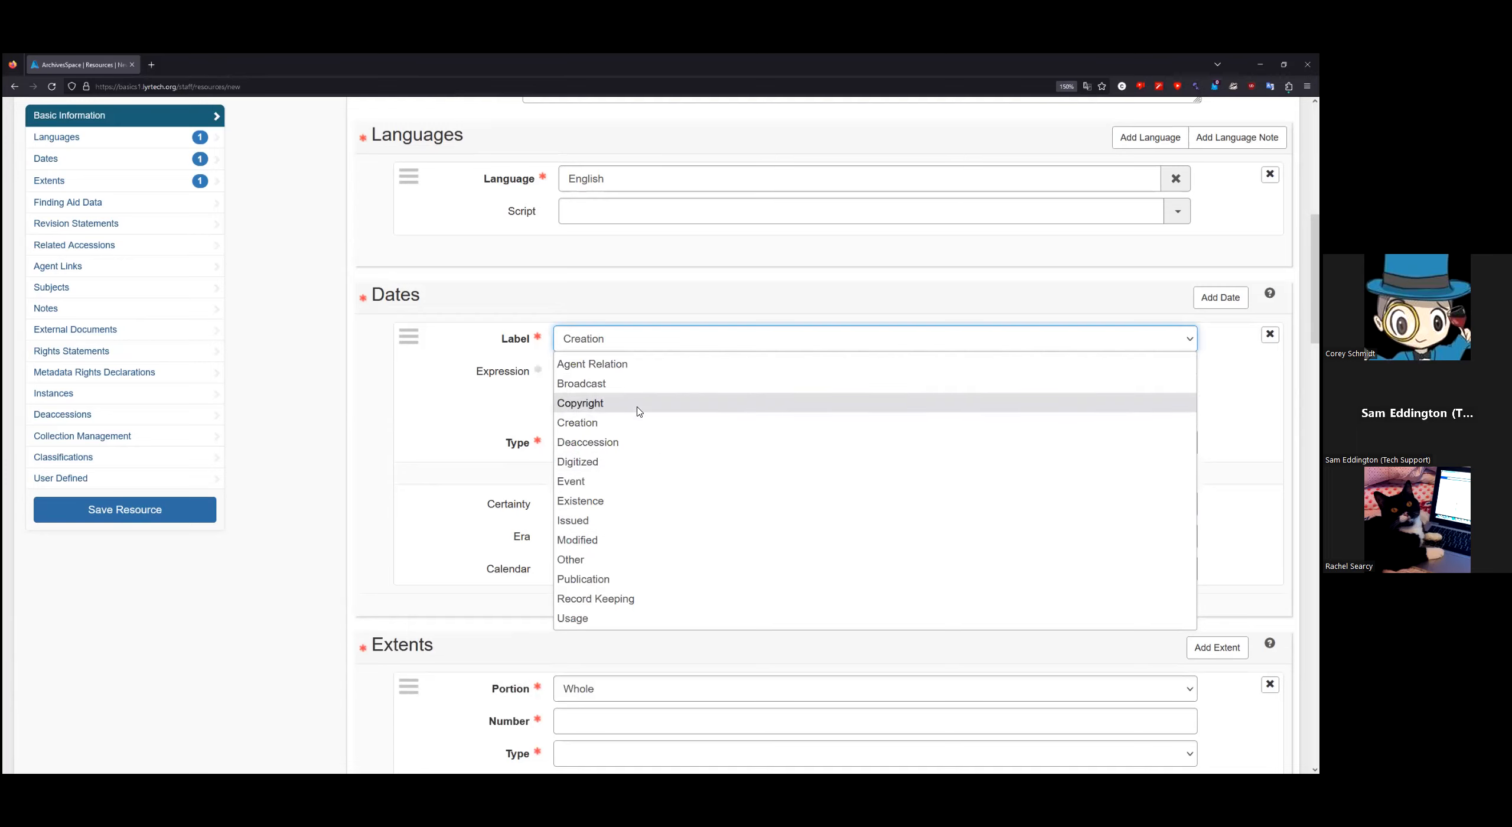
pyautogui.click(602, 425)
pyautogui.click(600, 386)
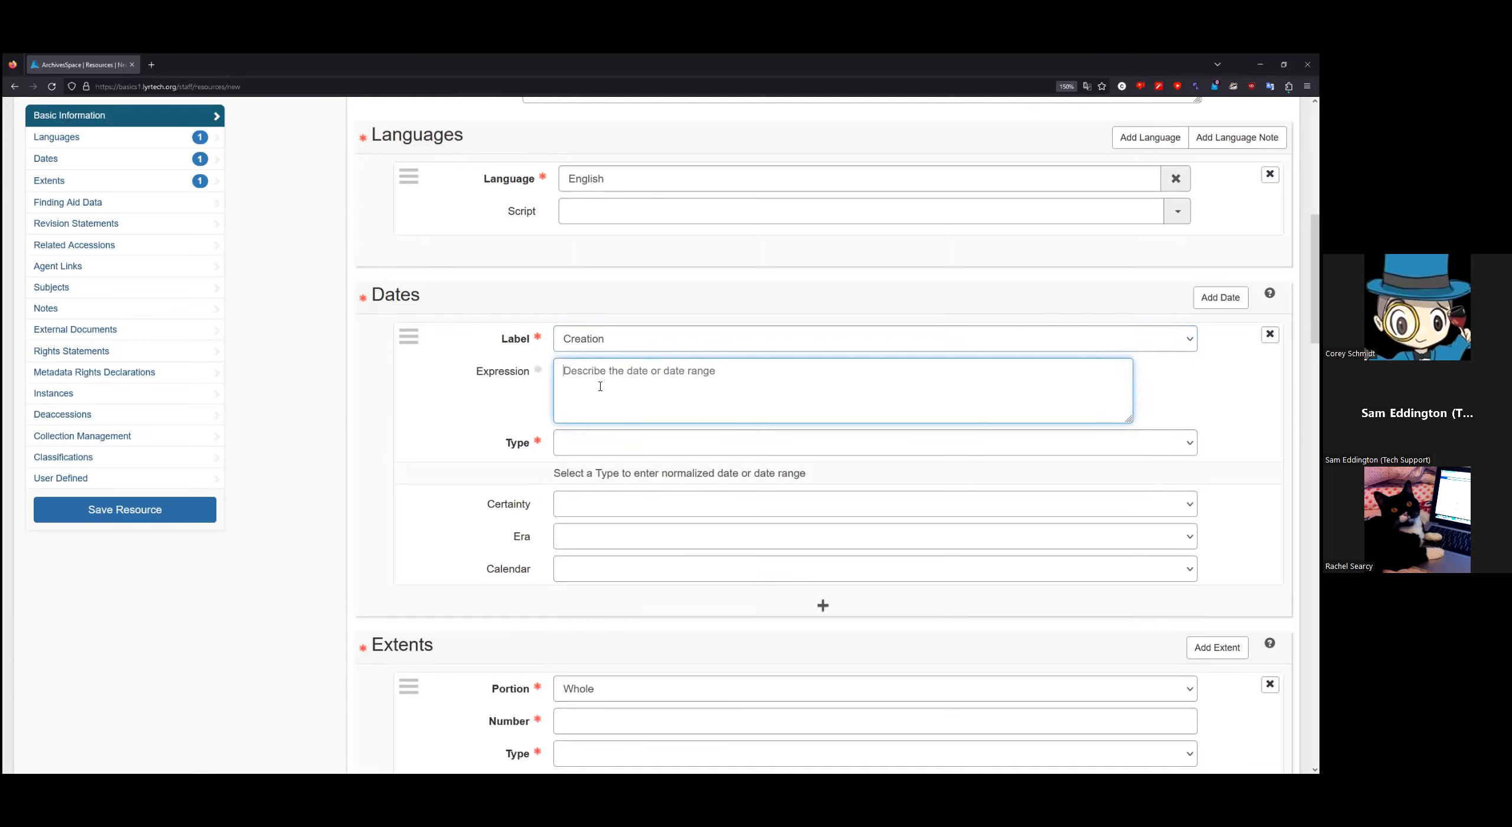
pyautogui.click(641, 446)
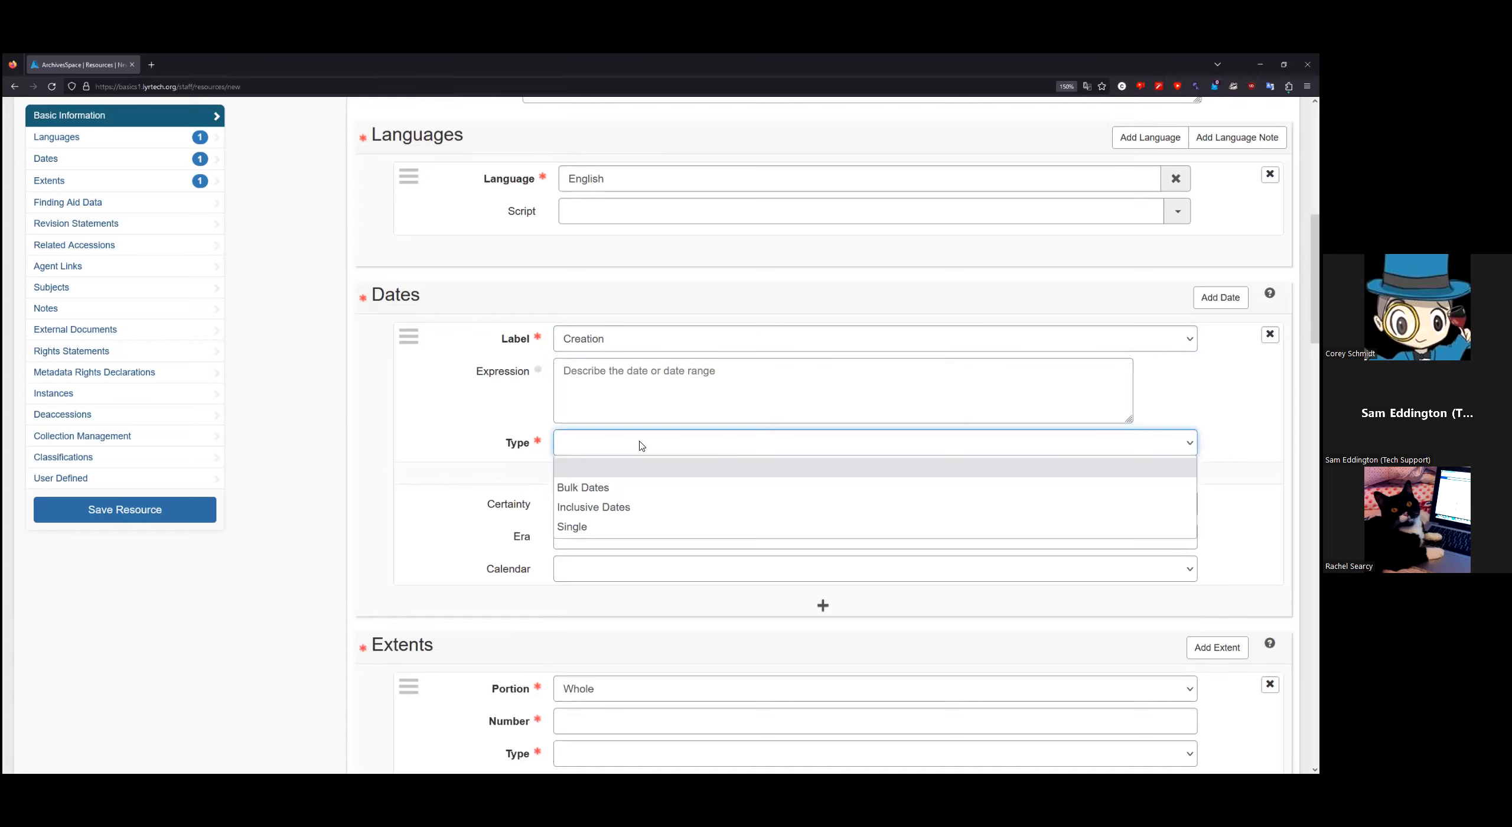
pyautogui.click(650, 488)
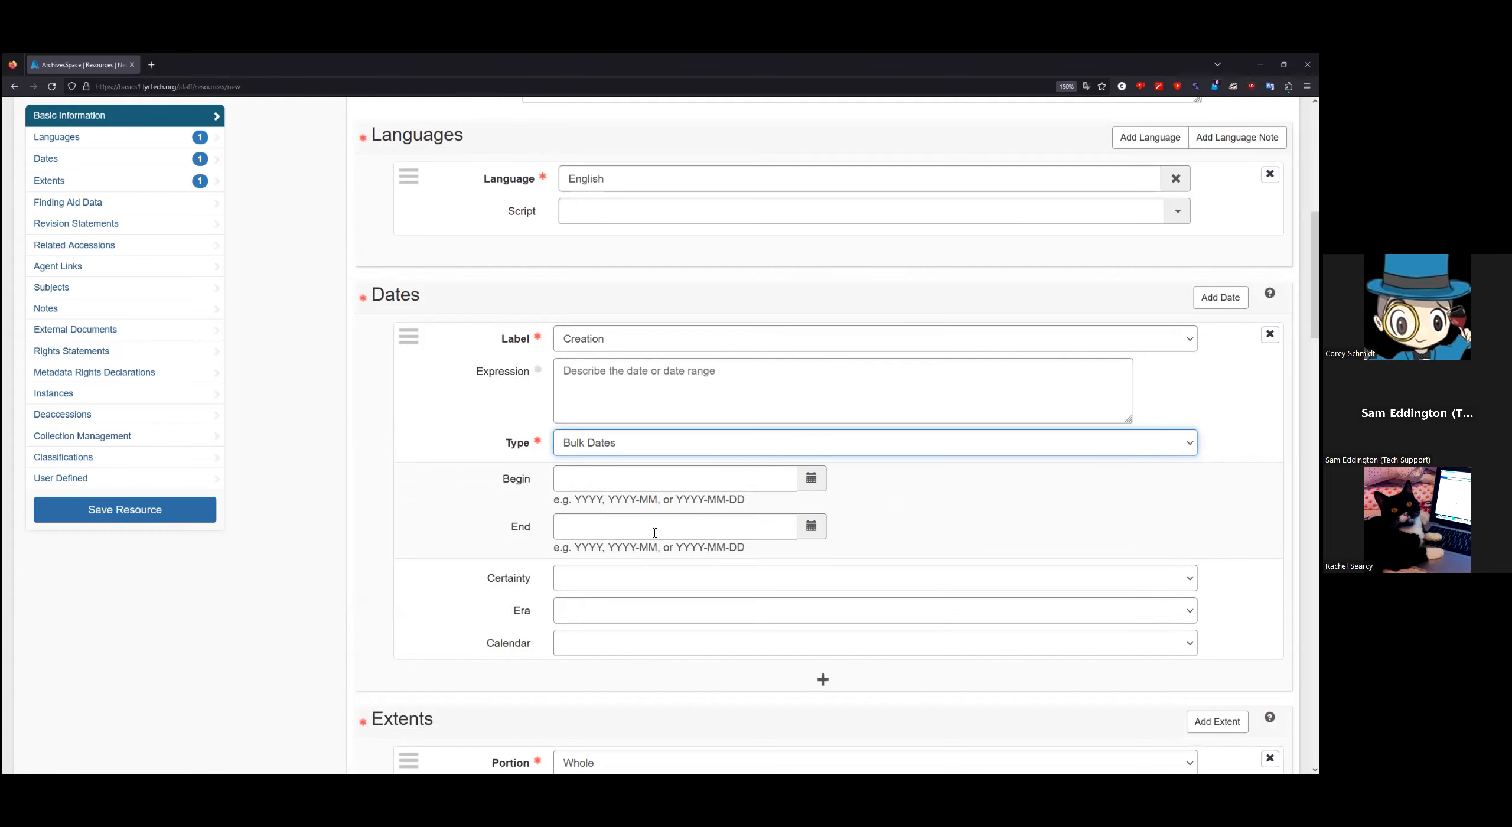
pyautogui.click(658, 451)
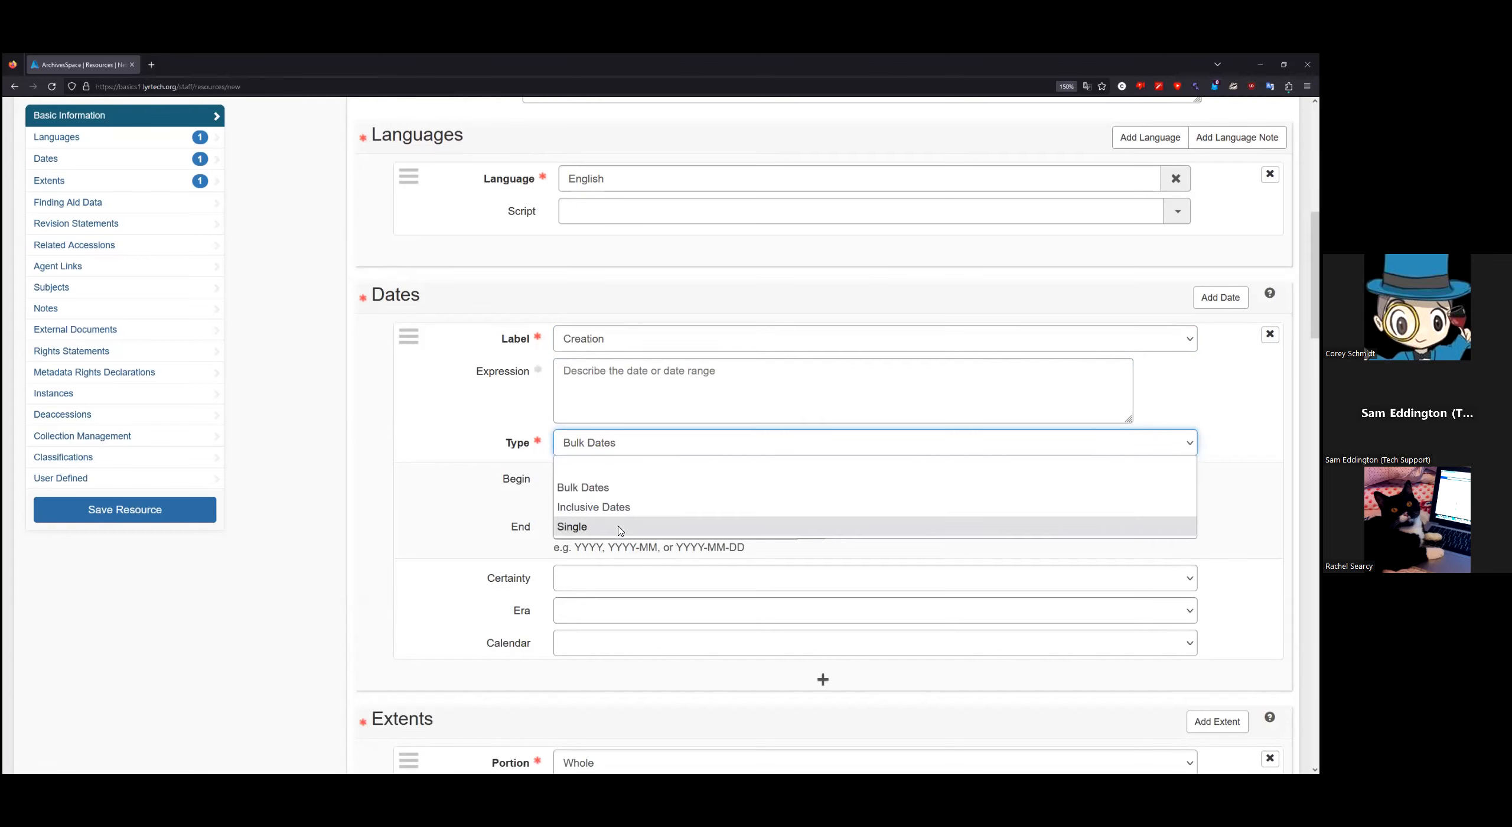
pyautogui.click(619, 525)
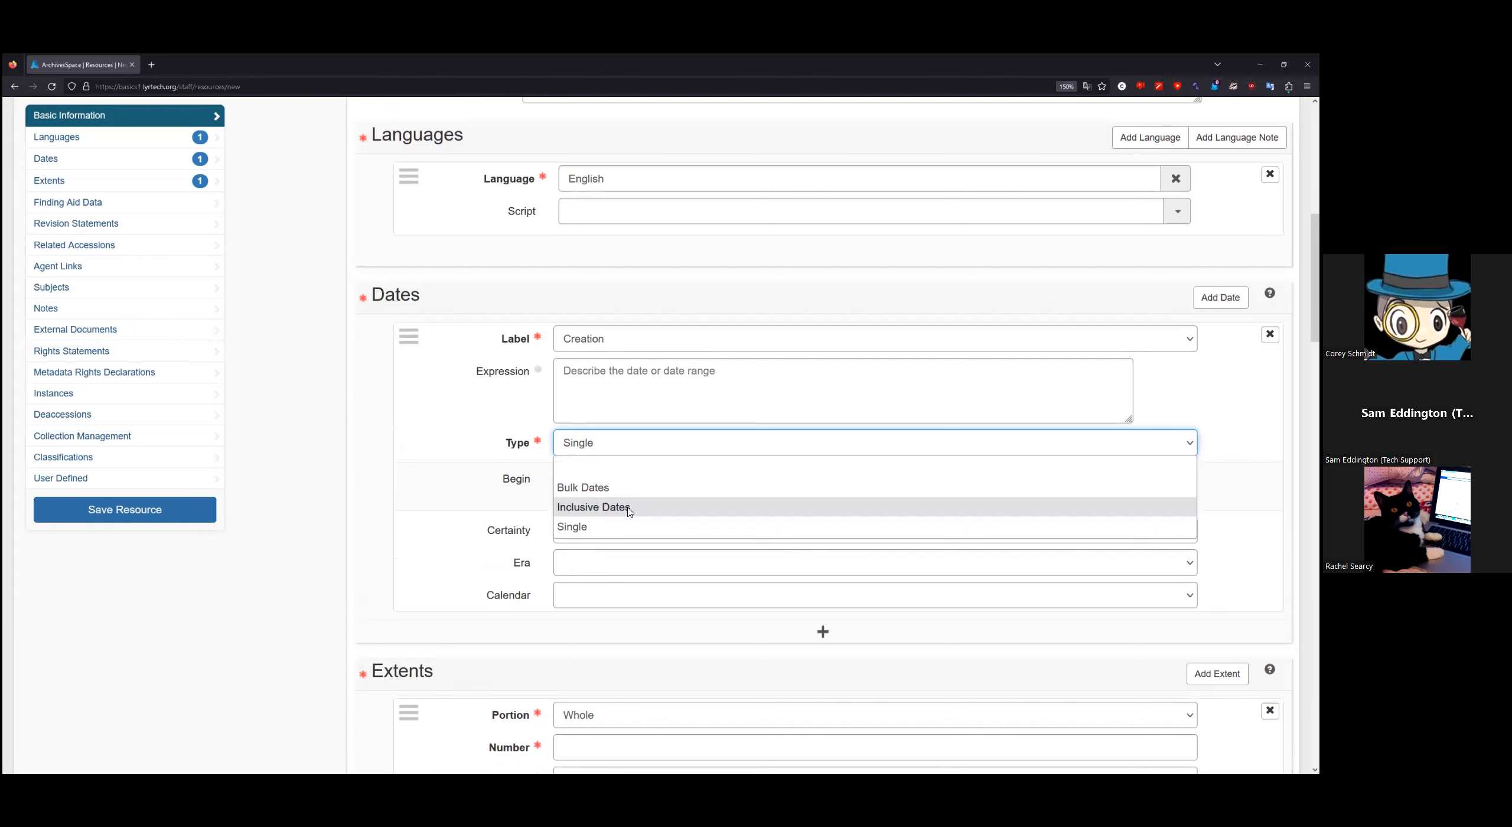
pyautogui.click(630, 506)
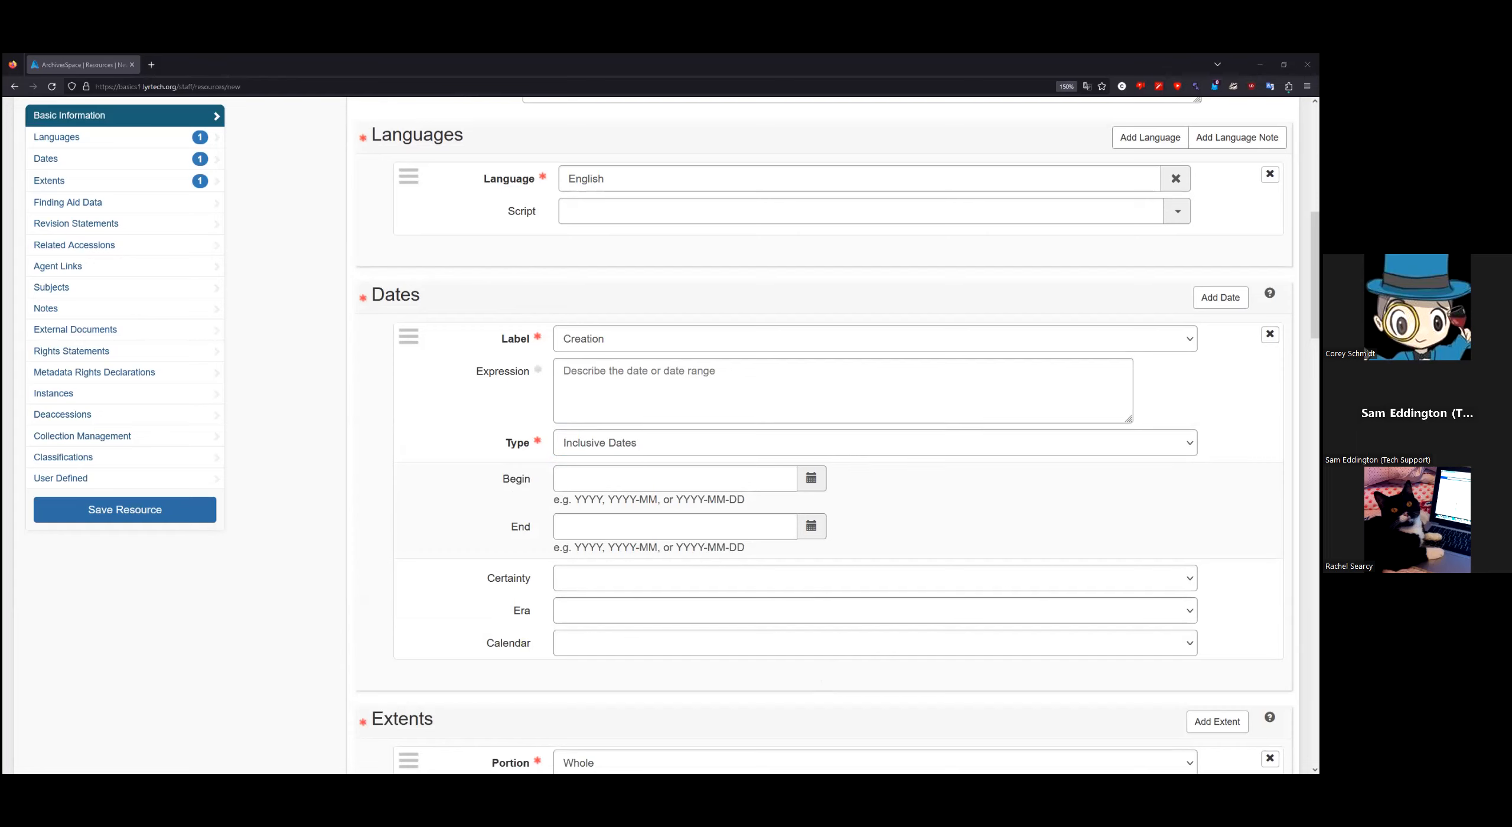
pyautogui.click(641, 387)
pyautogui.write('Between May 1 1976 and 1978')
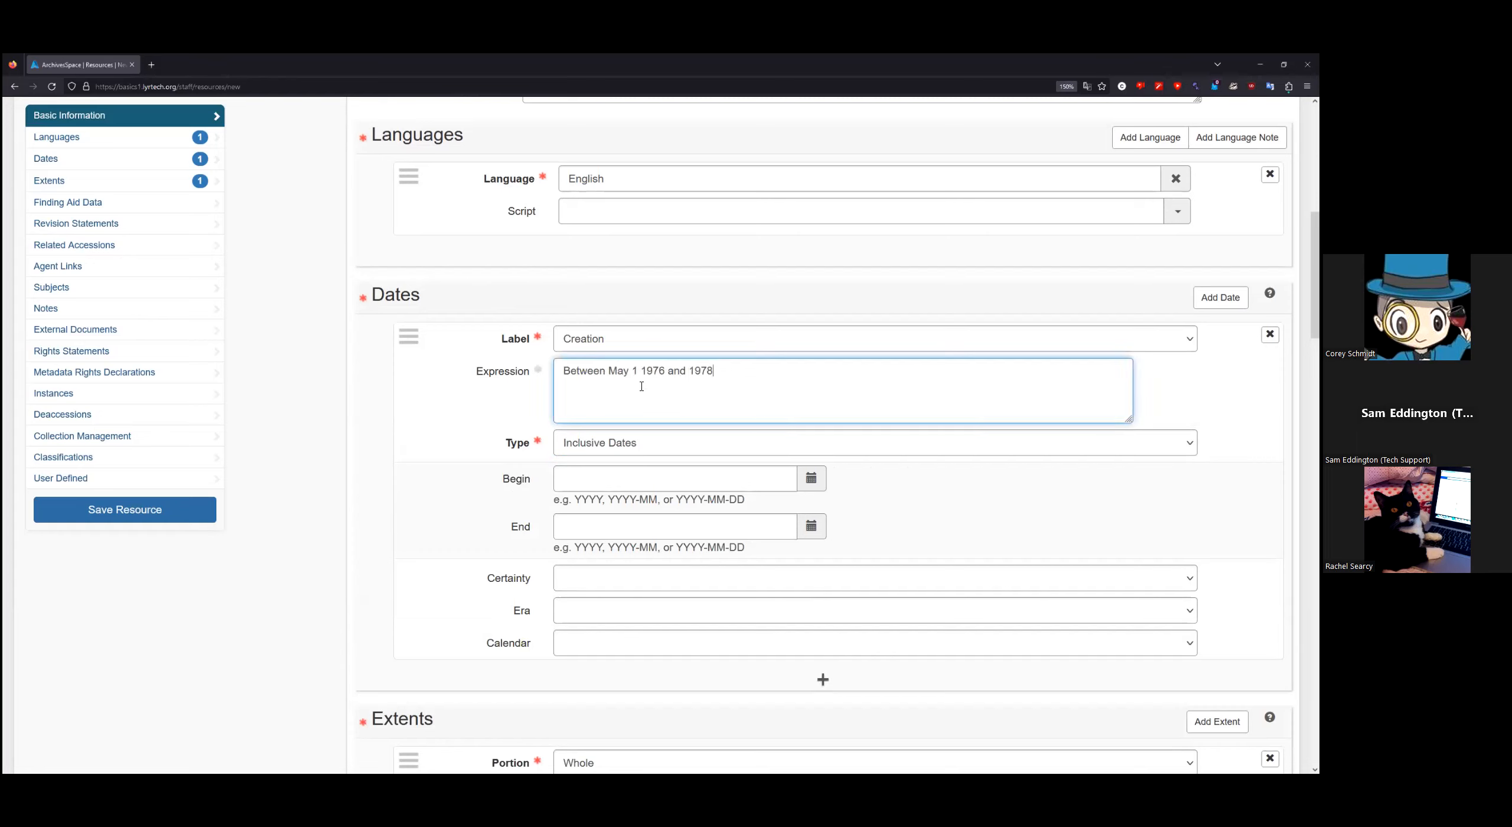
# Step: Enter begin year 1976 and end year 1978
pyautogui.click(607, 480)
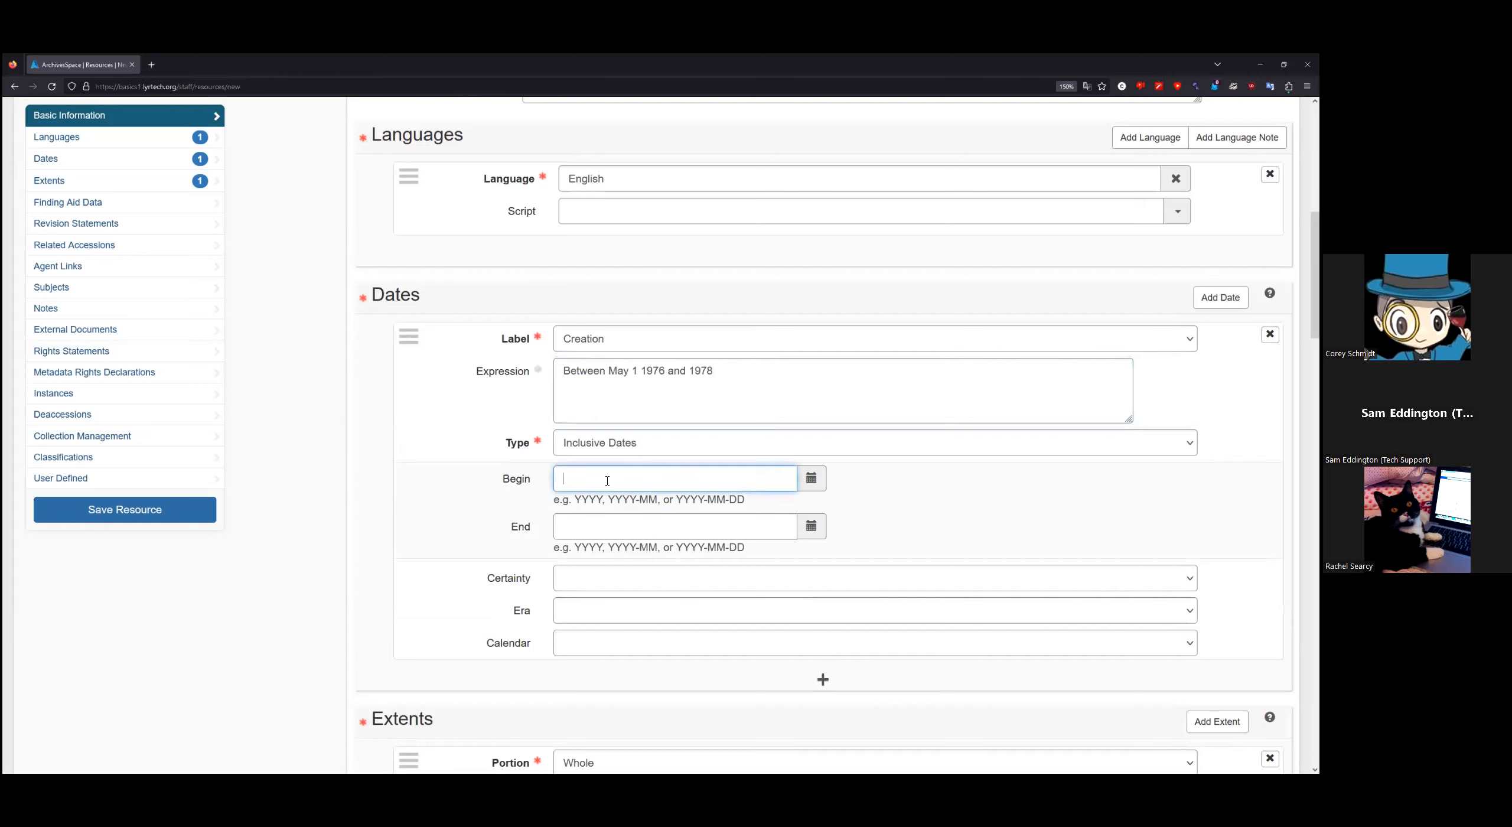
pyautogui.write('1976')
pyautogui.click(614, 522)
pyautogui.write('178')
pyautogui.press('BackSpace')
pyautogui.press('BackSpace')
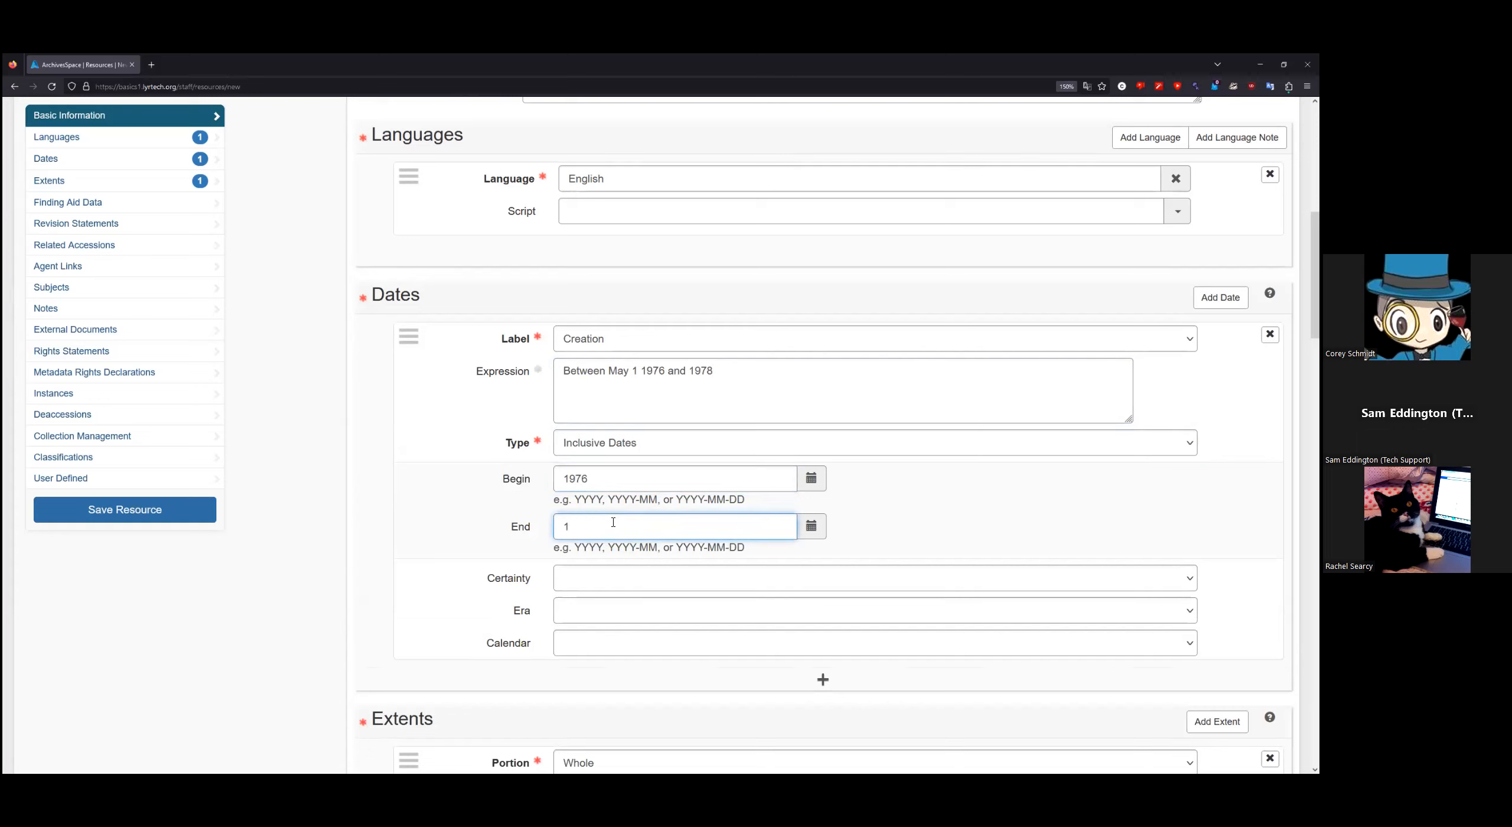
pyautogui.write('978')
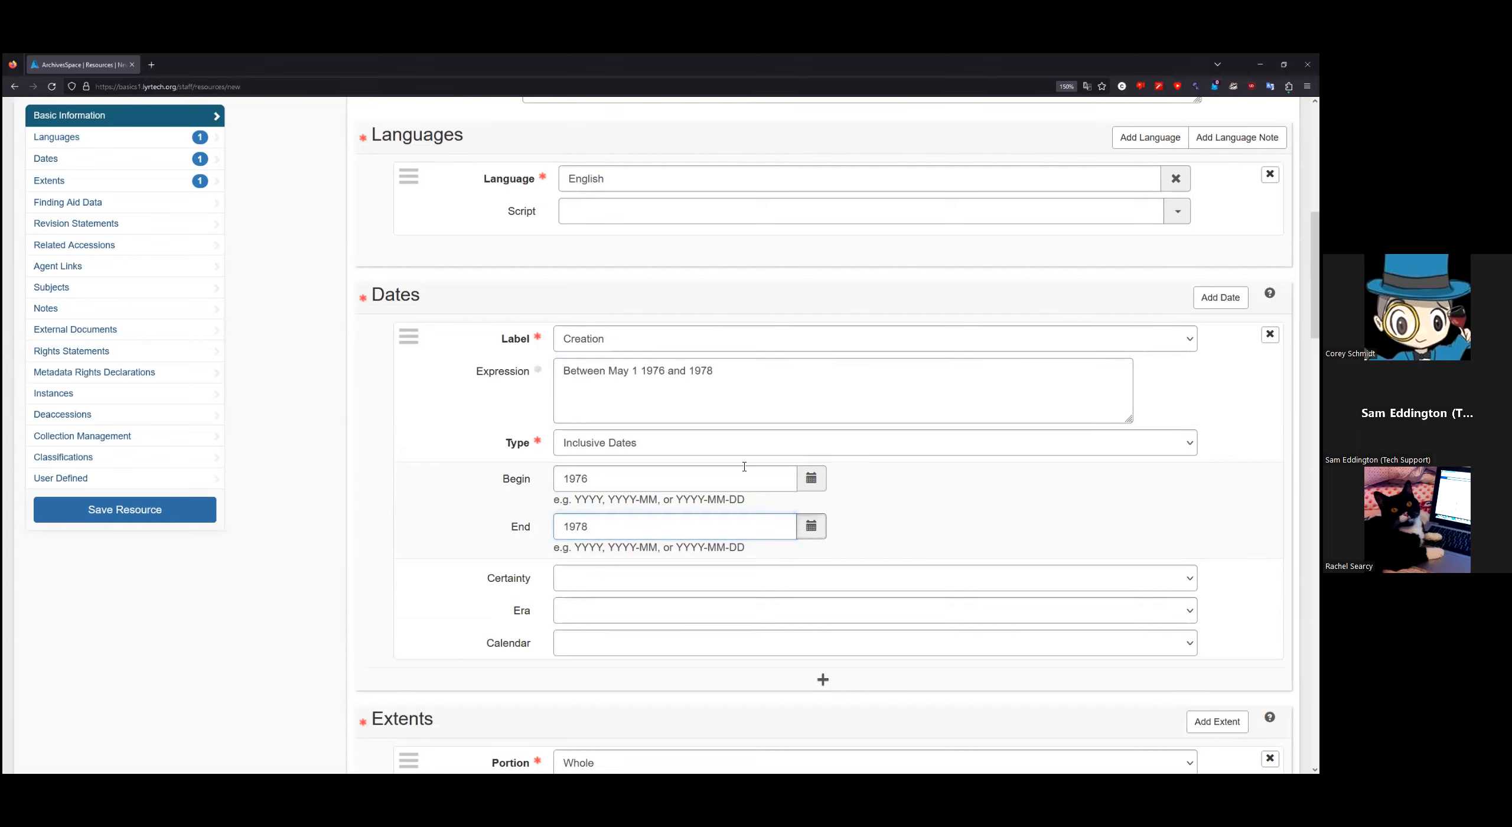
pyautogui.click(811, 526)
pyautogui.click(568, 335)
pyautogui.click(569, 334)
pyautogui.click(568, 334)
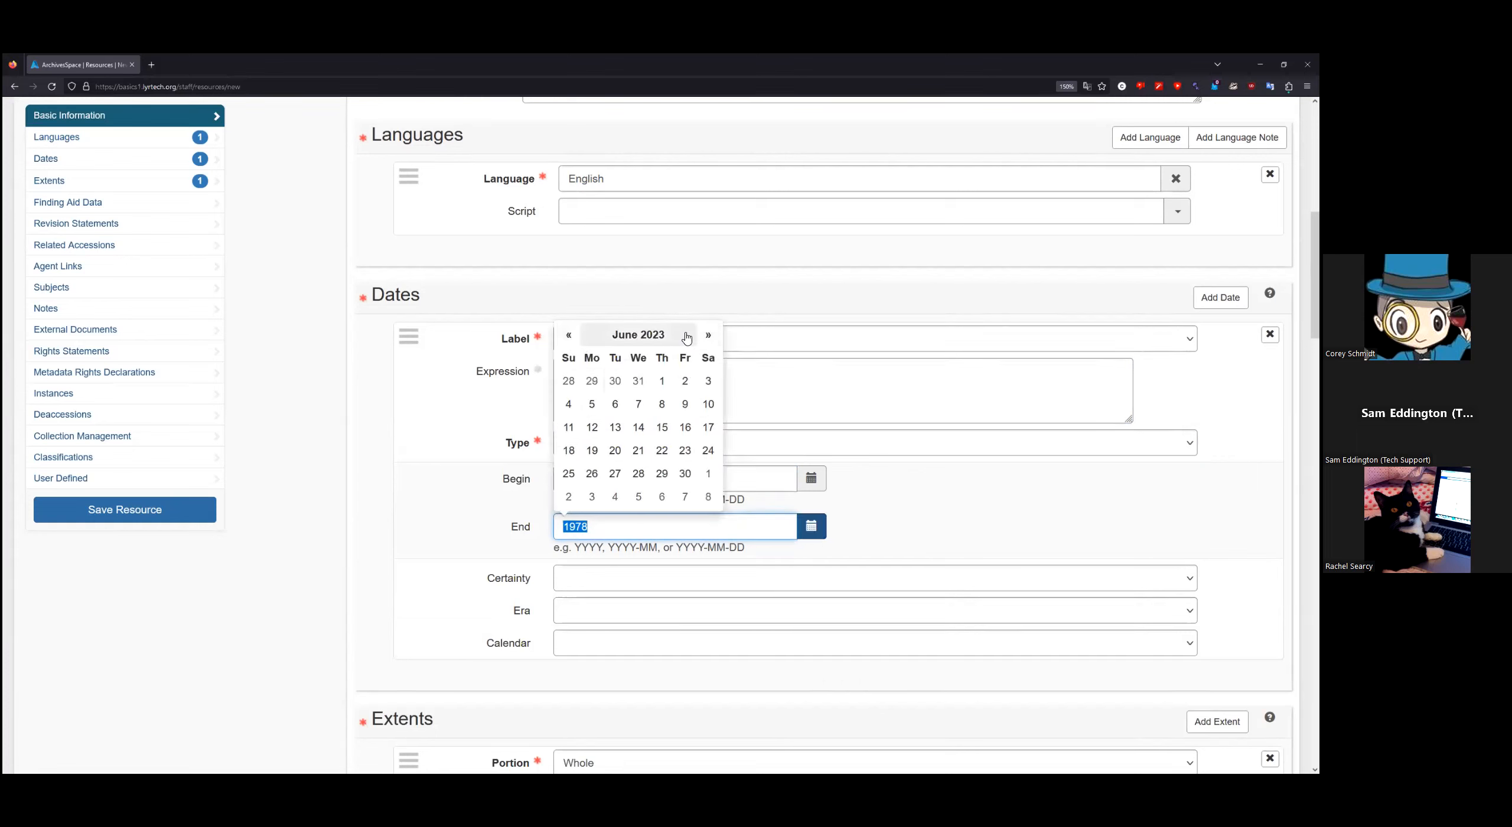
pyautogui.click(707, 335)
pyautogui.click(708, 335)
pyautogui.click(708, 334)
pyautogui.click(932, 502)
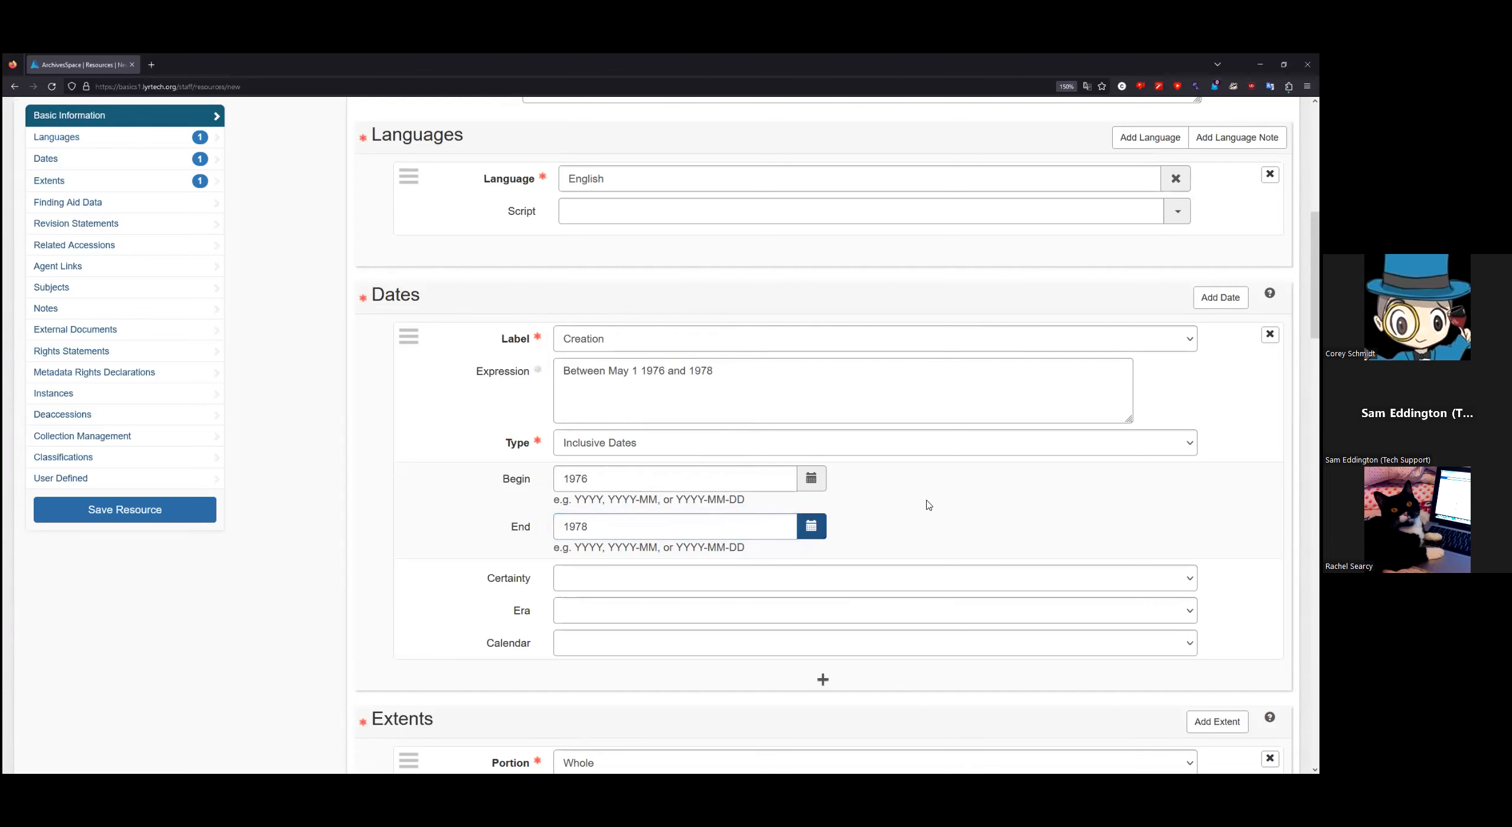
pyautogui.scroll(-2, 387, 474)
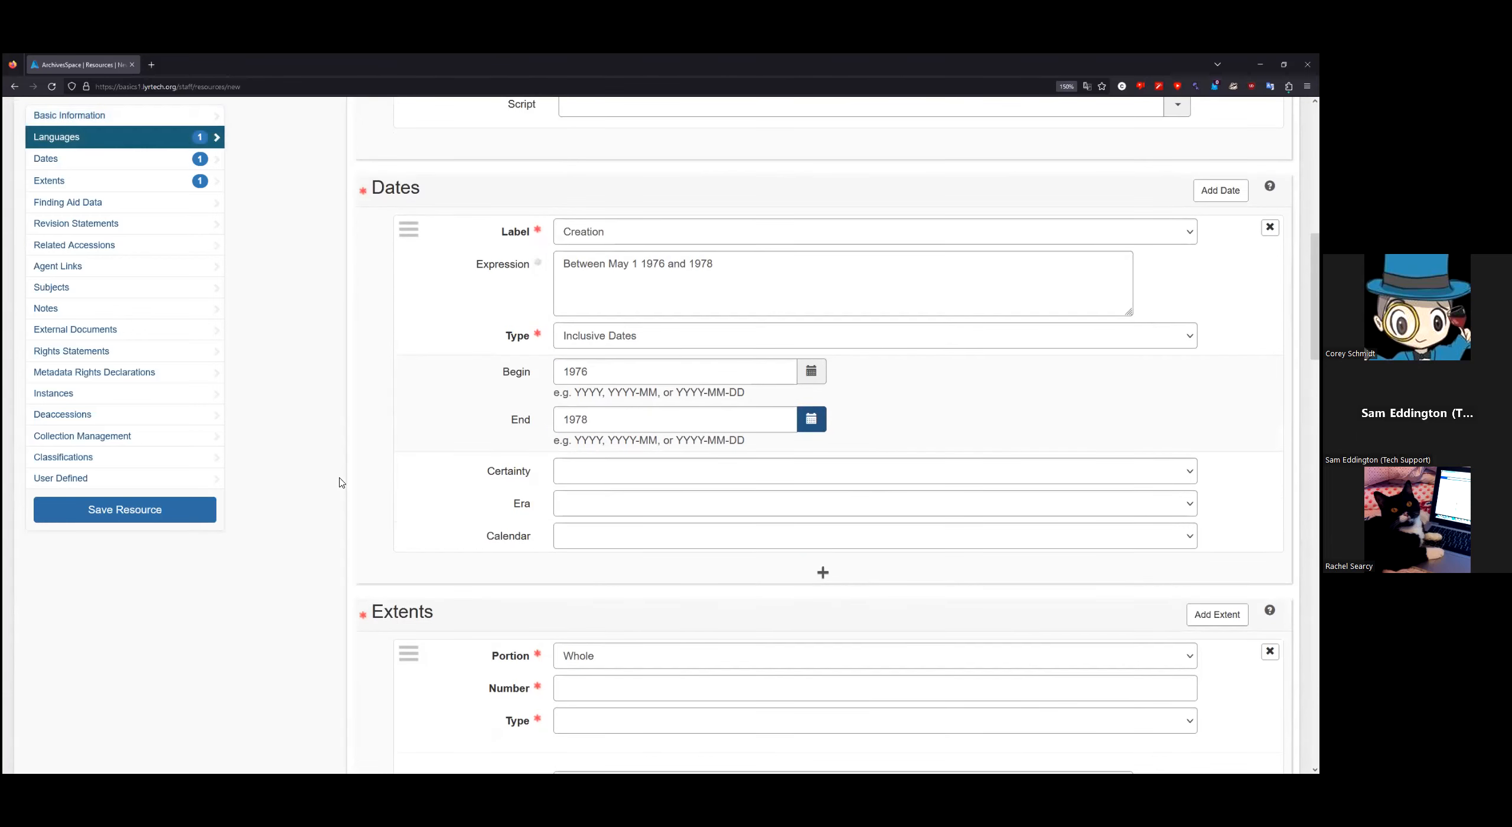
# Step: Set the extent to Whole portion, Linear Feet type, number 5
pyautogui.moveTo(531, 538)
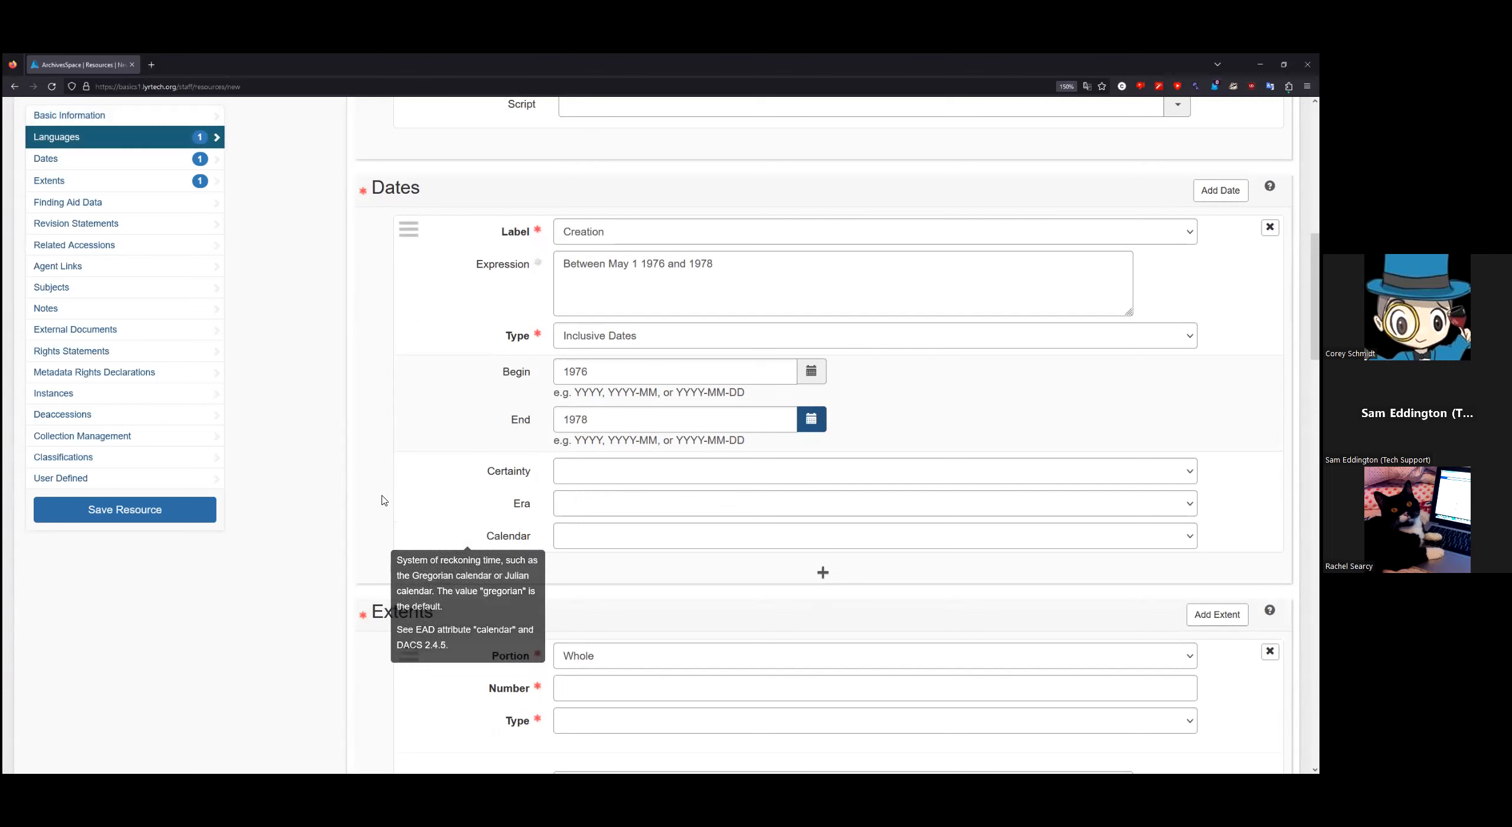
pyautogui.scroll(-6, 364, 495)
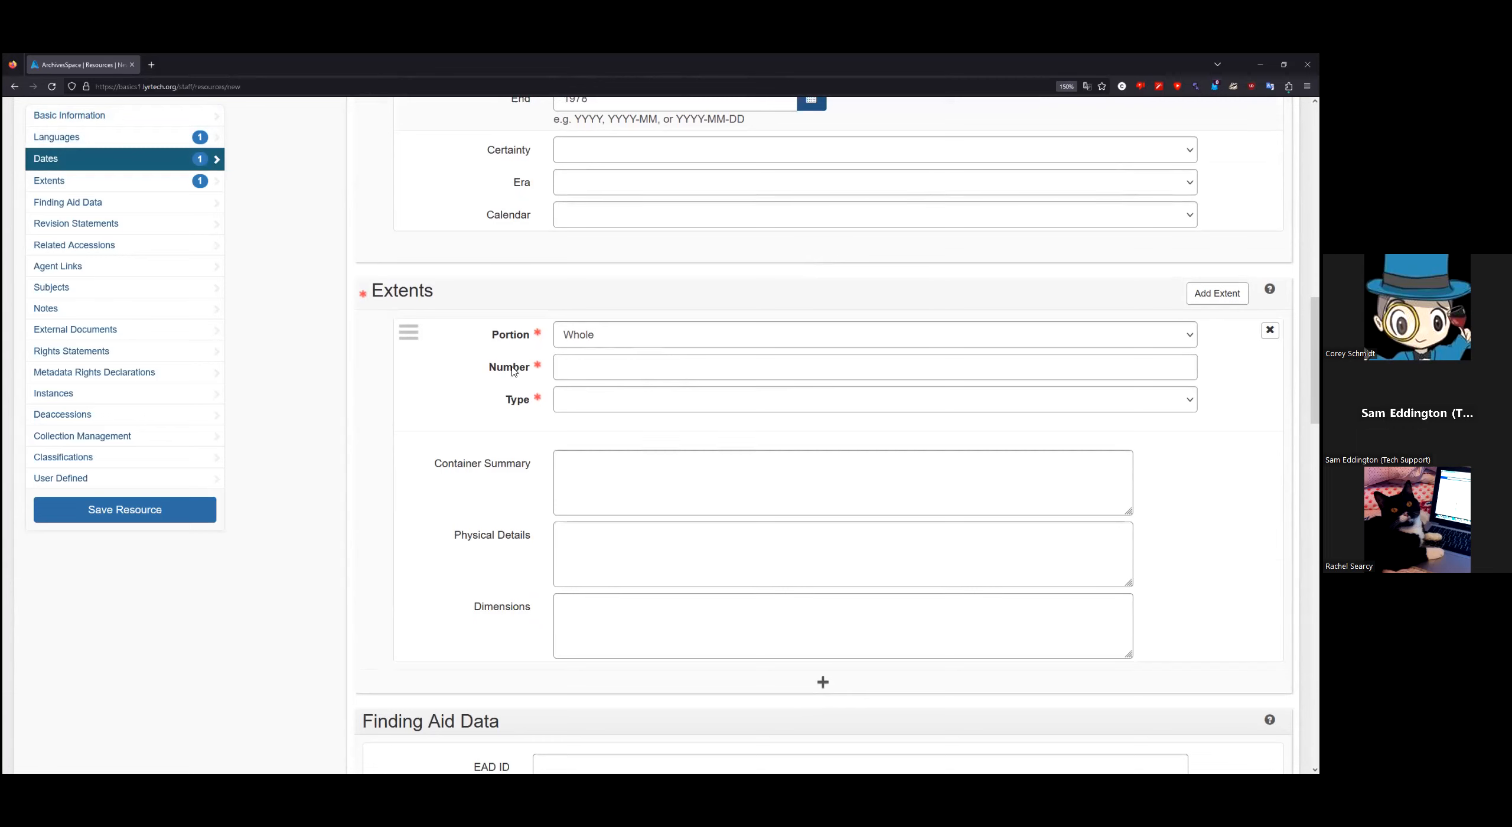
pyautogui.click(624, 408)
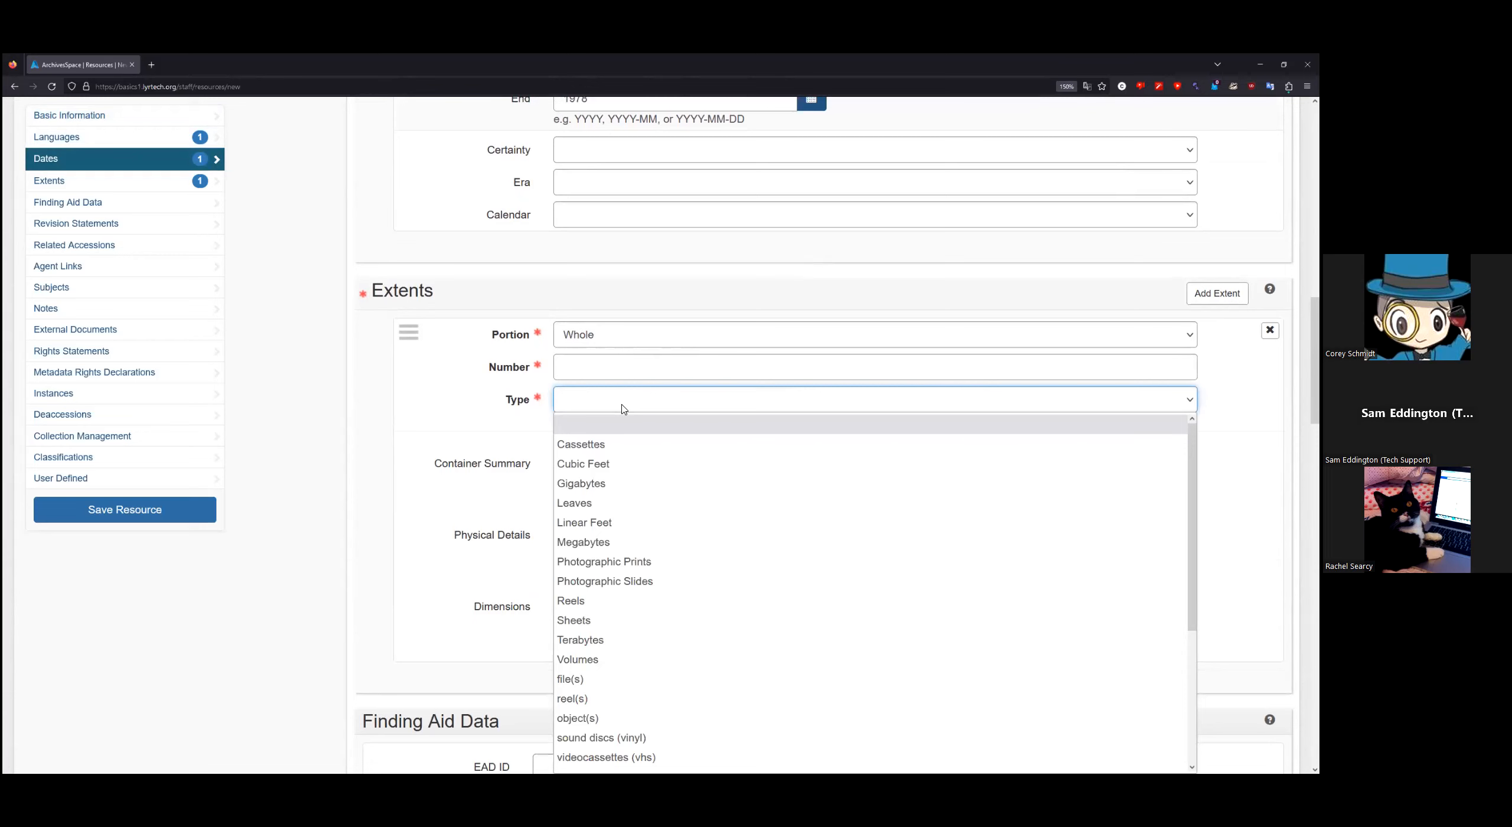
pyautogui.click(611, 527)
pyautogui.click(607, 376)
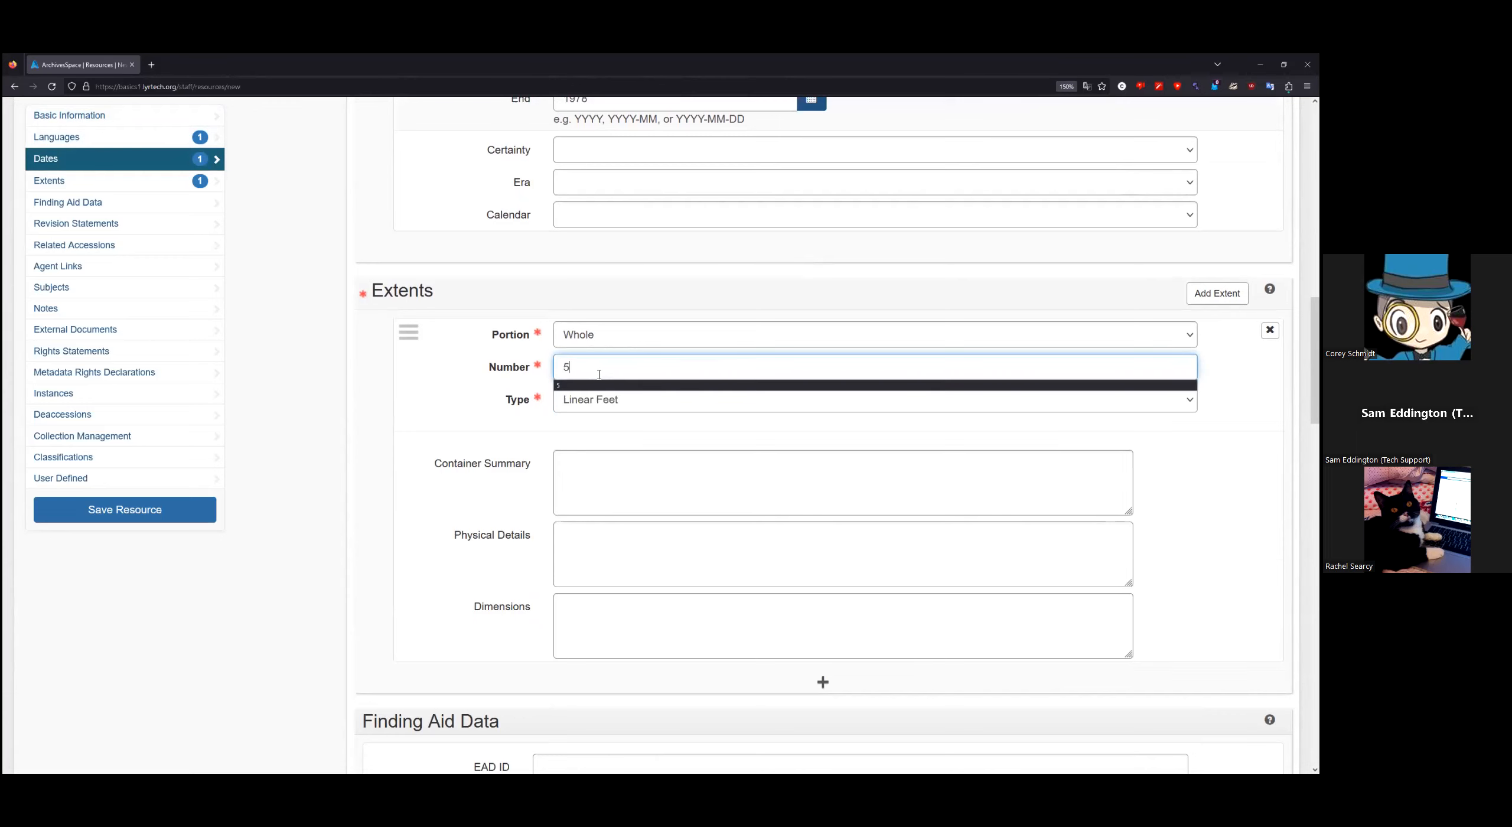
pyautogui.click(1233, 408)
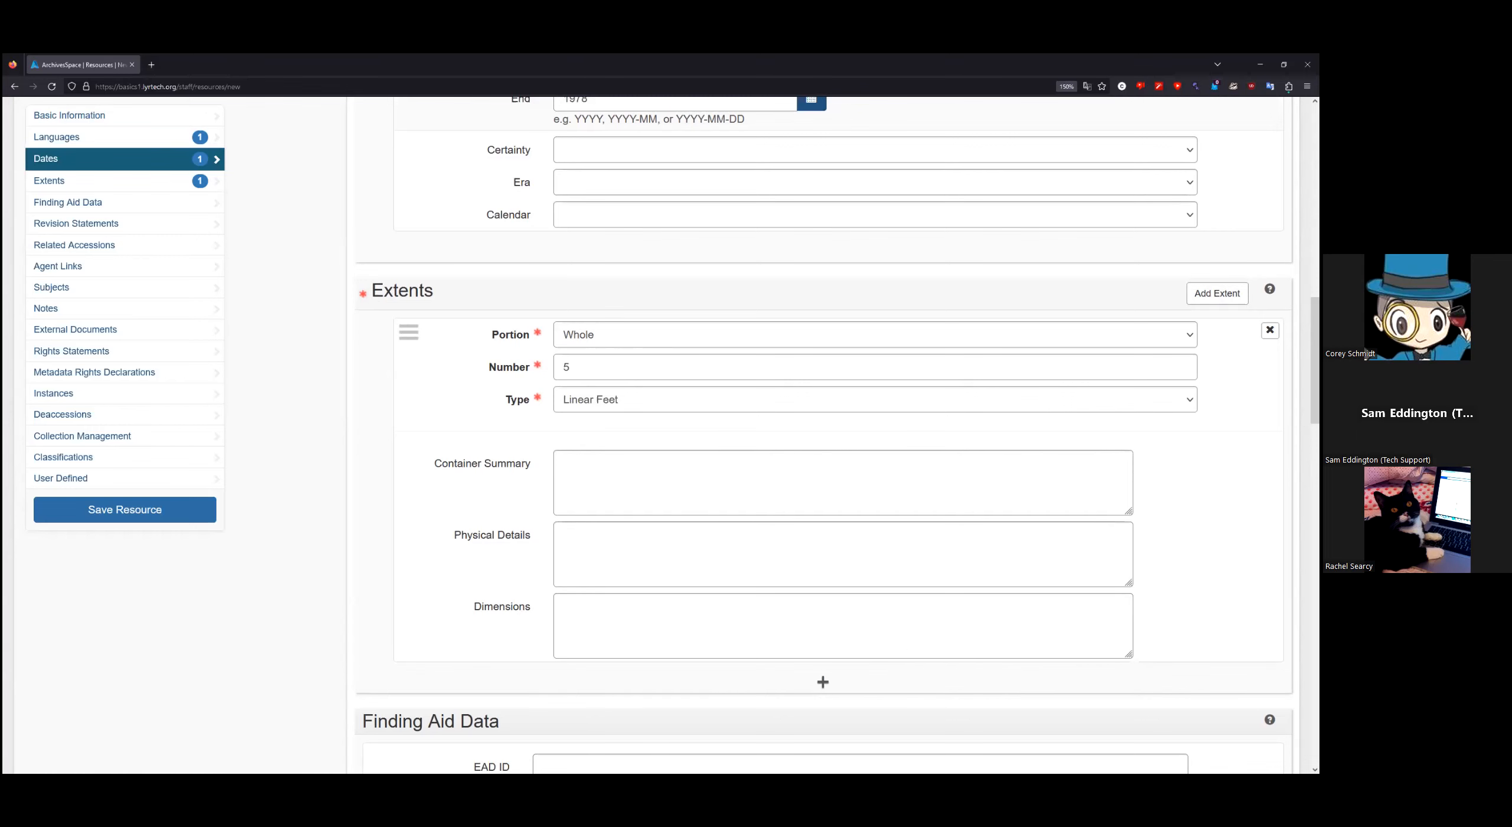
pyautogui.scroll(-4, 1270, 473)
pyautogui.scroll(-4, 1270, 449)
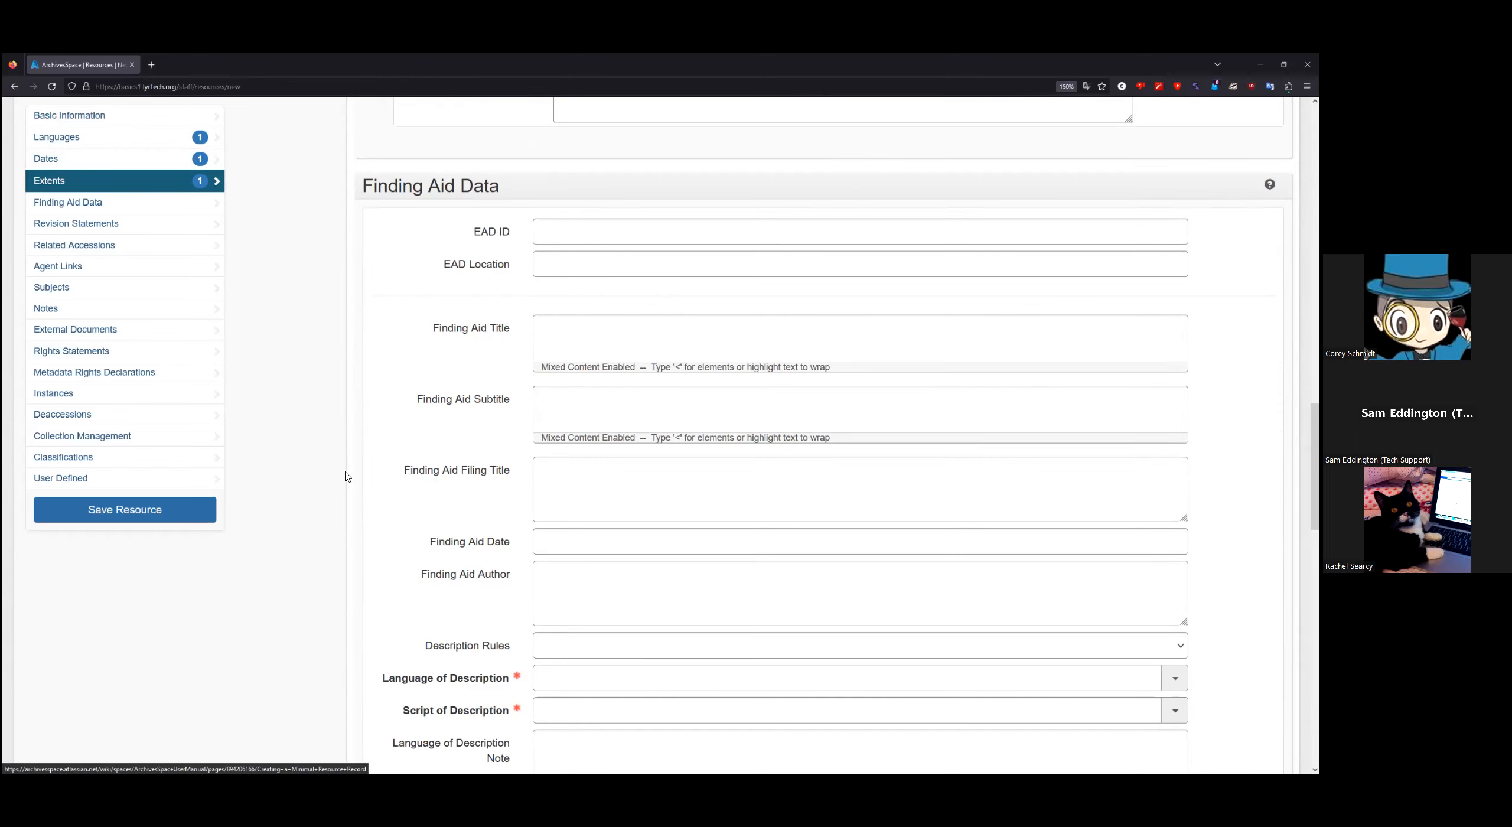
# Step: Set Language of Description to English and Script of Description to Latin
pyautogui.scroll(-4, 342, 463)
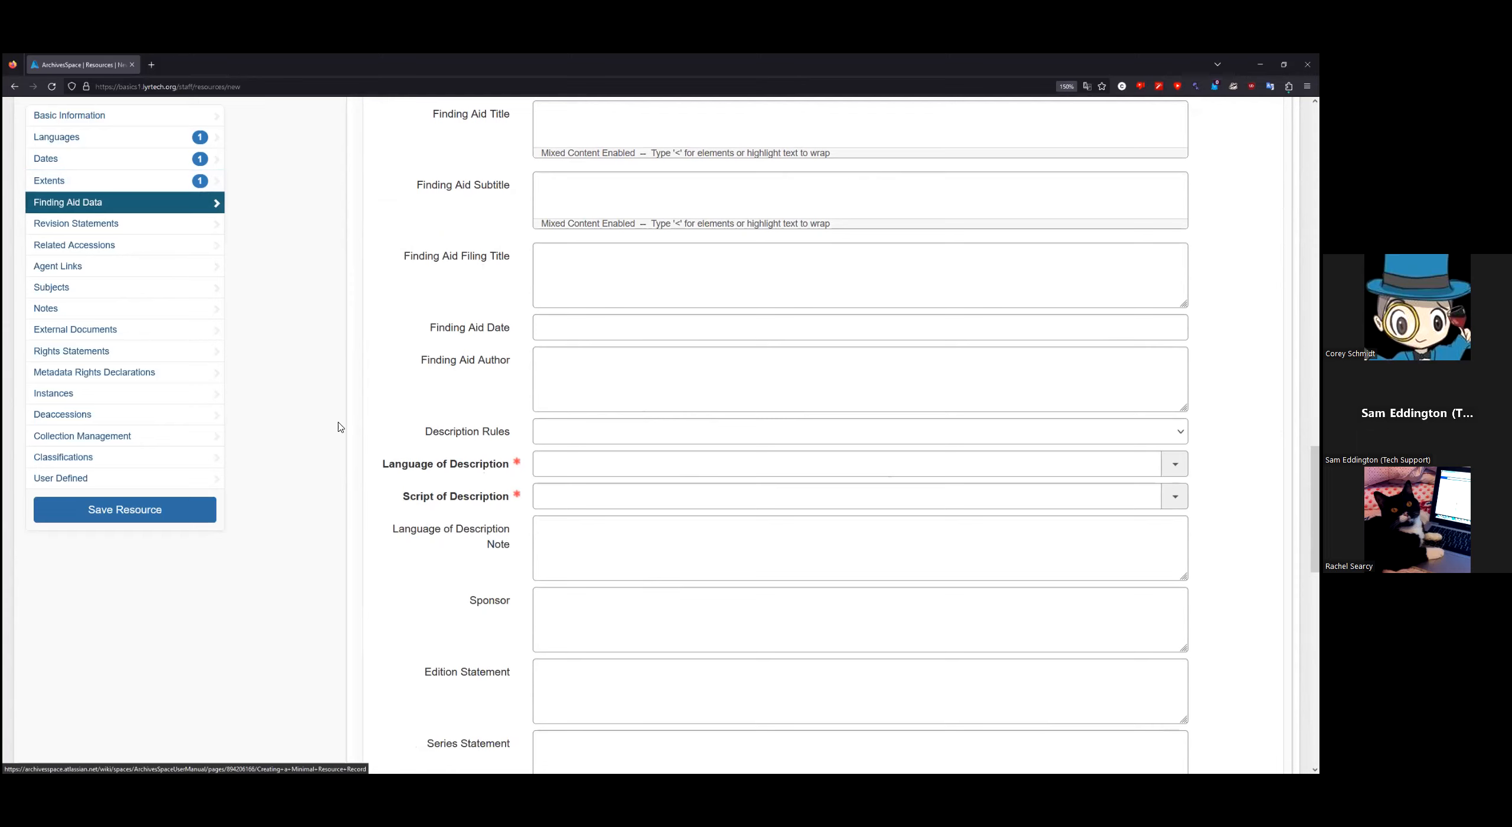
pyautogui.scroll(-3, 340, 426)
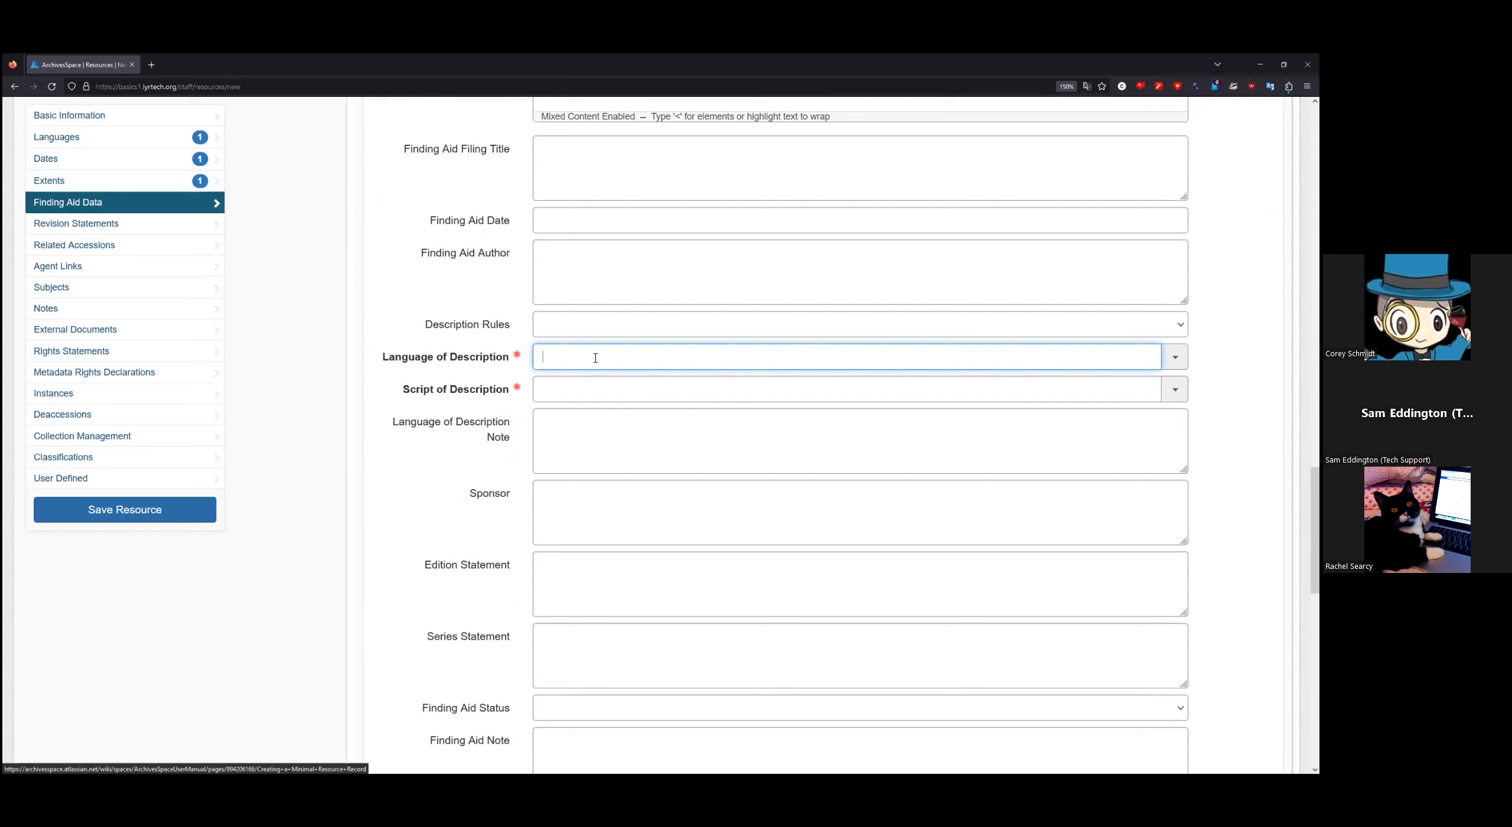
pyautogui.write('eng')
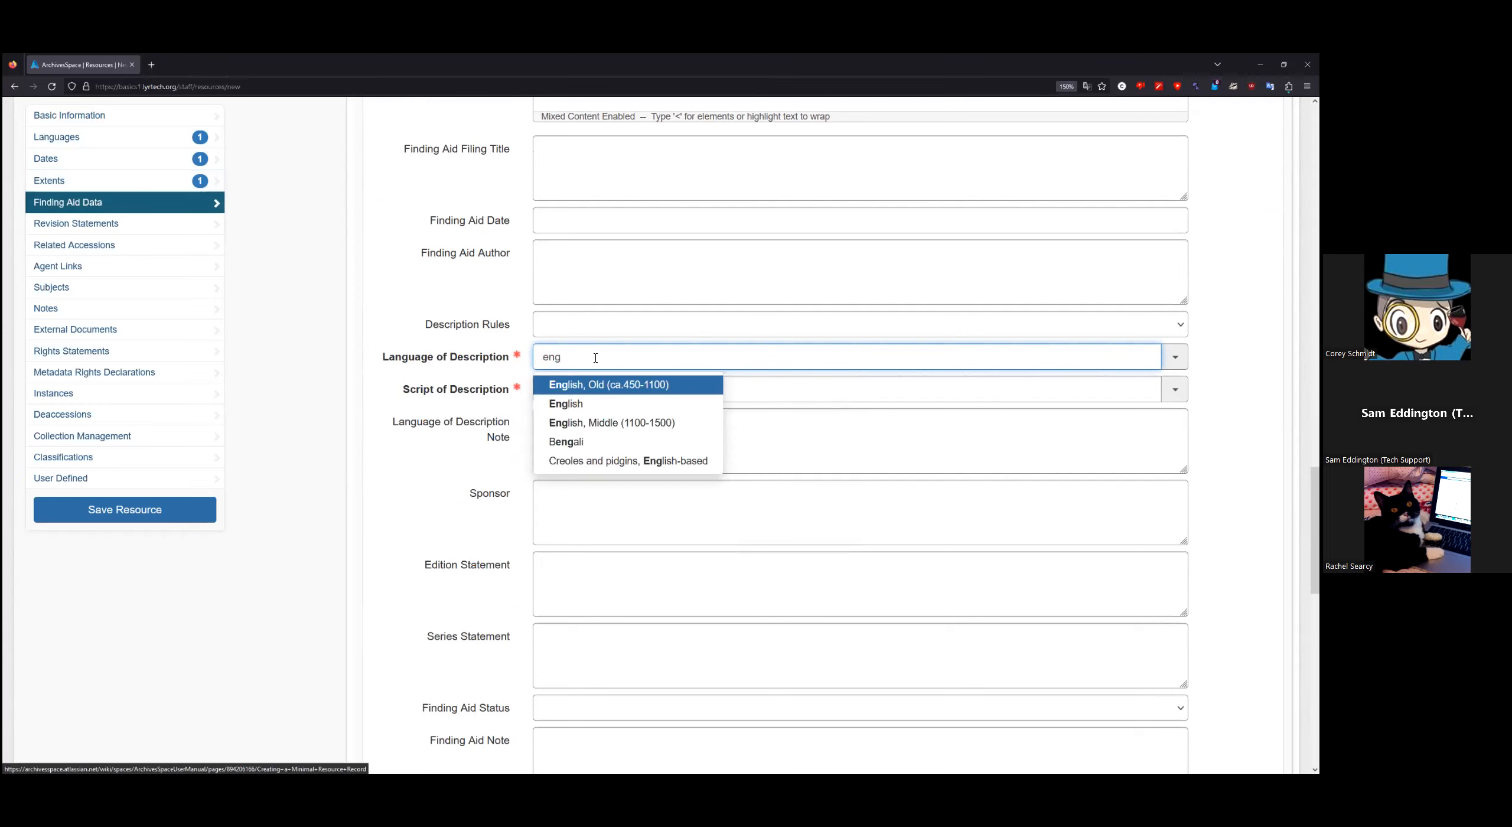
pyautogui.click(567, 403)
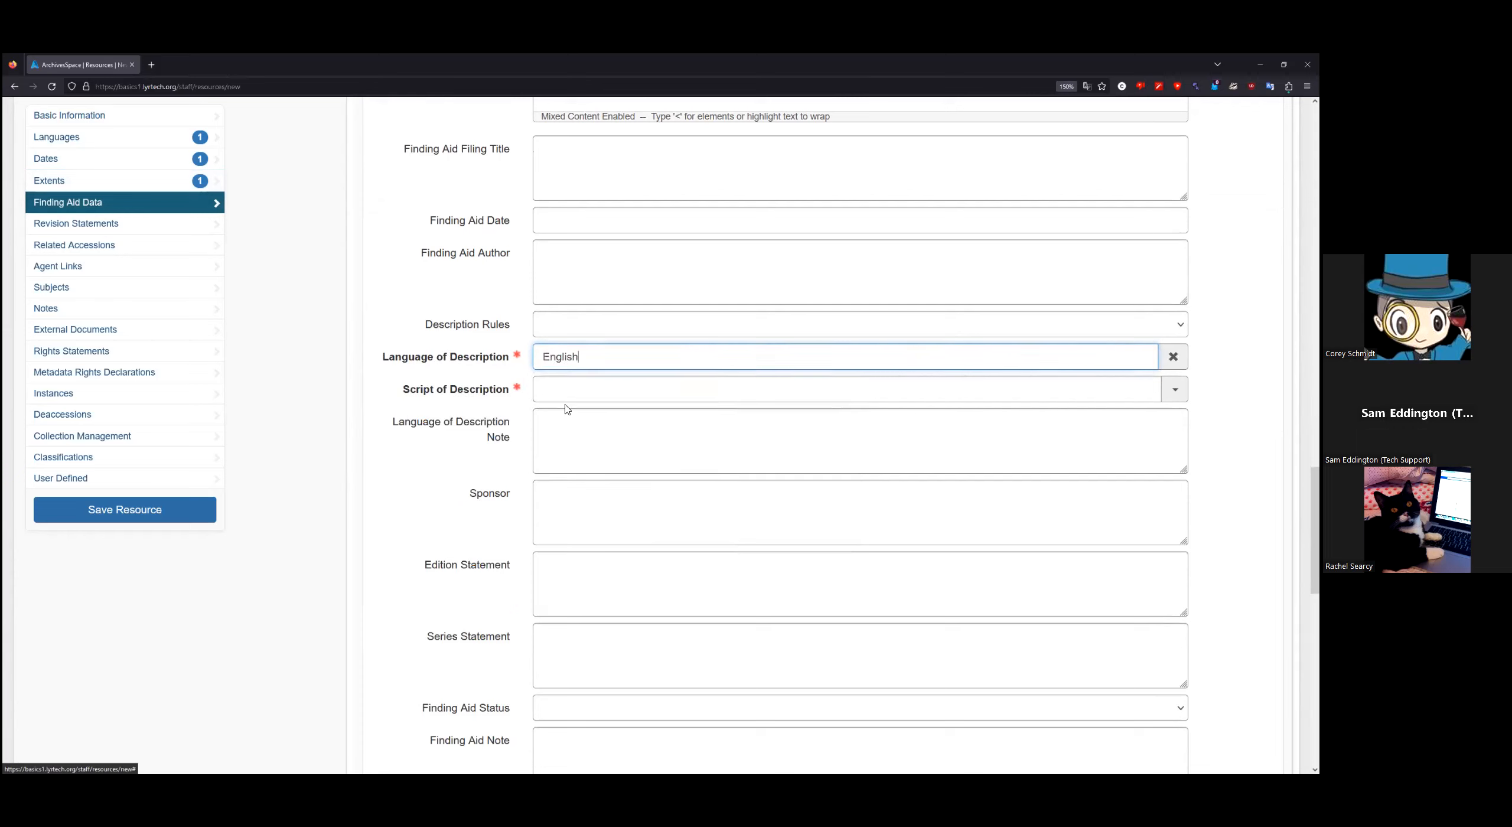
pyautogui.click(578, 389)
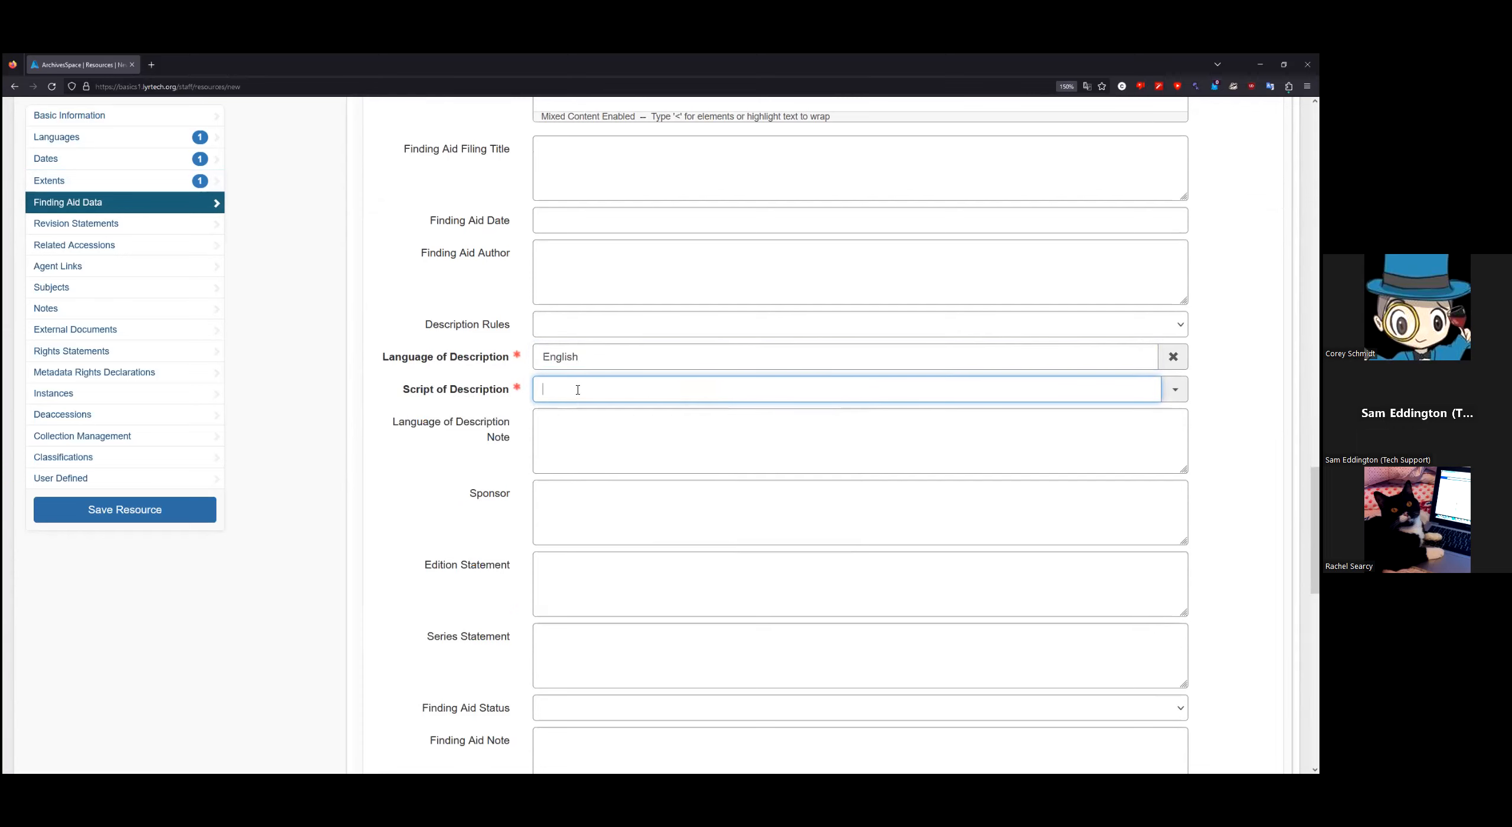
pyautogui.write('latin')
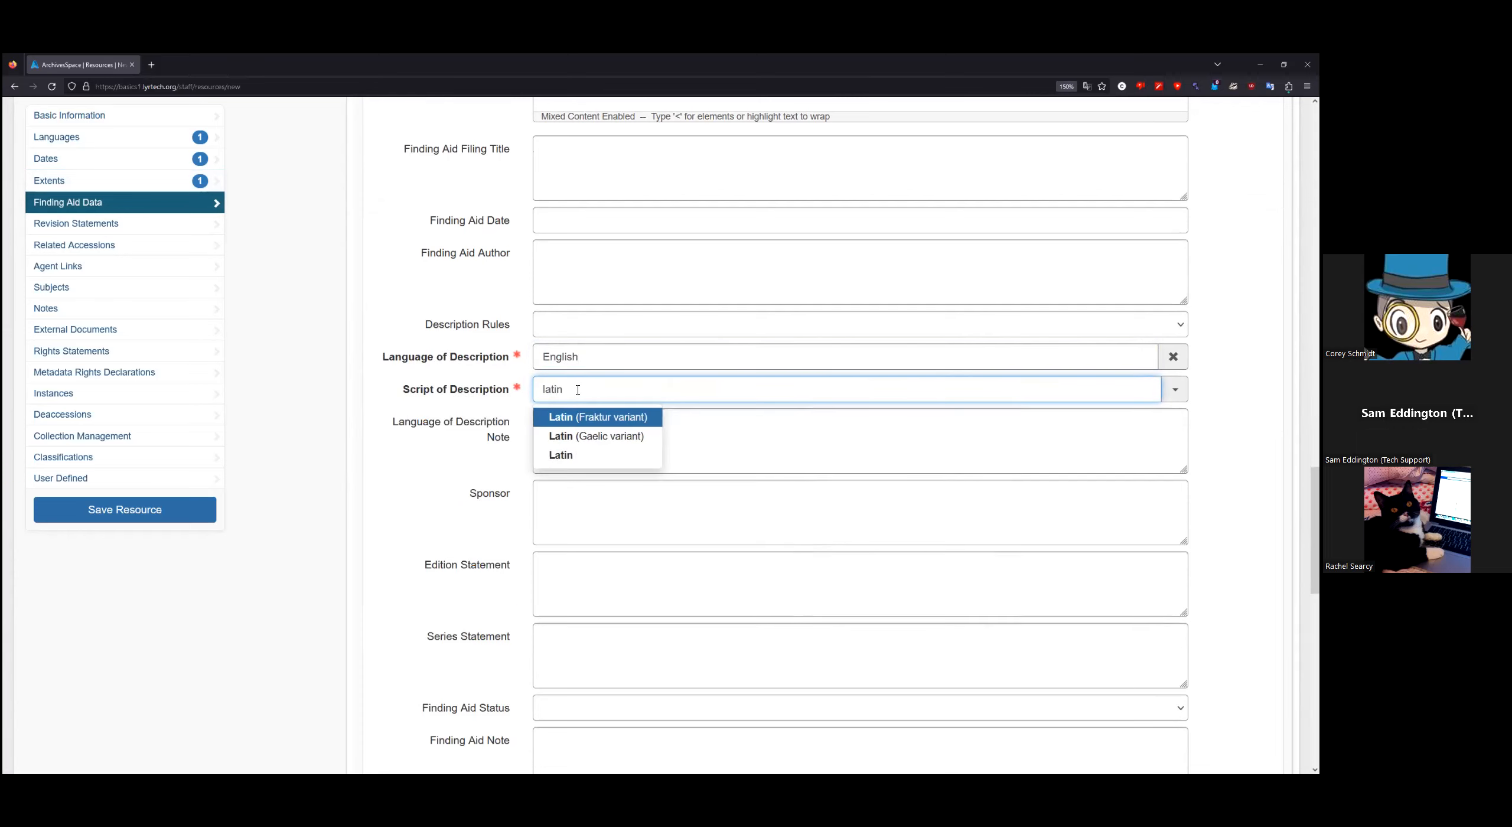
pyautogui.click(561, 455)
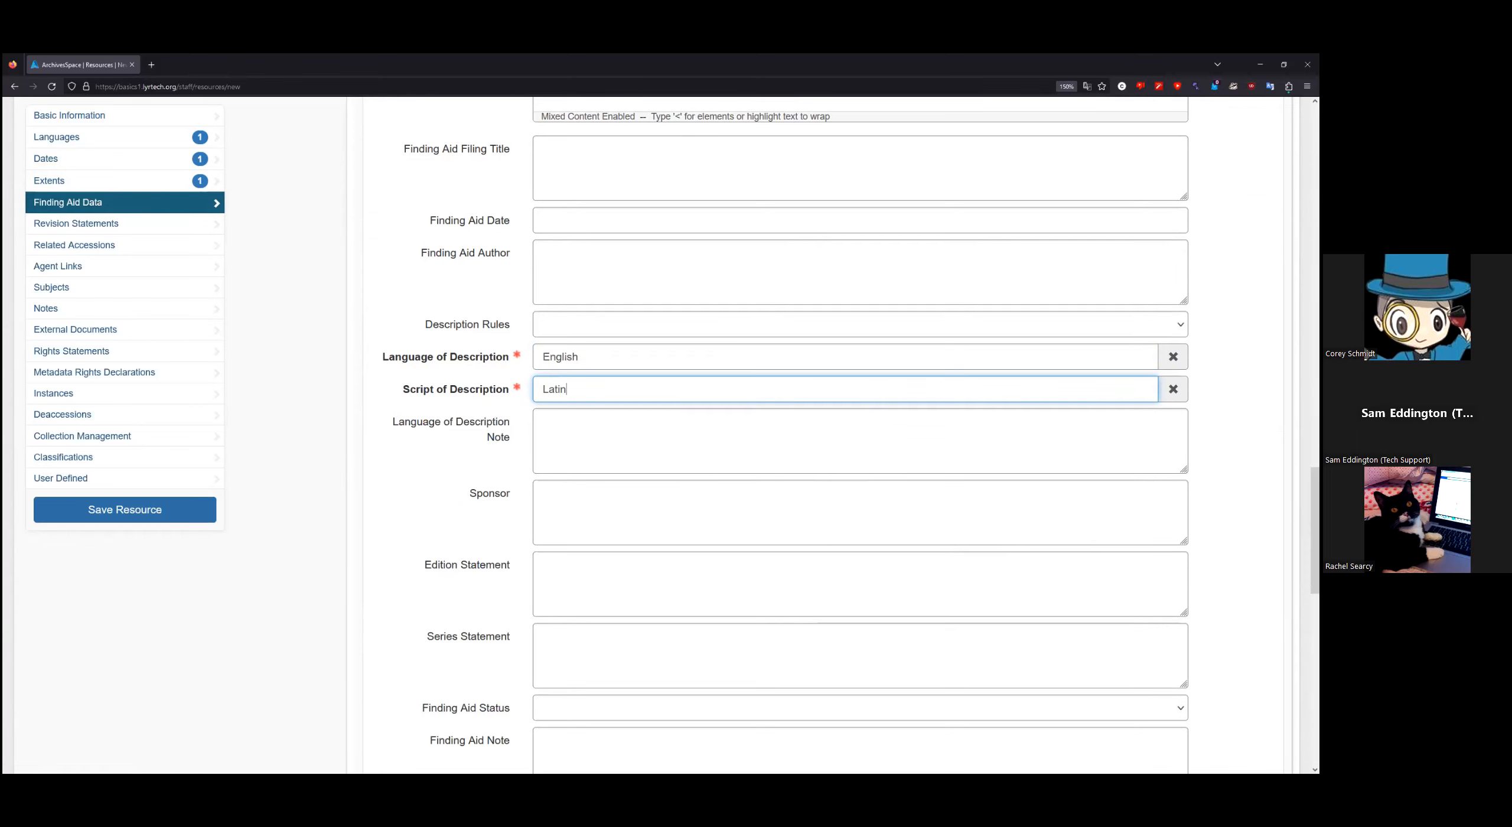
# Step: Review the Finding Aid Status options and leave it unset
pyautogui.scroll(-2, 827, 437)
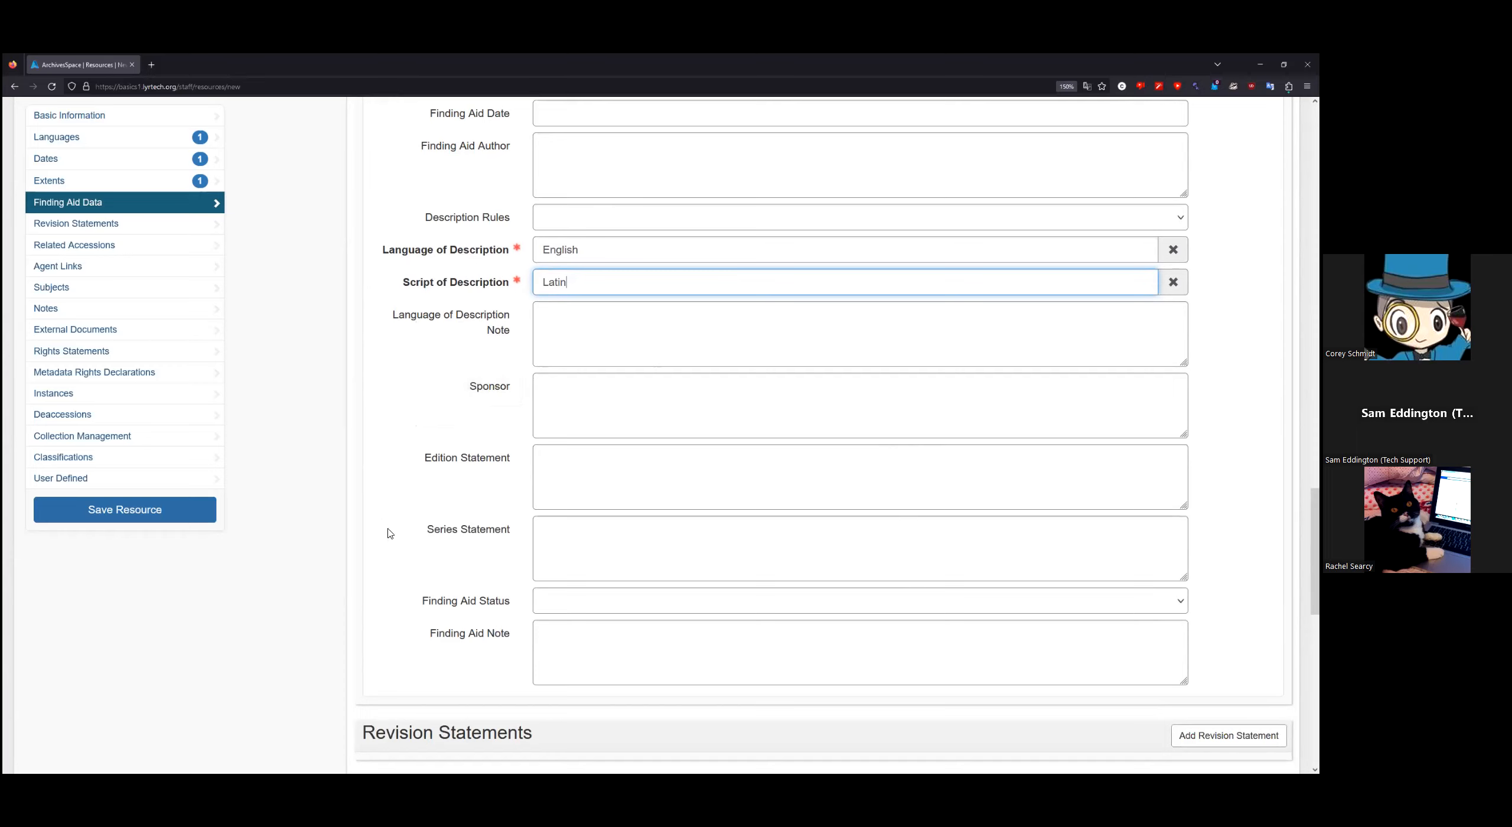
pyautogui.moveTo(499, 602)
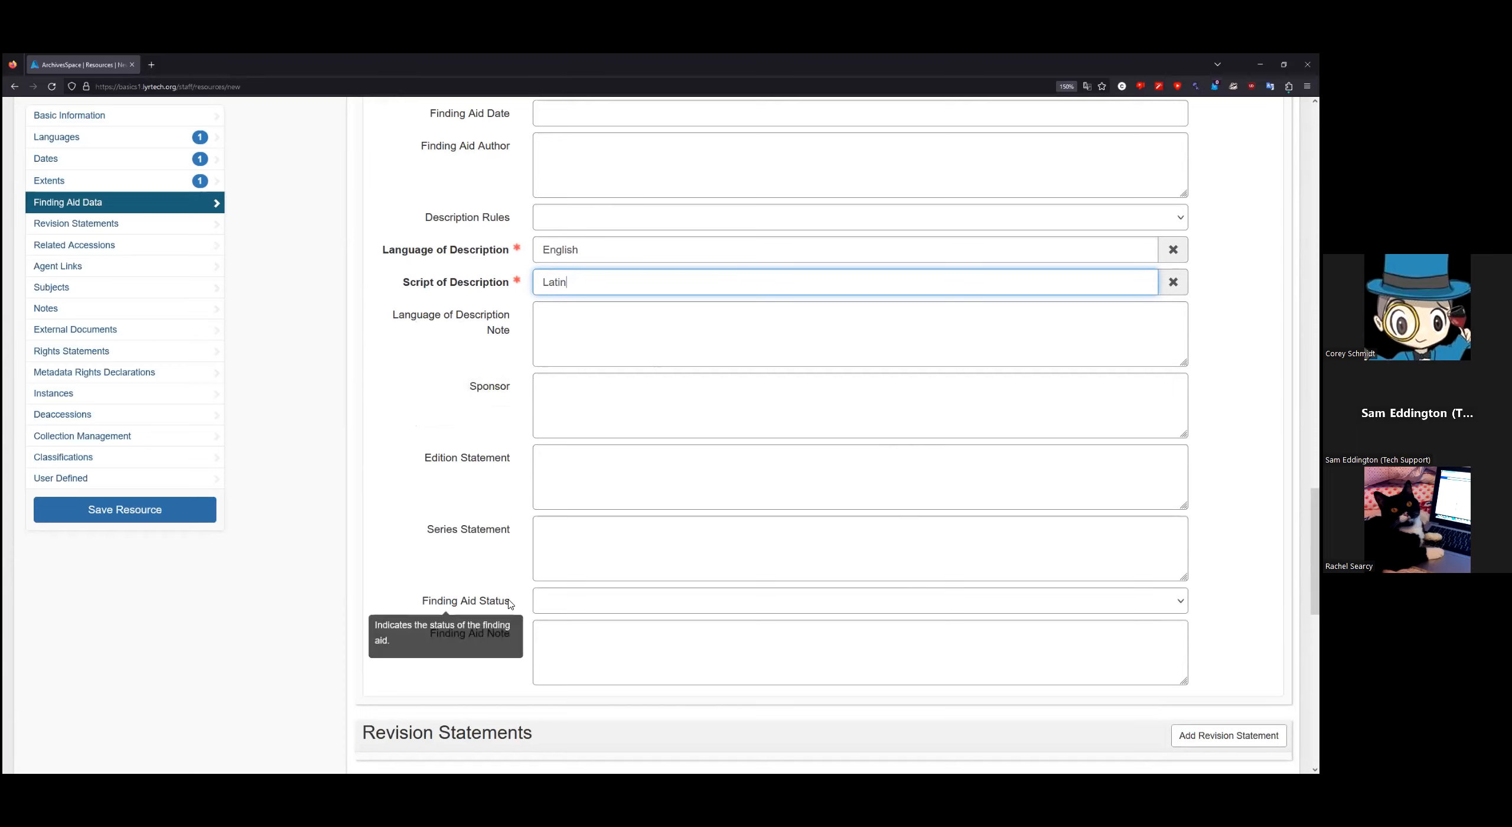
pyautogui.click(572, 606)
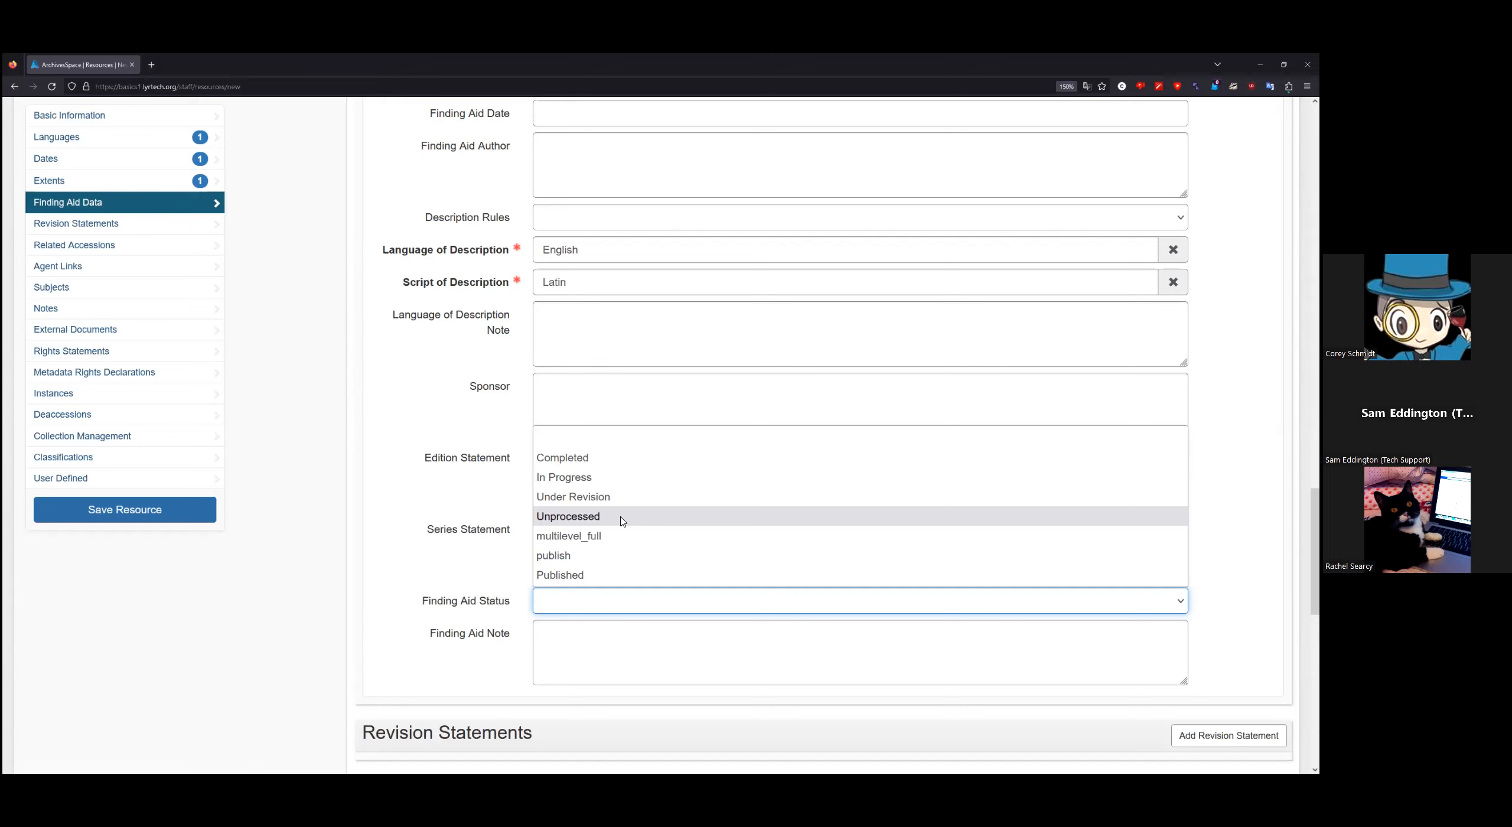
pyautogui.click(326, 602)
pyautogui.scroll(-2, 331, 604)
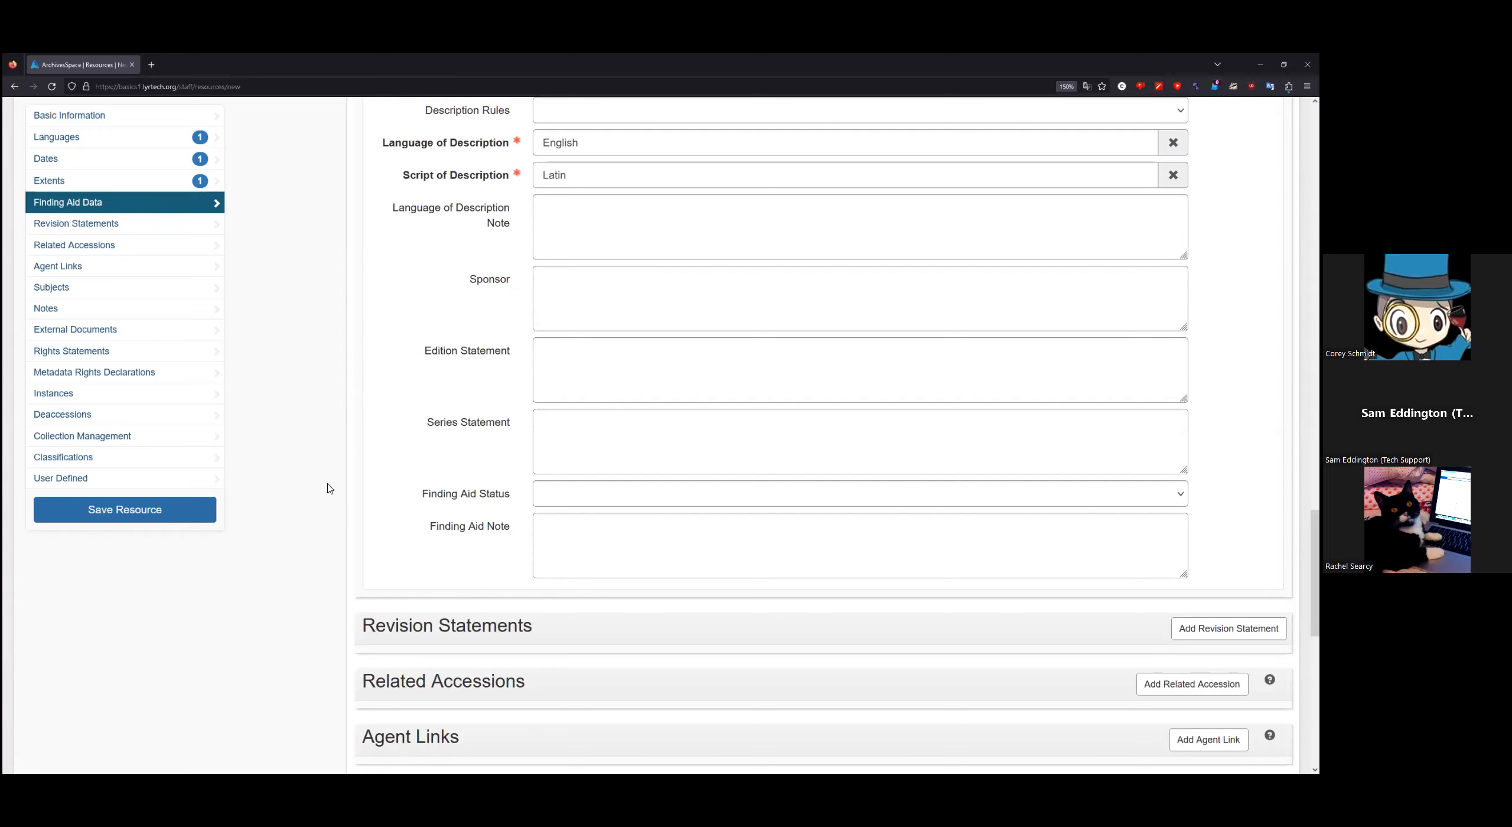
pyautogui.scroll(-2, 343, 470)
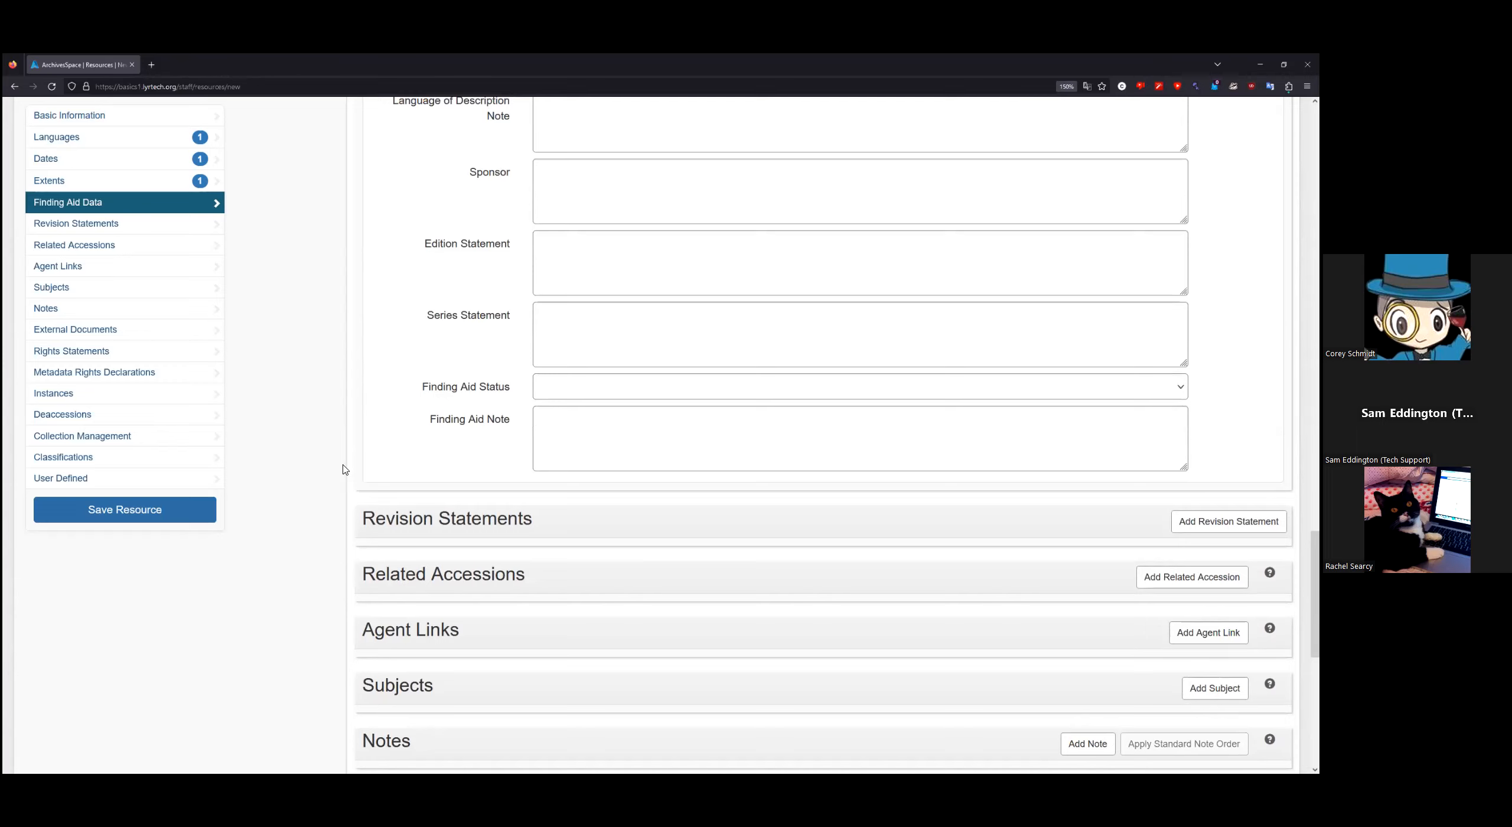
pyautogui.scroll(10, 342, 469)
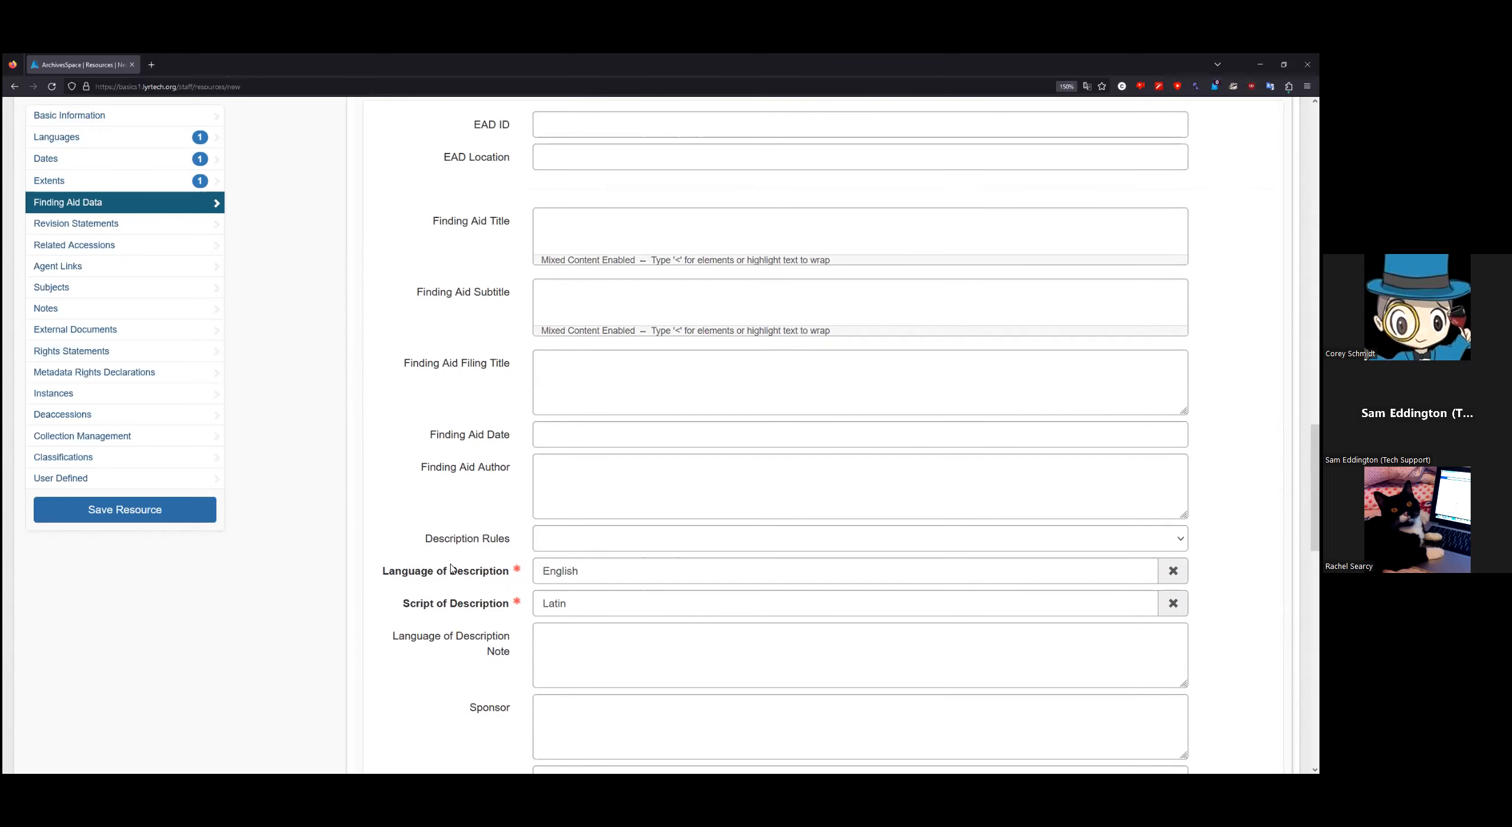
pyautogui.scroll(12, 484, 603)
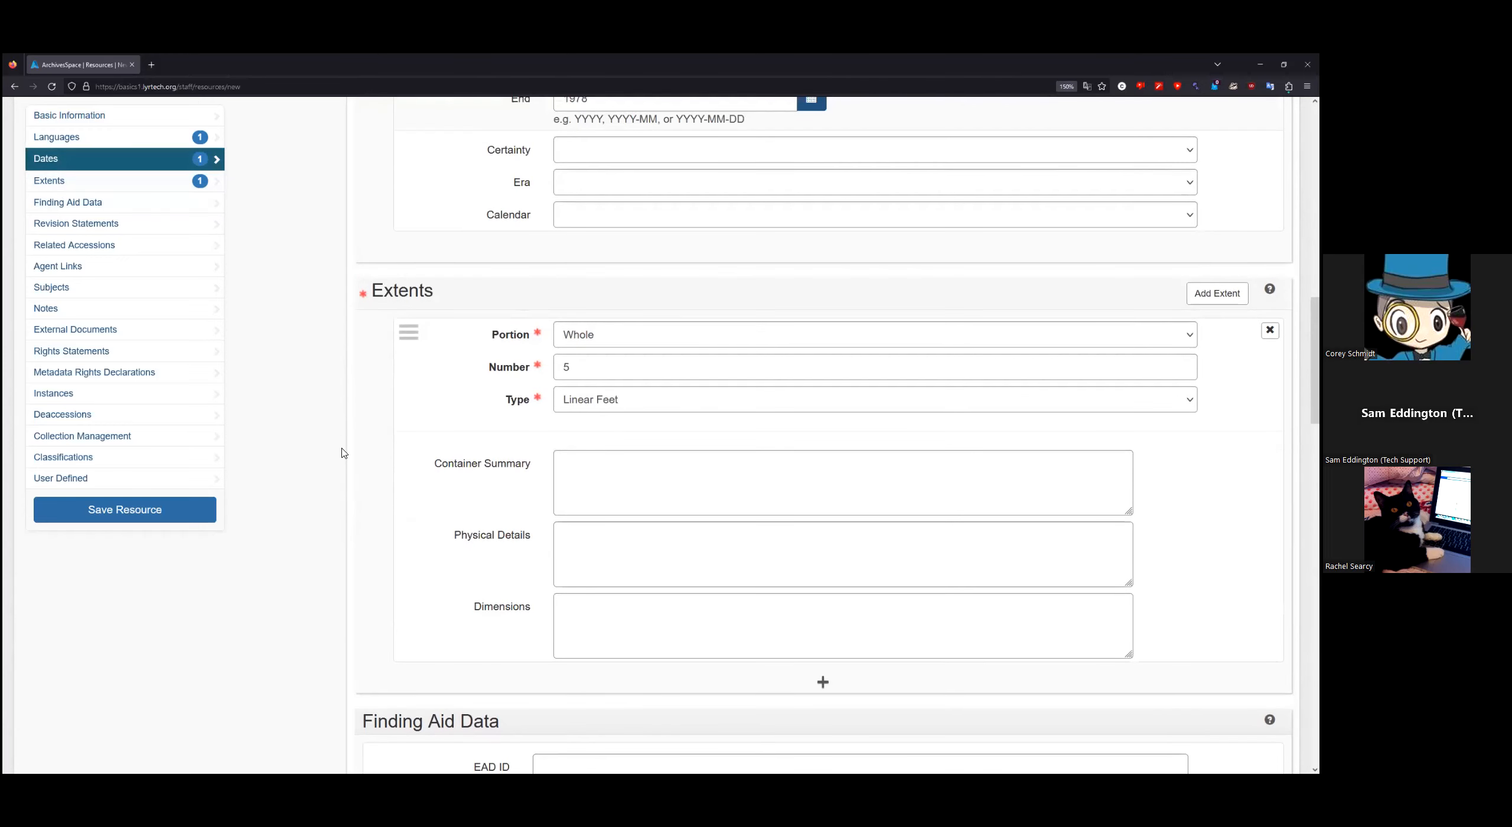
pyautogui.scroll(8, 347, 454)
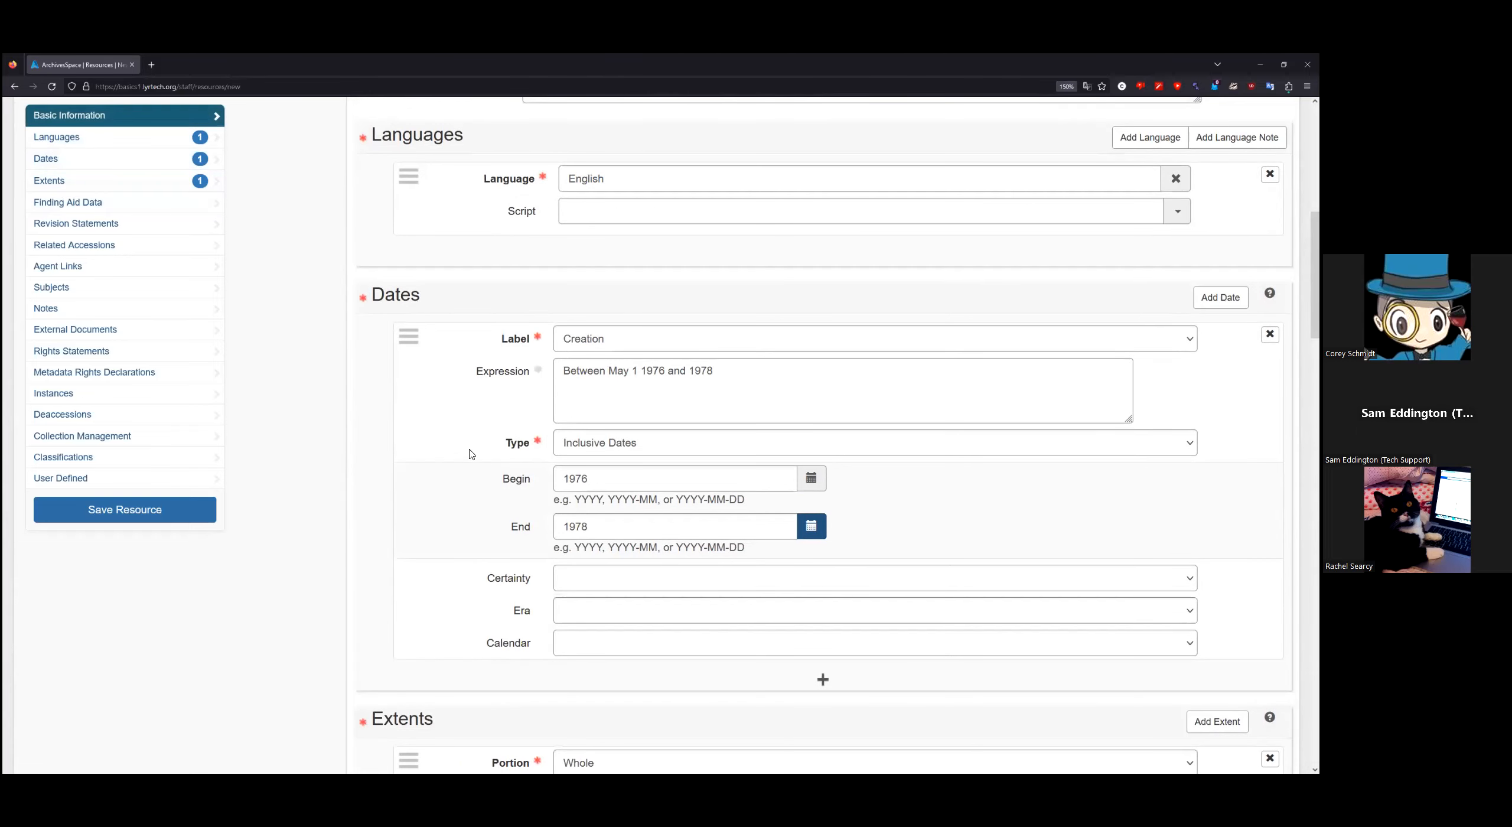
pyautogui.scroll(5, 348, 481)
pyautogui.scroll(6, 348, 486)
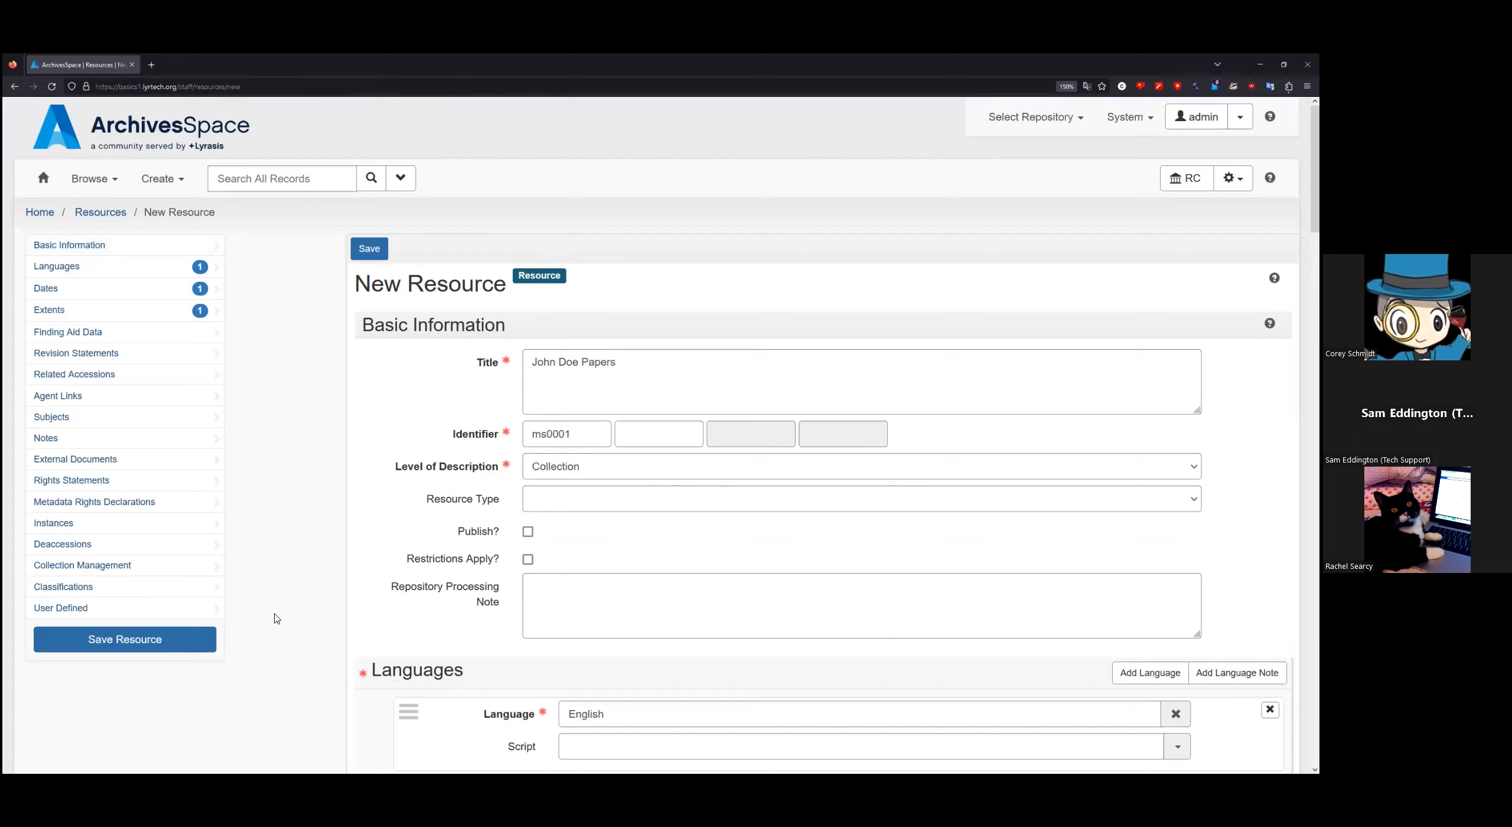
# Step: Use Save Resource to create the John Doe Papers Collection record
pyautogui.click(180, 647)
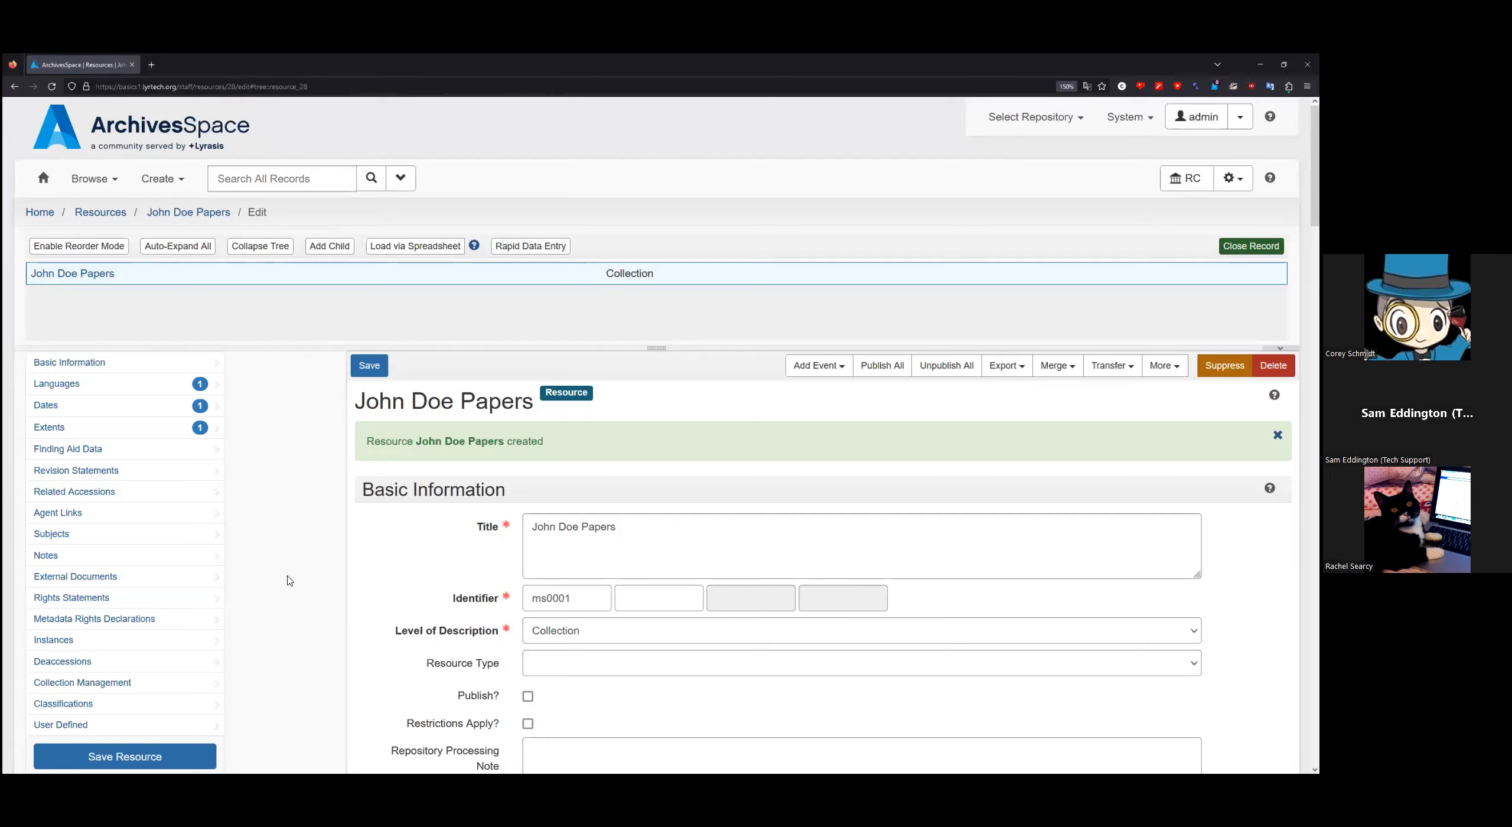
pyautogui.scroll(-2, 286, 543)
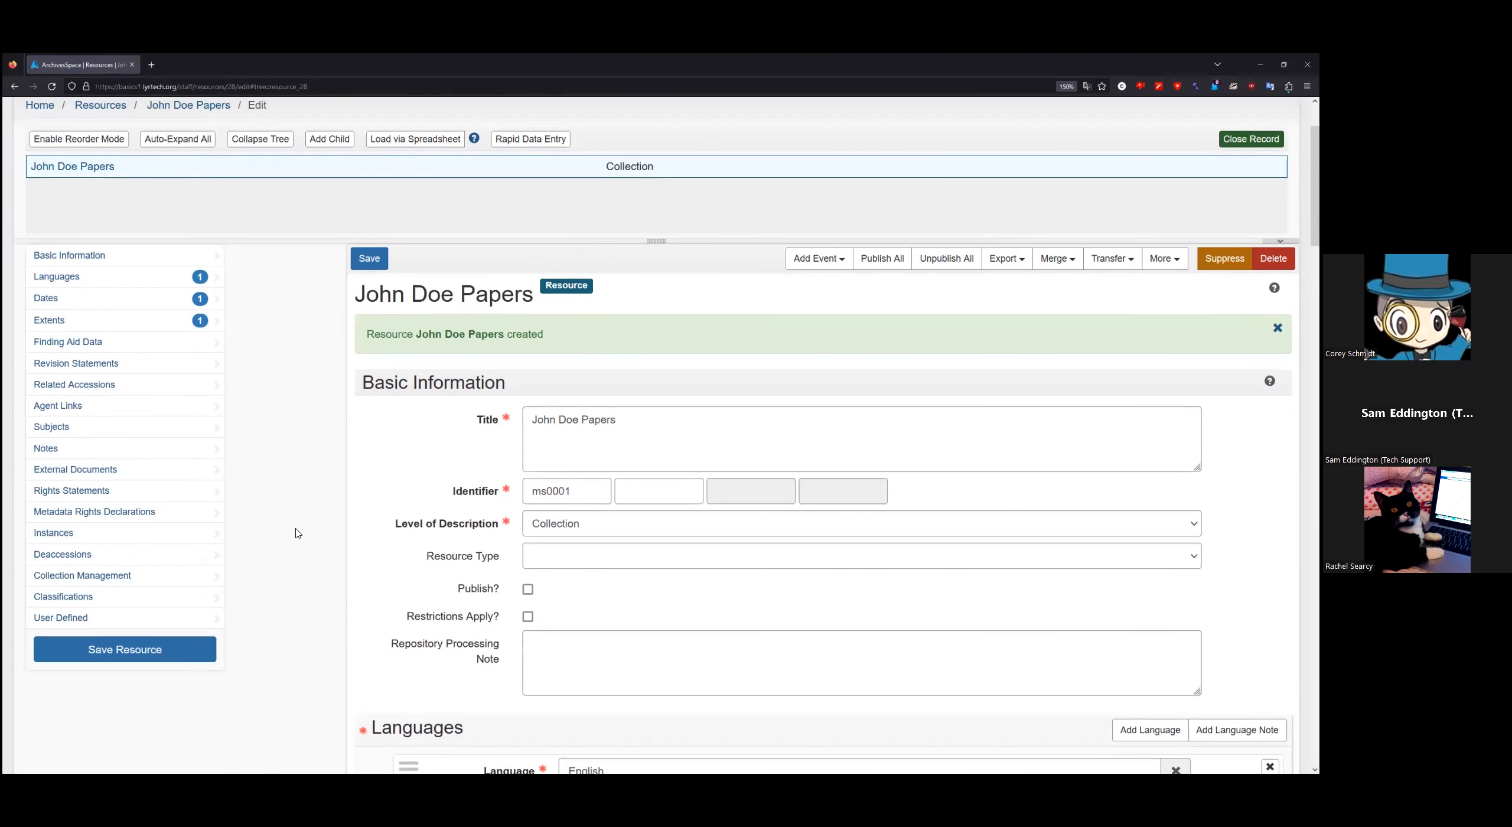
# Step: Clear the ms0001 identifier and try saving, triggering a required-field error
pyautogui.scroll(-2, 321, 516)
pyautogui.scroll(2, 319, 523)
pyautogui.moveTo(584, 492); pyautogui.dragTo(424, 493)
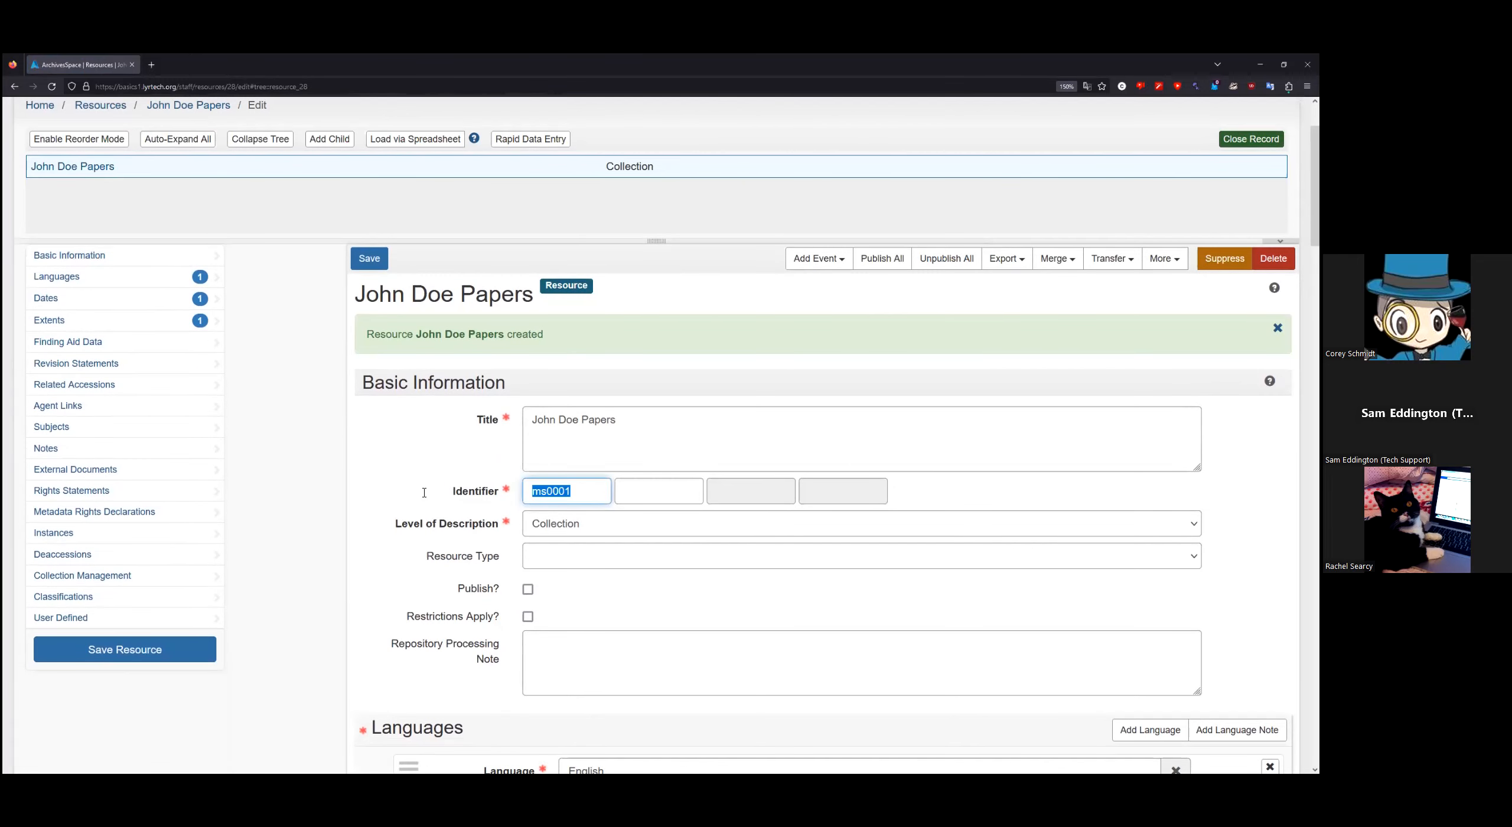
pyautogui.press('BackSpace')
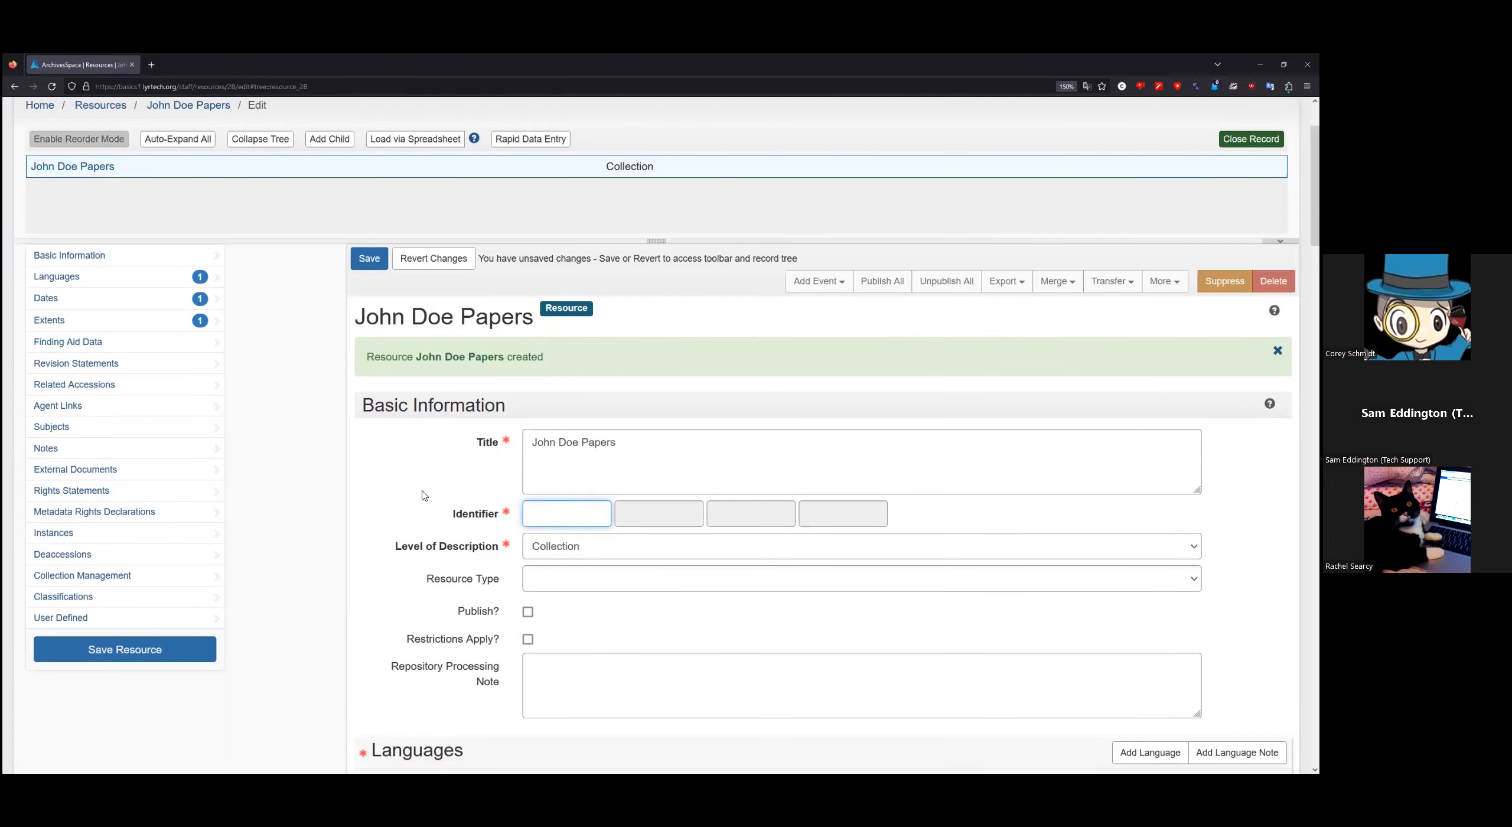
pyautogui.moveTo(369, 516)
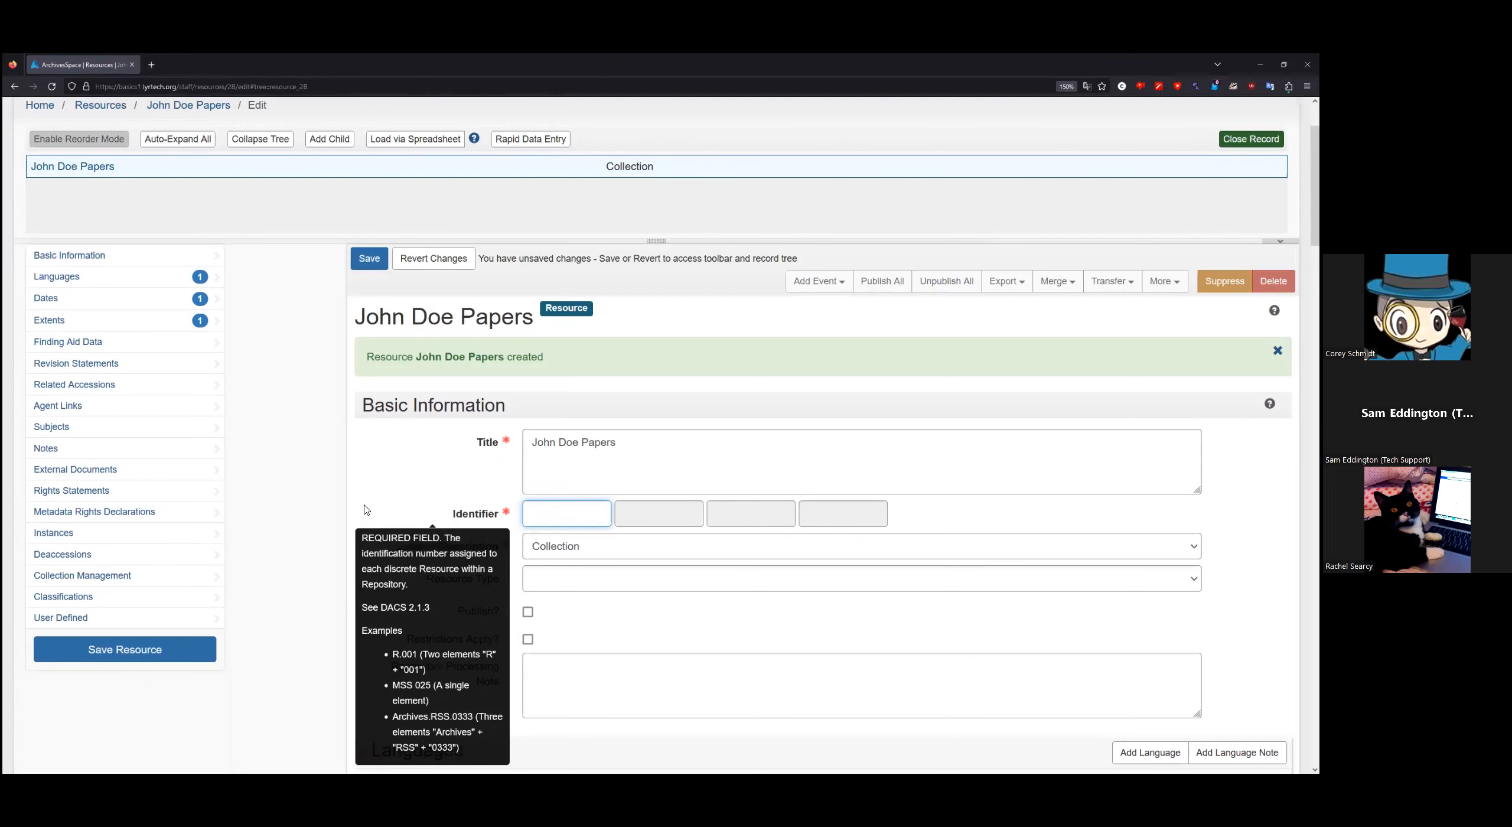
pyautogui.click(171, 659)
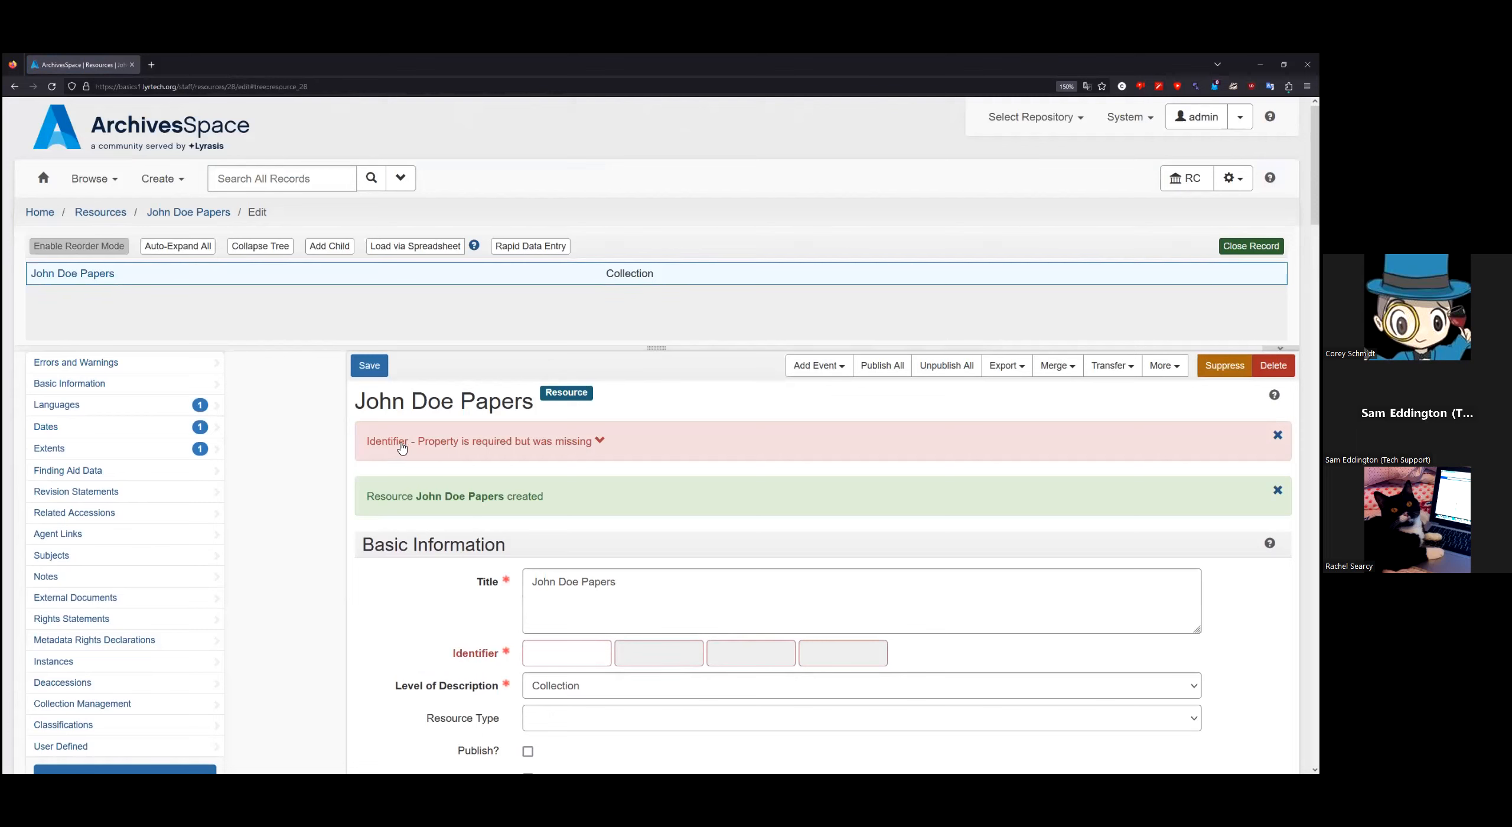
# Step: Follow the error to the empty Identifier field and re-enter ms0001
pyautogui.click(563, 444)
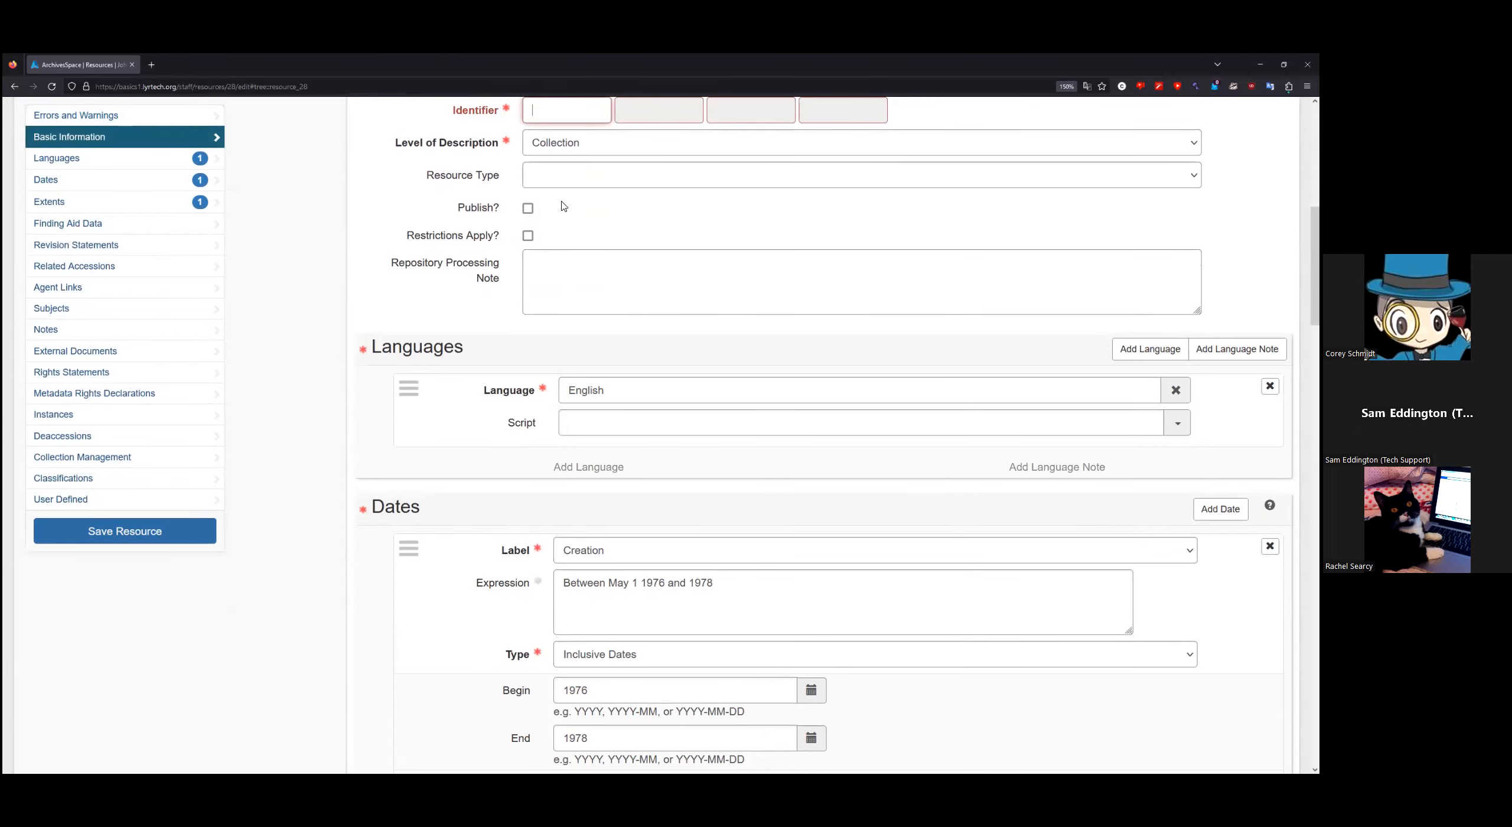
pyautogui.click(561, 114)
pyautogui.write('ms0001')
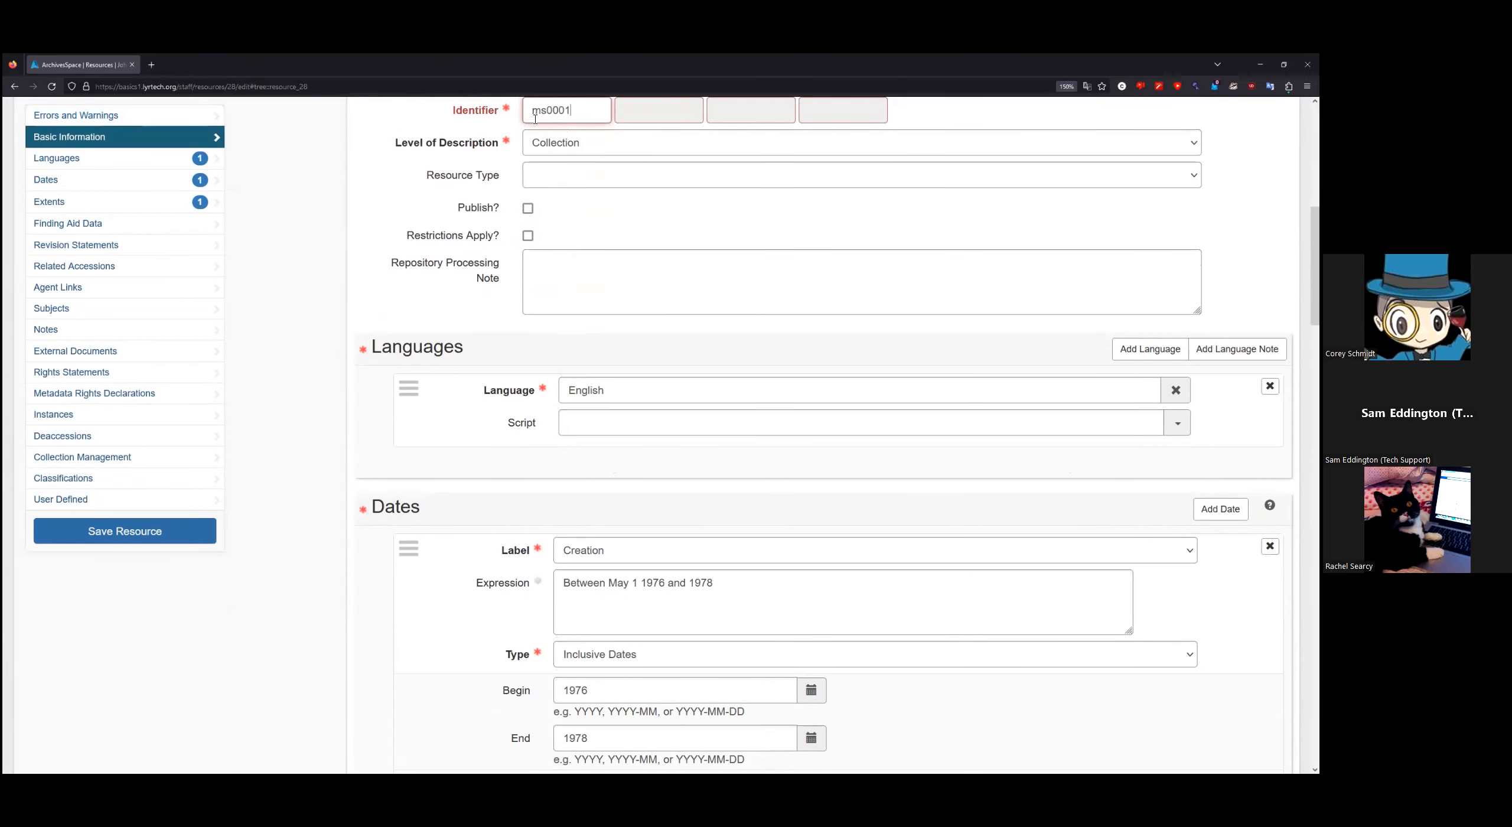
pyautogui.scroll(2, 329, 289)
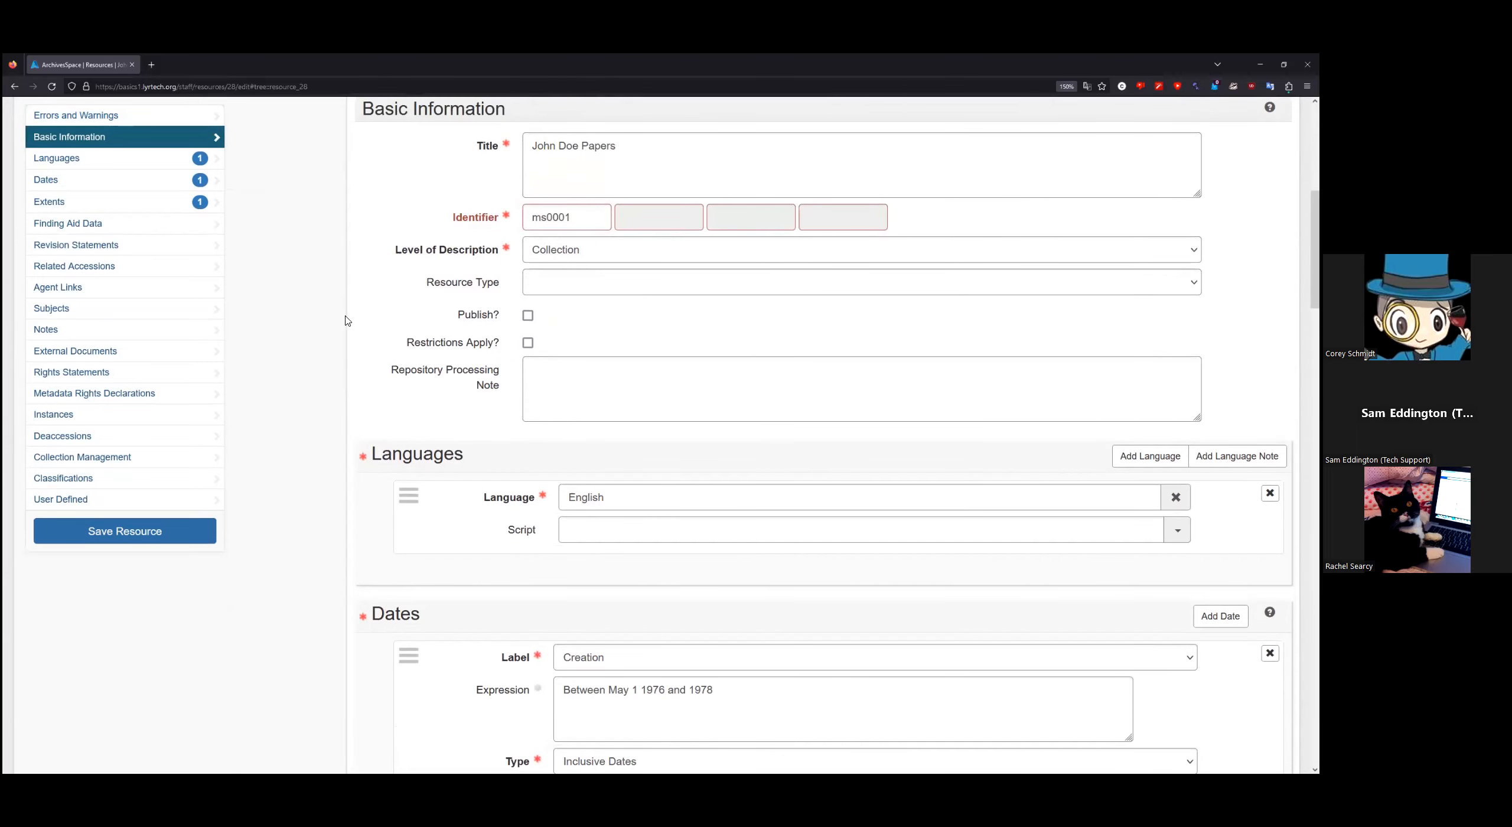
pyautogui.scroll(2, 348, 331)
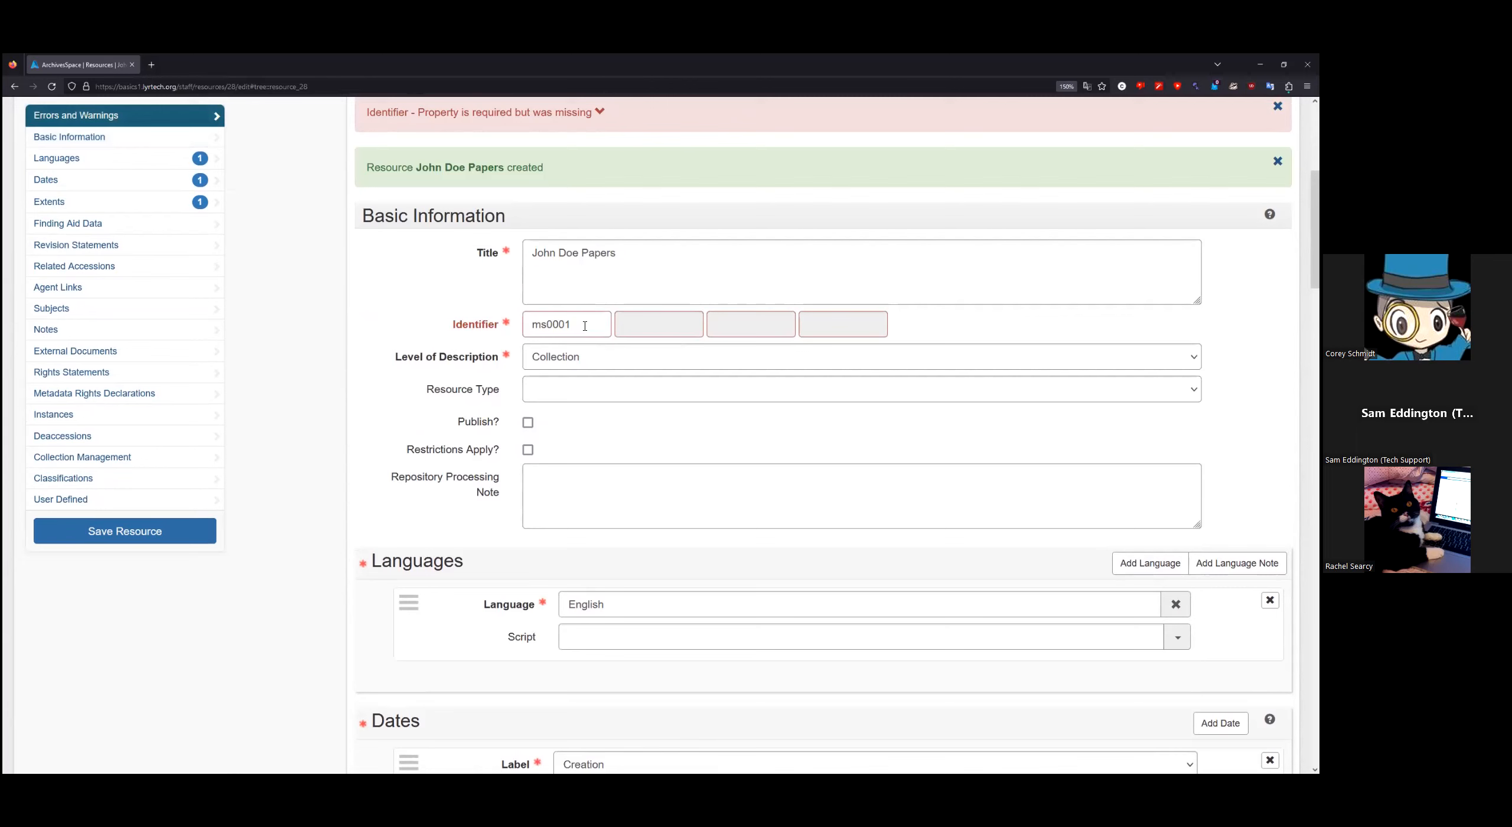
# Step: Save the corrected record so 'Resource John Doe Papers updated' is confirmed
pyautogui.click(185, 536)
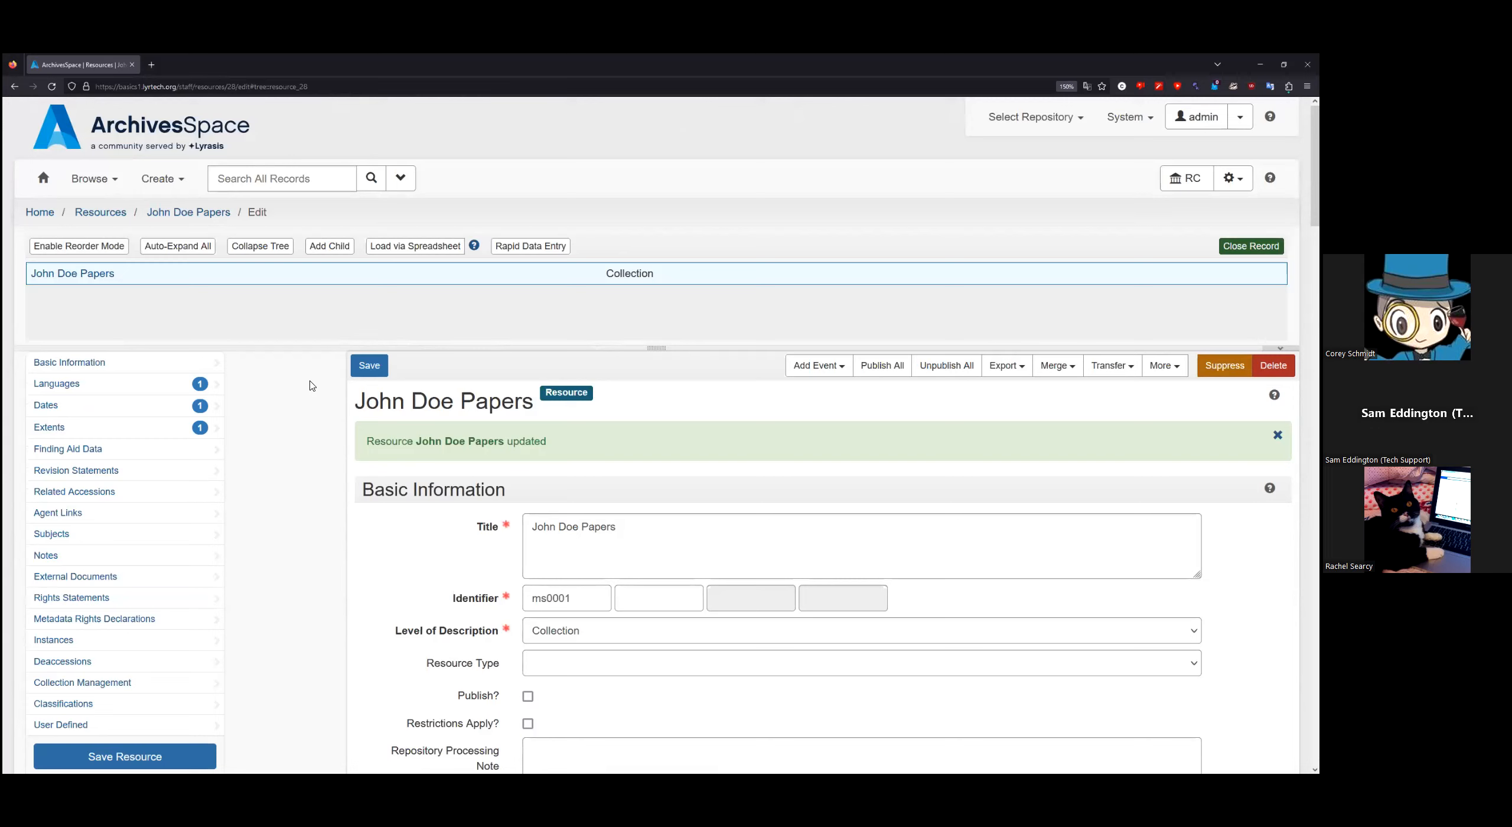
pyautogui.scroll(-3, 311, 462)
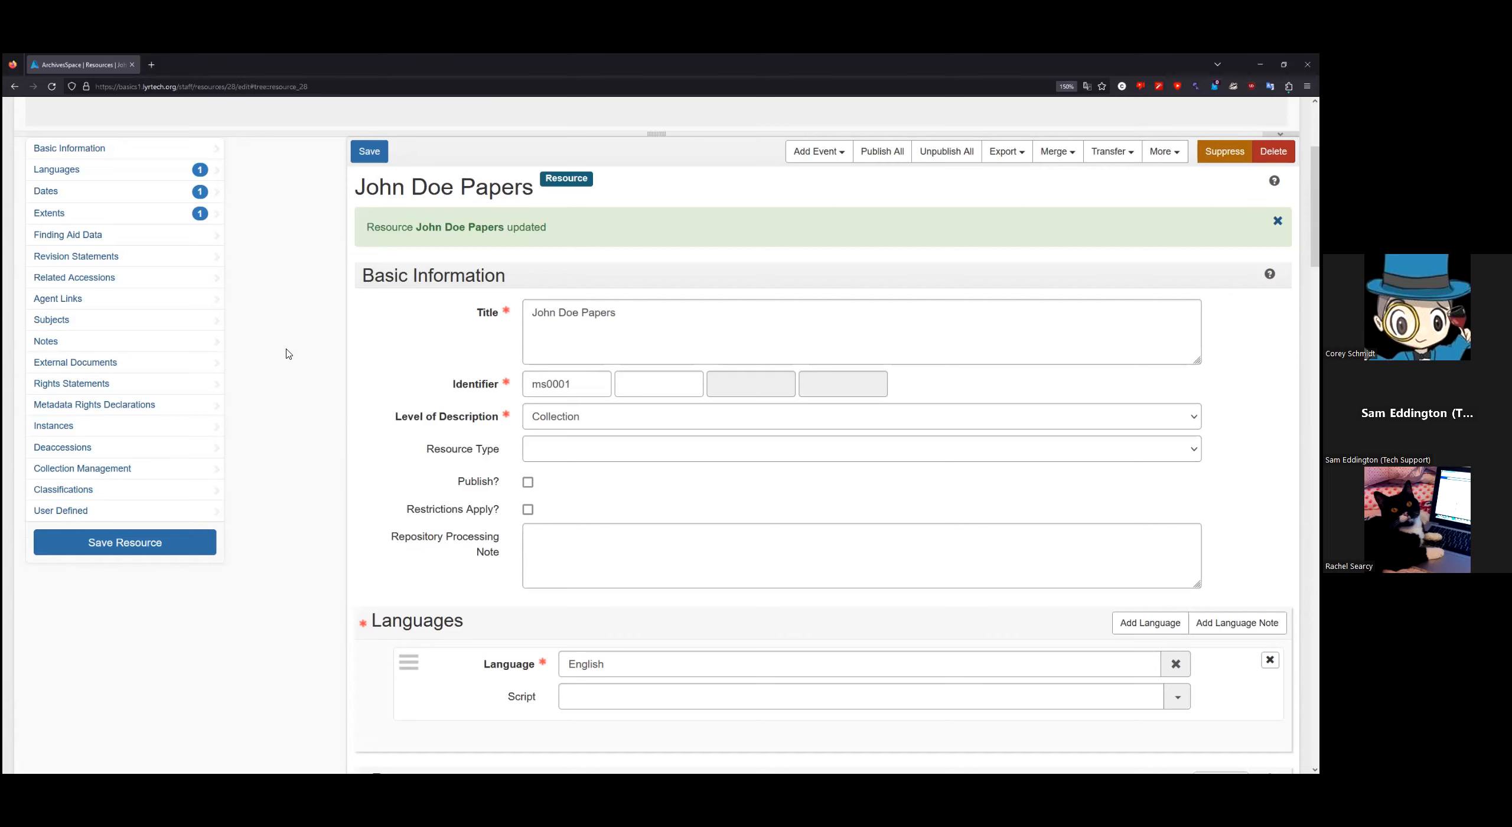
# Step: Add an empty Related Accessions row and open then close its Browse options
pyautogui.click(178, 300)
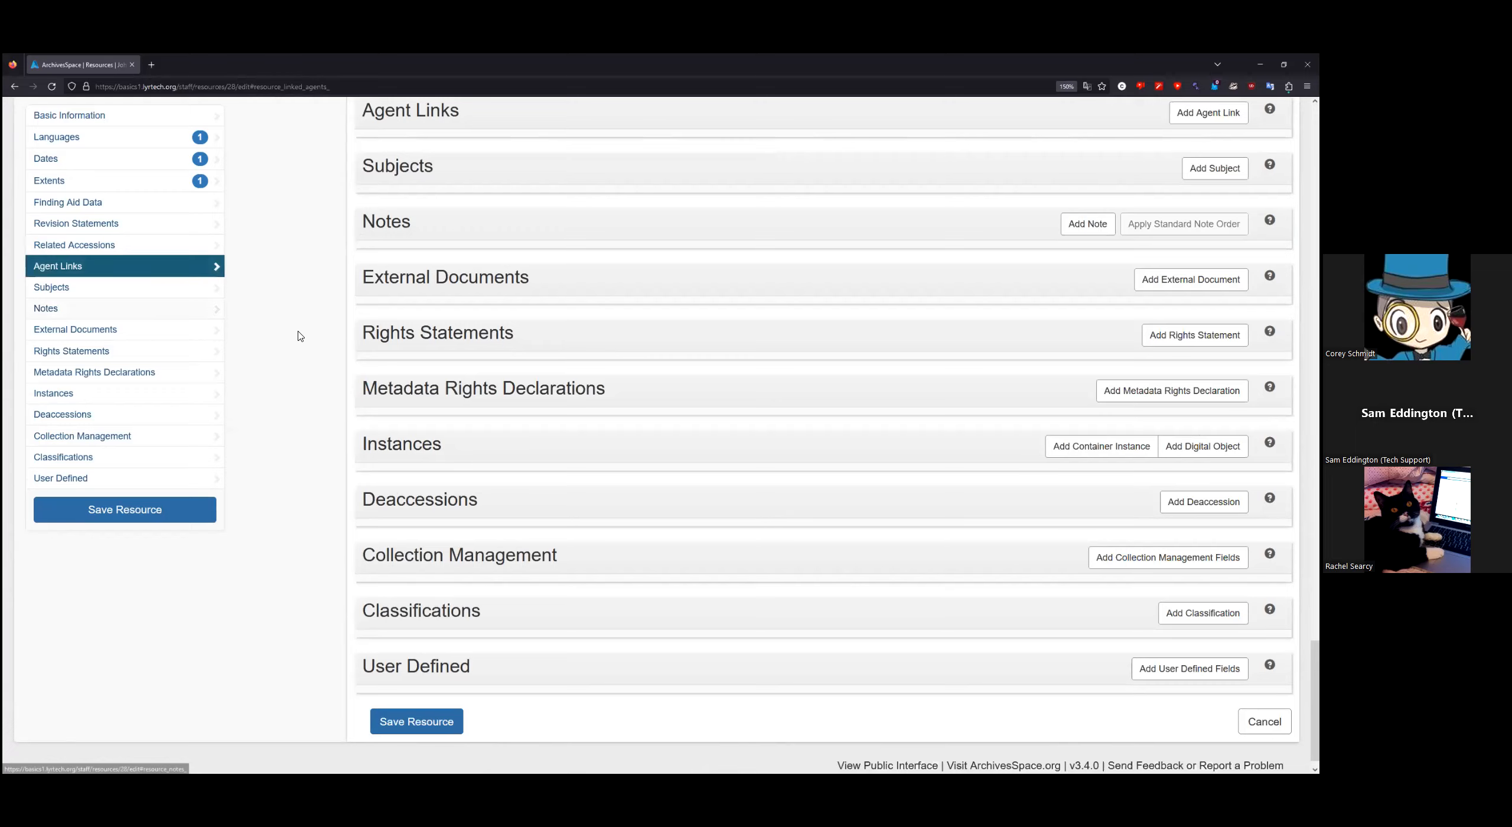
pyautogui.scroll(2, 300, 333)
pyautogui.scroll(1, 300, 335)
pyautogui.scroll(-1, 300, 336)
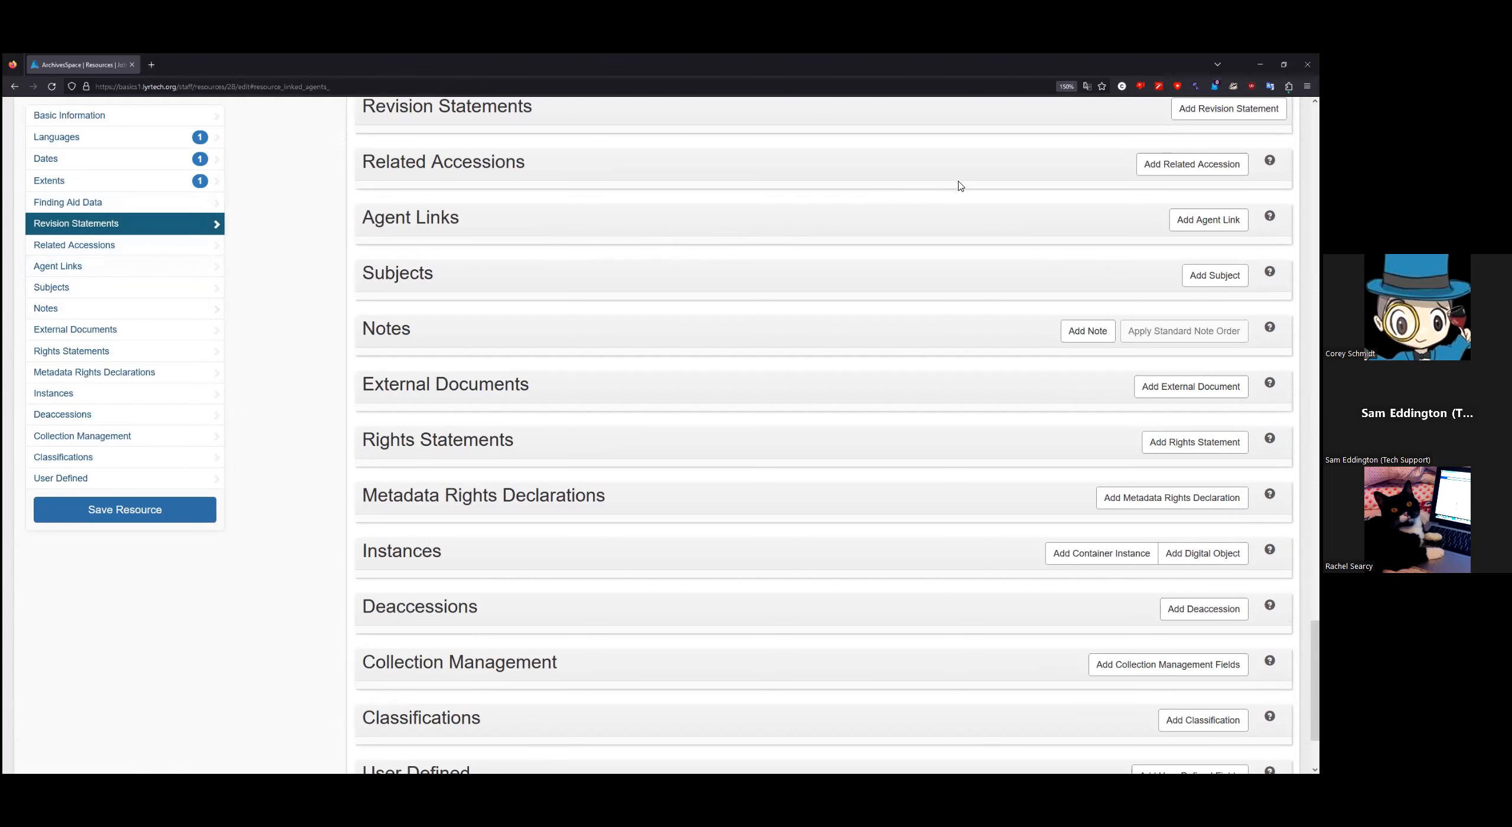
pyautogui.click(1192, 165)
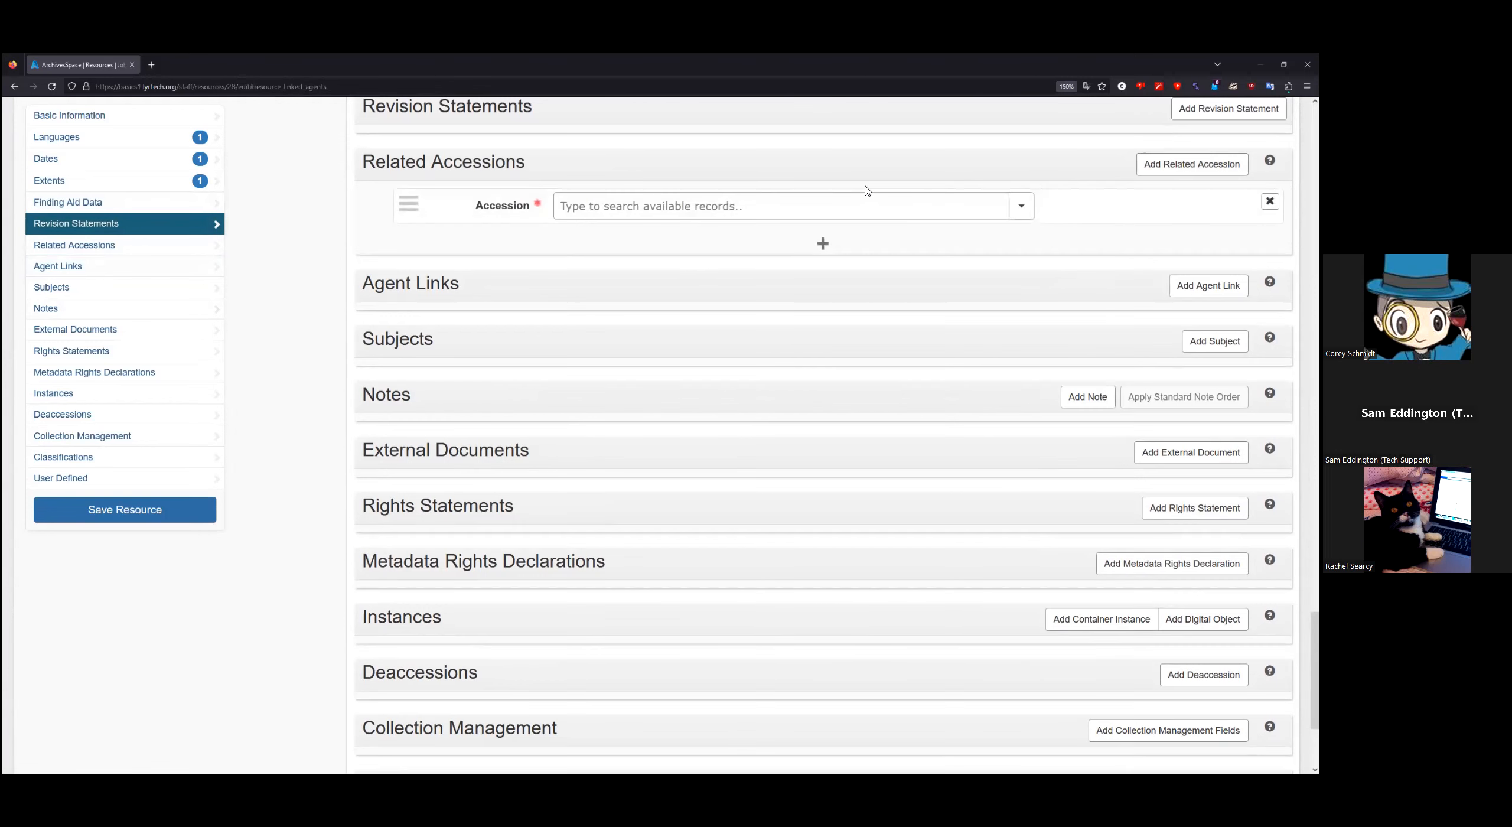
pyautogui.click(711, 206)
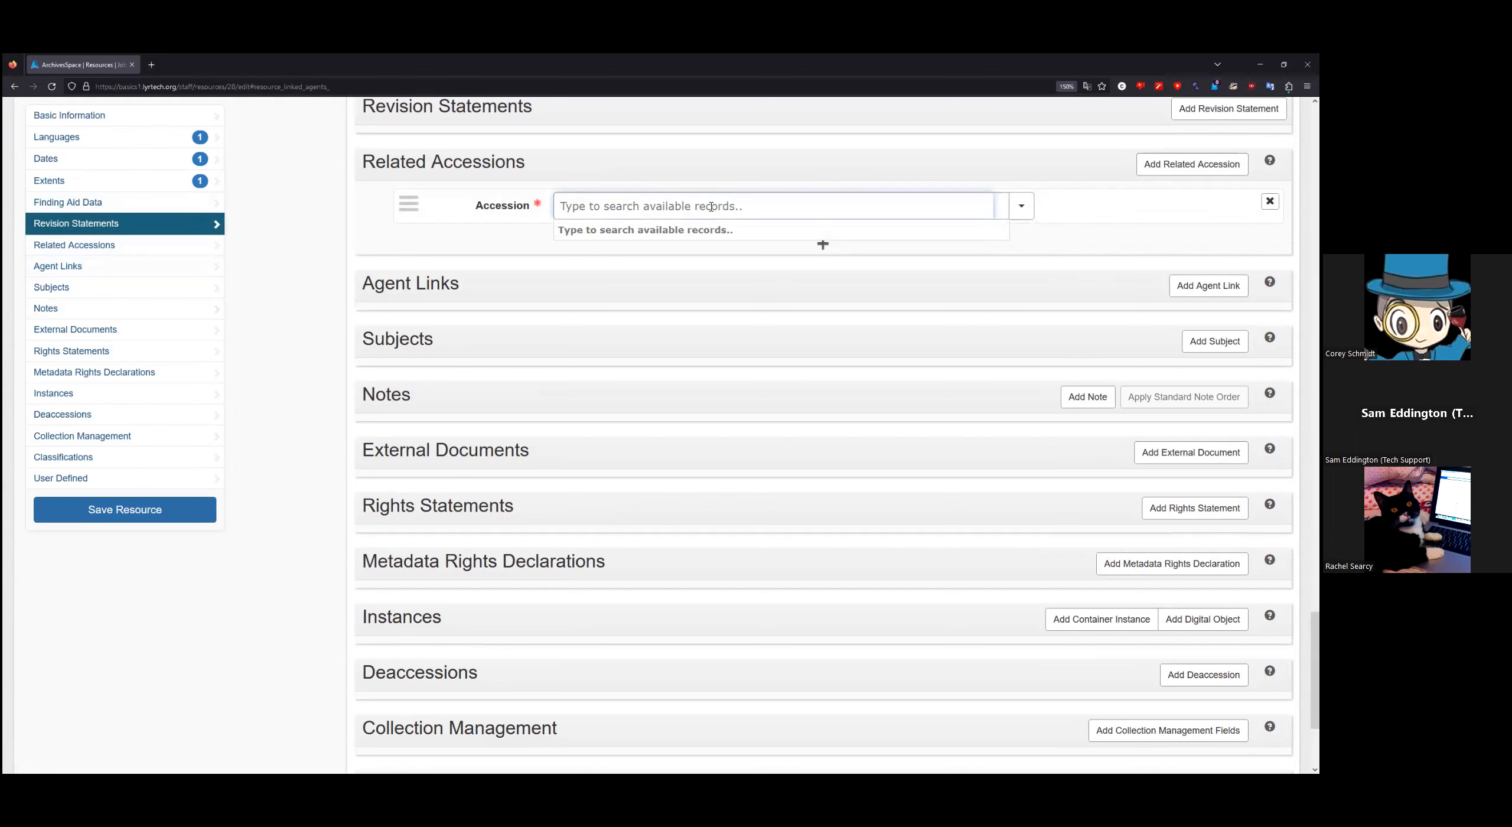
pyautogui.click(1025, 213)
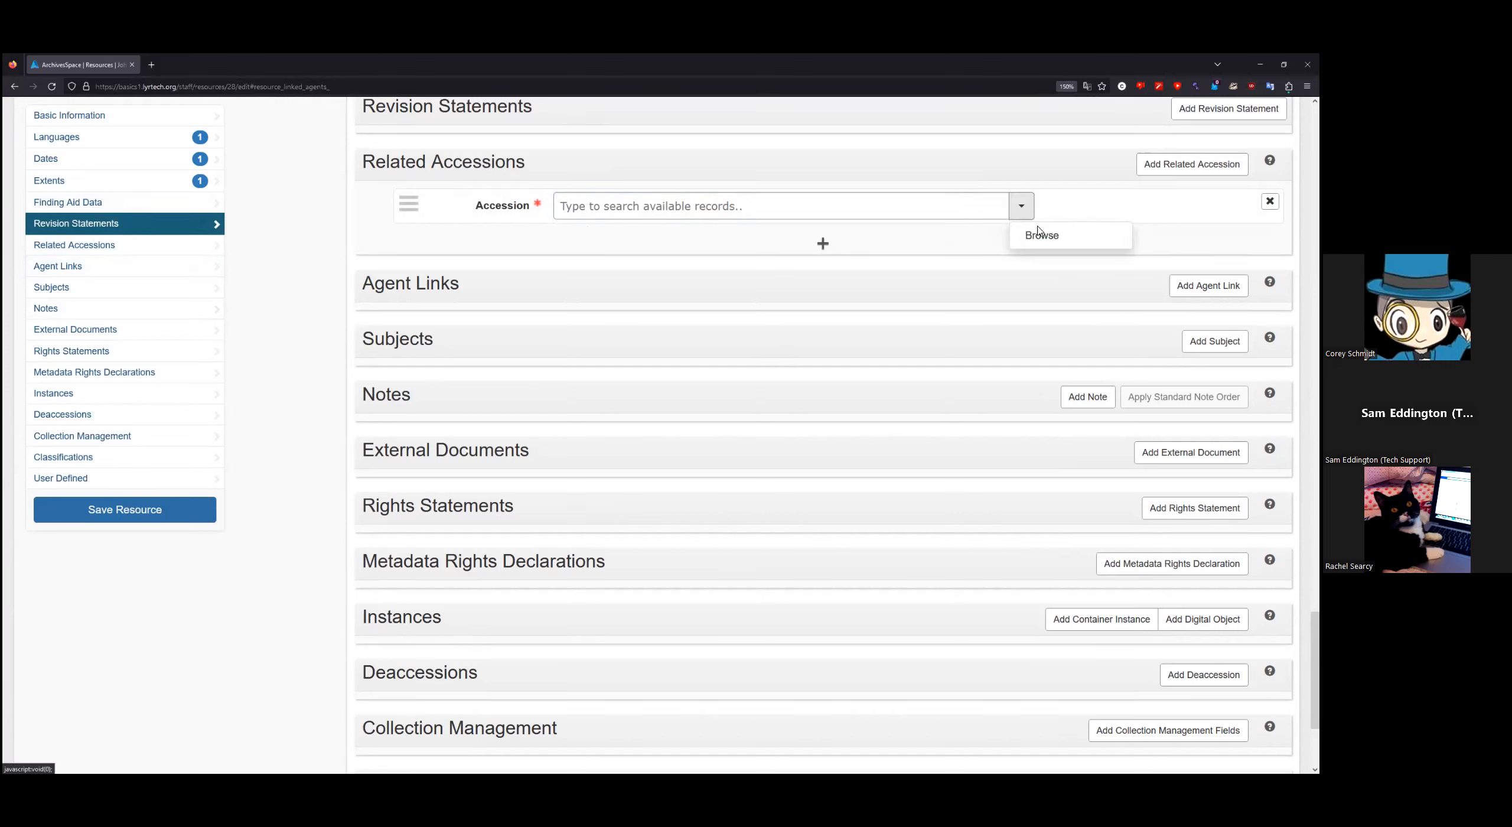
pyautogui.click(1083, 212)
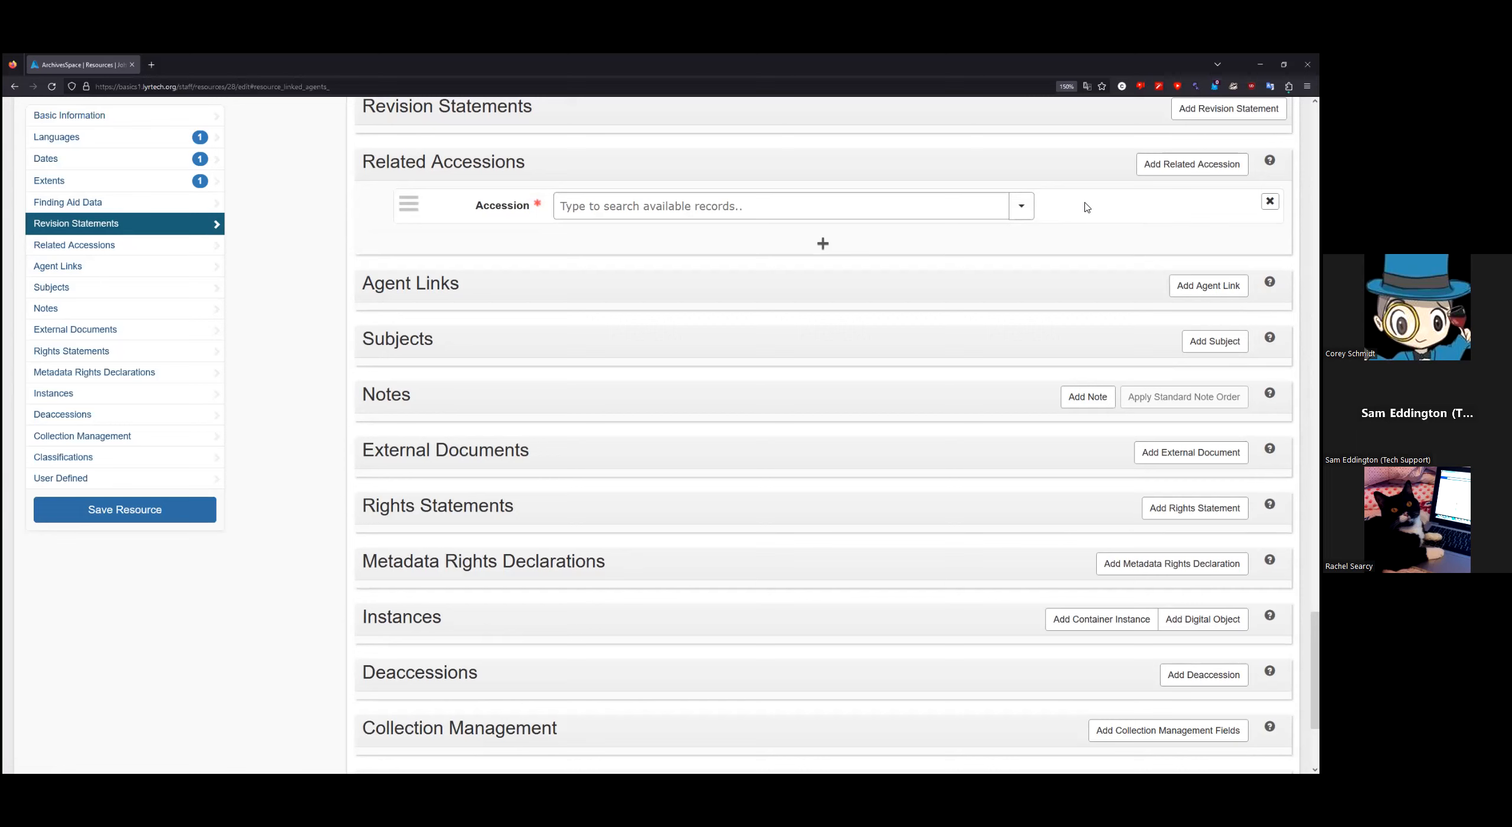
# Step: Remove the empty related accession row and add a blank agent link row
pyautogui.click(1270, 201)
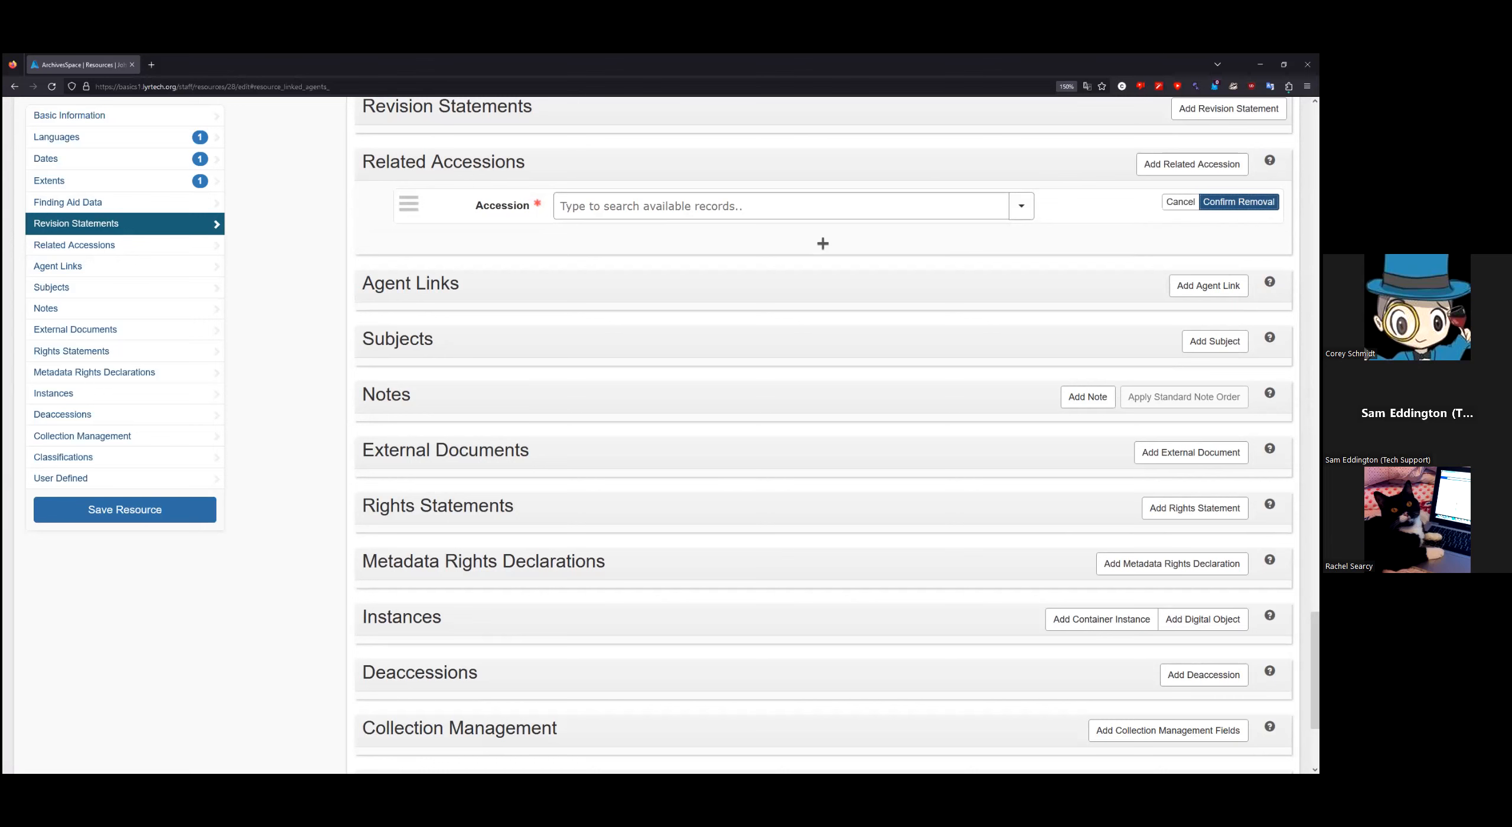
pyautogui.click(1239, 201)
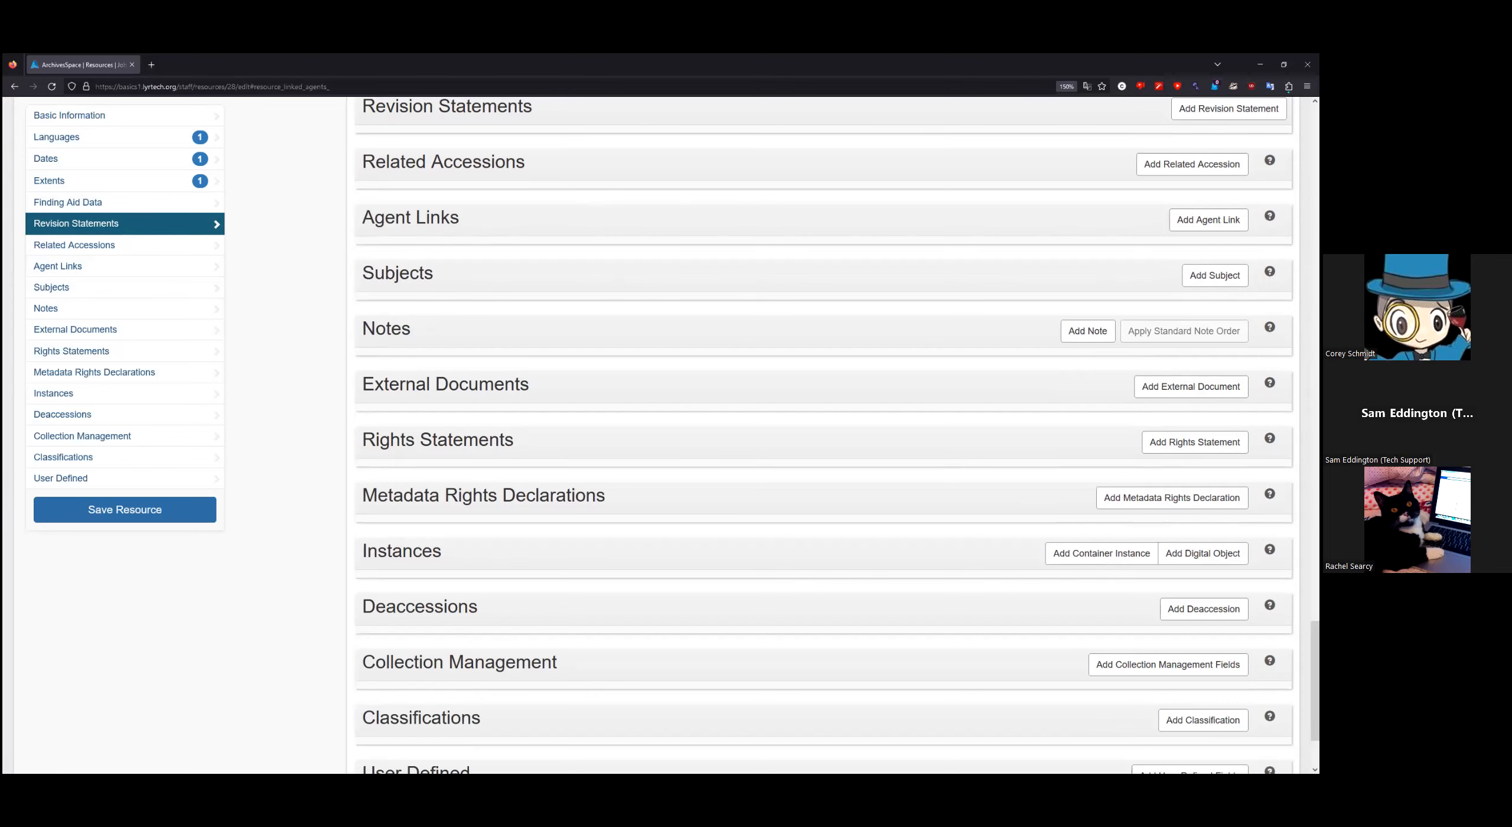
pyautogui.click(1209, 220)
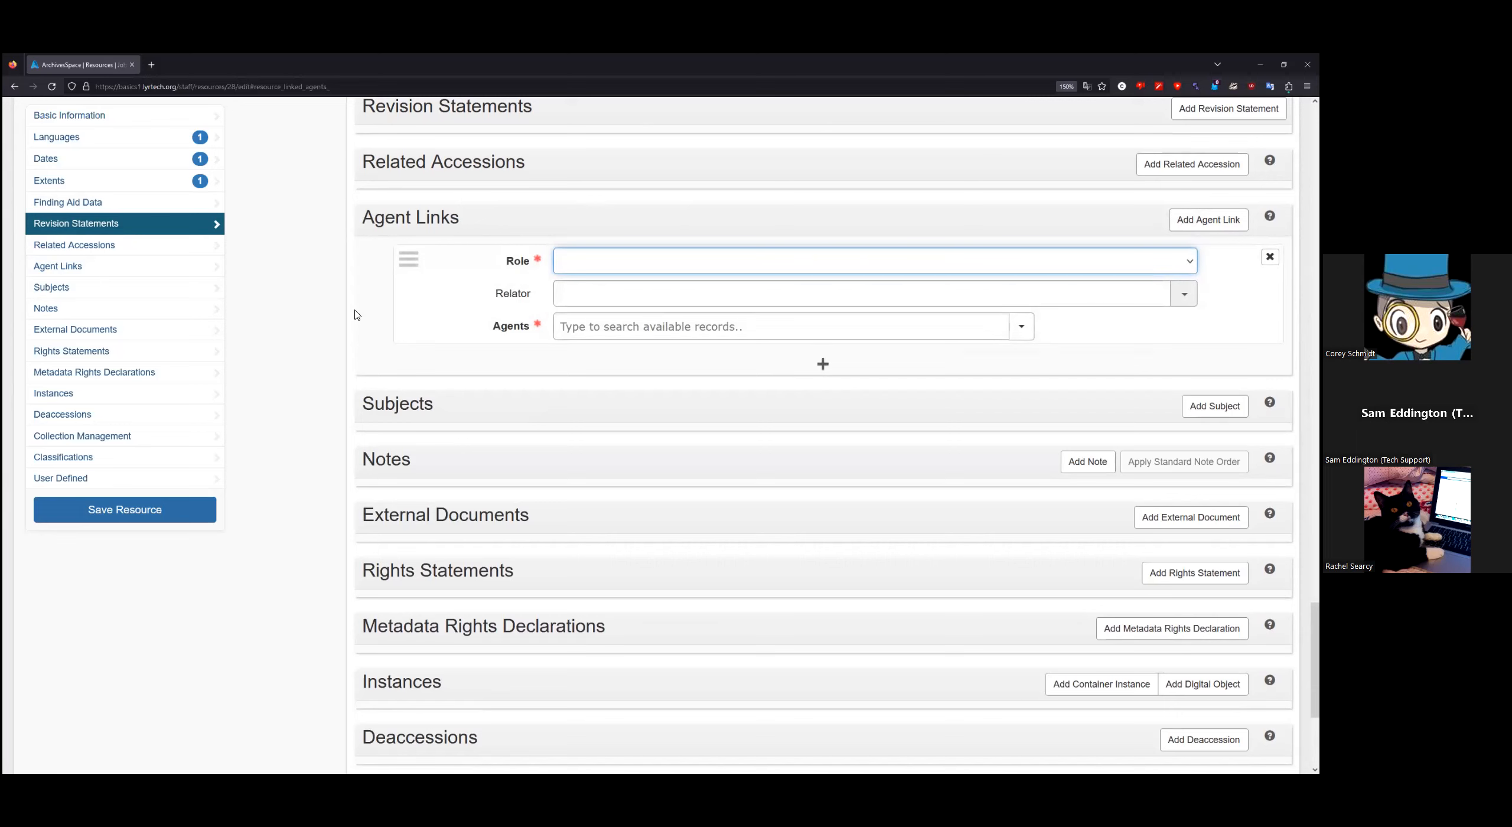
# Step: Review the agent Role choices and the Browse/Create options without selecting anything
pyautogui.click(653, 266)
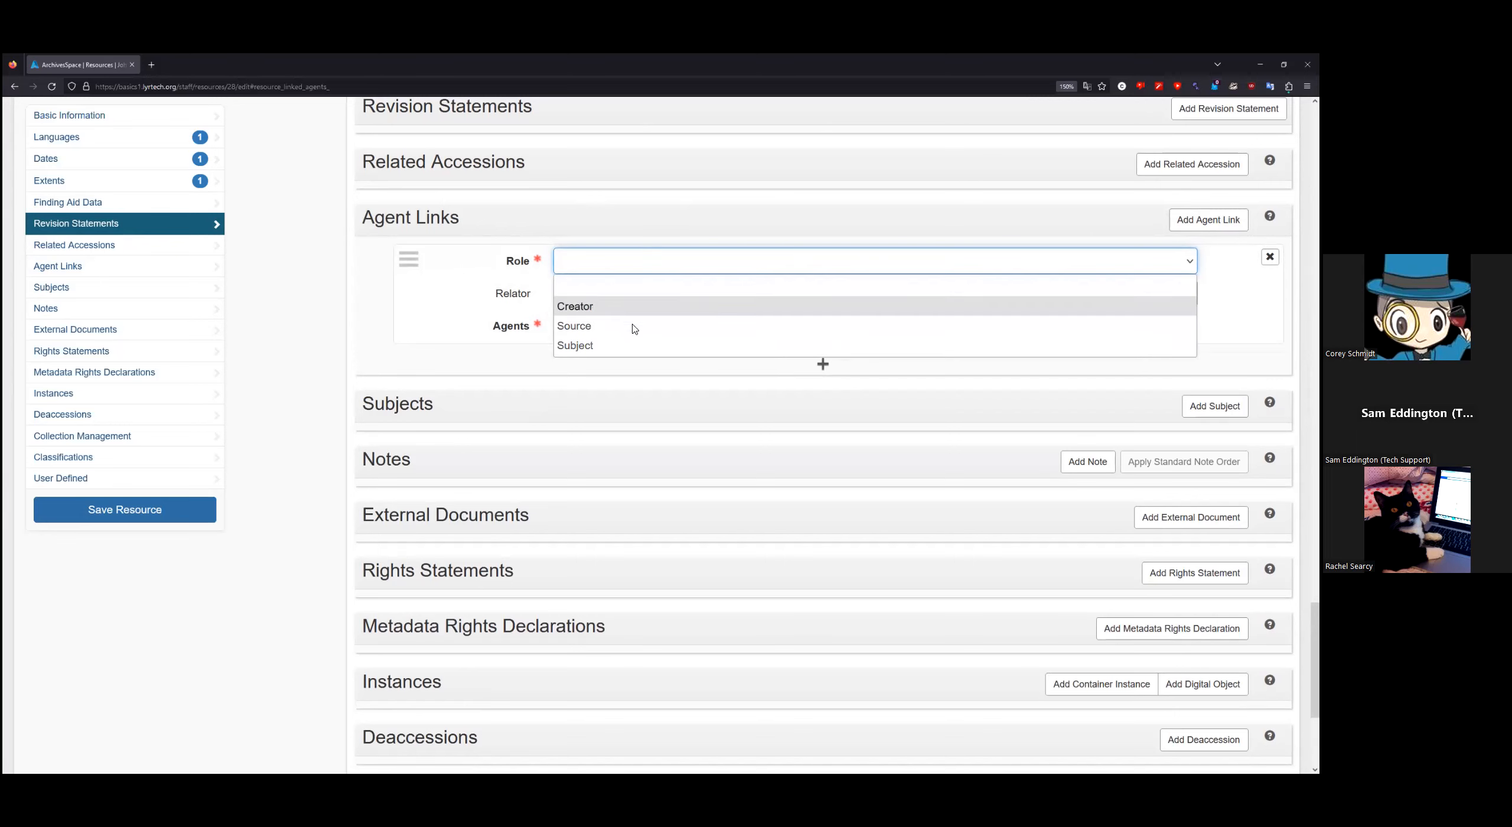
pyautogui.click(311, 310)
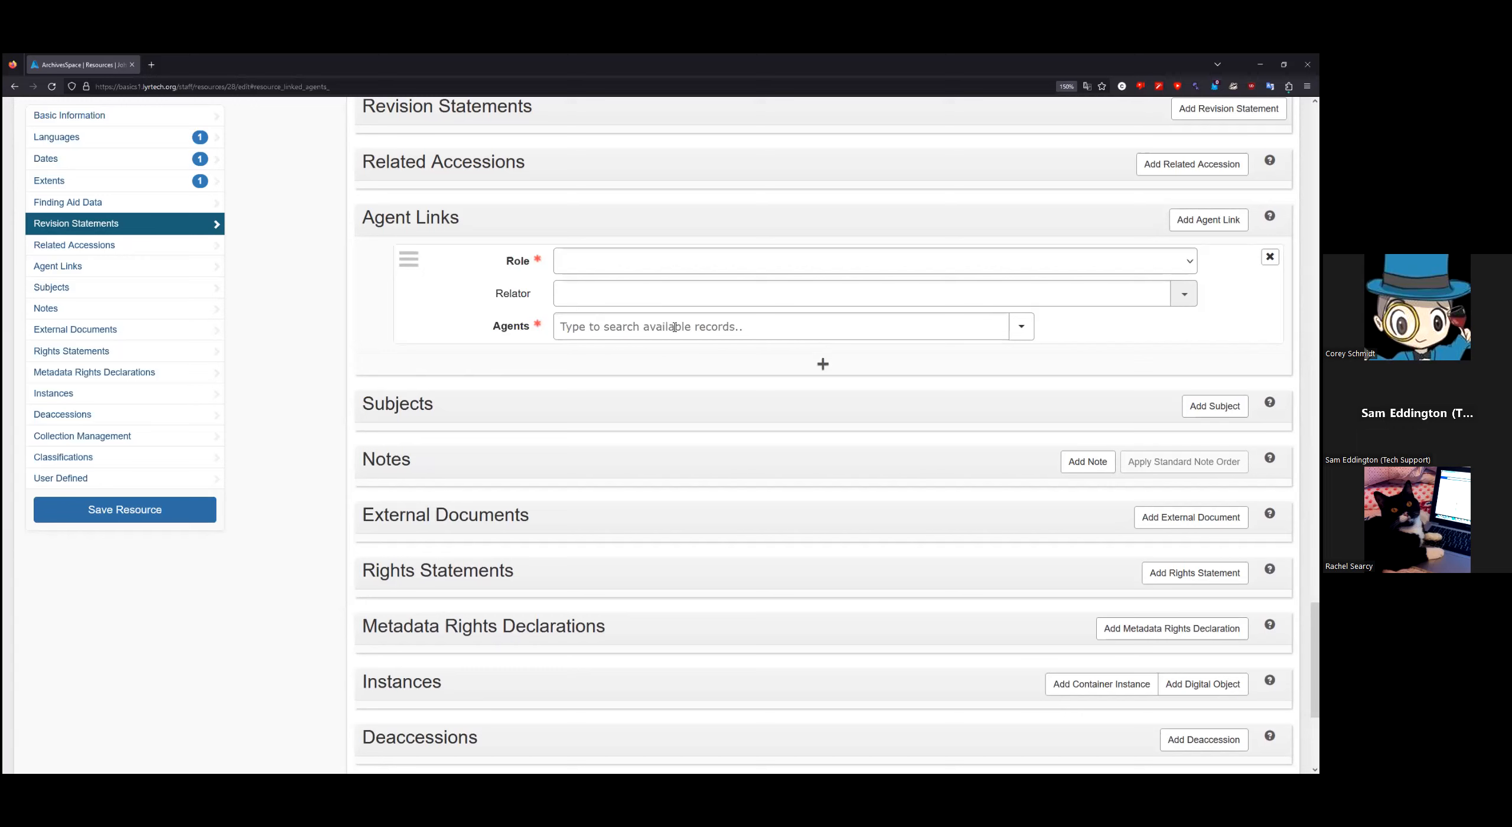
pyautogui.click(1022, 328)
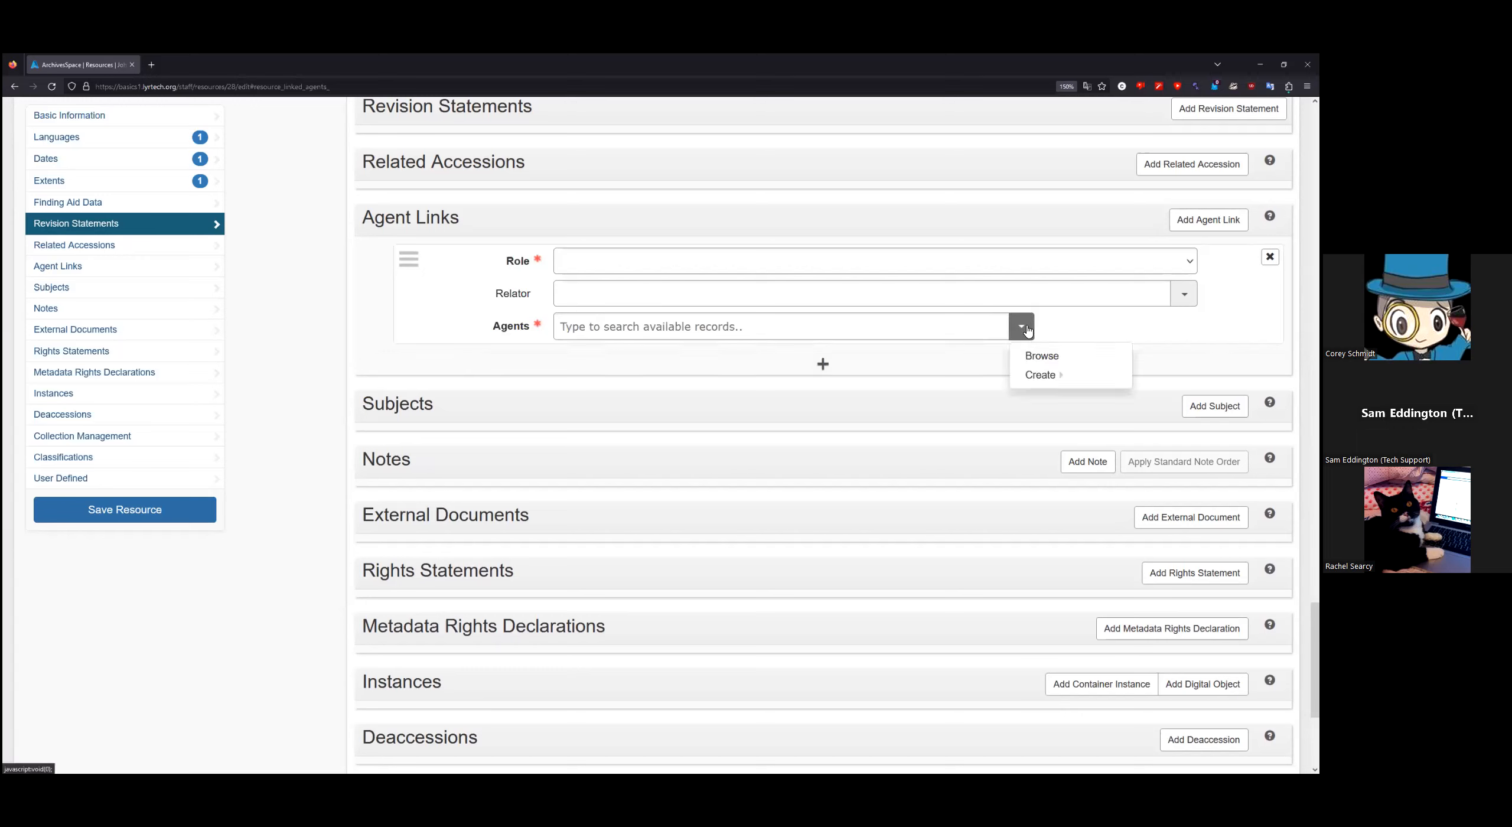
pyautogui.moveTo(1043, 373)
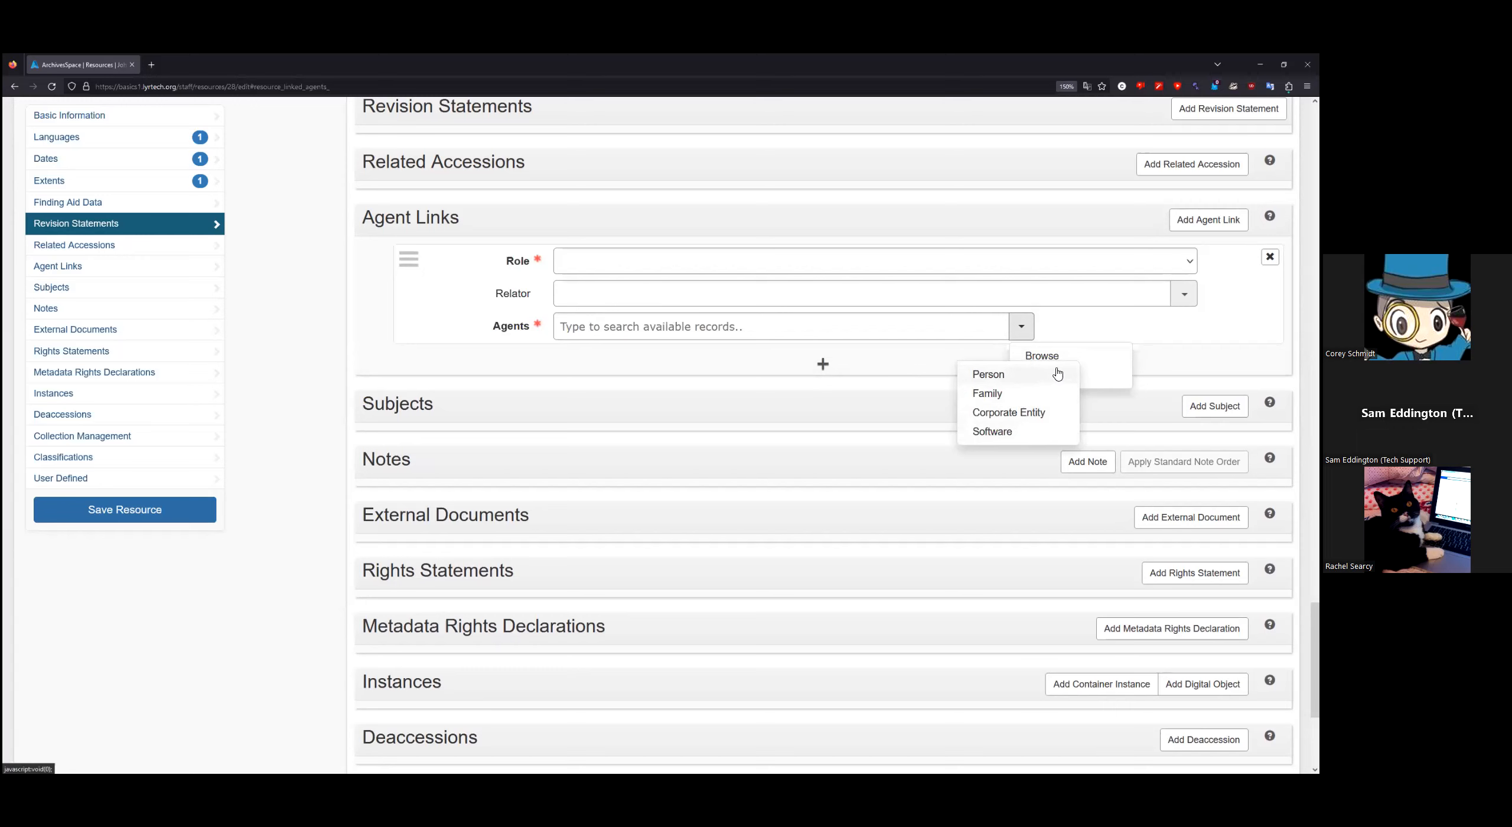
pyautogui.press('Escape')
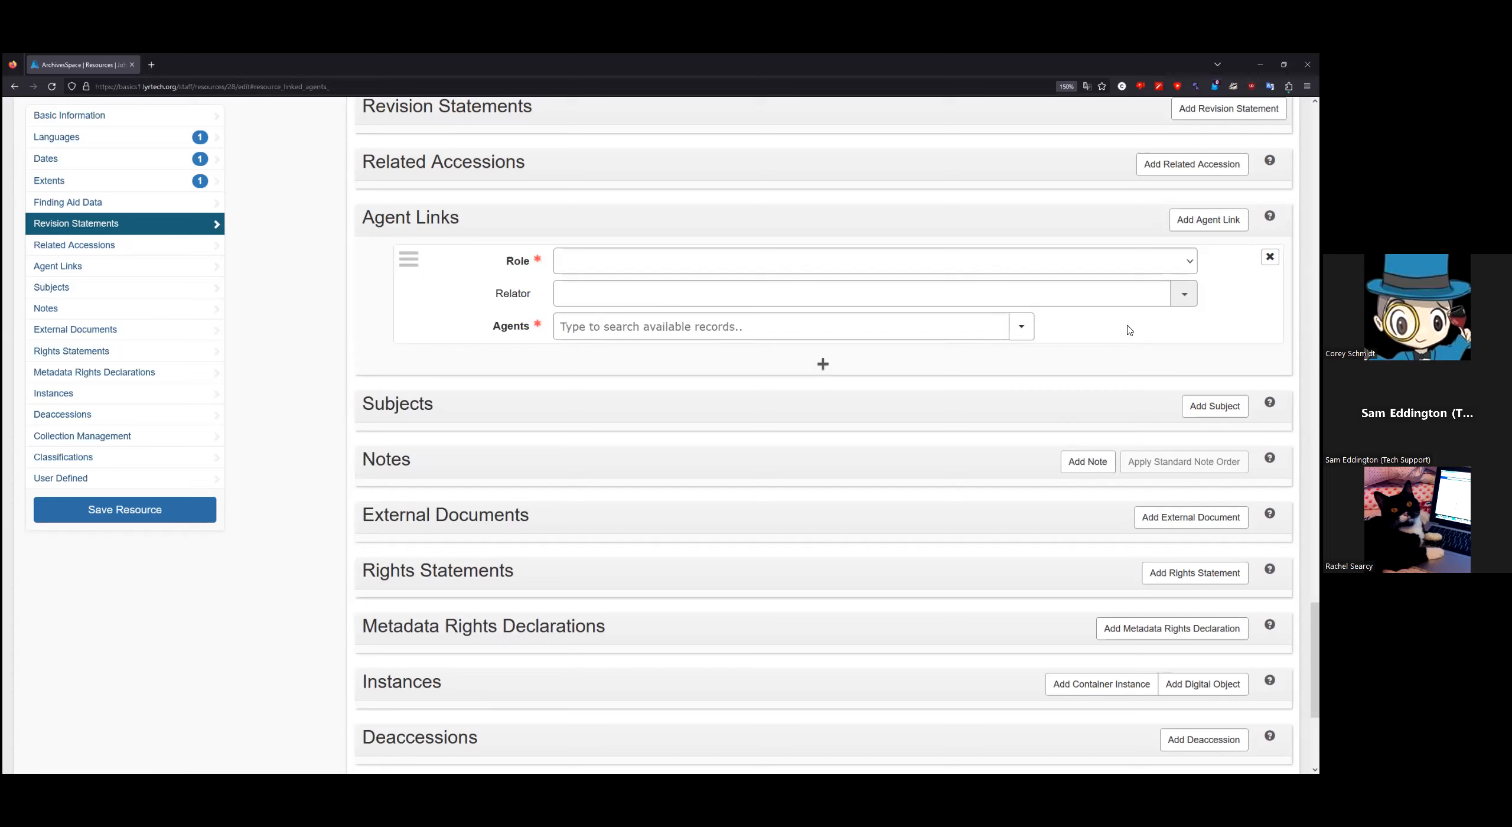
# Step: Remove the blank agent link and add an empty Subjects entry in its place
pyautogui.click(1270, 256)
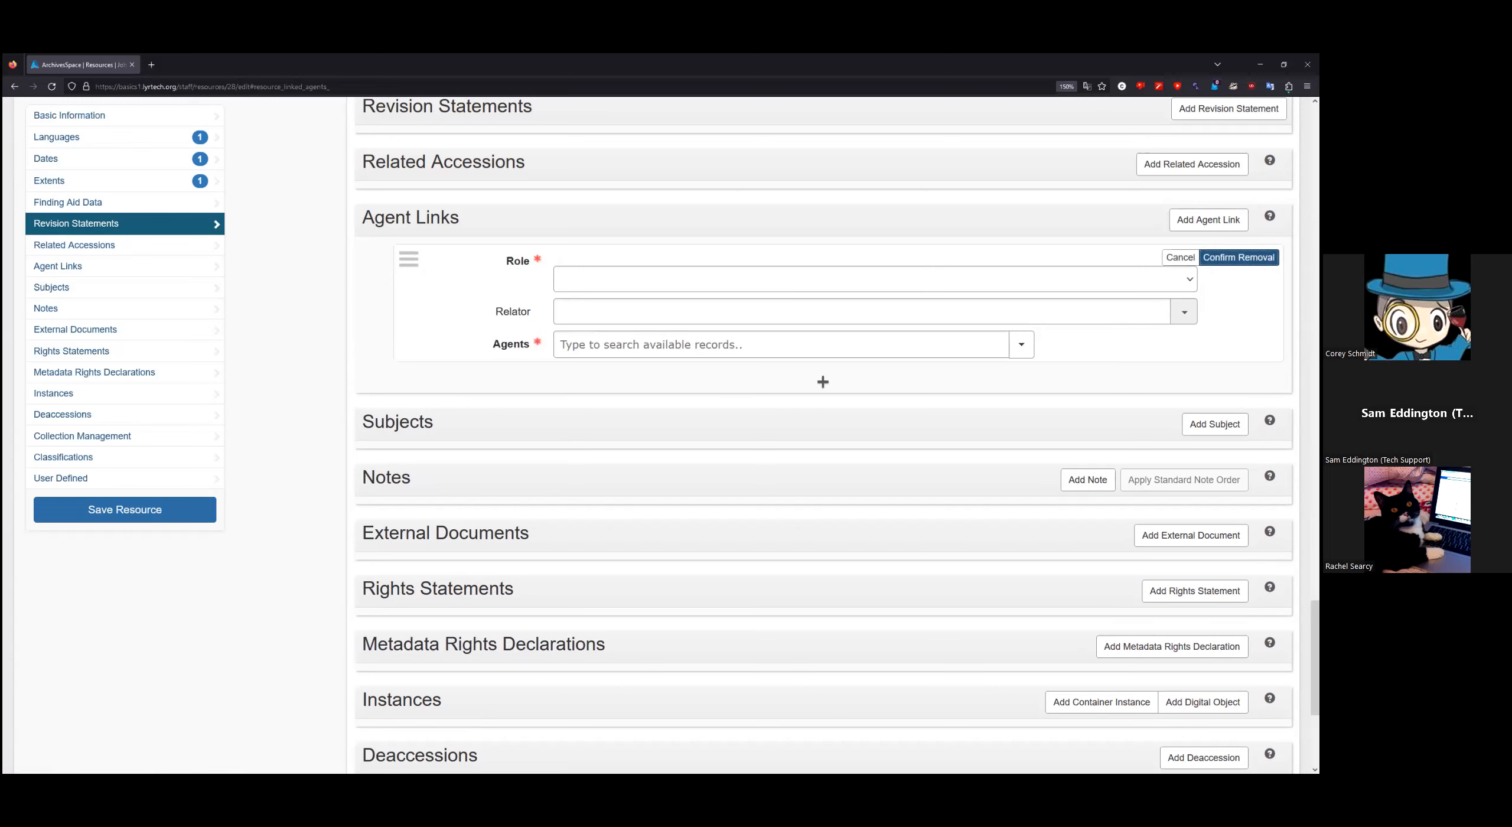
pyautogui.click(1241, 256)
pyautogui.click(1215, 275)
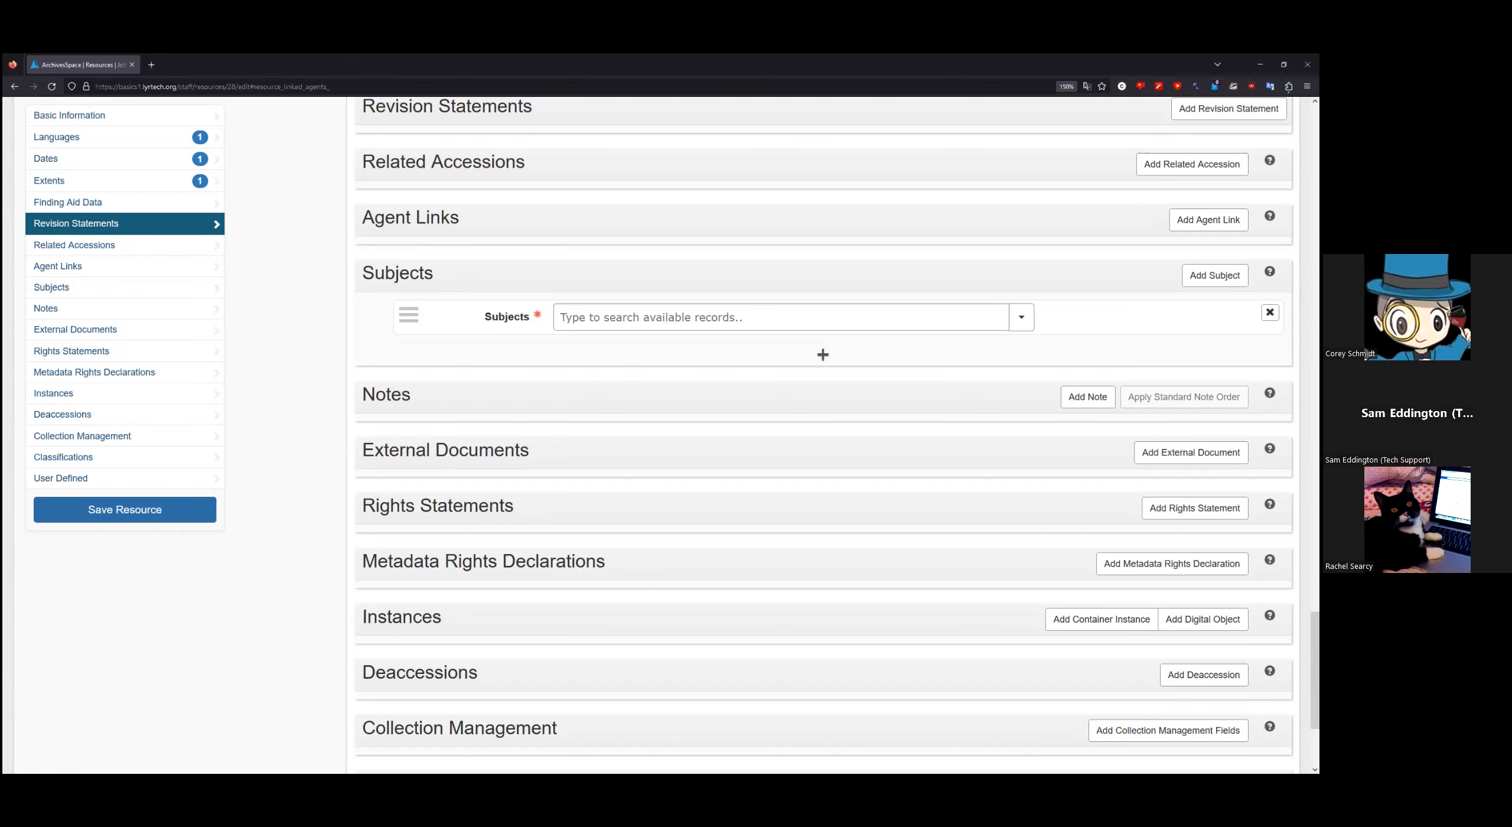
pyautogui.scroll(-2, 827, 317)
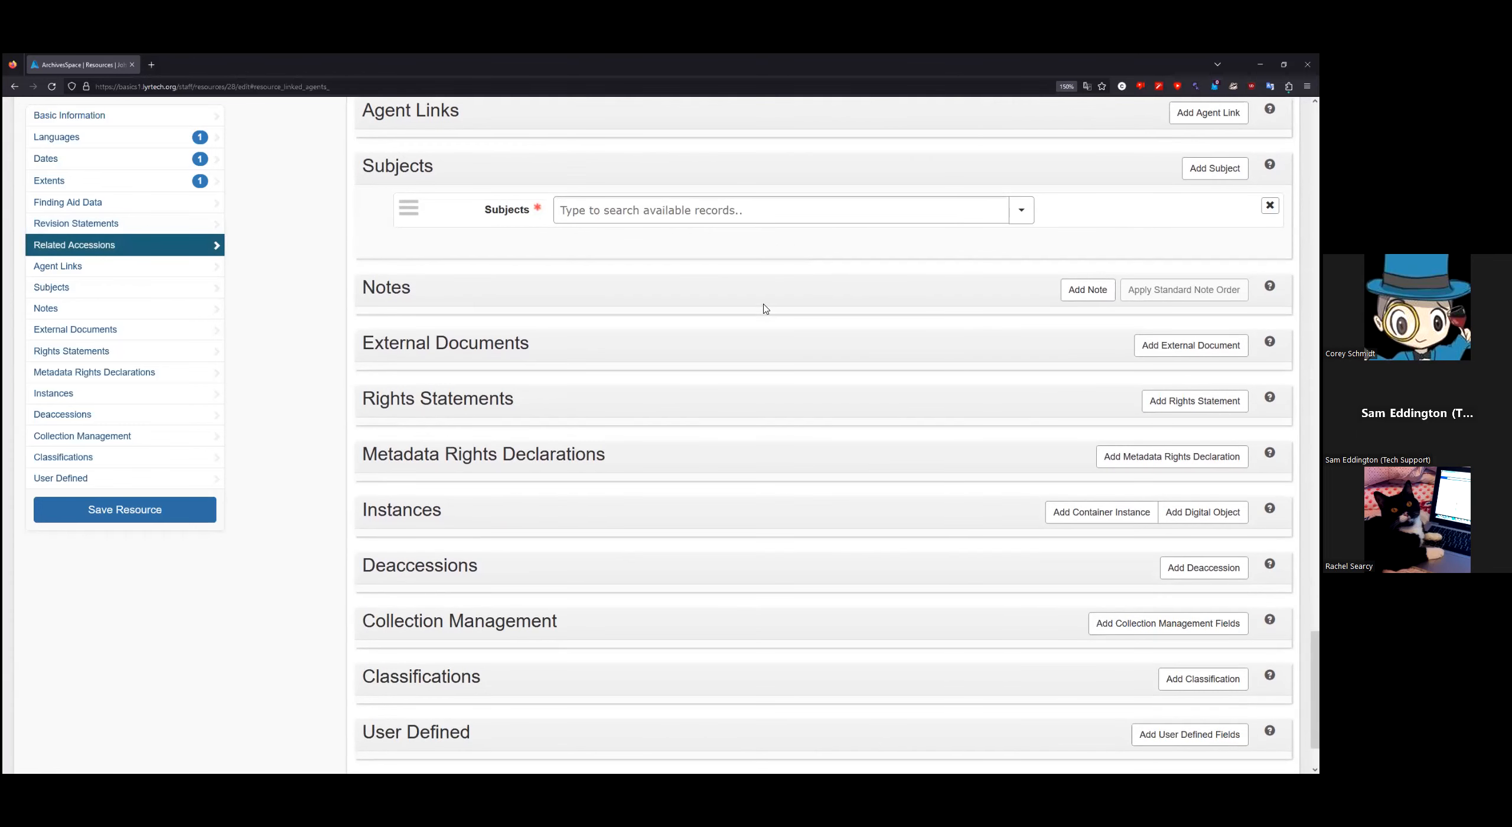
# Step: Add a new note to the resource and set its Note Type to General
pyautogui.click(1084, 290)
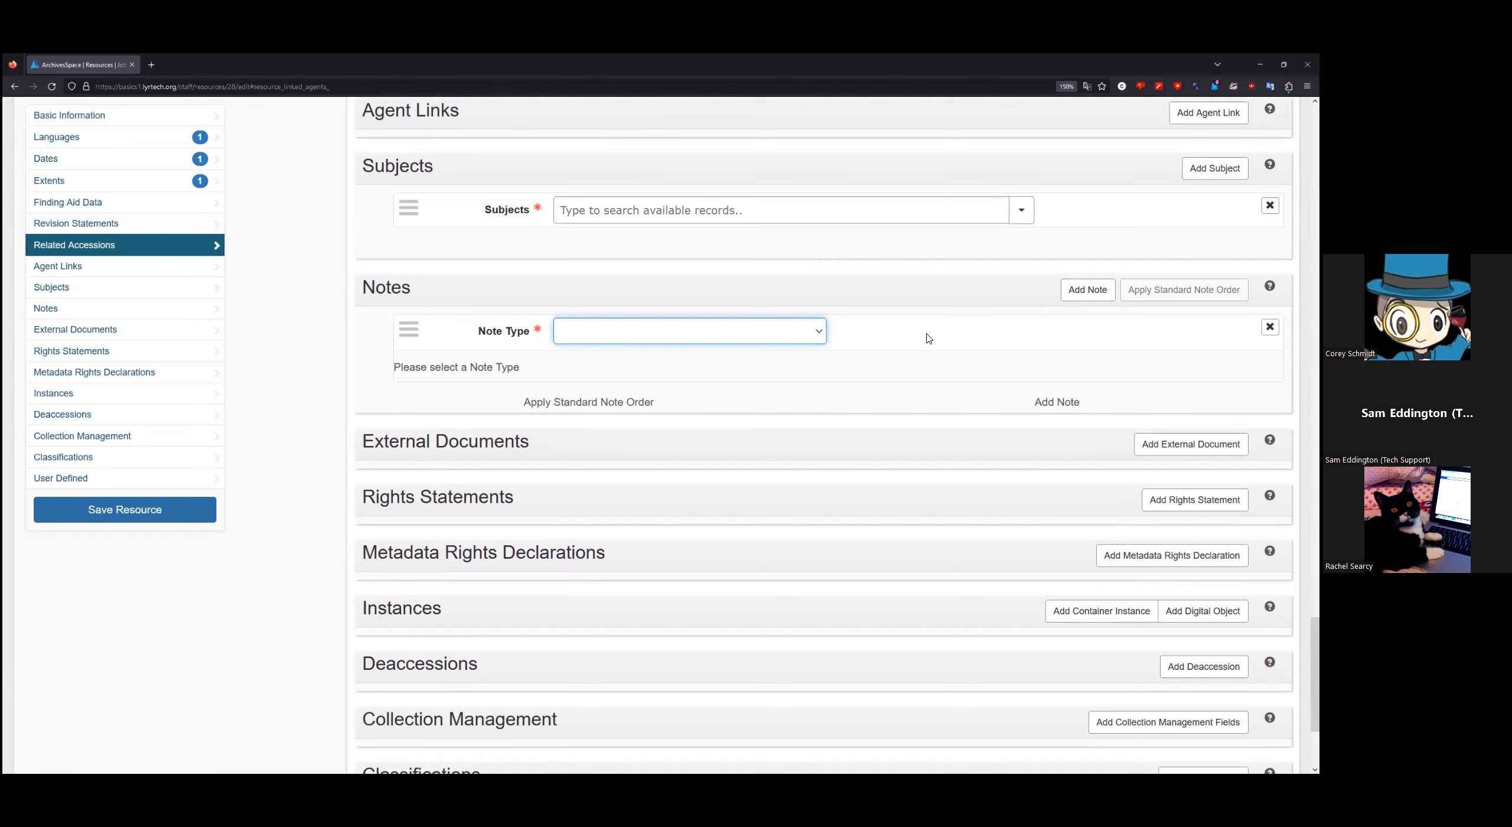
pyautogui.click(820, 333)
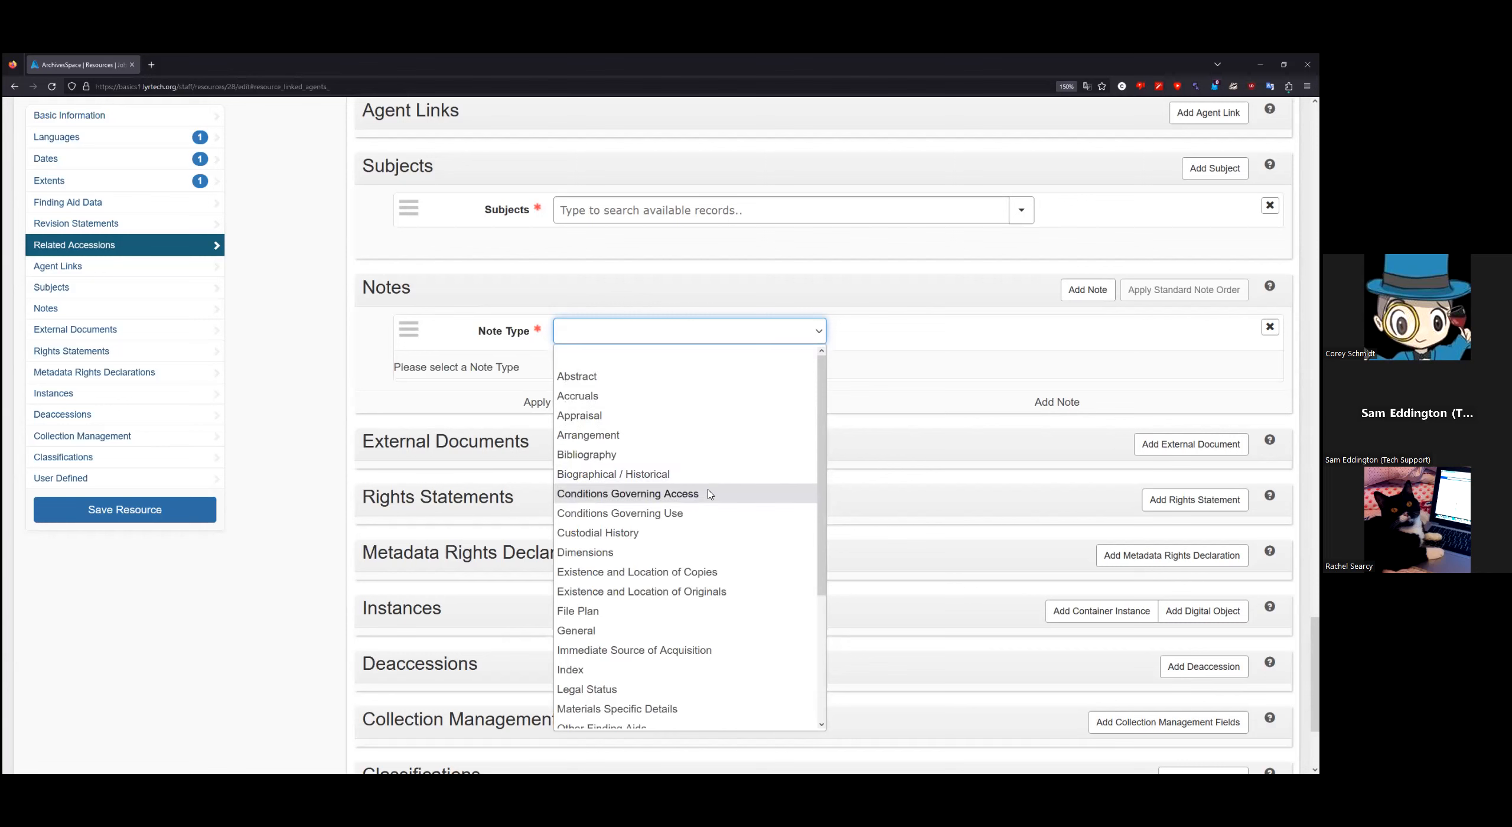
pyautogui.scroll(-3, 752, 547)
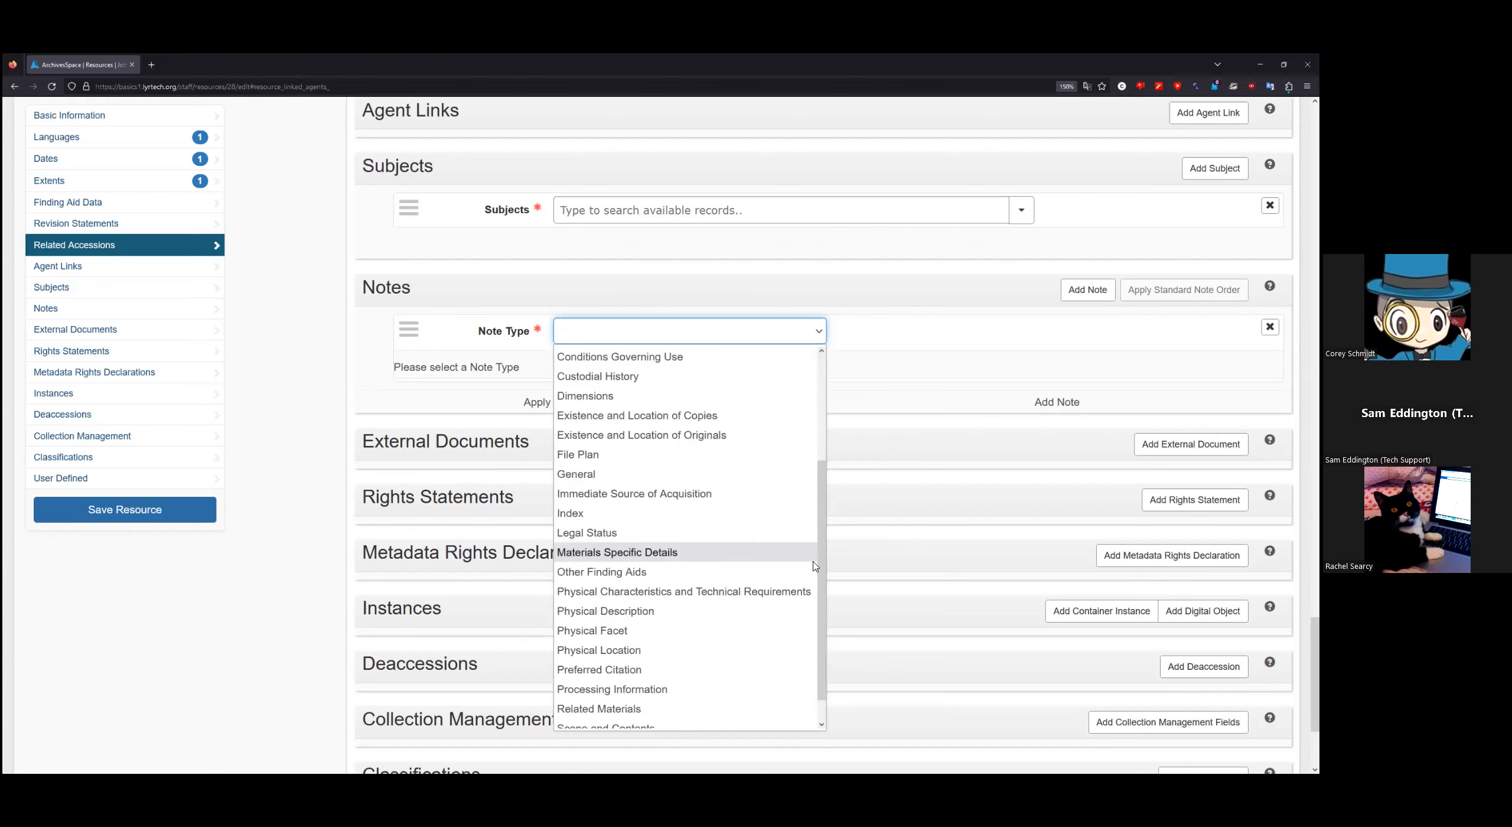
pyautogui.scroll(-1, 810, 567)
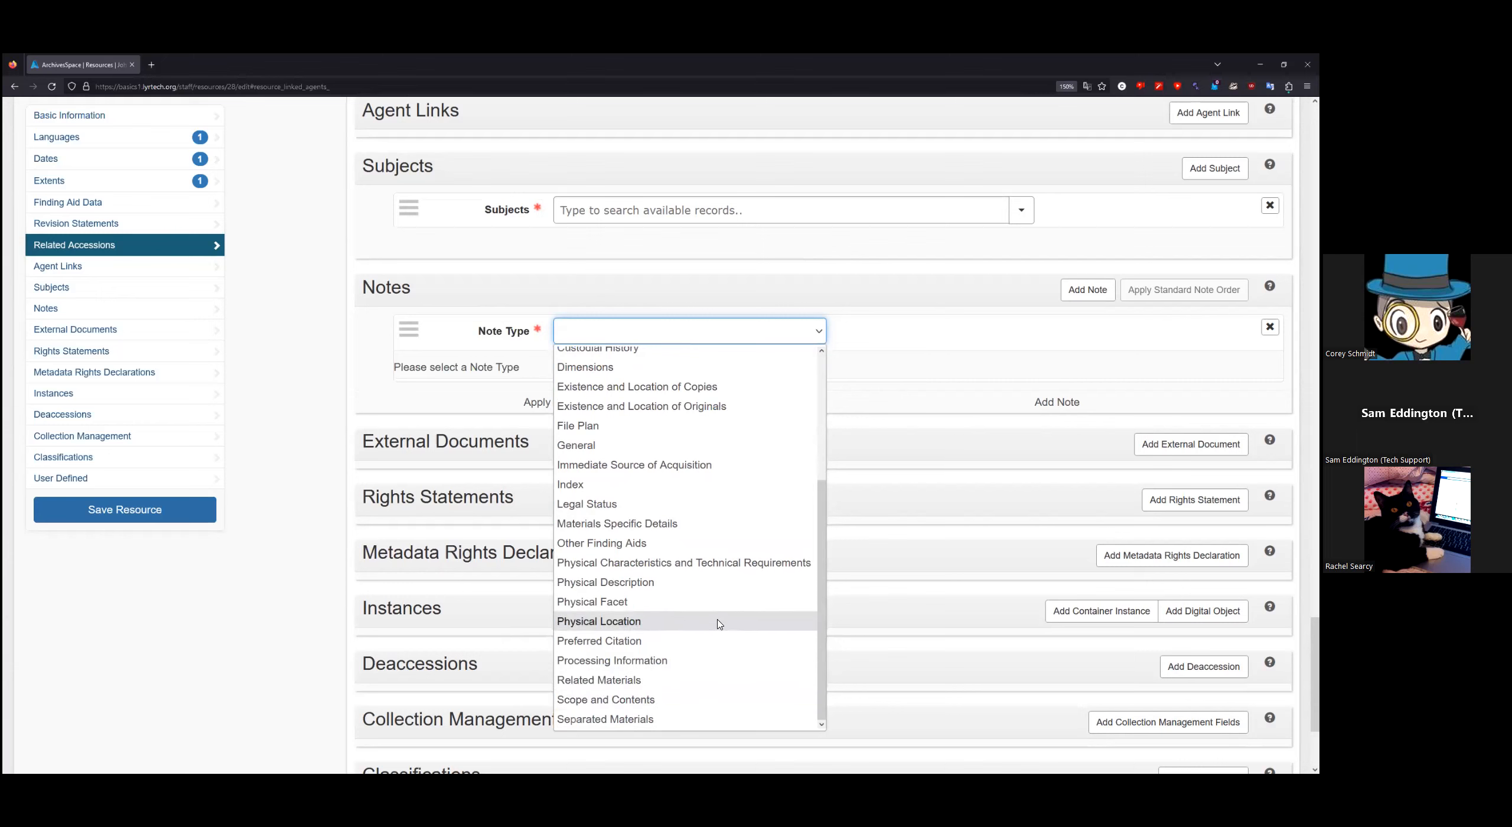
pyautogui.moveTo(821, 631); pyautogui.dragTo(831, 489)
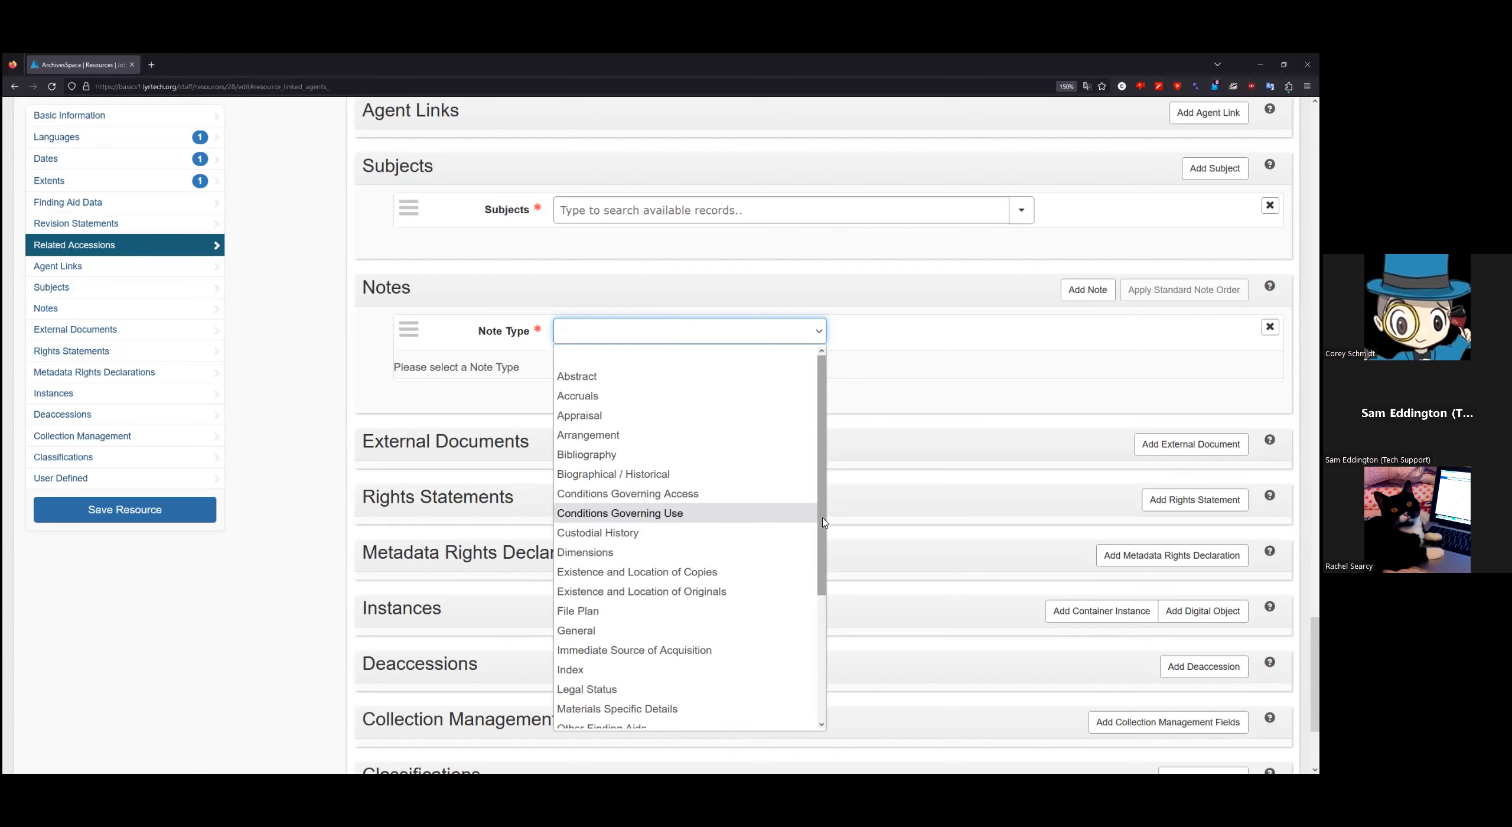
pyautogui.moveTo(825, 522); pyautogui.dragTo(818, 584)
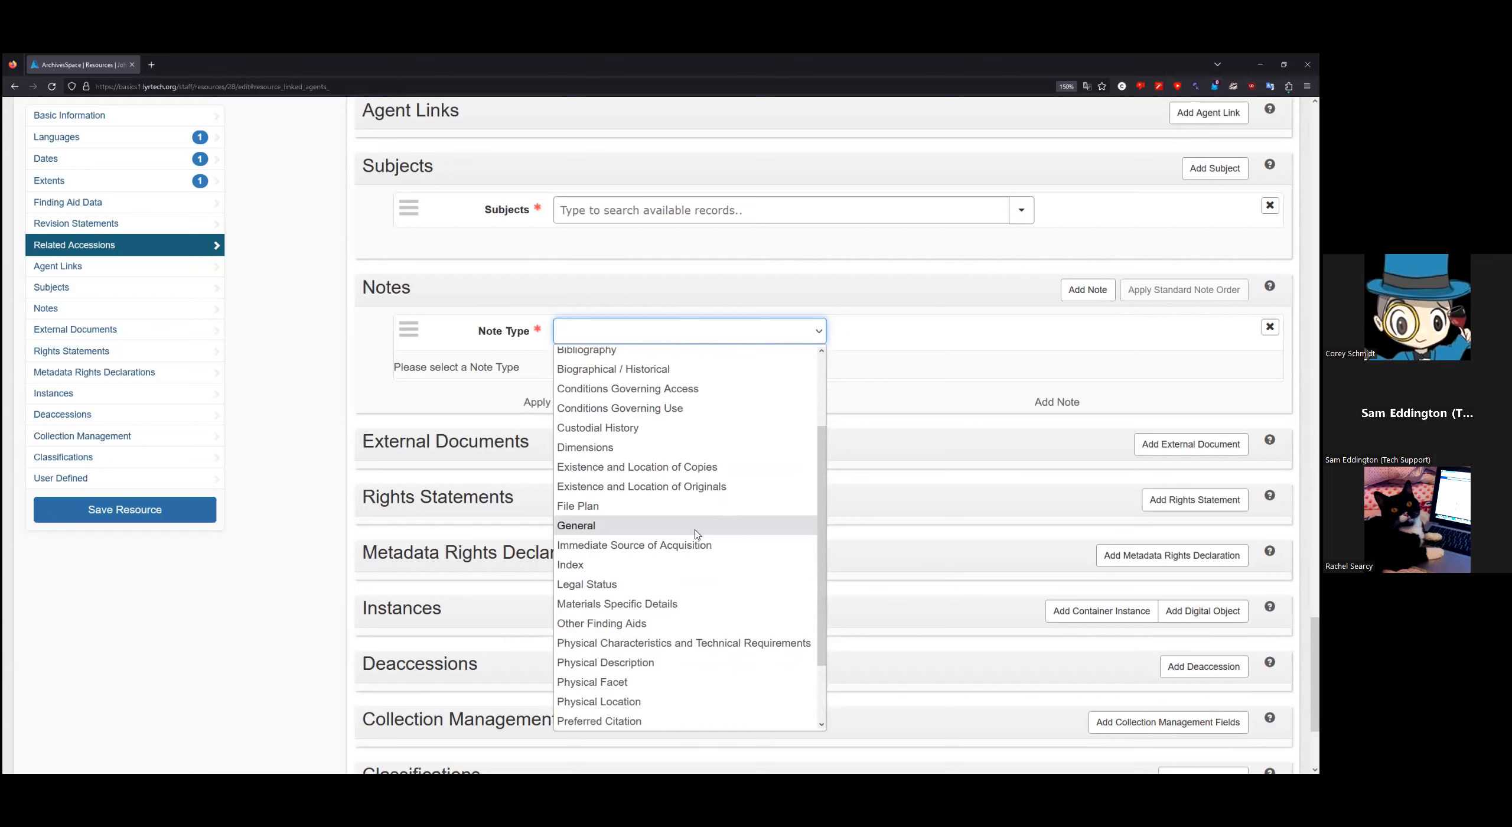
pyautogui.click(609, 530)
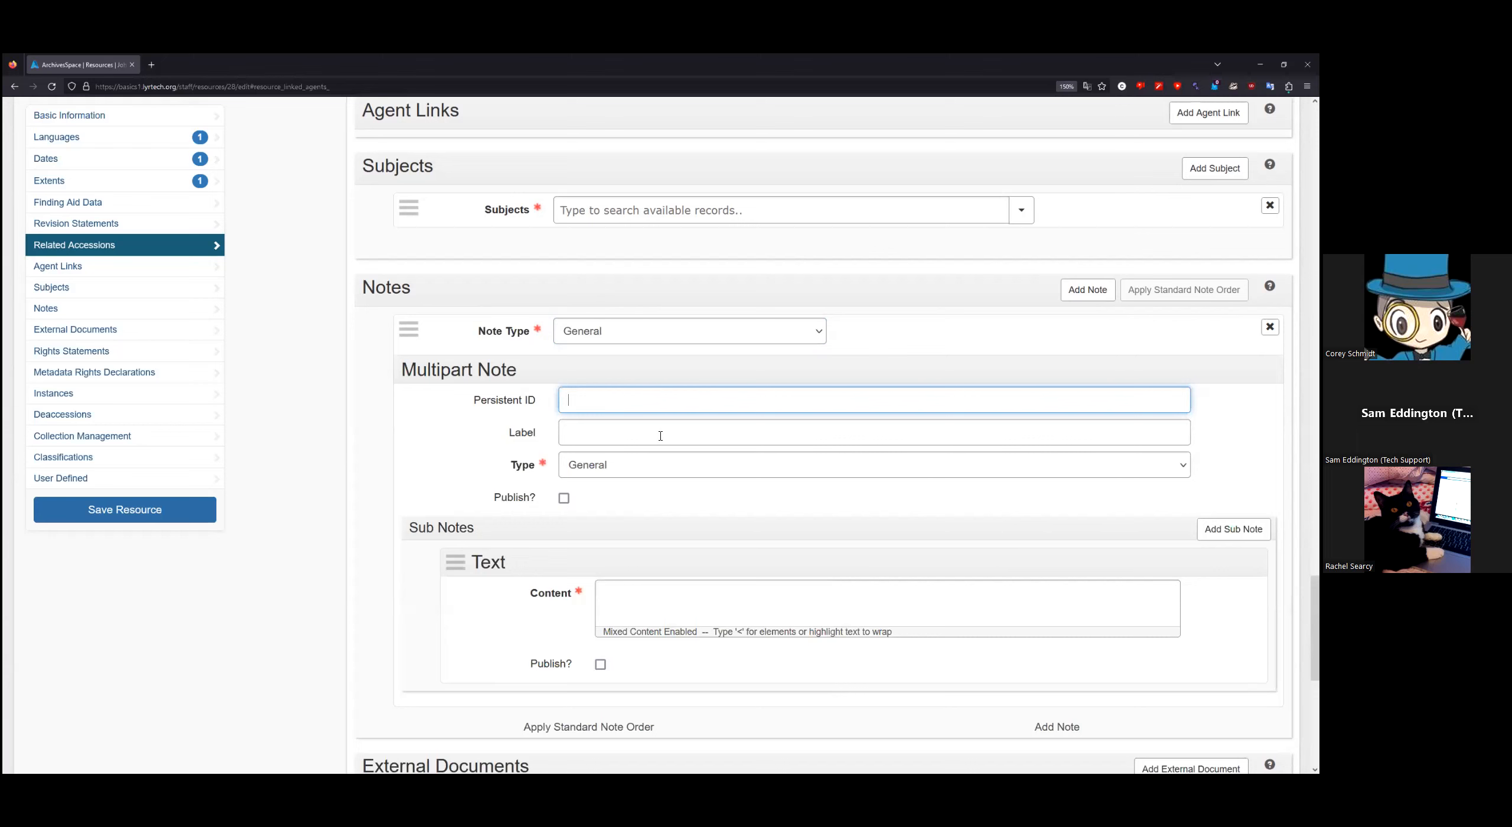
pyautogui.scroll(-3, 614, 354)
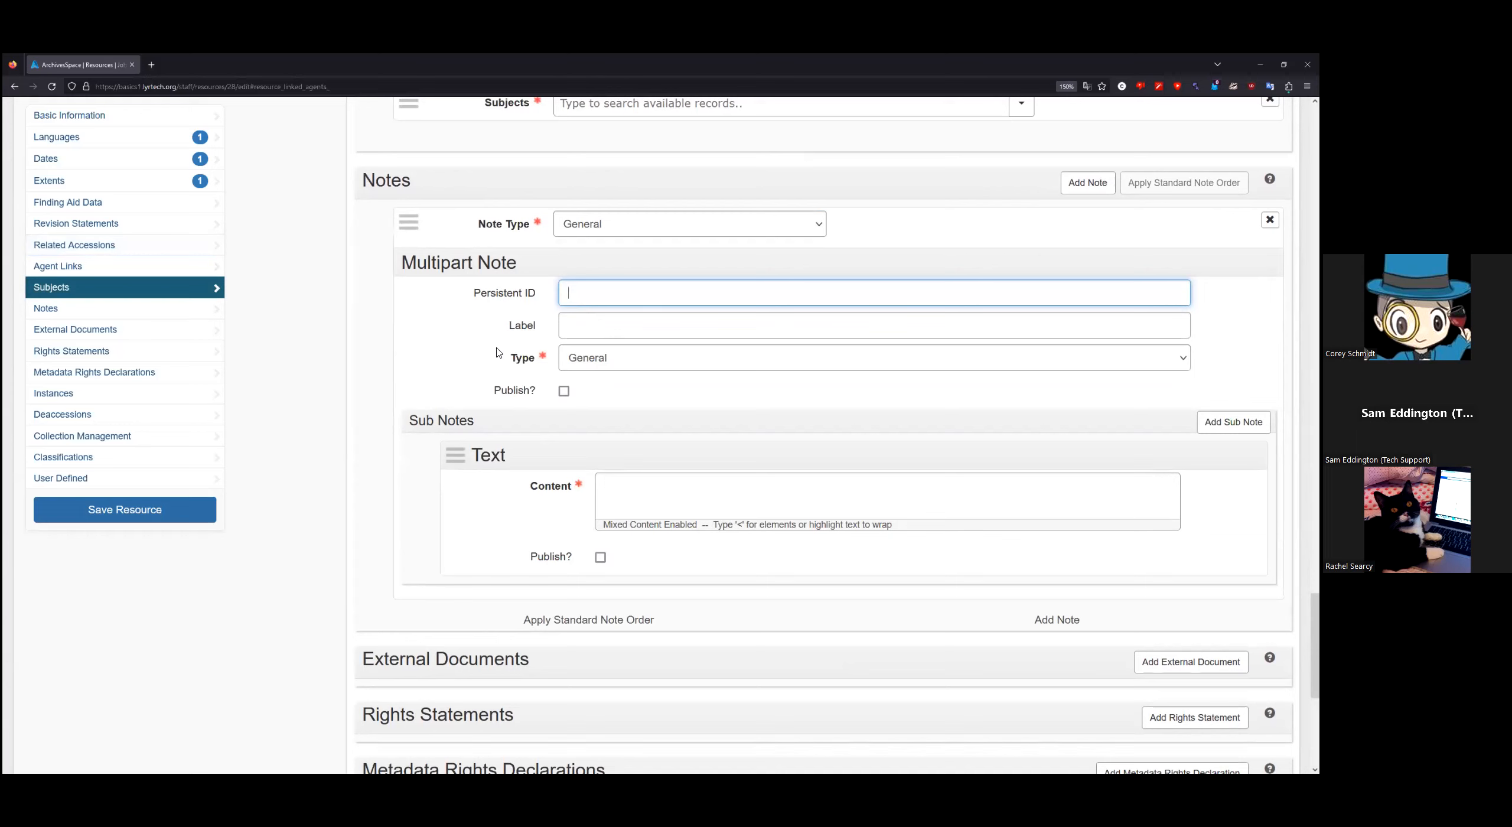
# Step: Give the General note the label 'Harmful Language Note' from autocomplete and tick its Publish? box
pyautogui.click(600, 327)
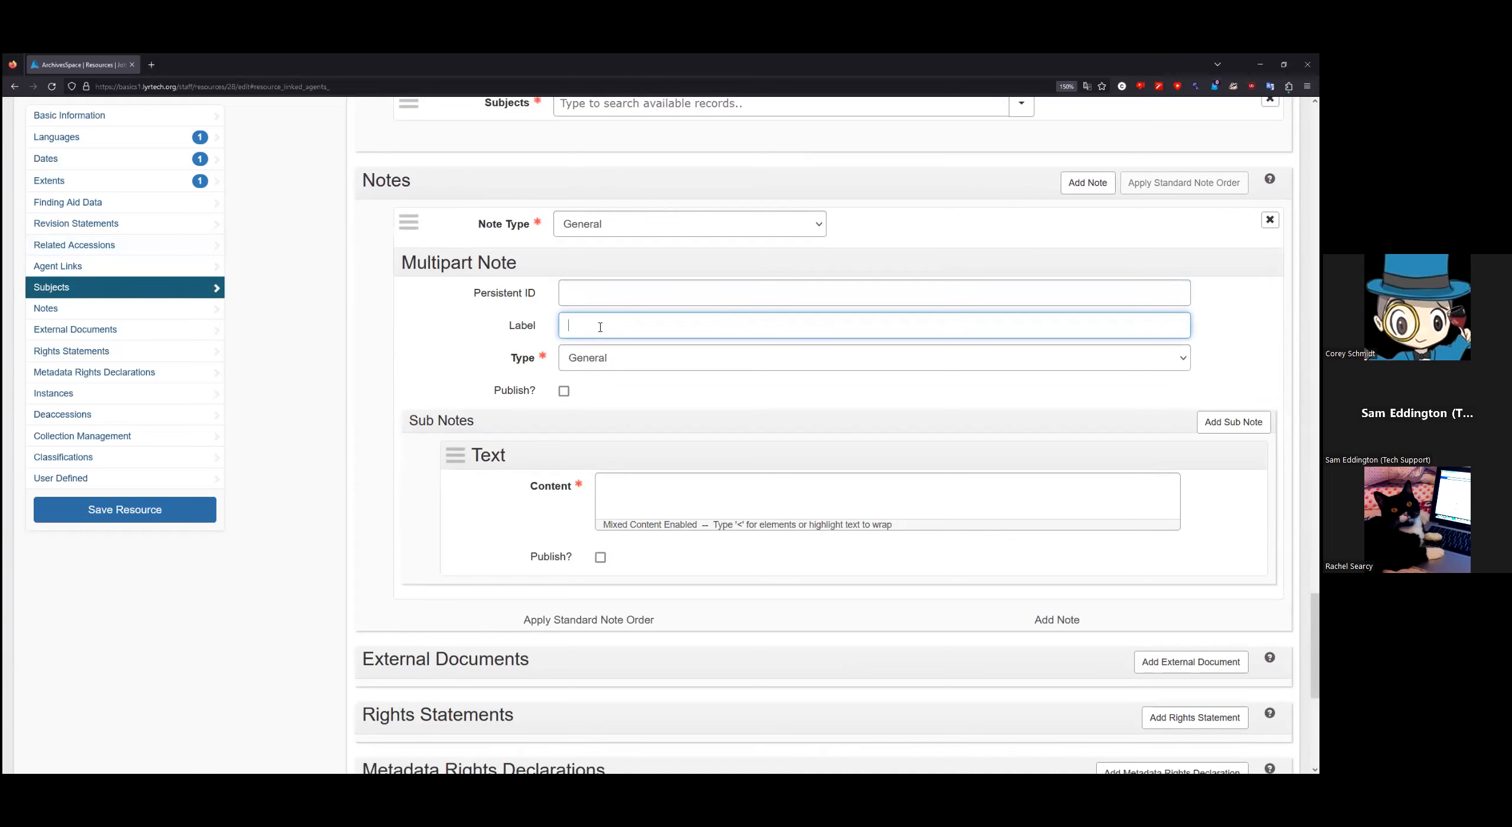
pyautogui.write('Harm')
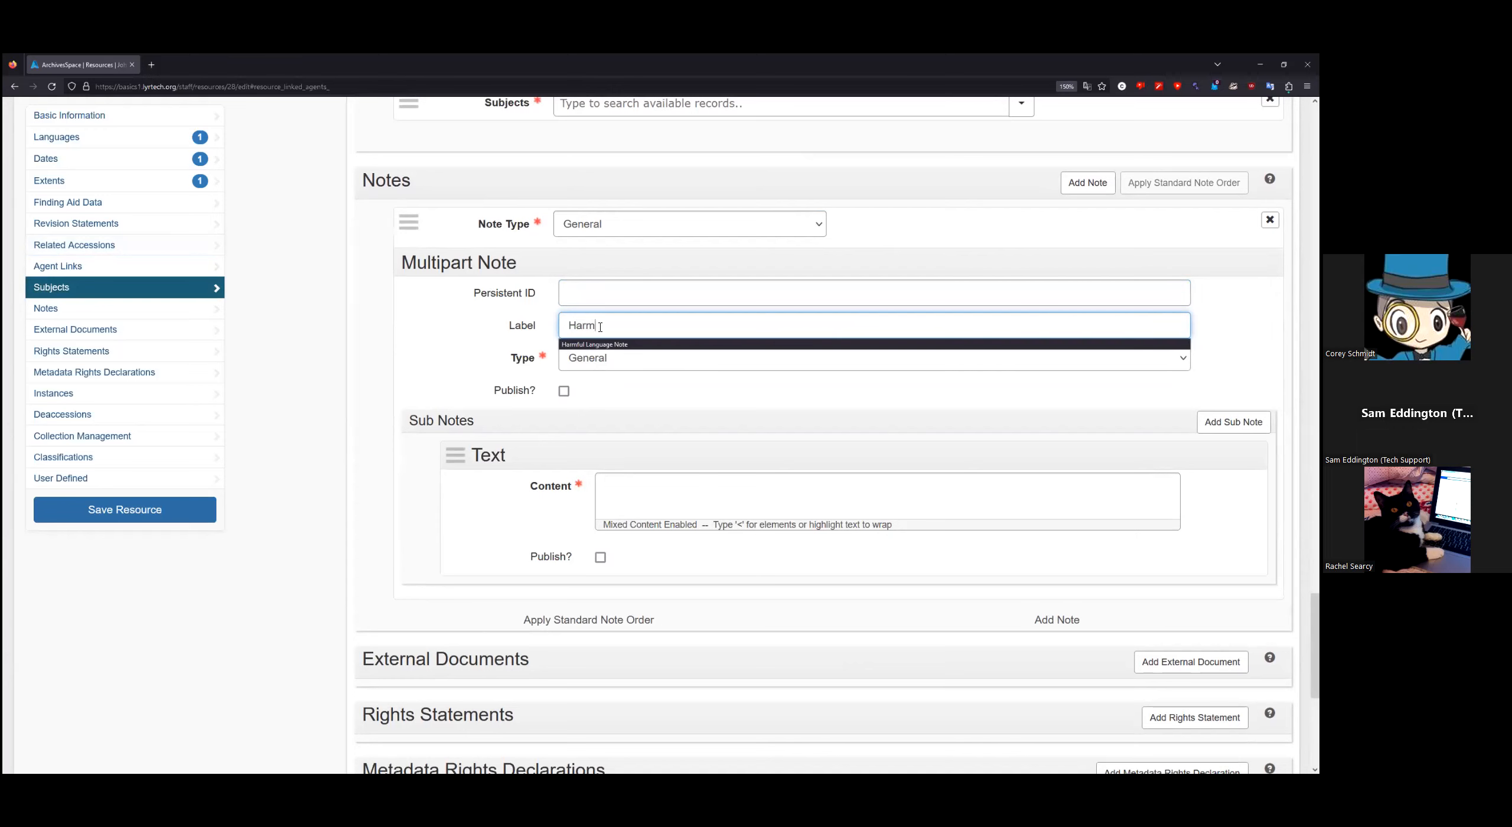
pyautogui.click(617, 344)
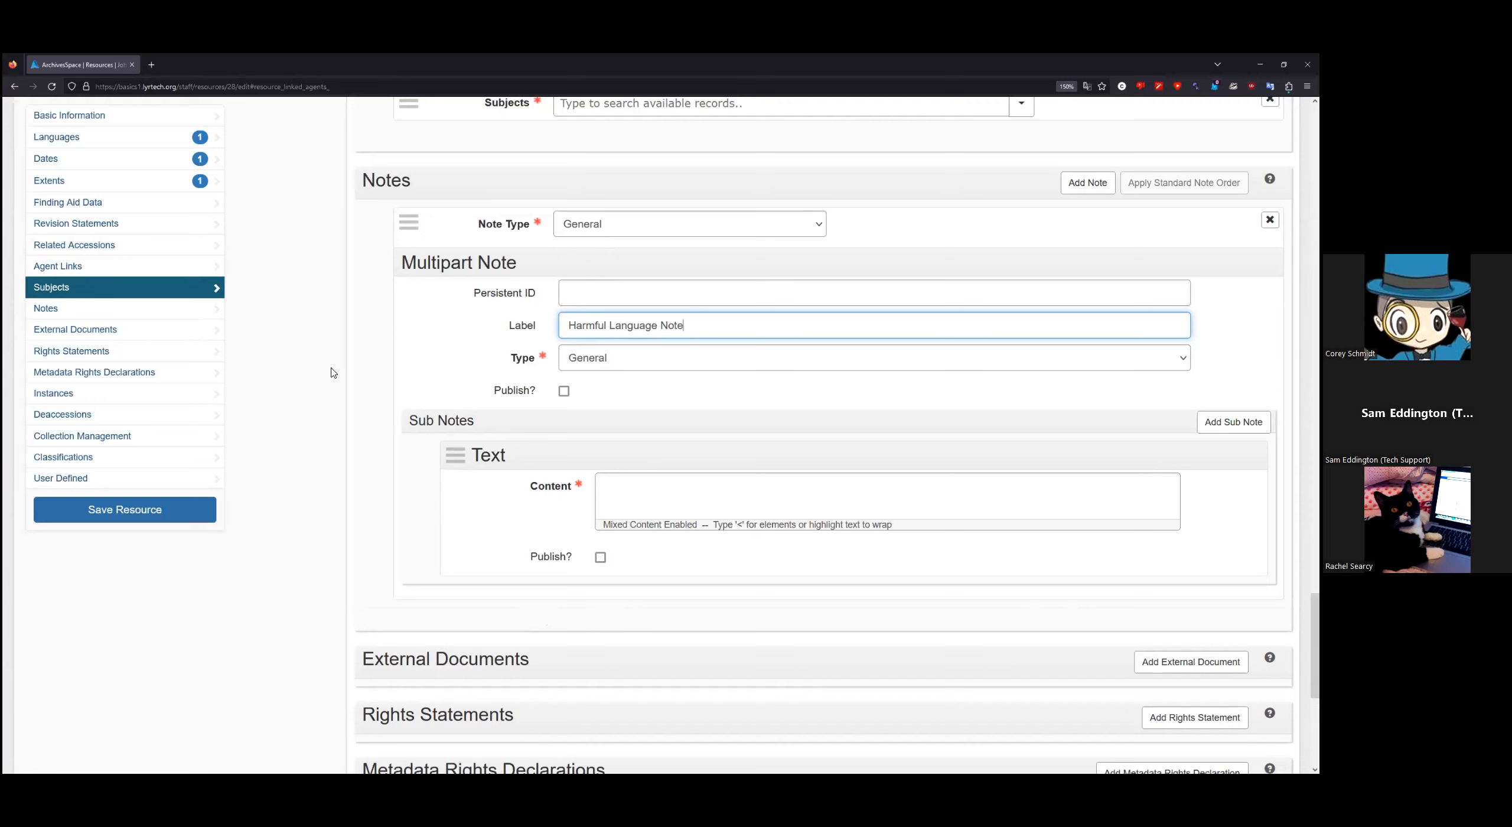
pyautogui.click(564, 392)
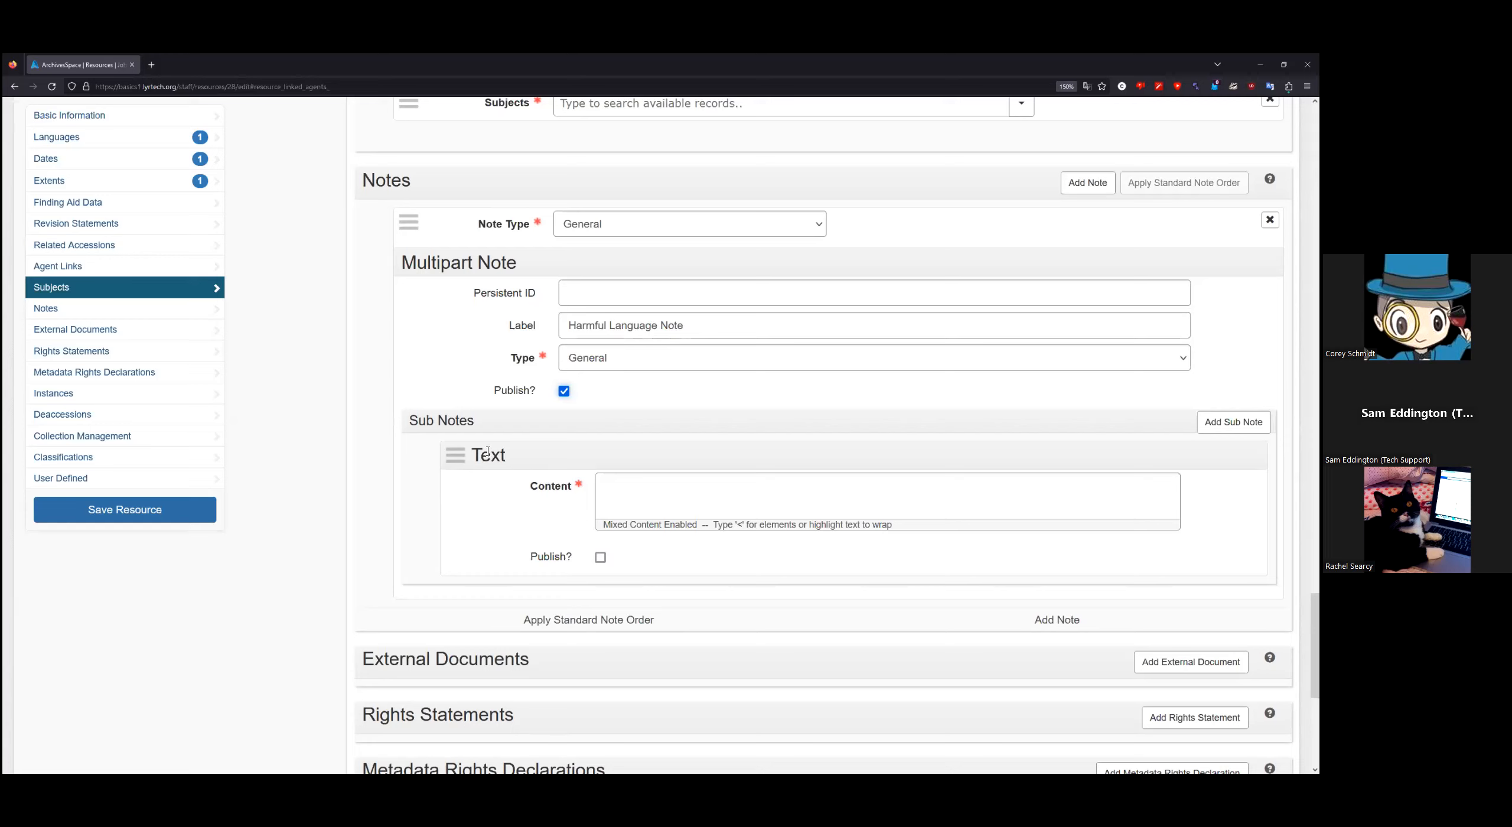
# Step: Set the Text sub note to publish with content 'This collection may contain harmful language.'
pyautogui.click(601, 558)
pyautogui.click(639, 495)
pyautogui.write('This collection may contain harmf')
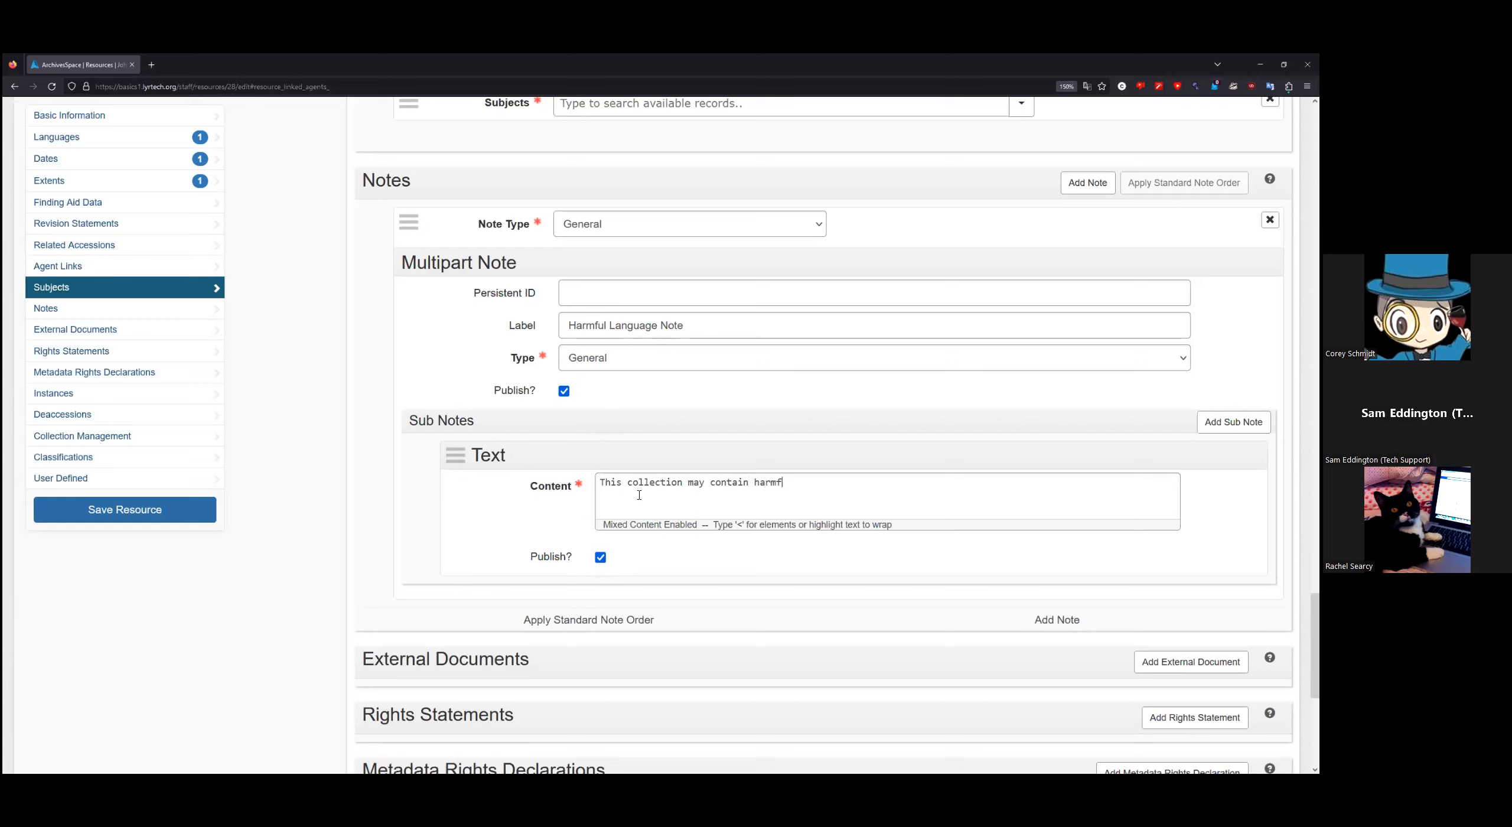
pyautogui.write('ul language.')
pyautogui.write('<')
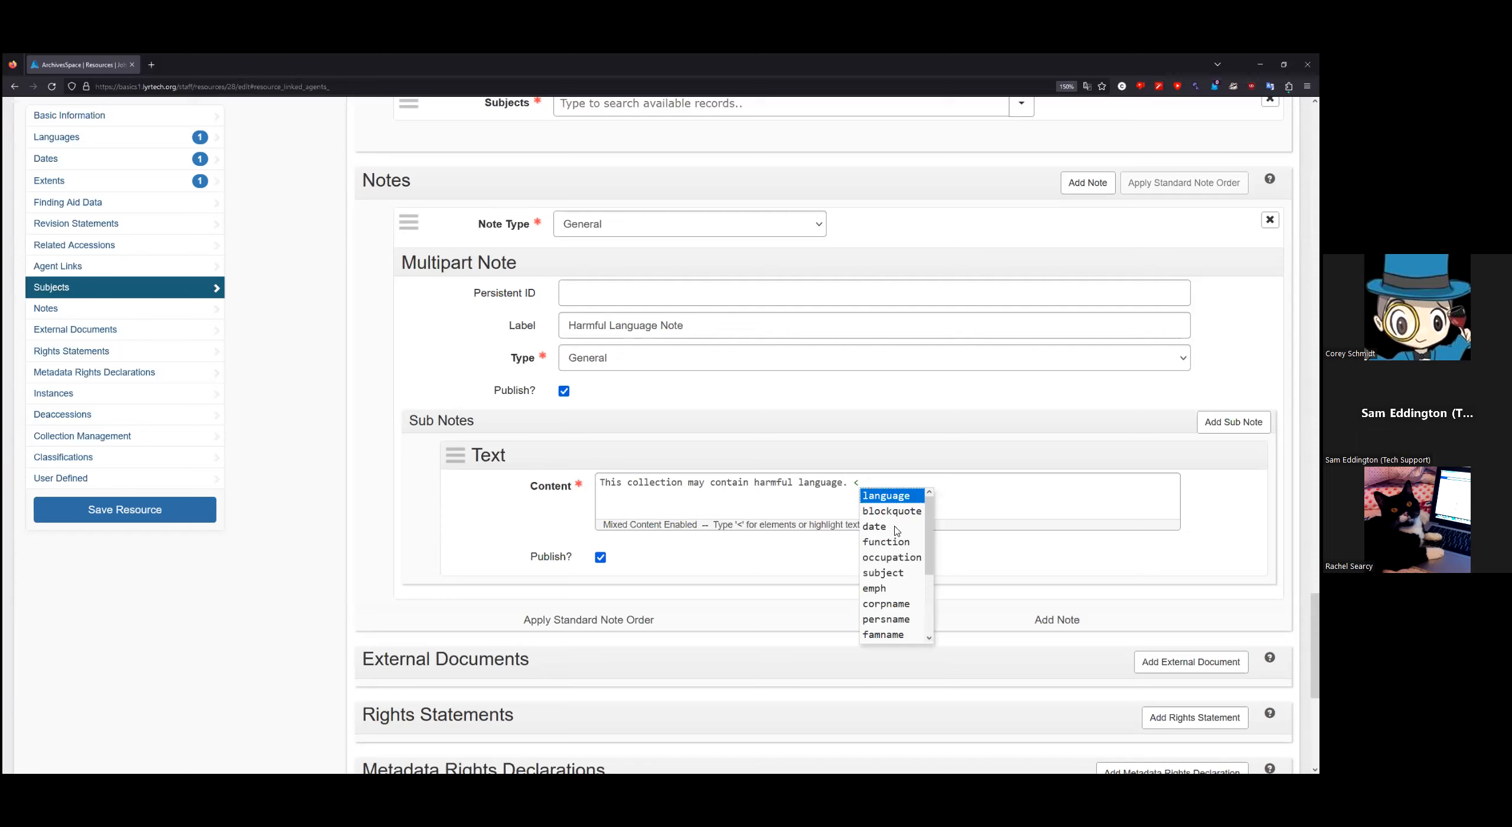
# Step: Delete the inserted <extref></extref> tags so the note text stays plain
pyautogui.moveTo(929, 536)
pyautogui.mouseDown()
pyautogui.moveTo(931, 596)
pyautogui.moveTo(933, 535)
pyautogui.mouseUp()
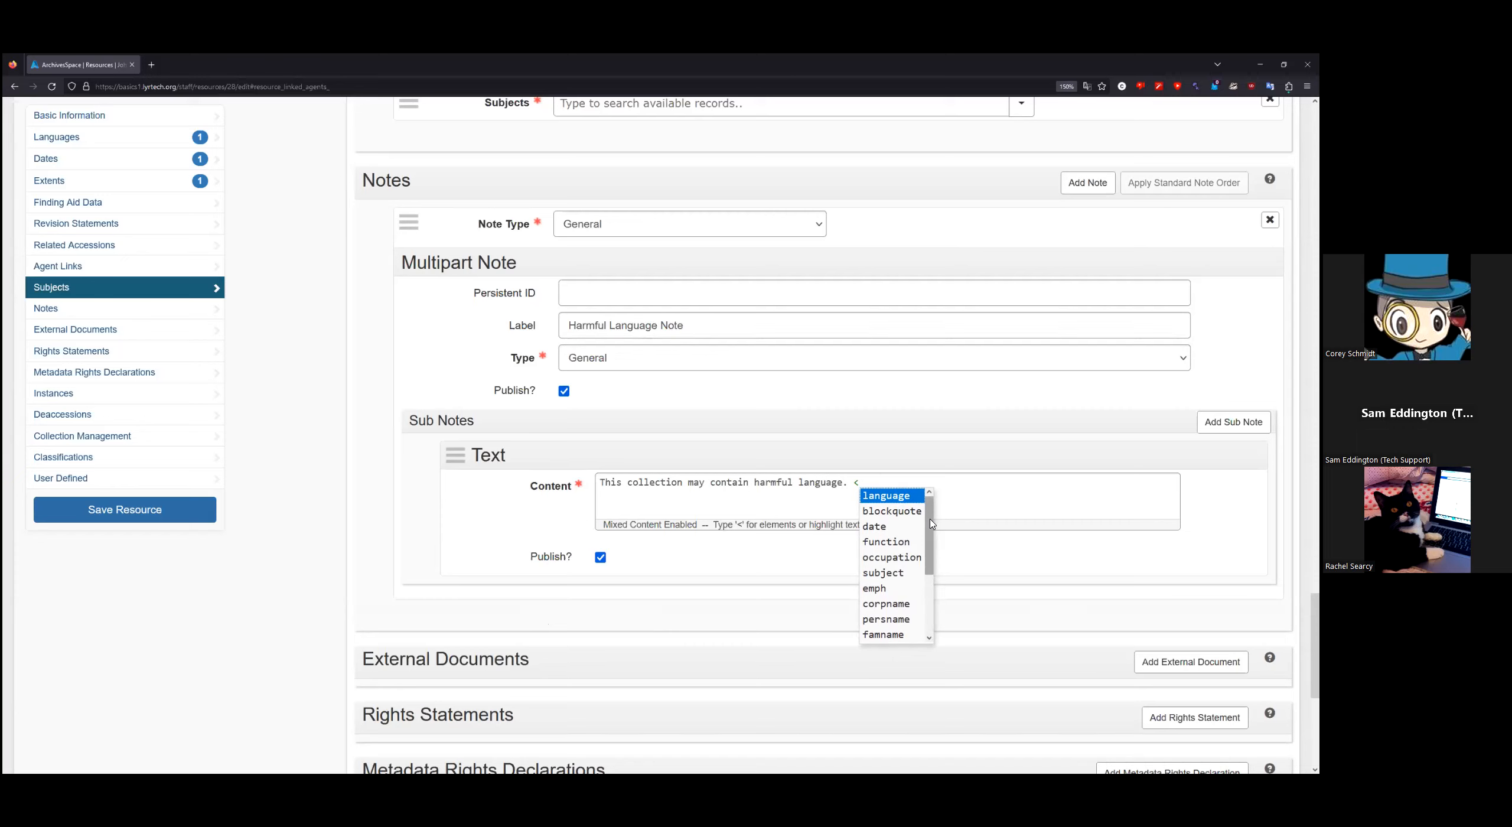
pyautogui.click(871, 482)
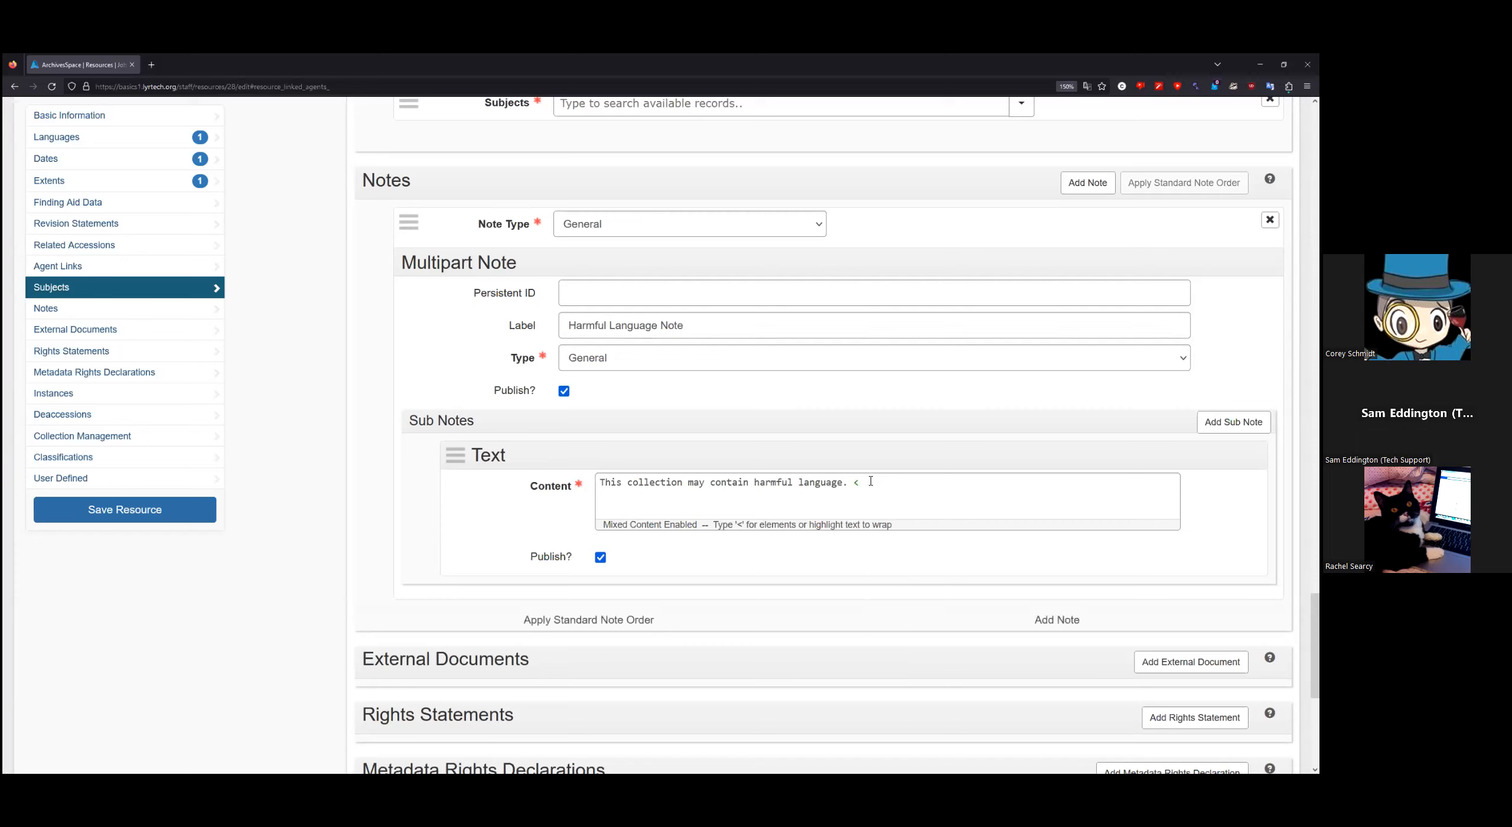
pyautogui.write('extref></extref>')
pyautogui.click(902, 481)
pyautogui.moveTo(953, 486); pyautogui.dragTo(857, 484)
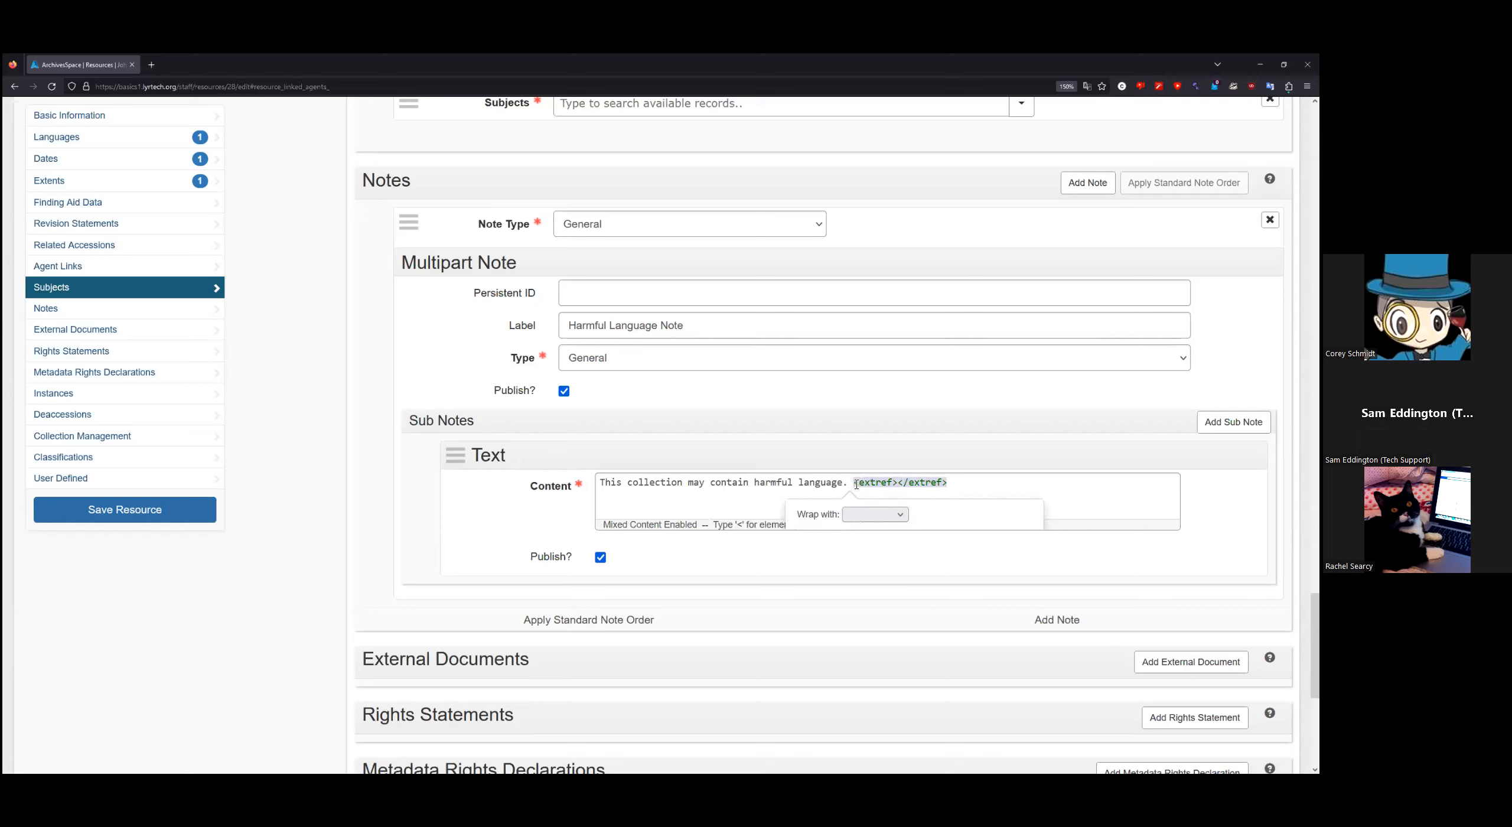
pyautogui.press('BackSpace')
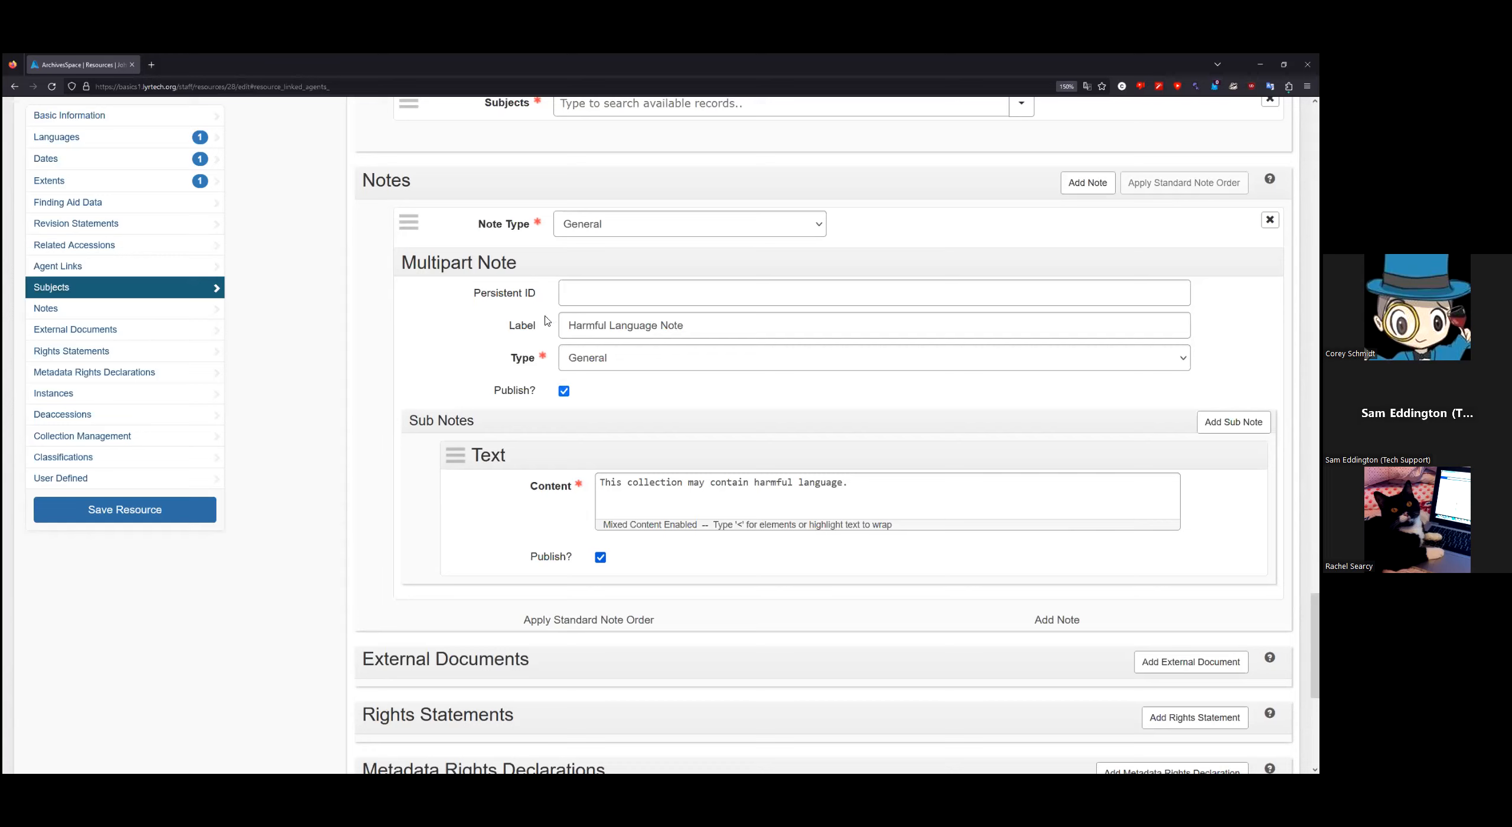
pyautogui.click(1095, 190)
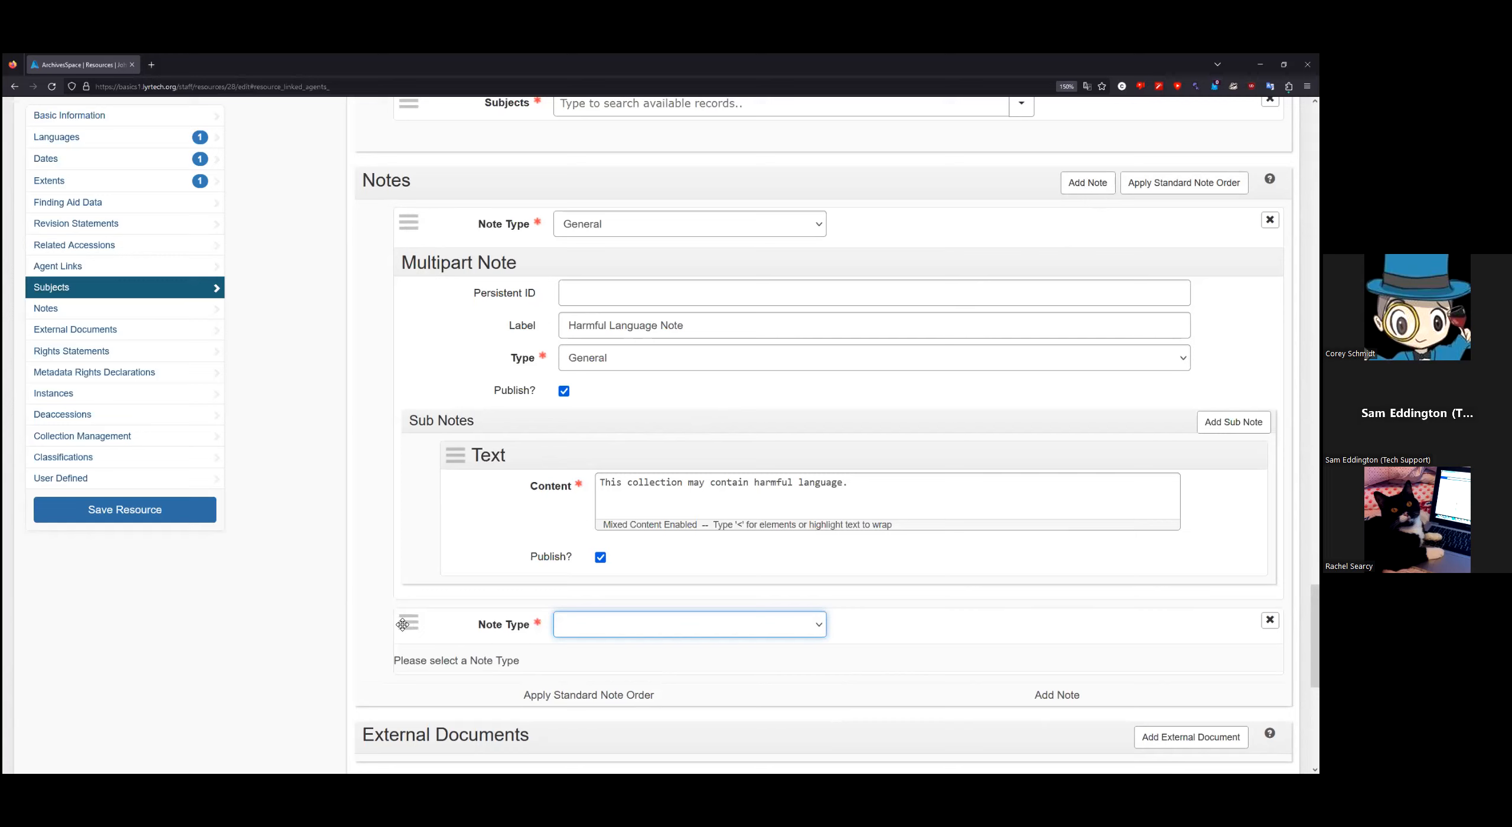
pyautogui.moveTo(407, 623); pyautogui.dragTo(412, 217)
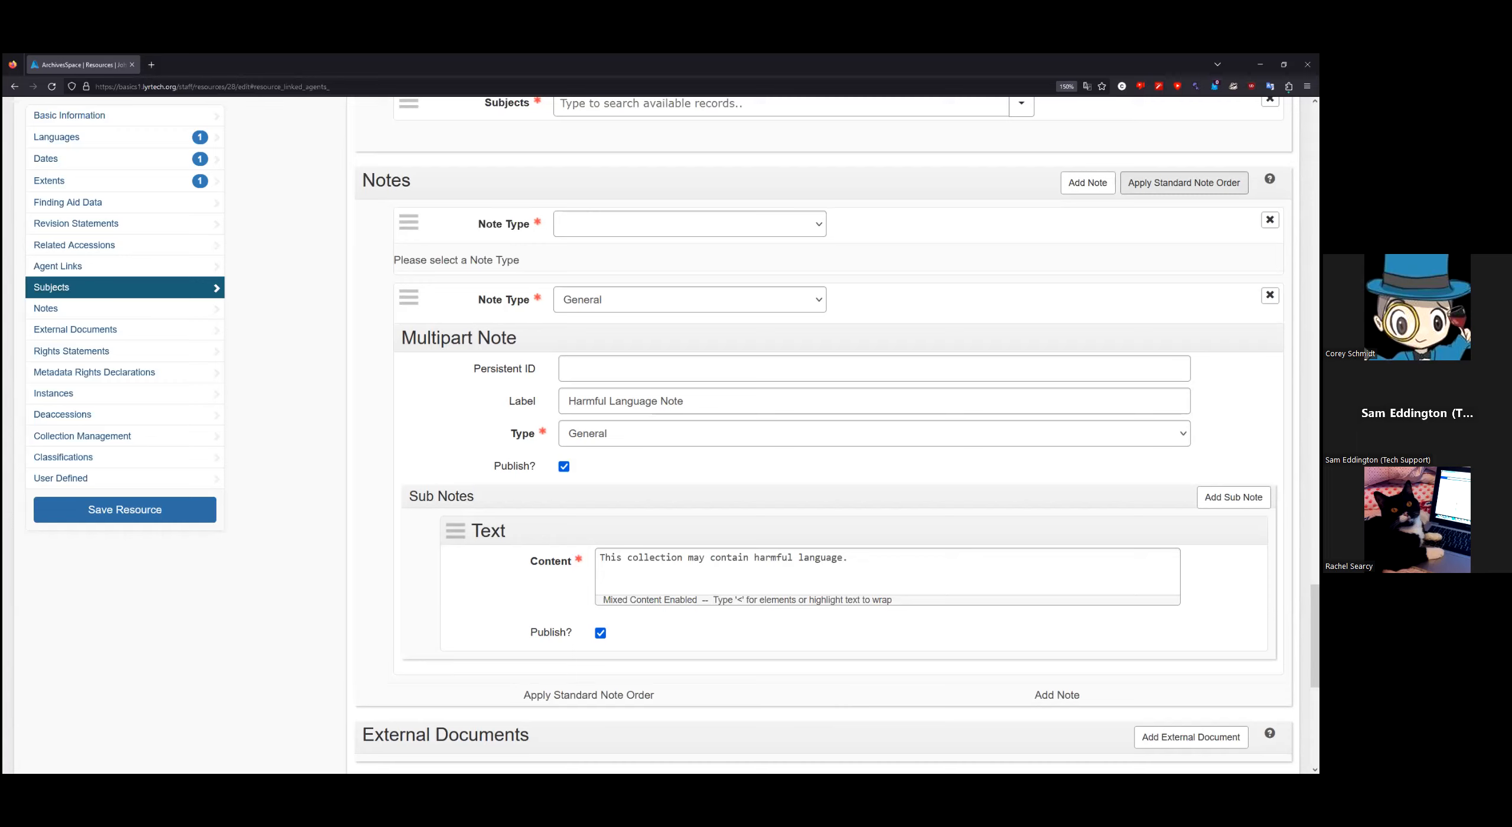
pyautogui.click(1270, 219)
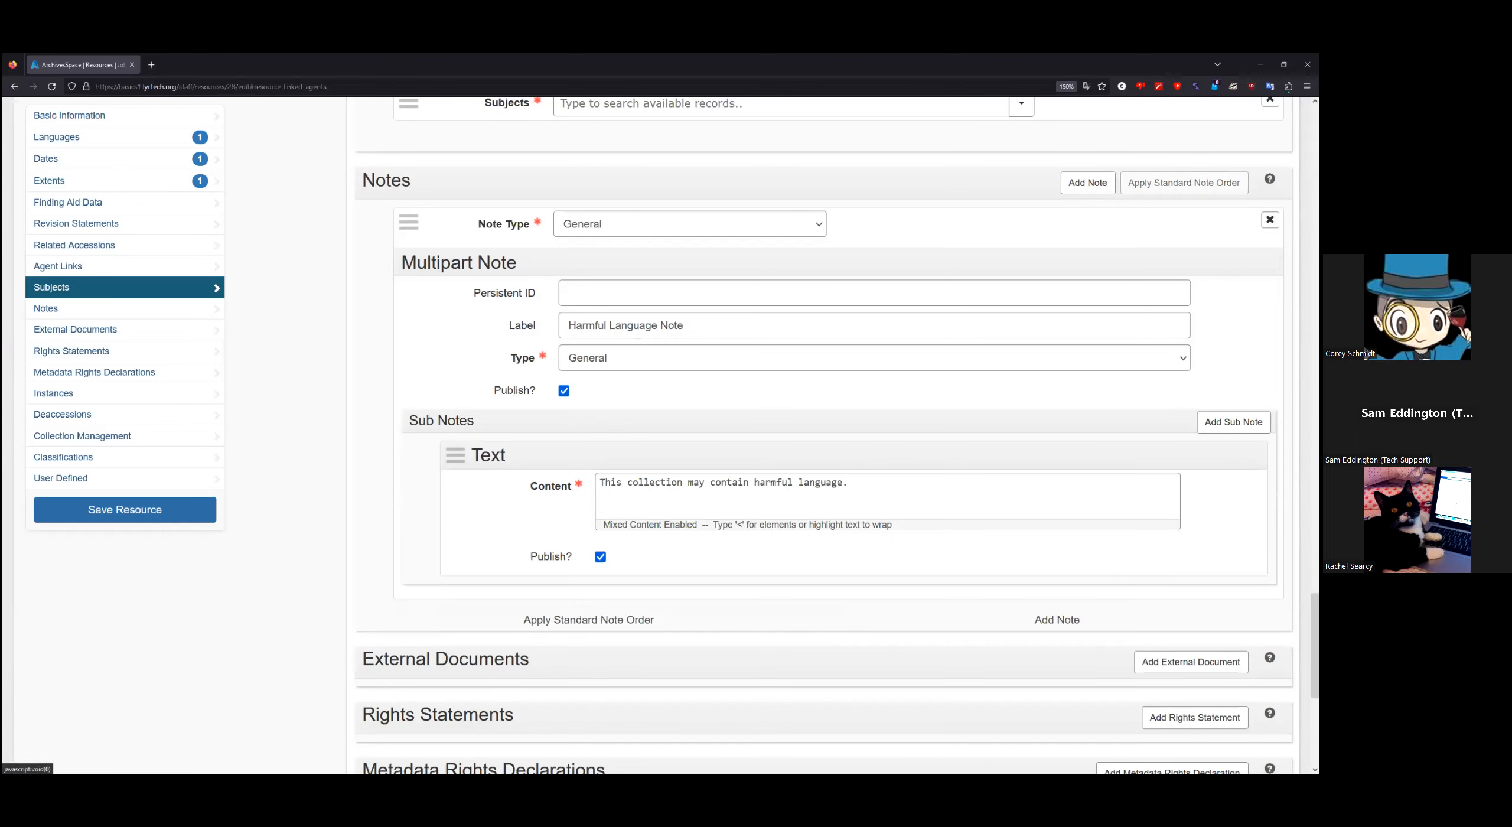
pyautogui.scroll(-3, 378, 343)
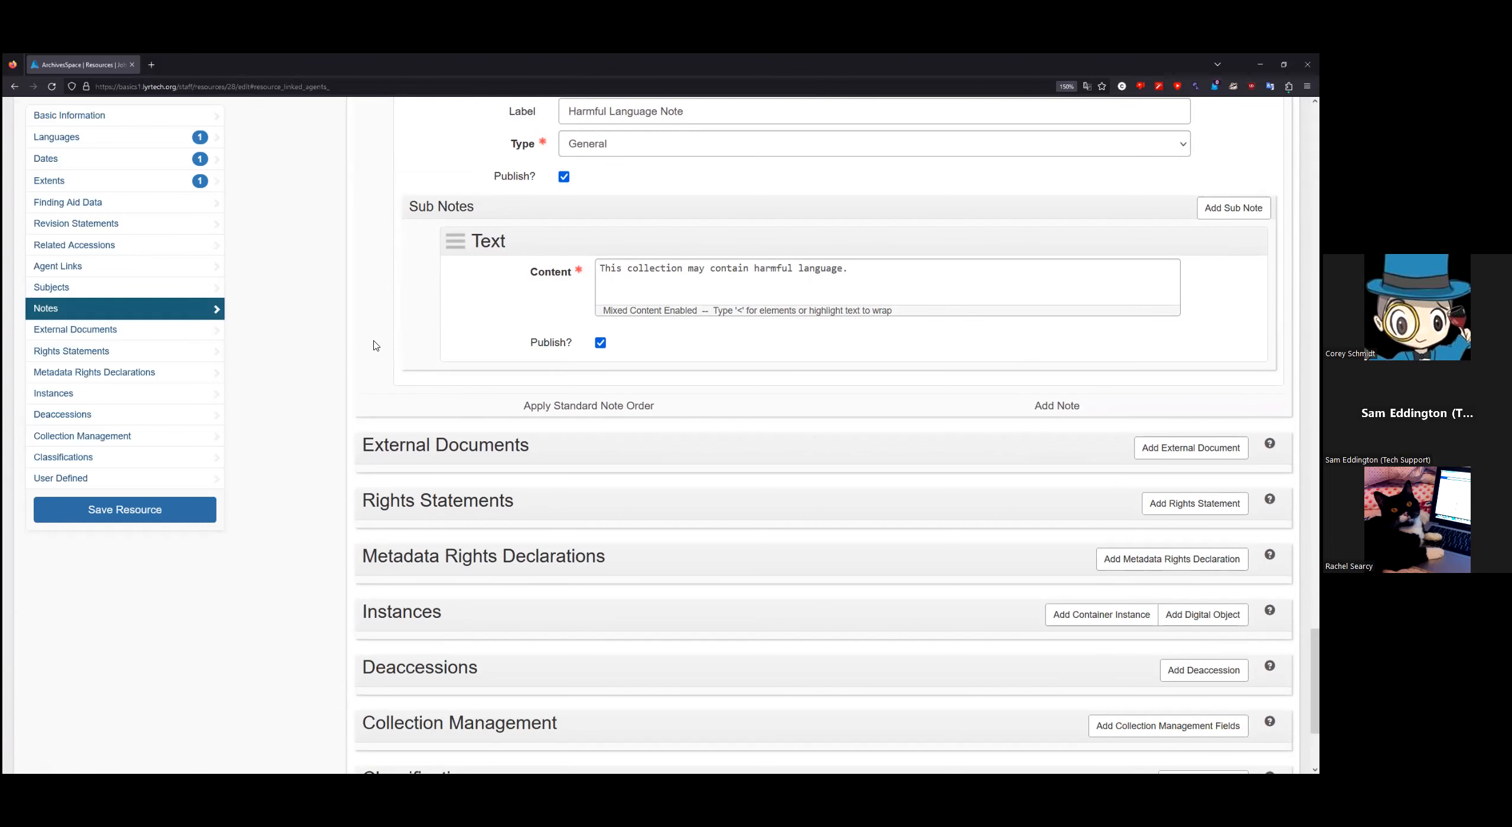
pyautogui.scroll(-3, 354, 342)
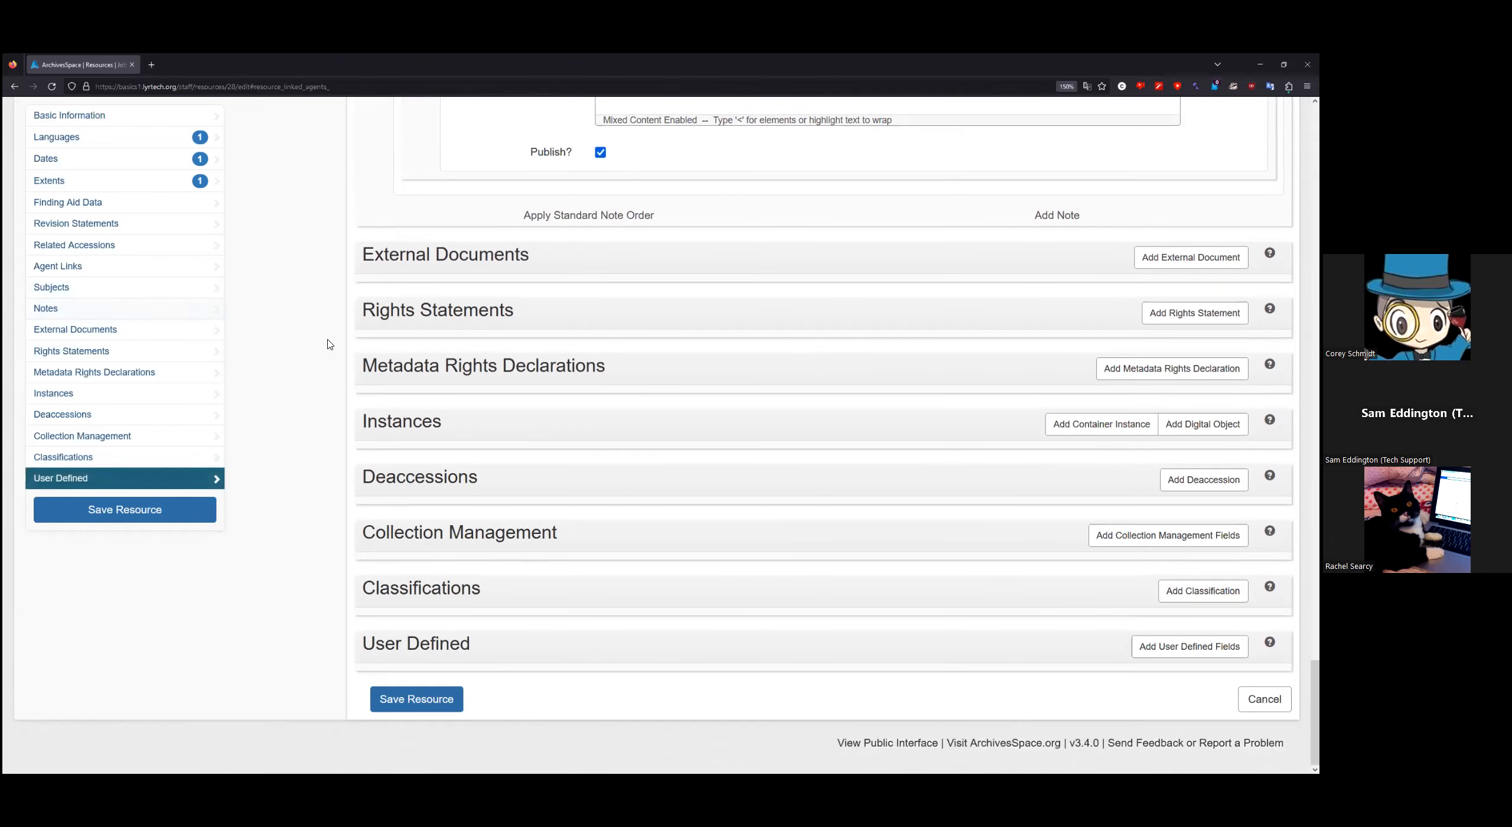
pyautogui.scroll(2, 338, 348)
pyautogui.scroll(-2, 337, 349)
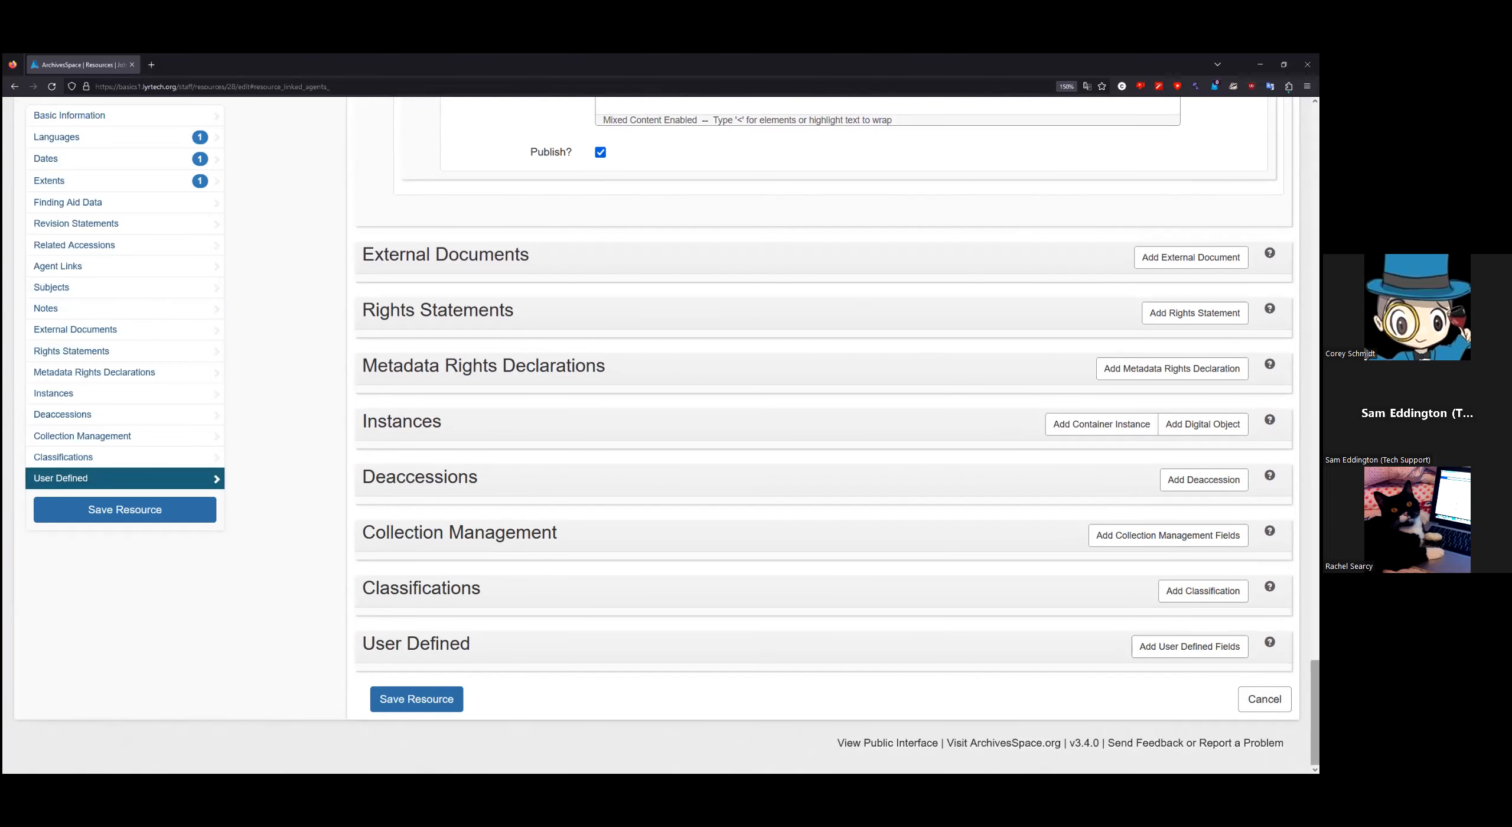
pyautogui.scroll(4, 1315, 709)
pyautogui.scroll(15, 821, 436)
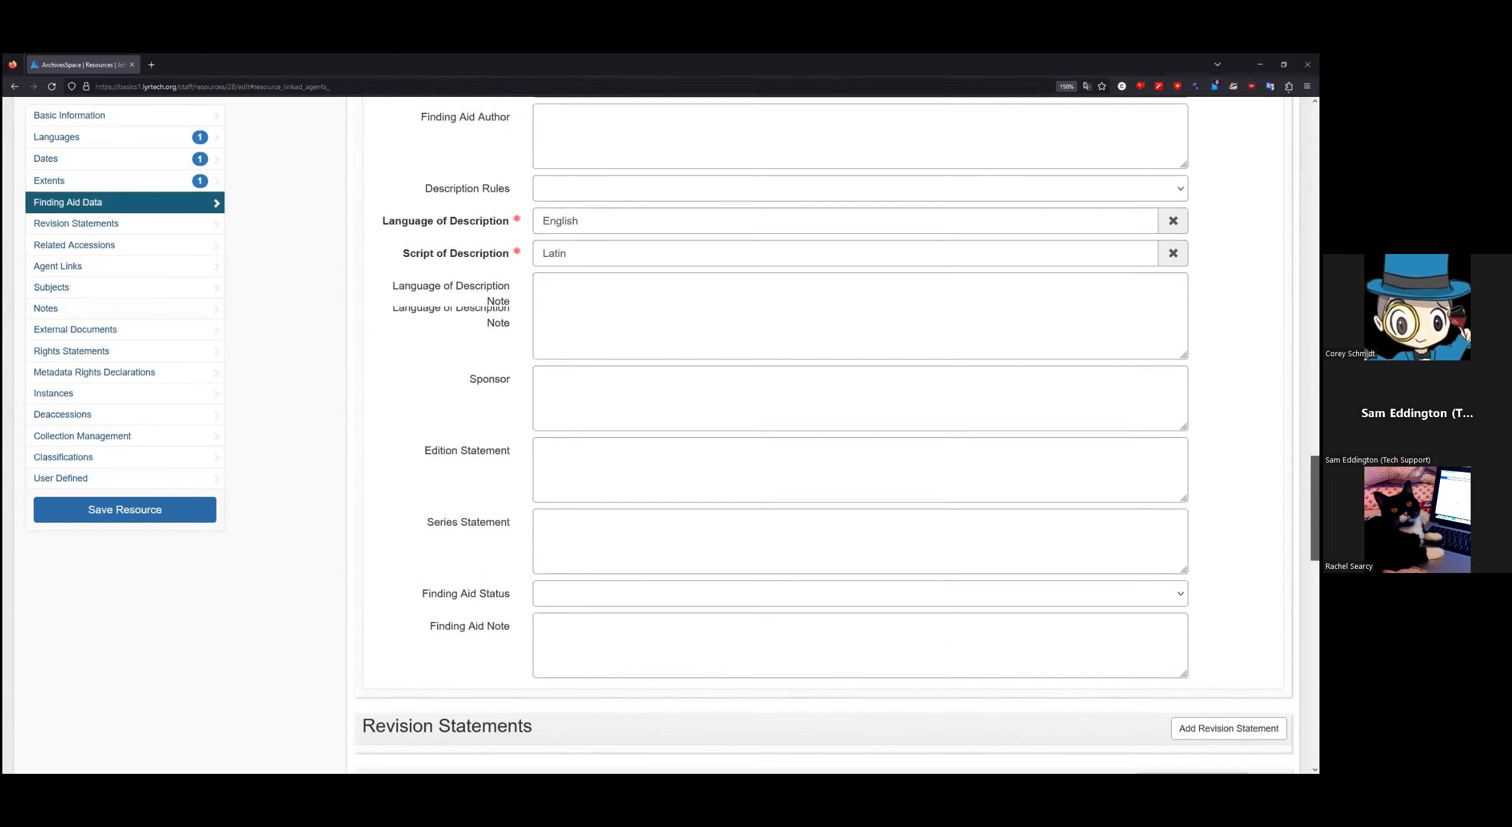
pyautogui.scroll(15, 821, 436)
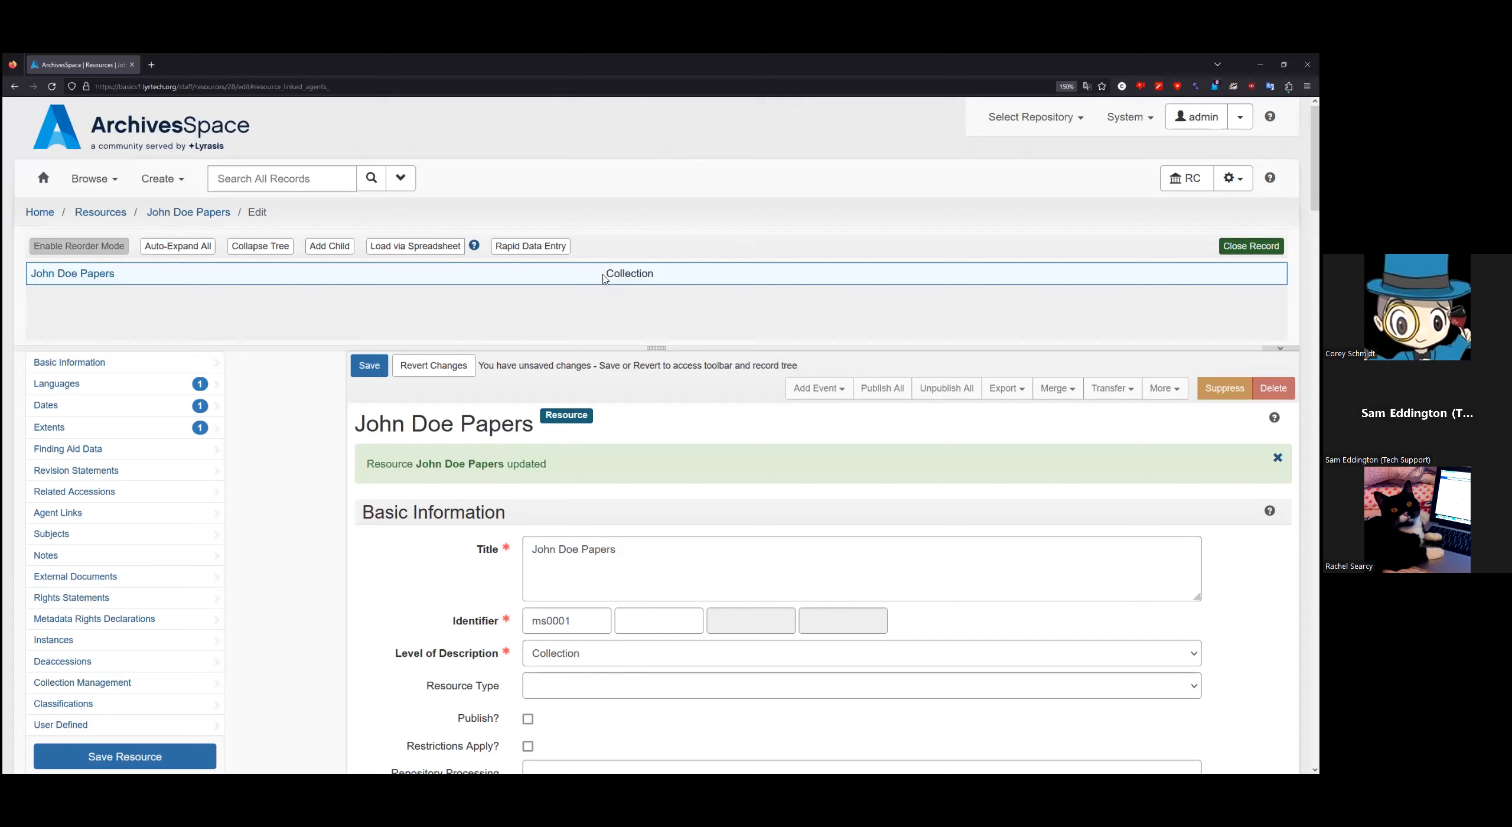
# Step: Save the John Doe Papers (ms0001) resource with its new Harmful Language Note
pyautogui.click(369, 368)
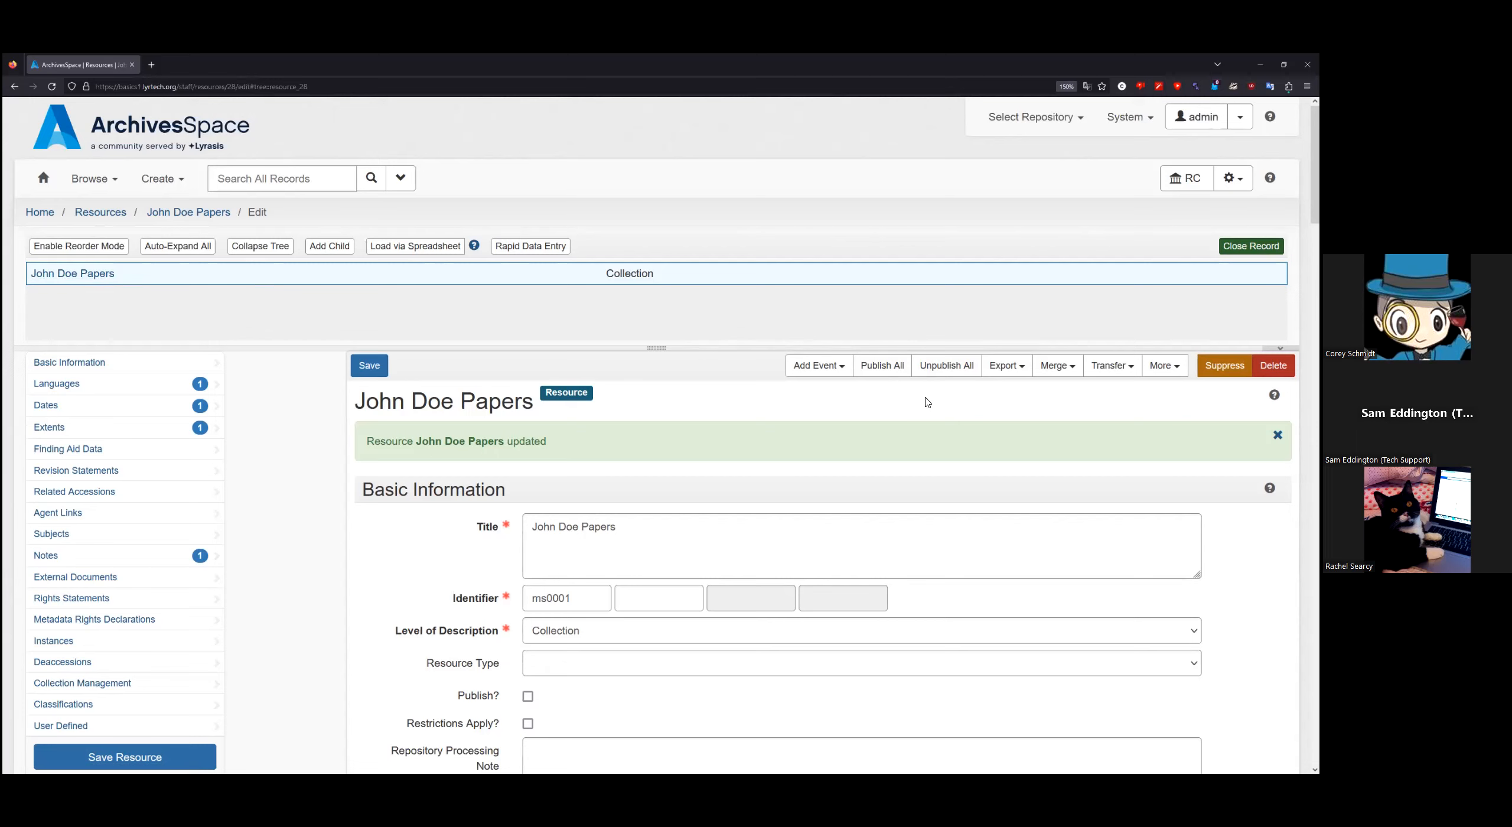
pyautogui.click(1018, 371)
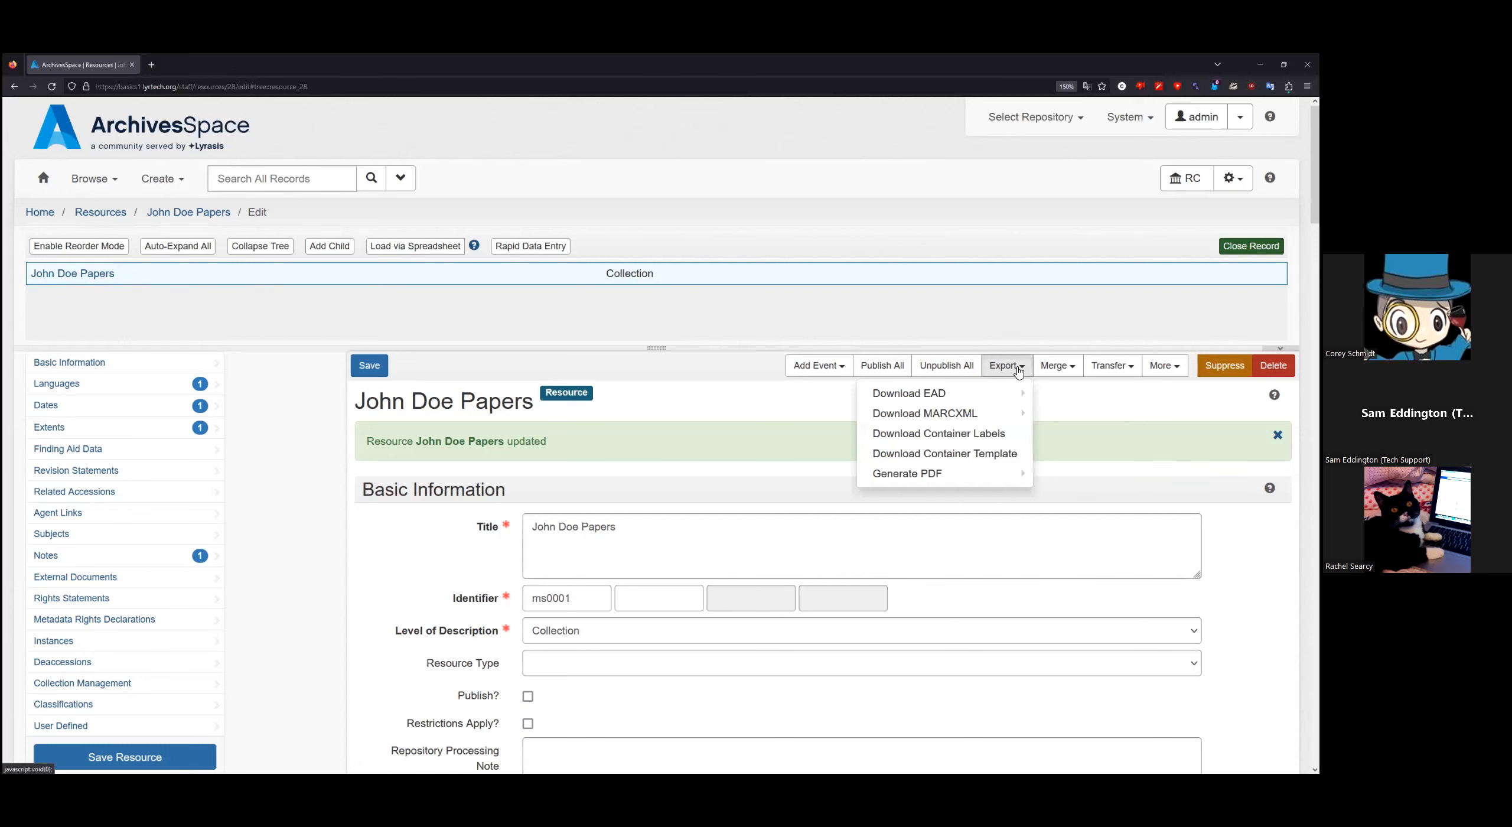
pyautogui.moveTo(978, 396)
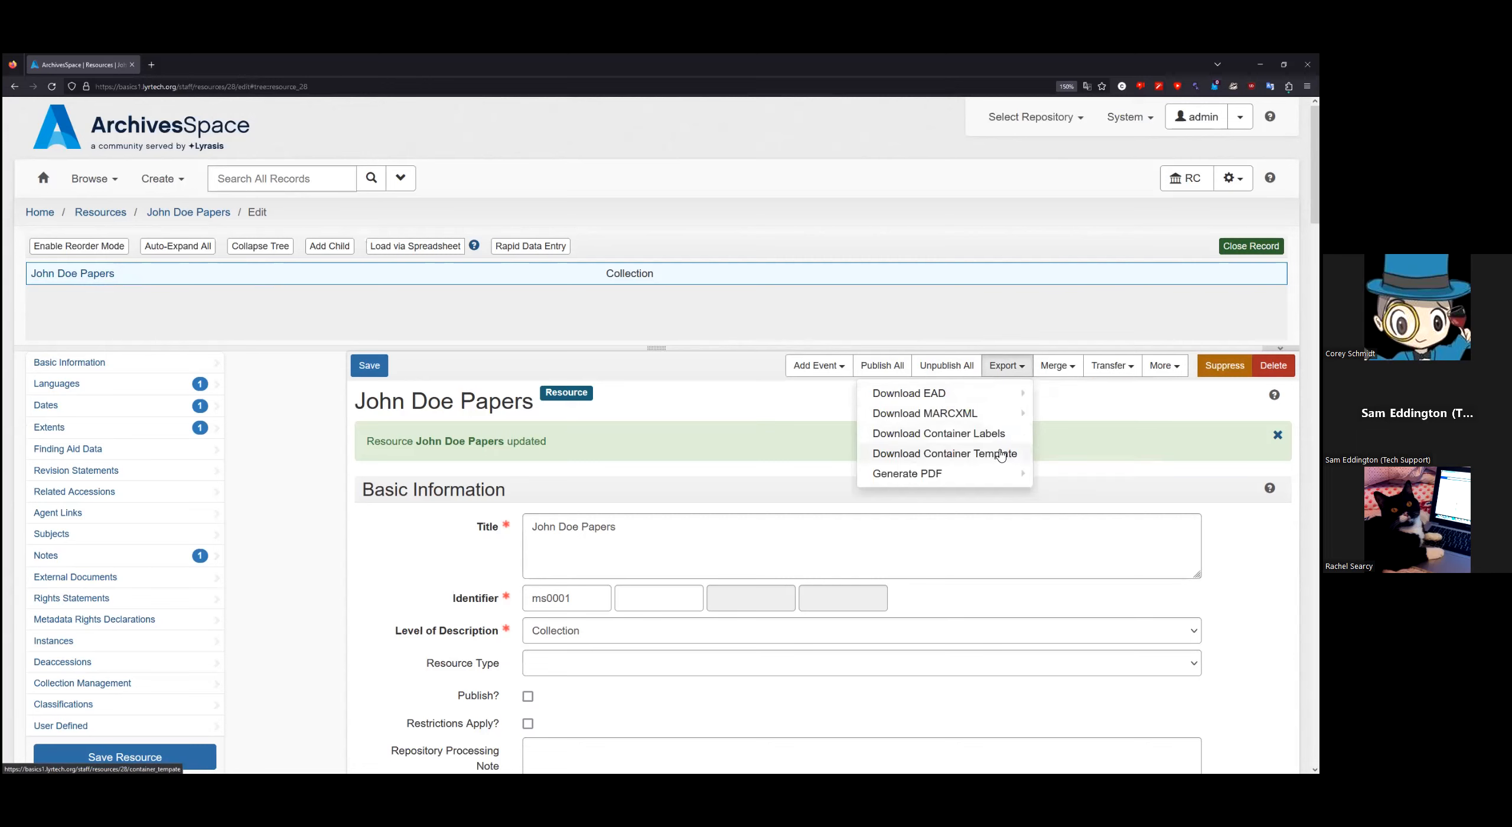
pyautogui.moveTo(960, 477)
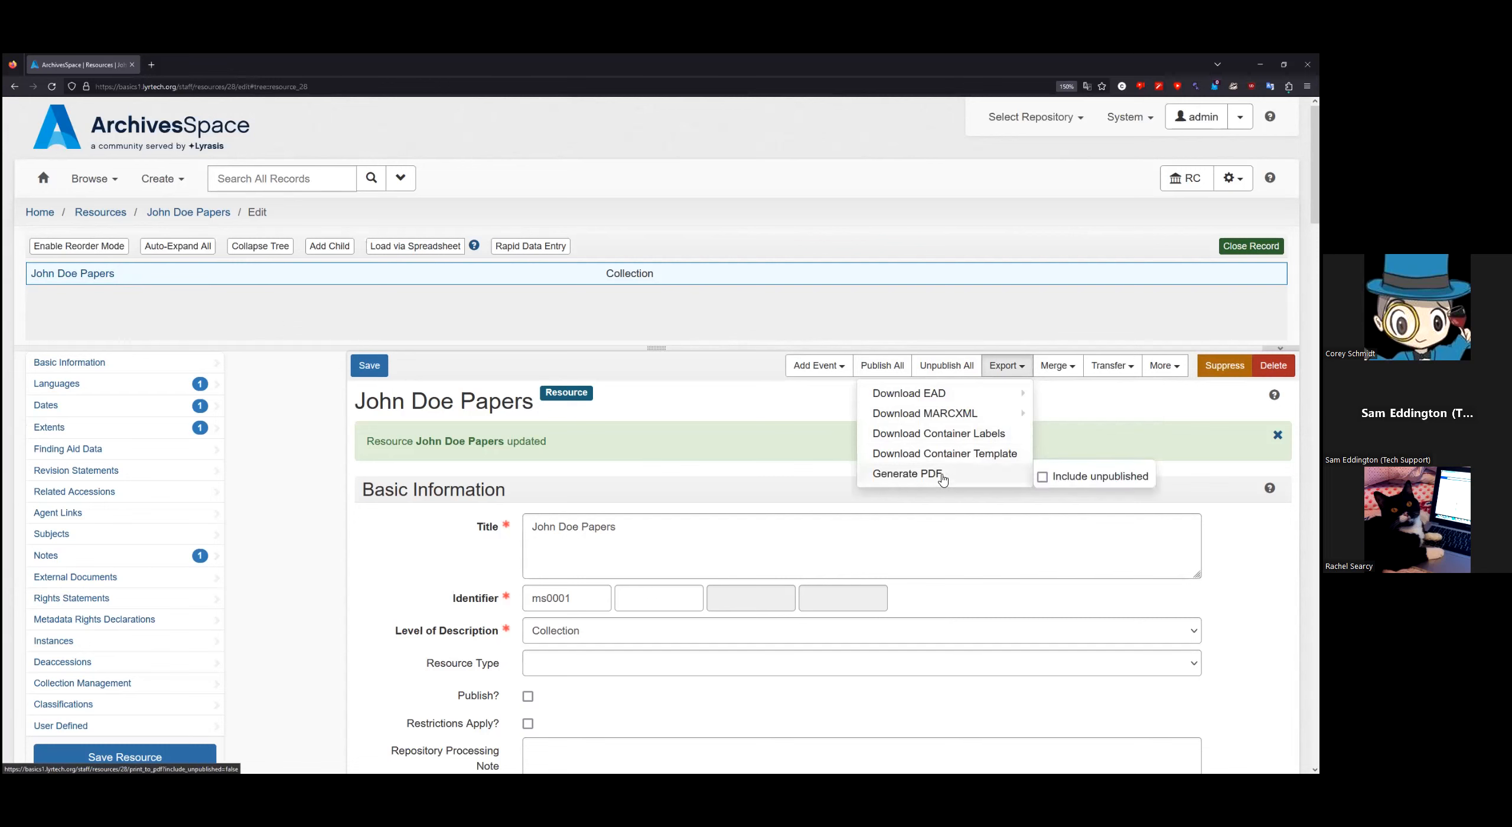
pyautogui.click(1069, 405)
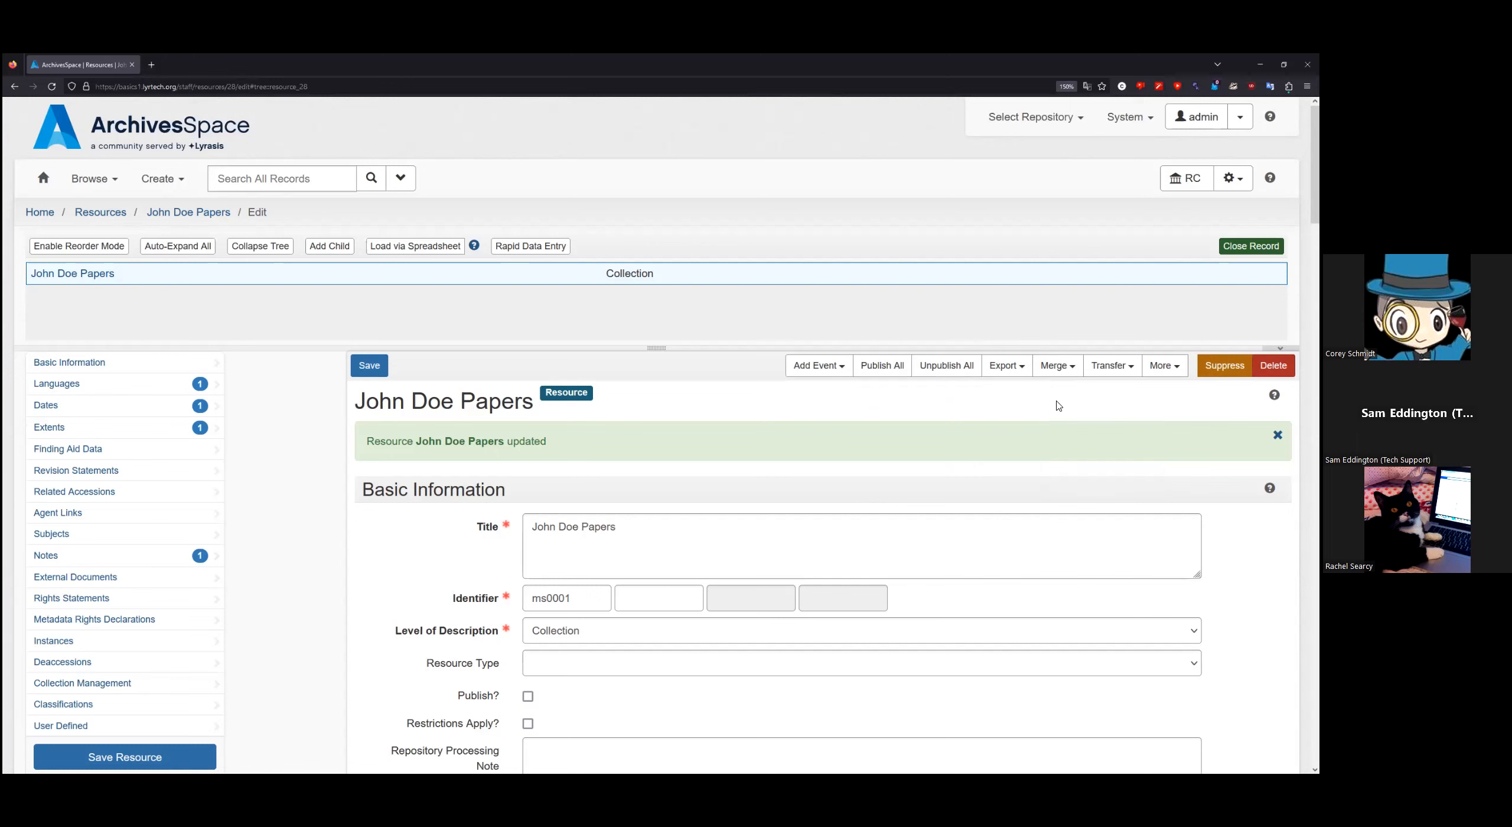
pyautogui.click(1058, 369)
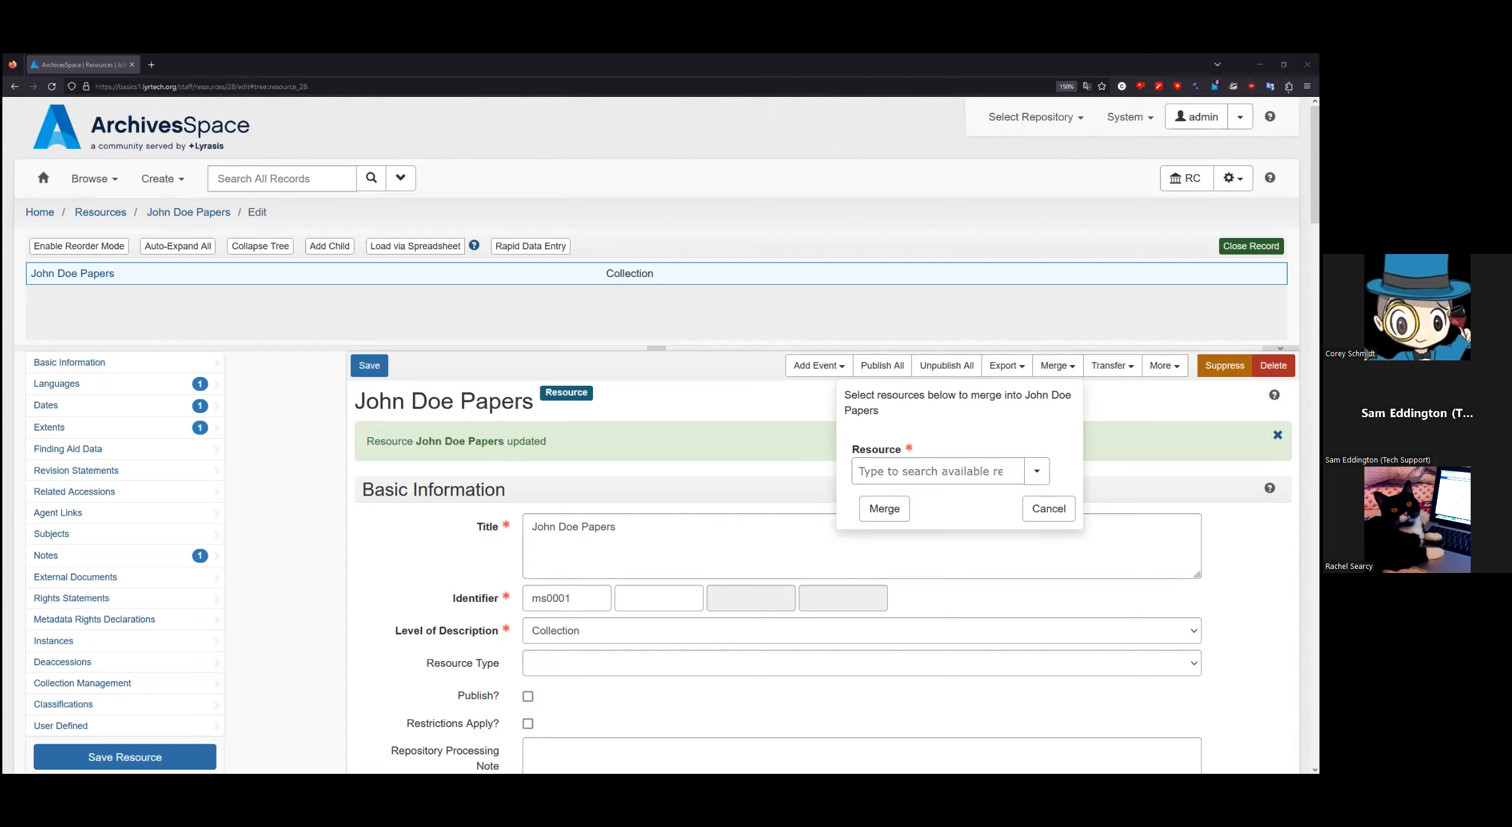
pyautogui.click(1049, 511)
pyautogui.click(1124, 373)
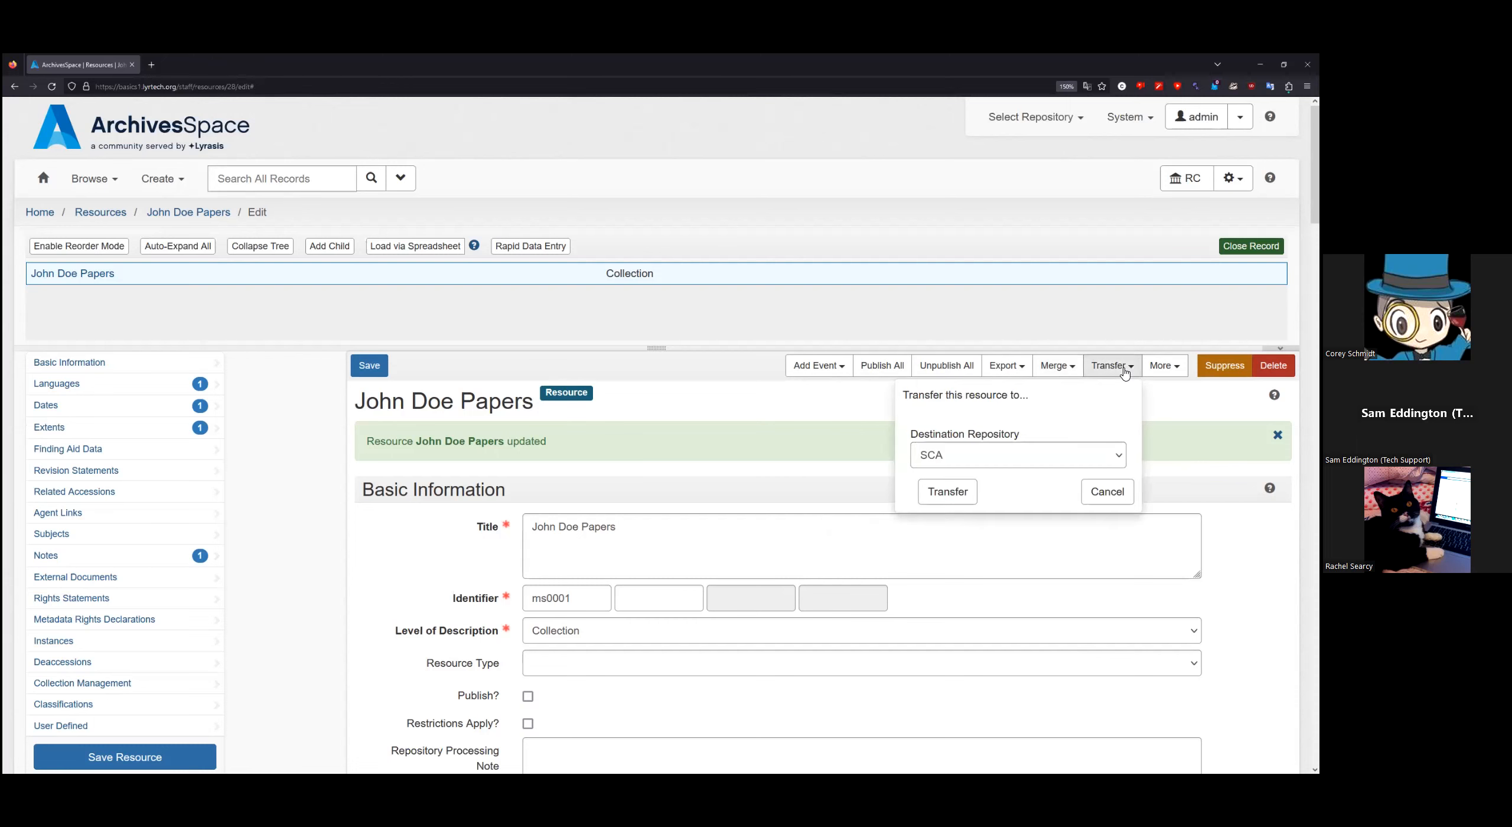
pyautogui.click(1125, 373)
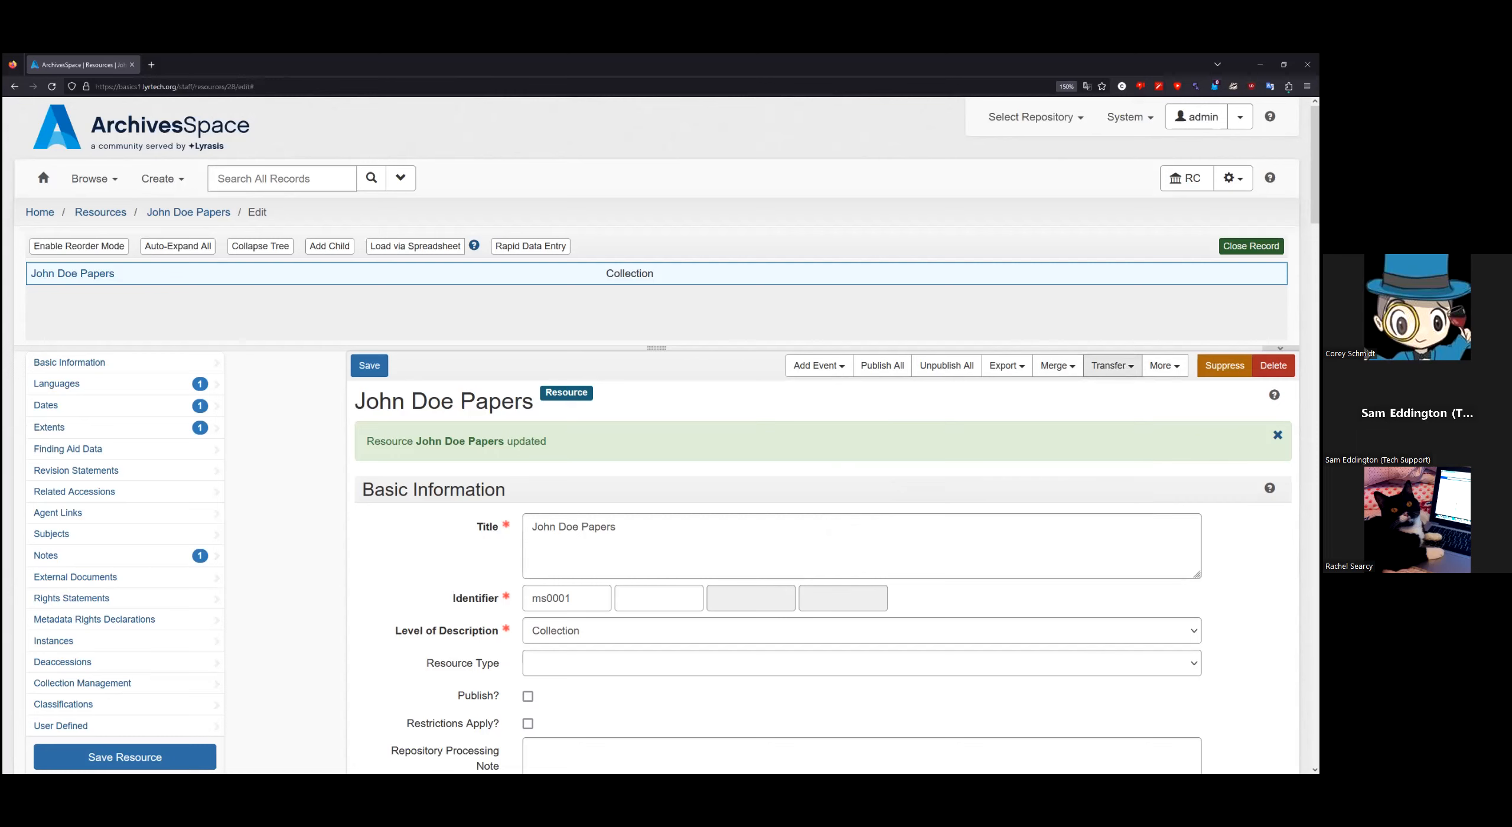
pyautogui.click(1165, 365)
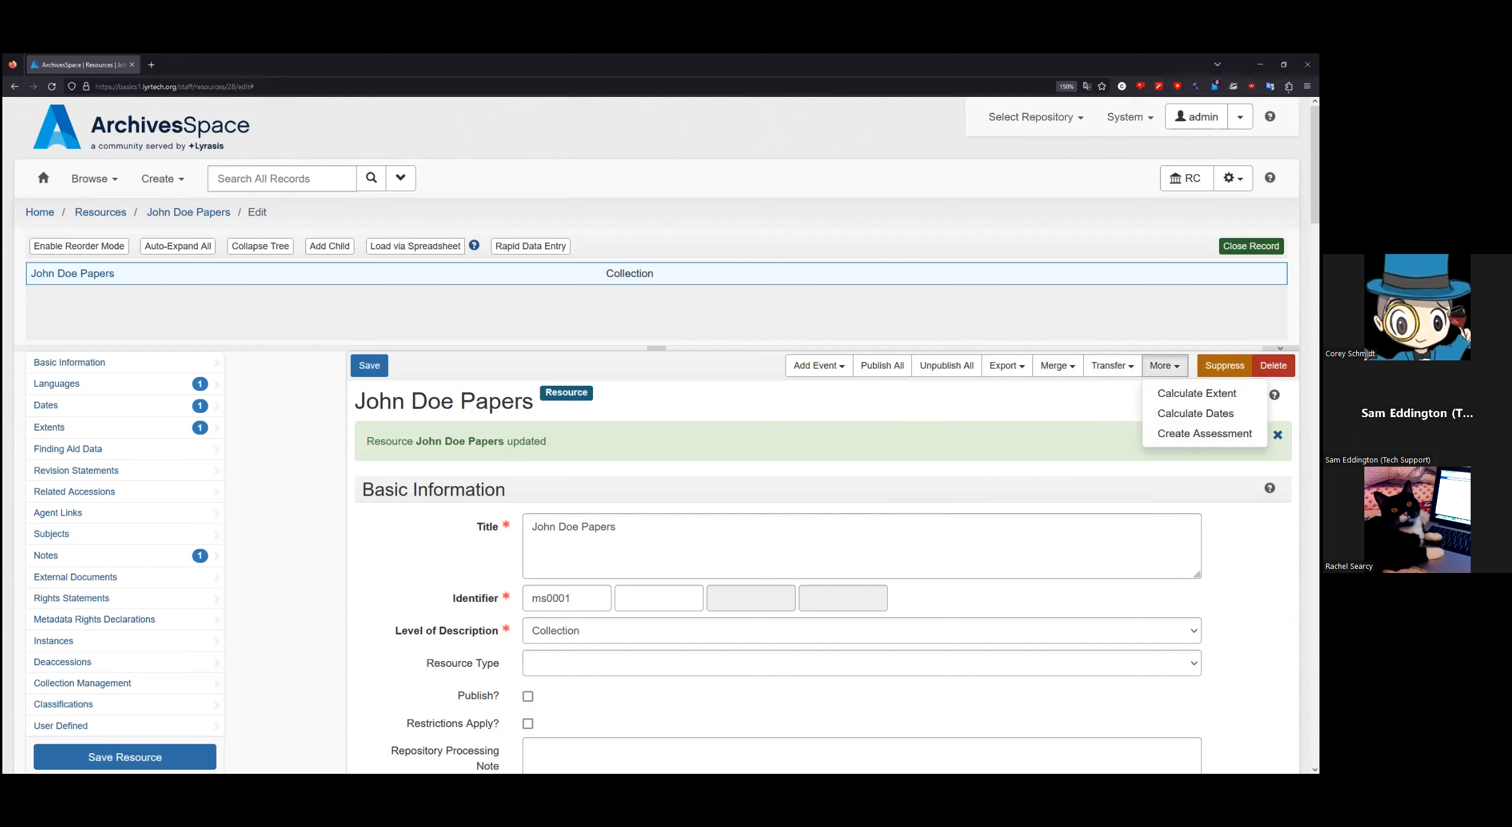
pyautogui.click(1164, 365)
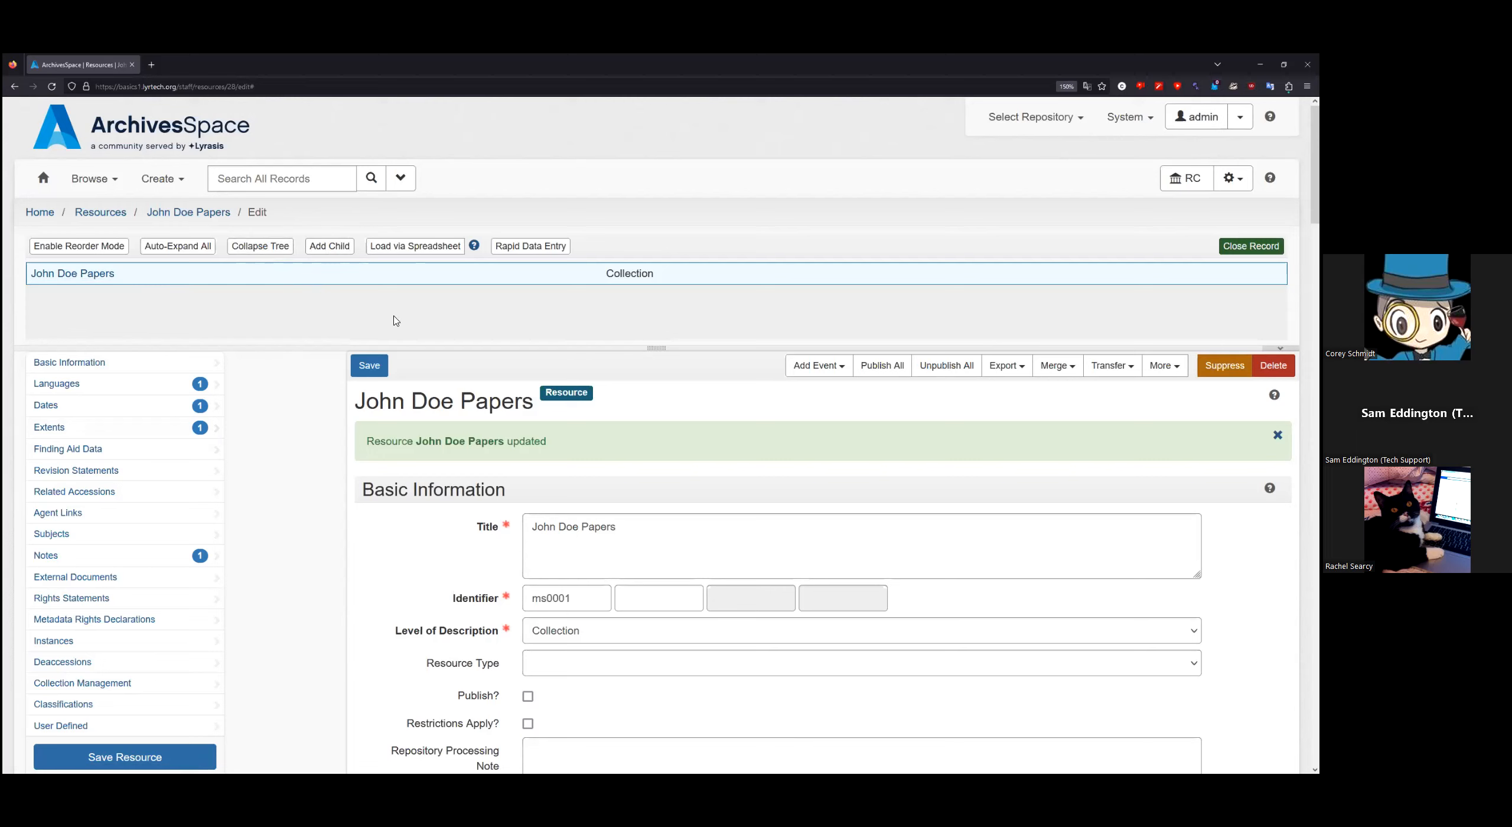
# Step: Add a blank child archival object under John Doe Papers and start in its Title field
pyautogui.click(348, 244)
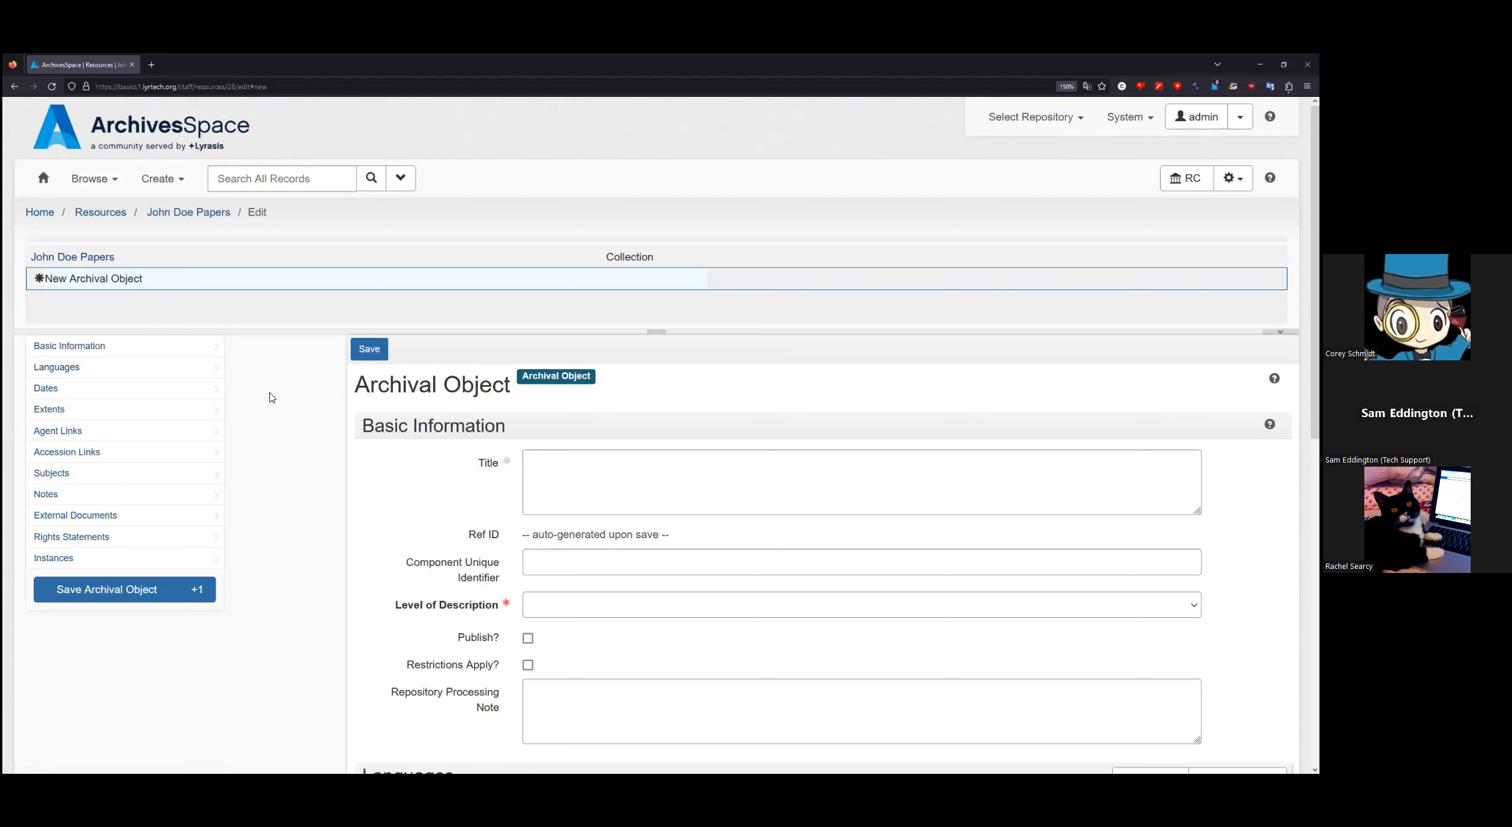
pyautogui.click(540, 467)
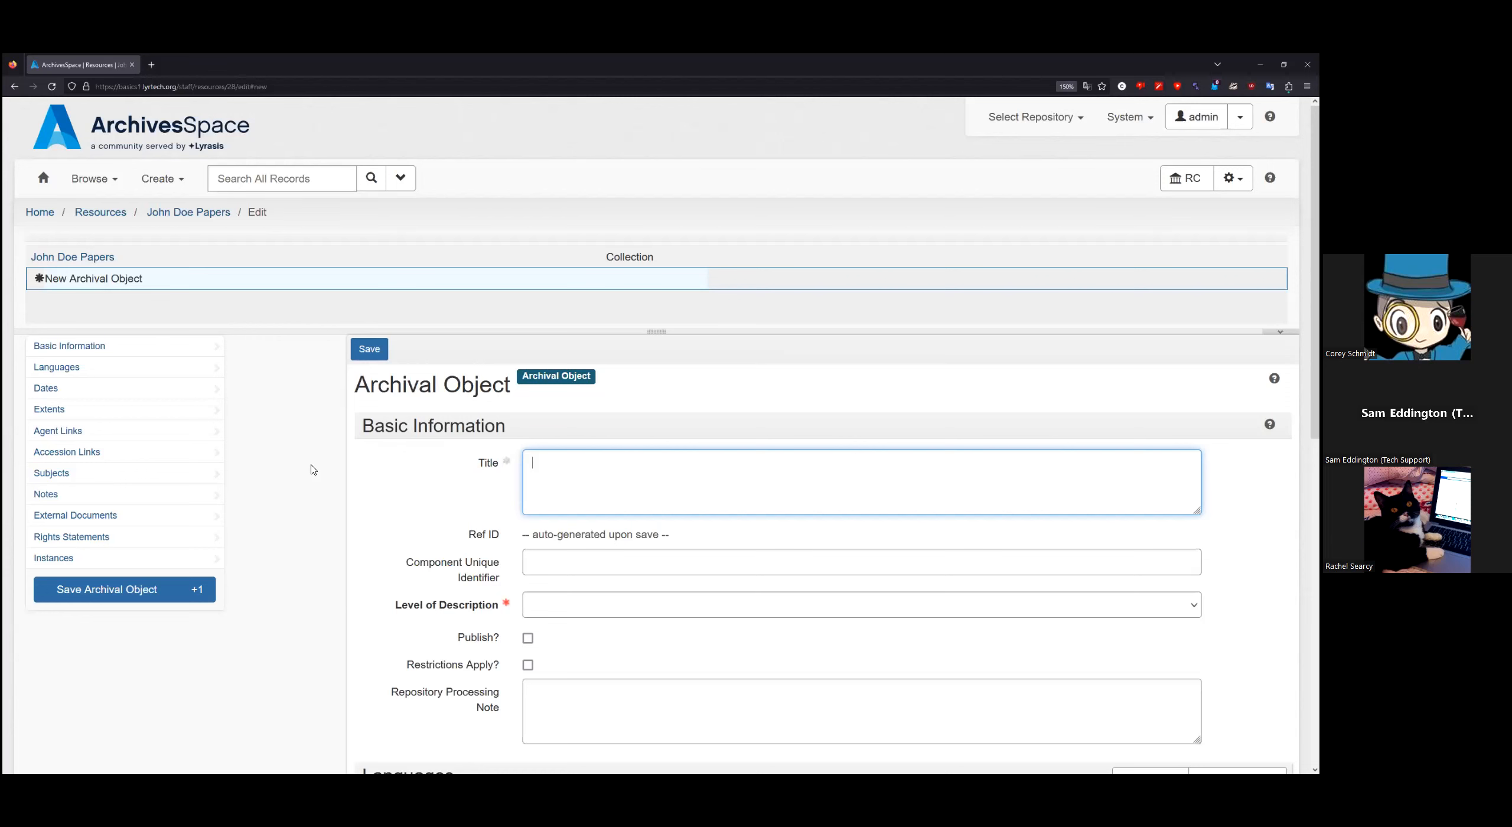
pyautogui.scroll(-2, 313, 469)
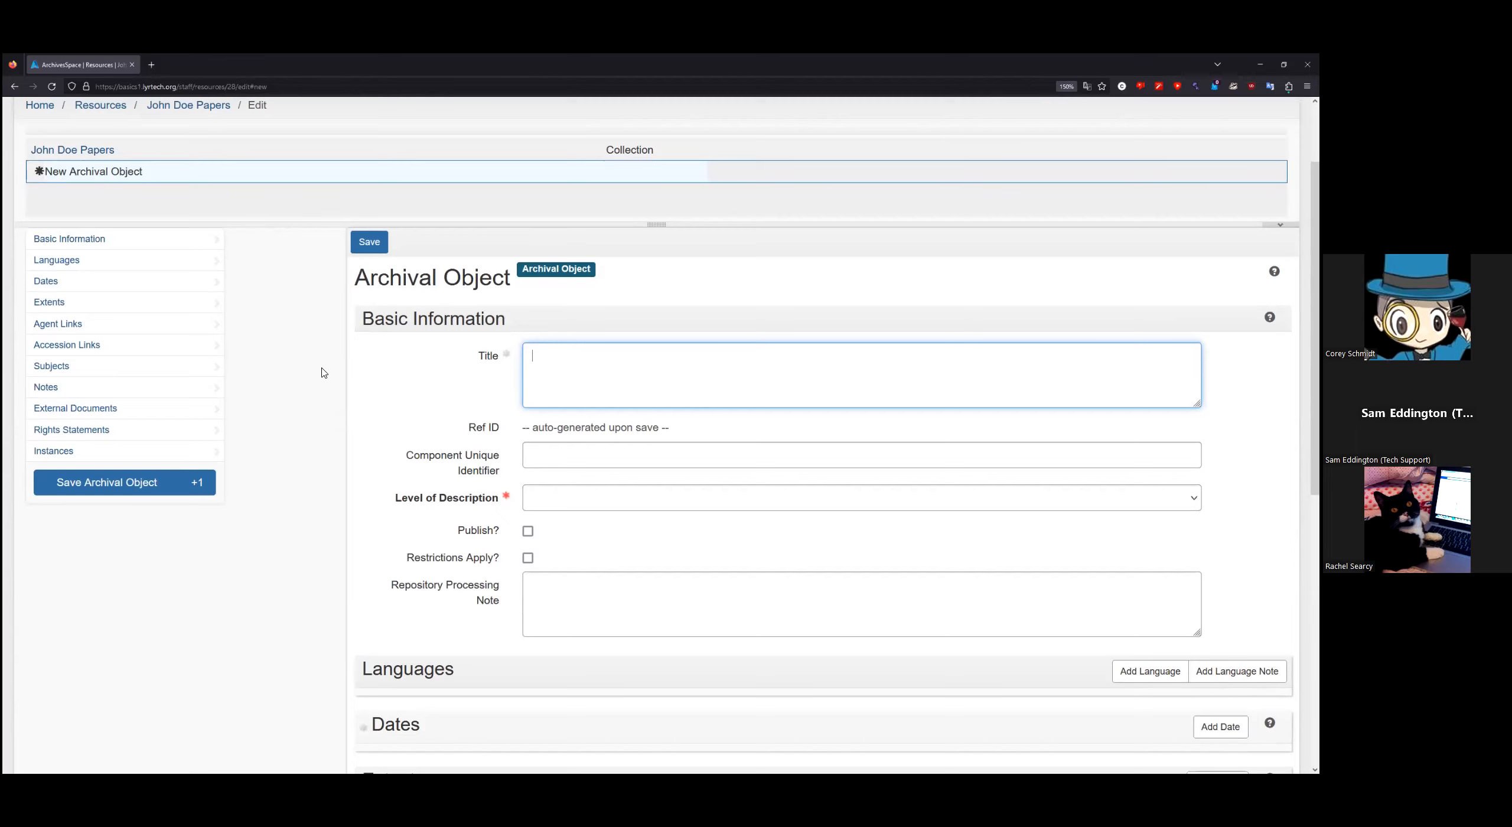
pyautogui.scroll(-2, 315, 437)
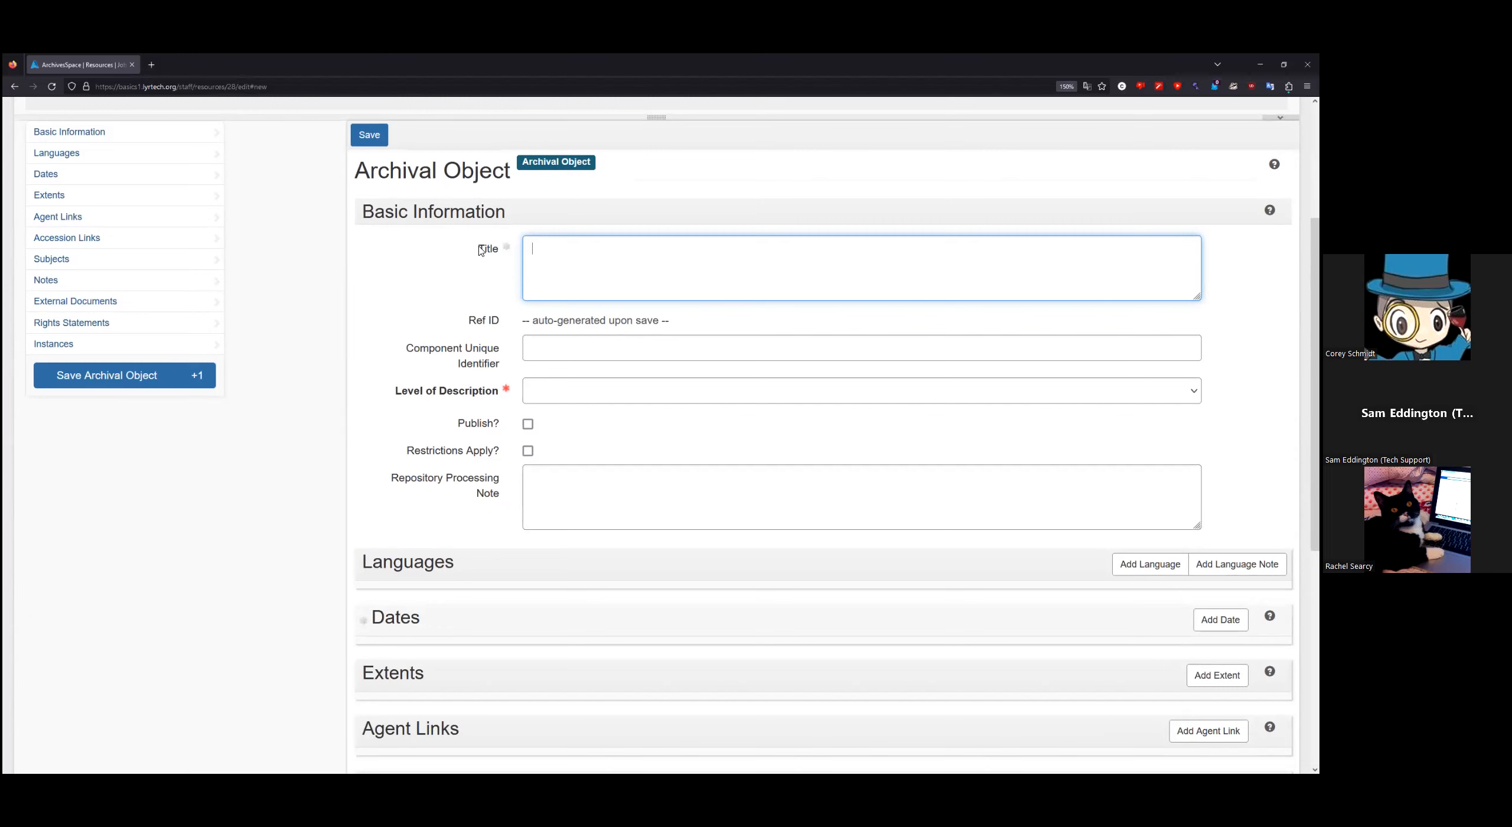
pyautogui.scroll(-2, 302, 566)
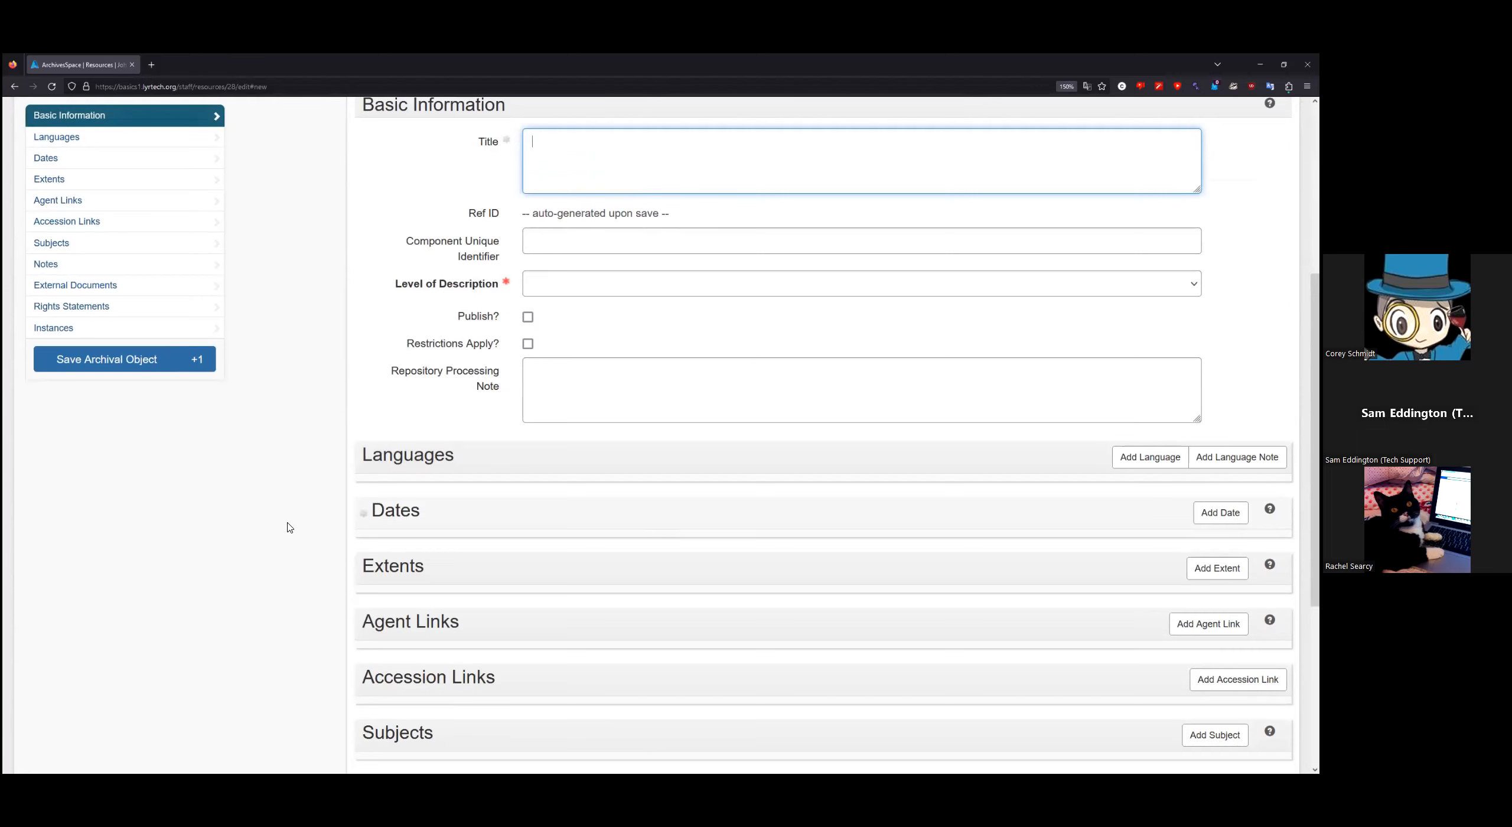
pyautogui.scroll(2, 311, 503)
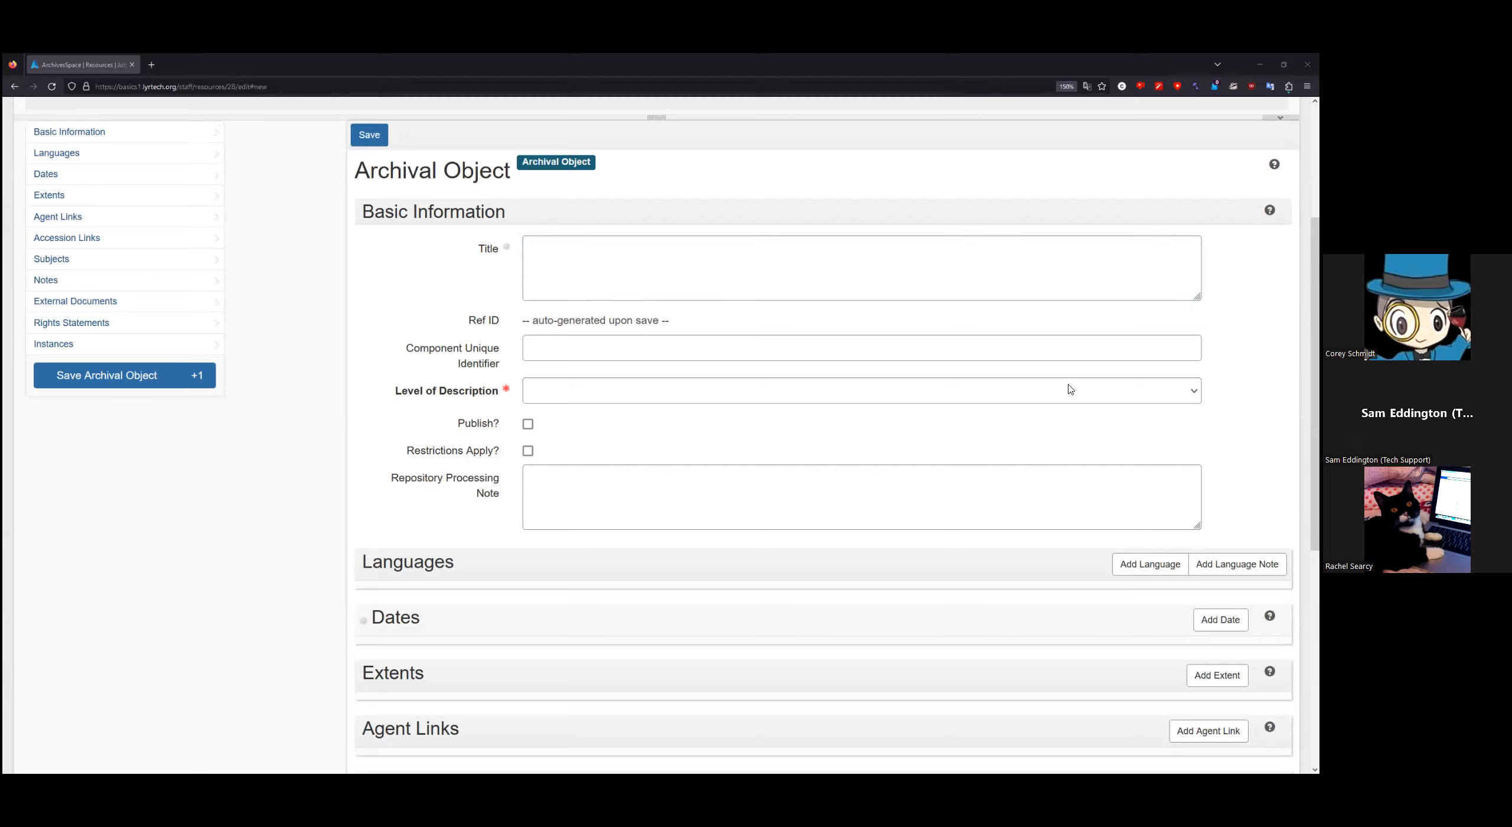
# Step: Title the new record 'Letters', set its level of description to Series, and check Publish
pyautogui.click(832, 283)
pyautogui.write('Letters')
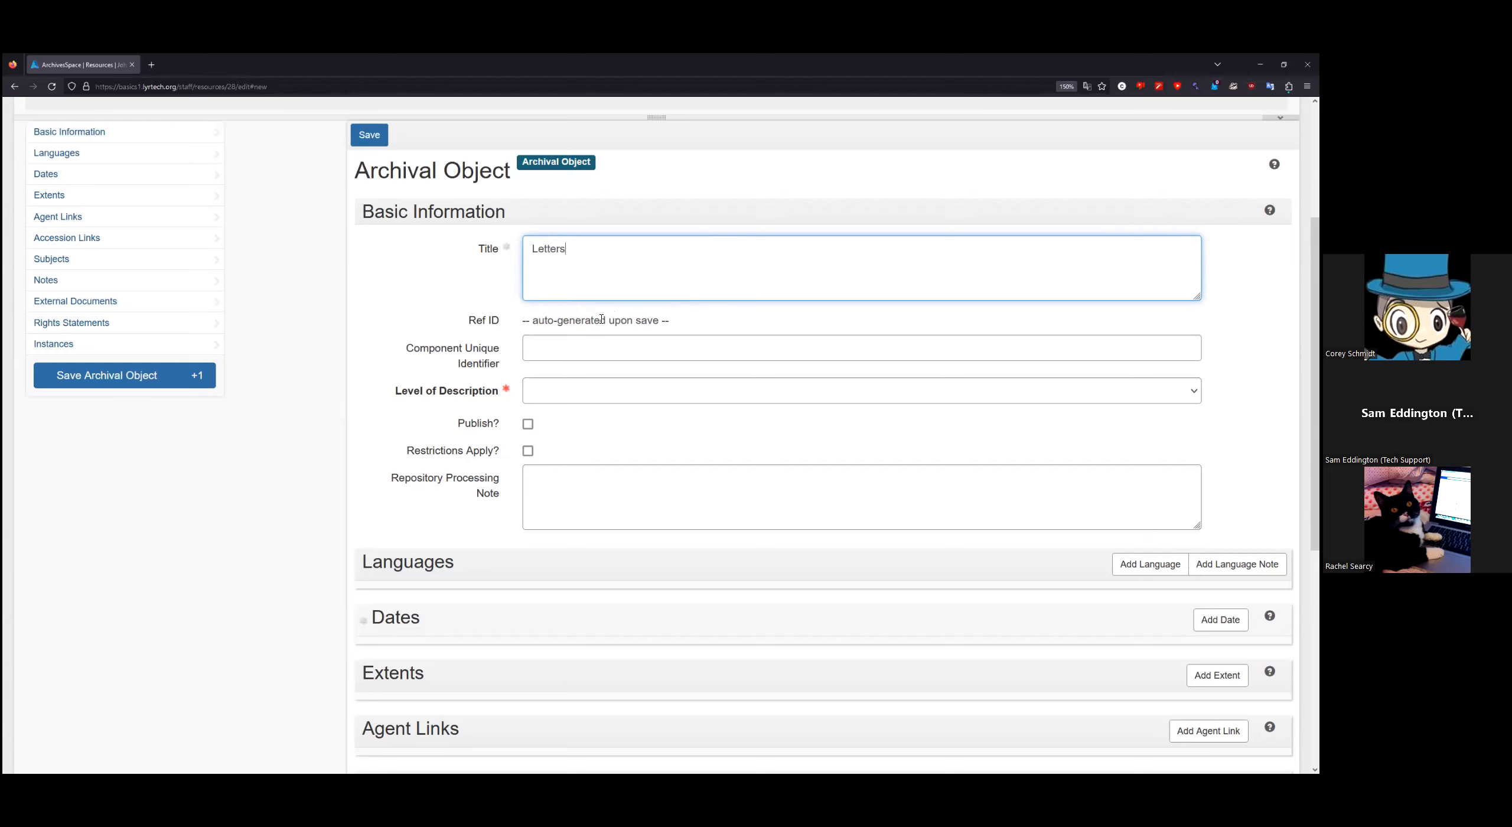
pyautogui.moveTo(465, 346)
pyautogui.click(571, 399)
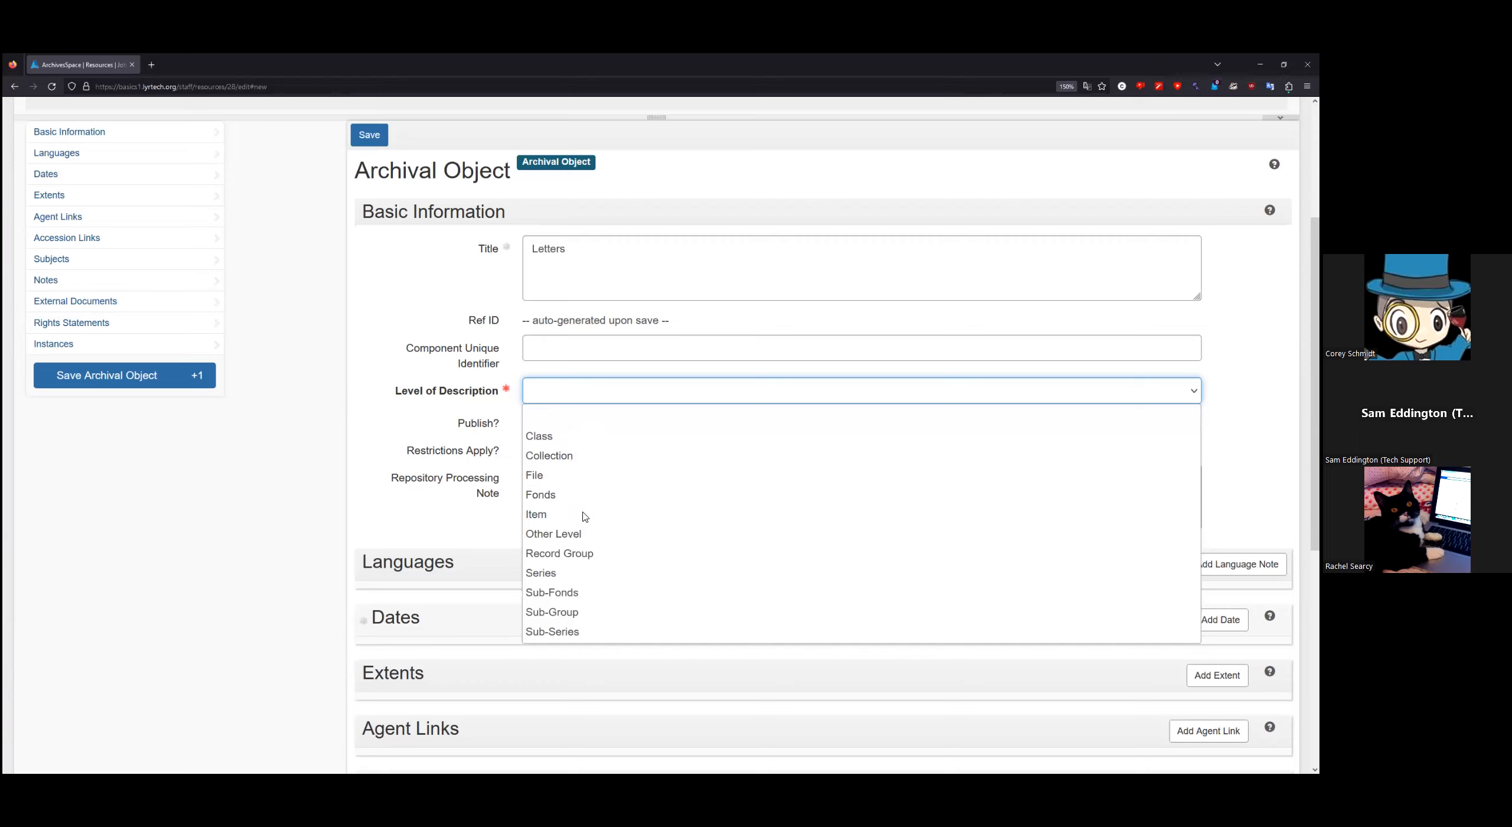
pyautogui.click(588, 574)
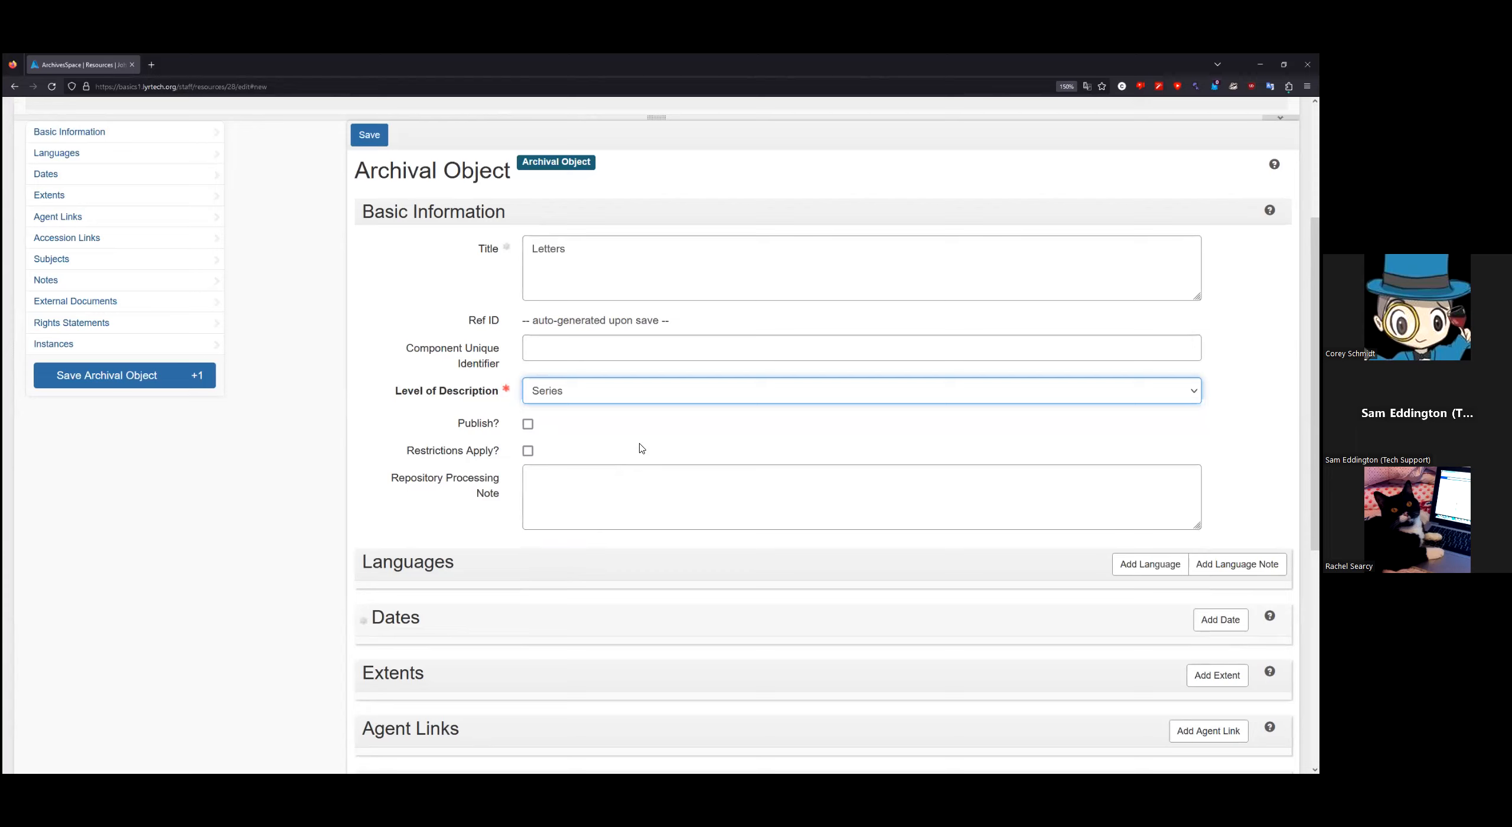
pyautogui.click(528, 424)
pyautogui.scroll(-2, 306, 534)
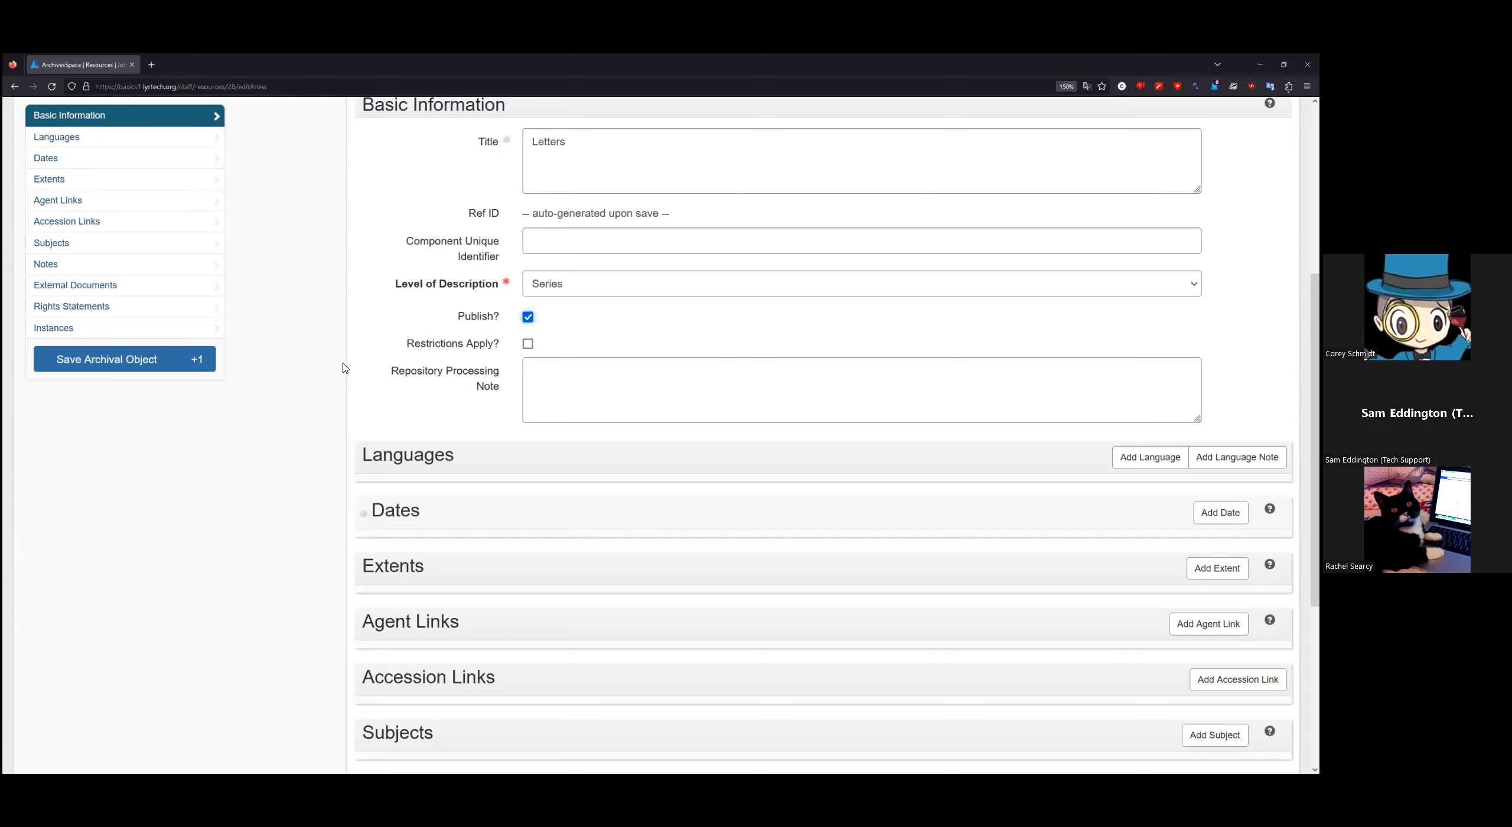
# Step: Add a Single-type date to Letters with the expression 'September 1, 1977'
pyautogui.scroll(-3, 345, 368)
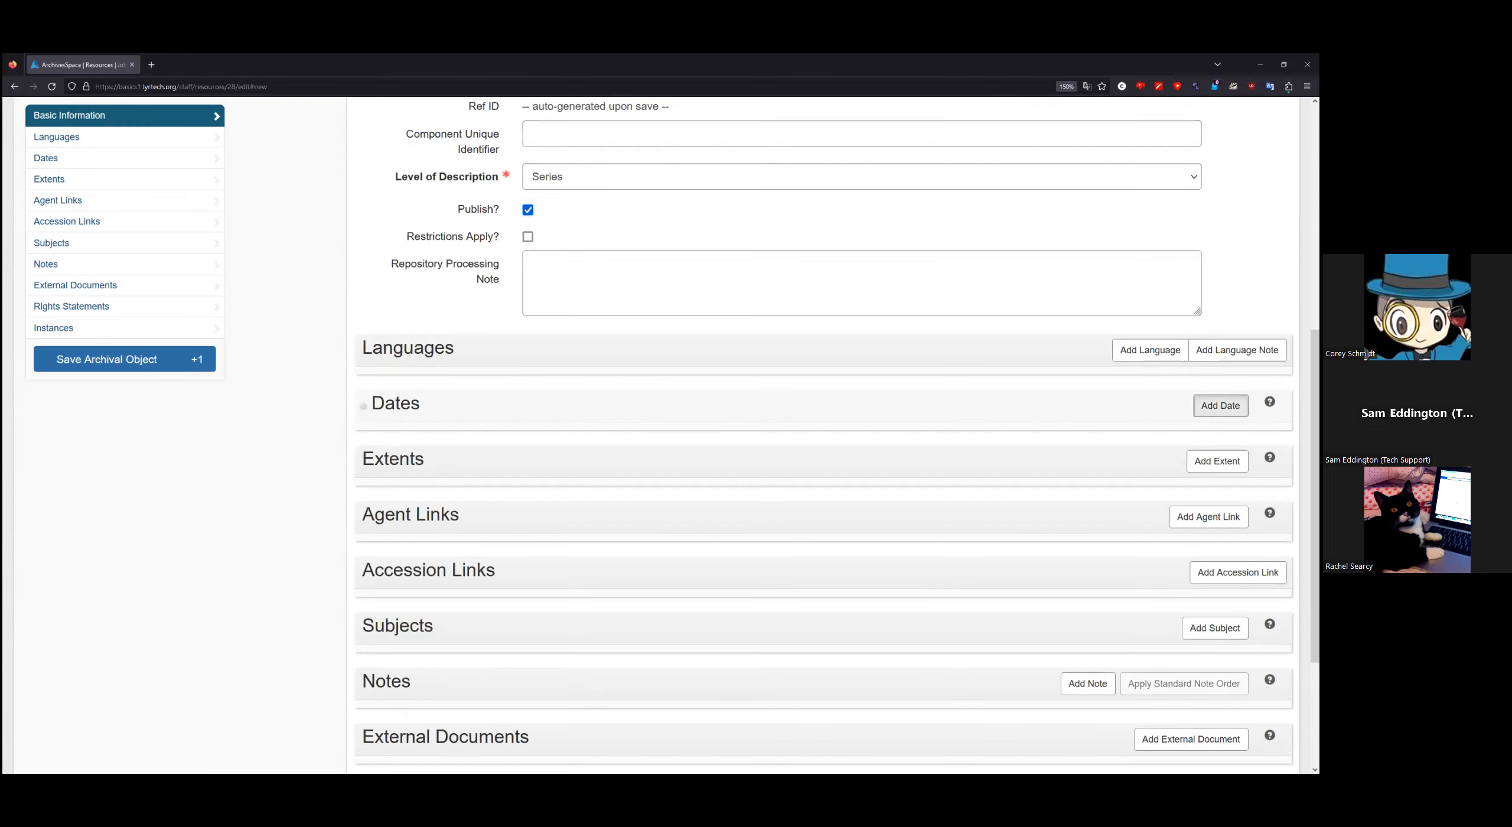
pyautogui.click(1220, 405)
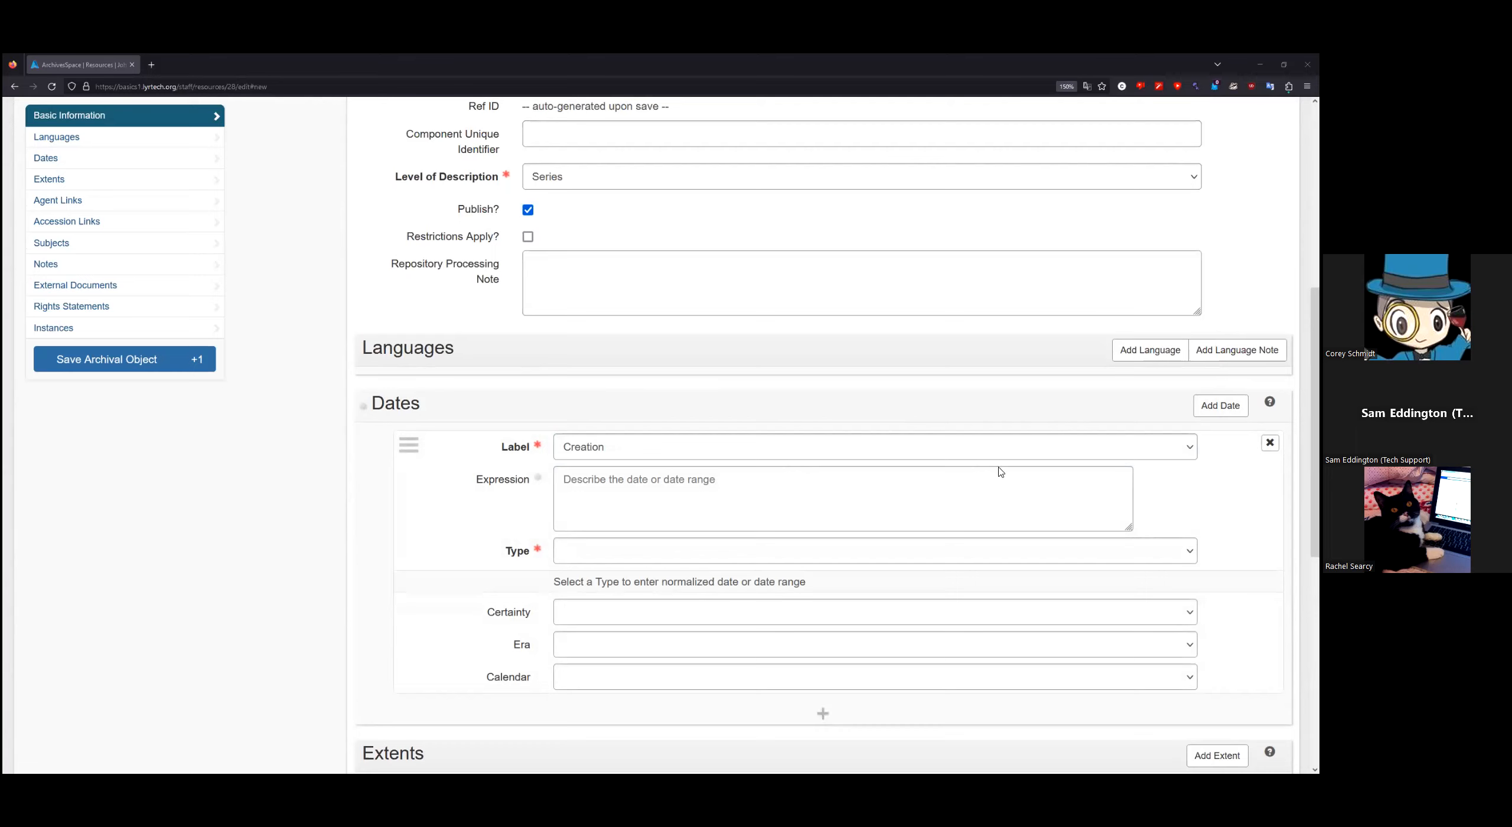
pyautogui.click(607, 480)
pyautogui.write('September 1, 1977')
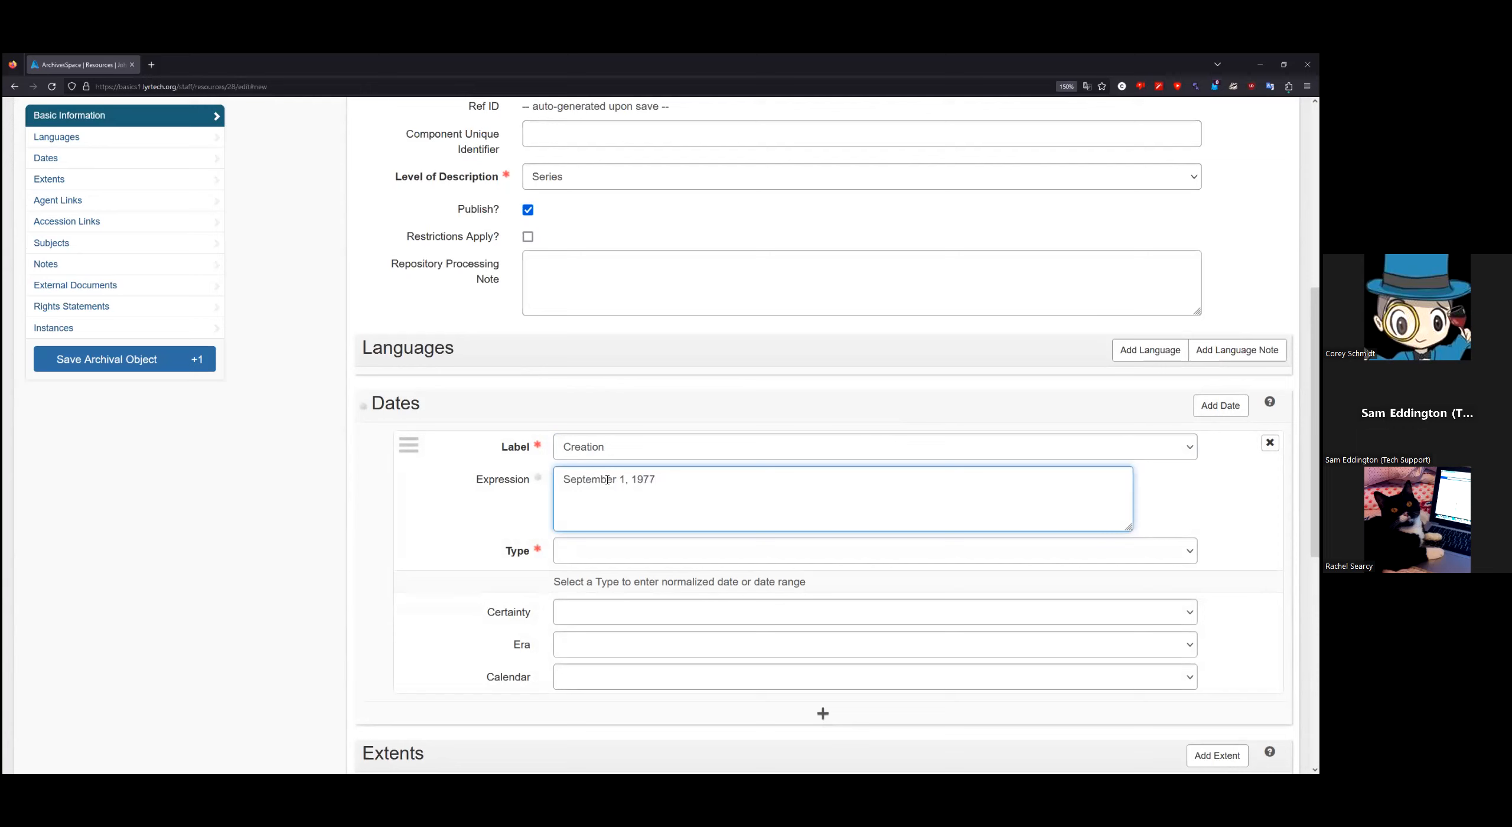
pyautogui.click(596, 557)
pyautogui.click(585, 634)
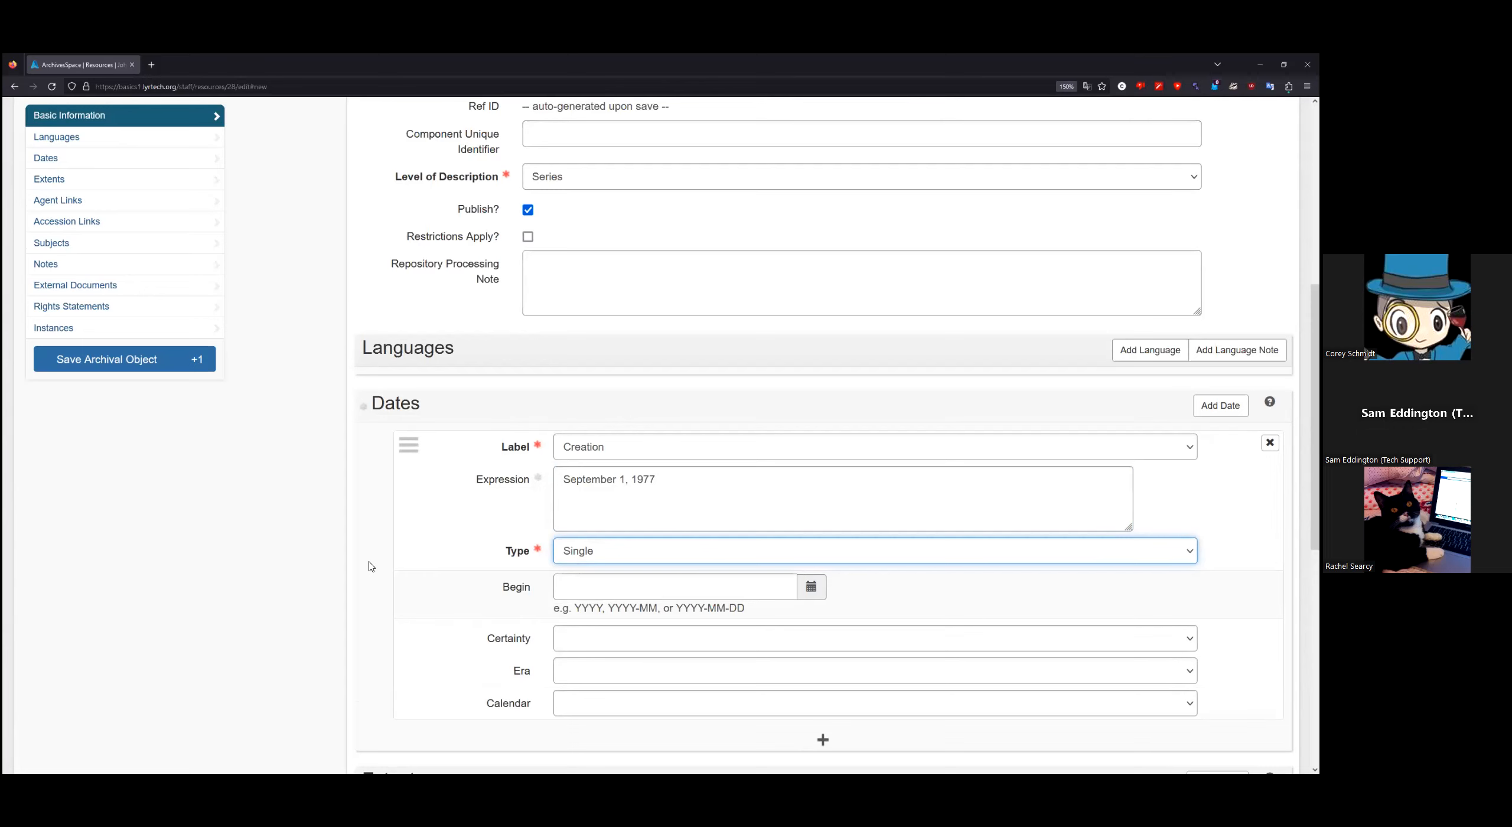
pyautogui.click(321, 500)
pyautogui.scroll(-2, 290, 473)
pyautogui.scroll(2, 294, 475)
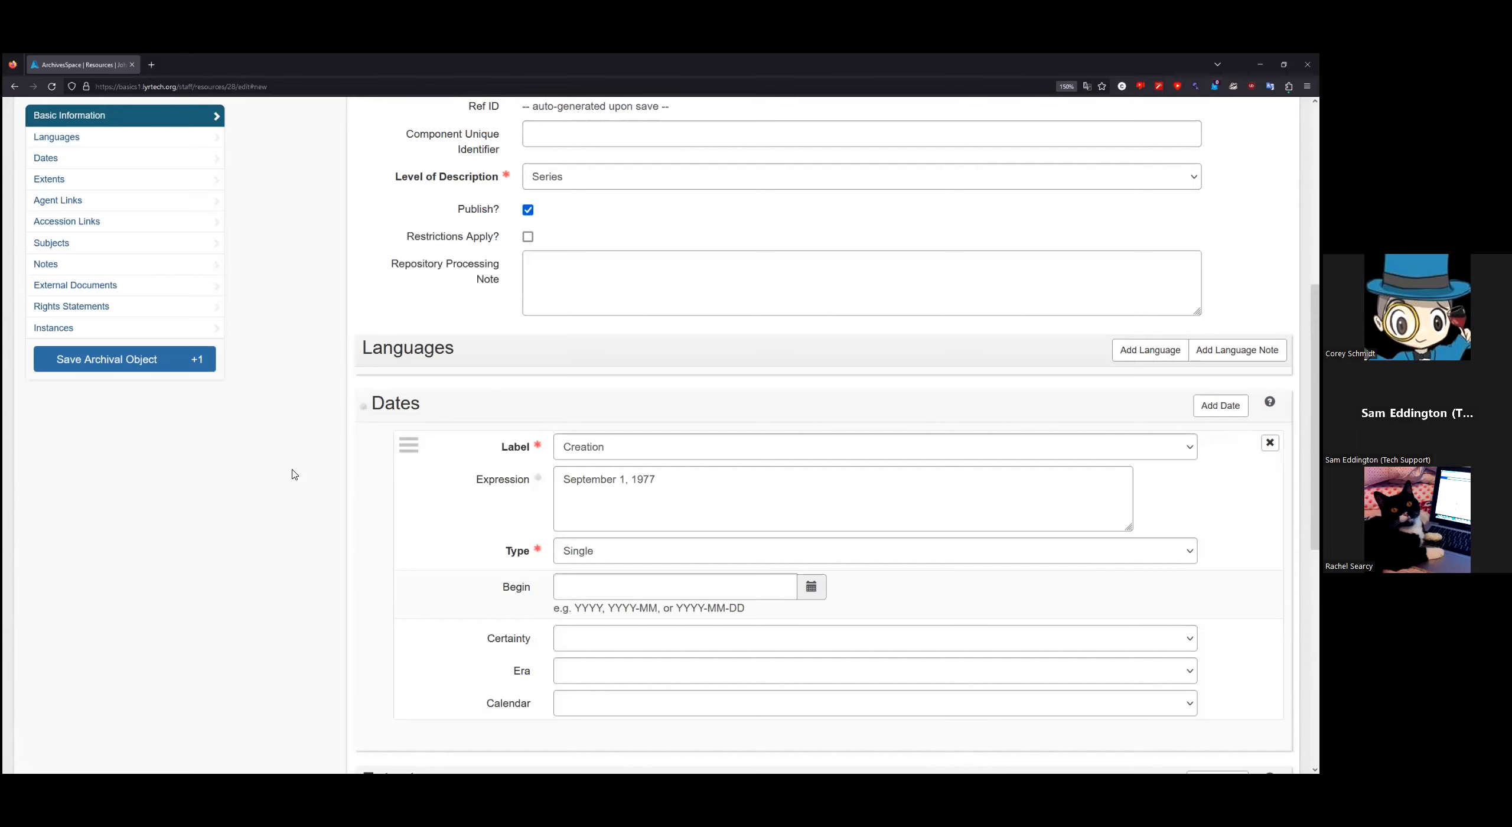
pyautogui.scroll(-2, 293, 474)
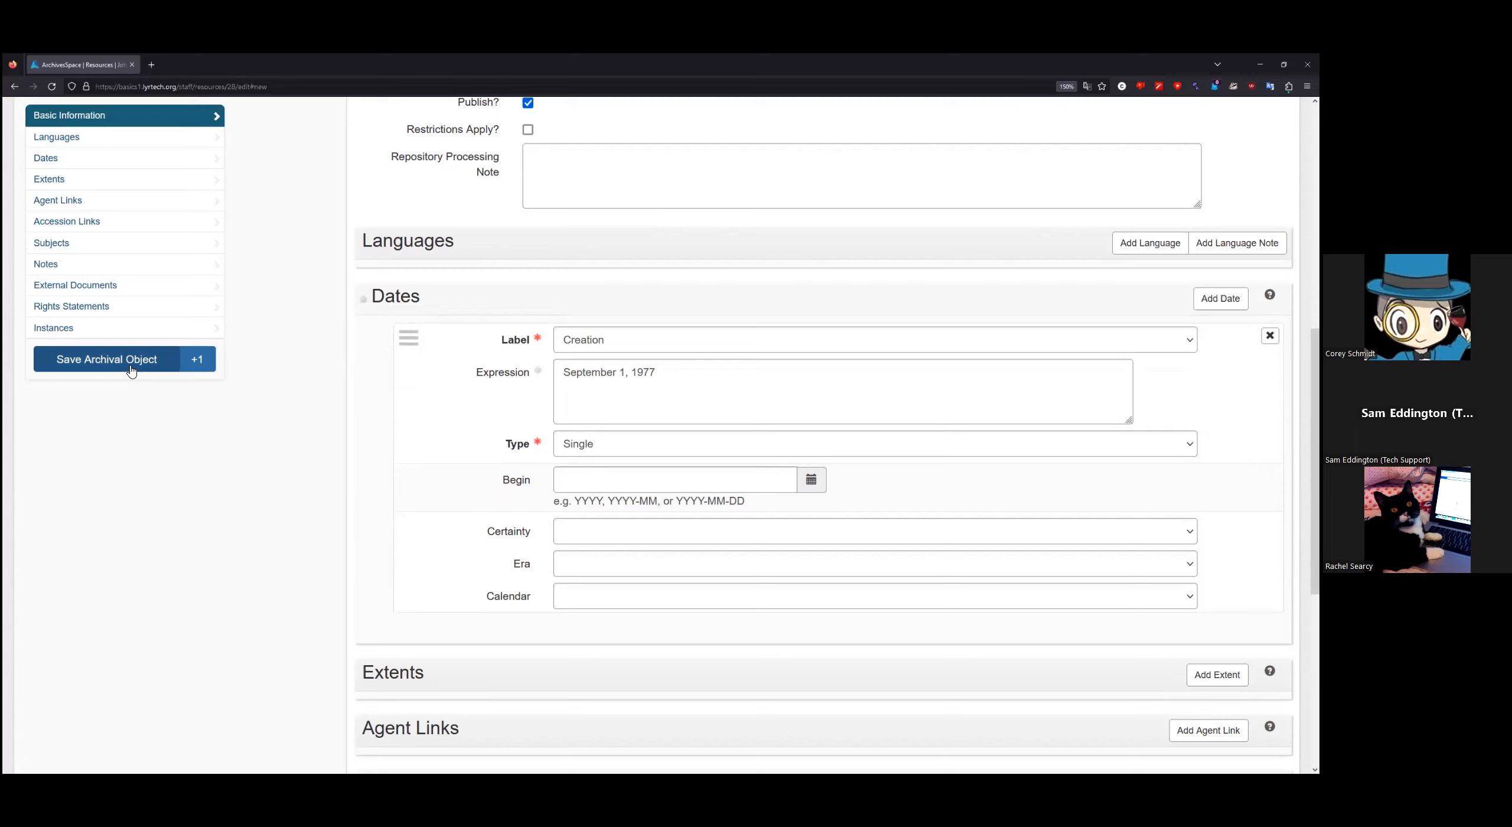
# Step: Save the Letters series, start another record, and enlarge the record tree pane
pyautogui.click(204, 365)
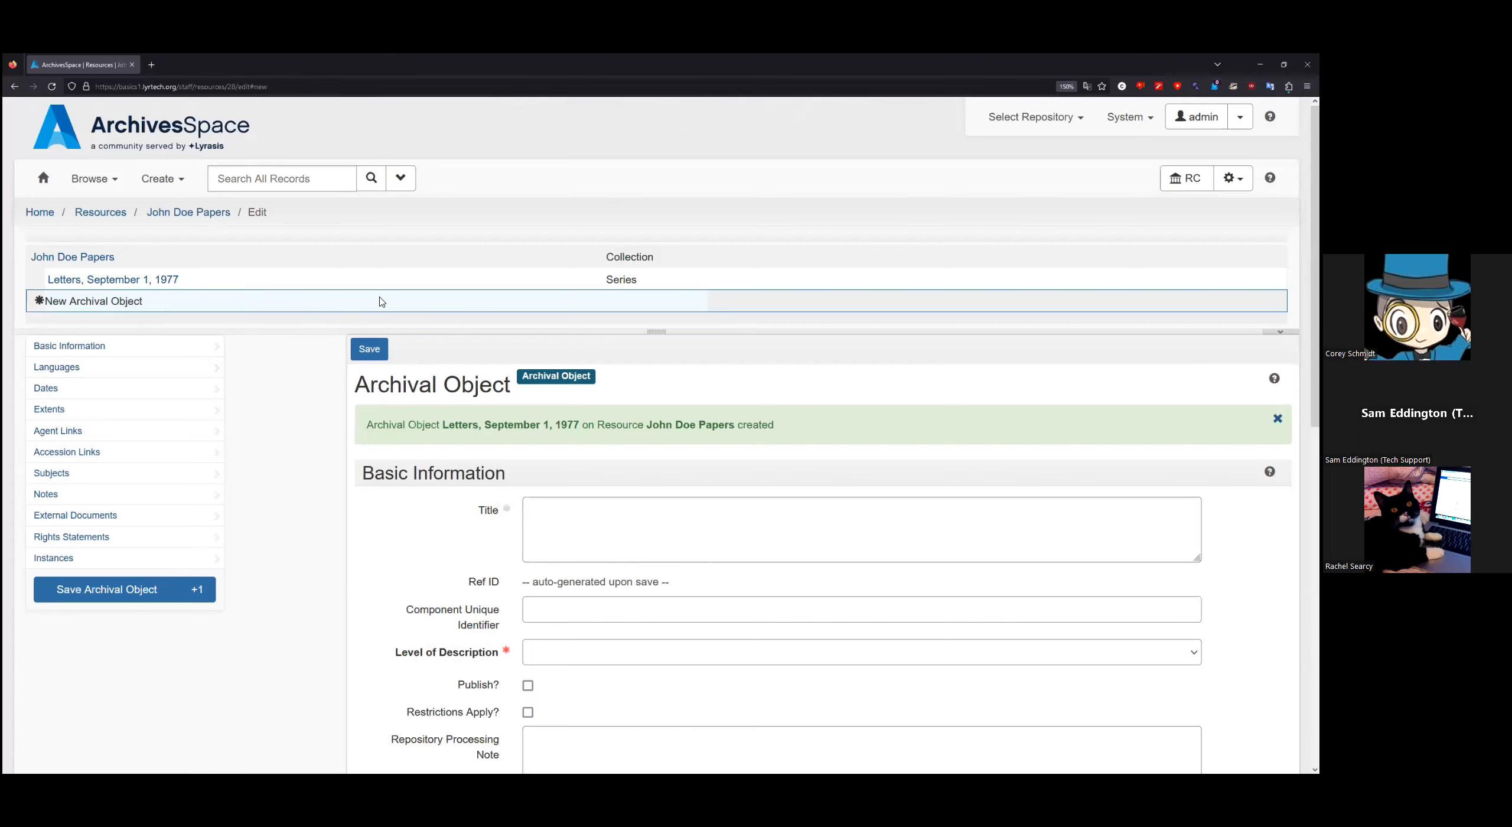
pyautogui.moveTo(658, 331); pyautogui.dragTo(668, 456)
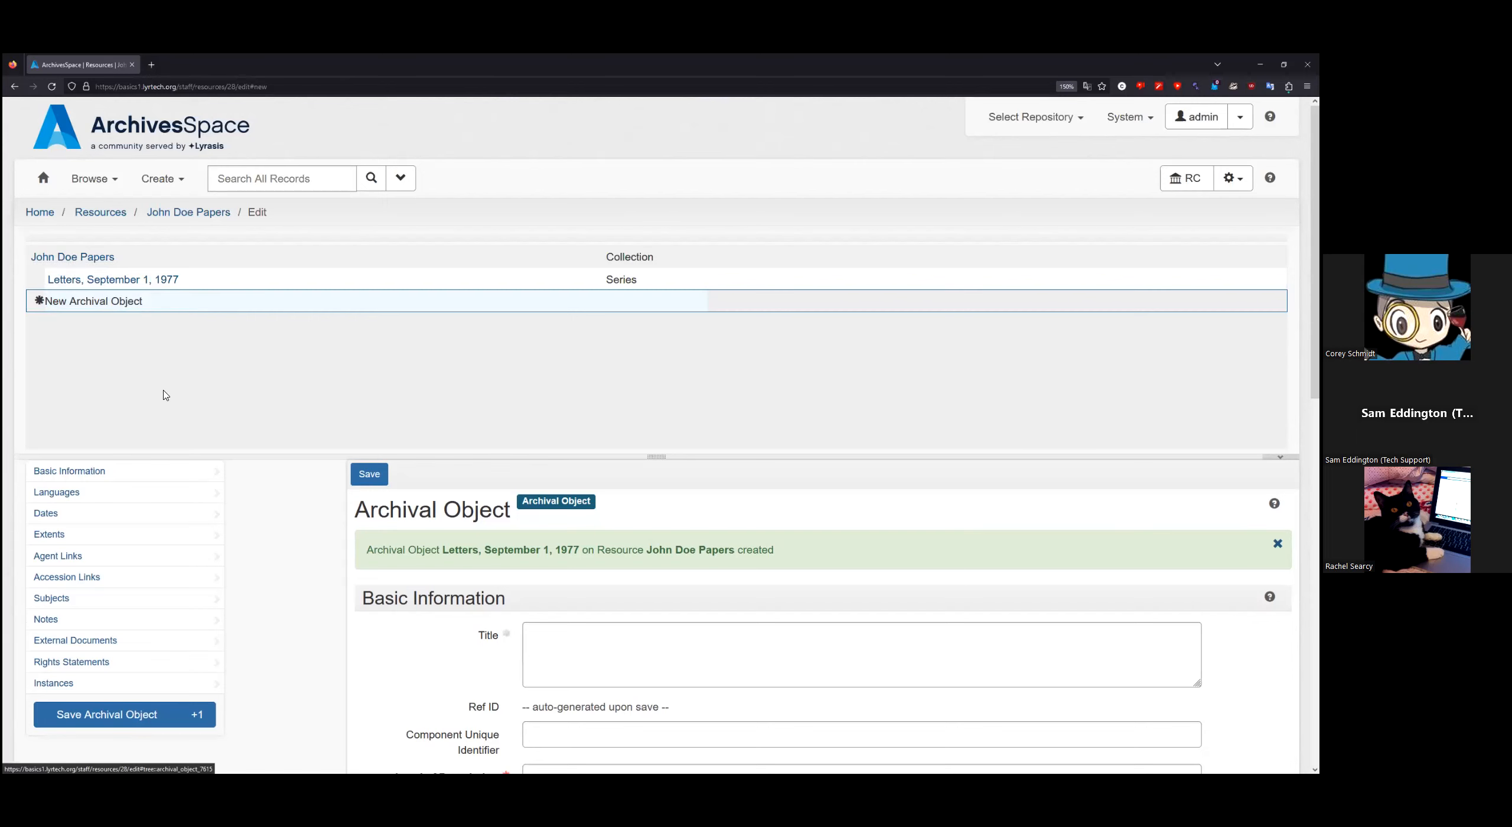
pyautogui.scroll(-3, 285, 507)
pyautogui.scroll(-1, 286, 507)
# Step: Create and save a published Item-level record titled 'Letter to Jane Doe'
pyautogui.click(583, 453)
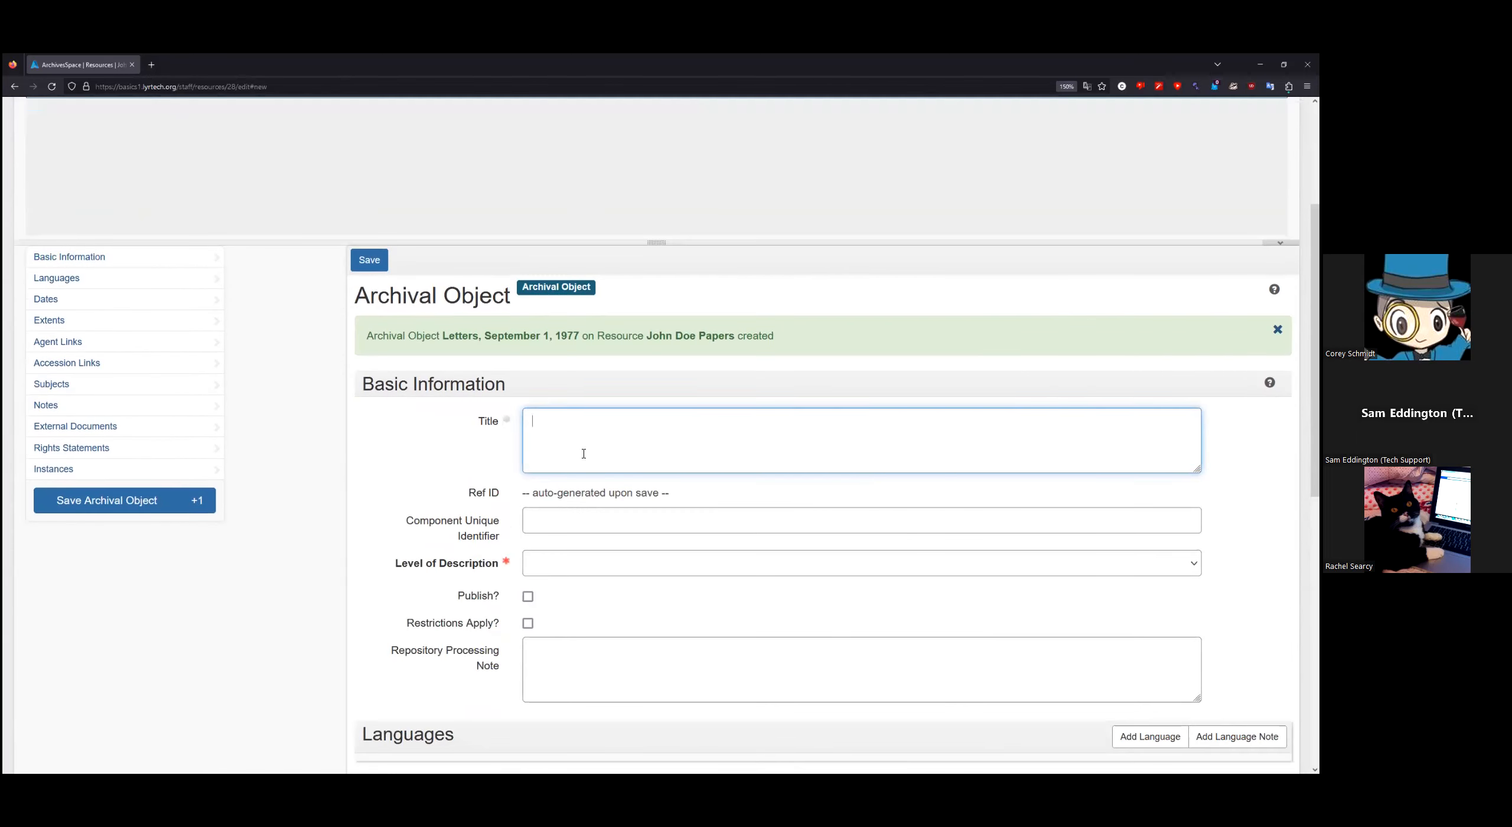
pyautogui.write('Letter to Jane Doe')
pyautogui.click(567, 571)
pyautogui.click(567, 425)
pyautogui.scroll(-2, 367, 482)
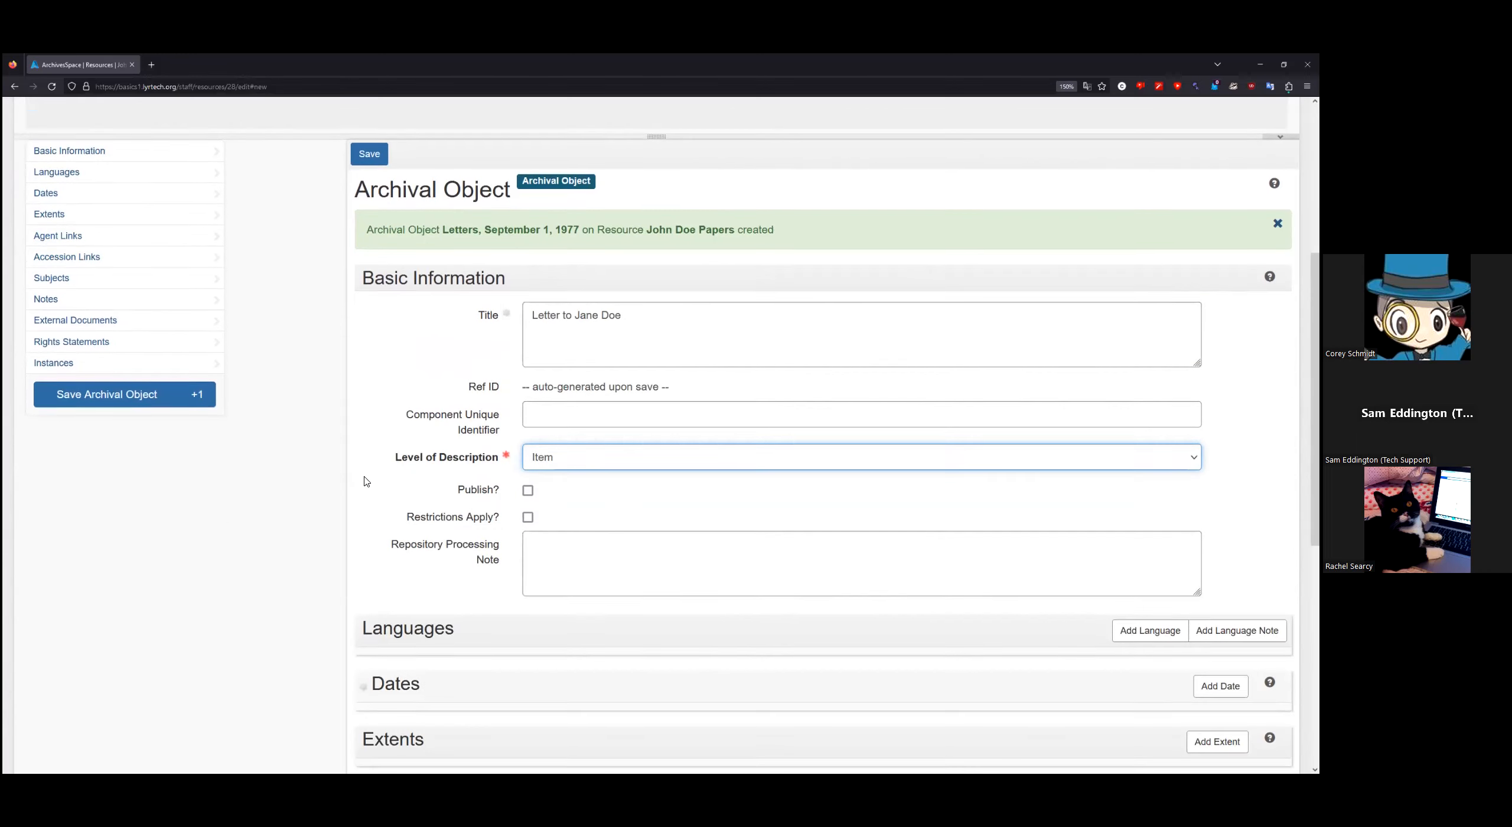
pyautogui.click(528, 489)
pyautogui.scroll(-4, 310, 489)
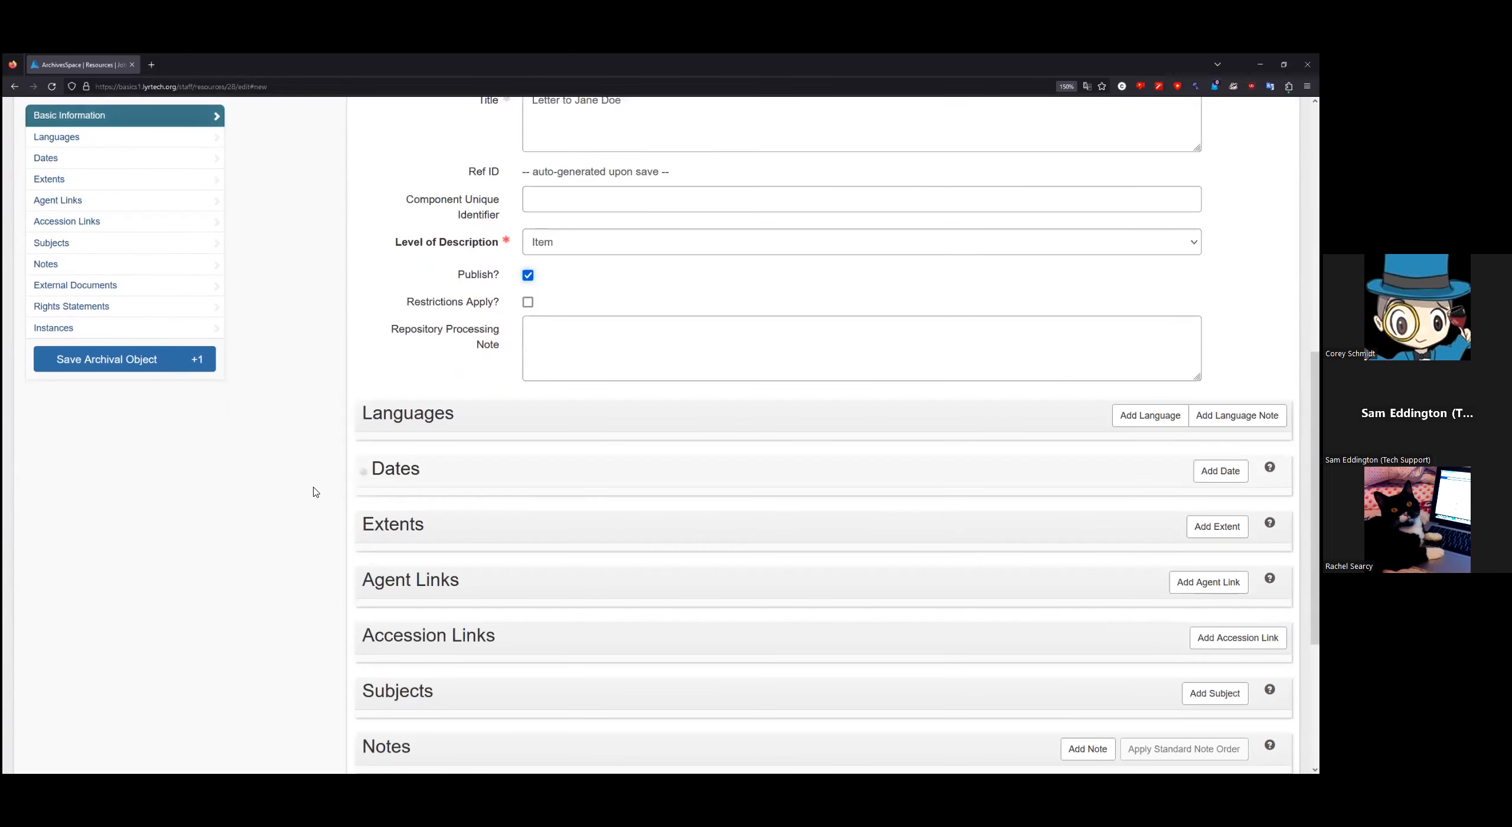
pyautogui.click(128, 363)
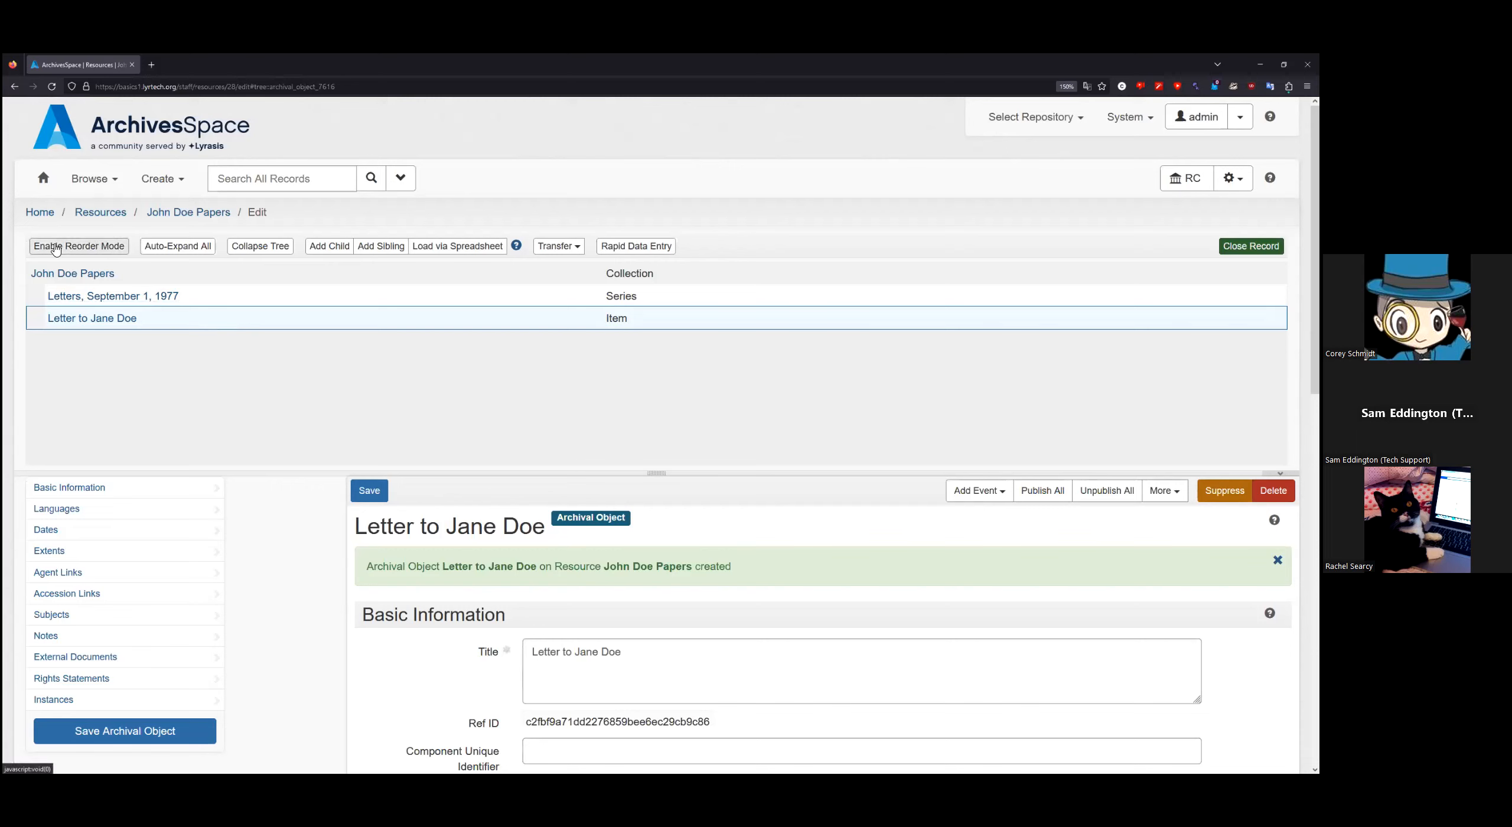
pyautogui.click(93, 248)
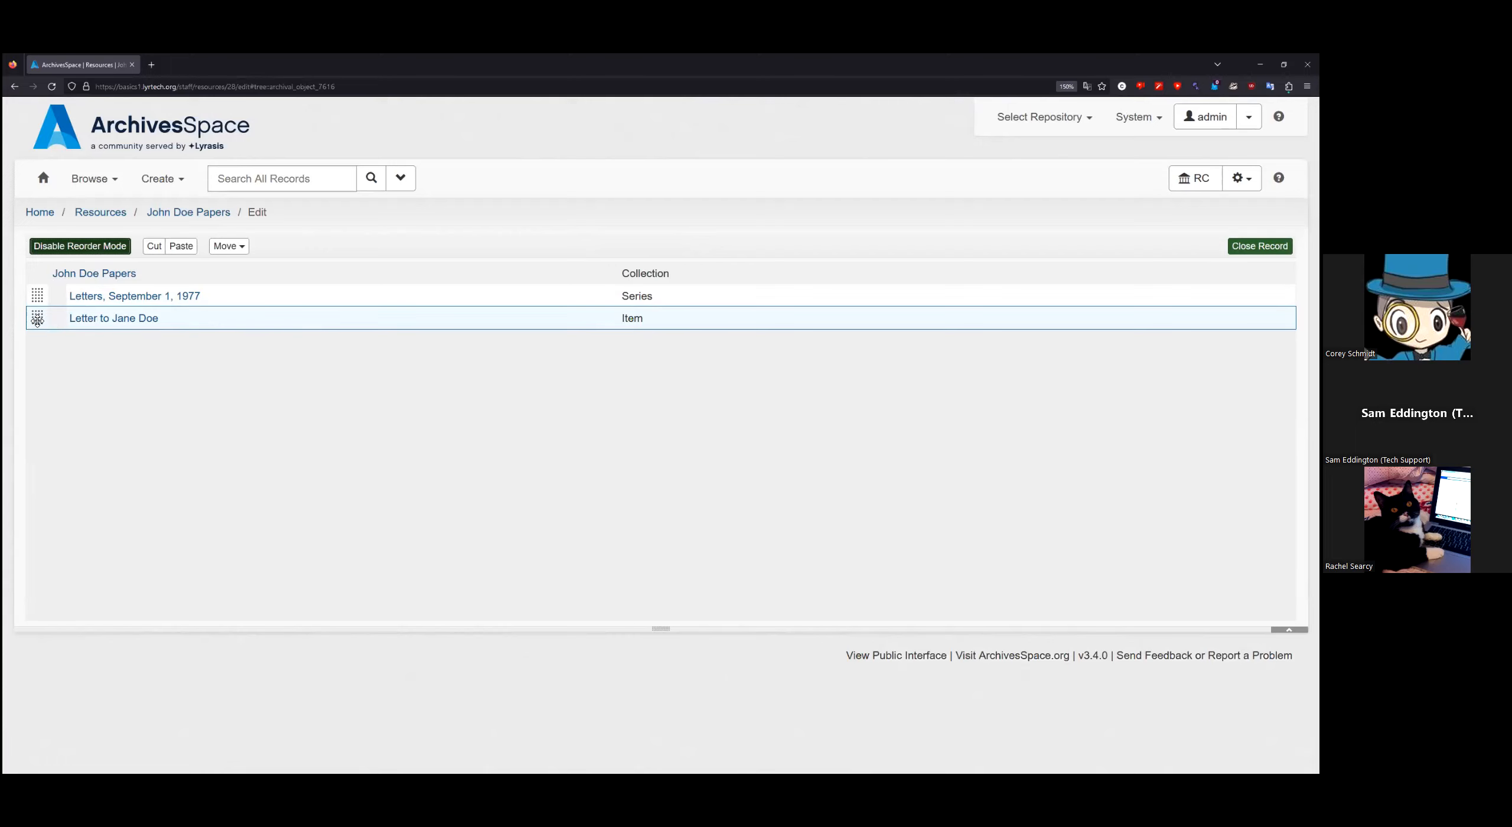
# Step: Drag Letter to Jane Doe onto the Letters series as a child item, then disable reorder mode
pyautogui.moveTo(37, 321); pyautogui.dragTo(40, 300)
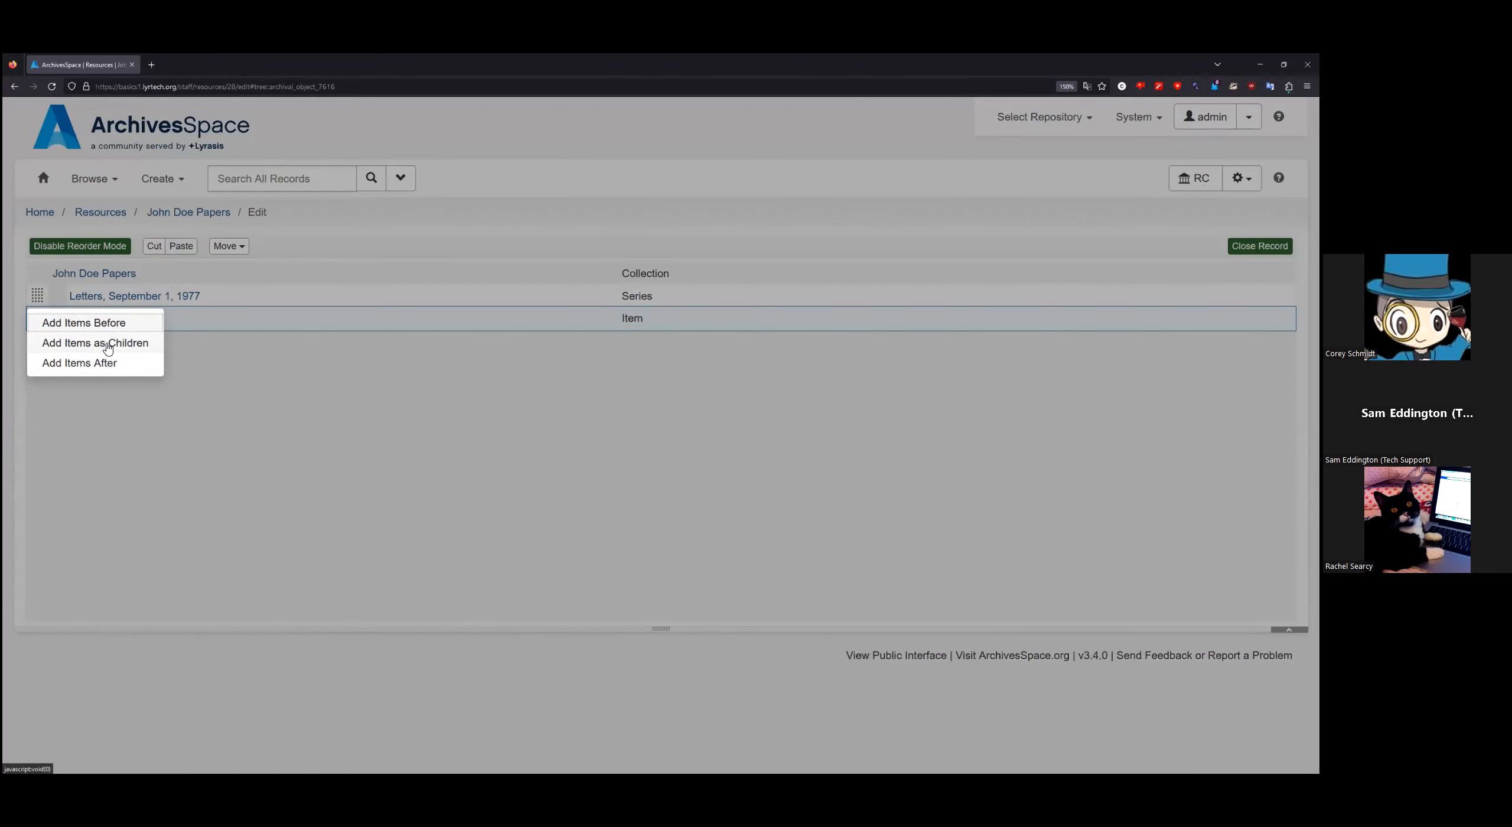
pyautogui.click(108, 345)
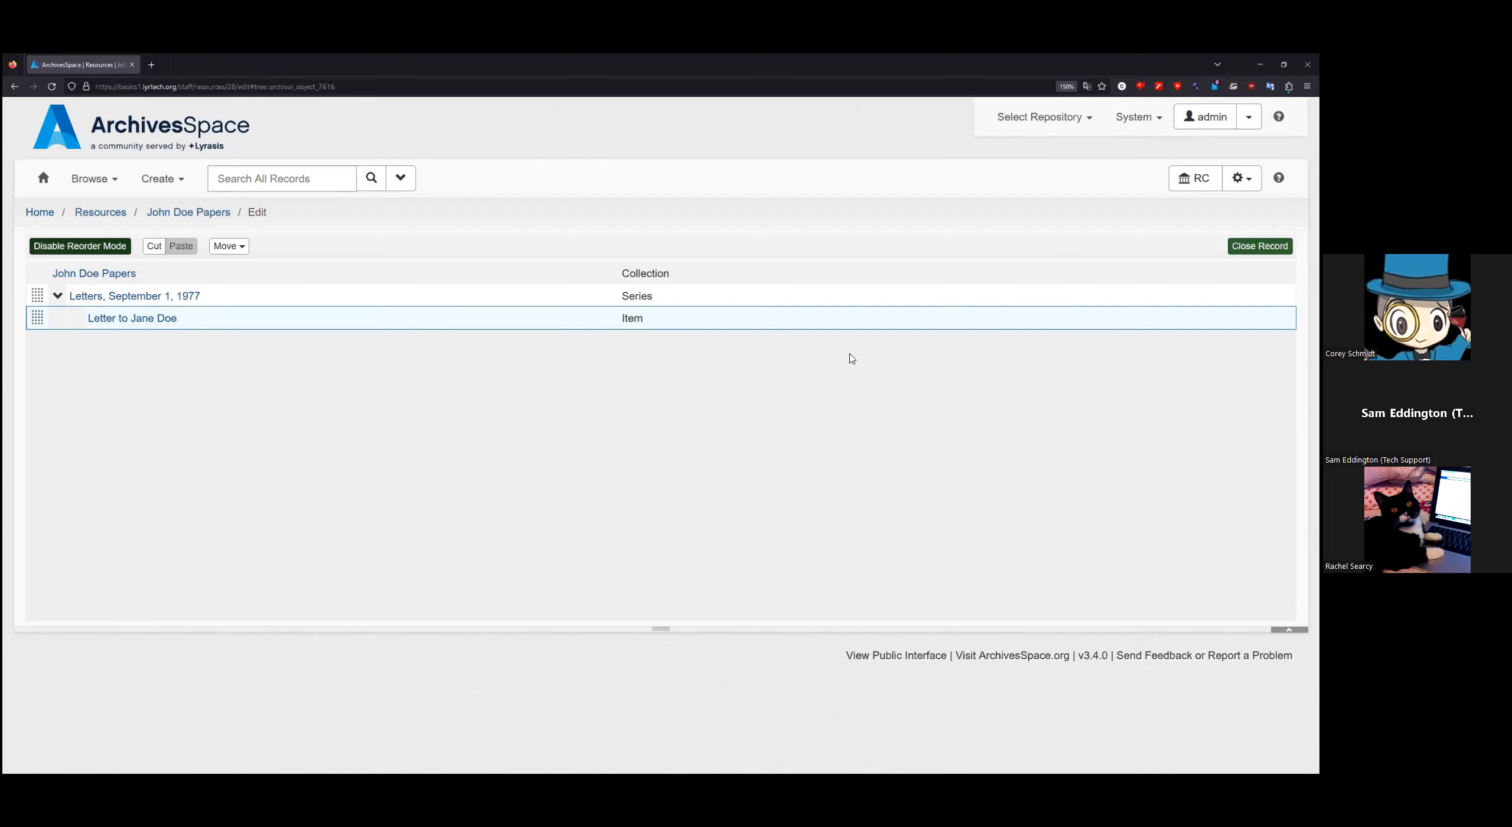
pyautogui.click(60, 250)
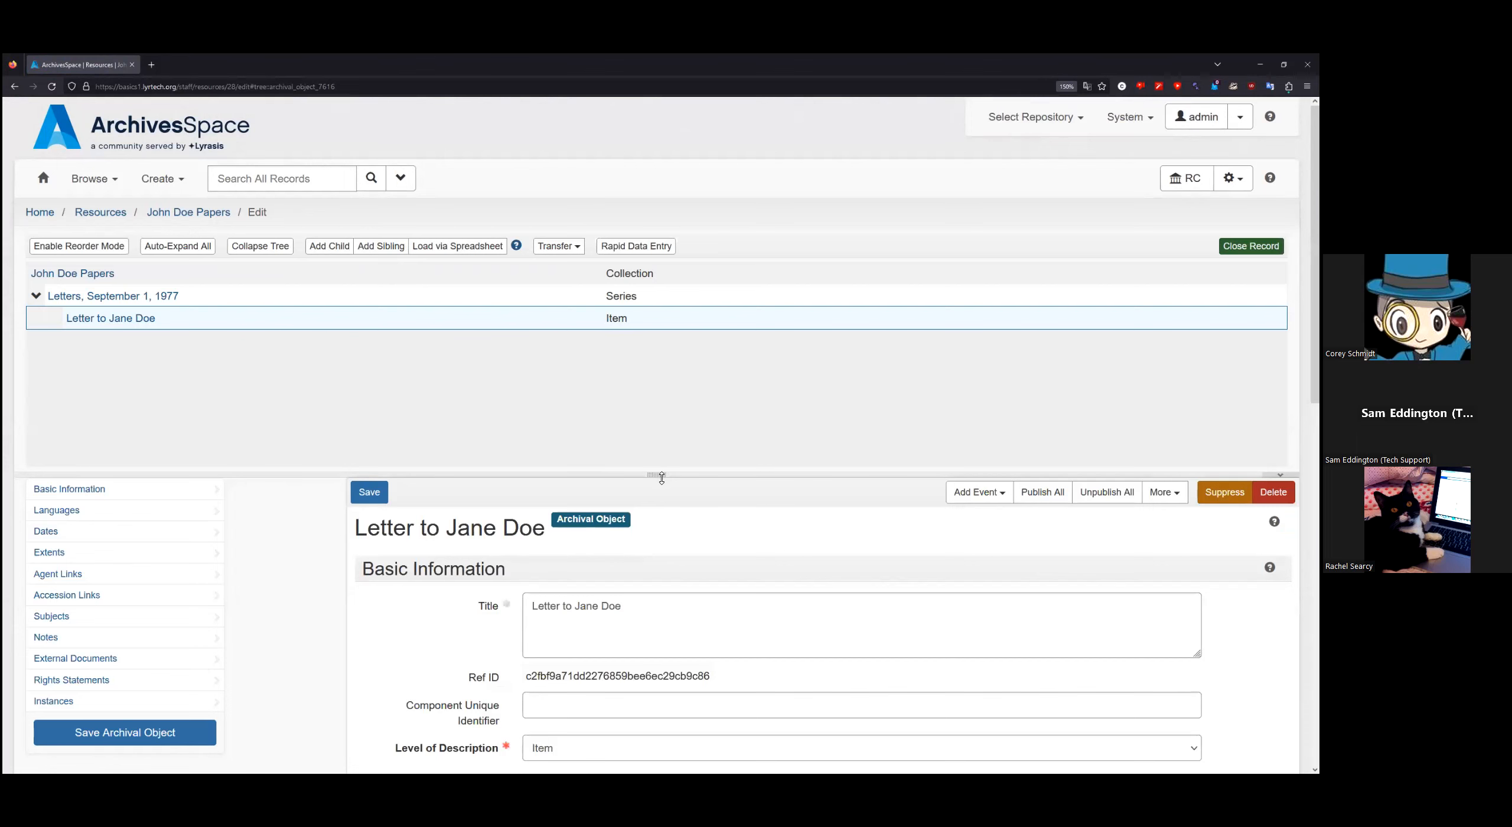
# Step: Mark John Doe Papers as published, then expand Letters and open Letter to Jane Doe
pyautogui.moveTo(662, 476); pyautogui.dragTo(662, 417)
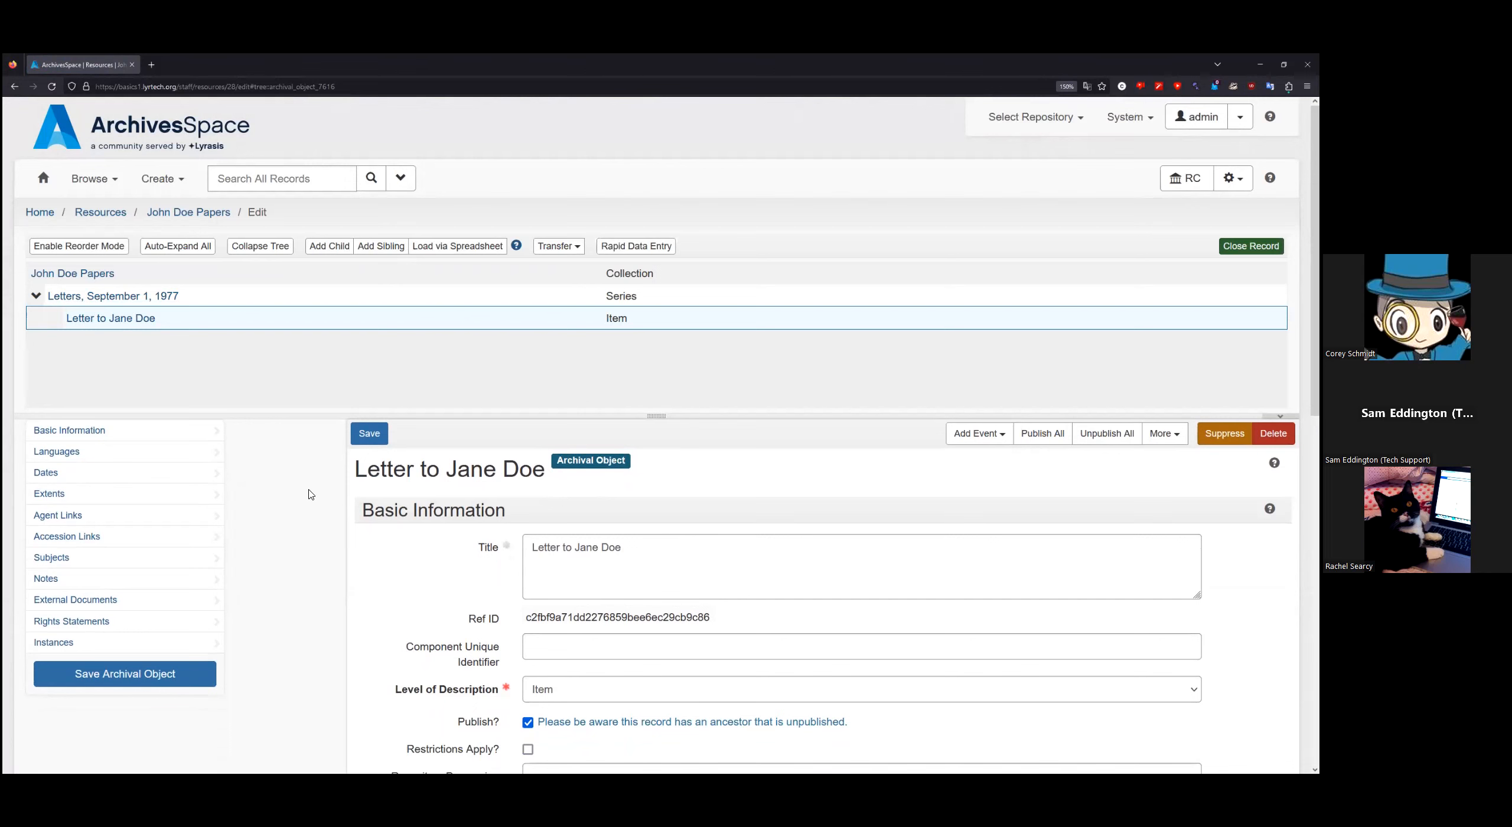
pyautogui.scroll(-2, 313, 544)
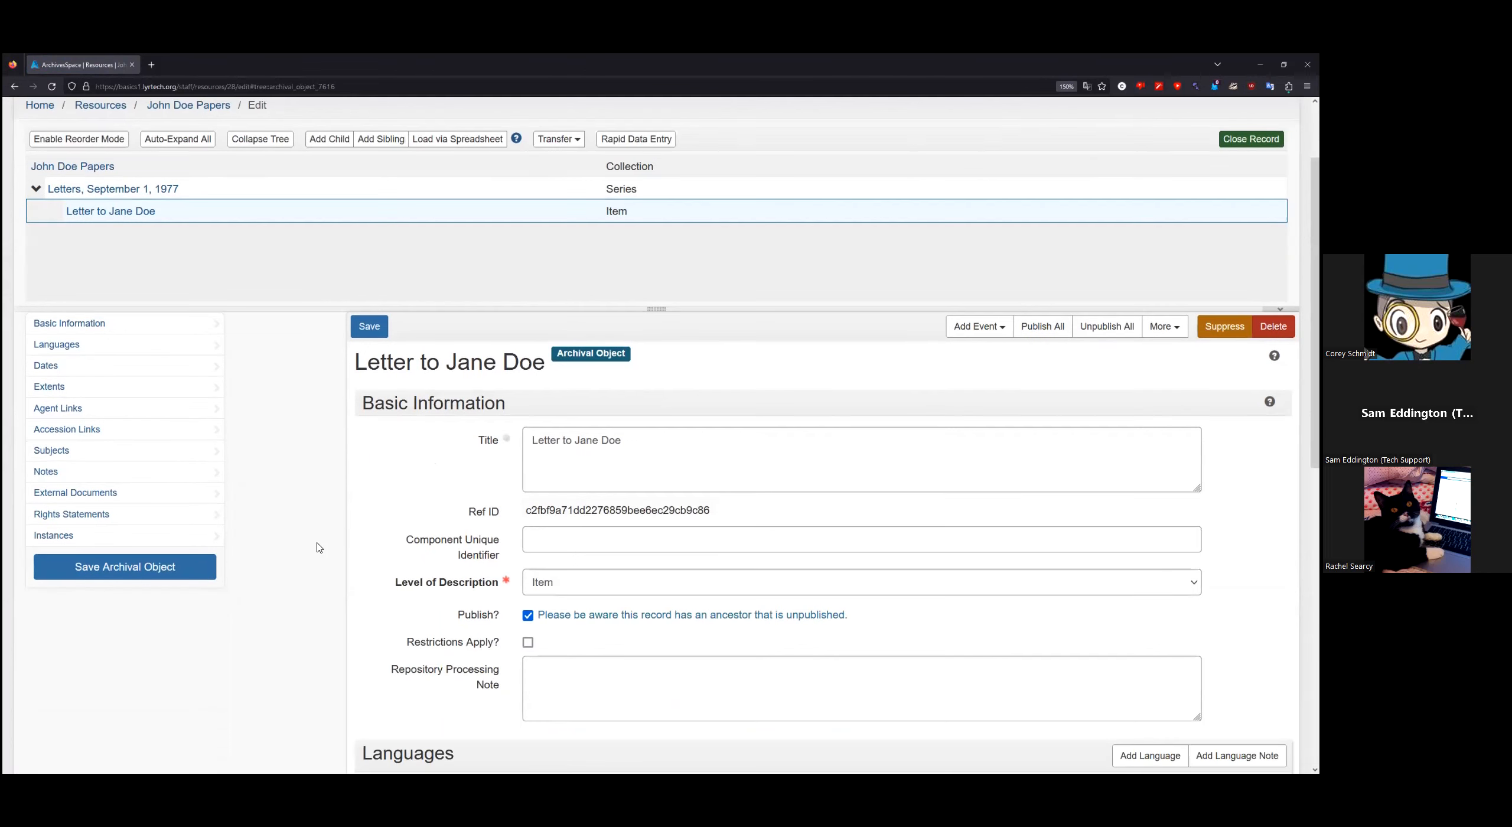
pyautogui.scroll(-2, 313, 541)
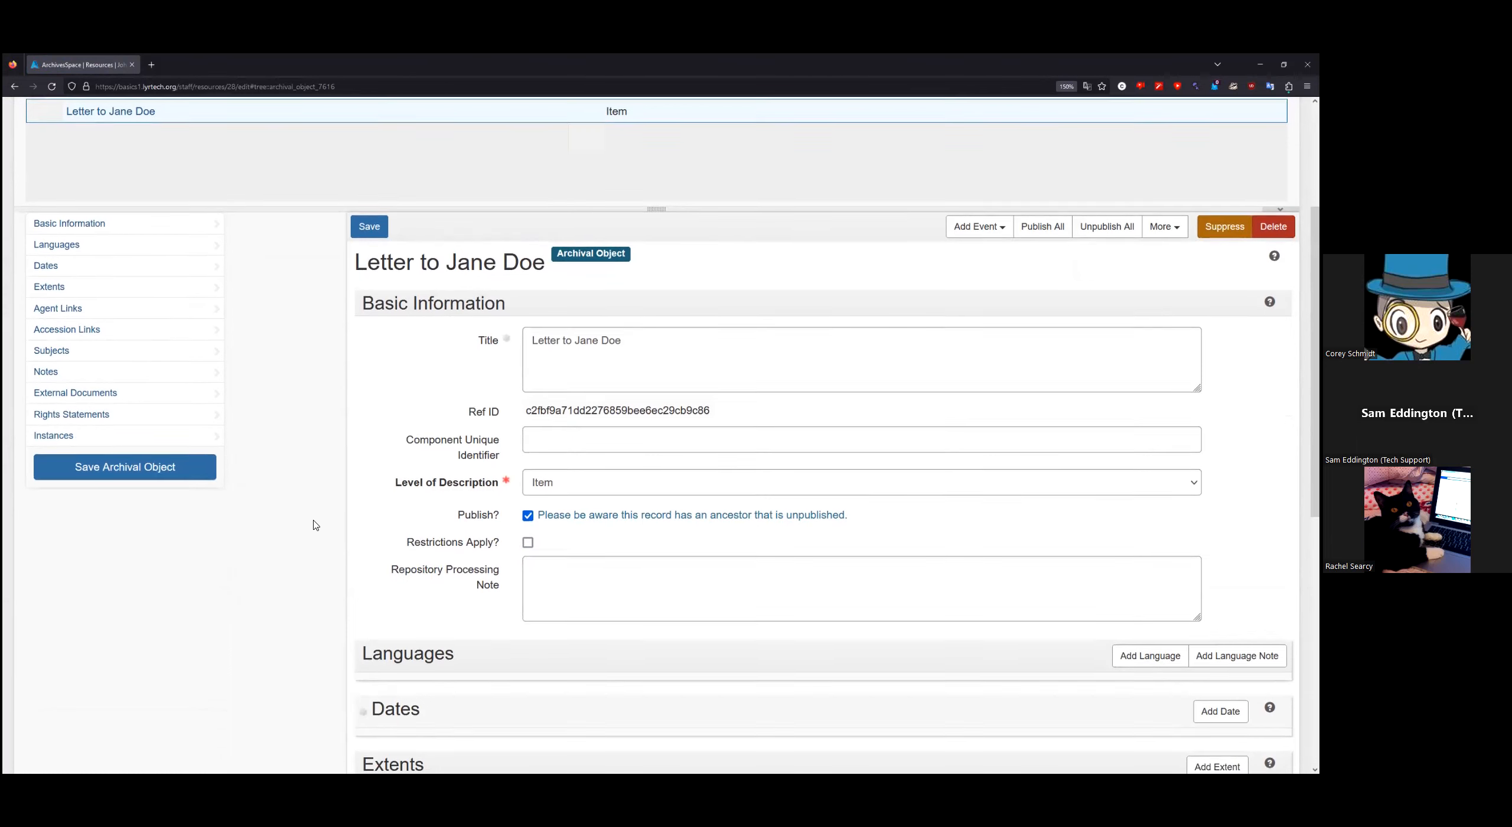
pyautogui.scroll(2, 314, 524)
pyautogui.click(118, 296)
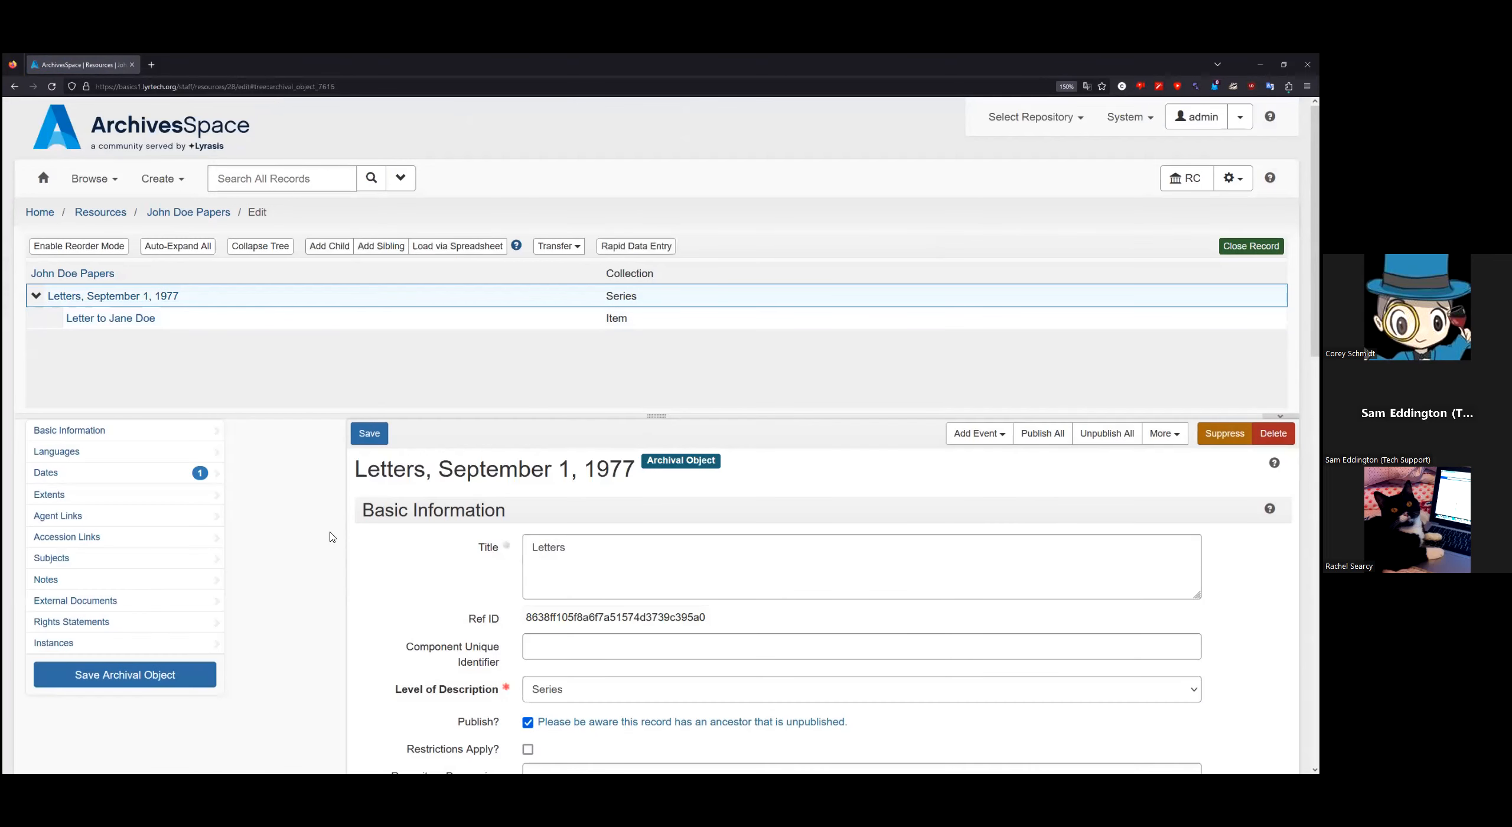
pyautogui.click(94, 275)
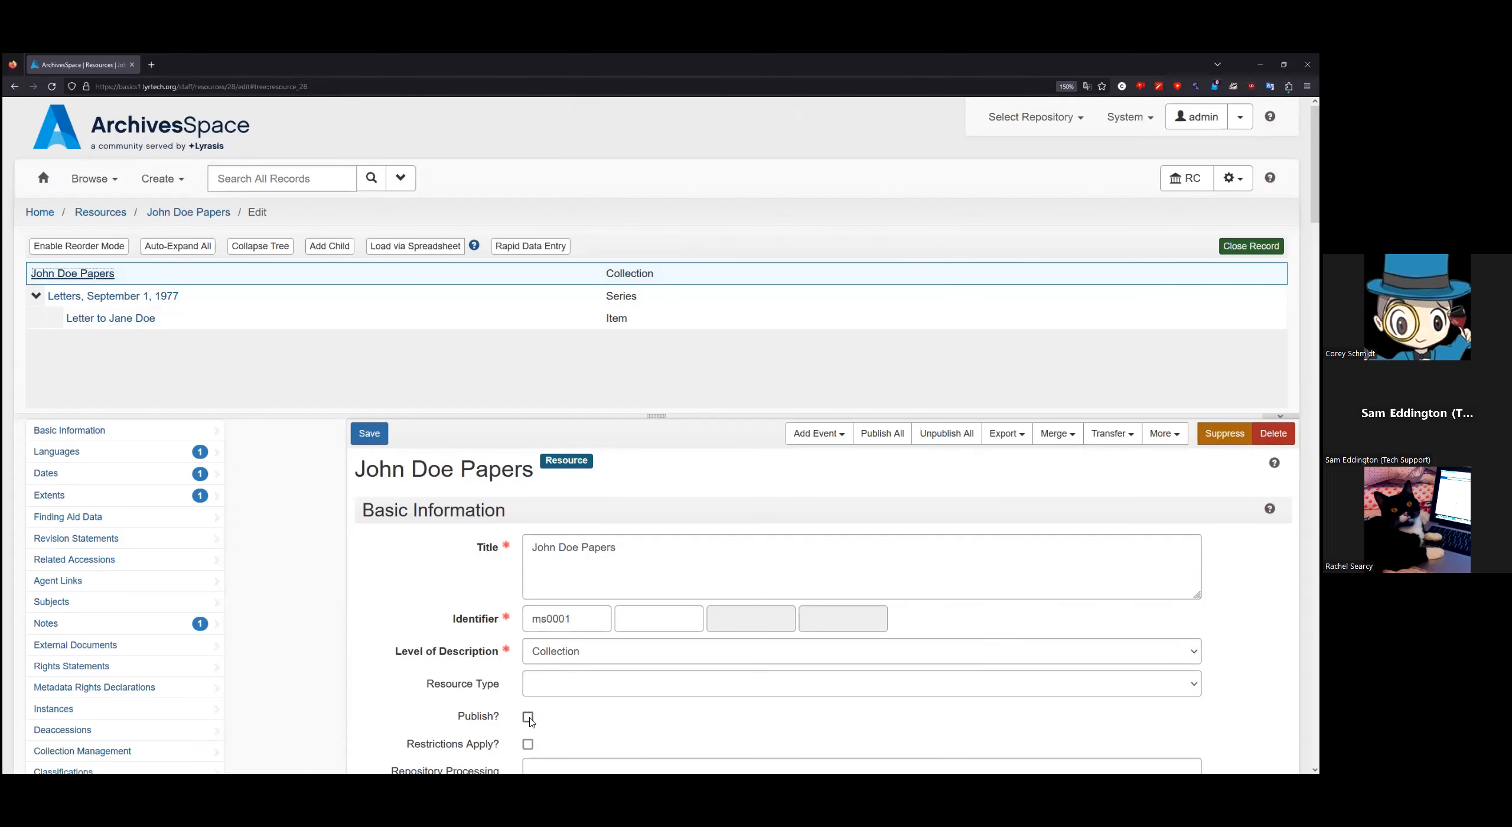
pyautogui.click(528, 717)
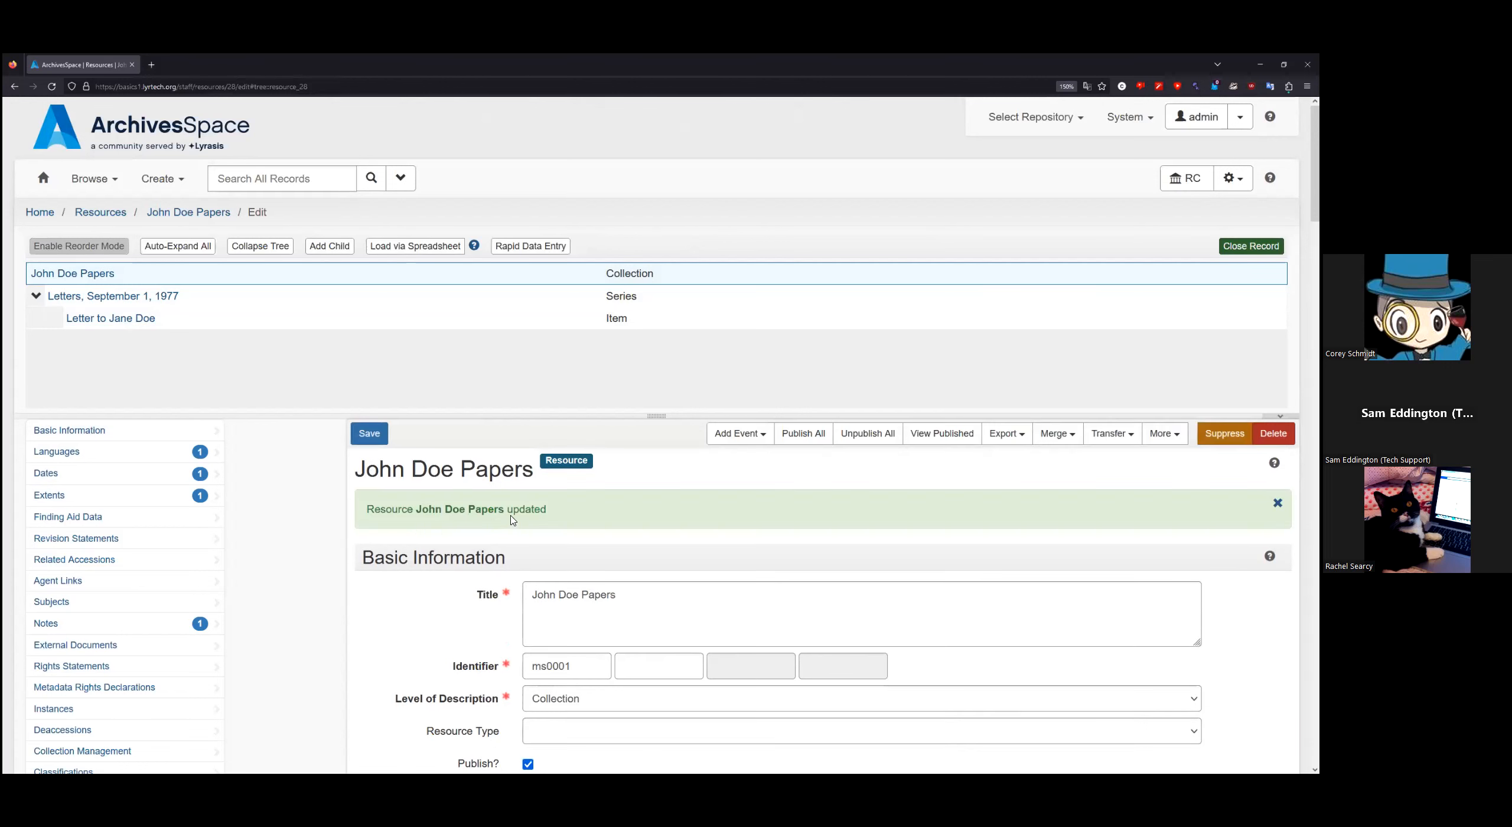
pyautogui.click(39, 297)
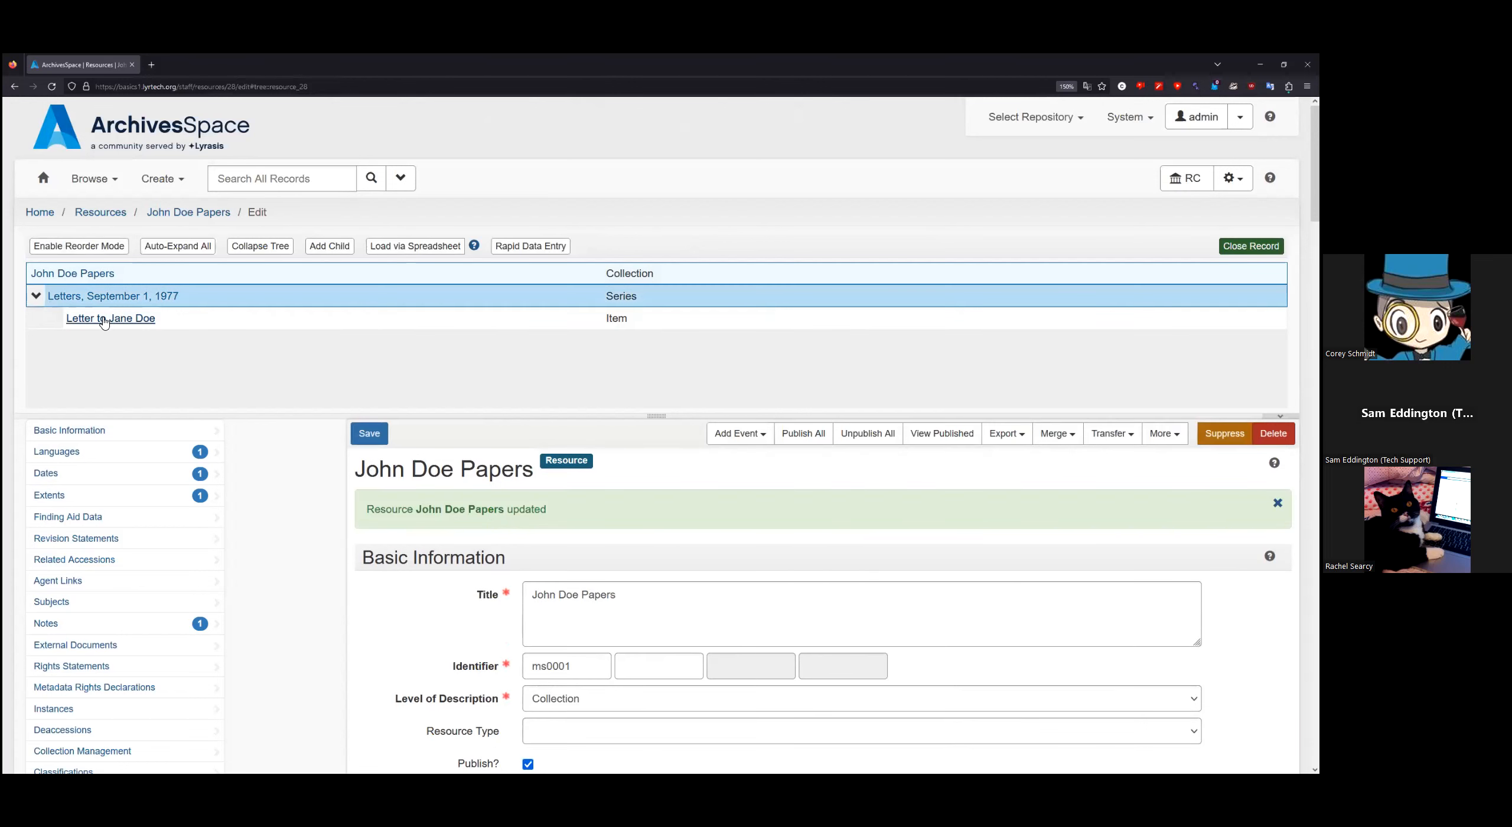
pyautogui.click(113, 319)
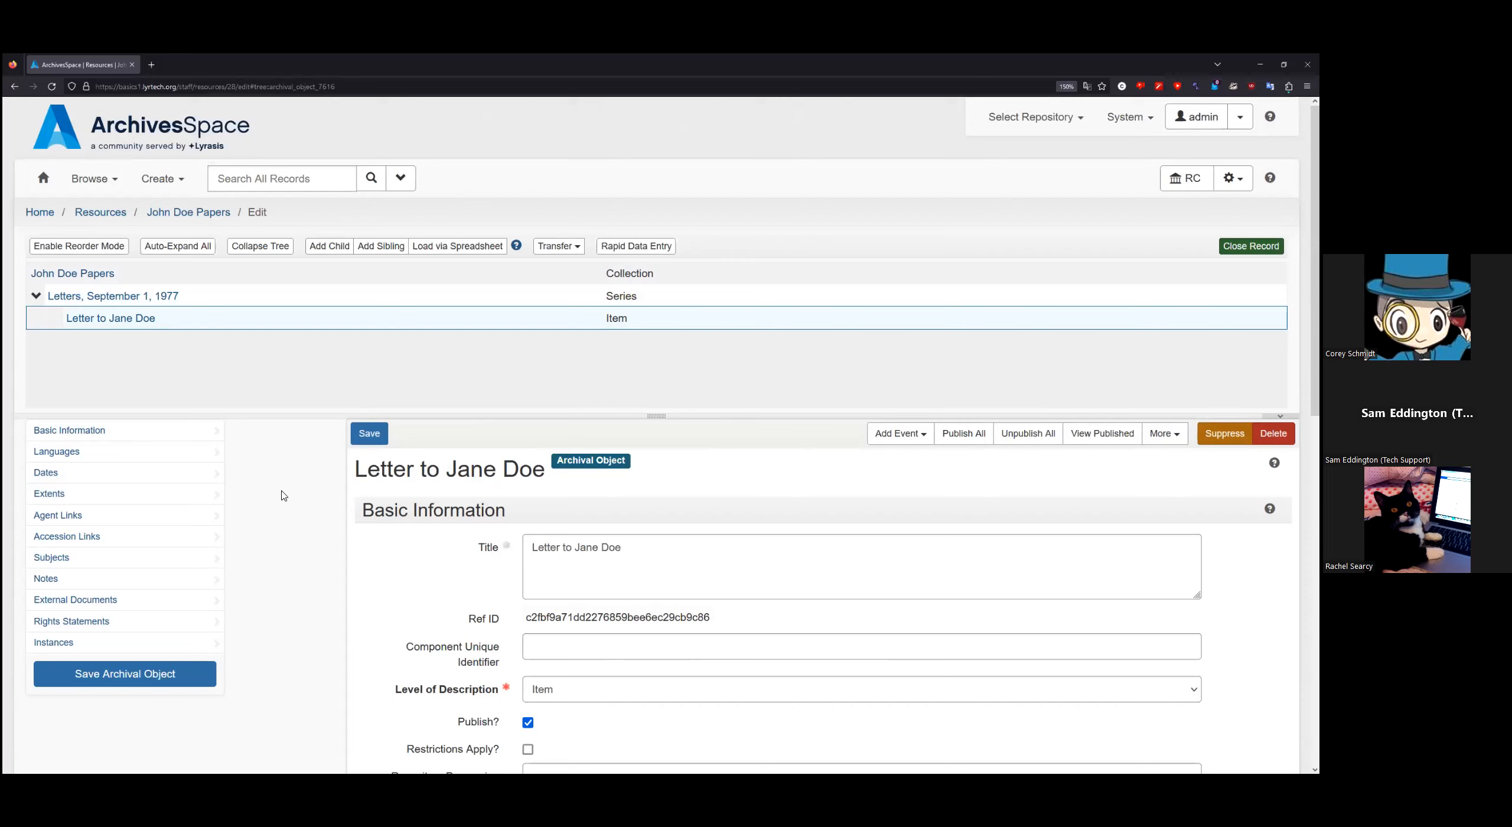
# Step: Go to Letter to Jane Doe's Instances section and add a blank container instance
pyautogui.scroll(-2, 282, 495)
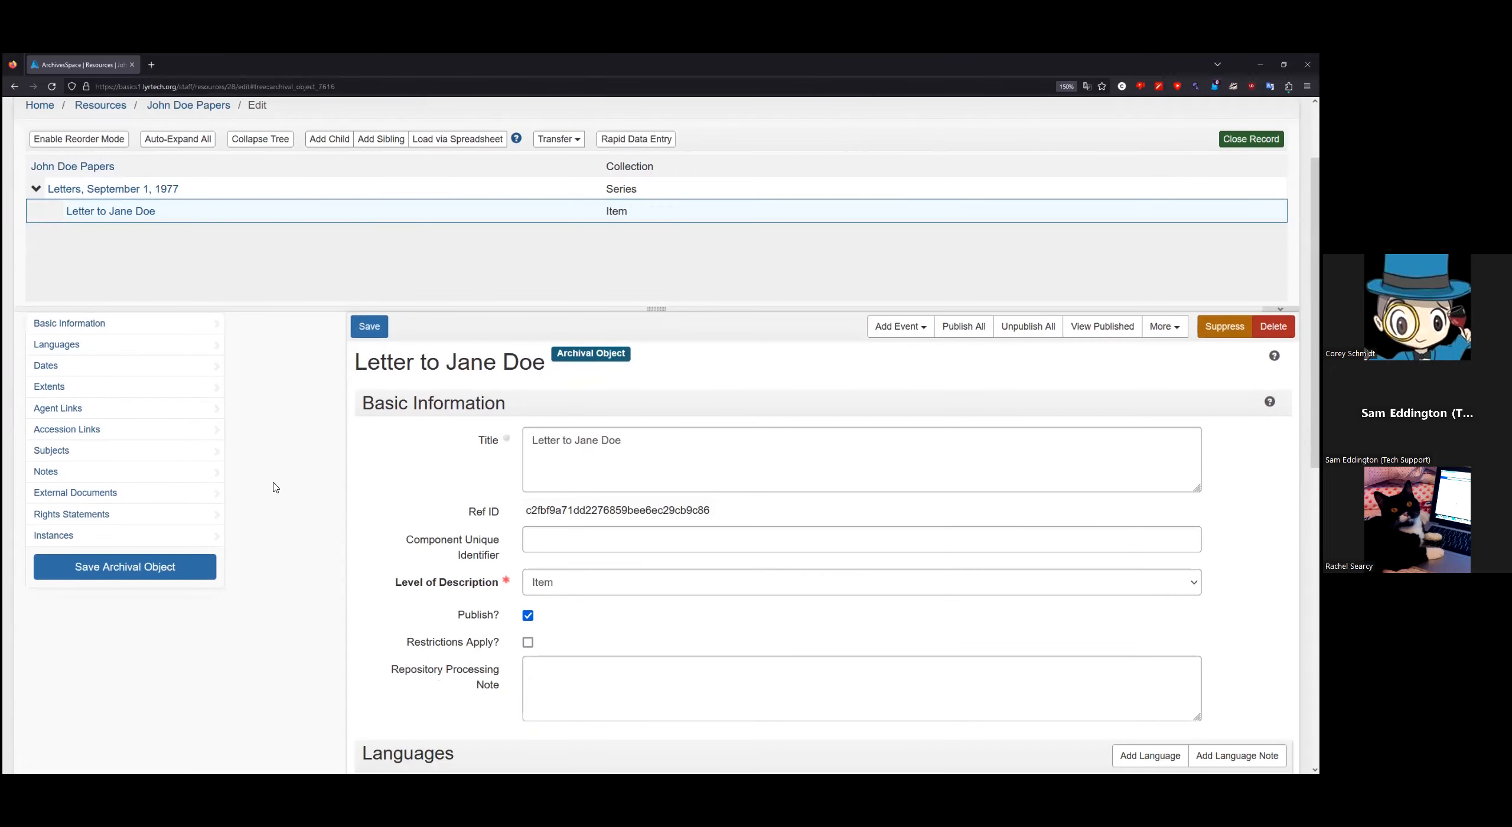
pyautogui.scroll(-2, 276, 492)
pyautogui.scroll(4, 304, 431)
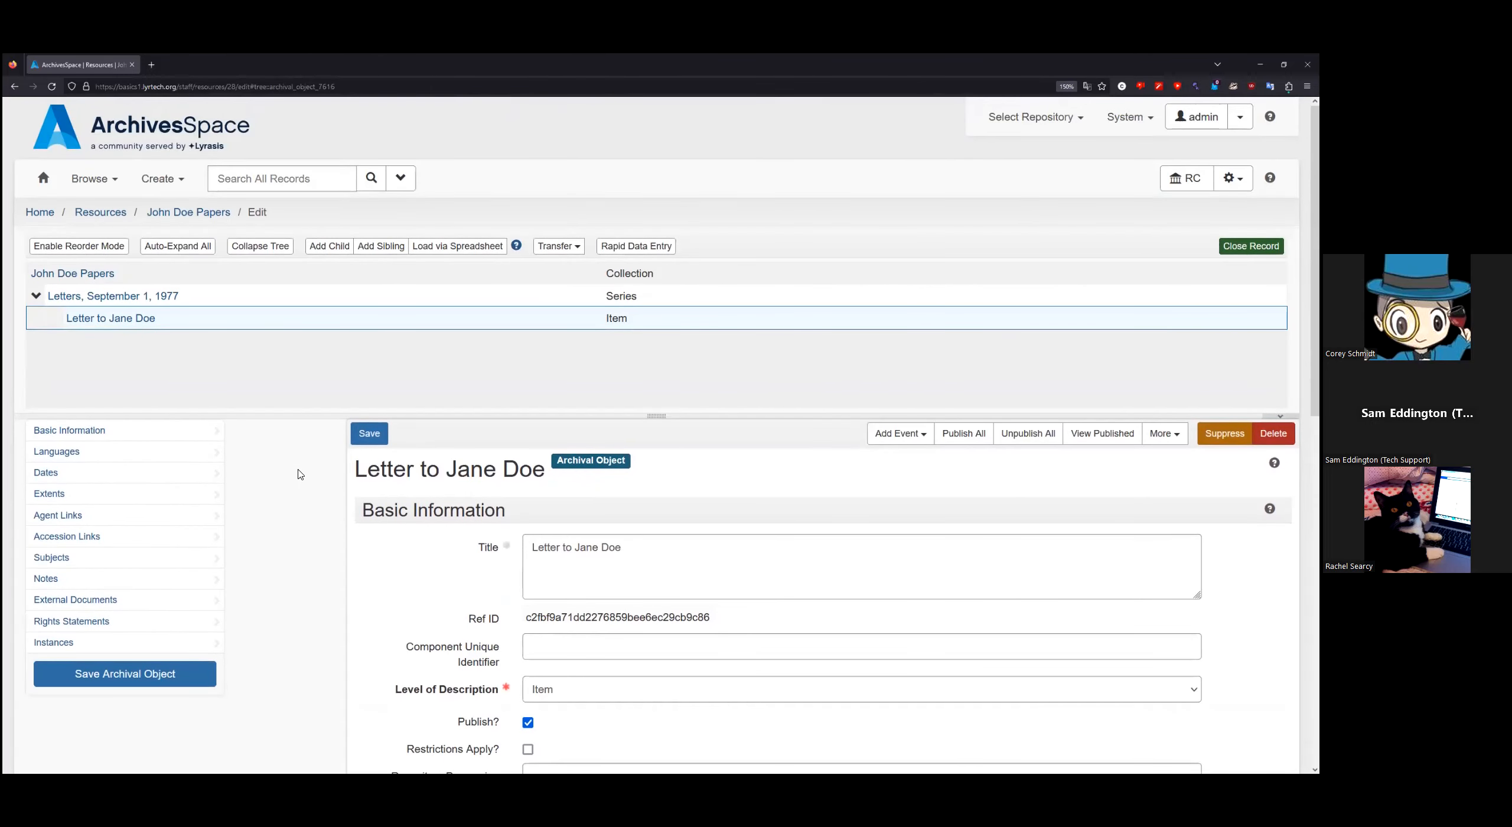
pyautogui.scroll(-1, 304, 486)
pyautogui.scroll(-1, 304, 486)
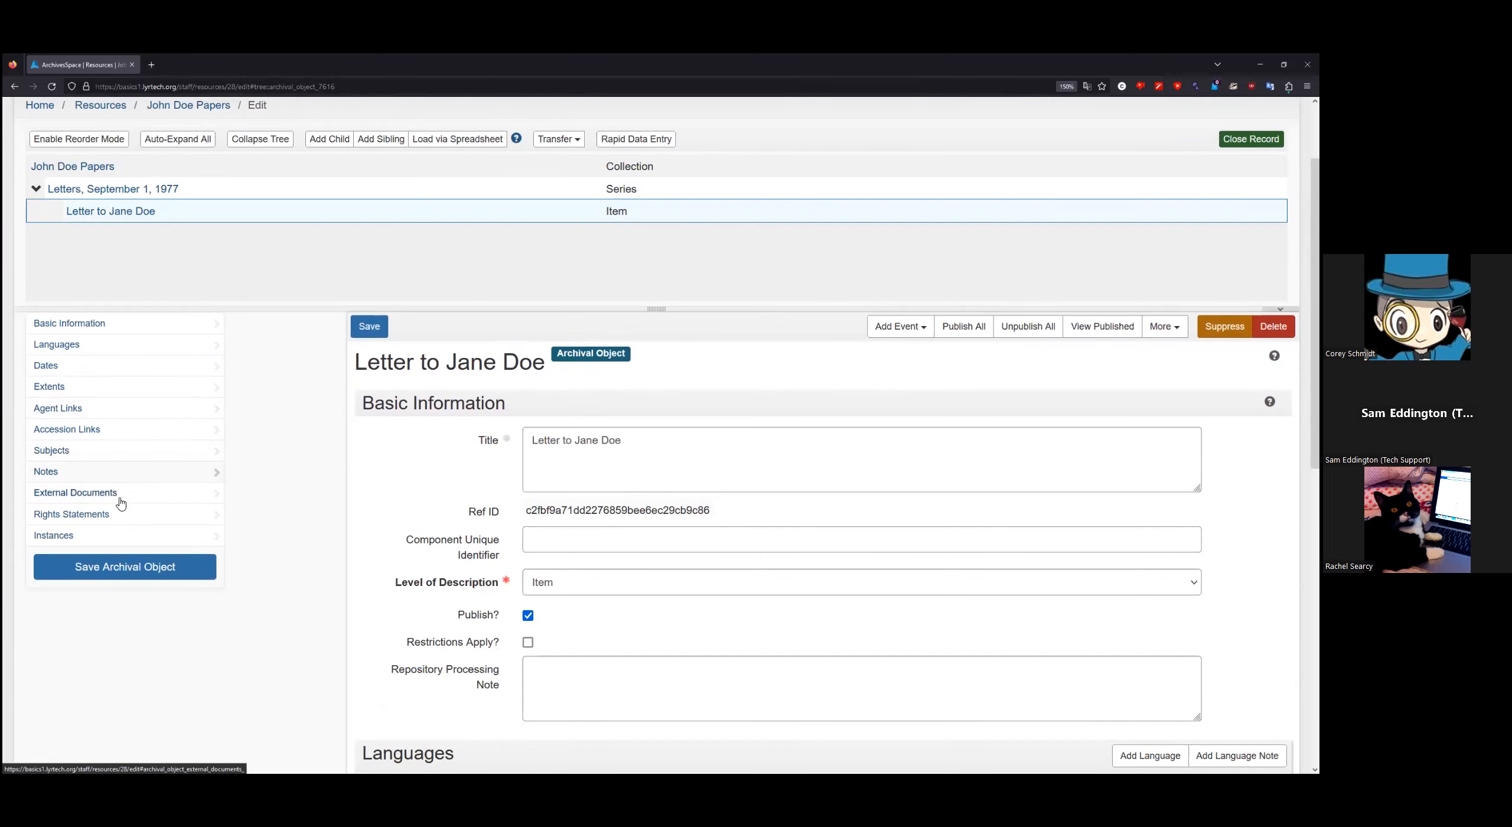
pyautogui.click(68, 537)
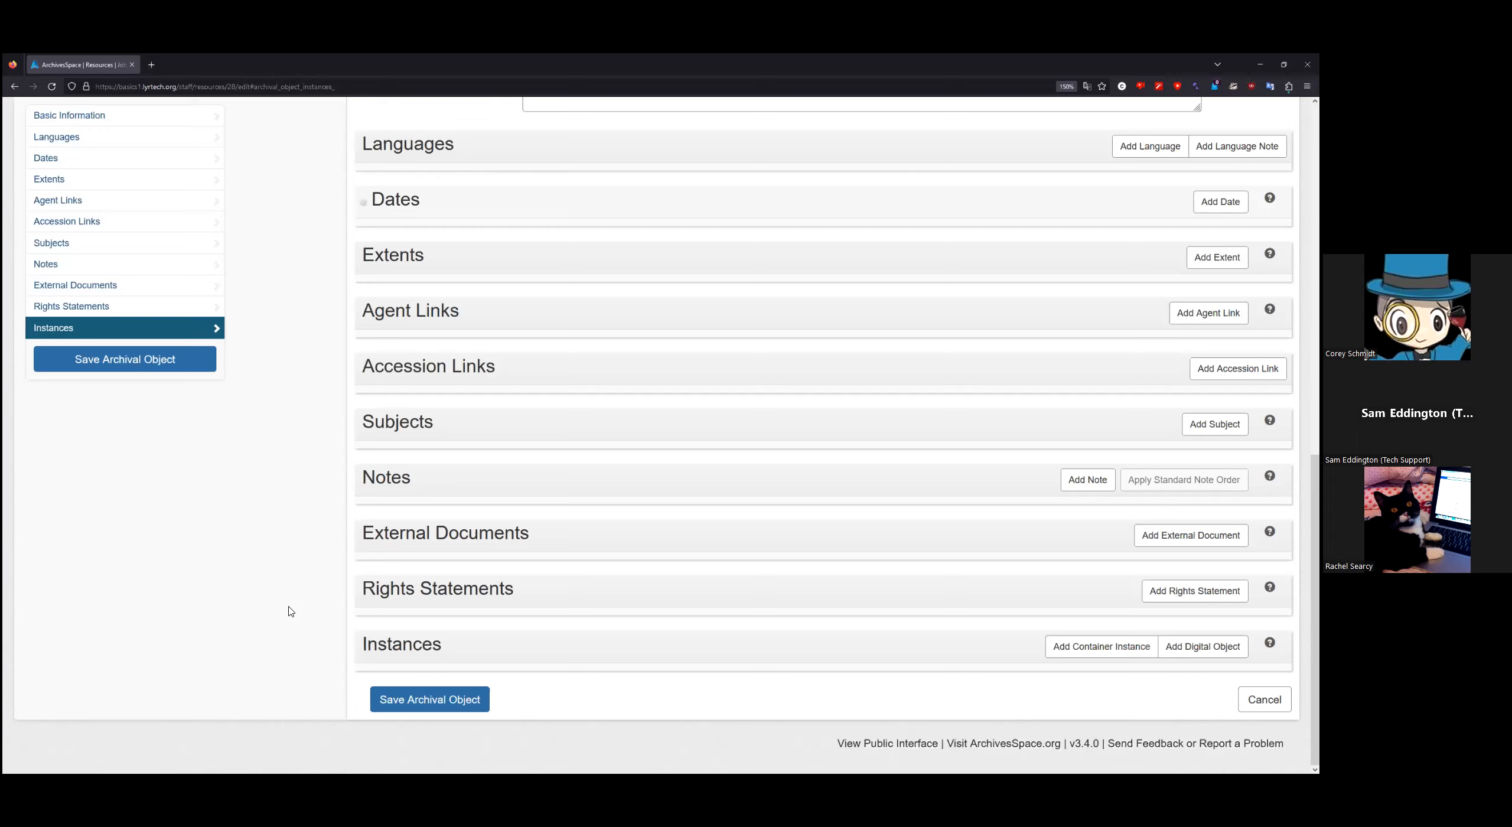
pyautogui.click(1099, 646)
# Step: Choose Text as the type of Letter to Jane Doe's new container instance
pyautogui.scroll(-5, 658, 540)
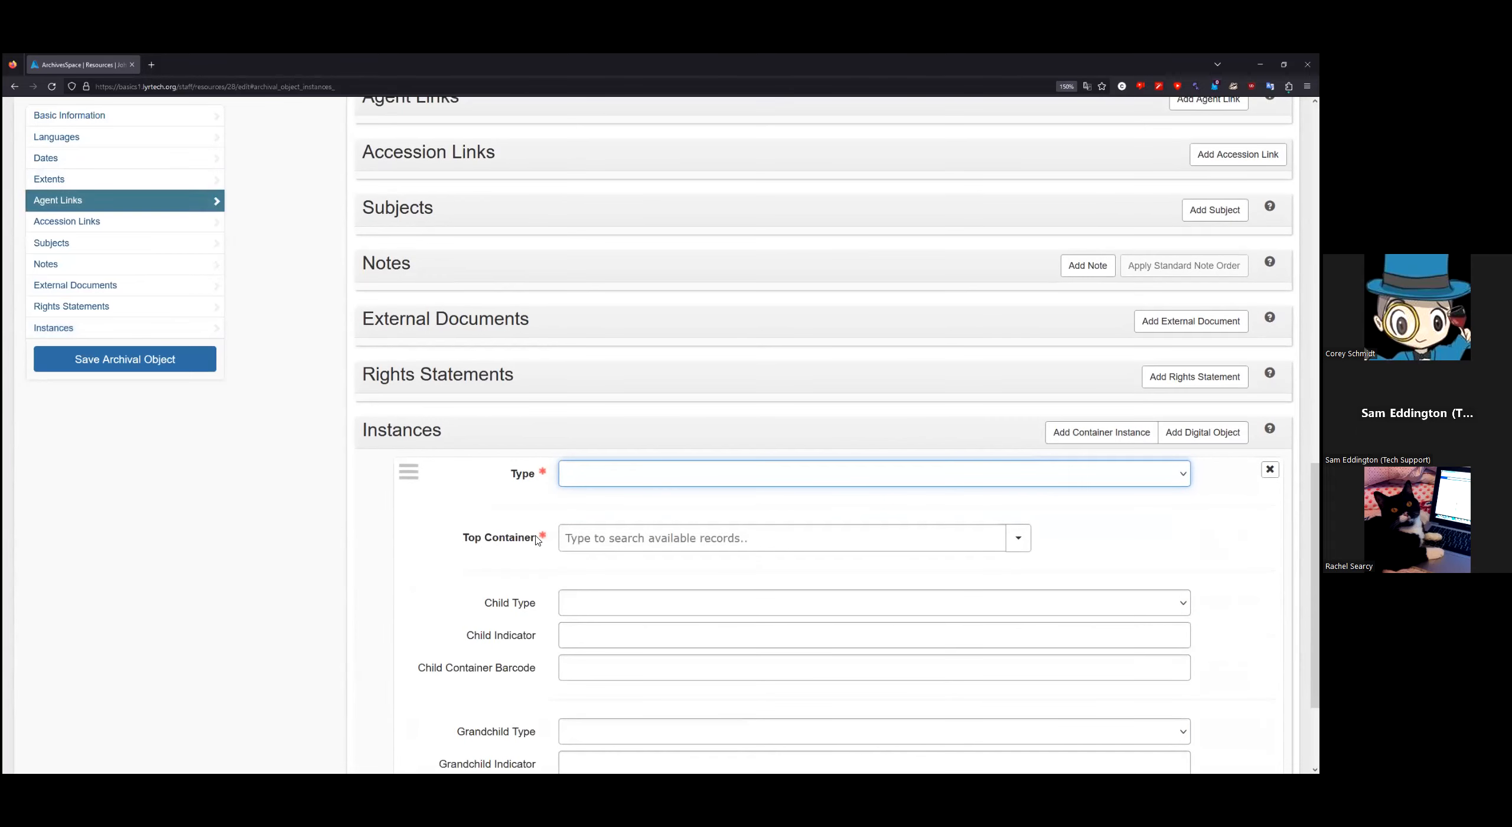
pyautogui.scroll(-1, 1019, 419)
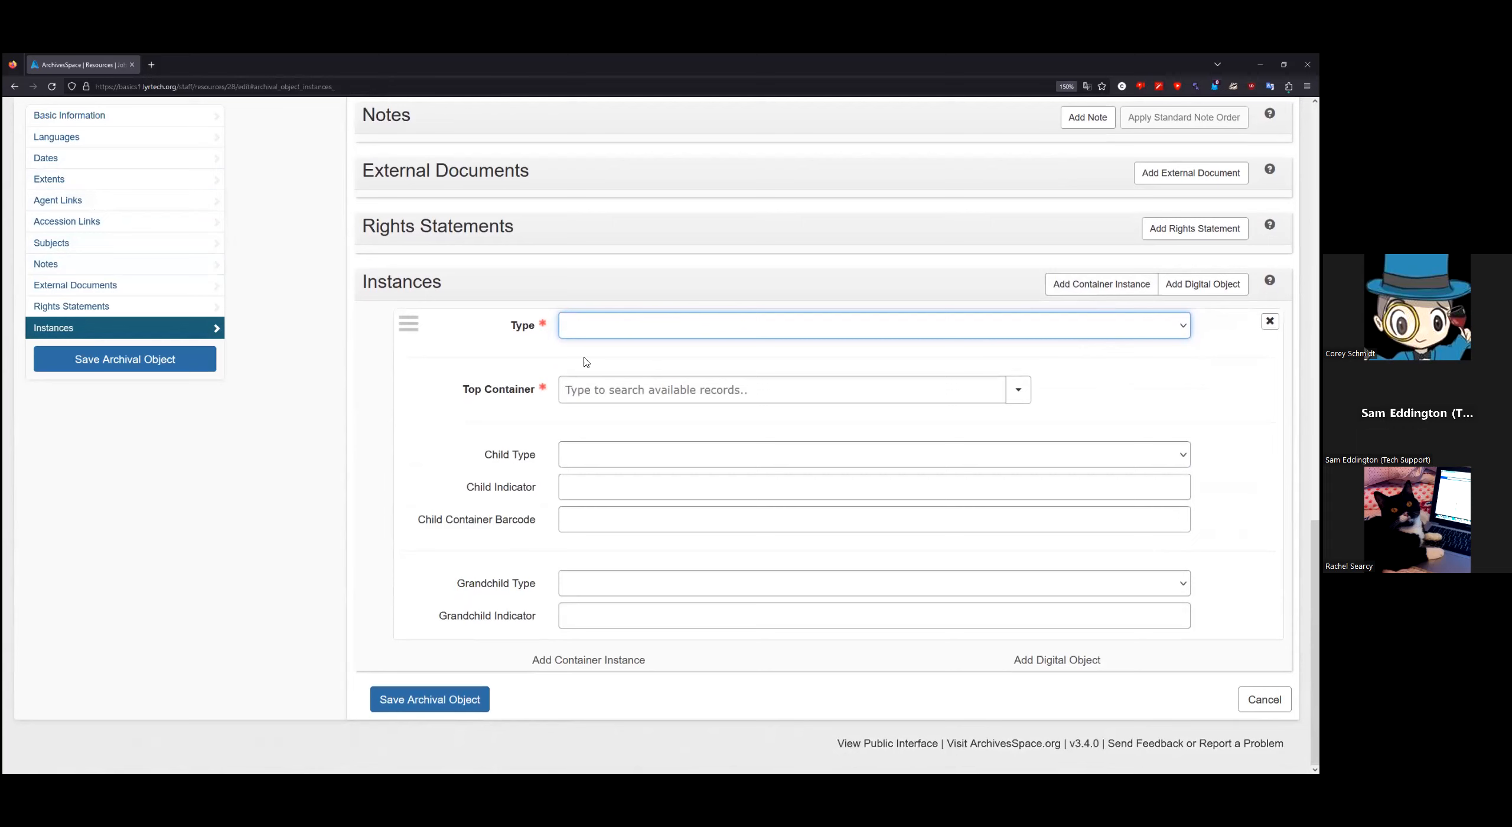
pyautogui.click(652, 328)
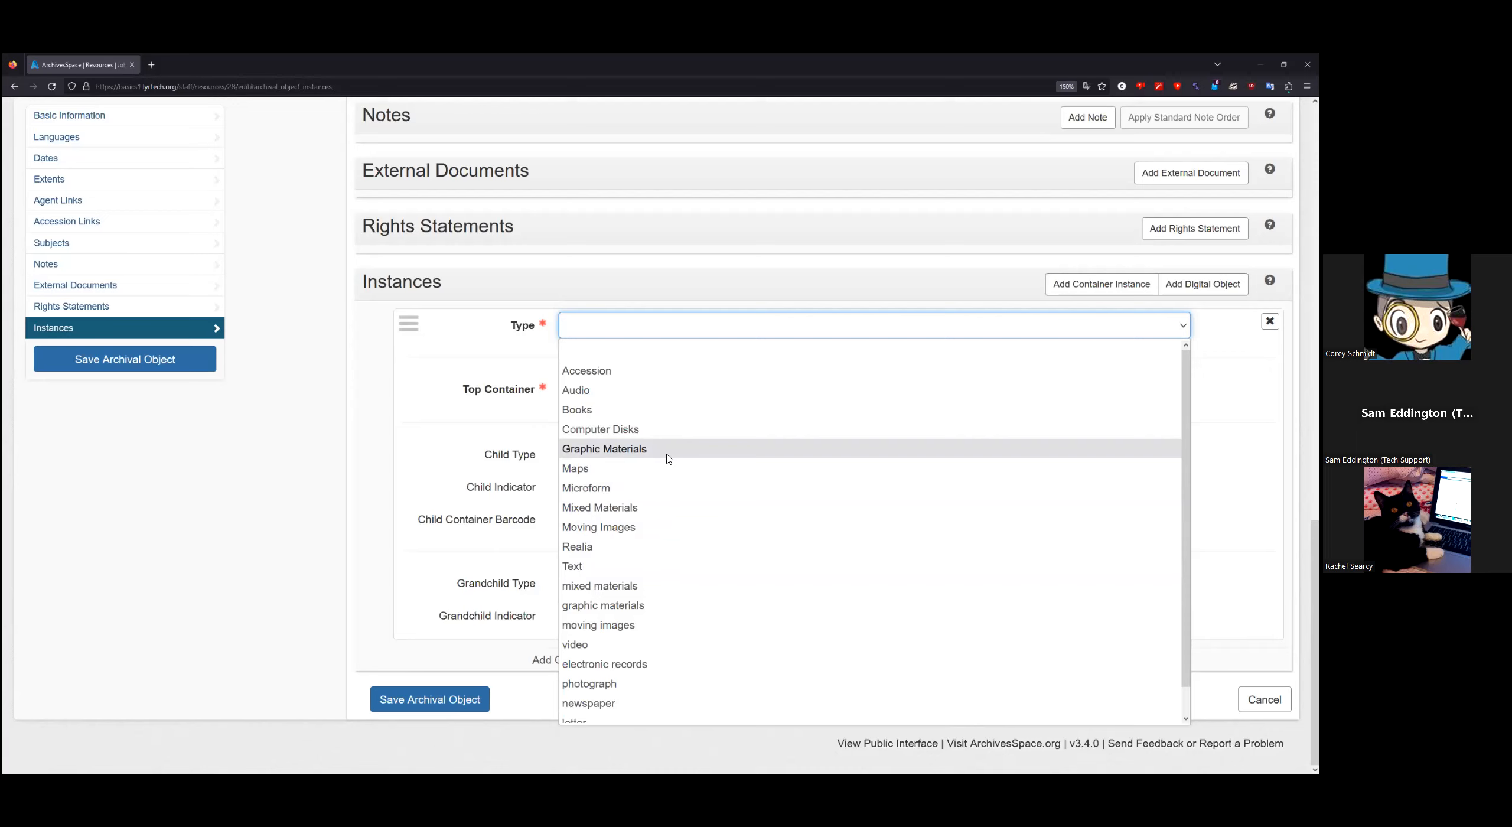
pyautogui.click(615, 566)
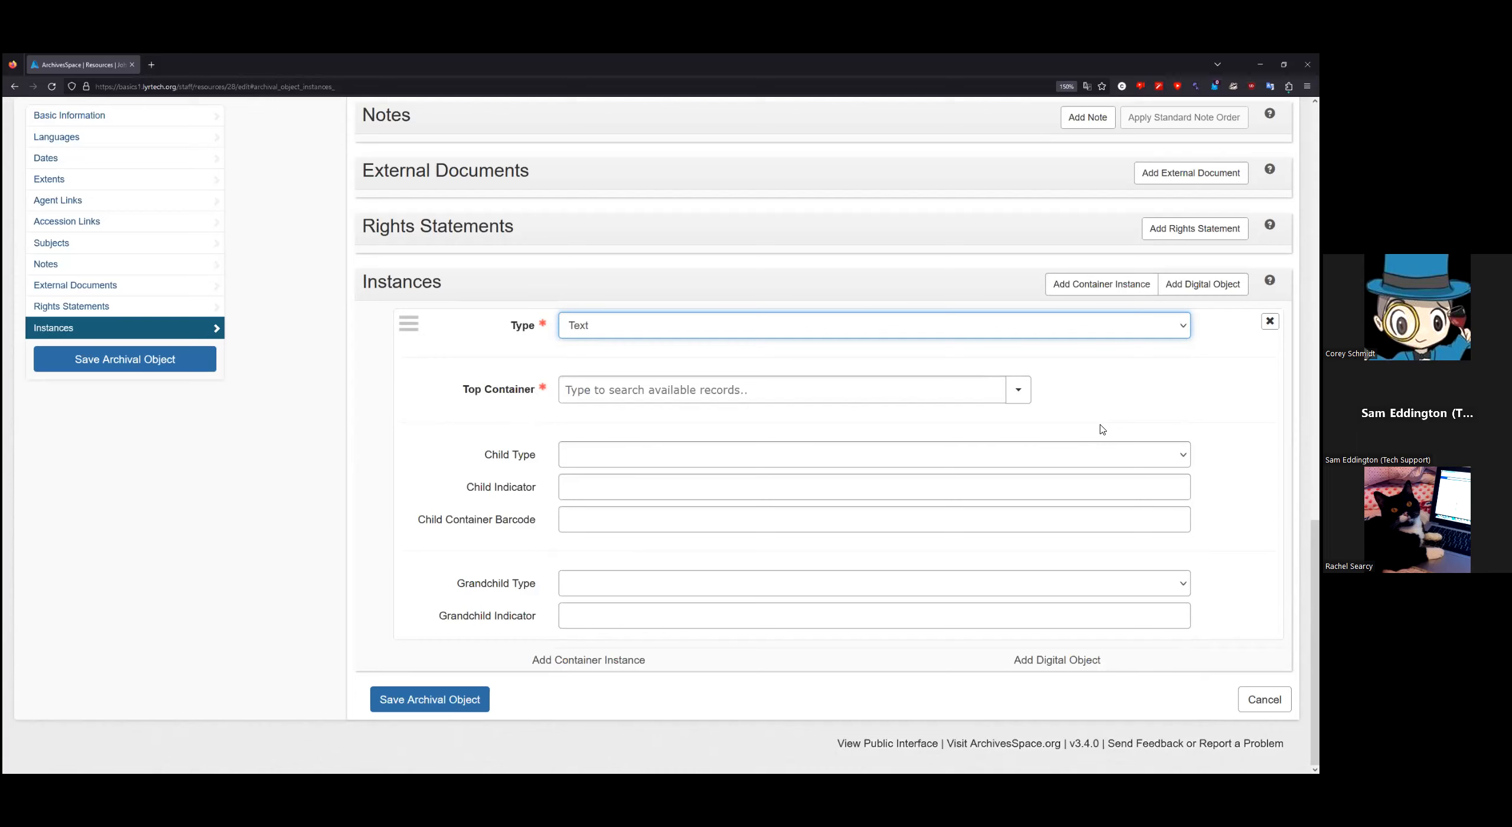
# Step: Search Top Container for 'box 1', clear the unmatched search, and show the Browse/Create options
pyautogui.click(775, 381)
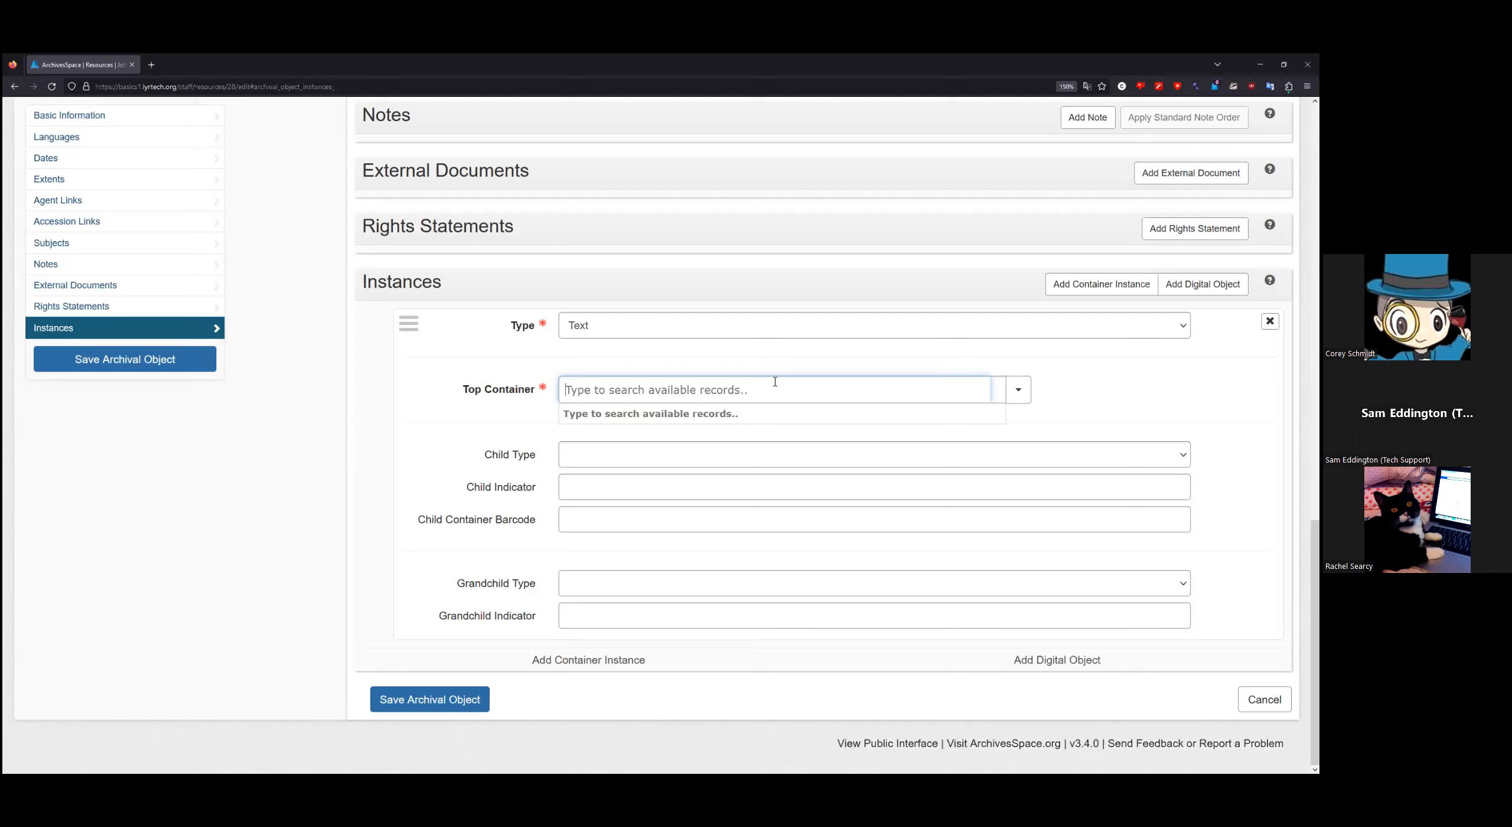
pyautogui.write('box 1')
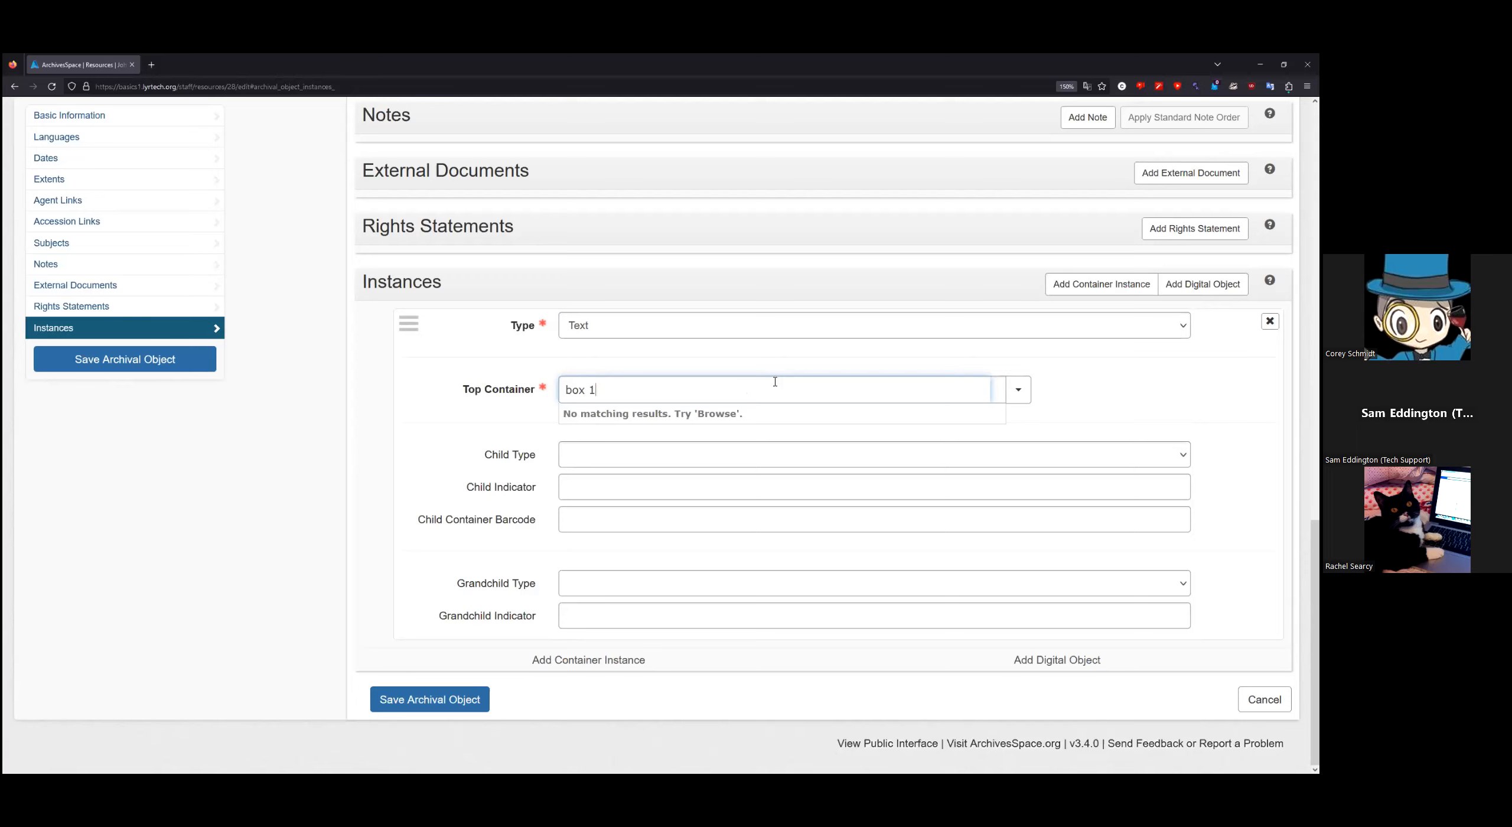
pyautogui.press('BackSpace')
pyautogui.press('BackSpace')
pyautogui.press('BackSpace')
pyautogui.press('BackSpace')
pyautogui.press('BackSpace')
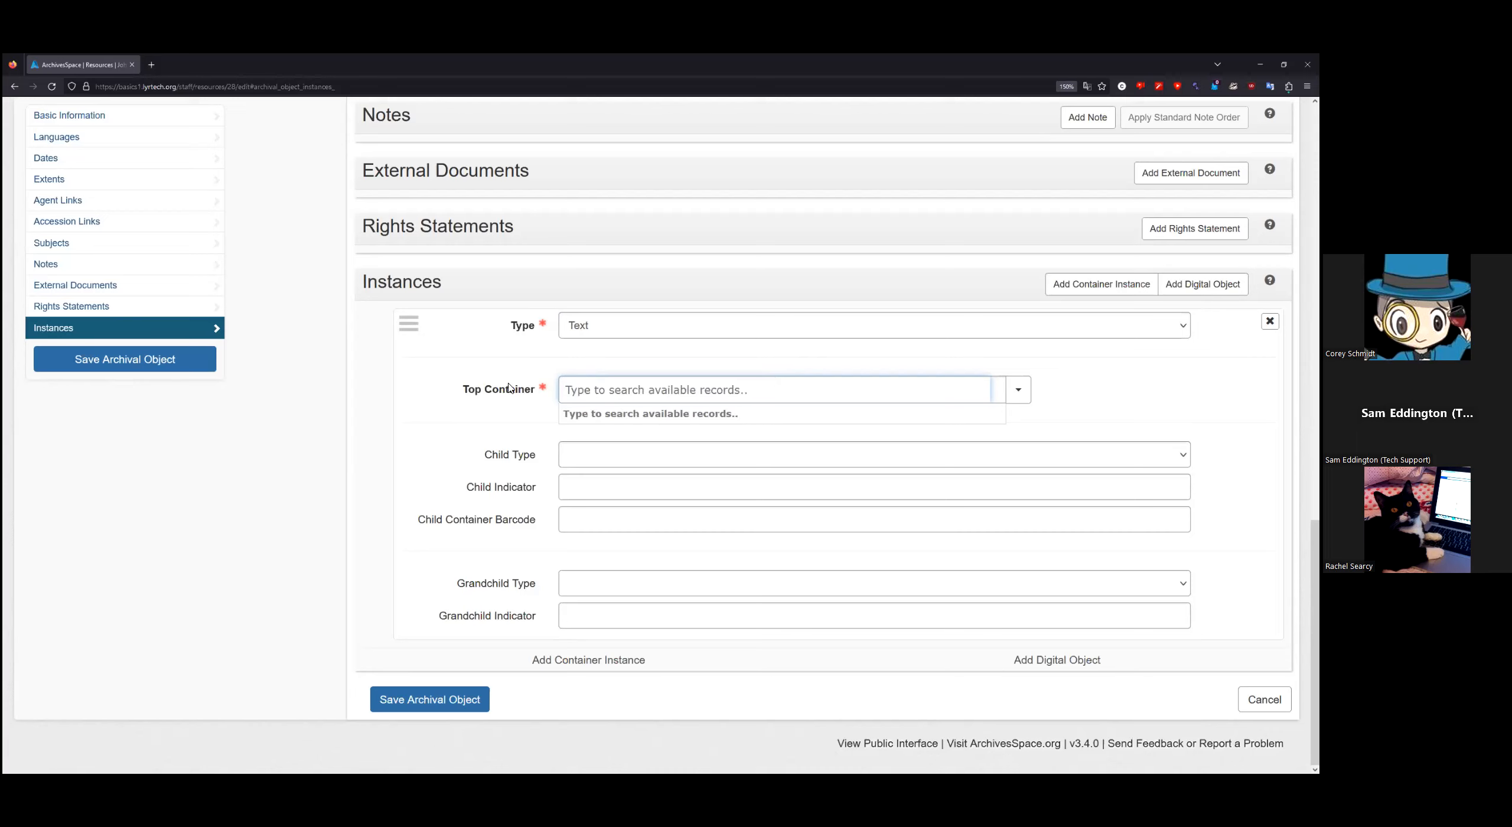
pyautogui.click(1022, 395)
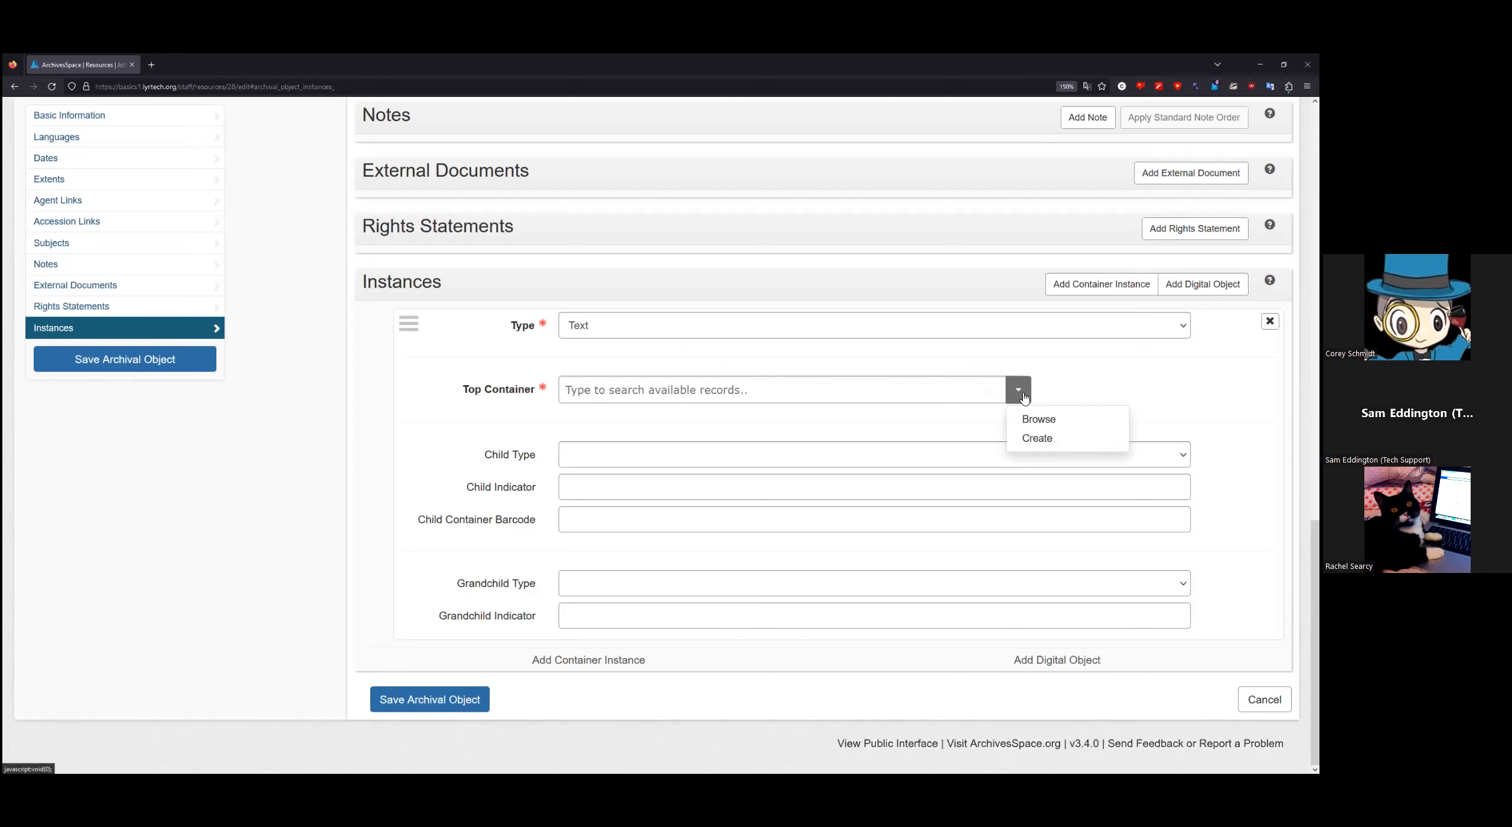
# Step: Create a Box top container with indicator 1 and link it to the Text instance
pyautogui.click(1042, 439)
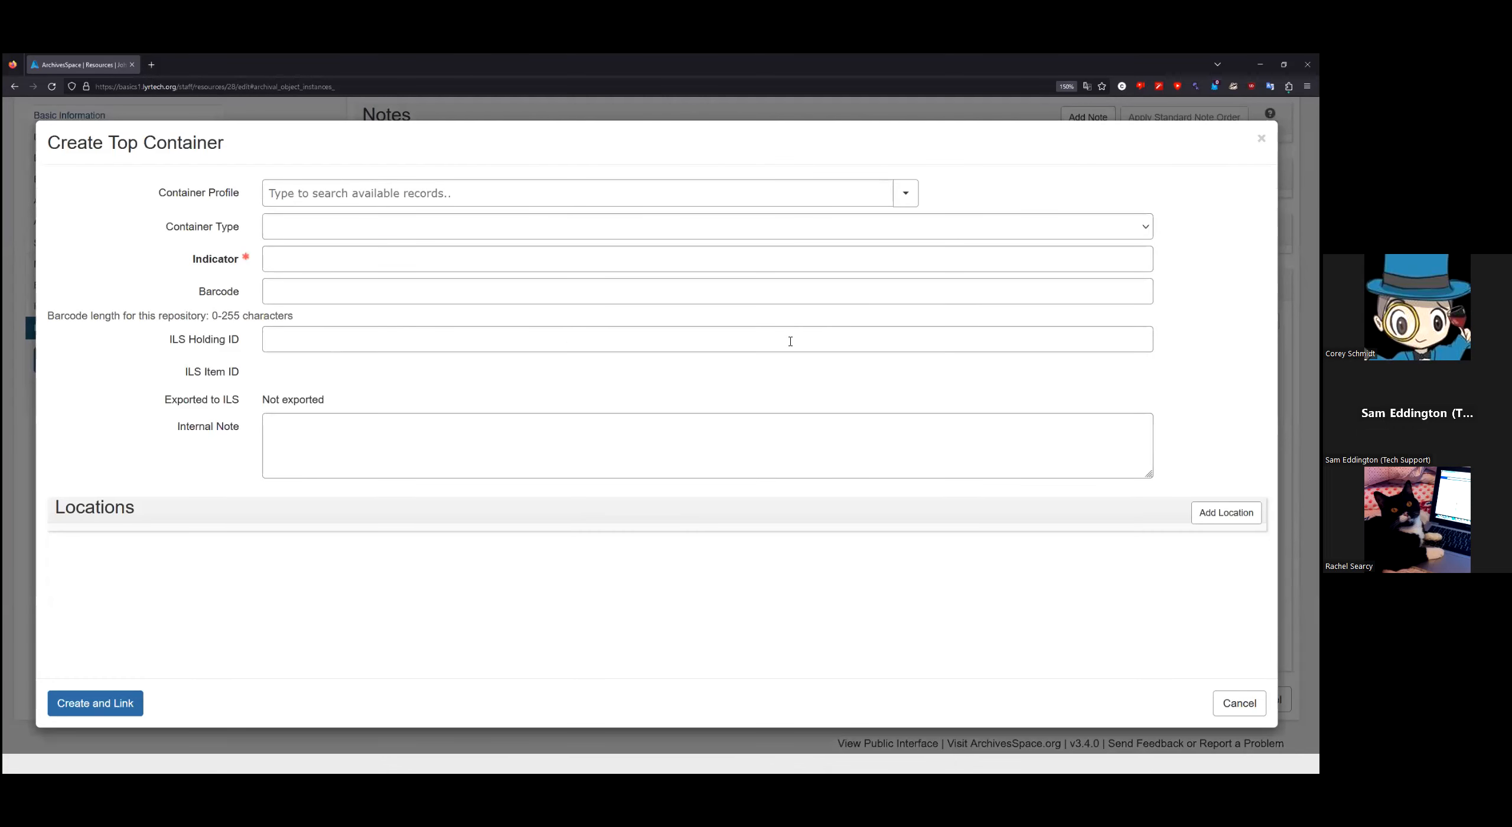
pyautogui.click(319, 233)
pyautogui.click(307, 273)
pyautogui.moveTo(209, 229)
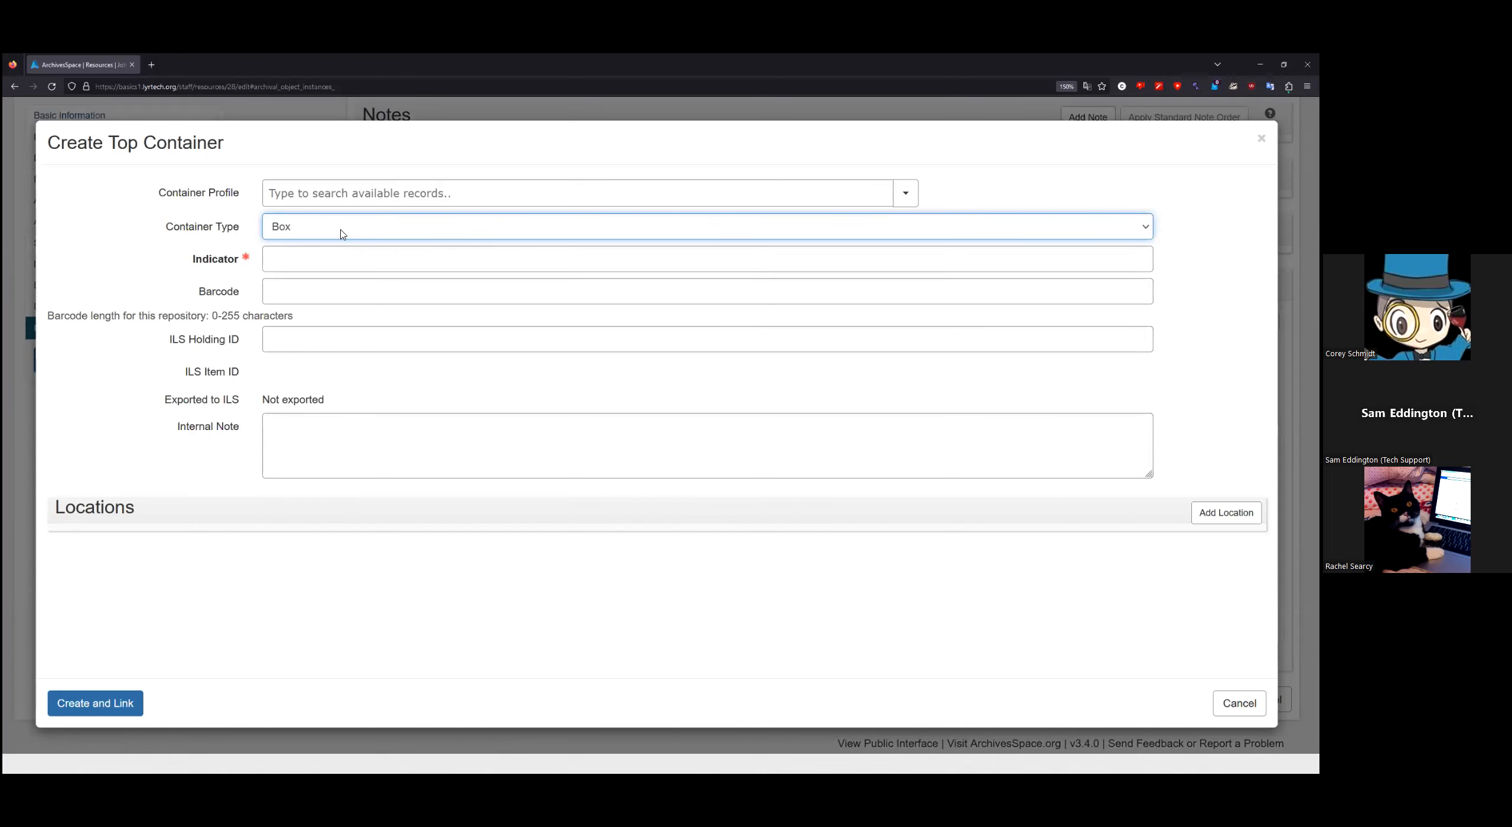
pyautogui.click(327, 262)
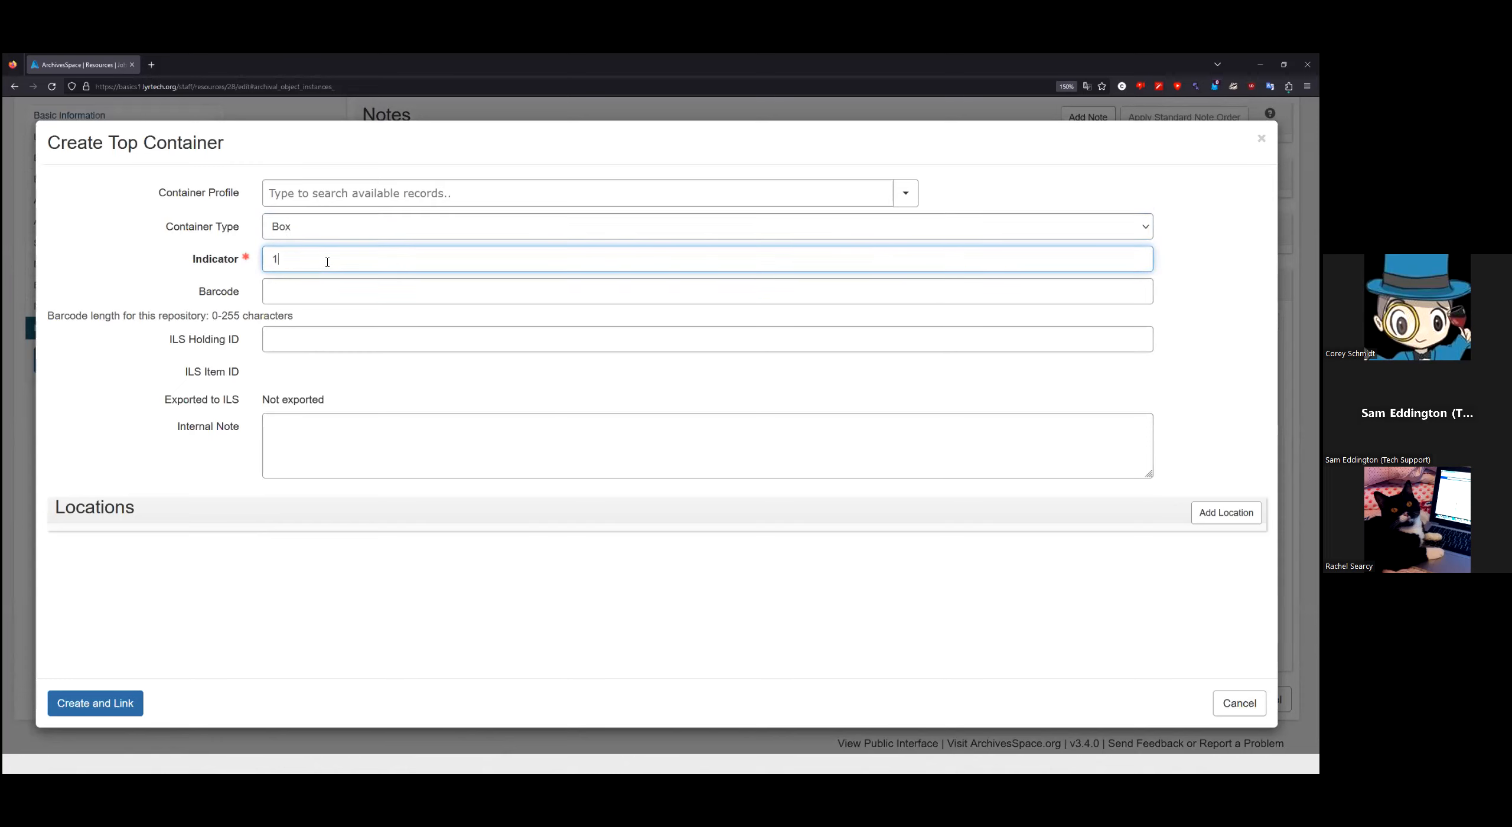
pyautogui.click(339, 294)
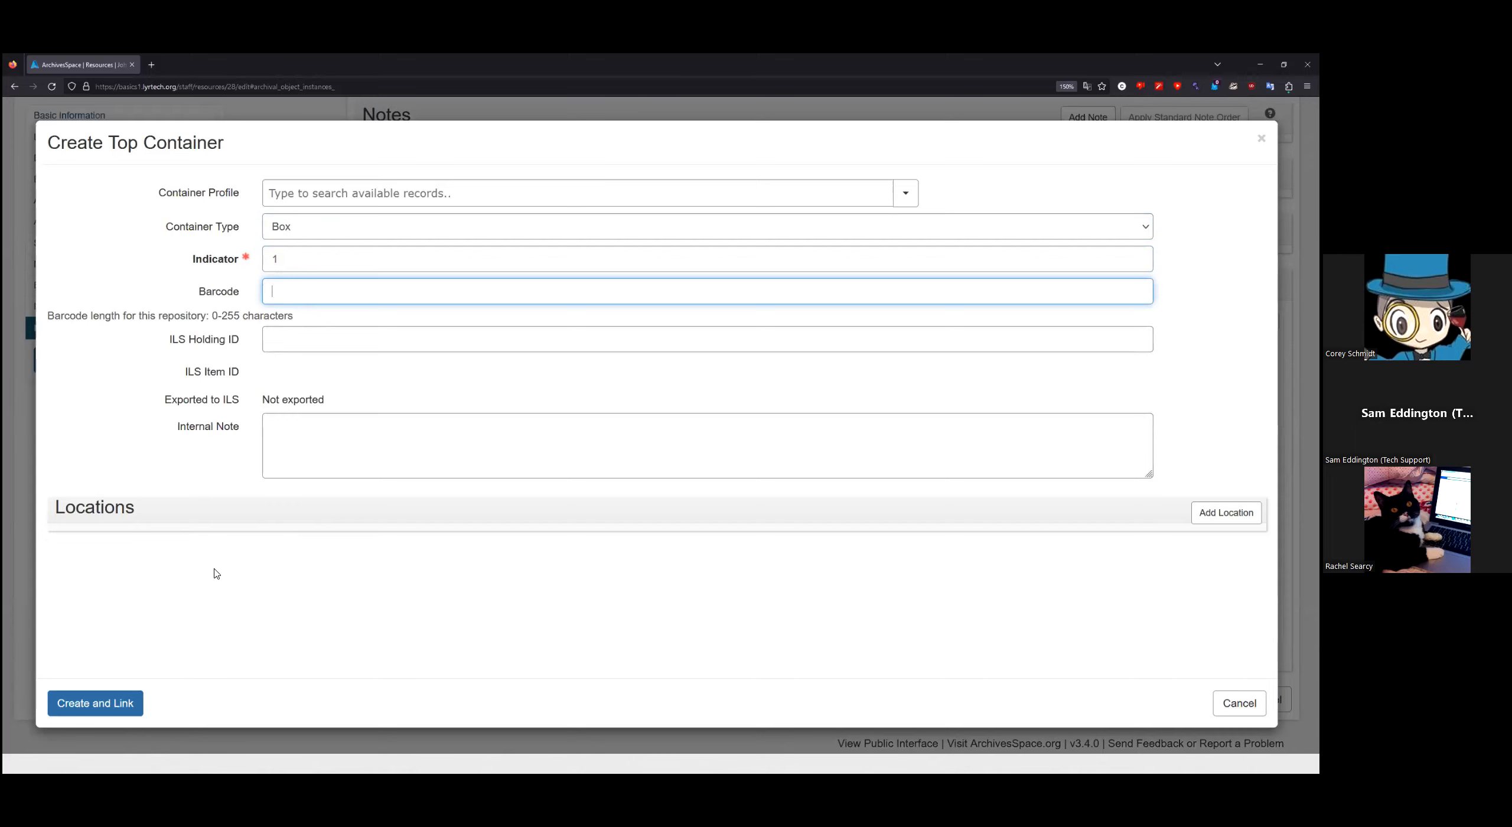
pyautogui.click(115, 704)
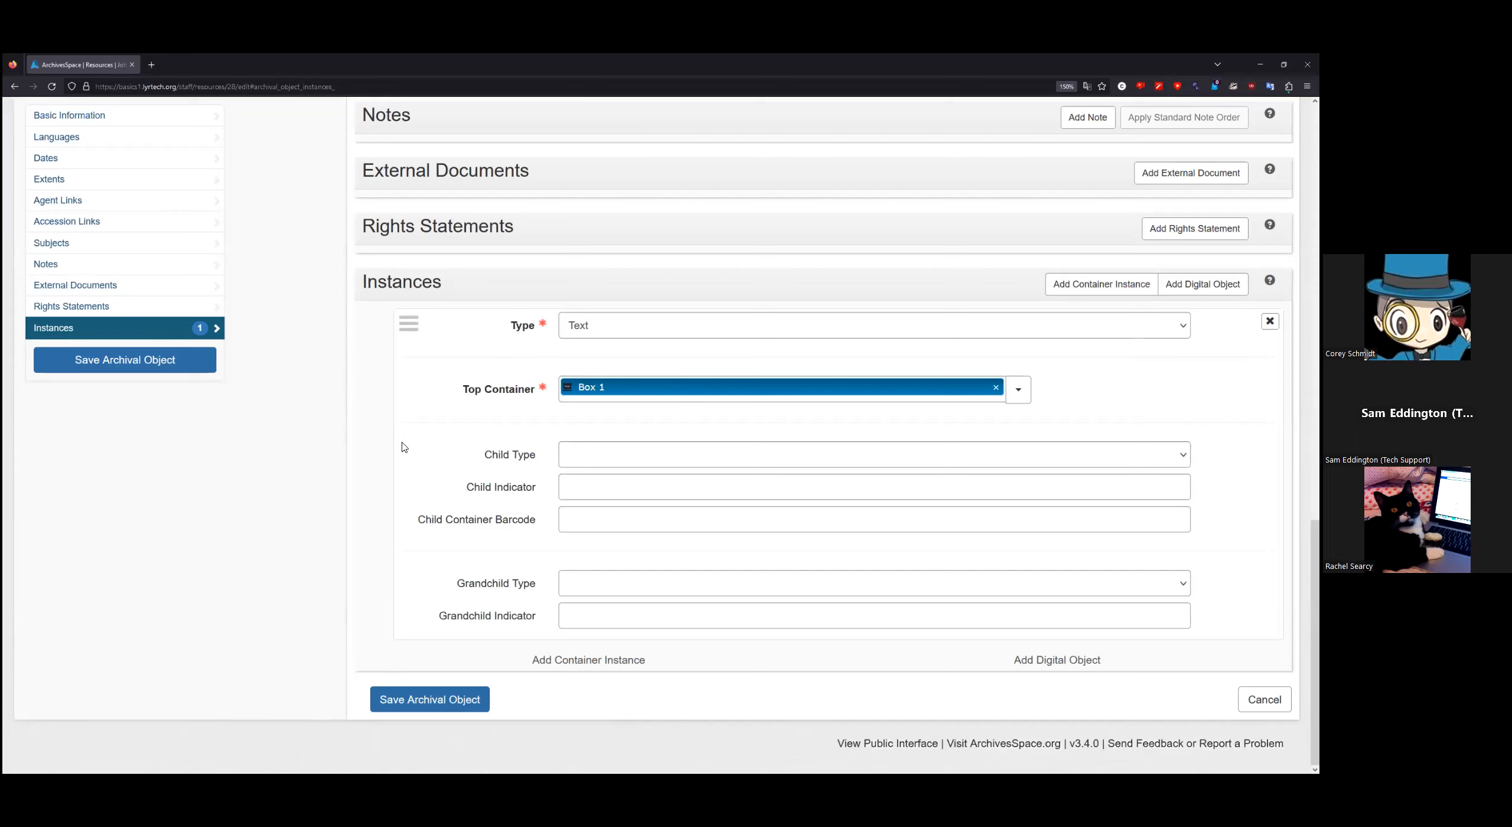
# Step: Set the instance's child container to Folder with indicator 1
pyautogui.moveTo(412, 452)
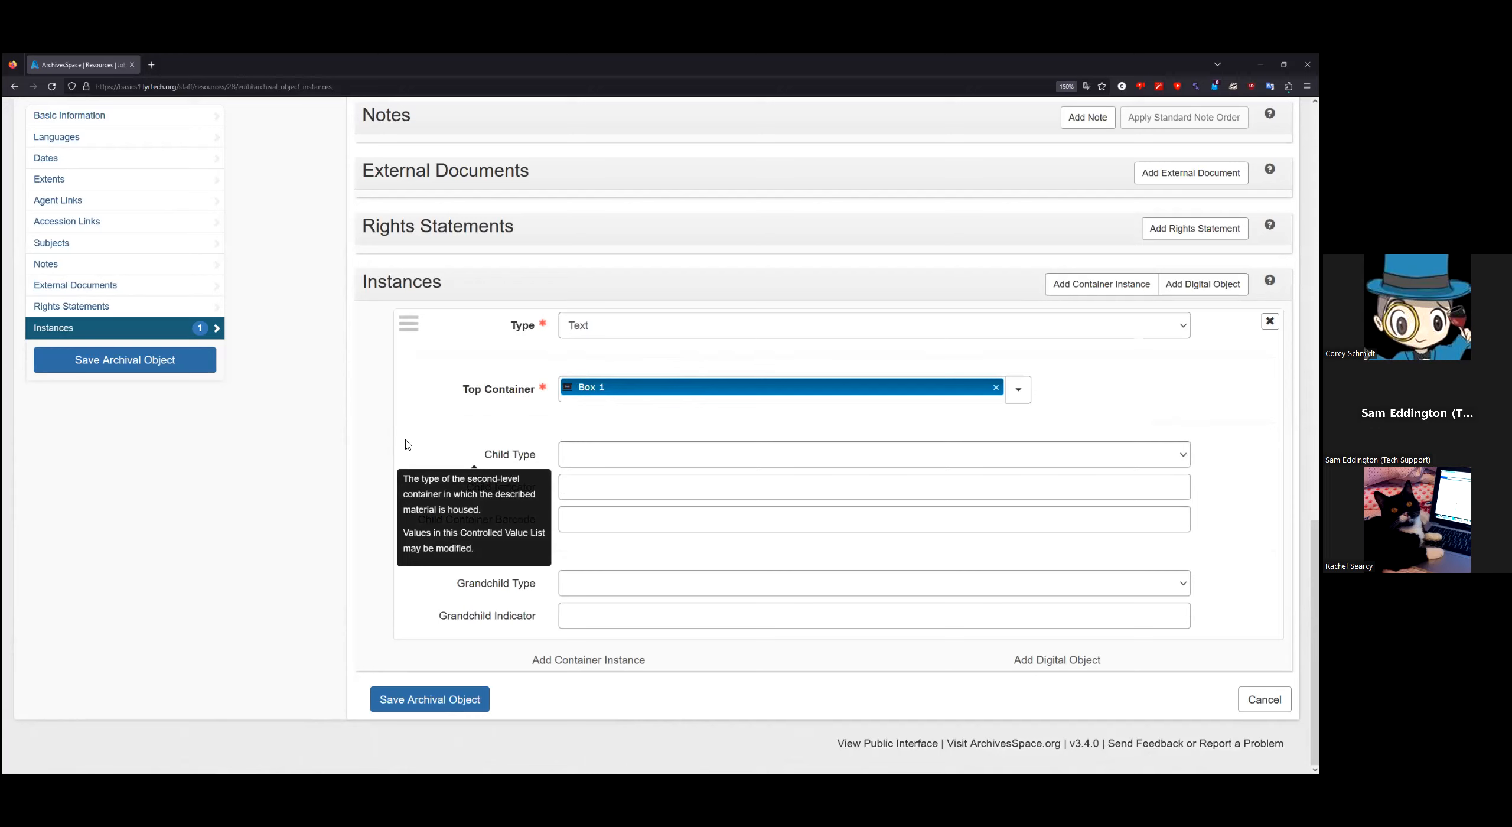
pyautogui.click(667, 460)
pyautogui.click(612, 313)
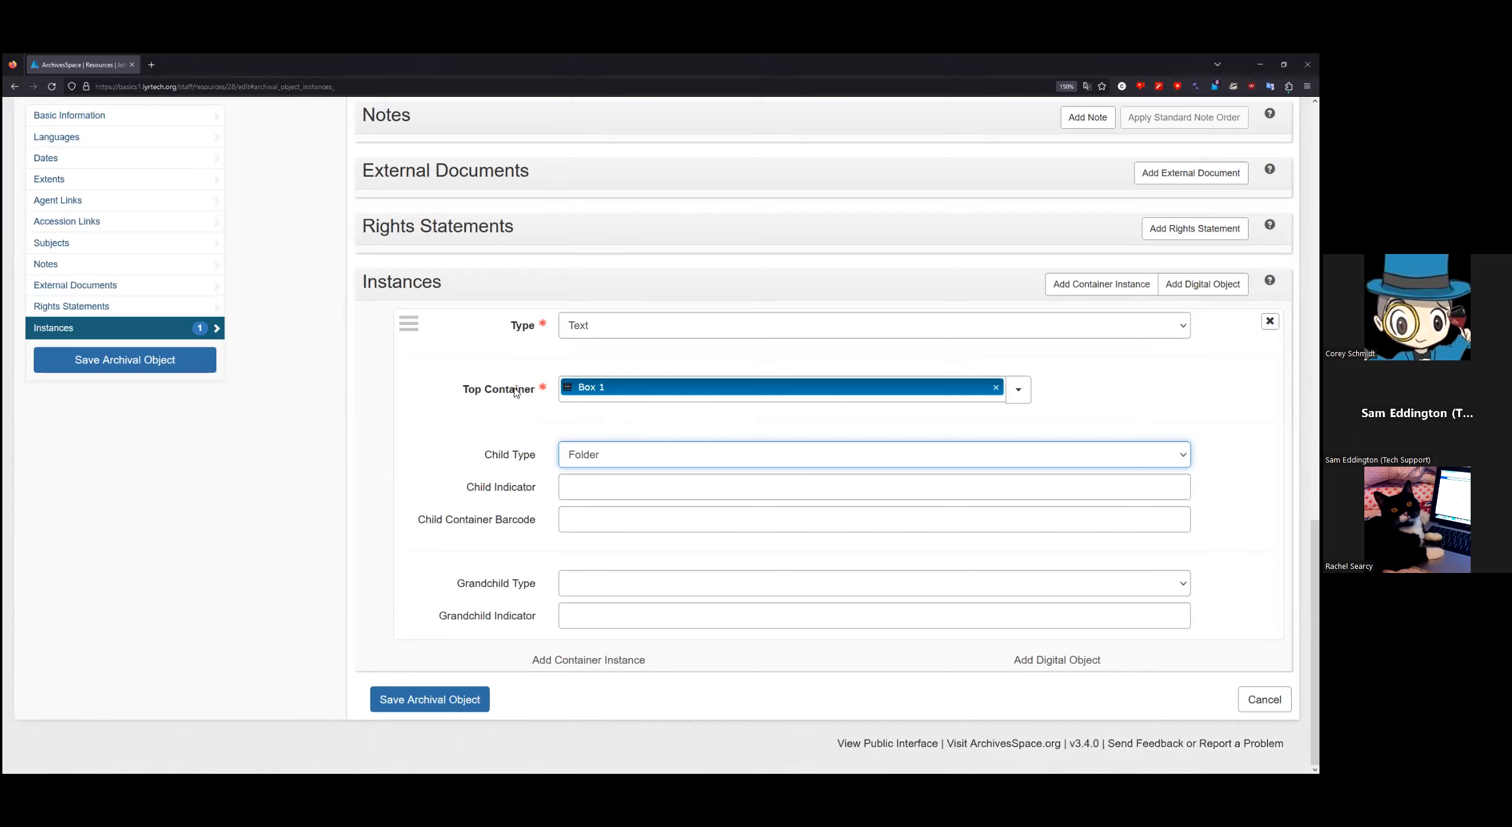
pyautogui.click(614, 486)
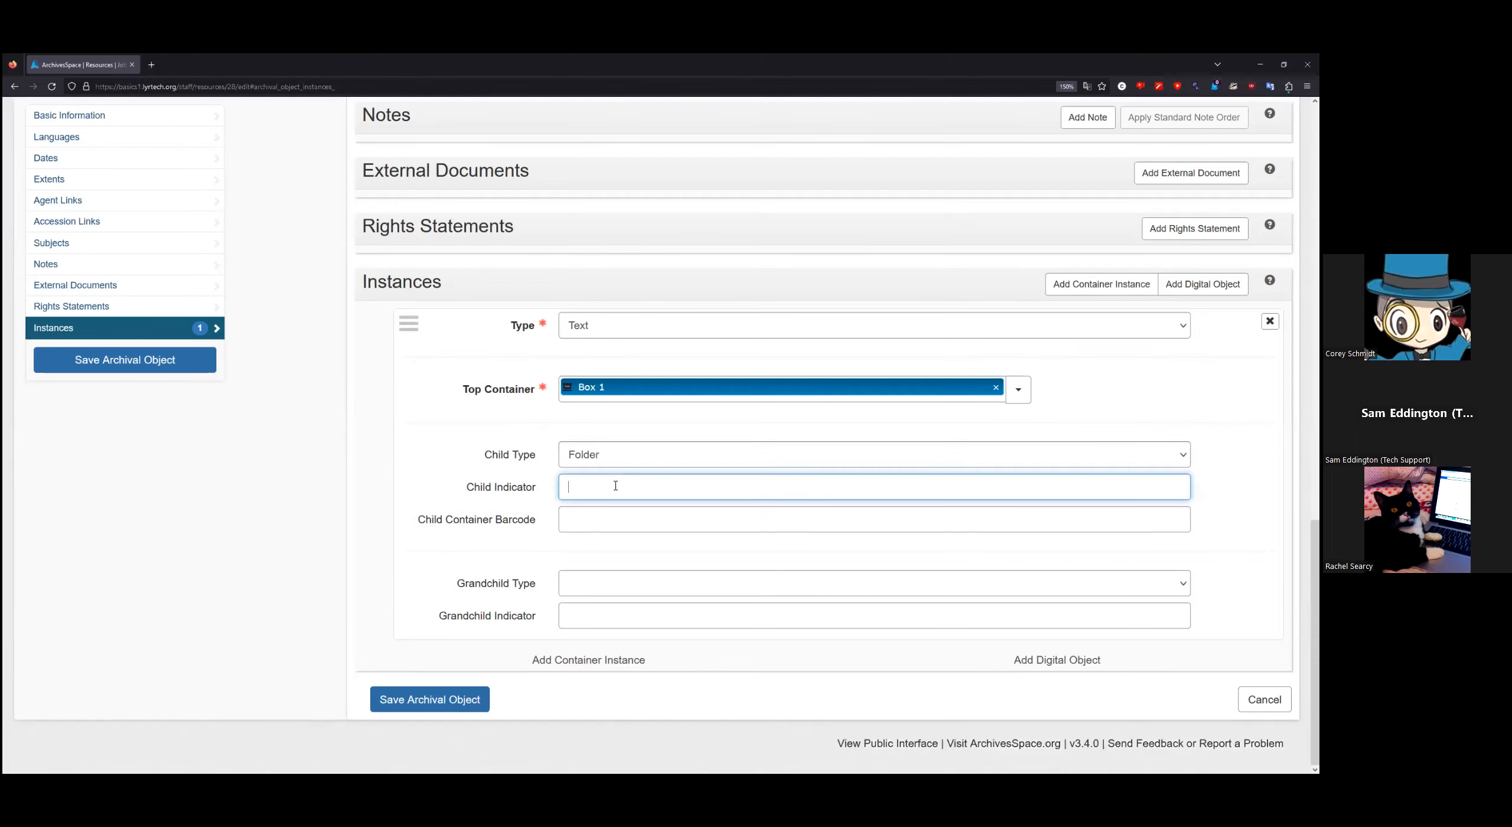
pyautogui.write('1')
pyautogui.click(340, 540)
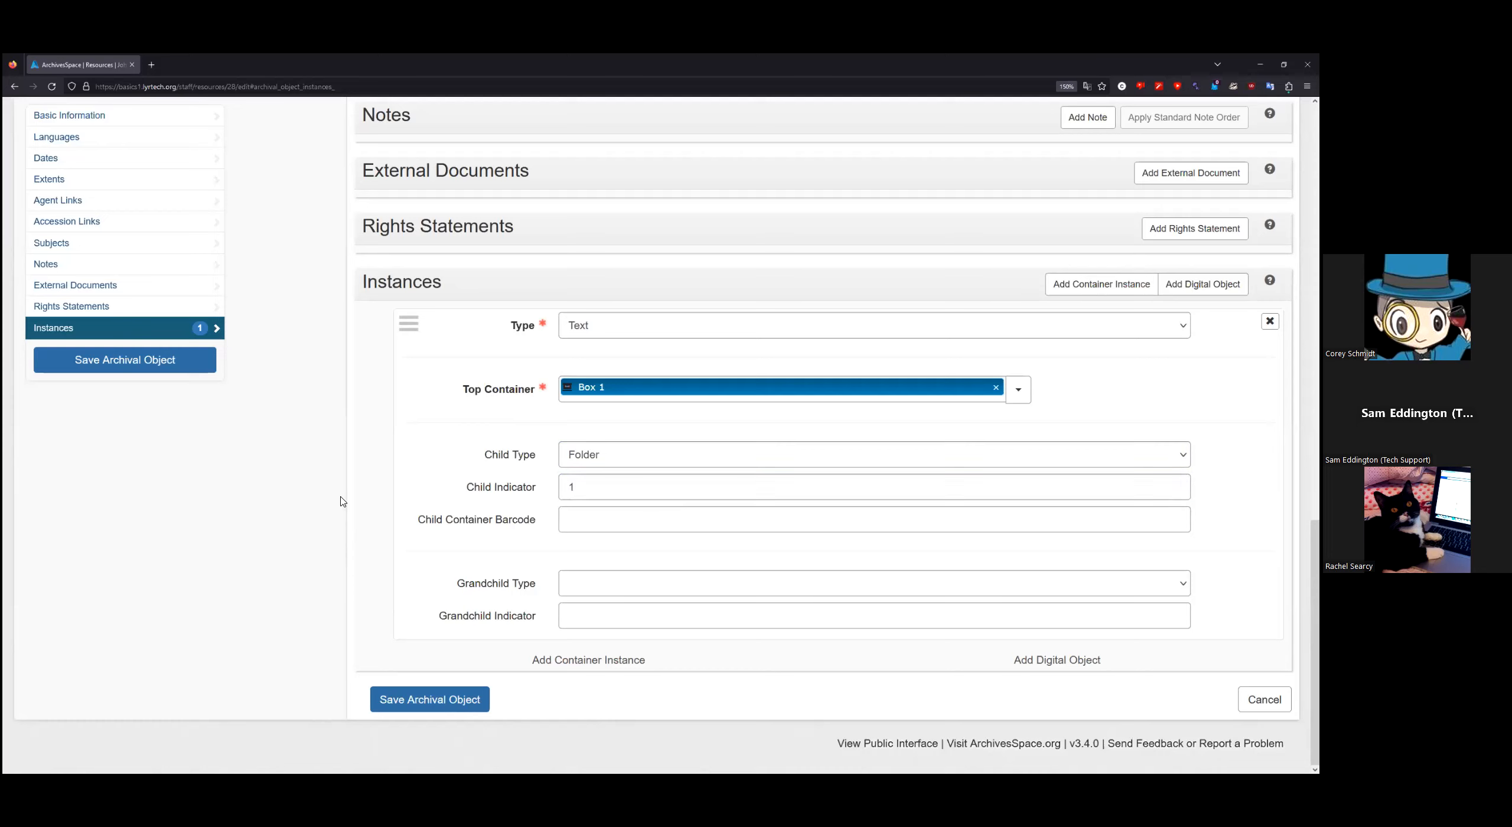
# Step: Set the grandchild container to Item with indicator 1
pyautogui.click(610, 592)
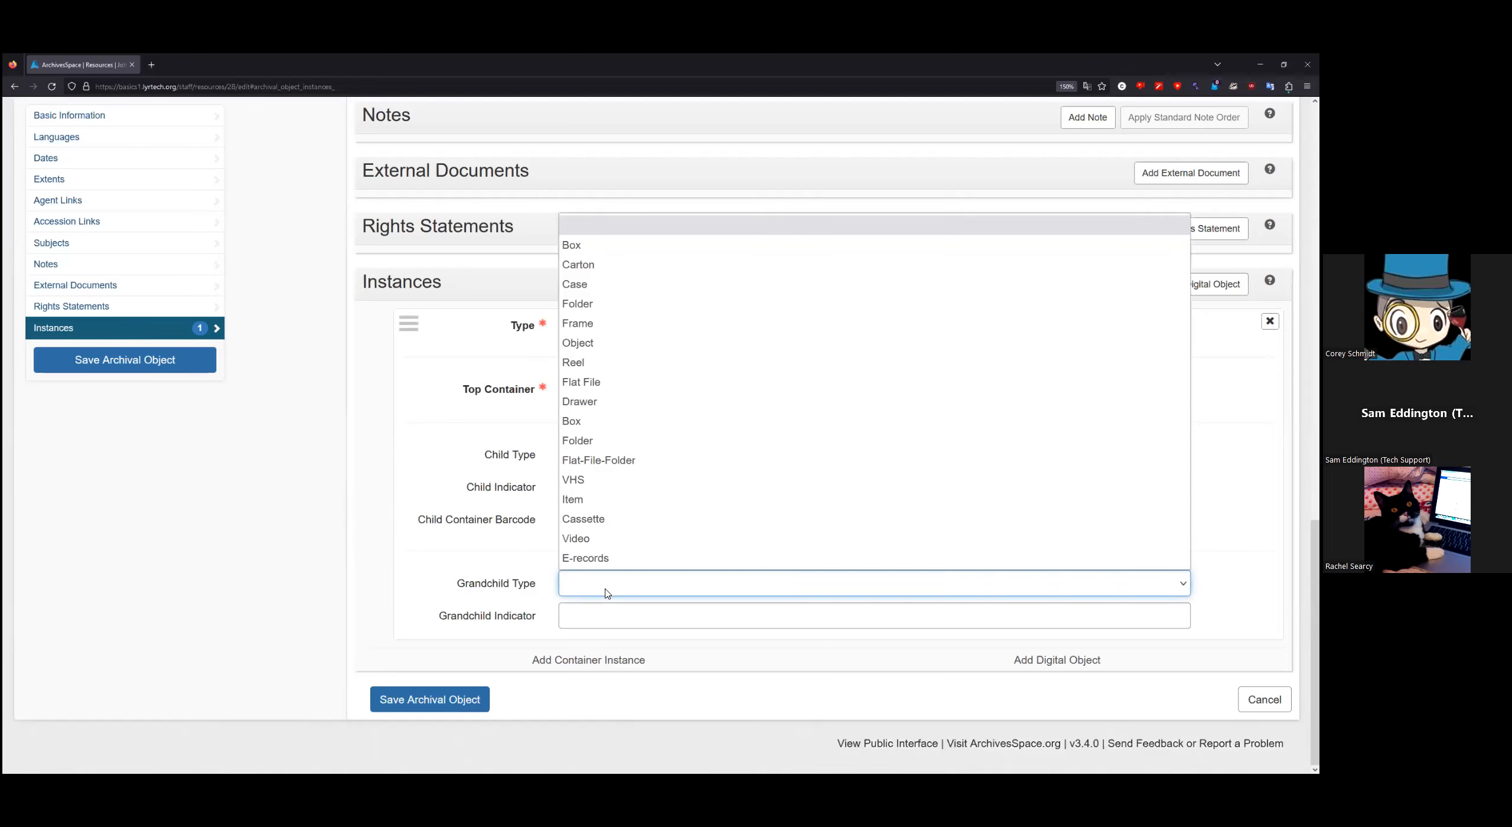
pyautogui.click(609, 499)
pyautogui.click(608, 615)
pyautogui.write('1')
pyautogui.click(344, 587)
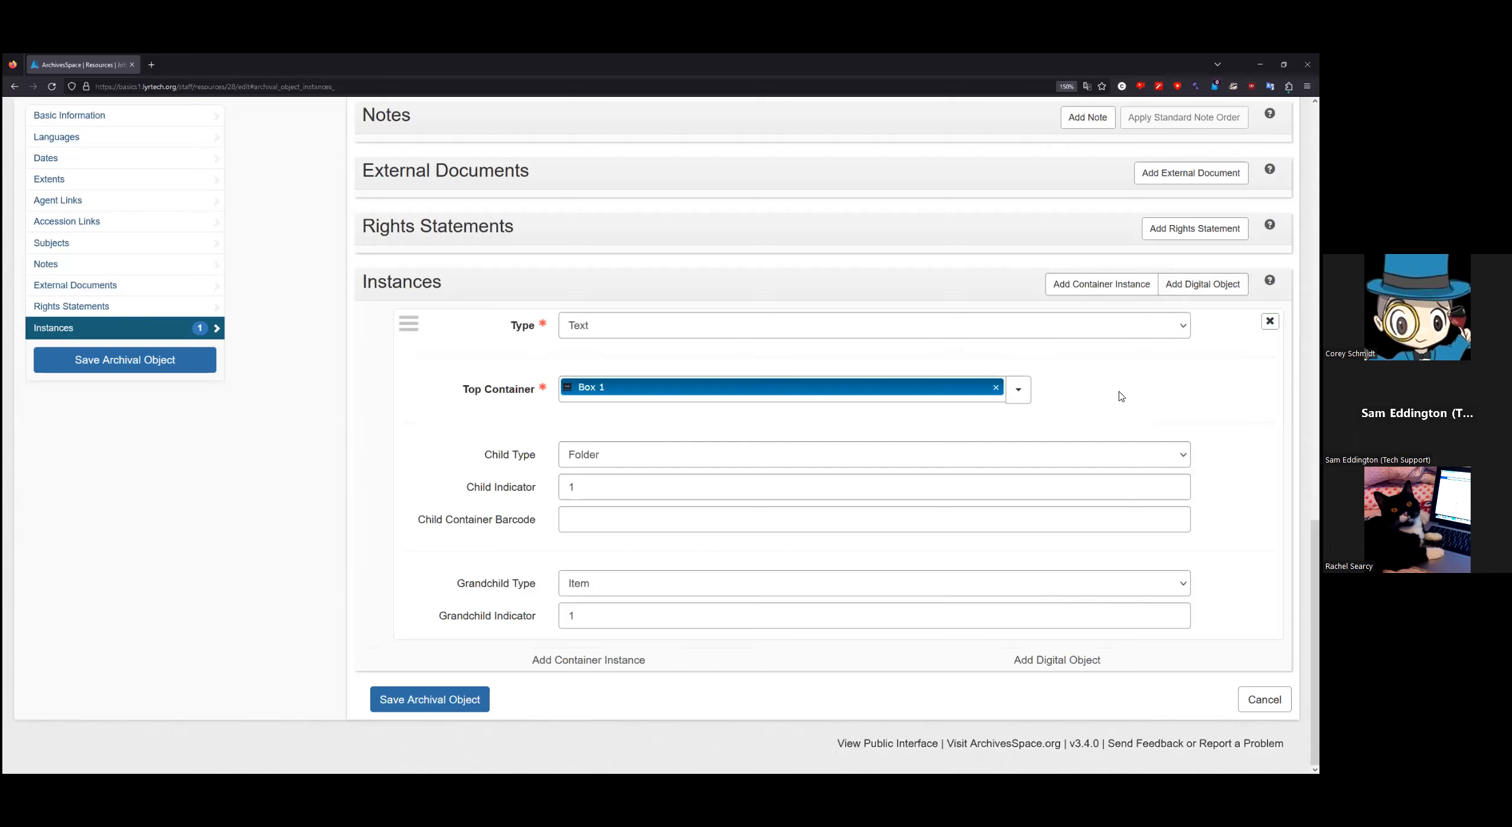
# Step: Save Letter to Jane Doe with its Box 1, Folder 1, Item 1 instance
pyautogui.click(466, 707)
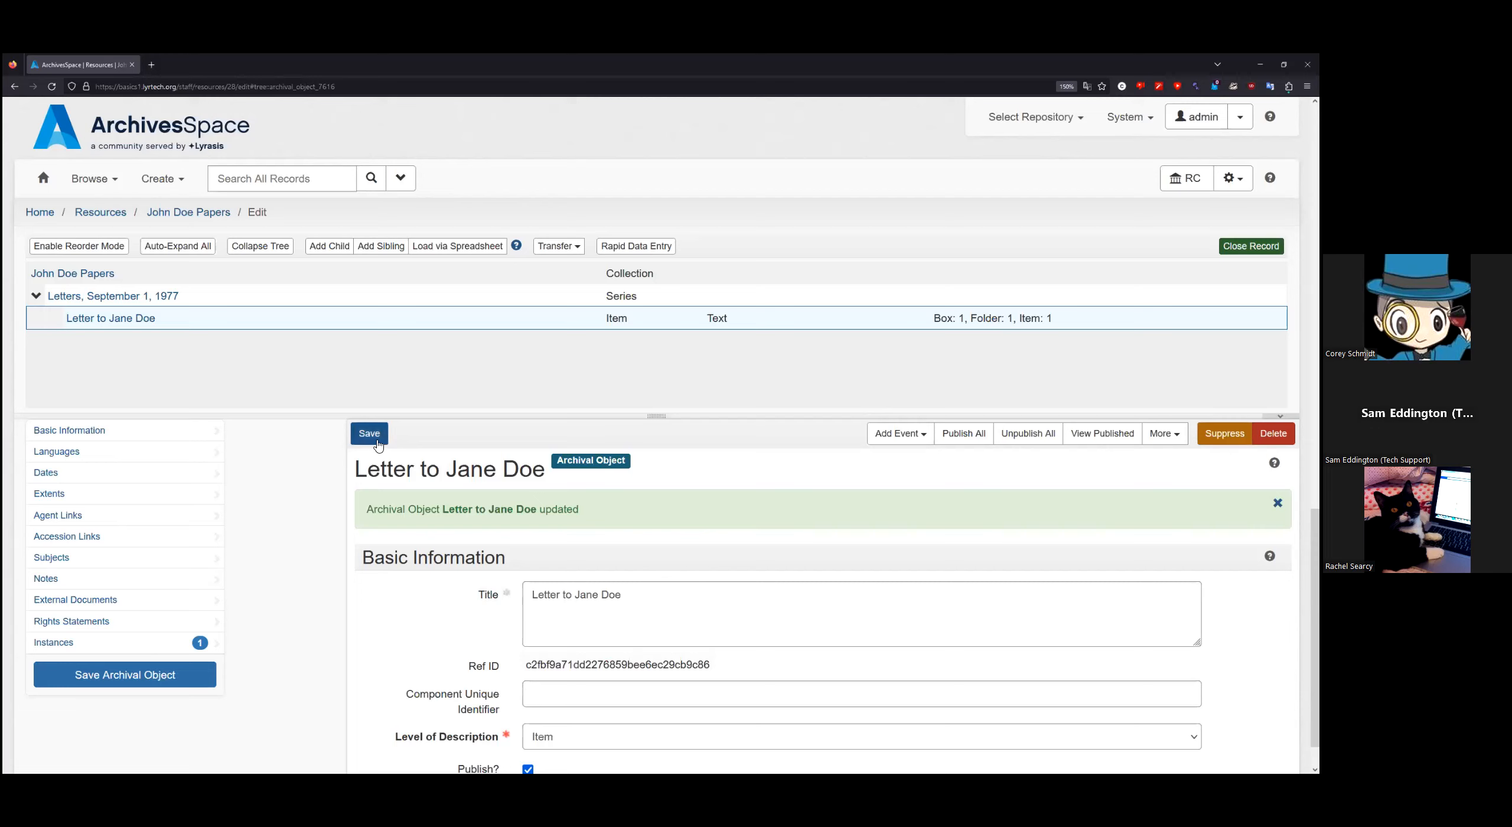
# Step: Close the Letter to Jane Doe record and bring up the Create menu
pyautogui.click(1251, 246)
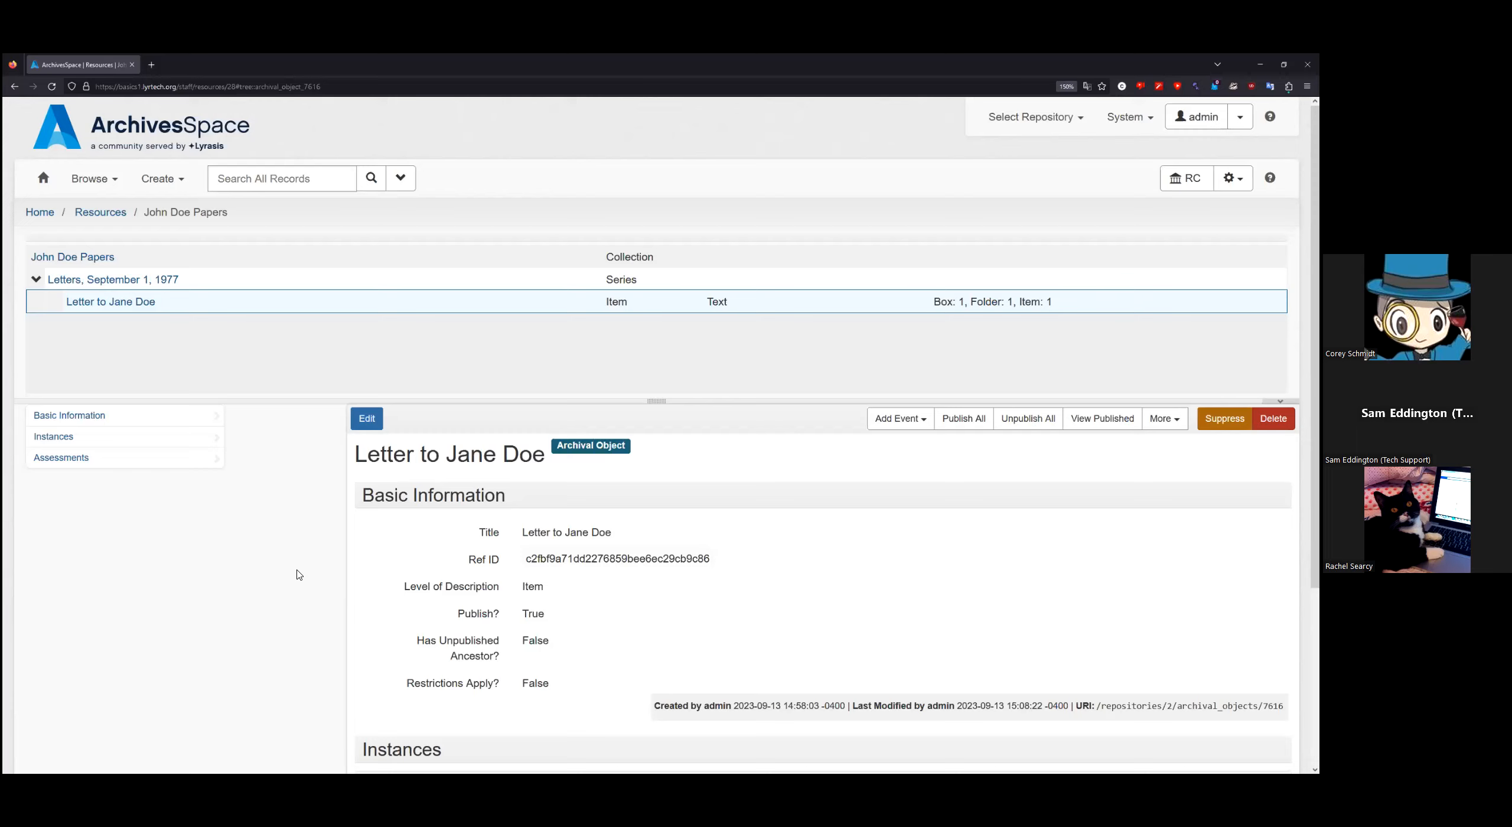
pyautogui.click(177, 189)
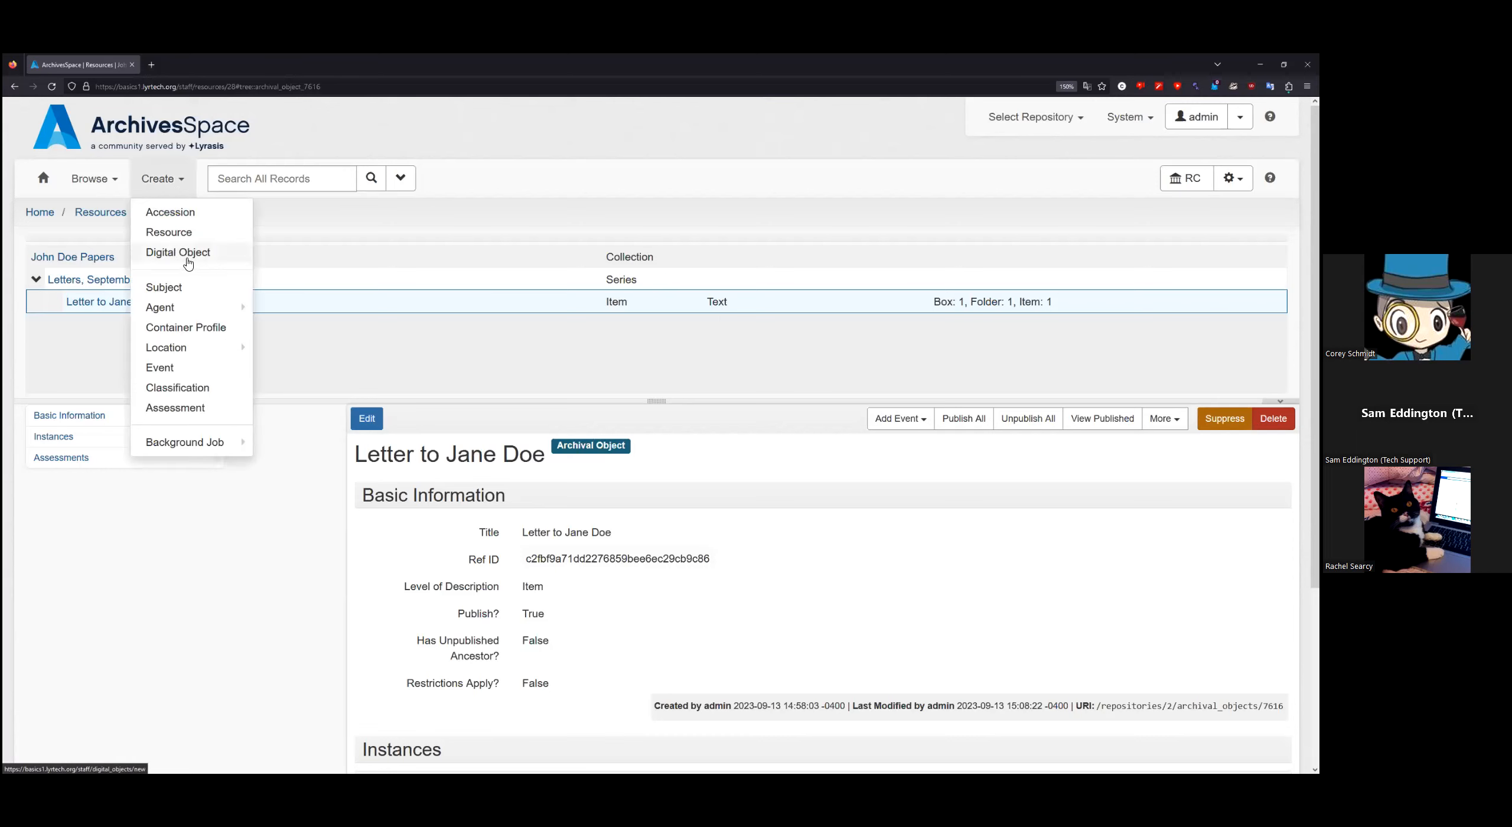
# Step: Edit Letter to Jane Doe and add a Digital Object instance to it
pyautogui.click(333, 478)
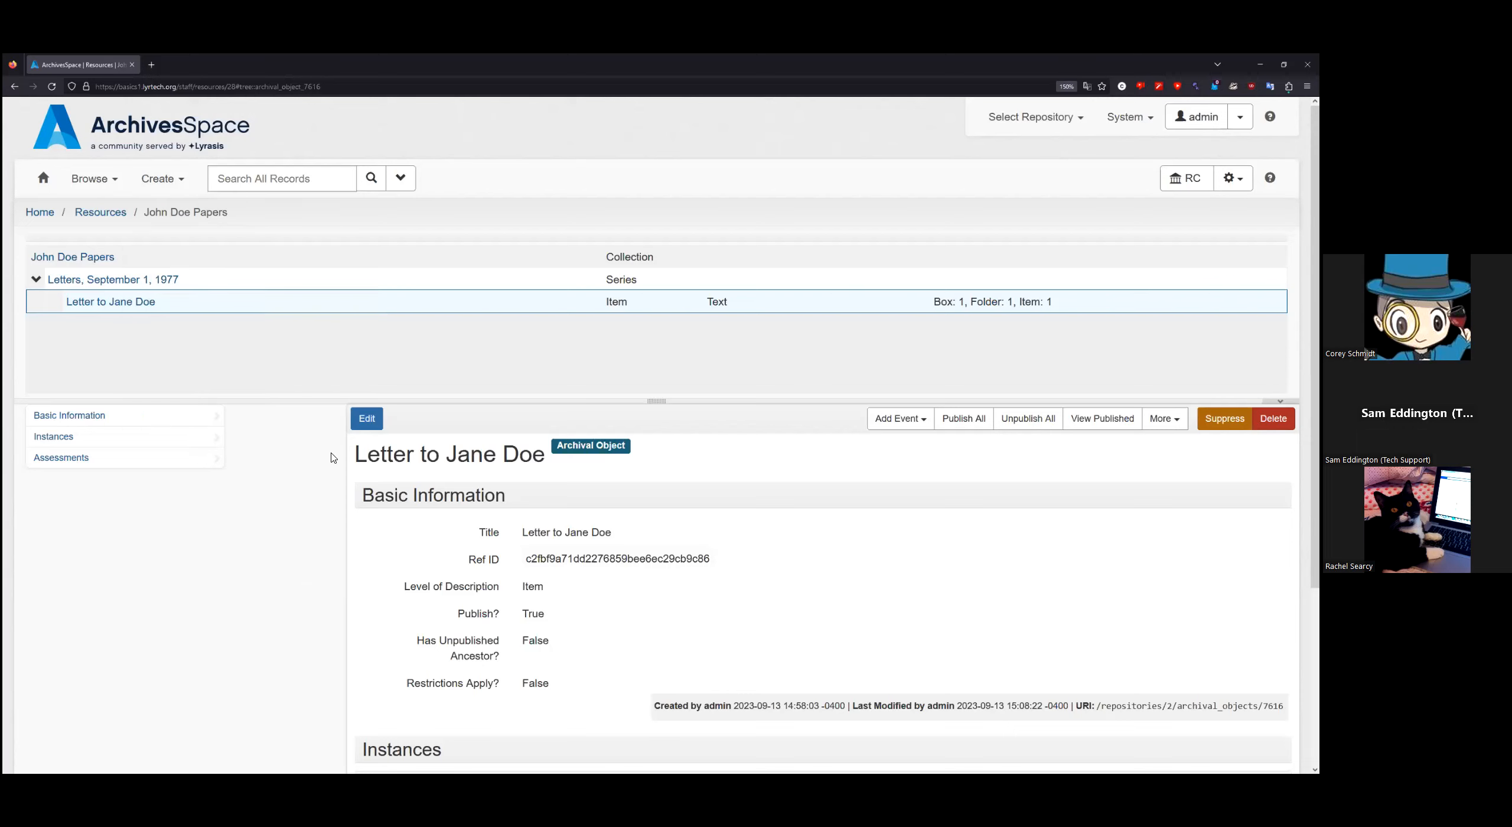
pyautogui.click(367, 419)
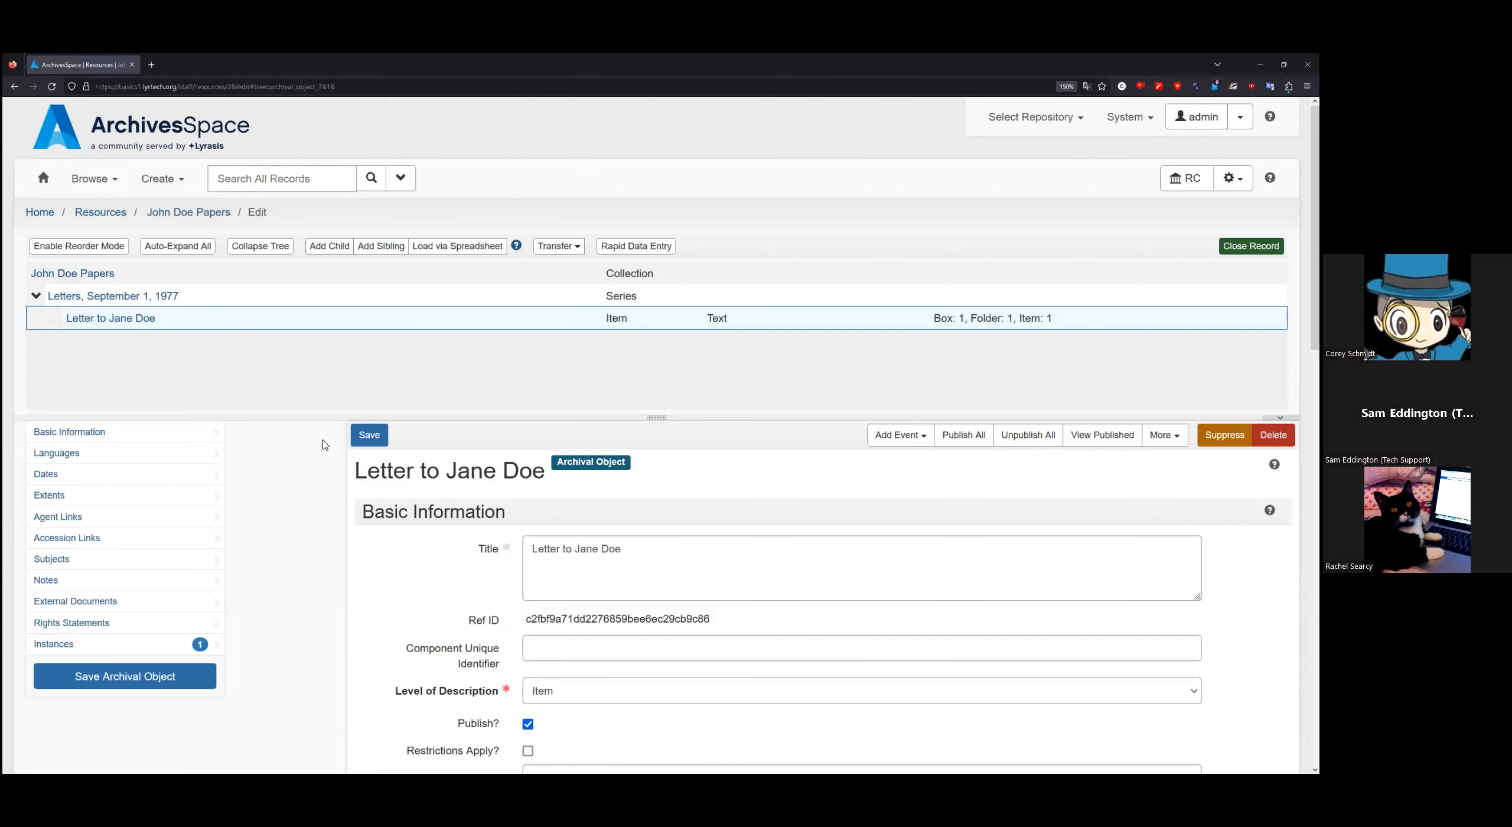
pyautogui.scroll(-8, 323, 487)
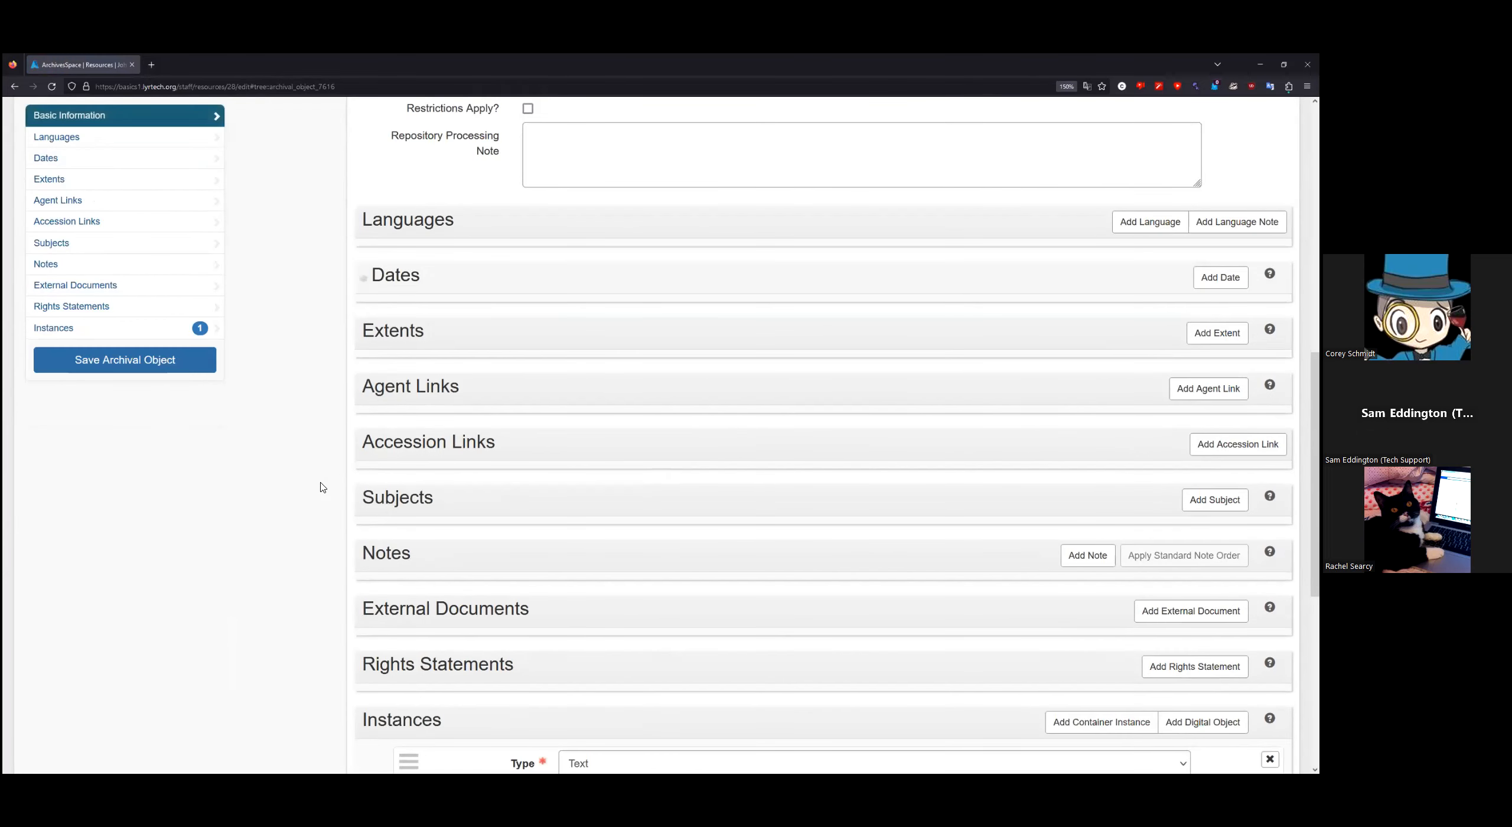
pyautogui.scroll(-6, 322, 488)
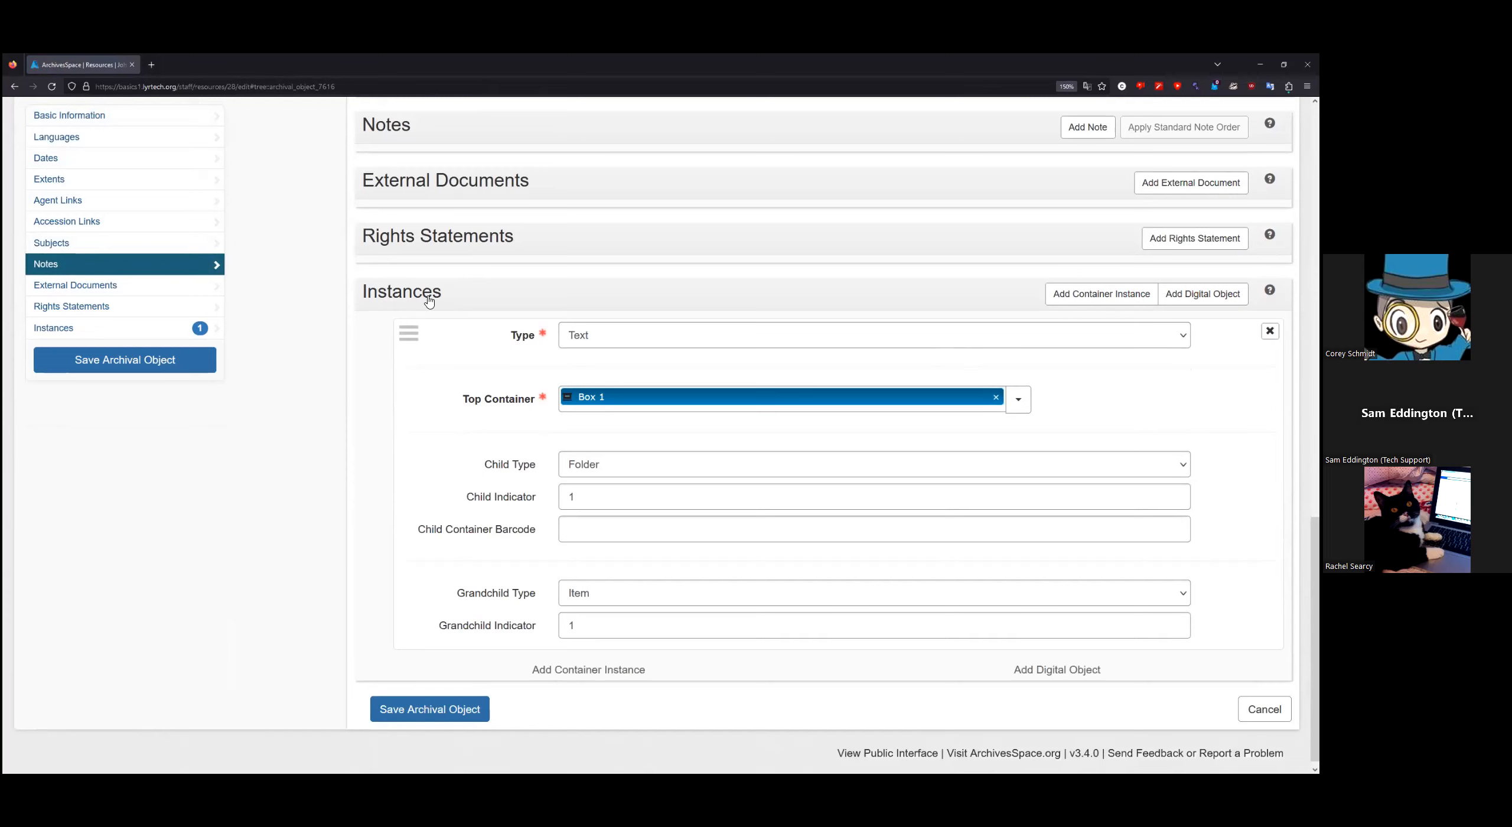
pyautogui.click(1203, 294)
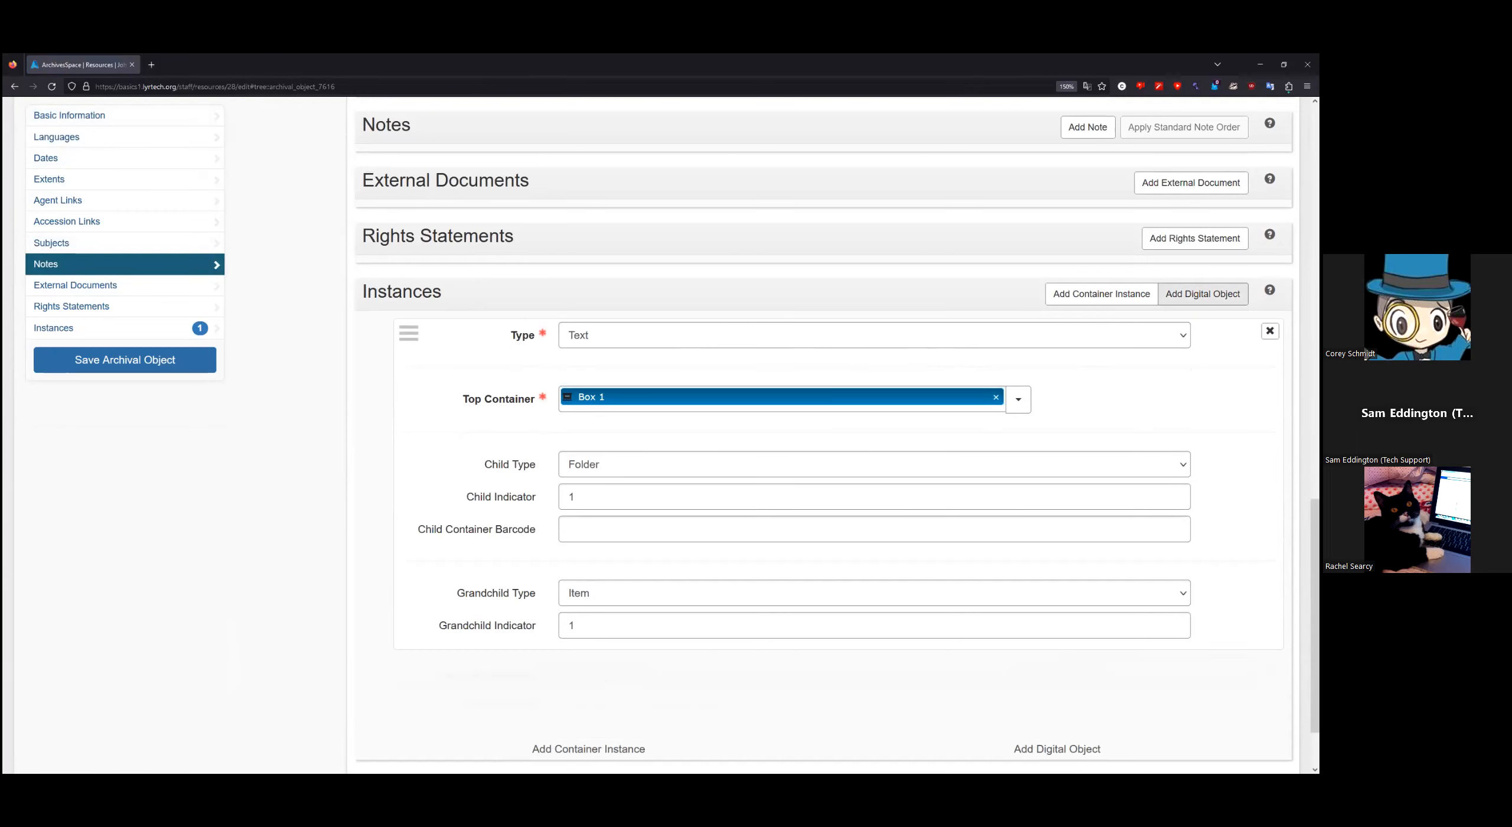
pyautogui.scroll(-2, 991, 646)
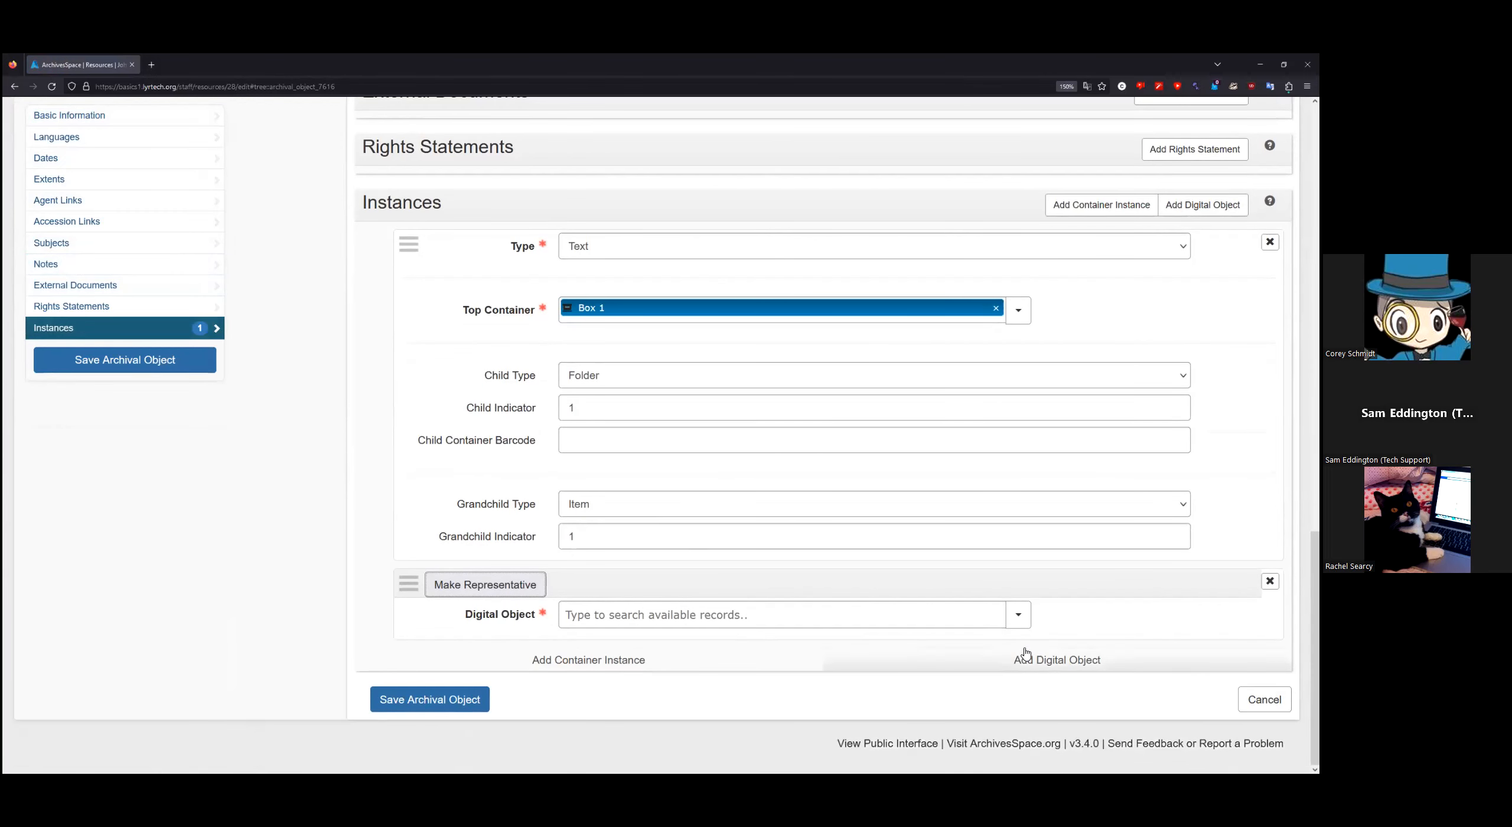
pyautogui.click(1019, 614)
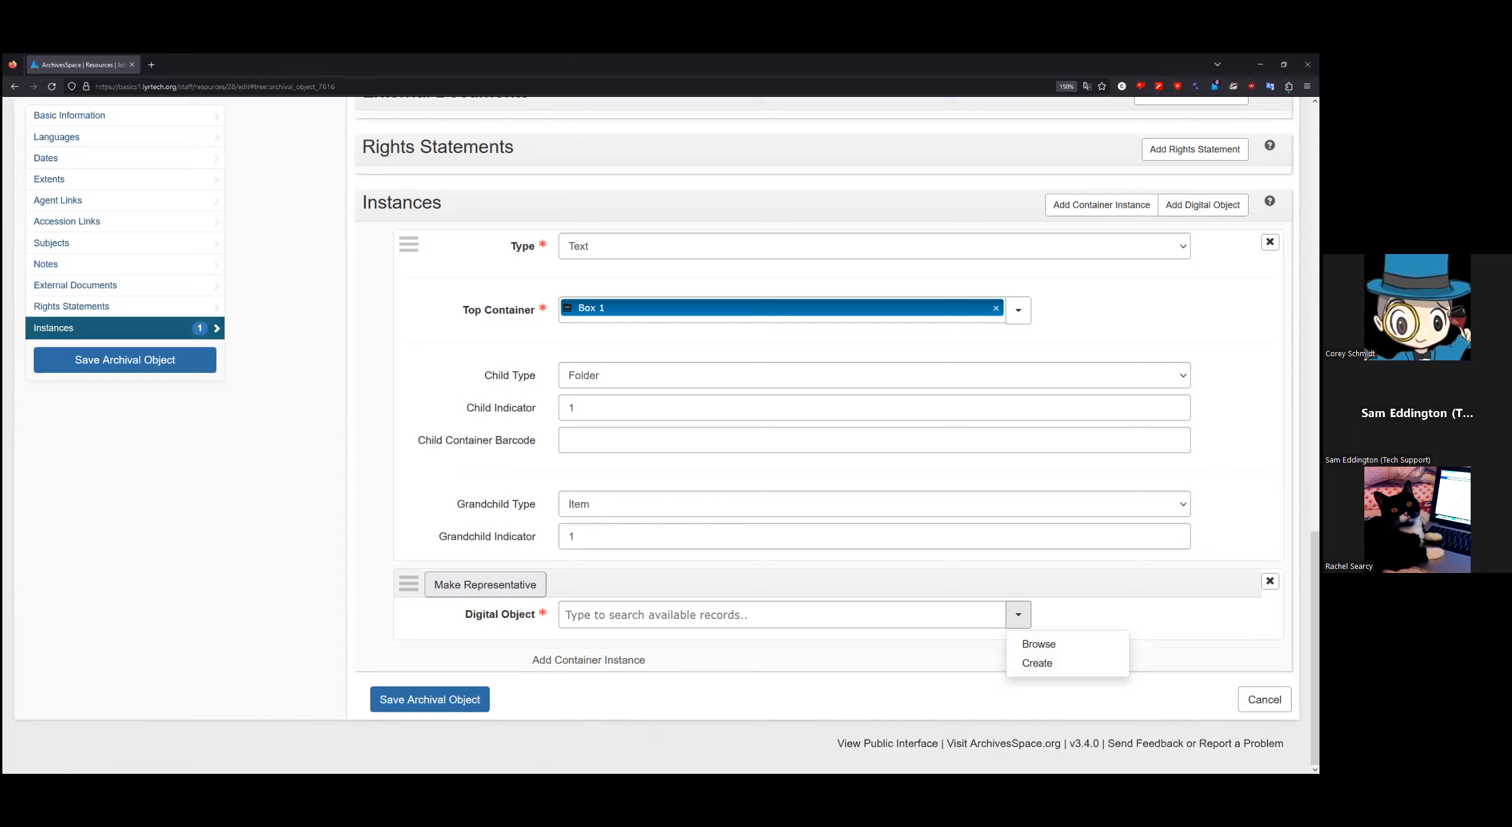
pyautogui.press('Escape')
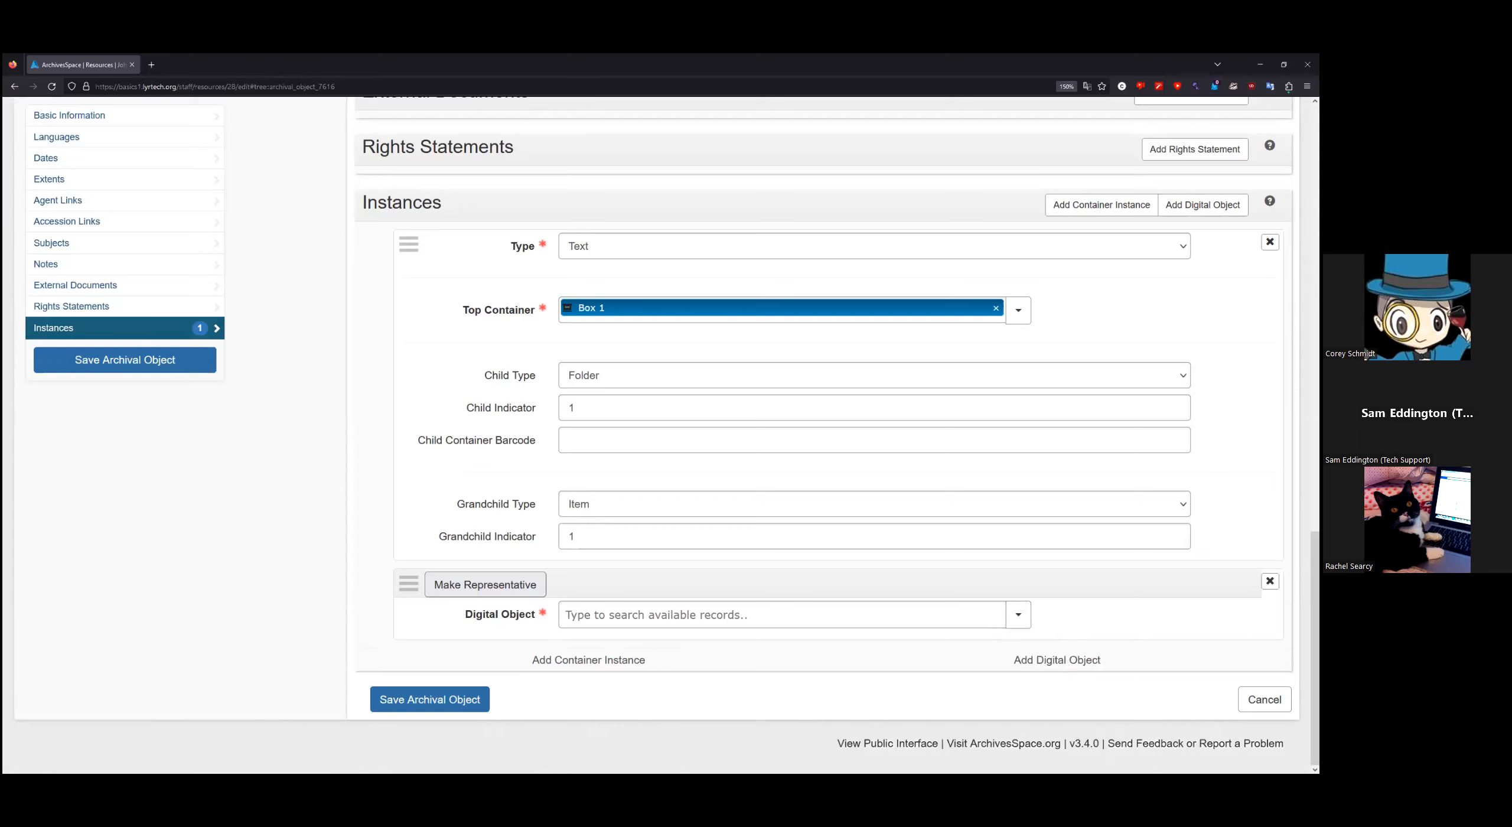
# Step: Remove the new digital object instance and save the archival object
pyautogui.click(1270, 581)
pyautogui.click(1268, 581)
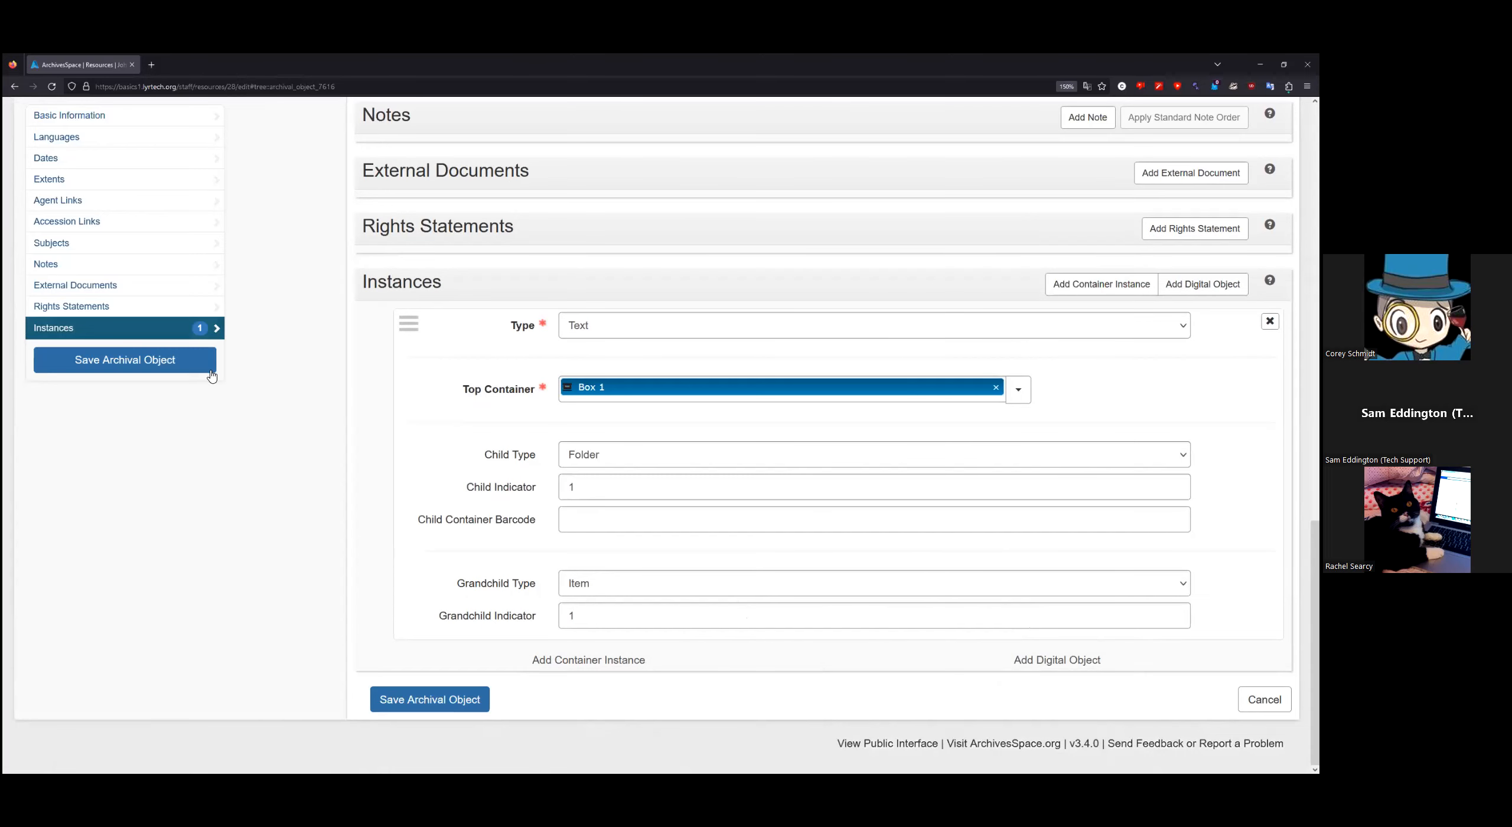
pyautogui.click(175, 365)
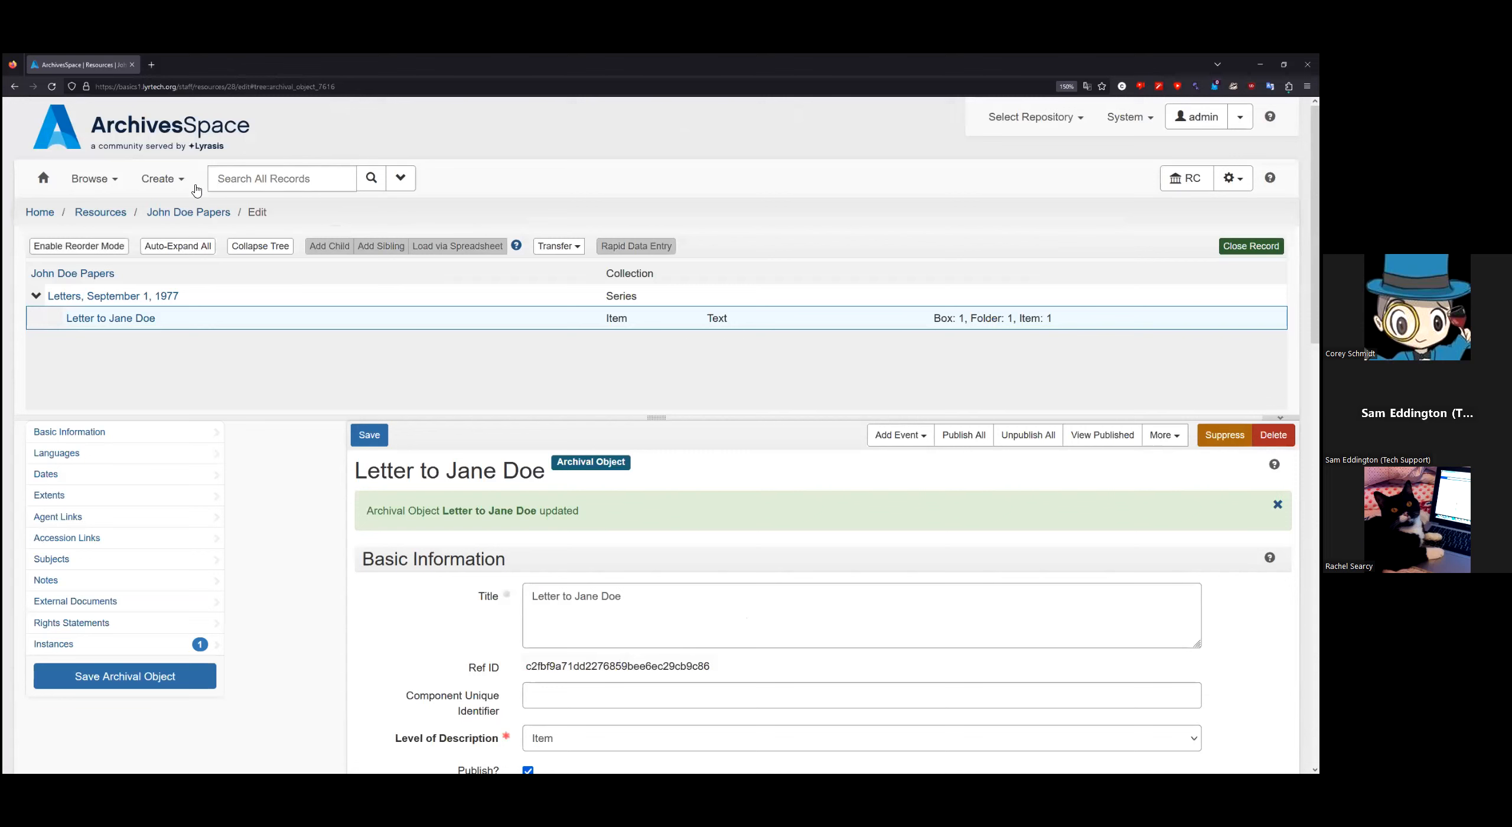
pyautogui.click(164, 187)
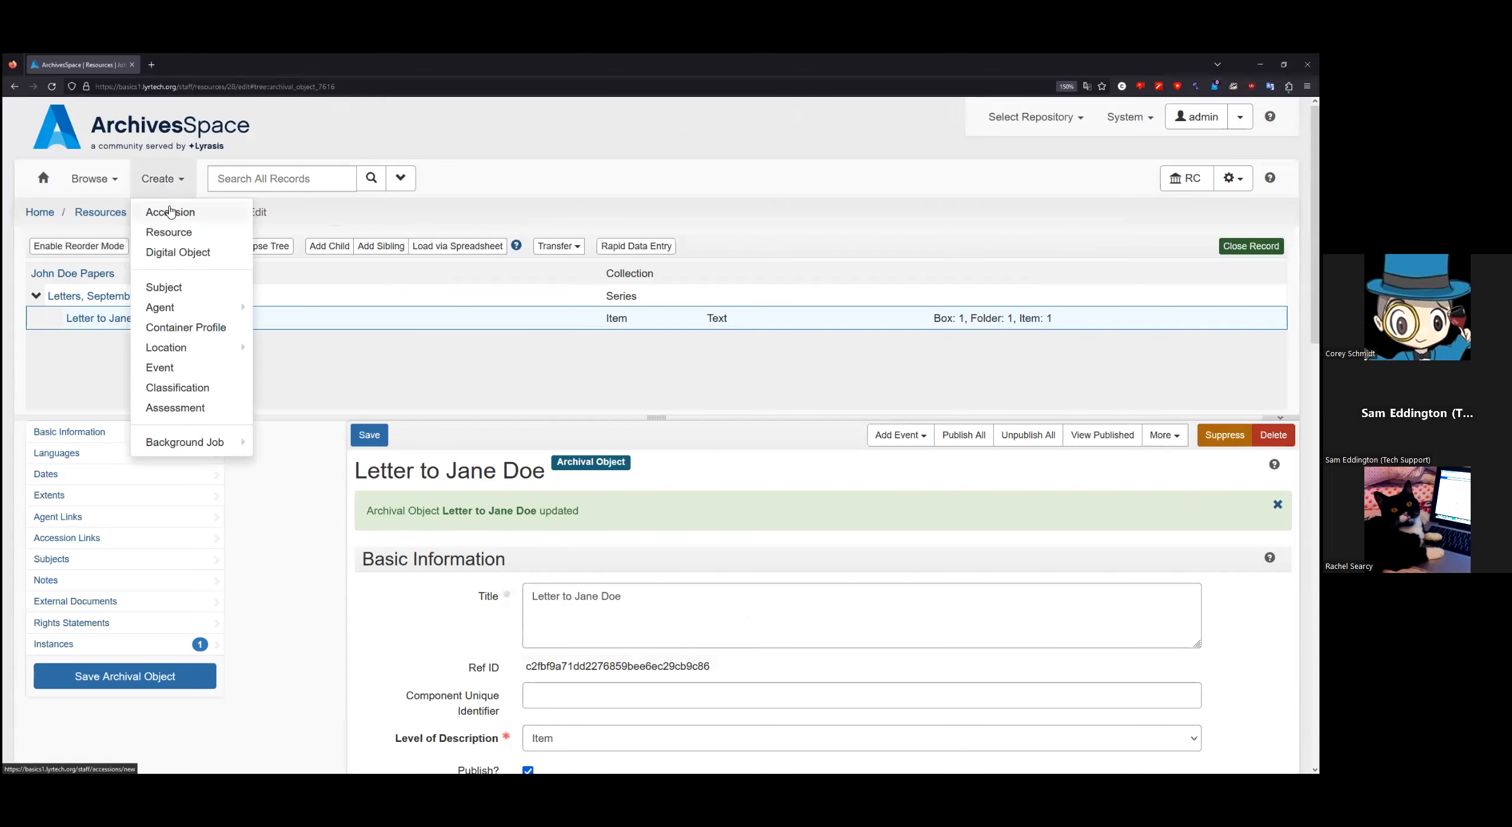
# Step: Create a digital object titled 'Huskies sled dogs in Kulusuk, Greenland' with identifier Huskies_0001
pyautogui.click(180, 259)
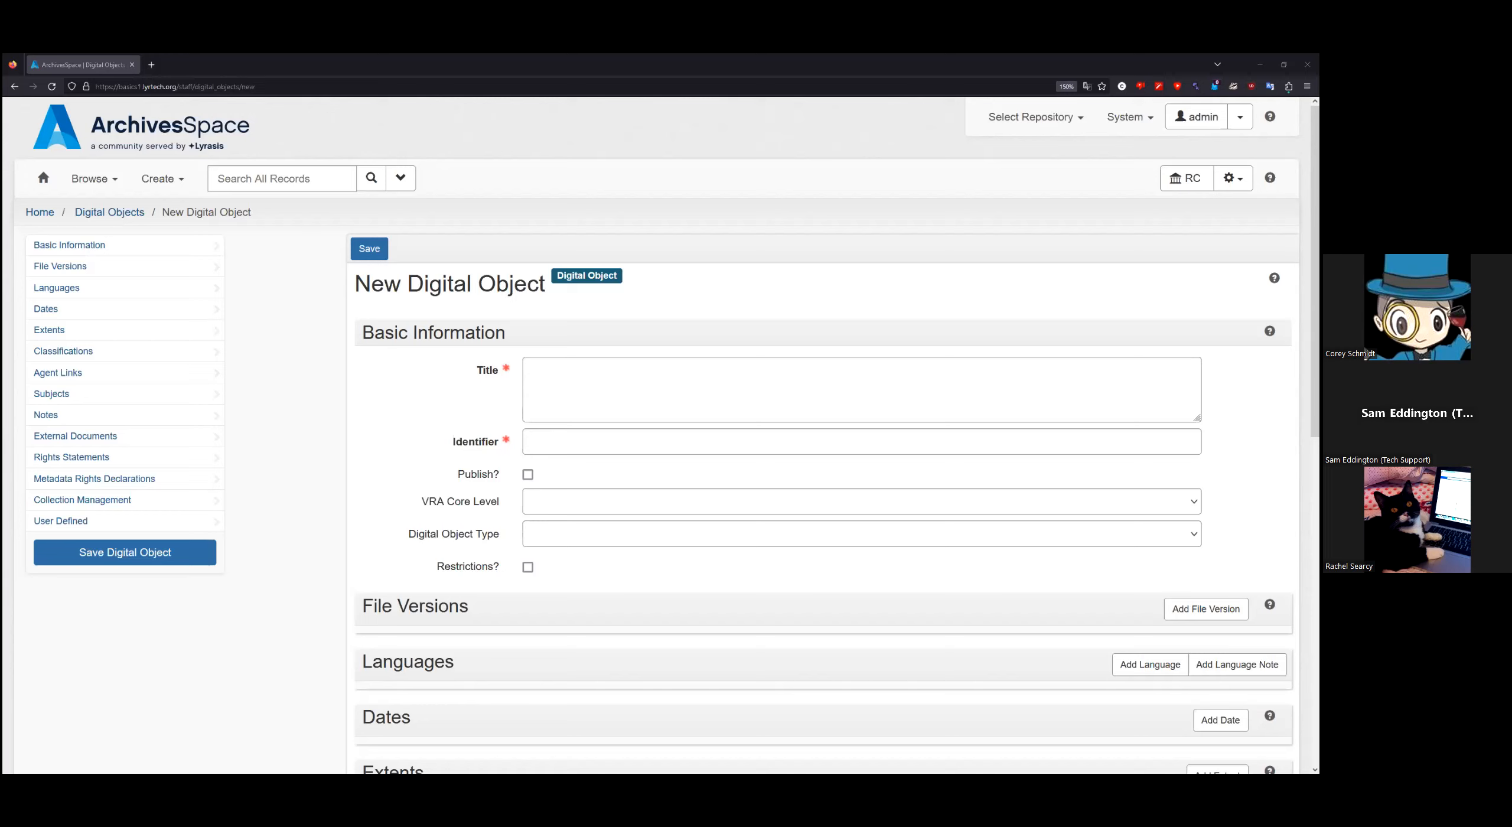
pyautogui.click(618, 392)
pyautogui.write('Huskies sled dogs in Kulusuk, Greenland')
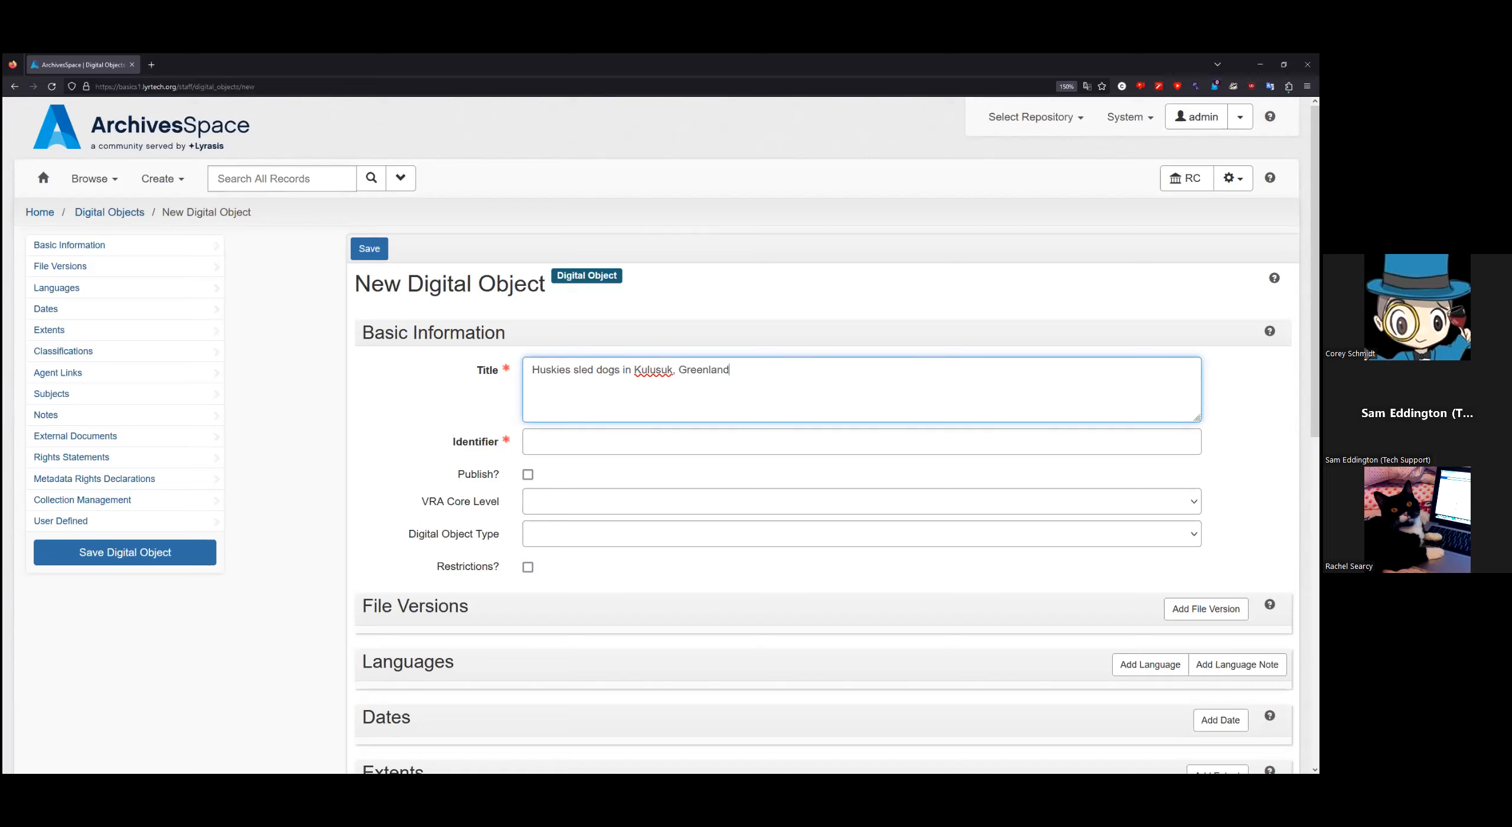
pyautogui.hotkey('alt', 'Tab')
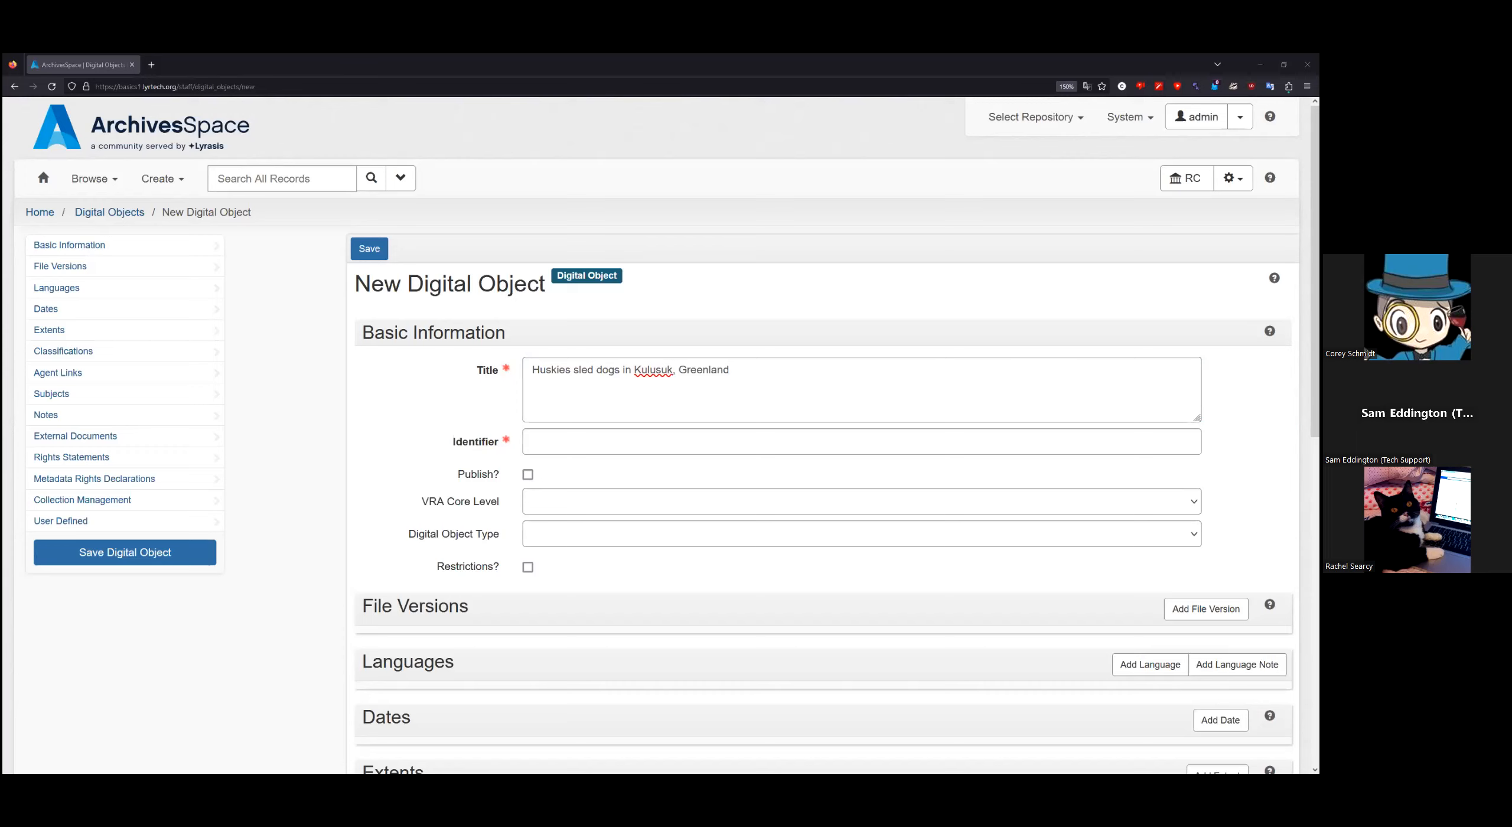
pyautogui.click(633, 445)
pyautogui.write('Huskies_0001')
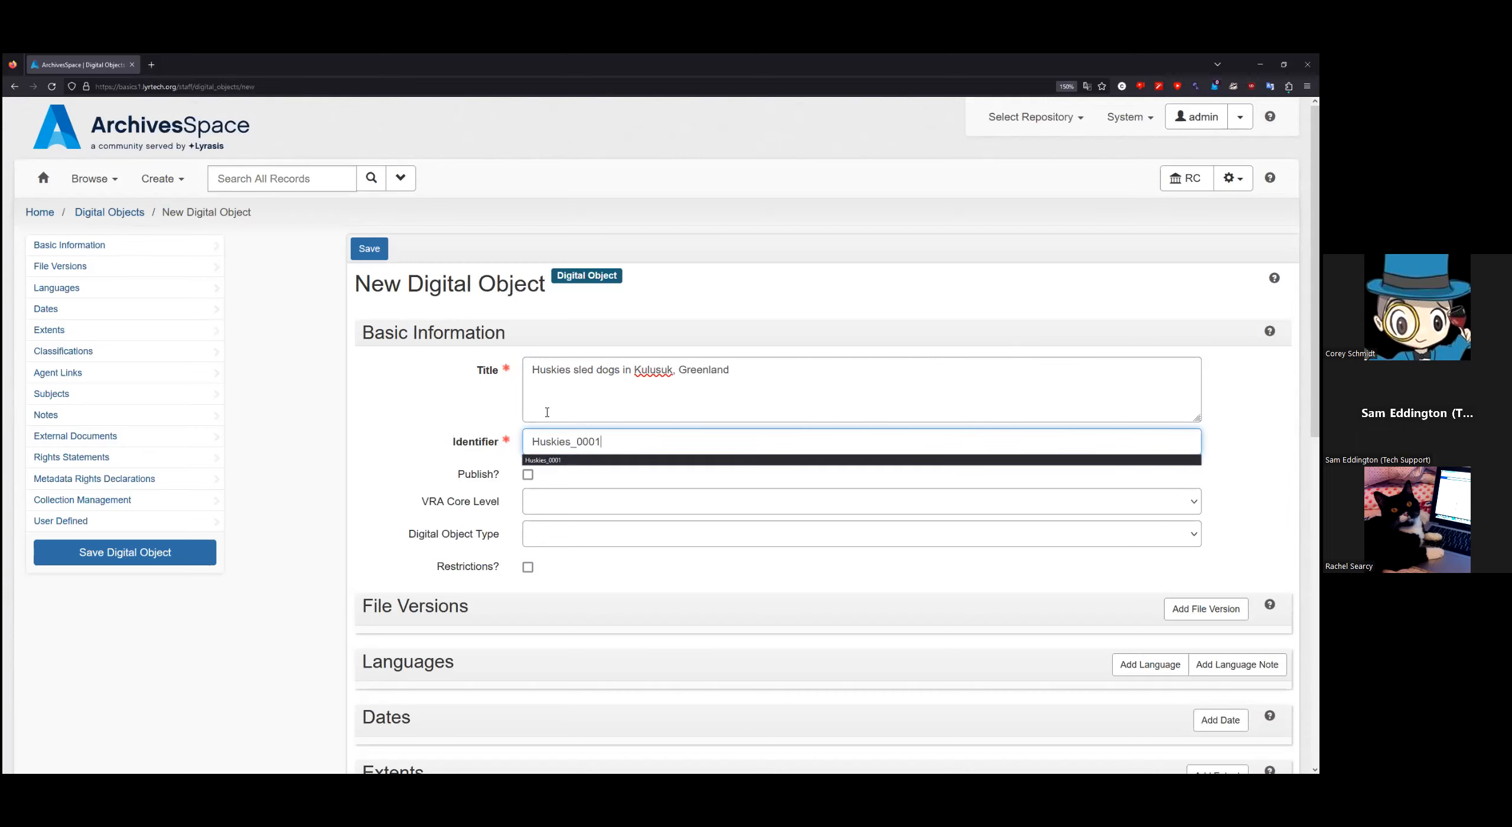
pyautogui.click(321, 464)
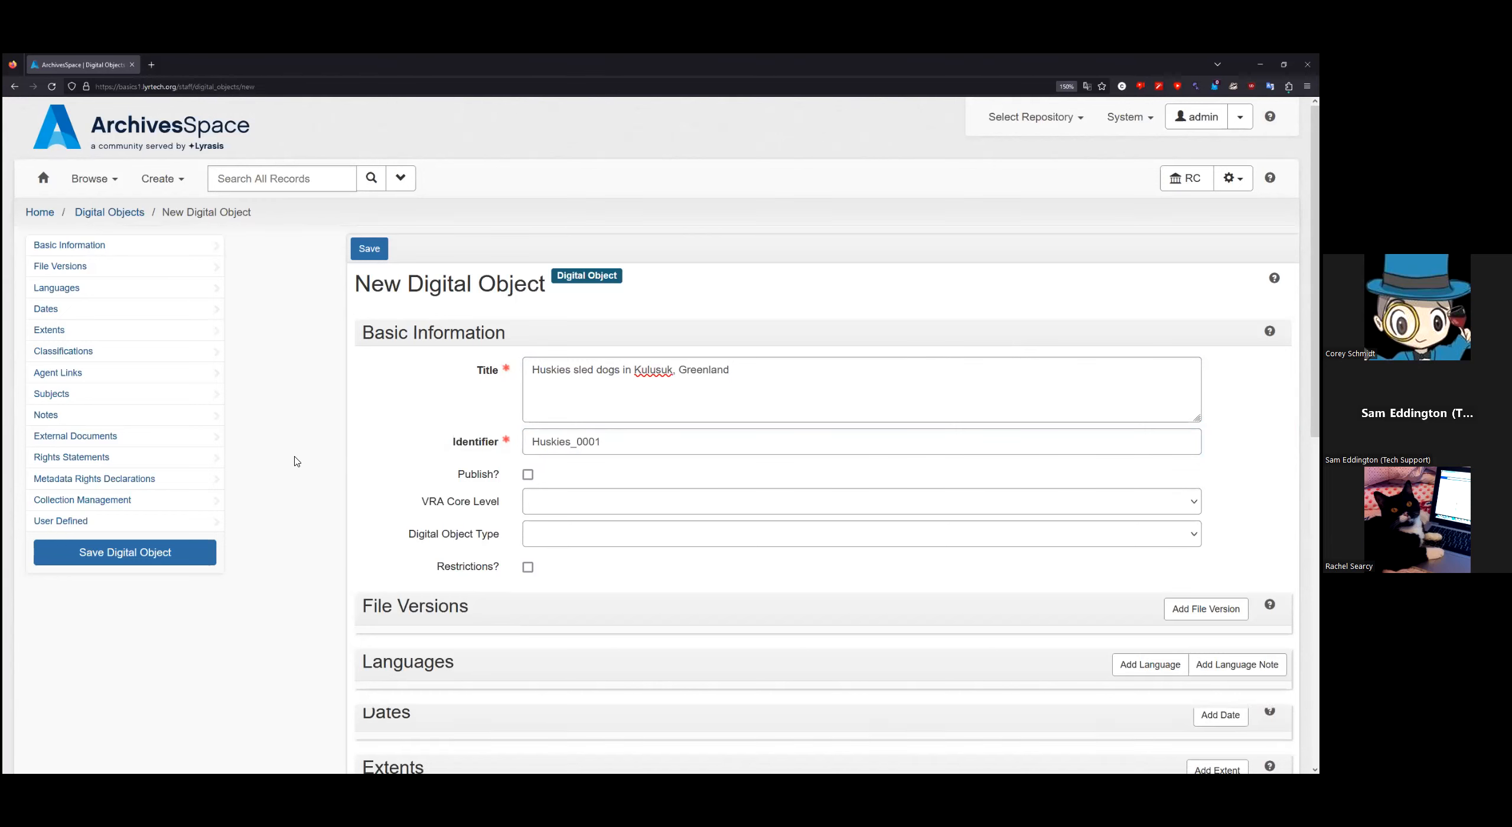
pyautogui.scroll(-2, 297, 462)
# Step: Mark the digital object published and set its type to Still Image
pyautogui.click(527, 367)
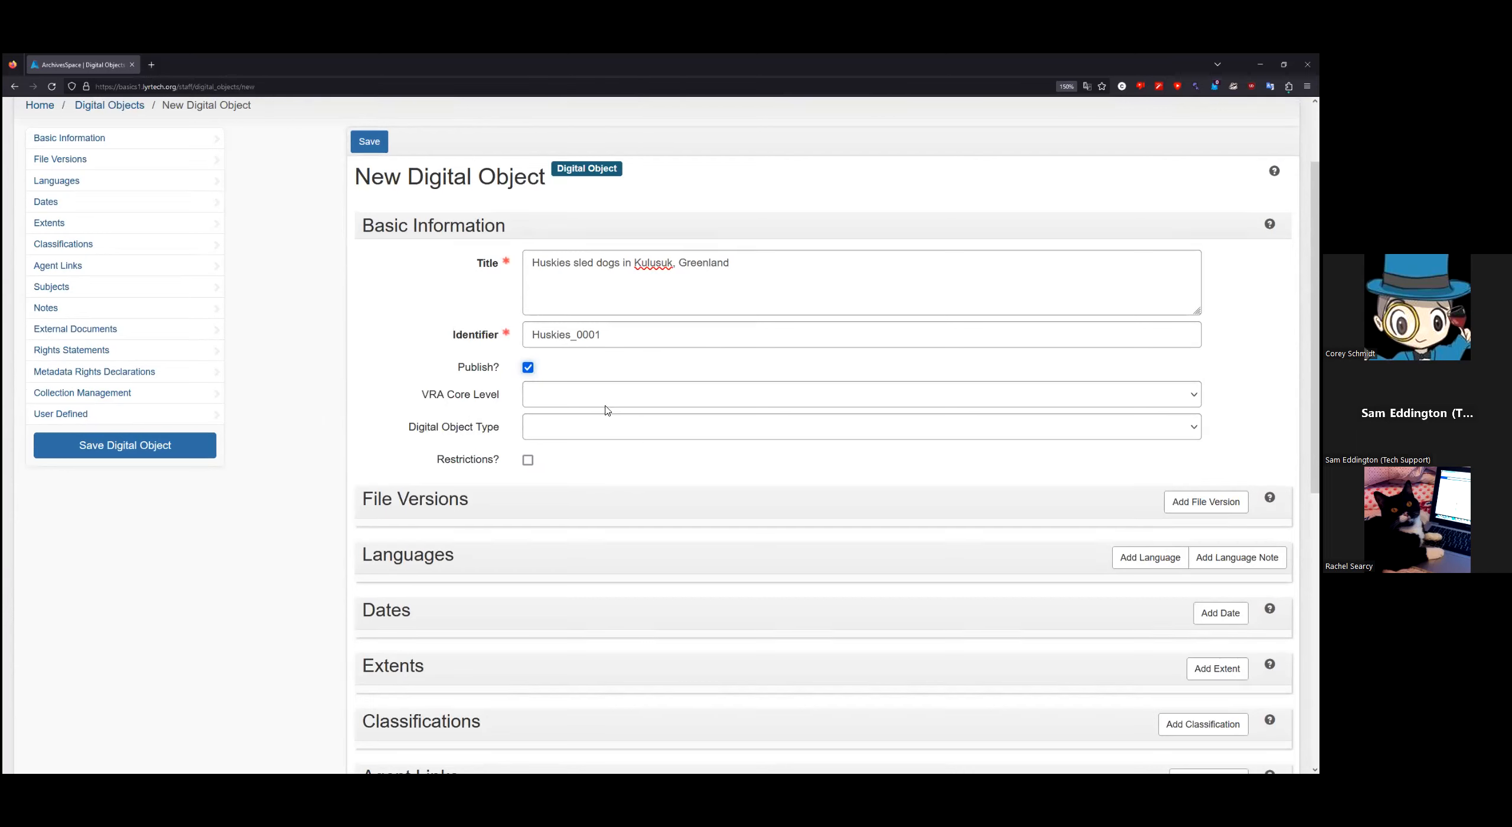
pyautogui.click(589, 435)
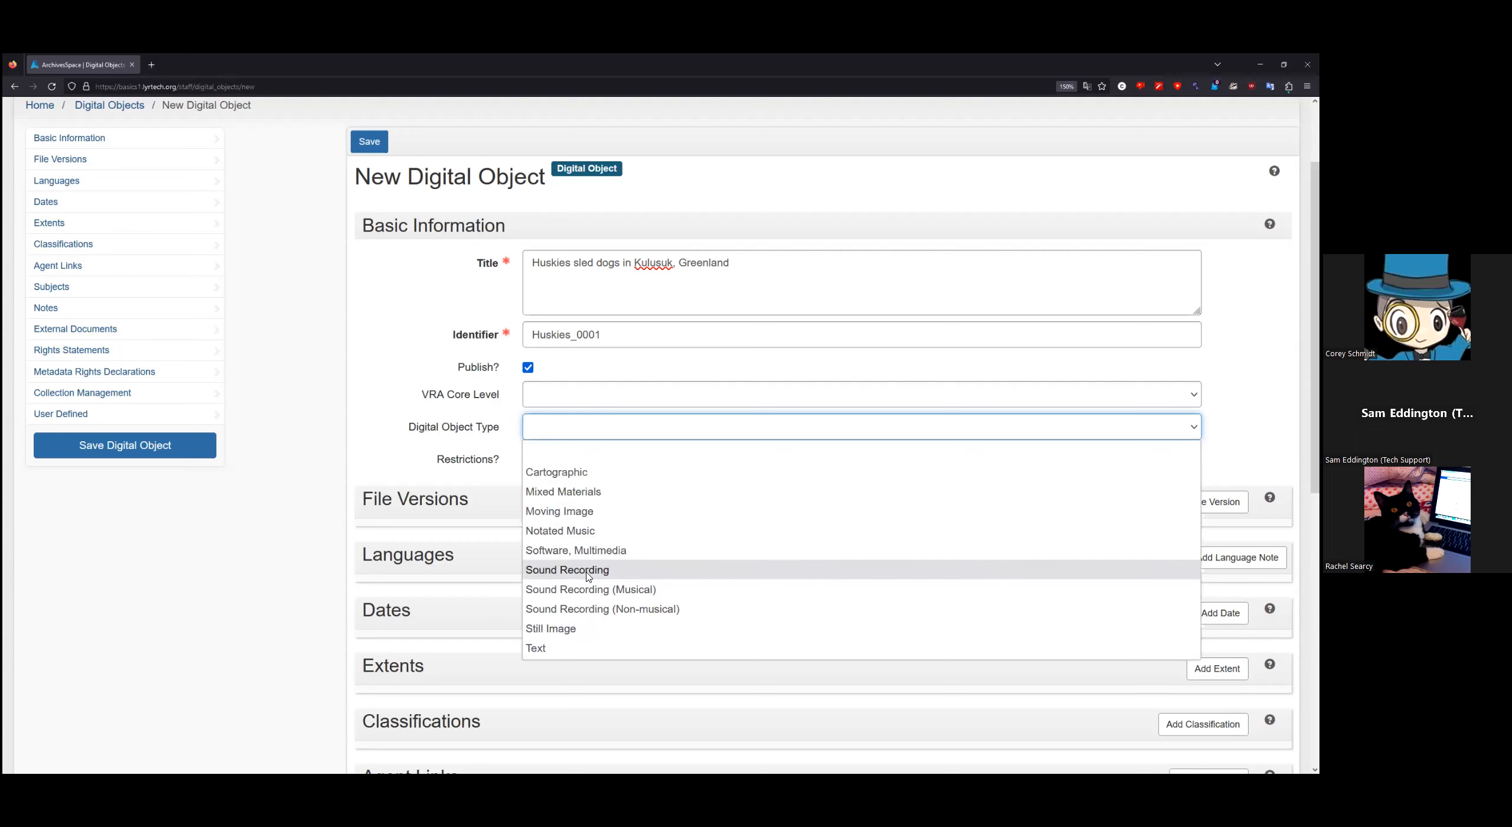
pyautogui.click(562, 629)
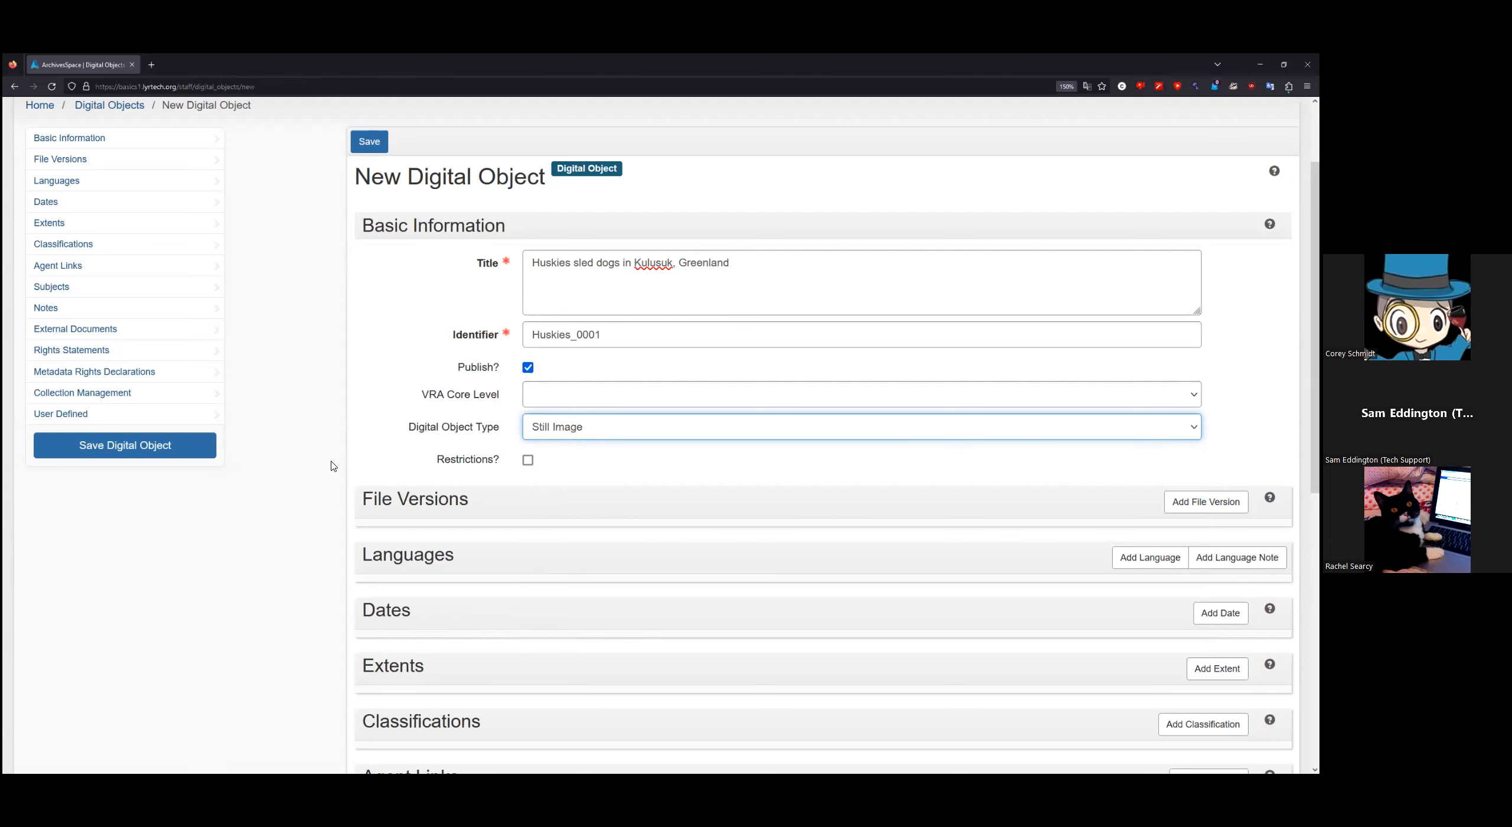
pyautogui.scroll(3, 332, 466)
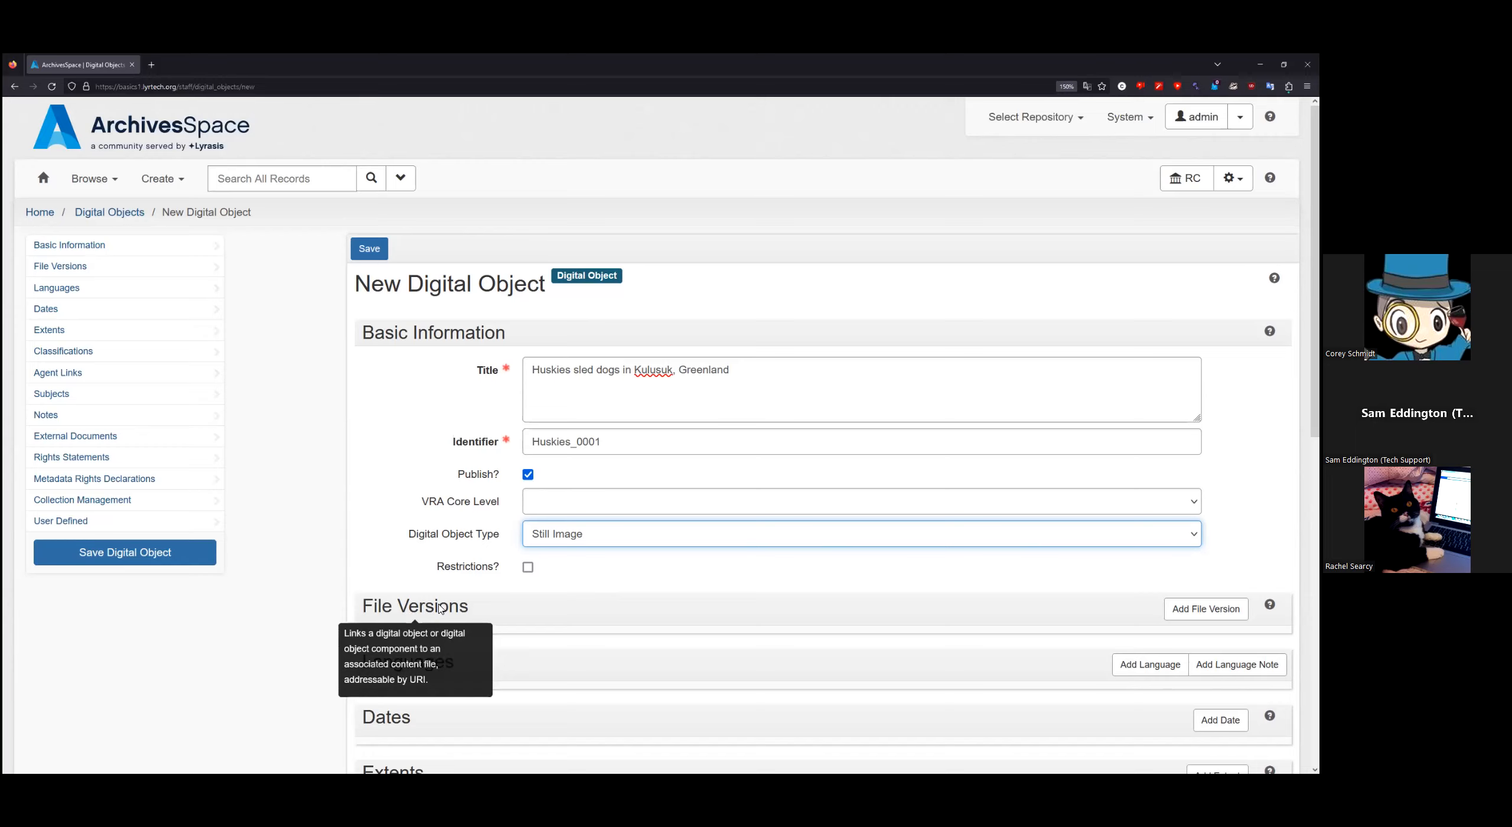
# Step: Insert a new blank file version under File Versions
pyautogui.scroll(-3, 434, 611)
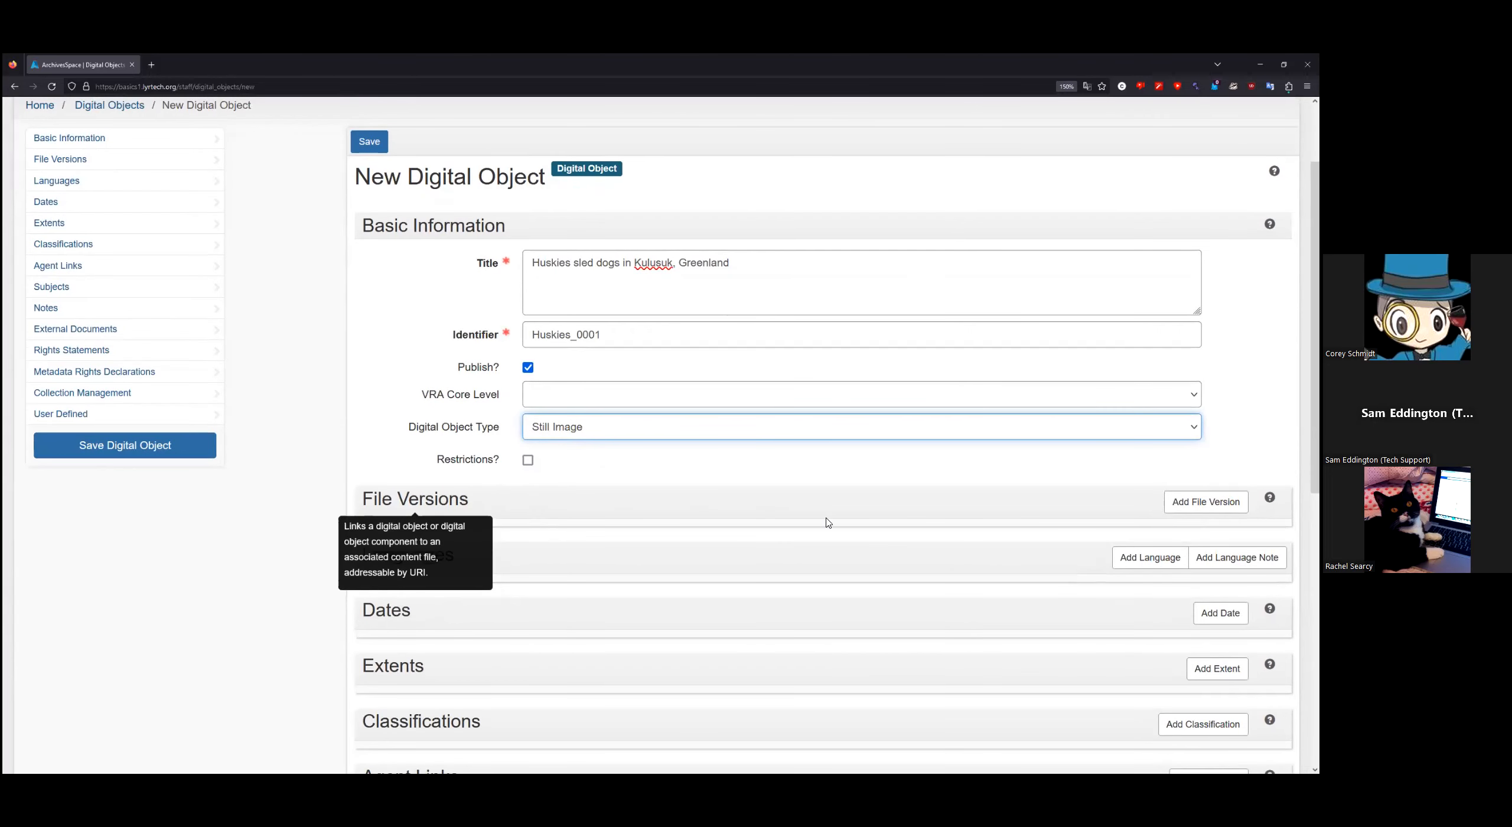
pyautogui.click(1206, 501)
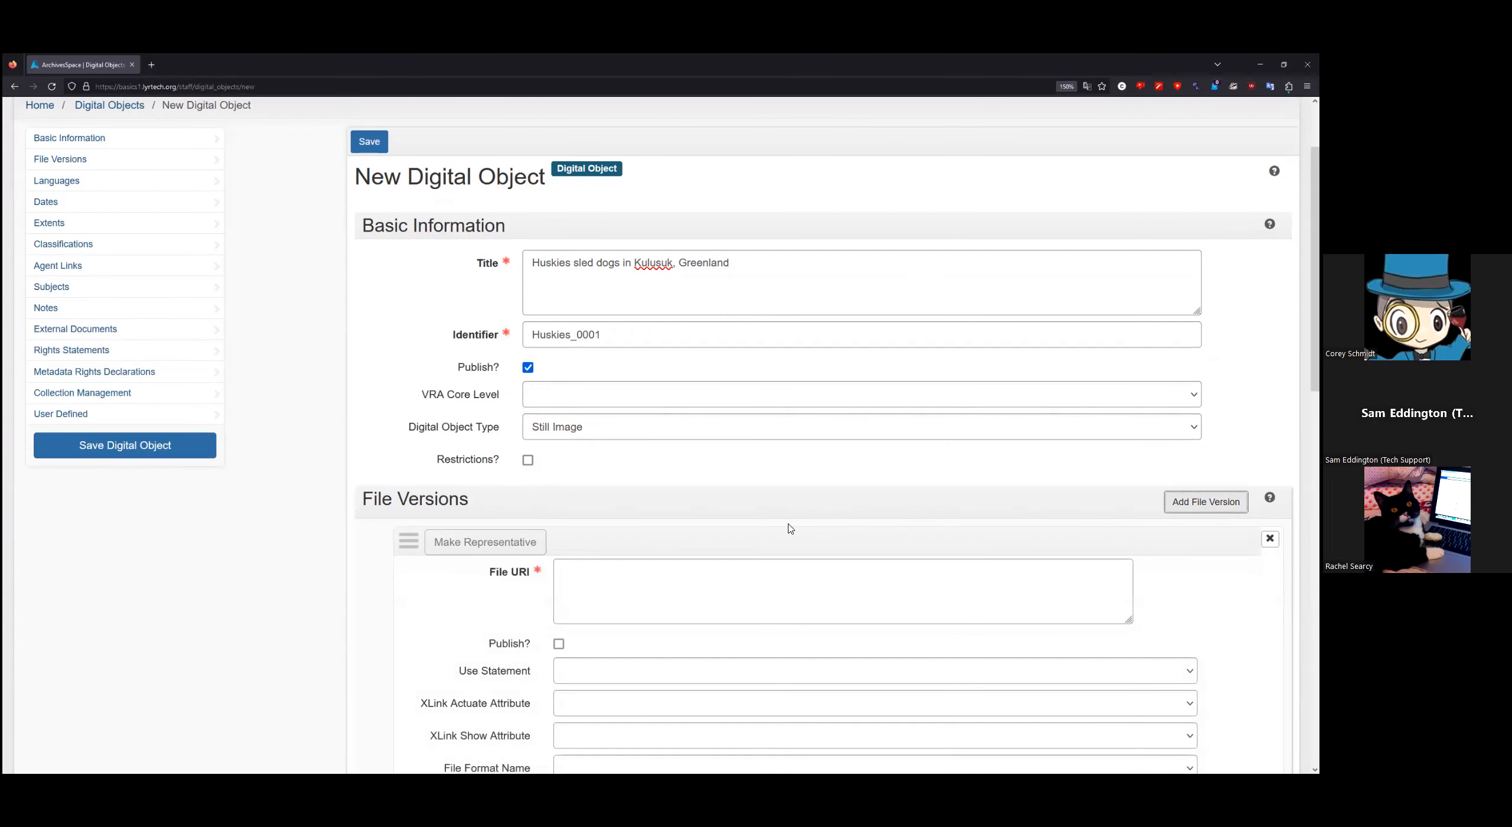
pyautogui.scroll(-5, 791, 529)
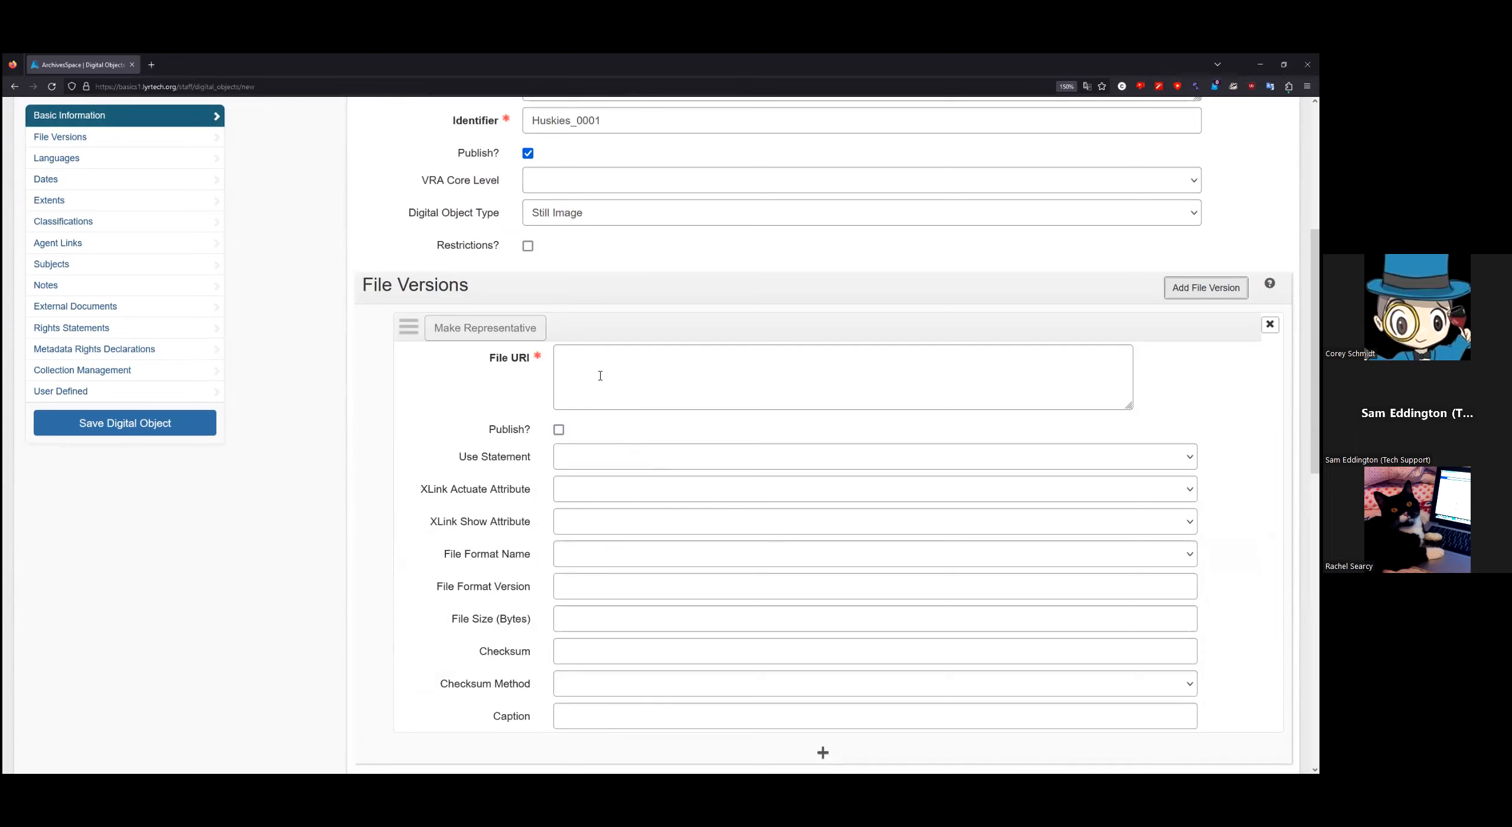
# Step: Paste the Wikimedia Commons image URL as File URI and publish the file version
pyautogui.click(628, 364)
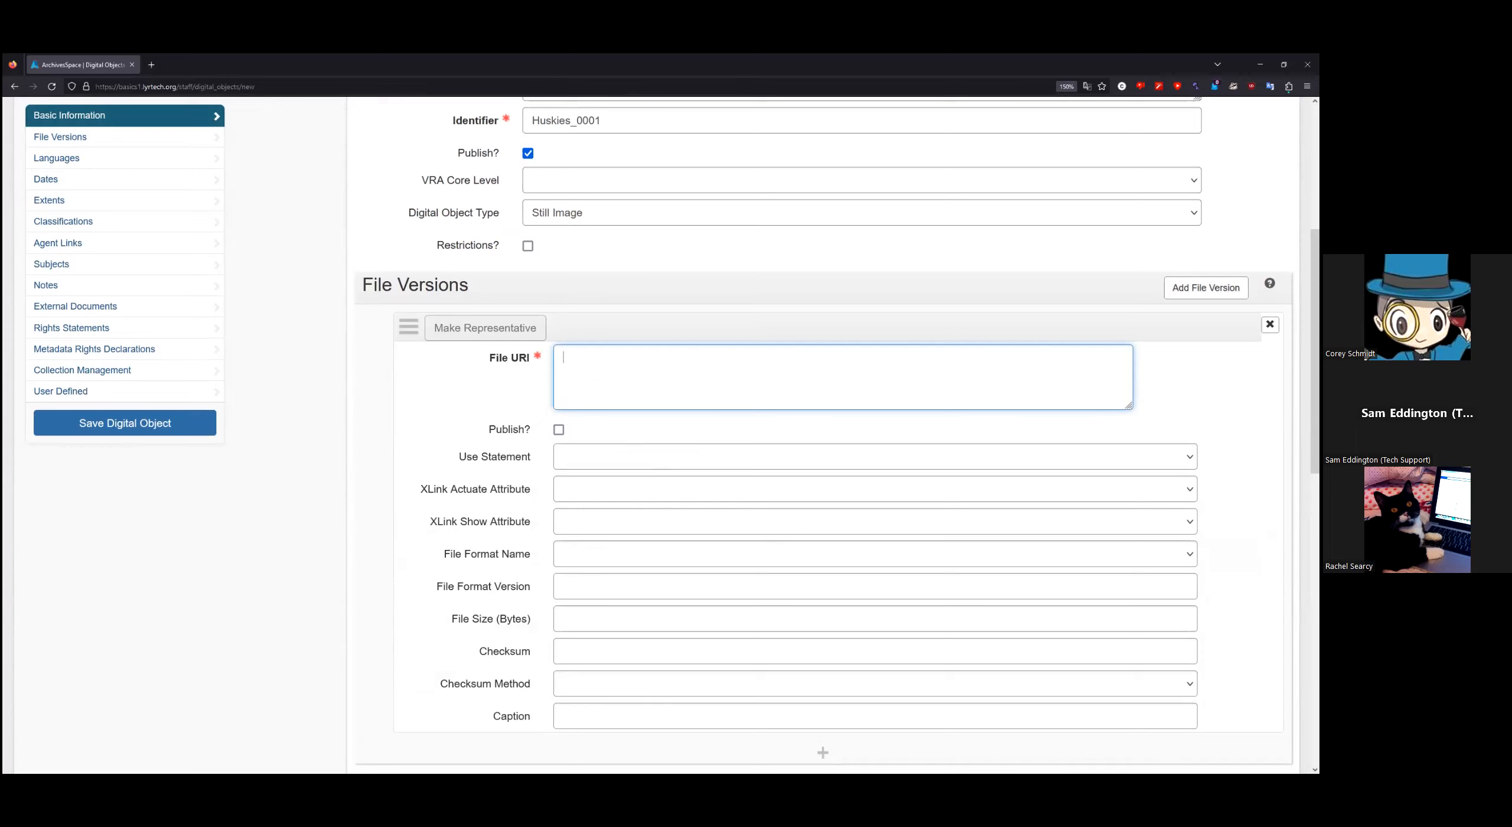
pyautogui.hotkey('alt', 'Tab')
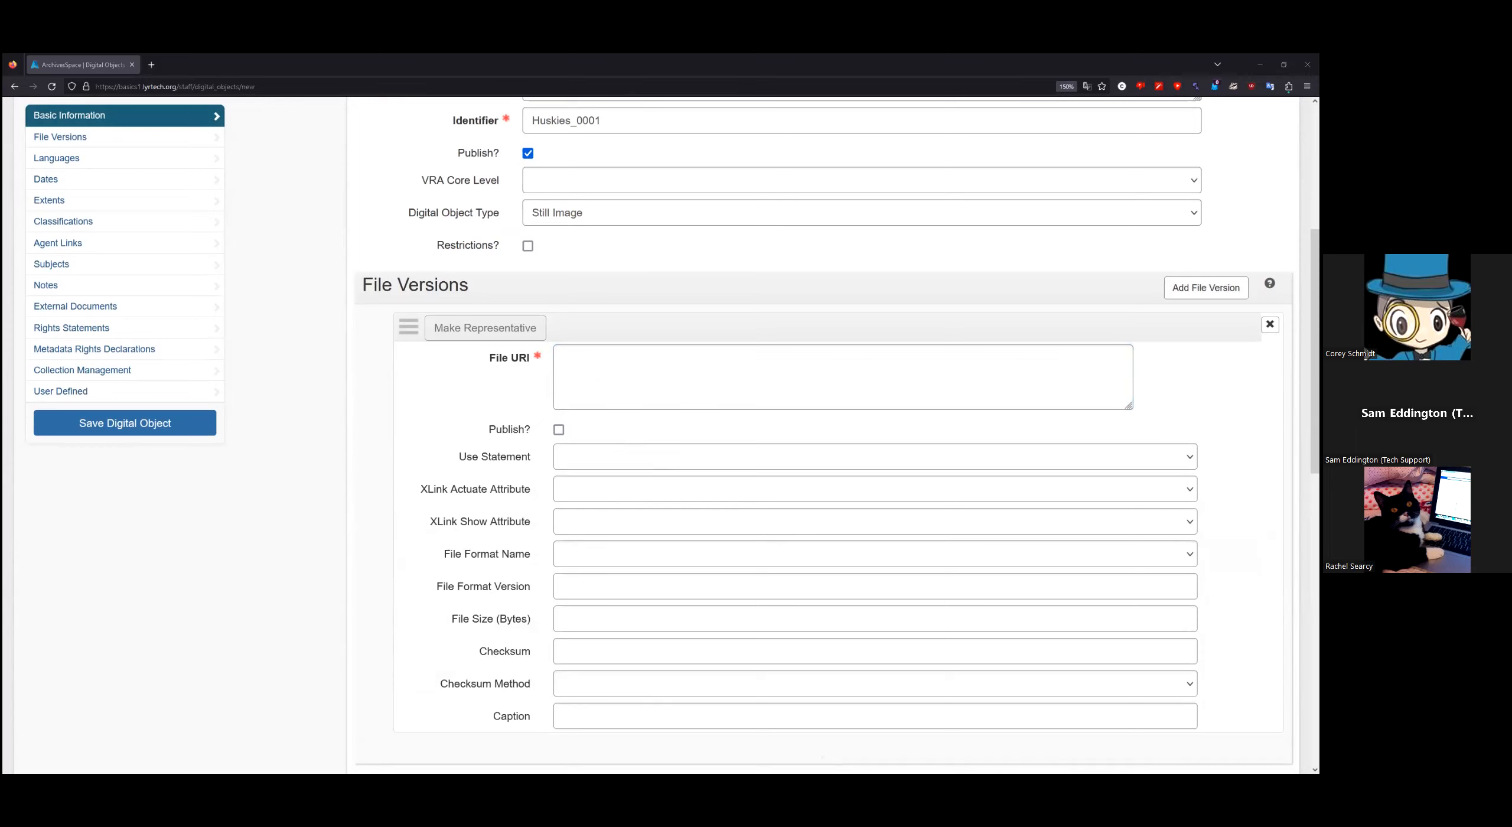
pyautogui.click(826, 373)
pyautogui.hotkey('ctrl', 'v')
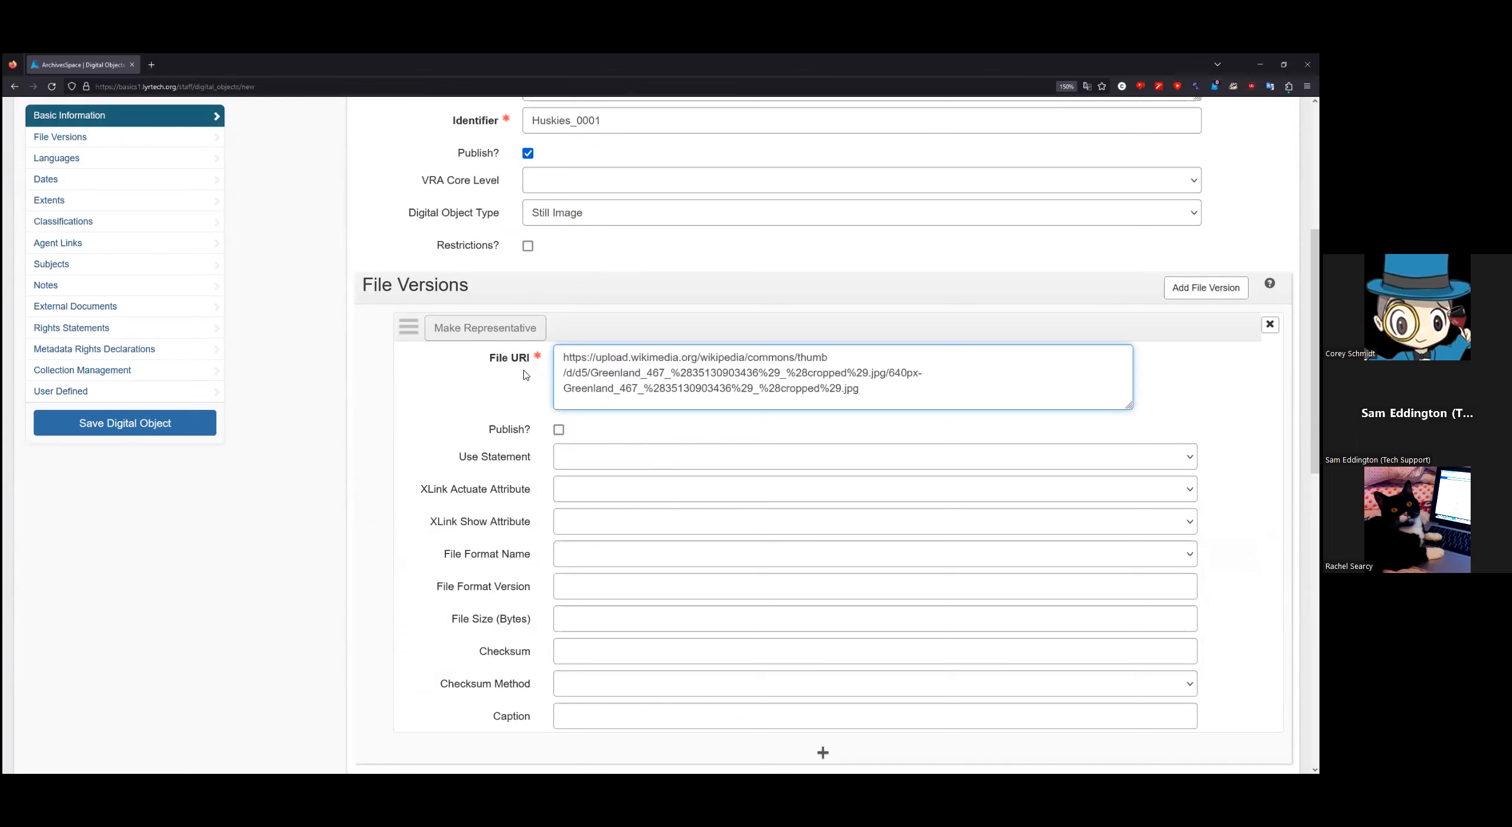
pyautogui.click(558, 430)
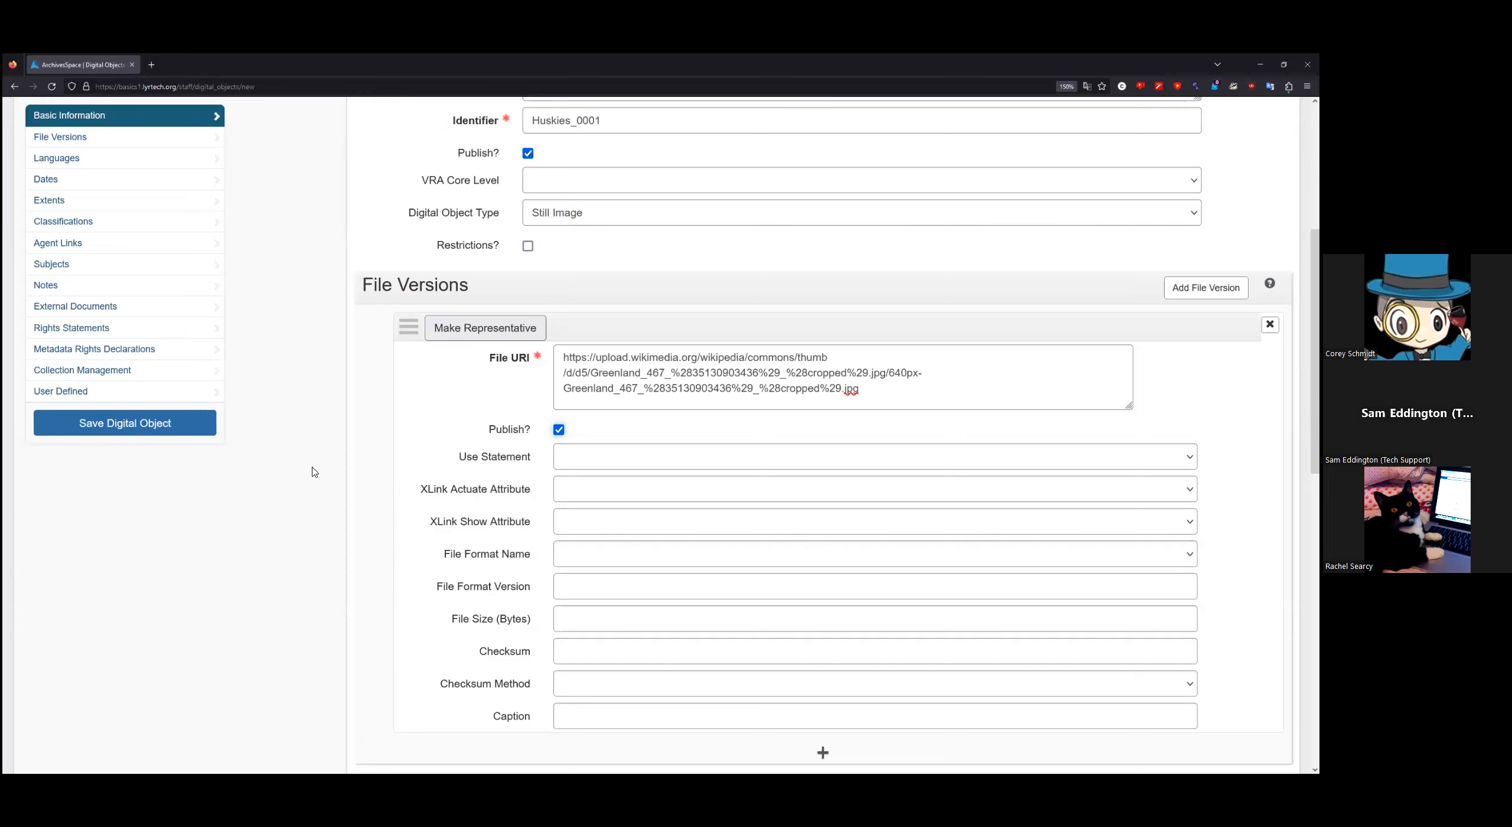
pyautogui.moveTo(514, 450)
pyautogui.scroll(-2, 308, 478)
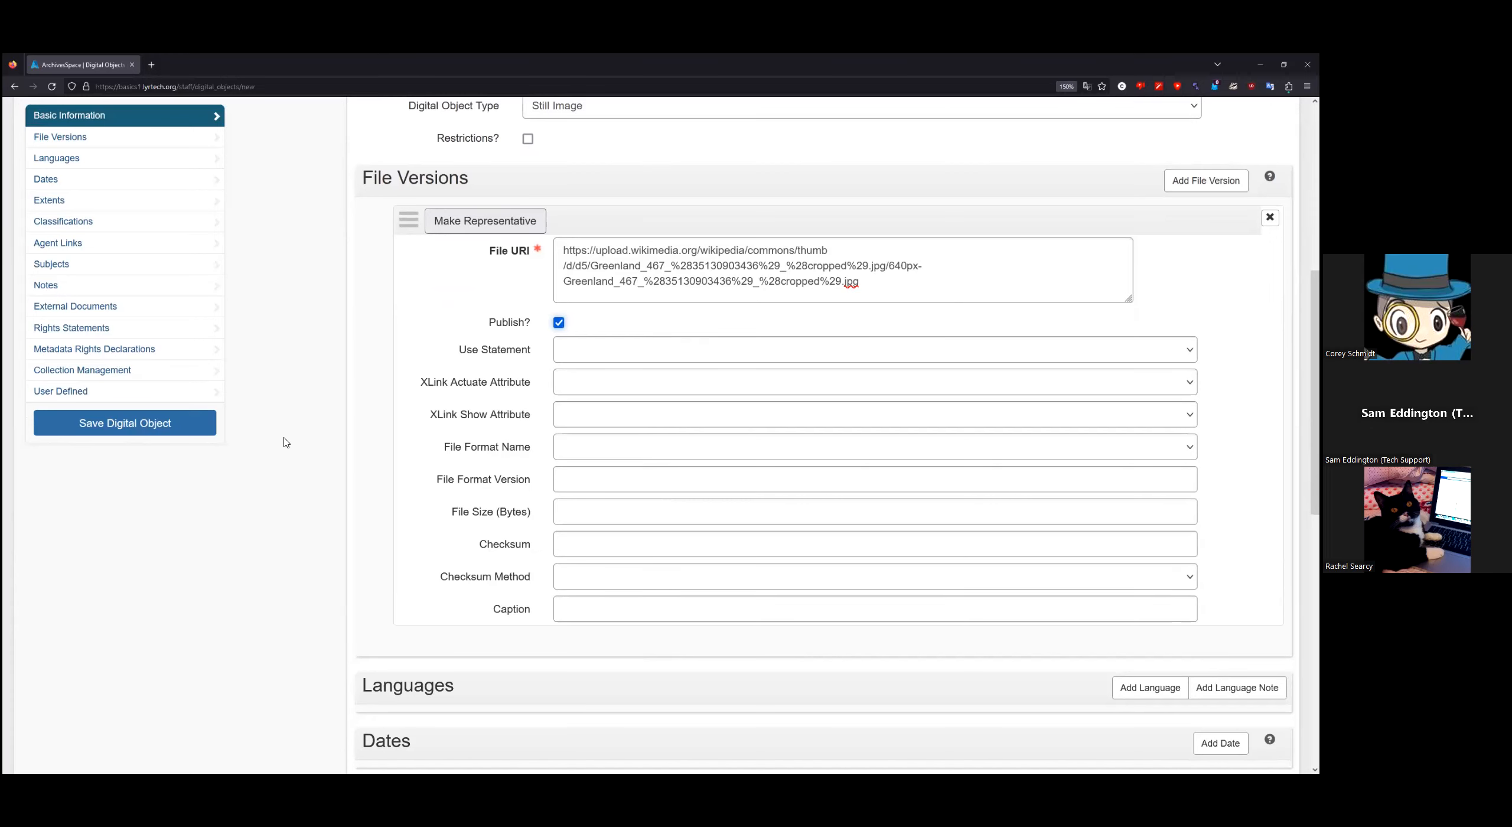
pyautogui.scroll(2, 286, 442)
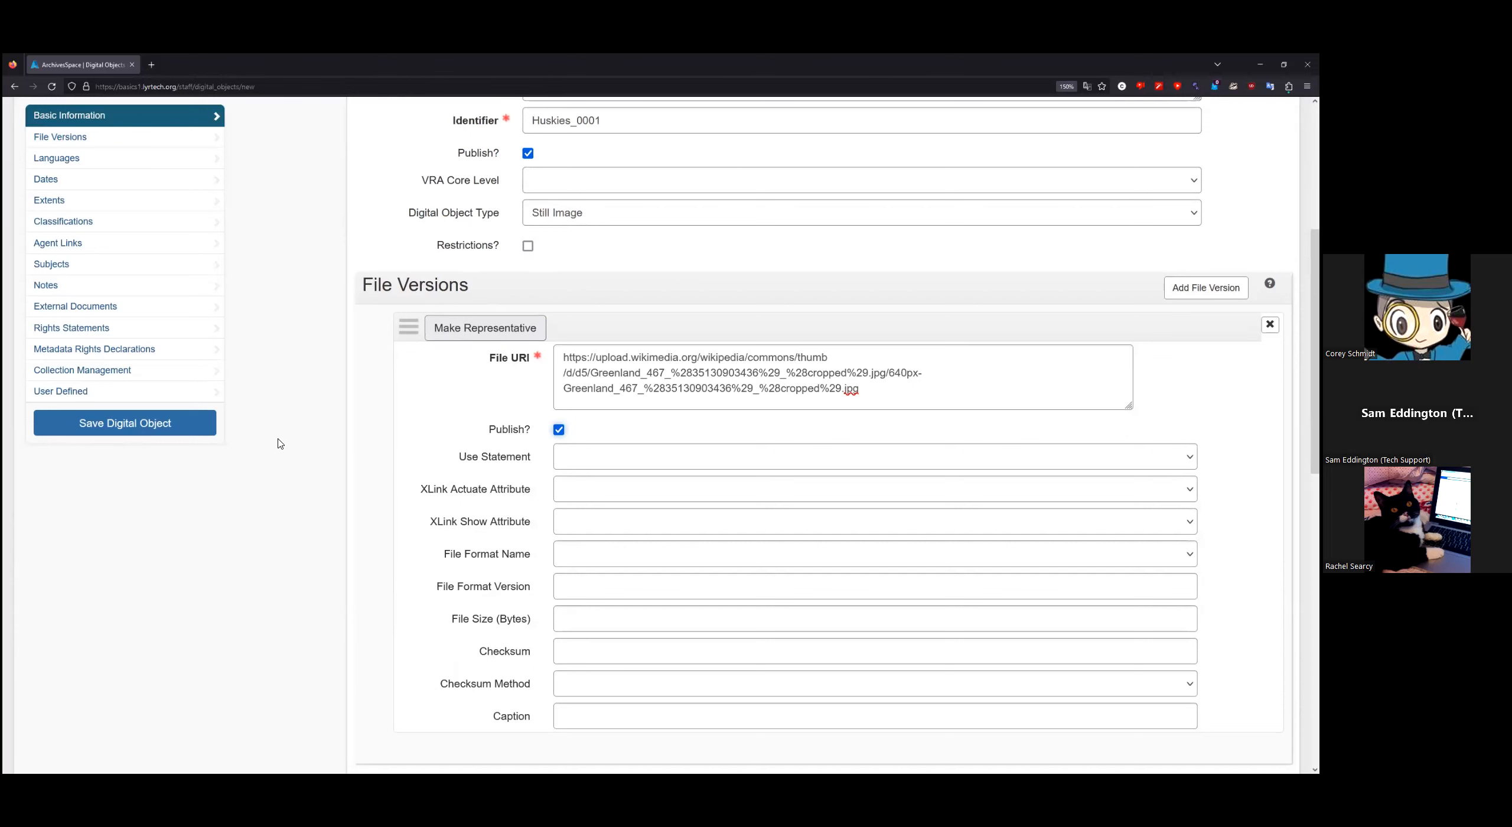
pyautogui.scroll(-2, 280, 444)
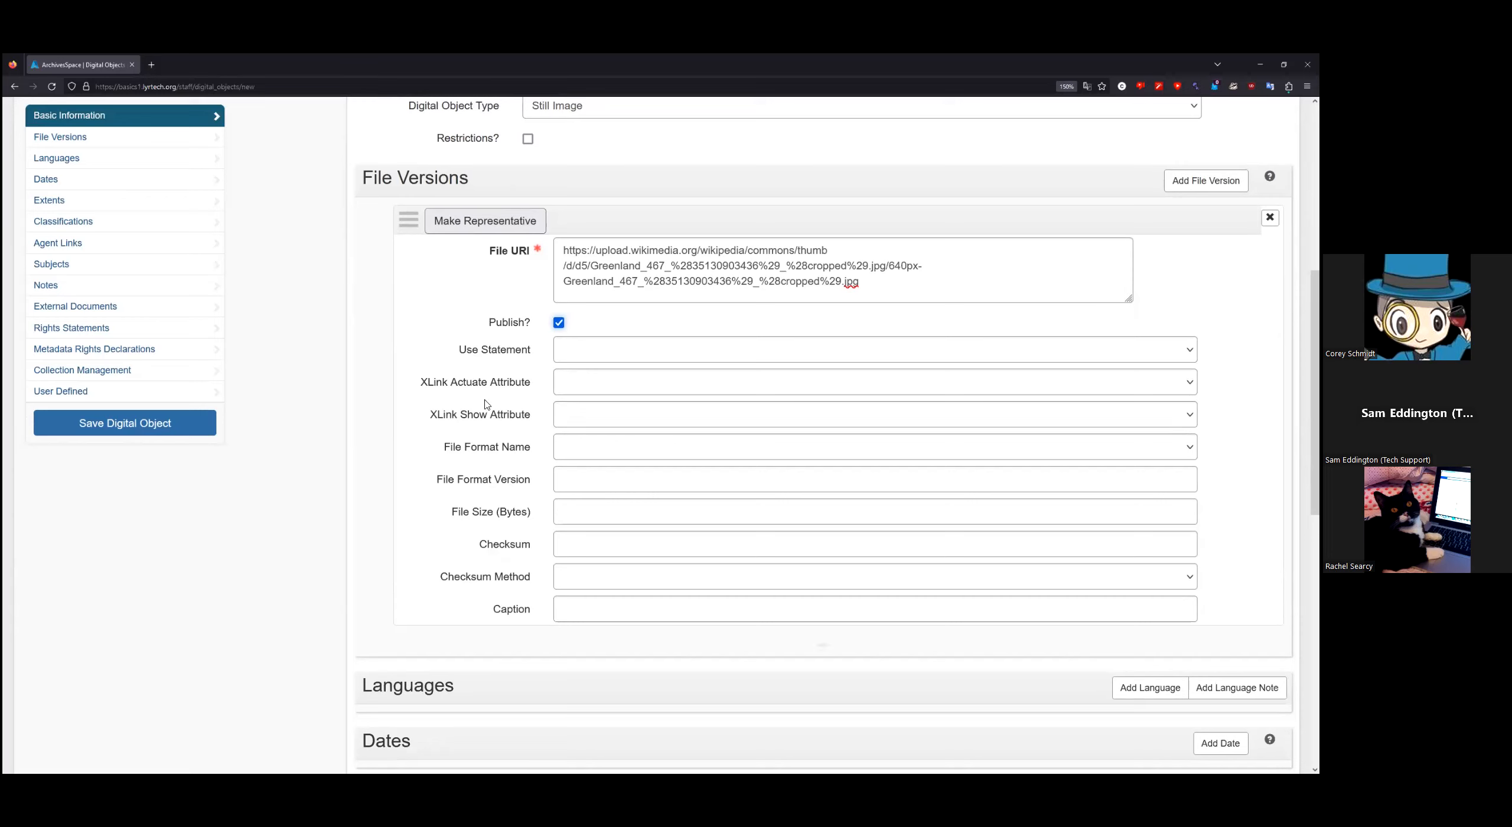
# Step: Set the file version's XLink Actuate to onLoad and XLink Show to embed
pyautogui.click(617, 362)
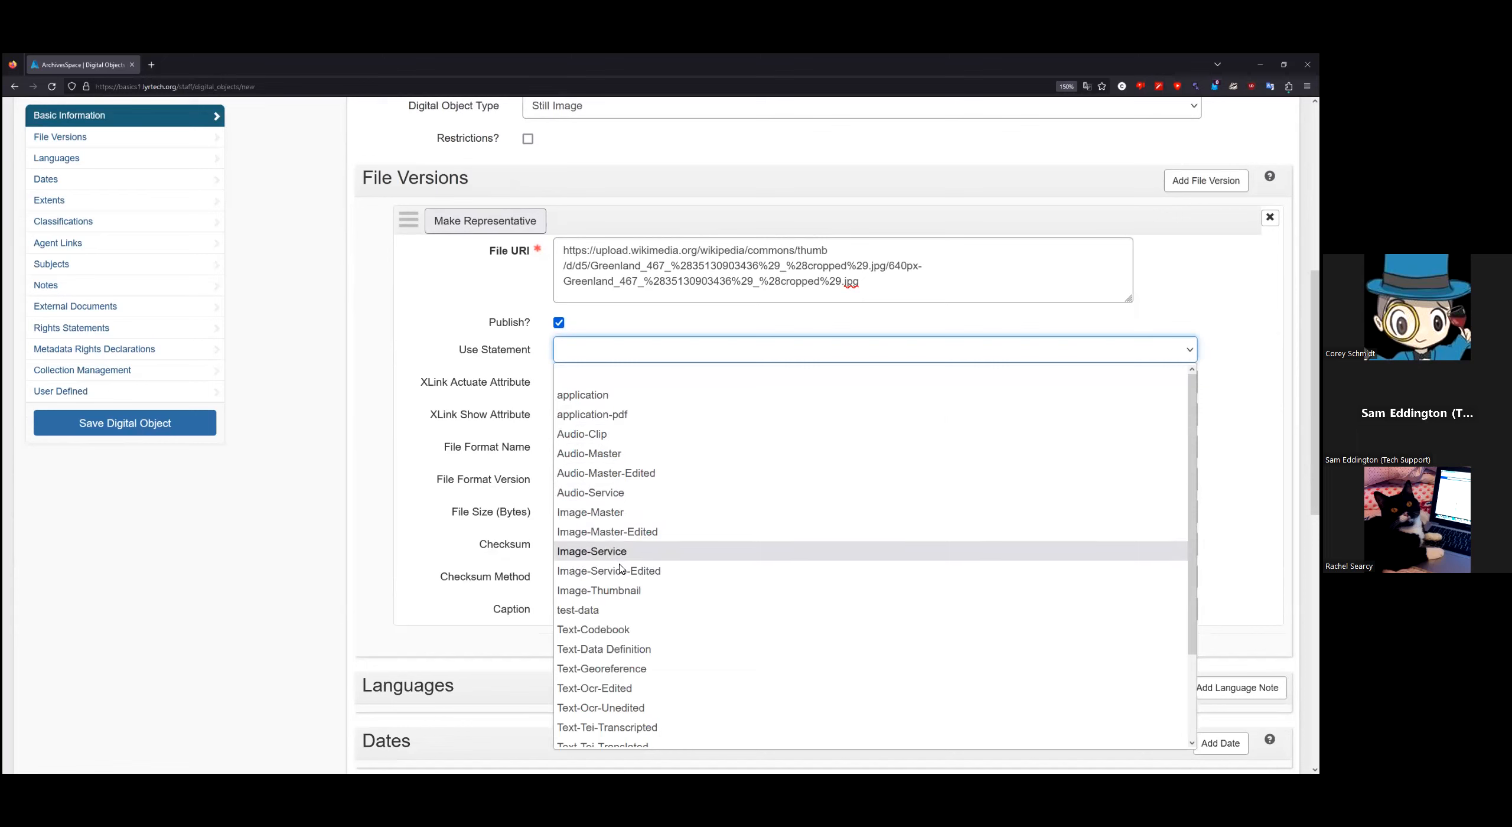
pyautogui.click(286, 453)
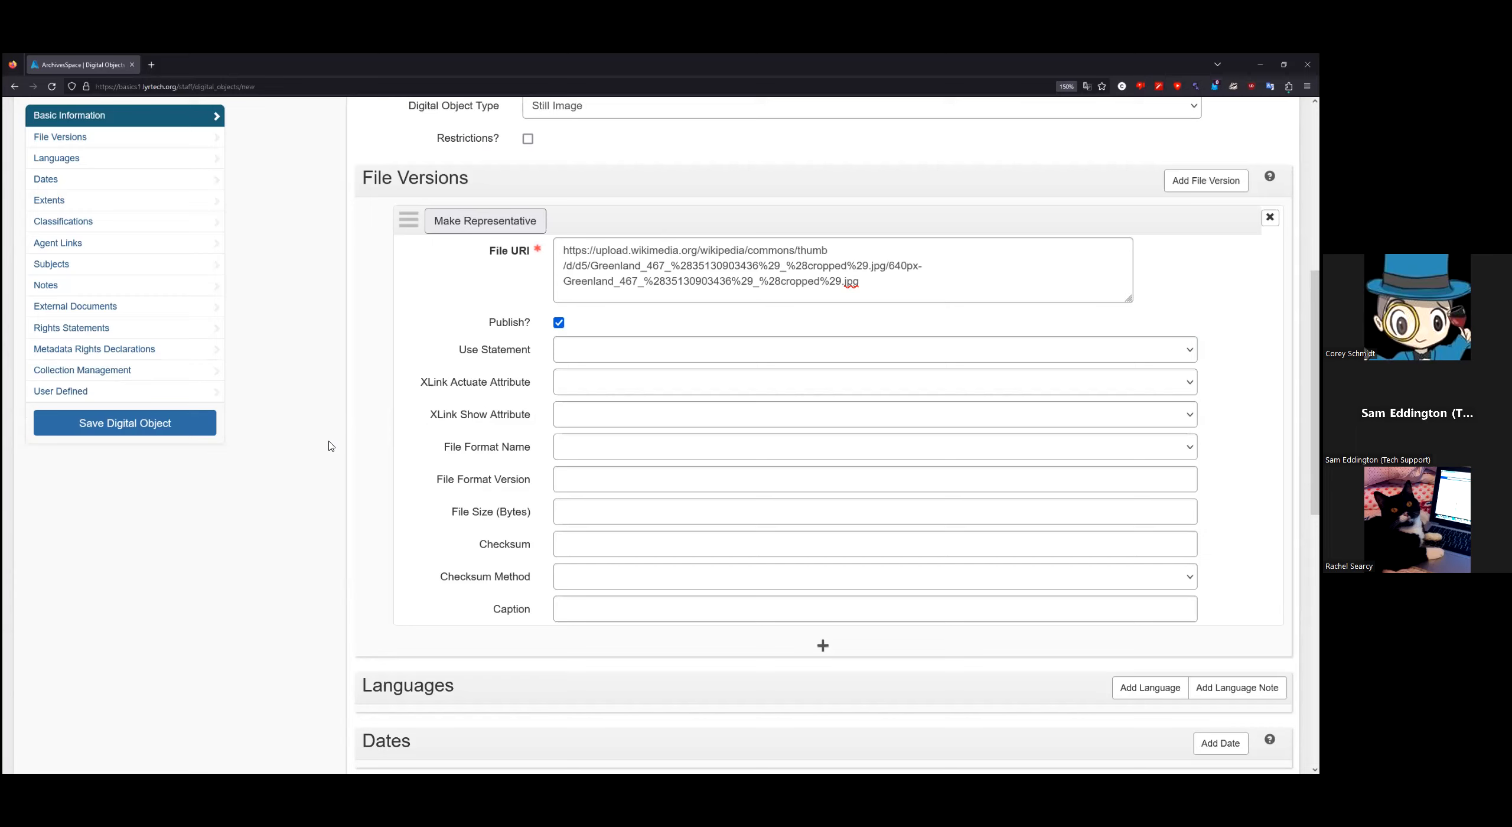
pyautogui.click(589, 388)
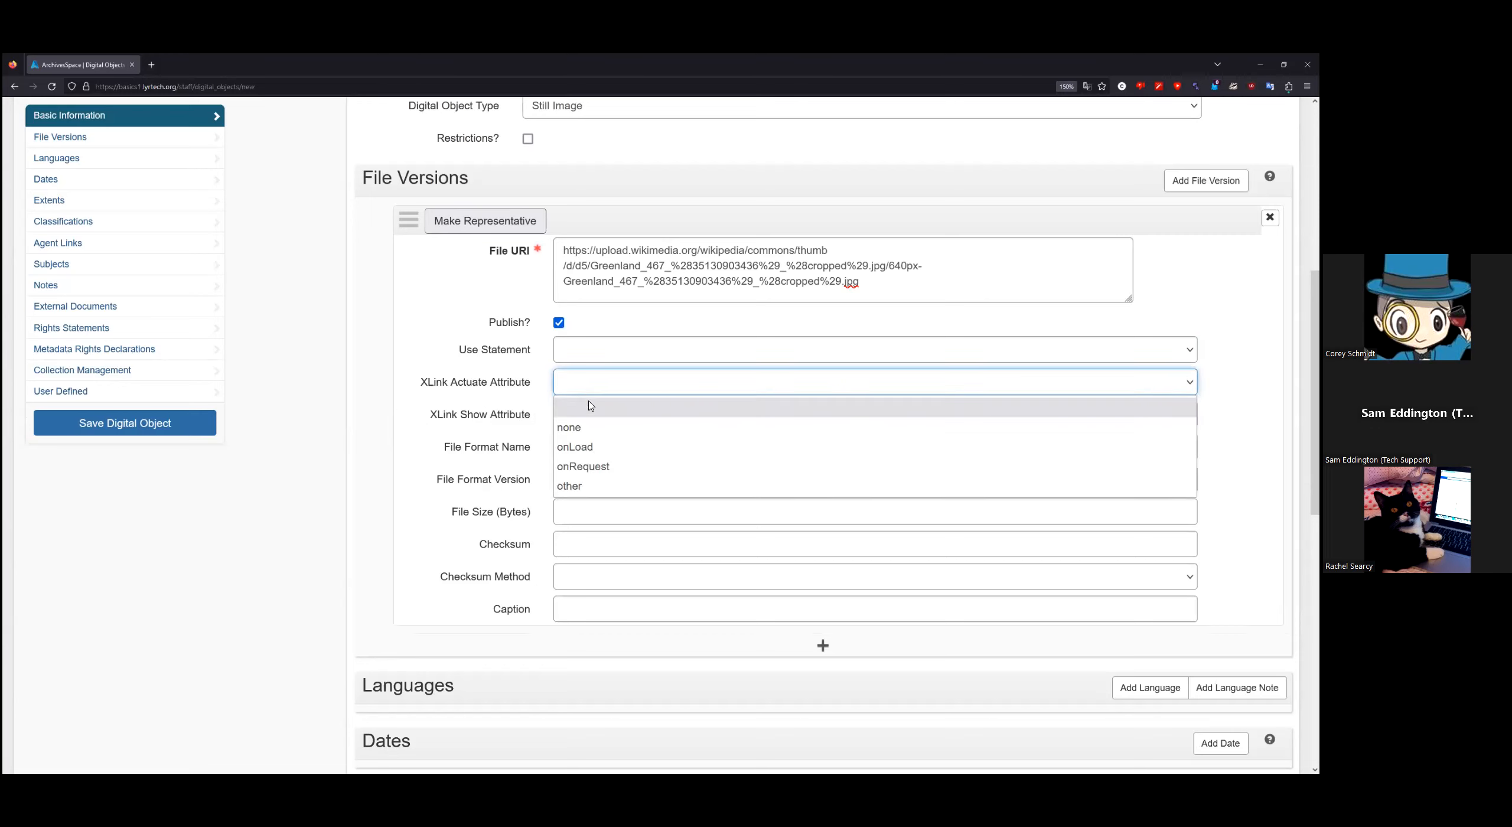
pyautogui.click(596, 449)
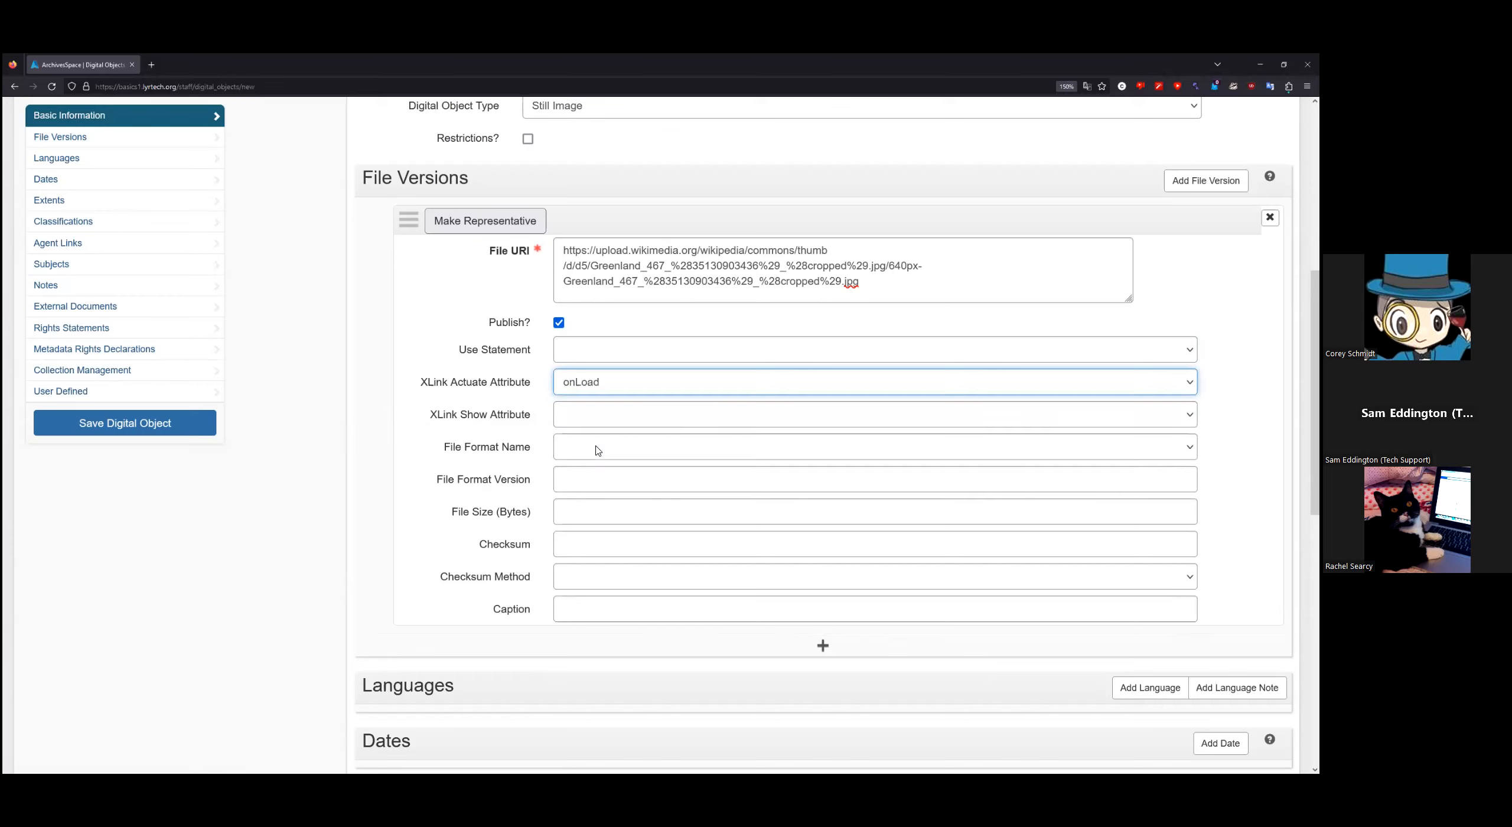
pyautogui.click(601, 414)
pyautogui.click(593, 459)
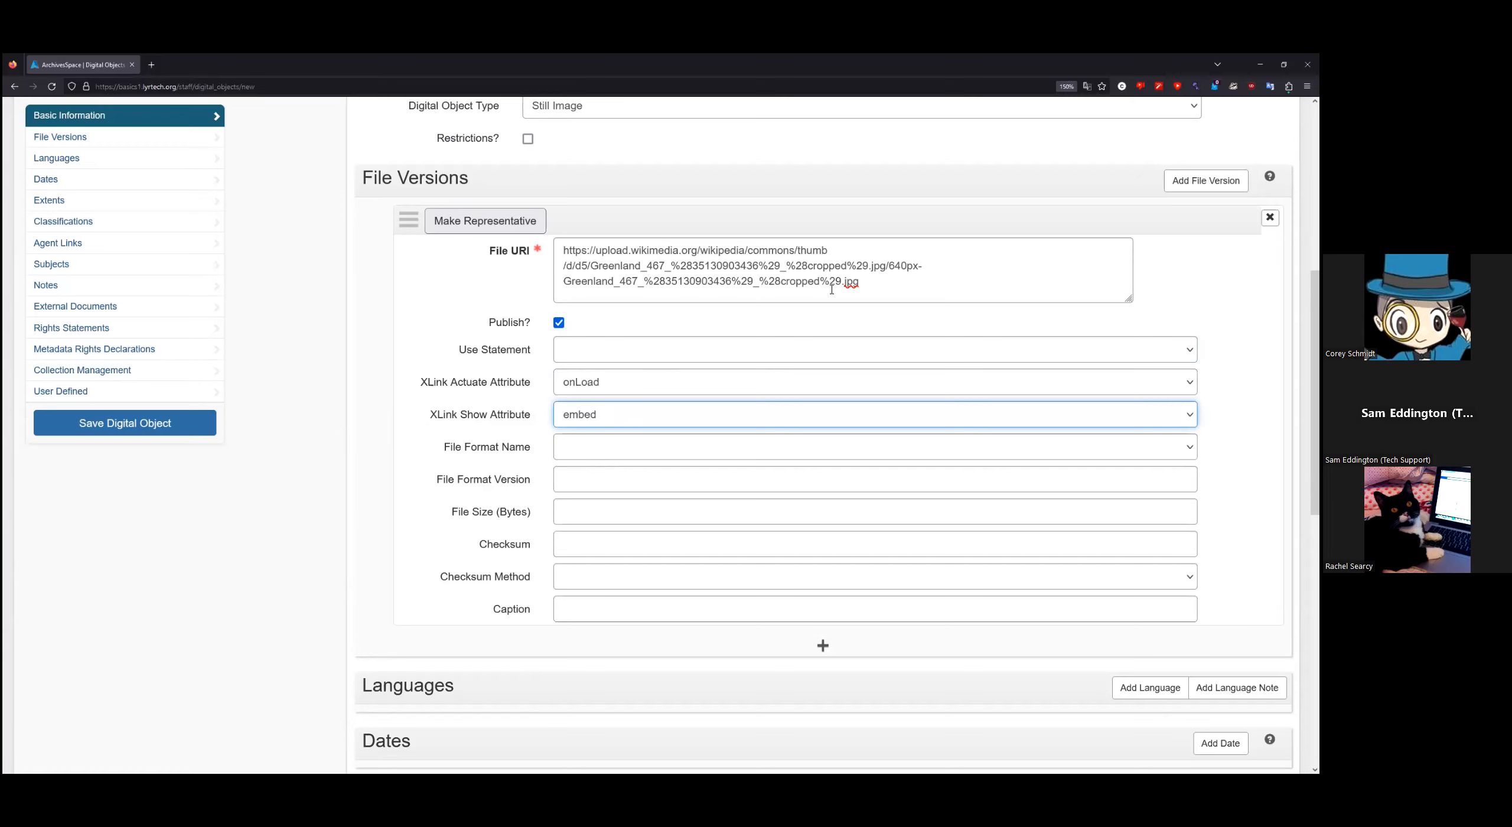
pyautogui.moveTo(881, 281); pyautogui.dragTo(837, 280)
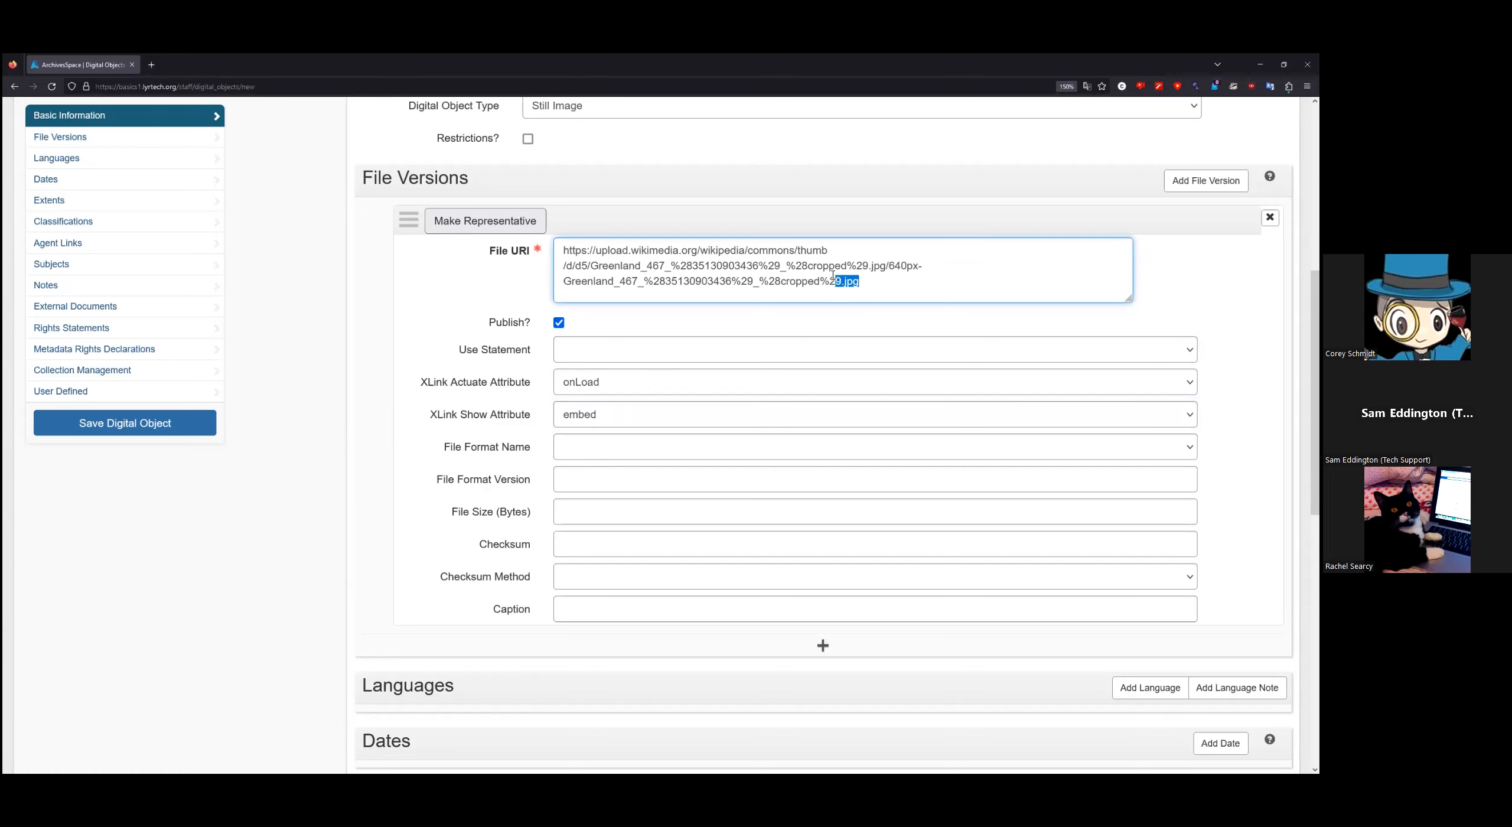
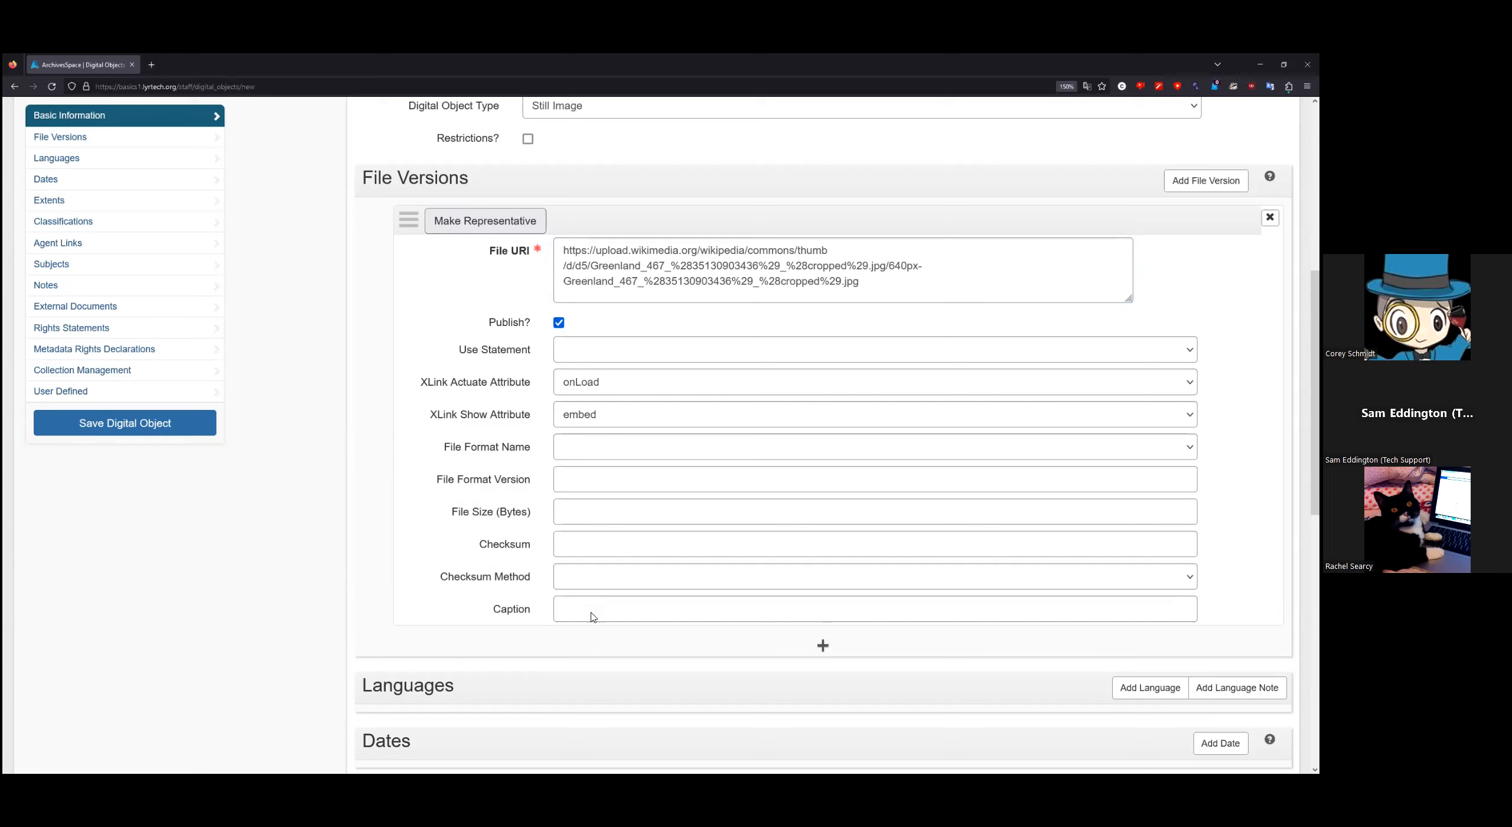
# Step: Leave the first file version's checksum method and Checksum fields empty
pyautogui.click(595, 584)
pyautogui.click(596, 585)
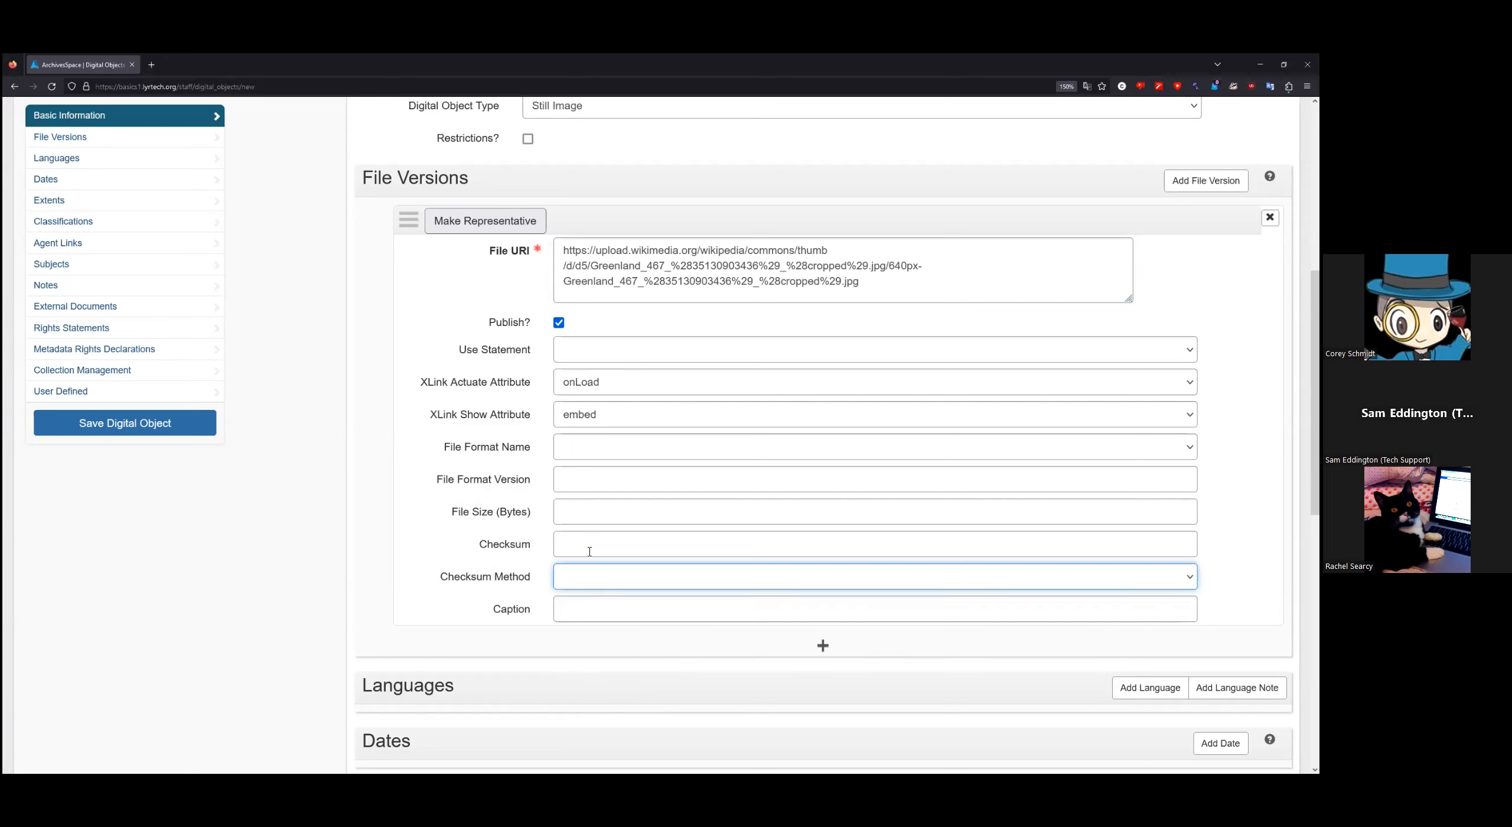
pyautogui.click(605, 539)
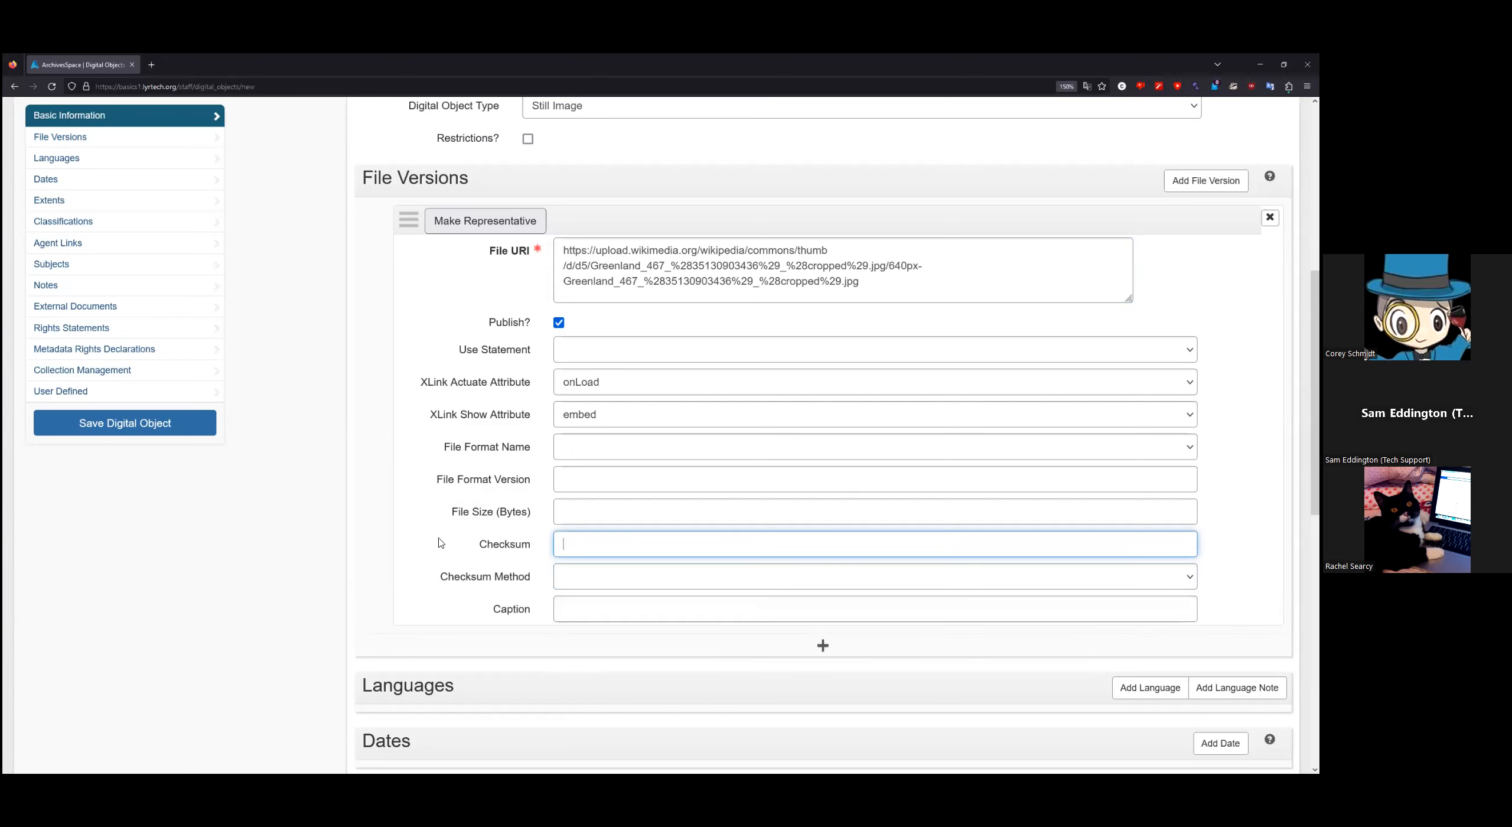
pyautogui.click(323, 540)
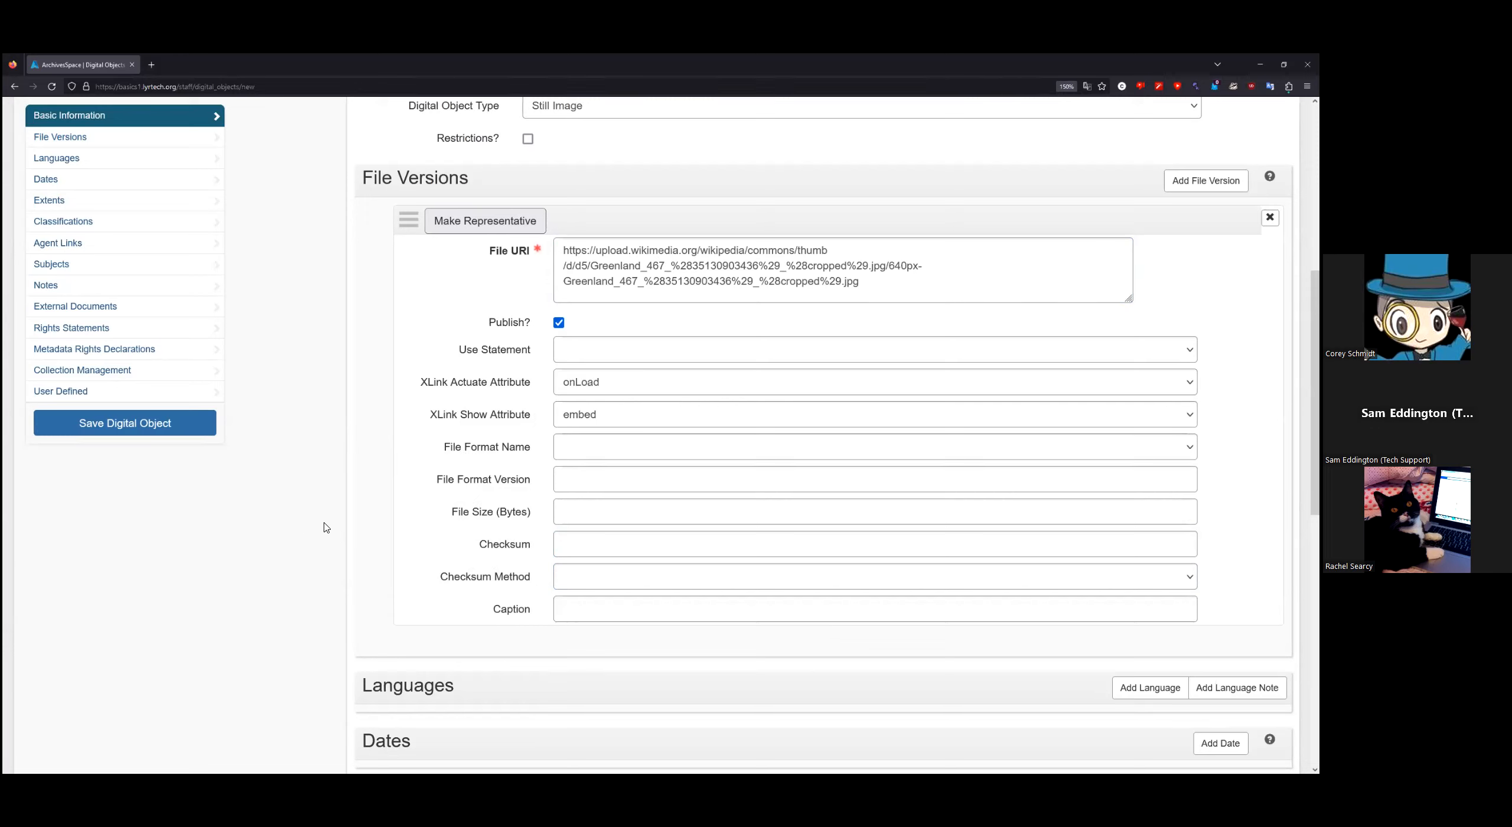
# Step: Add a second, empty file version below the Wikimedia image file version
pyautogui.scroll(2, 323, 517)
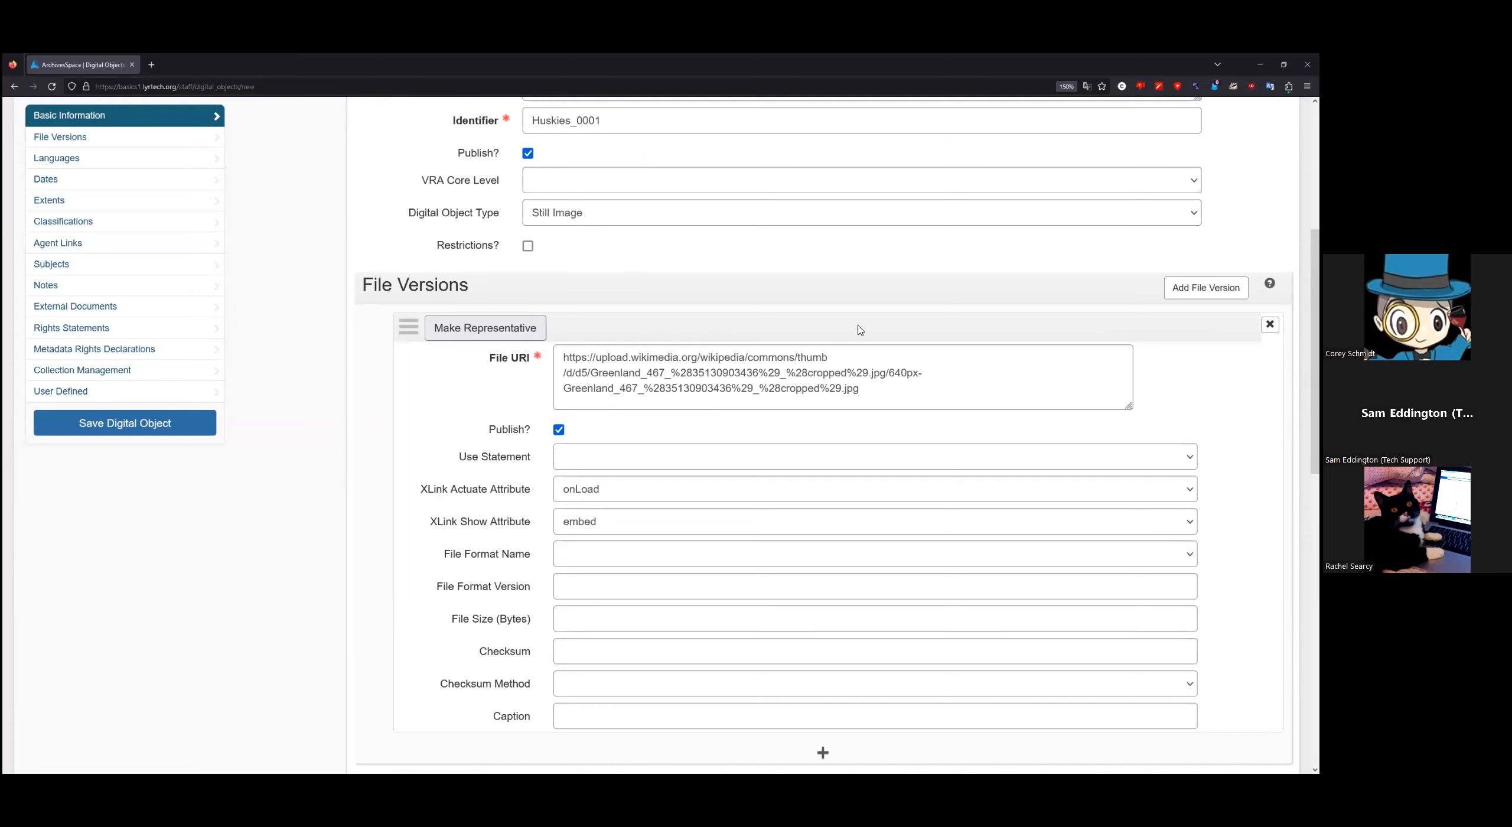
pyautogui.click(856, 387)
pyautogui.moveTo(857, 387); pyautogui.dragTo(682, 366)
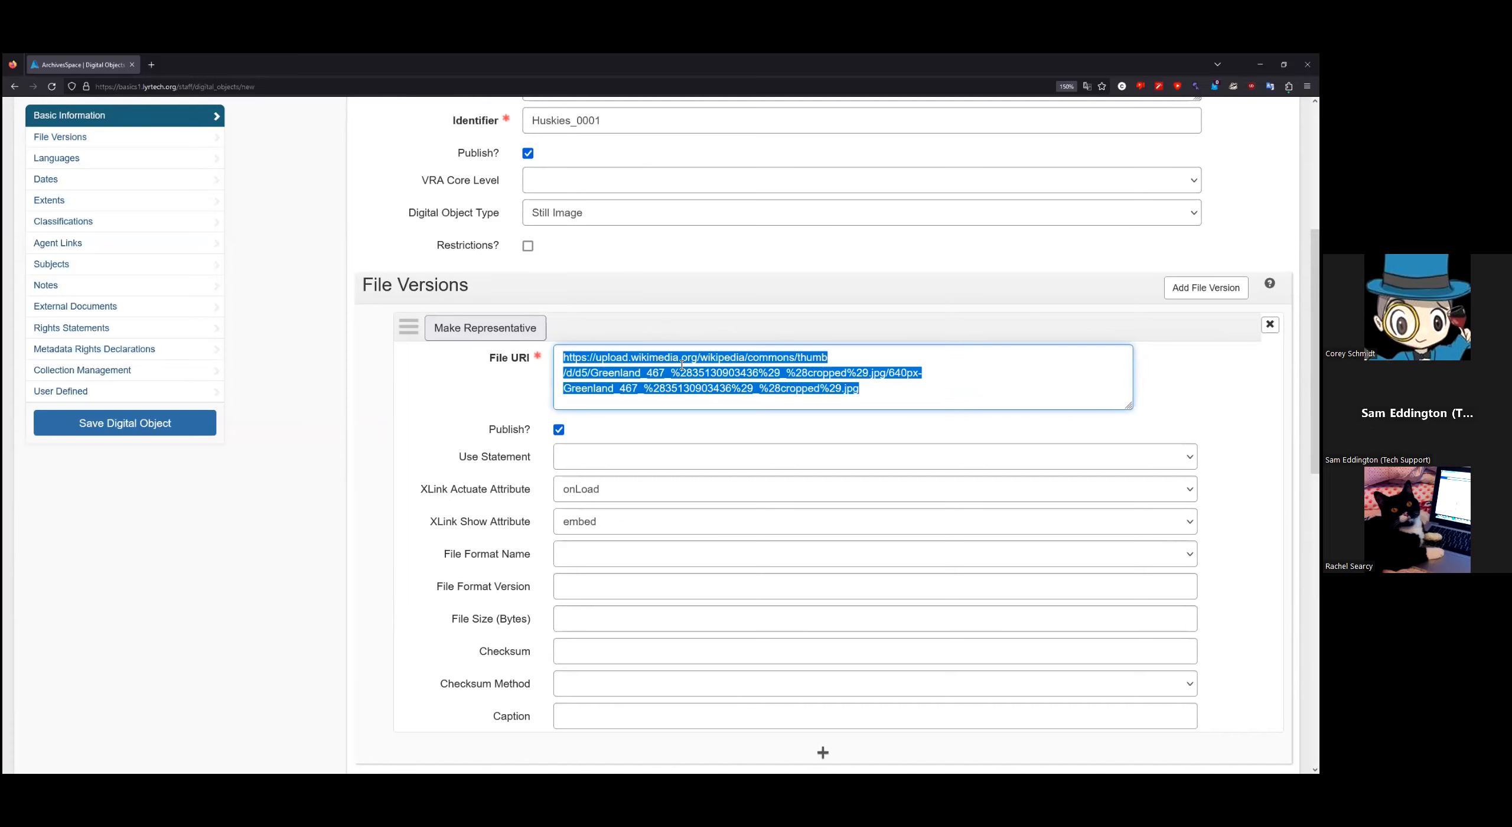
pyautogui.click(943, 397)
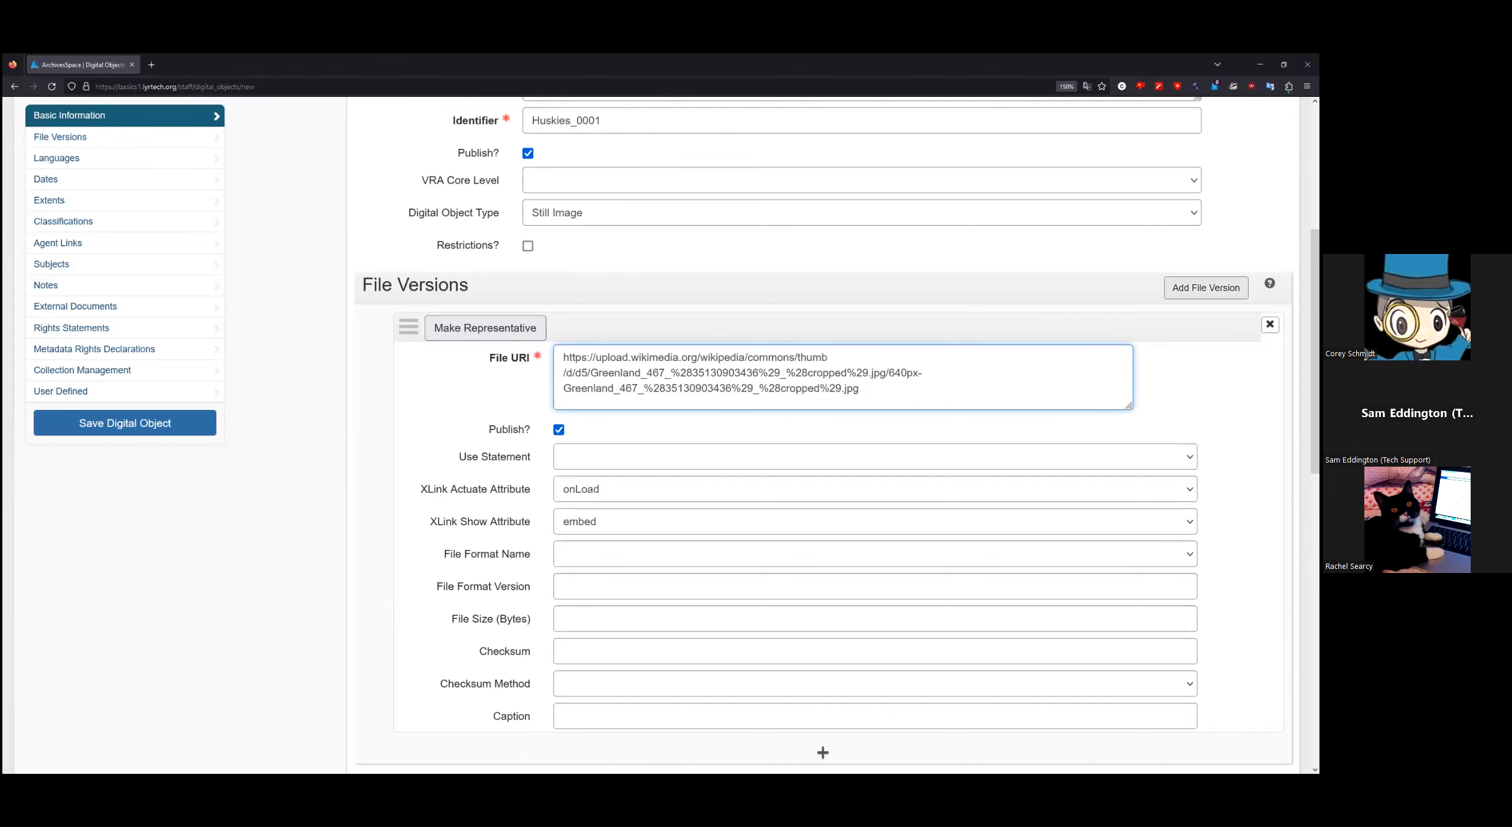
pyautogui.click(1205, 287)
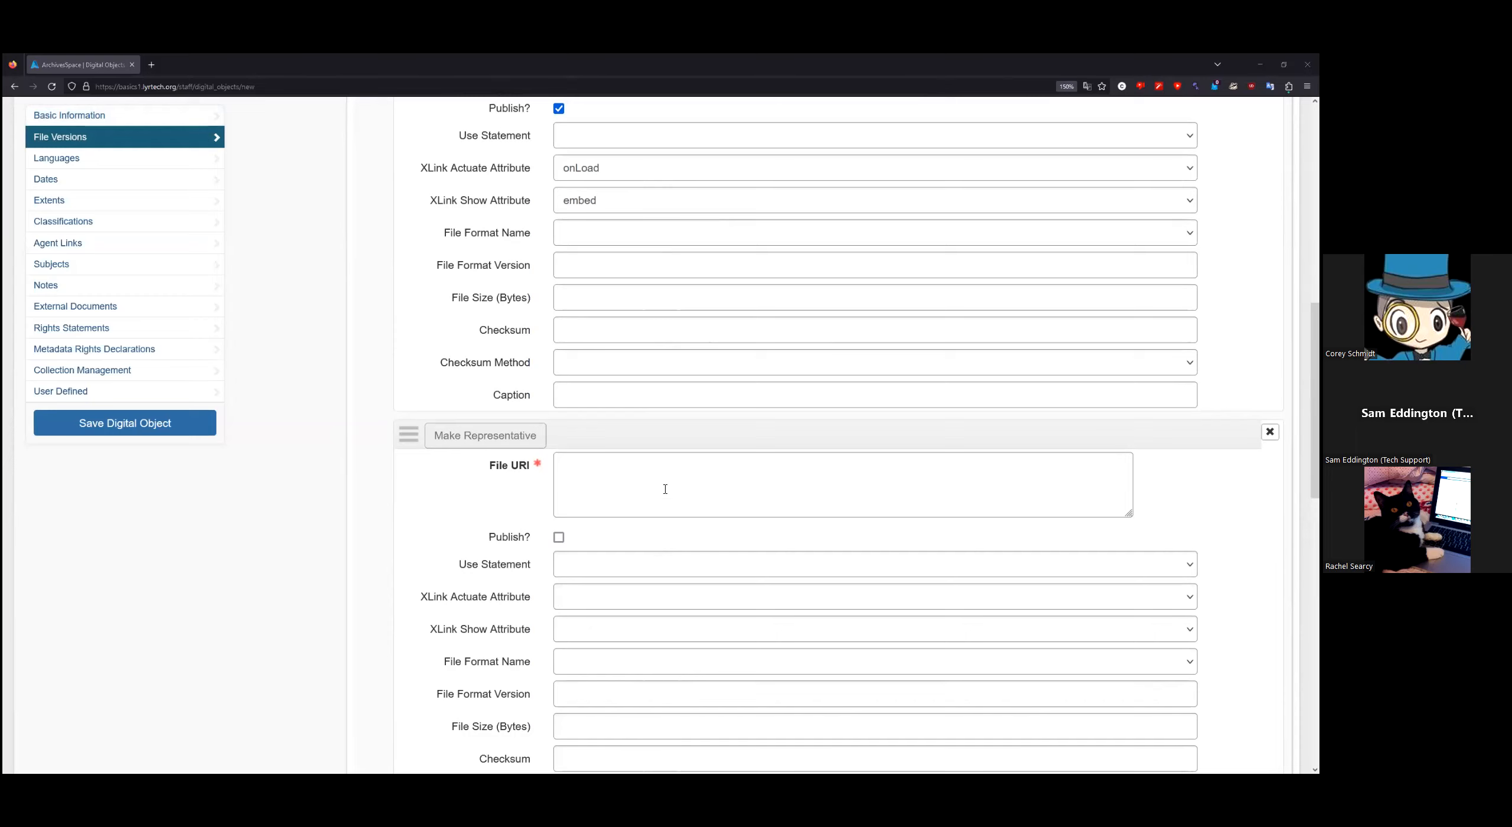
# Step: Paste the Commons Greenland_467 file page URL as the second File URI and publish it
pyautogui.click(650, 478)
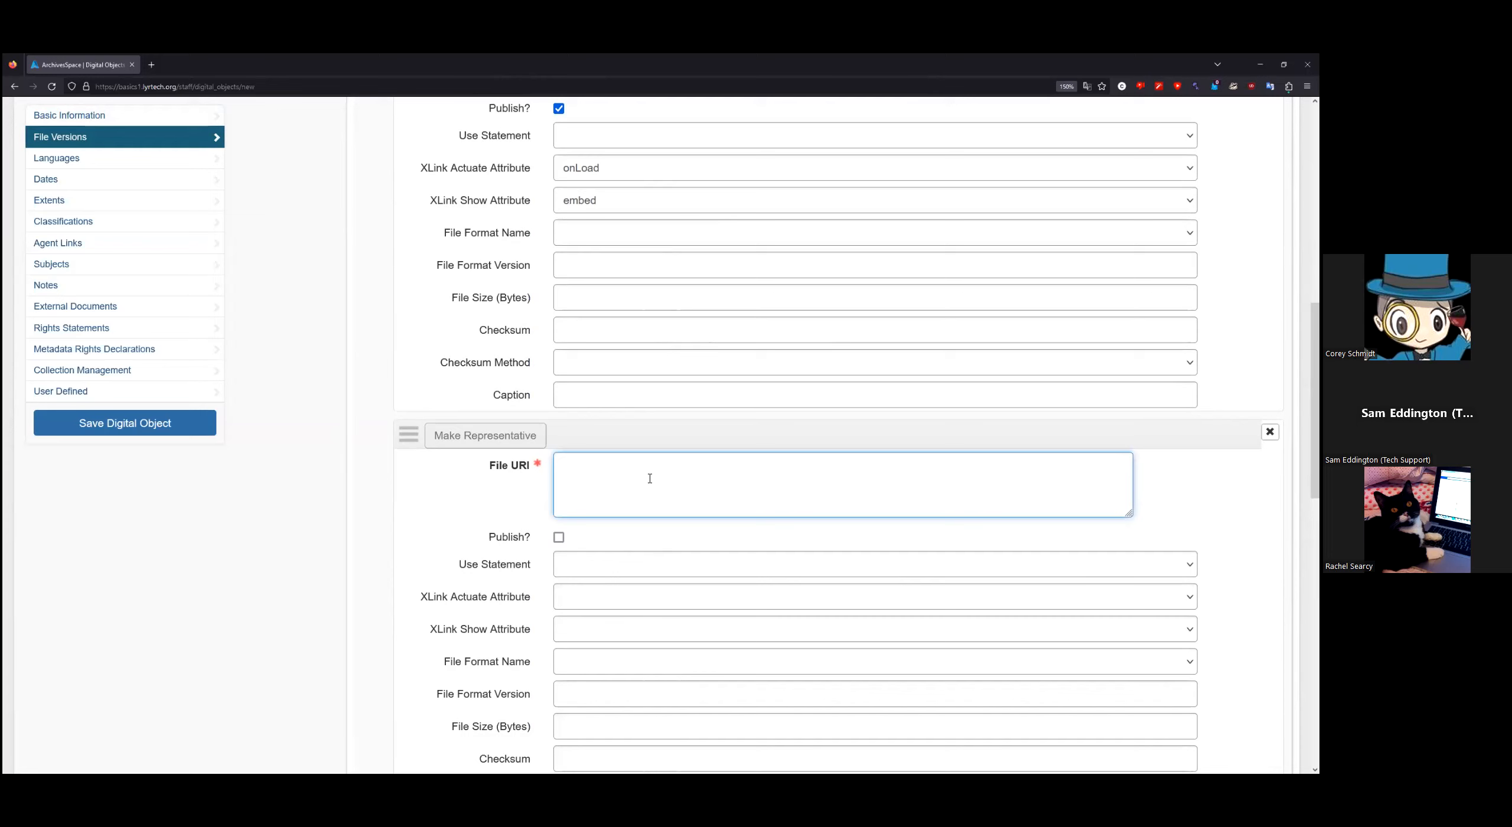
pyautogui.hotkey('ctrl', 'v')
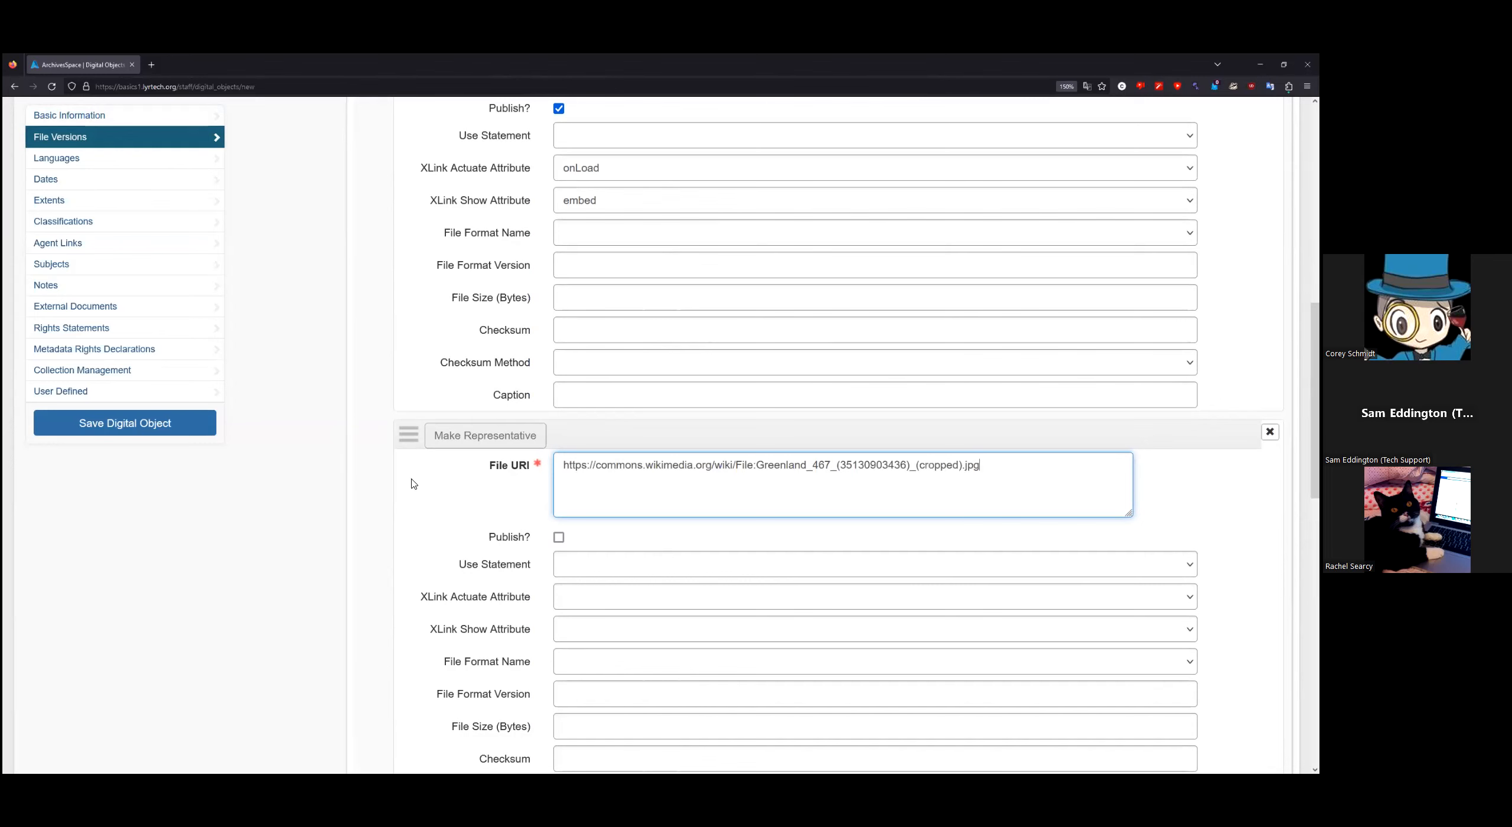
pyautogui.click(556, 539)
pyautogui.scroll(3, 365, 556)
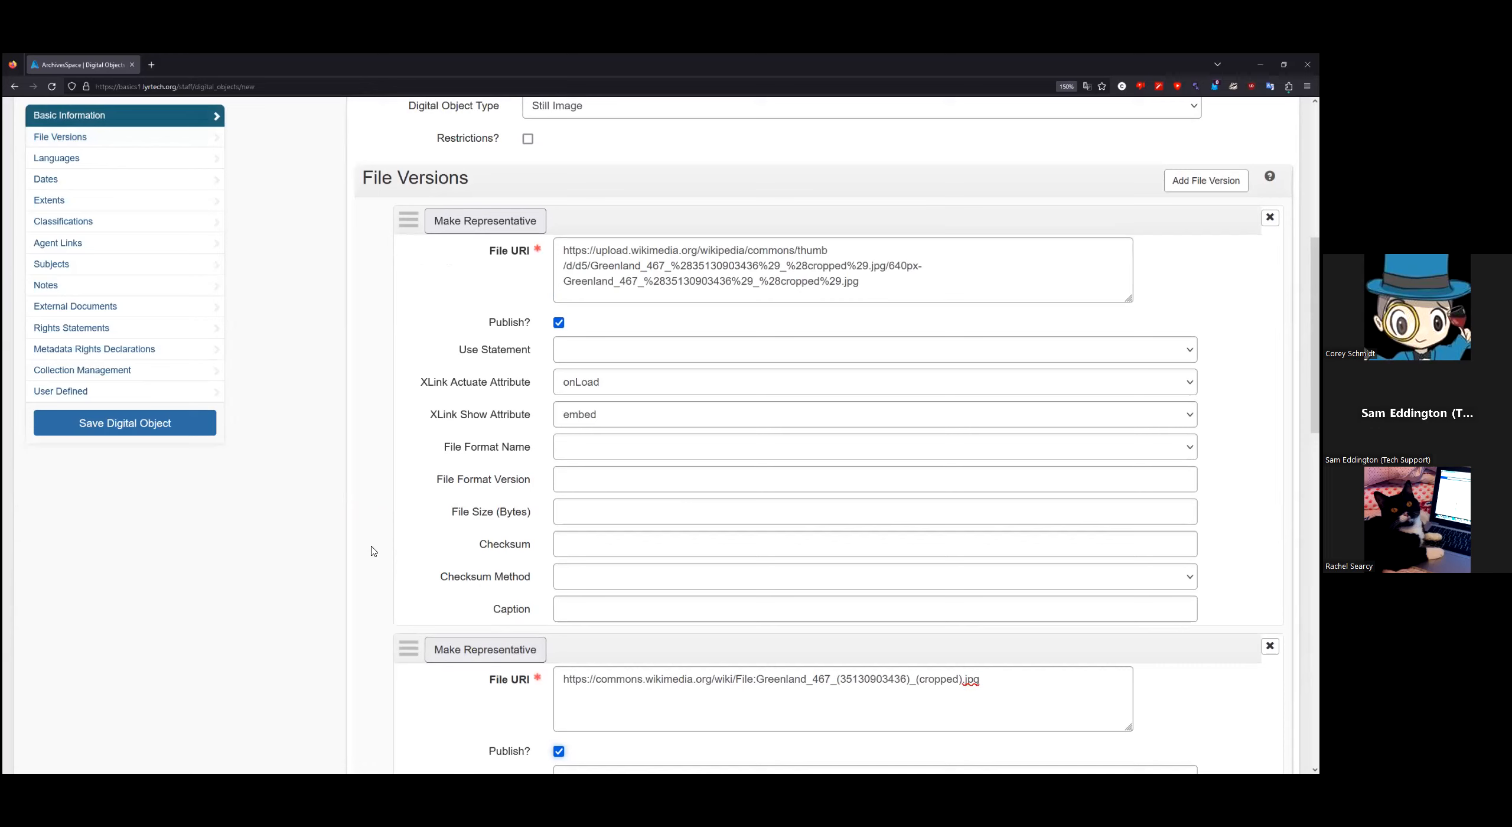
# Step: Save digital object Huskies_0001 and review both saved file versions
pyautogui.click(200, 428)
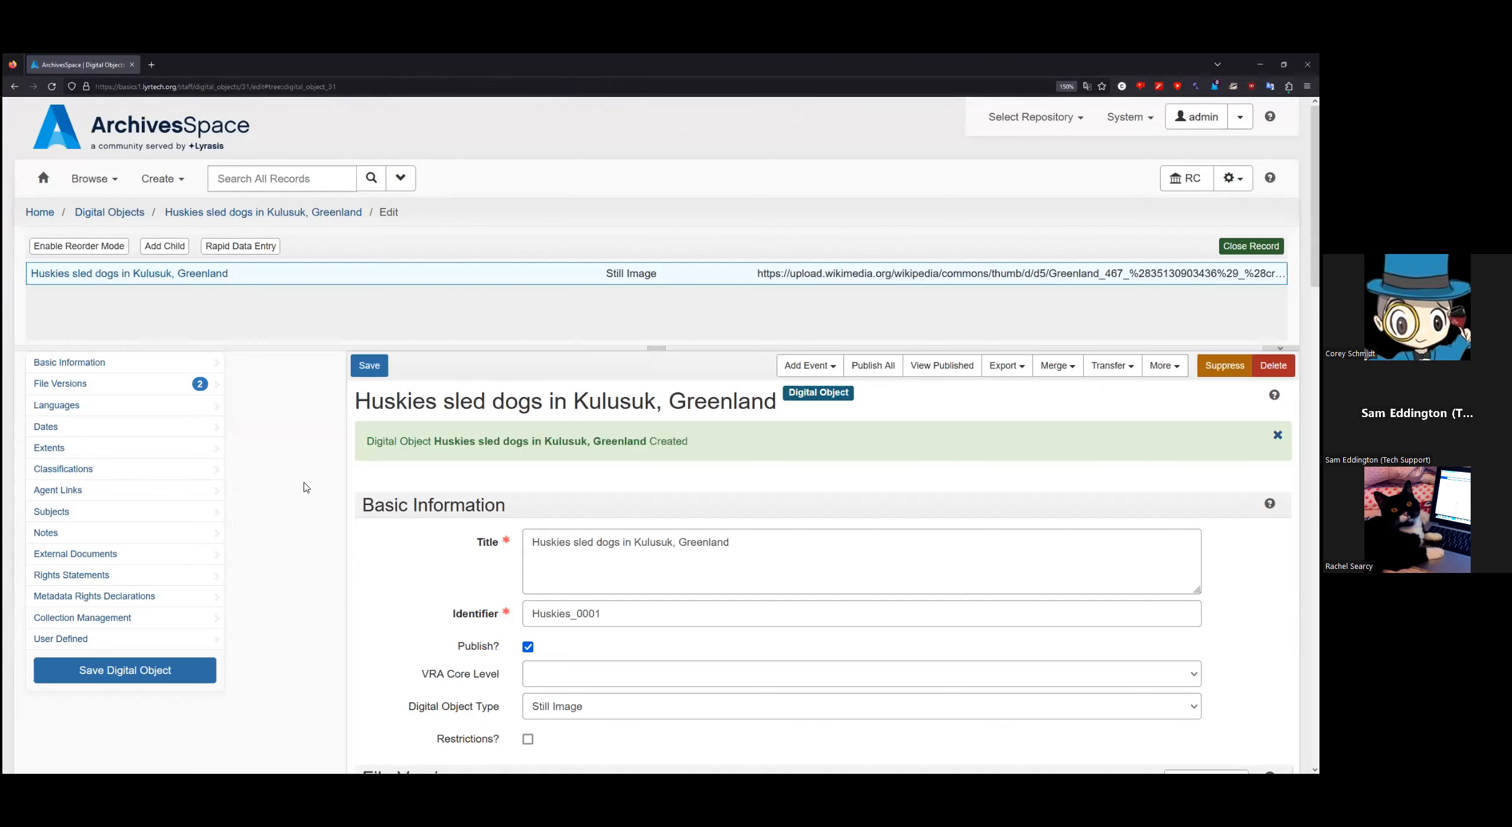
pyautogui.scroll(-2, 305, 487)
pyautogui.scroll(-2, 325, 496)
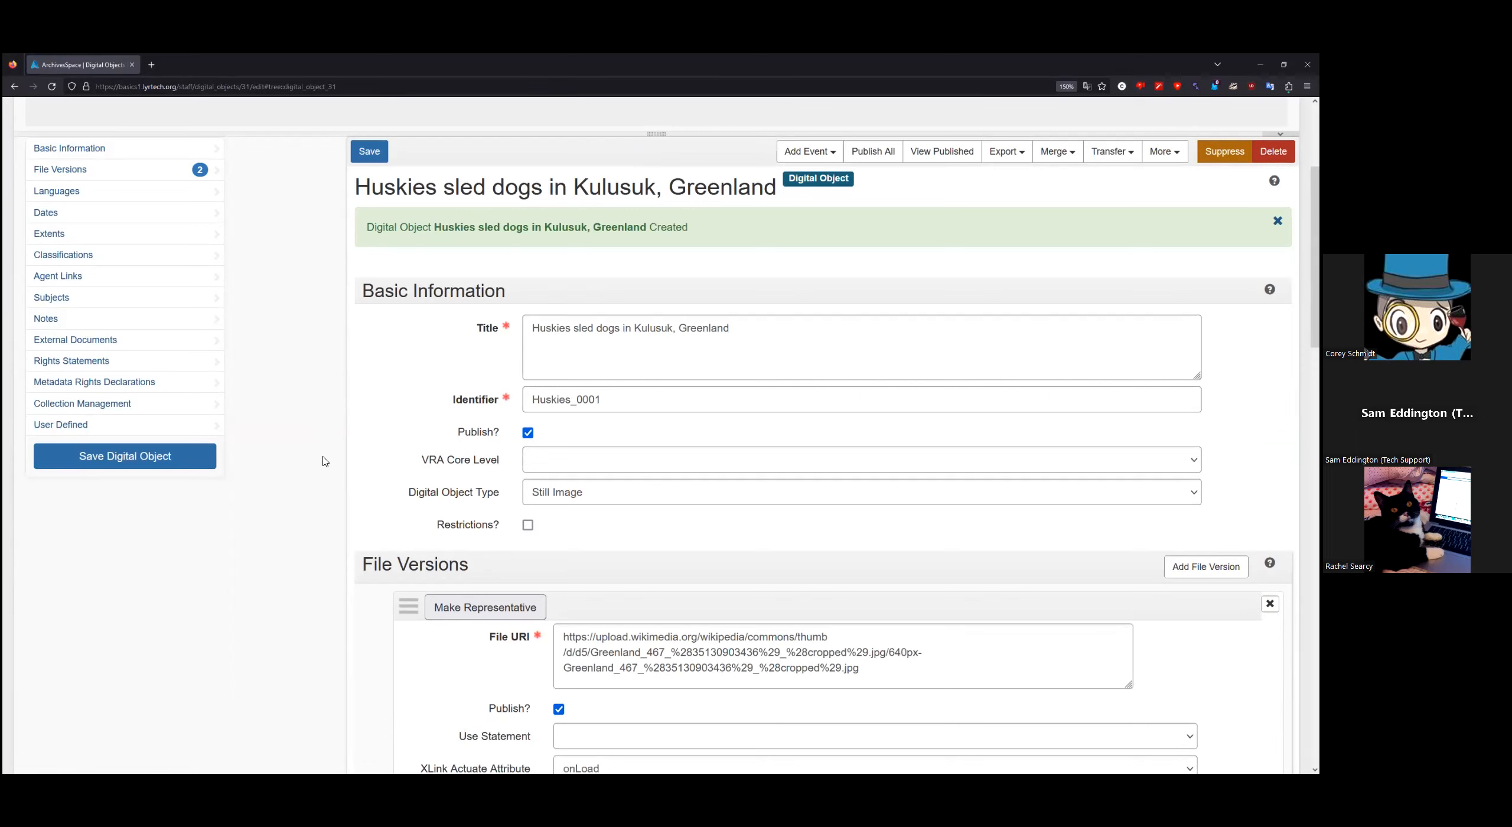
pyautogui.scroll(4, 323, 467)
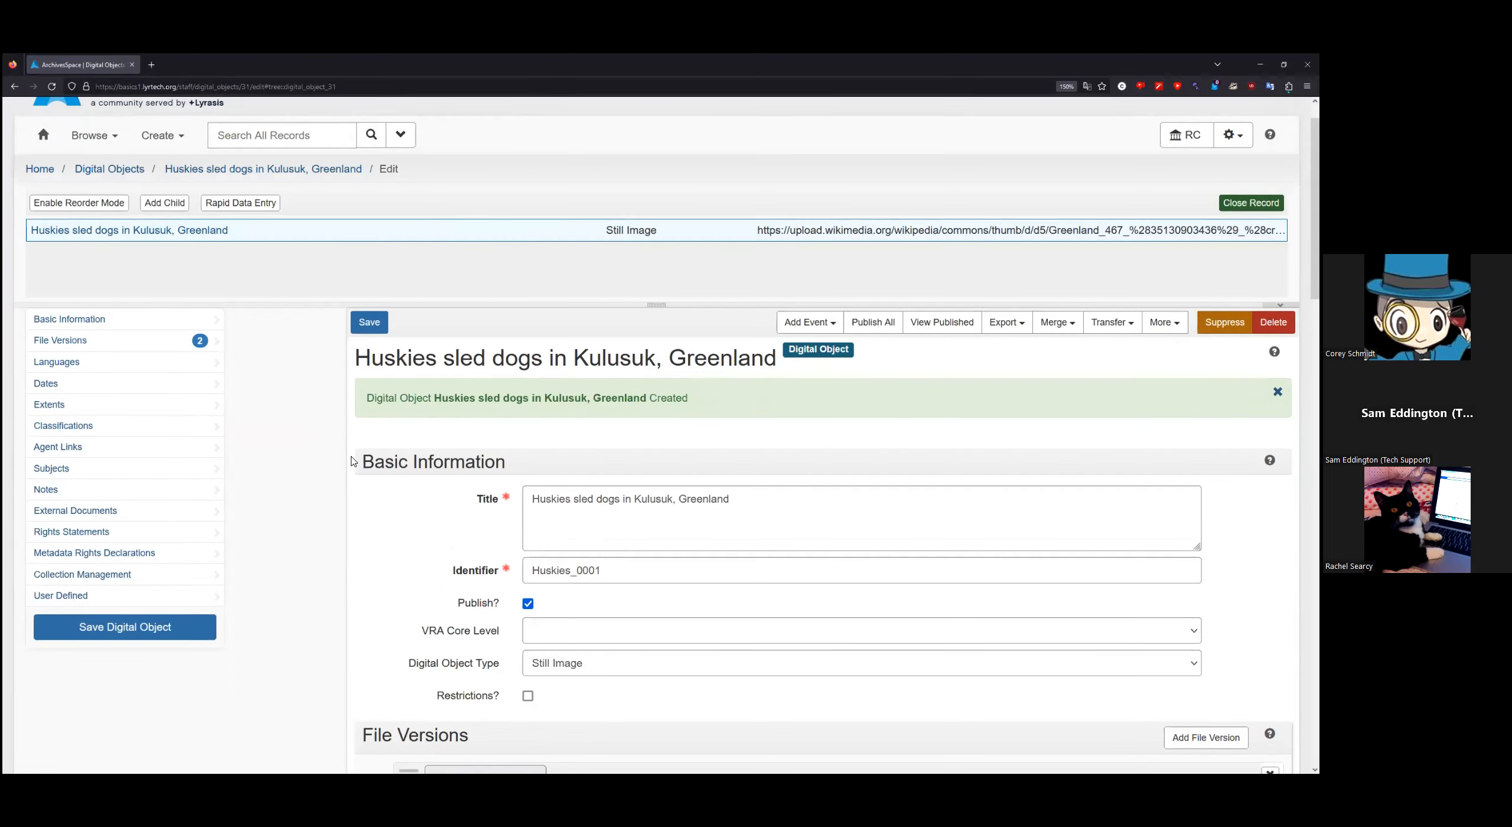
pyautogui.scroll(-2, 321, 475)
pyautogui.scroll(-7, 324, 477)
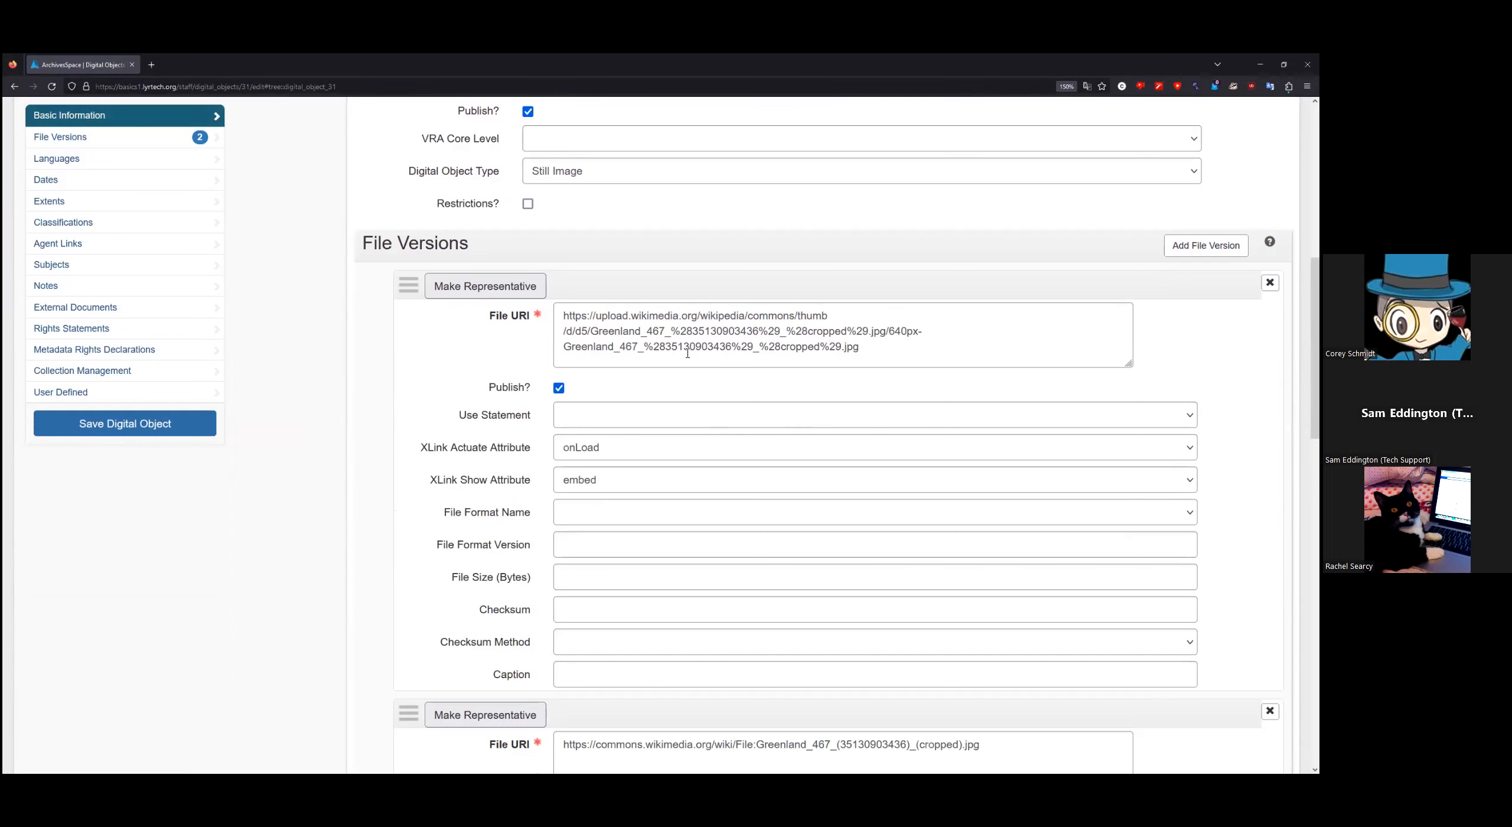
pyautogui.scroll(-3, 793, 472)
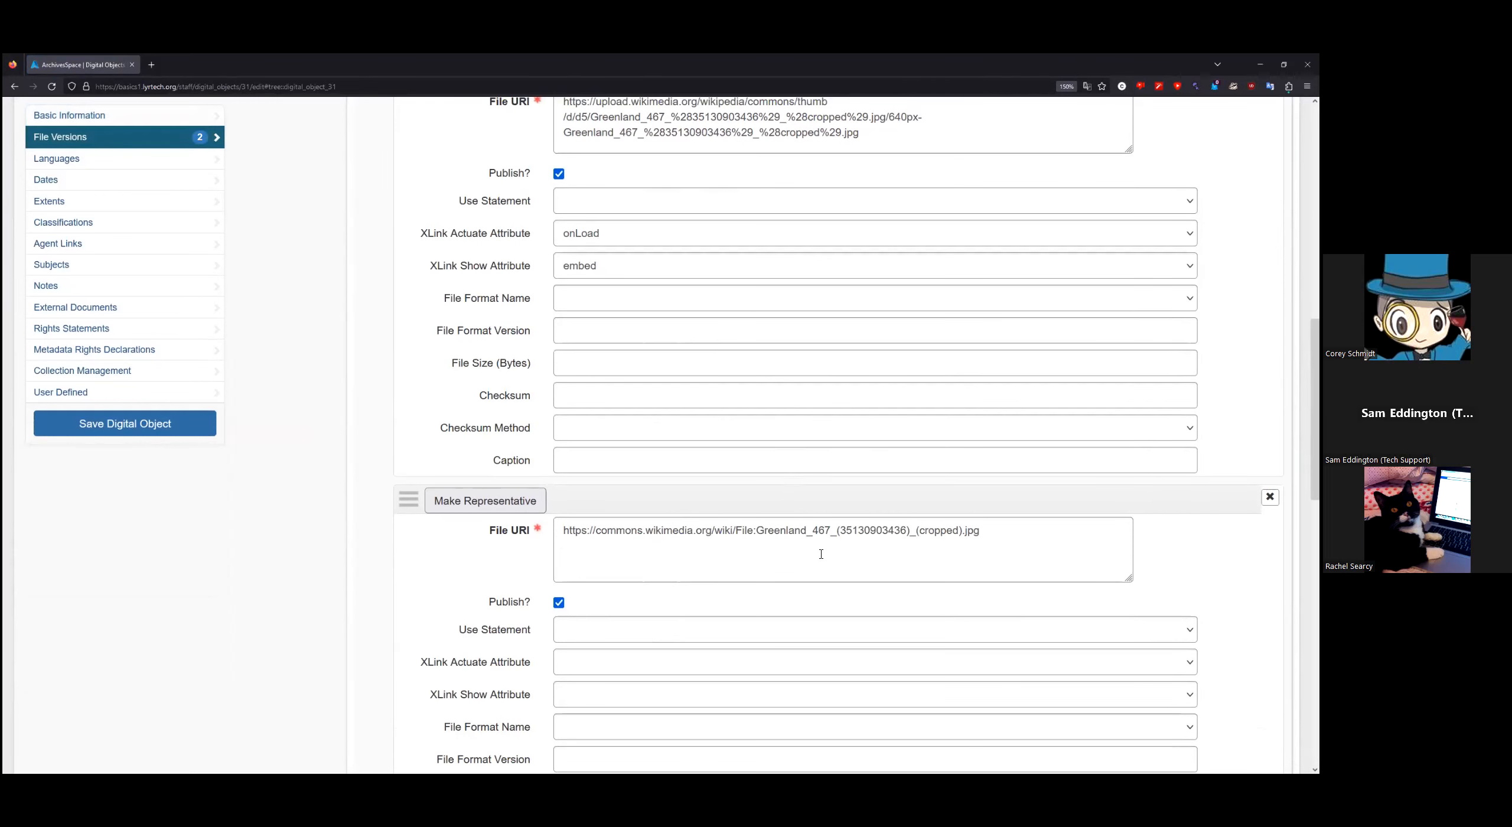
pyautogui.scroll(5, 821, 554)
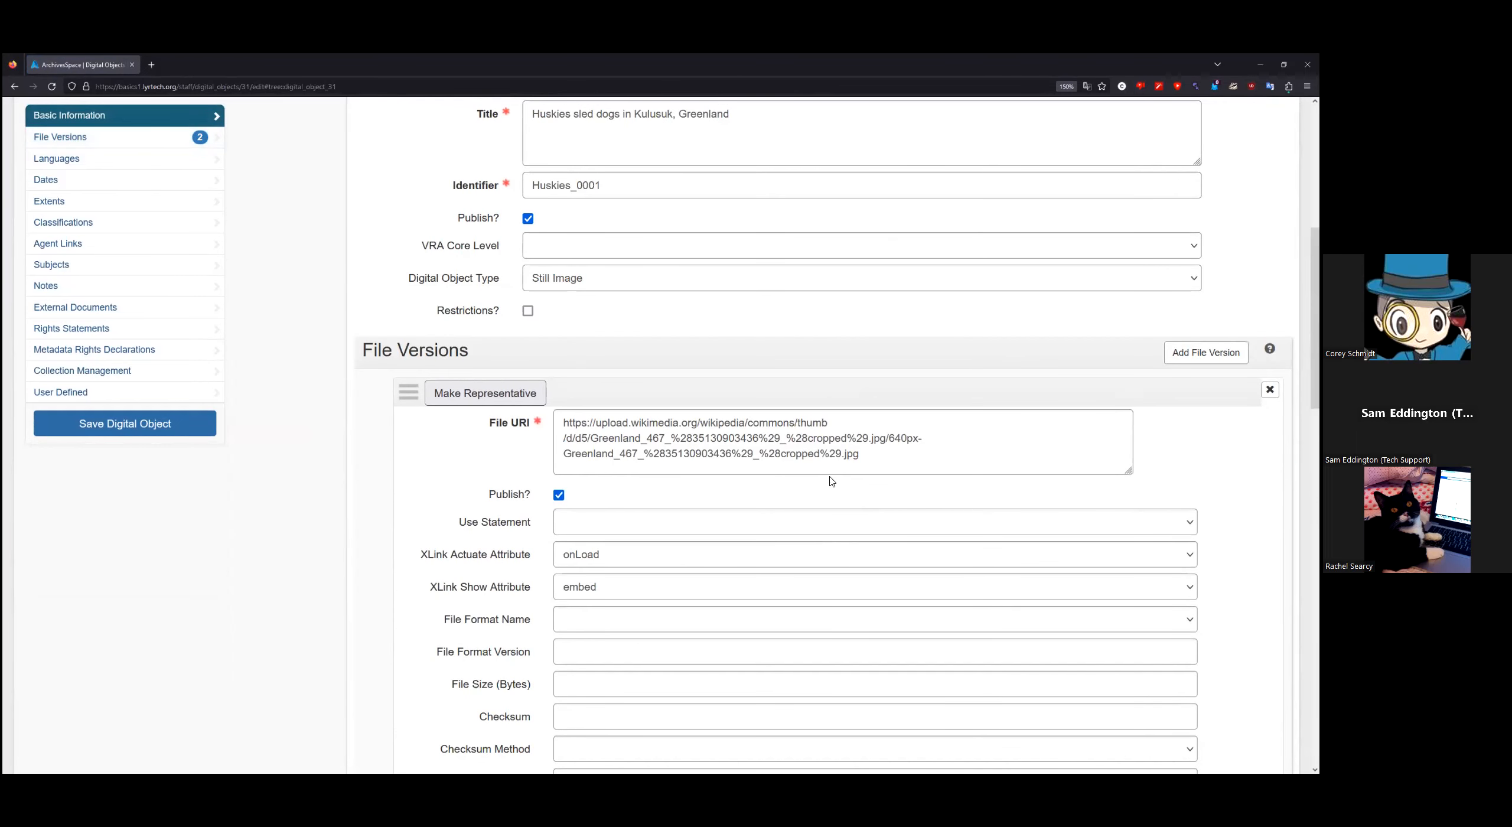
pyautogui.scroll(3, 719, 462)
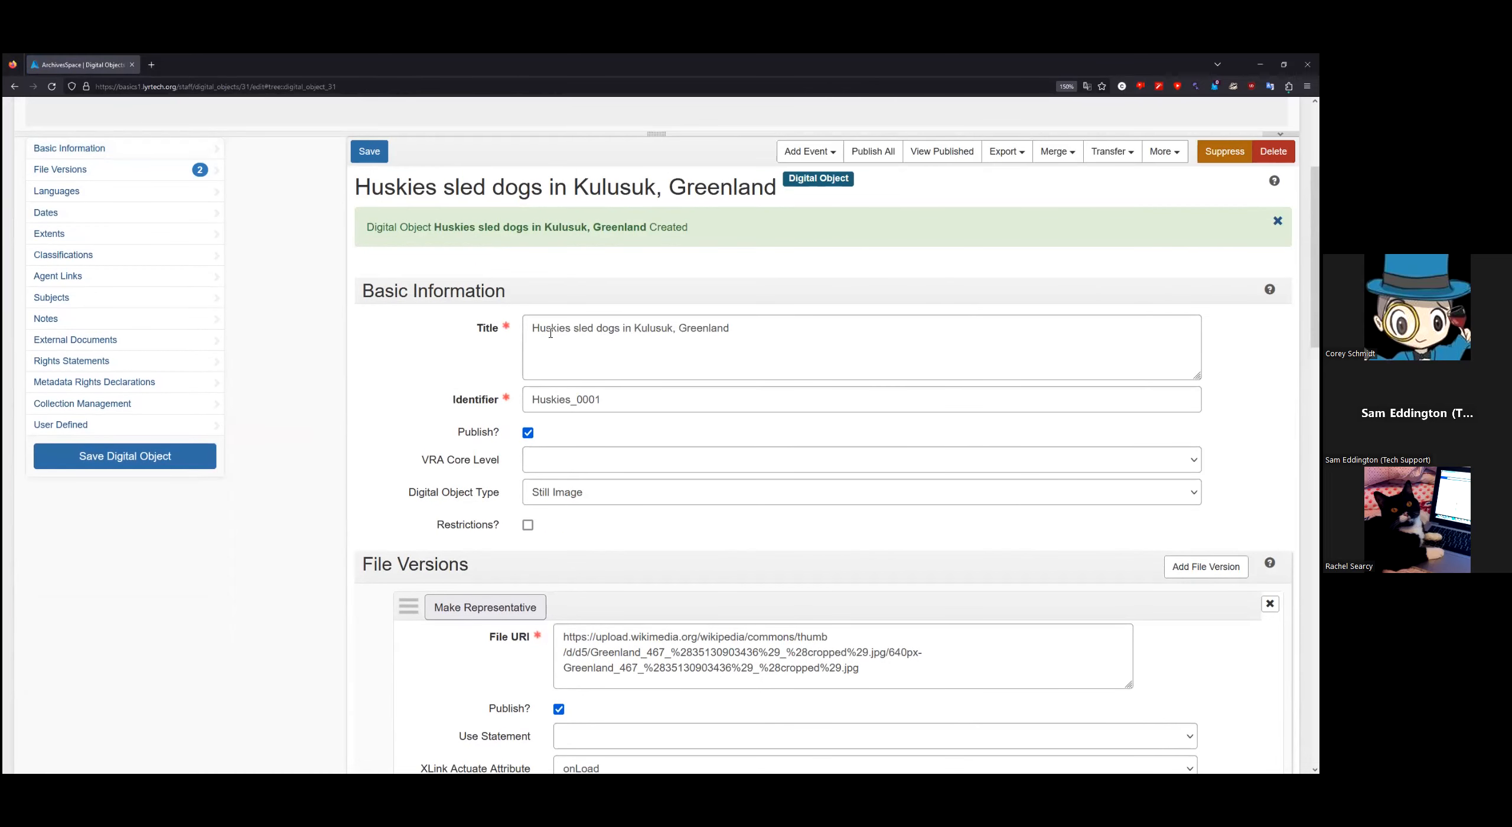
pyautogui.scroll(-2, 786, 468)
pyautogui.scroll(5, 786, 471)
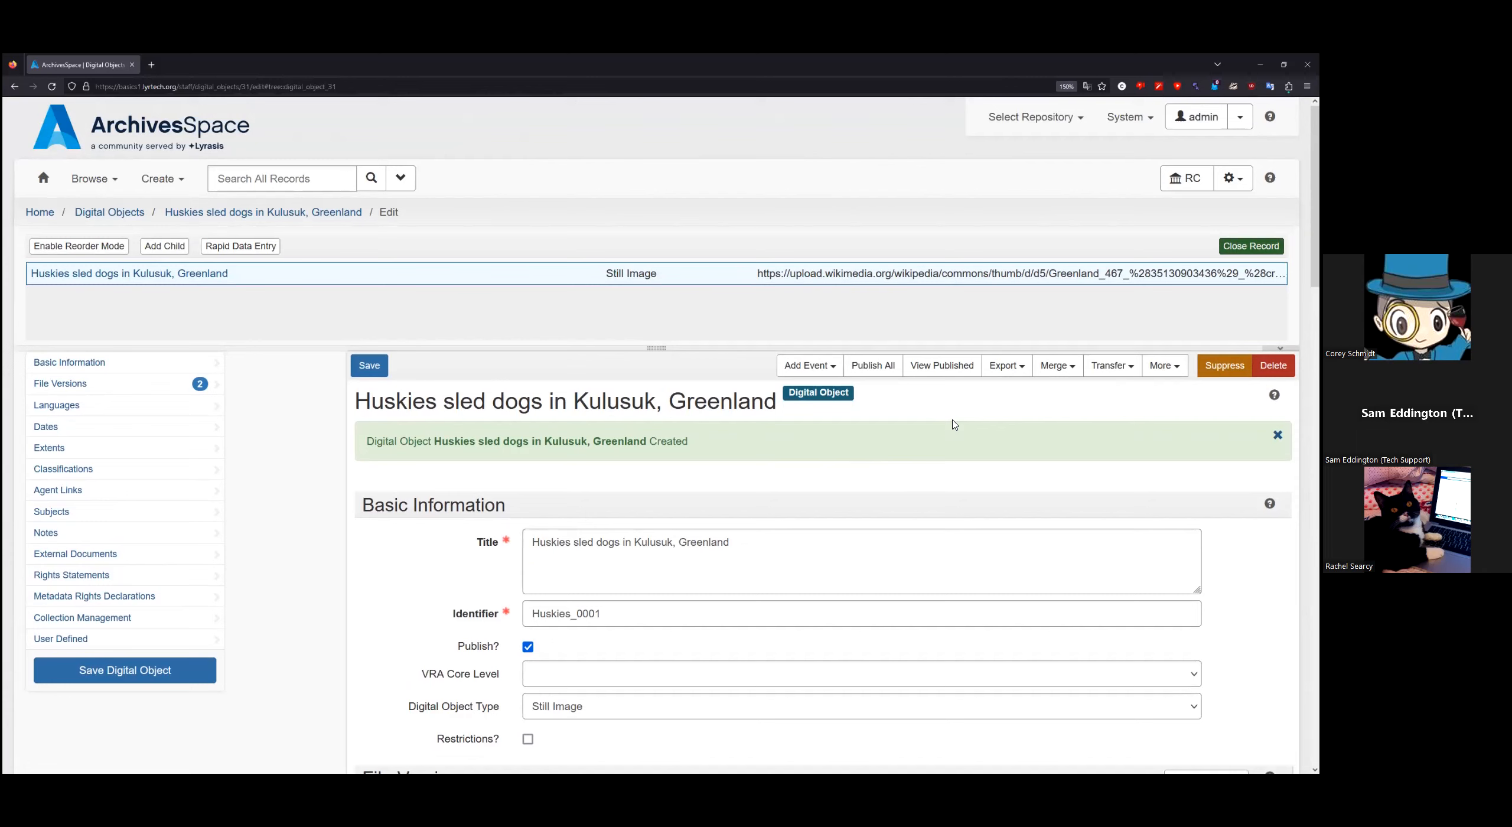
# Step: Open the Huskies_0001 public page and follow the husky image to its Wikimedia Commons source
pyautogui.click(944, 366)
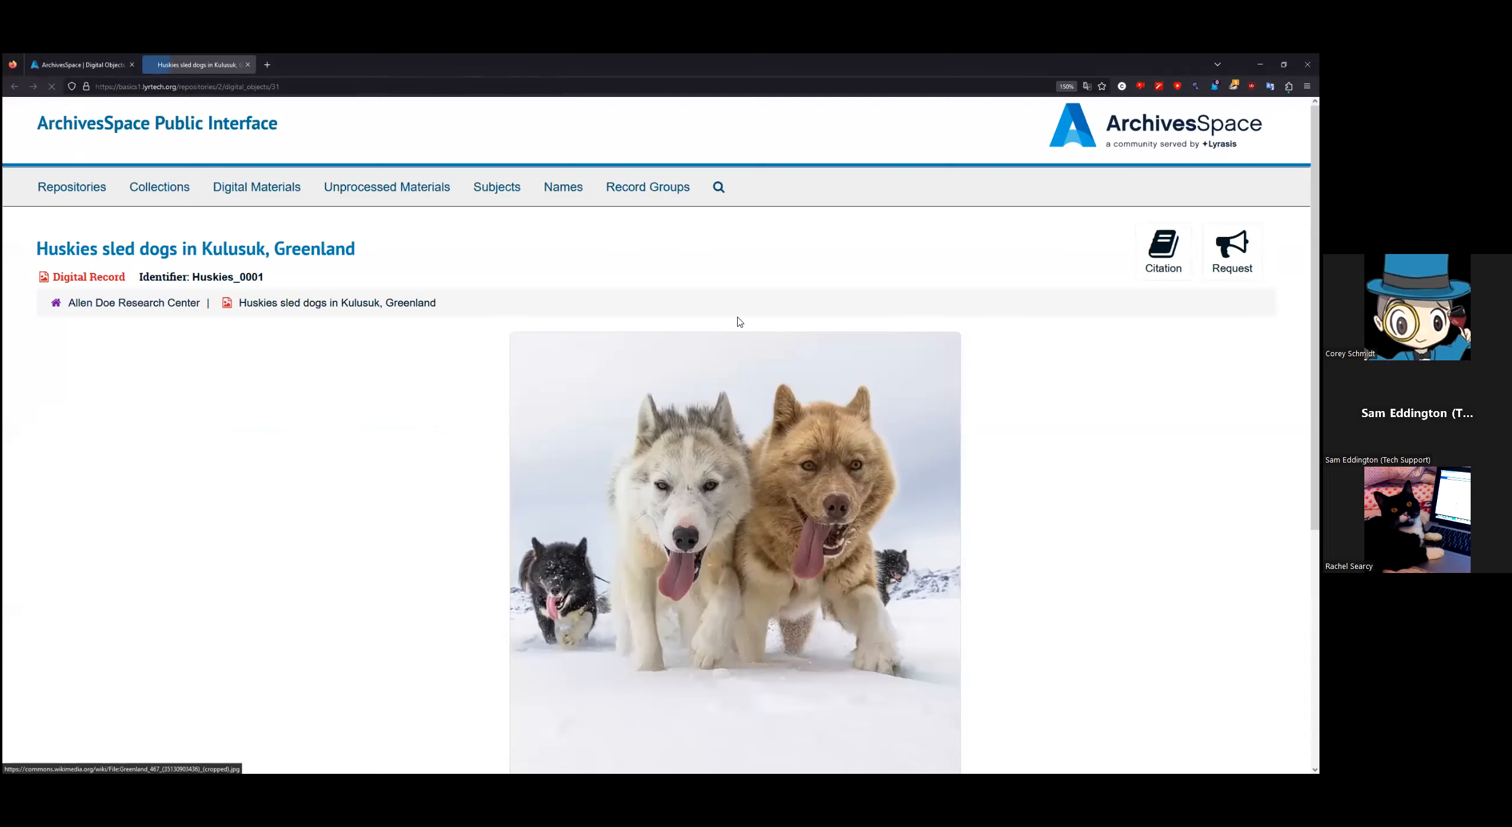
pyautogui.scroll(-2, 423, 396)
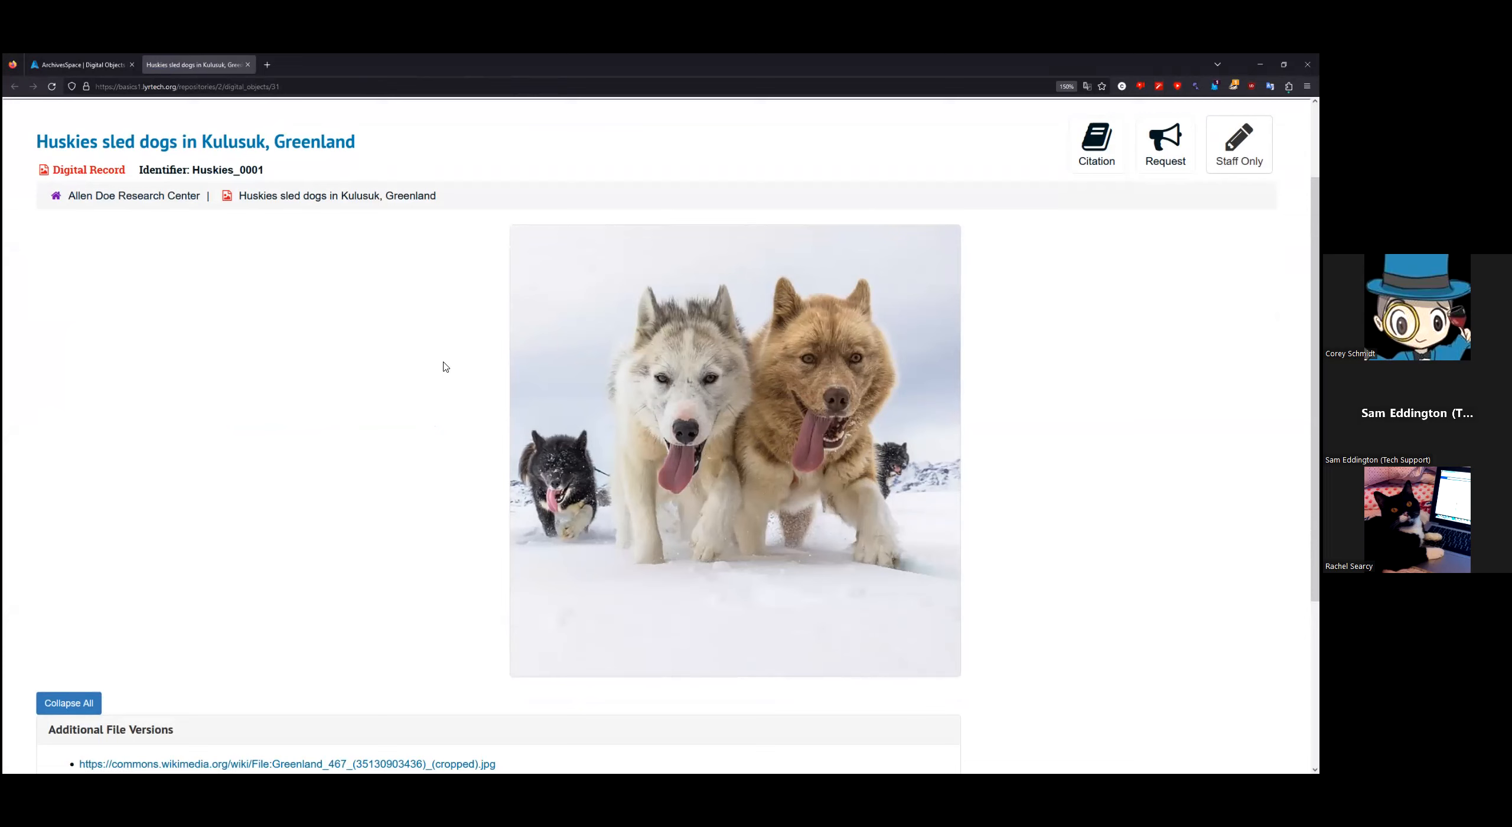
pyautogui.click(726, 437)
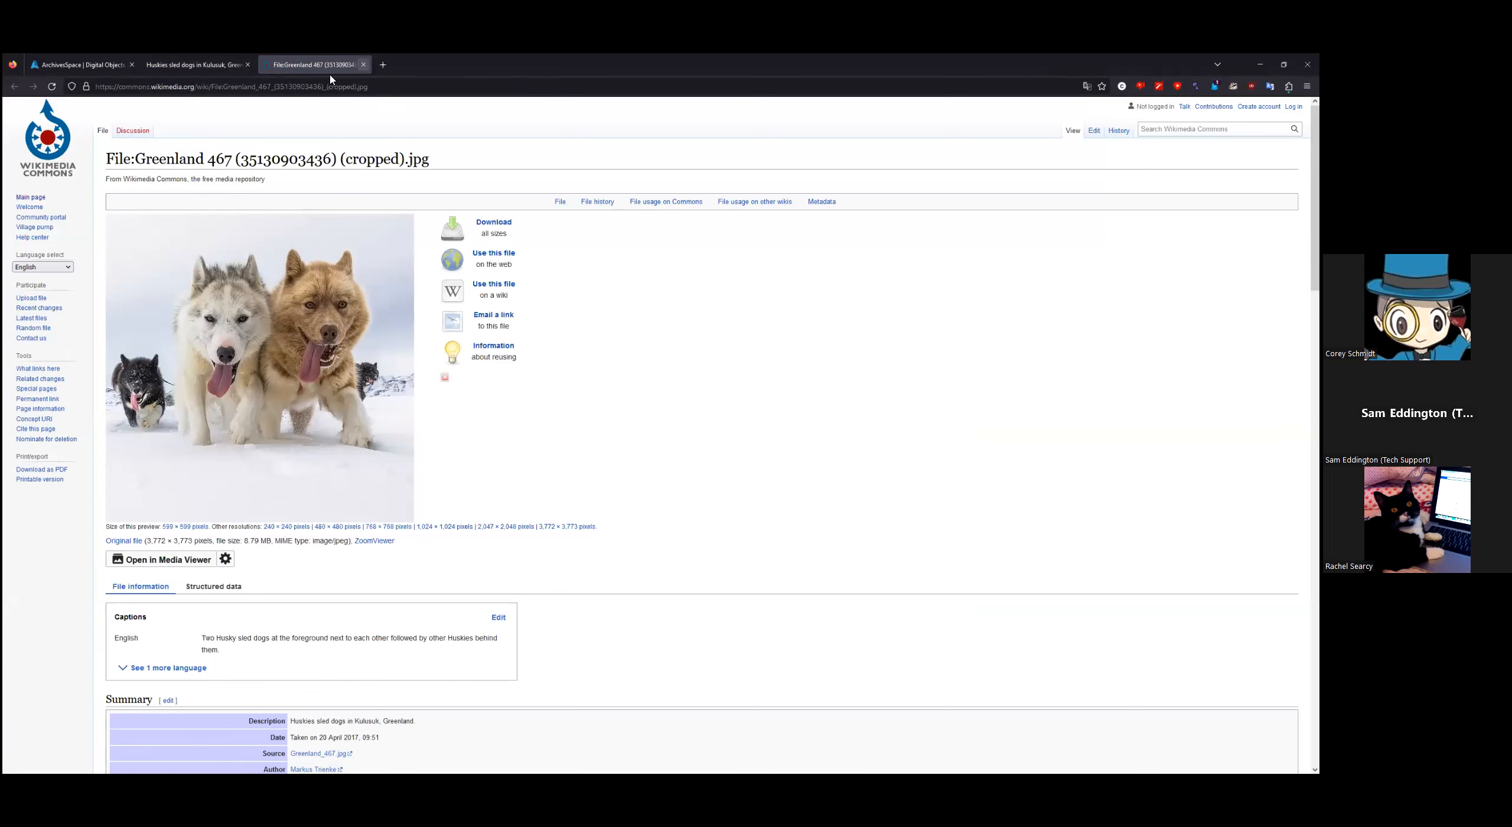
# Step: Close the Wikimedia Commons page and return to Huskies_0001's file versions in the staff editor
pyautogui.click(364, 66)
pyautogui.click(101, 68)
pyautogui.scroll(-5, 335, 414)
pyautogui.scroll(-5, 334, 414)
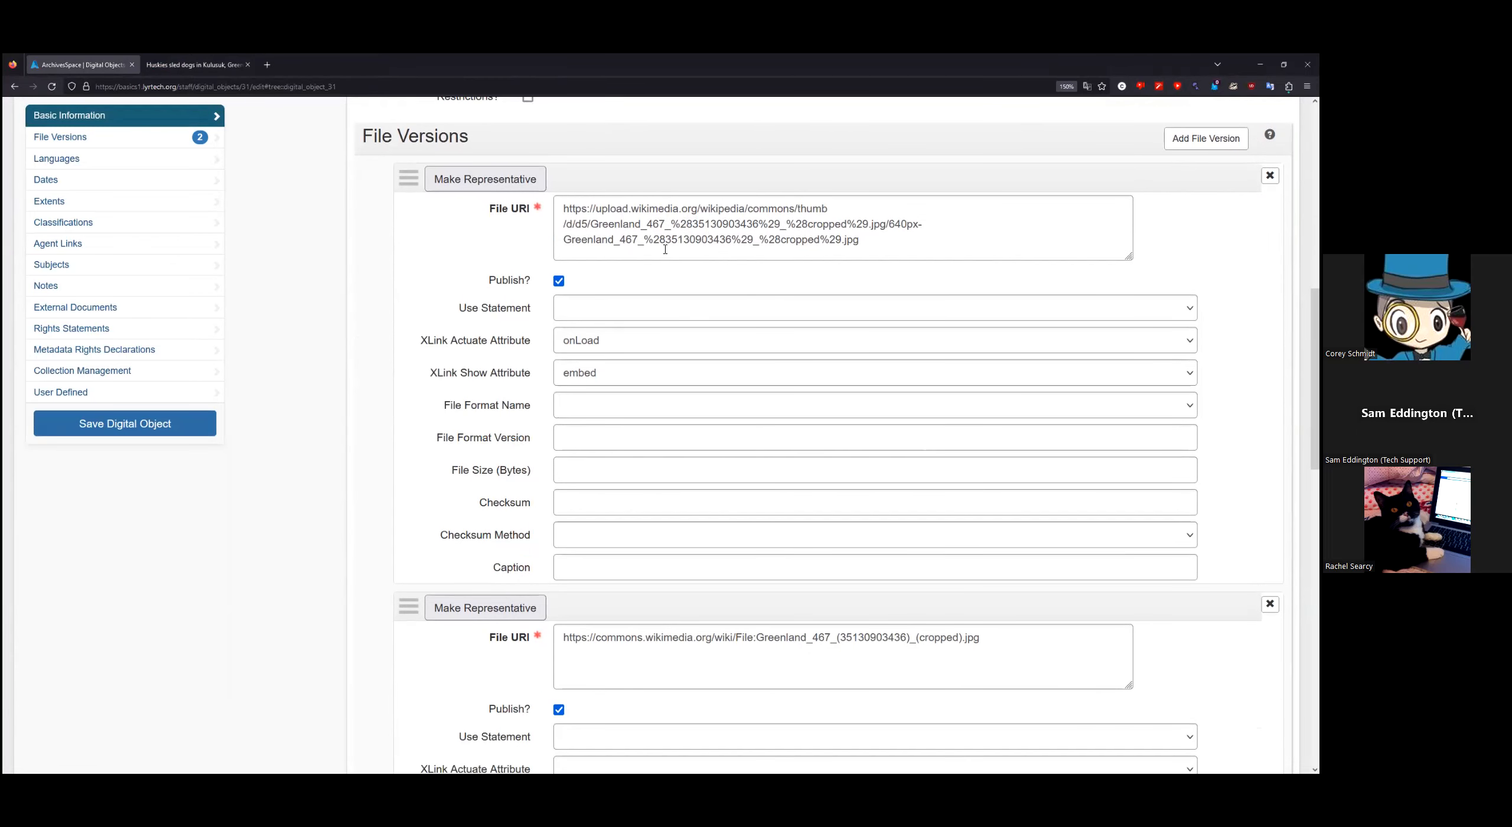
pyautogui.scroll(-2, 318, 360)
pyautogui.scroll(2, 317, 361)
pyautogui.scroll(2, 760, 269)
pyautogui.moveTo(886, 347); pyautogui.dragTo(526, 318)
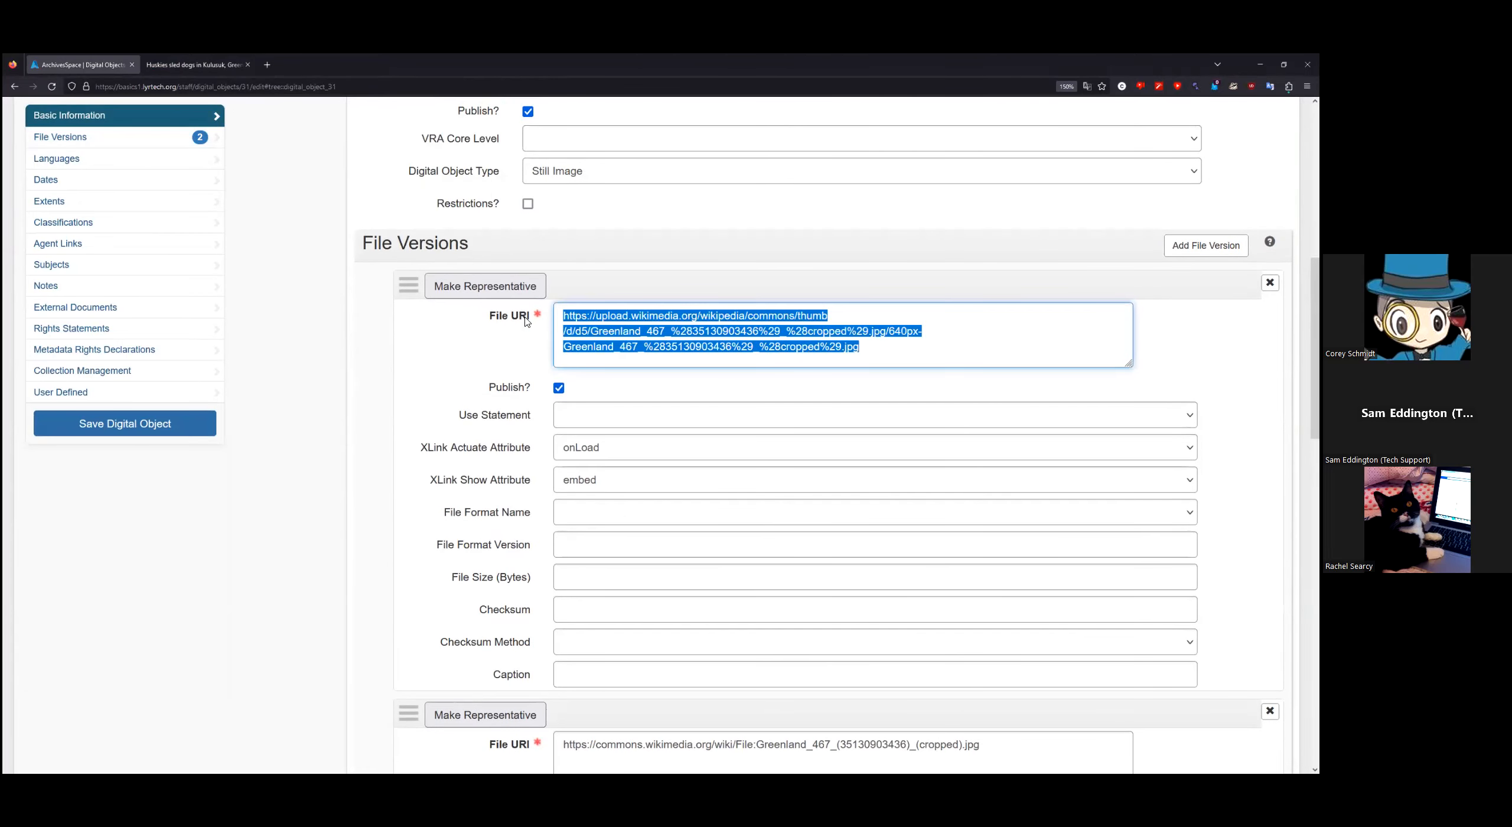
pyautogui.click(887, 347)
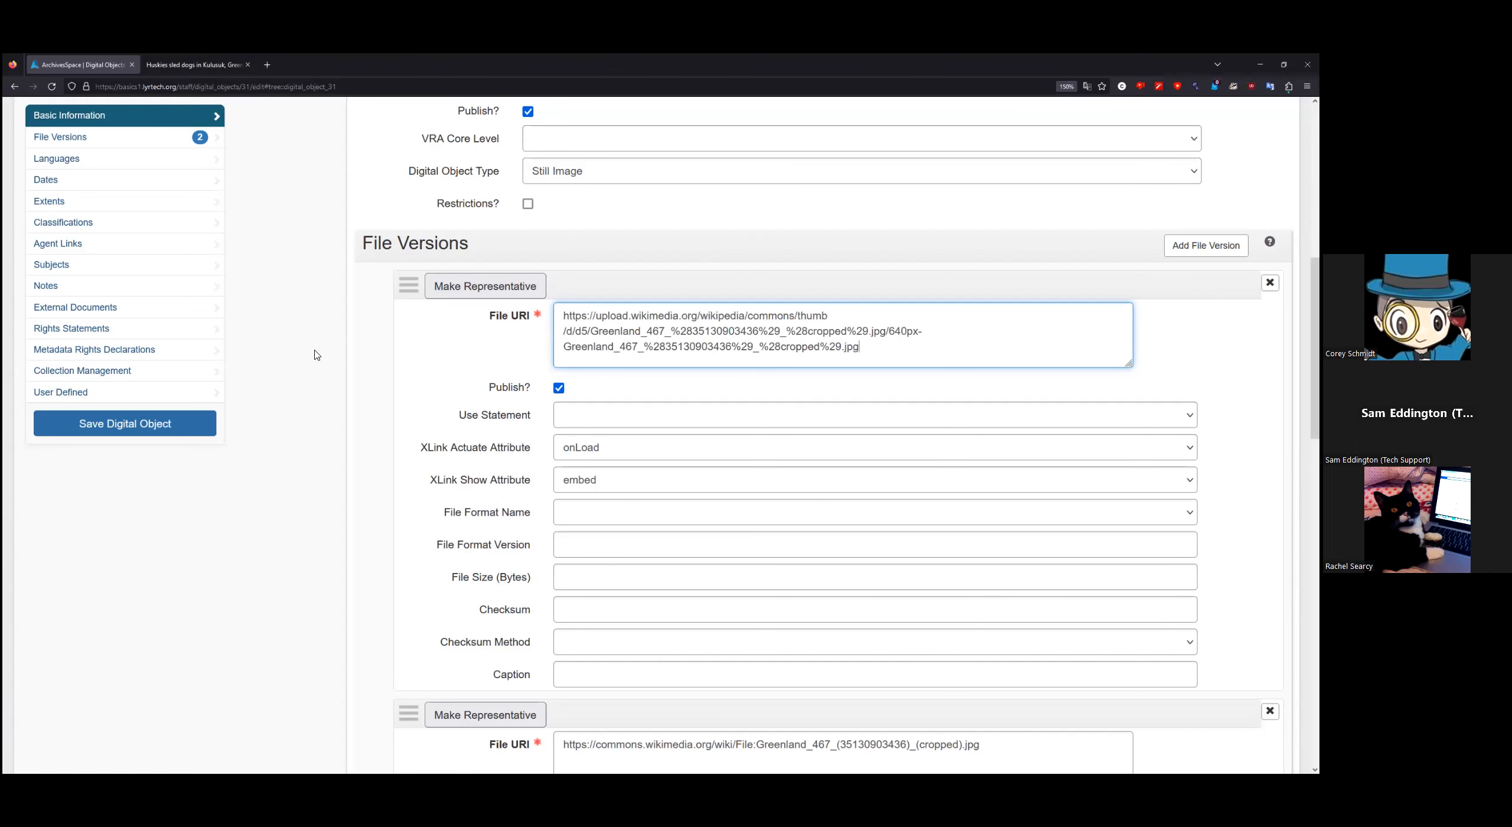
pyautogui.scroll(-3, 314, 351)
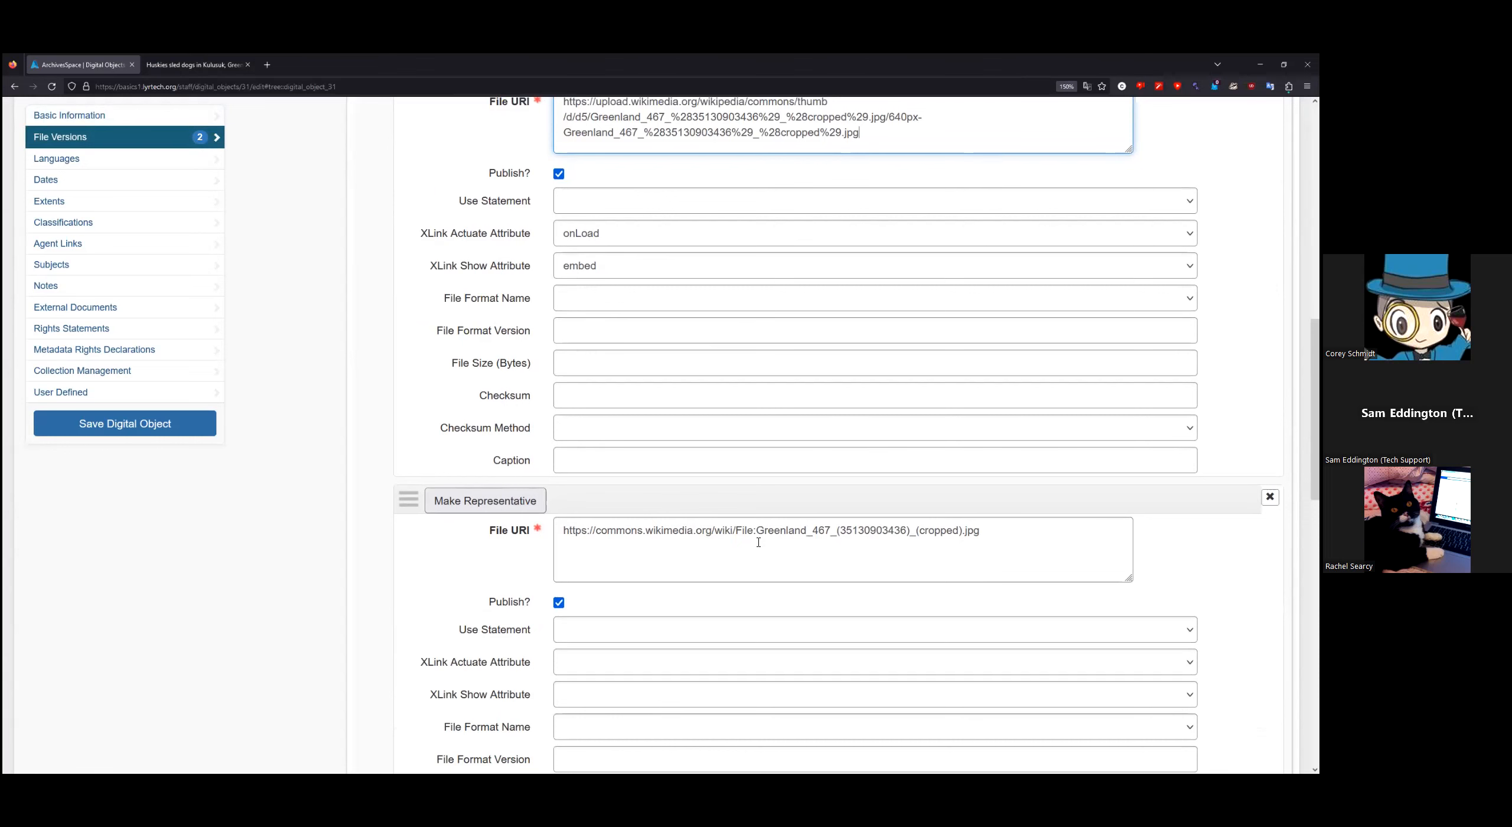
pyautogui.scroll(3, 342, 478)
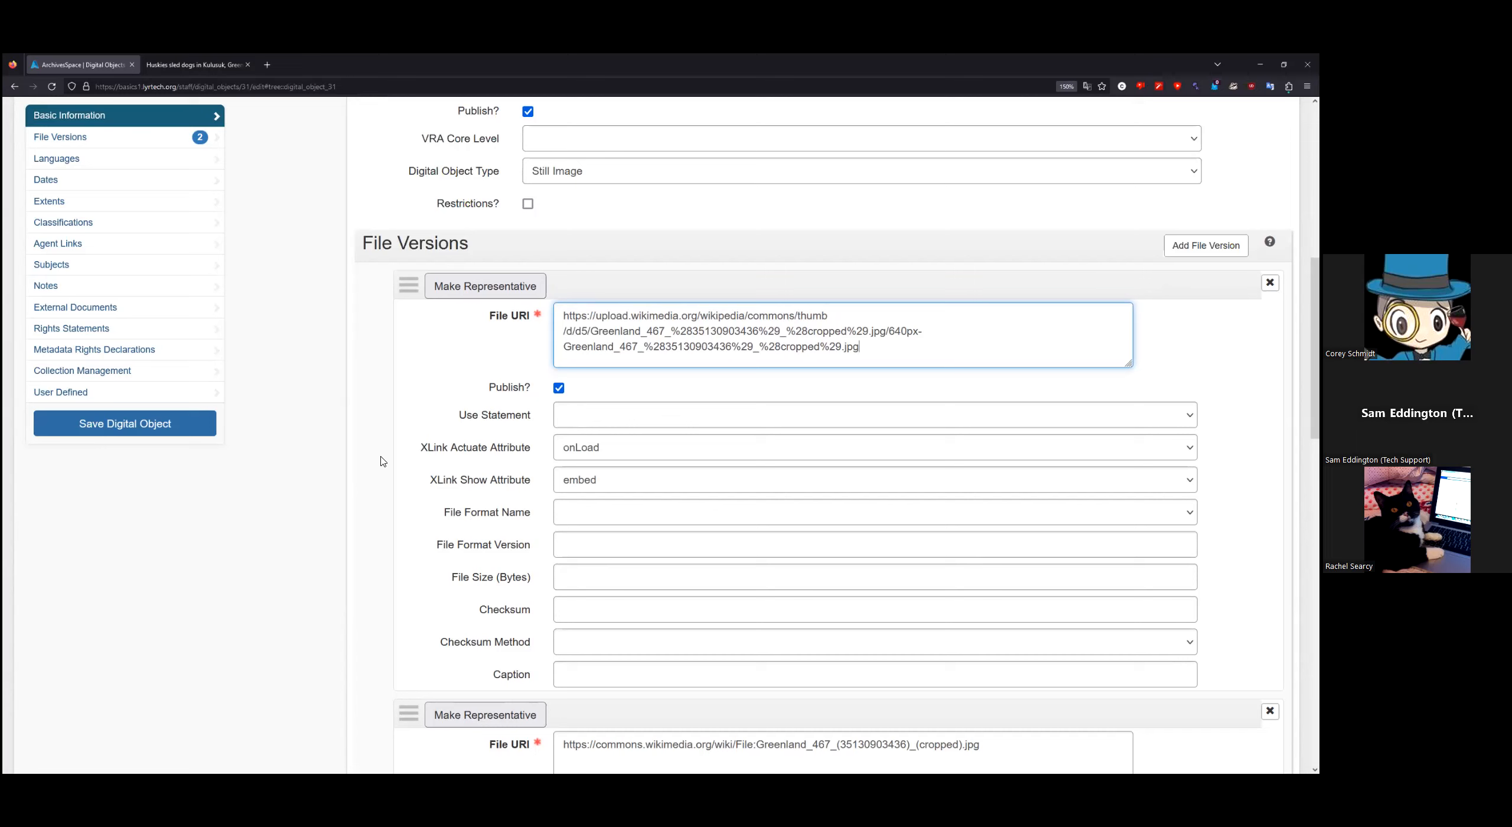
# Step: Blank the first file version's XLink Actuate and Show values, save, and view the public page
pyautogui.click(632, 448)
pyautogui.click(618, 481)
pyautogui.click(617, 478)
pyautogui.click(615, 505)
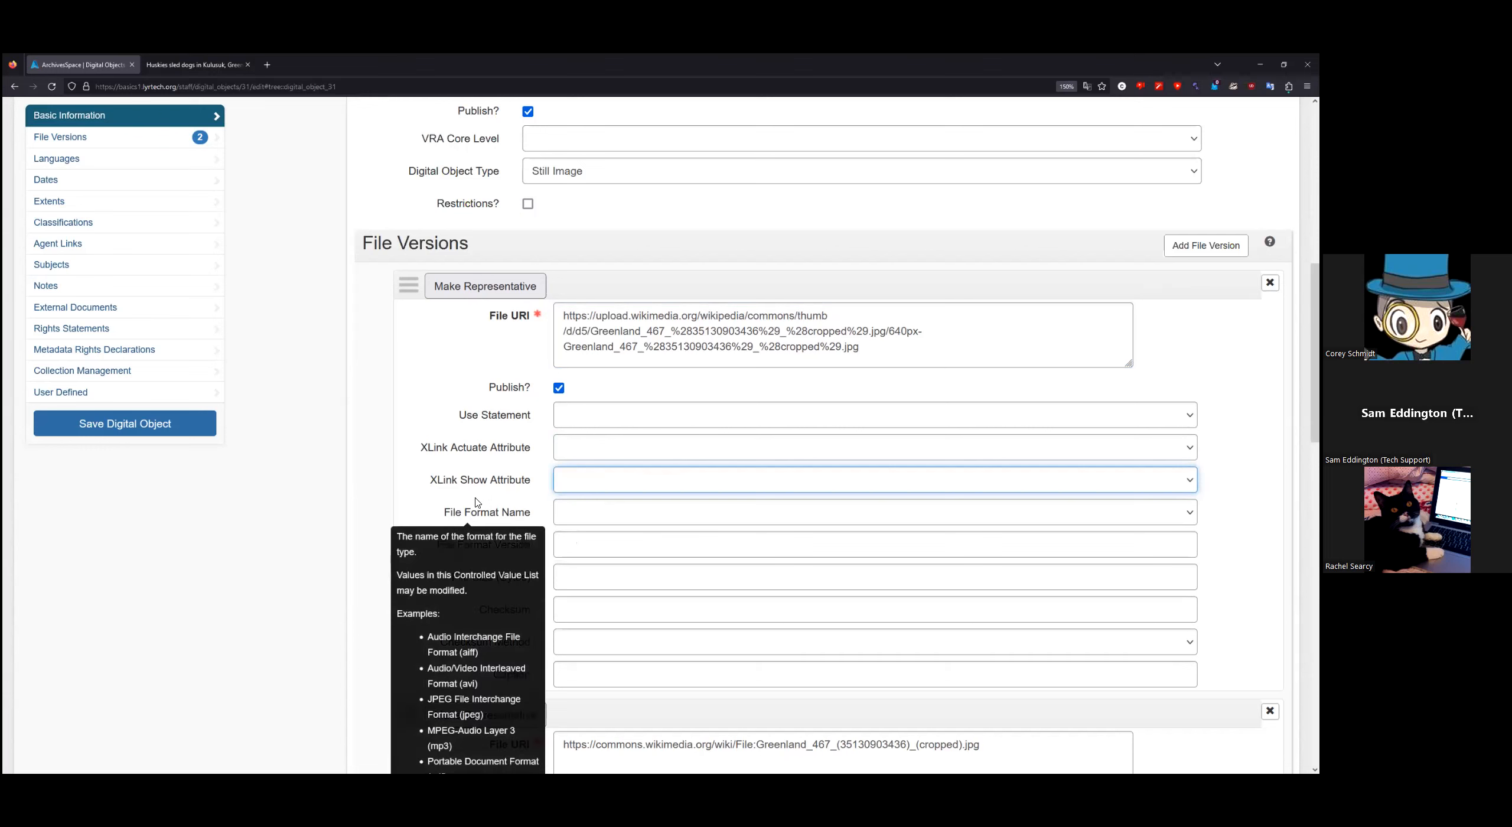
pyautogui.click(168, 433)
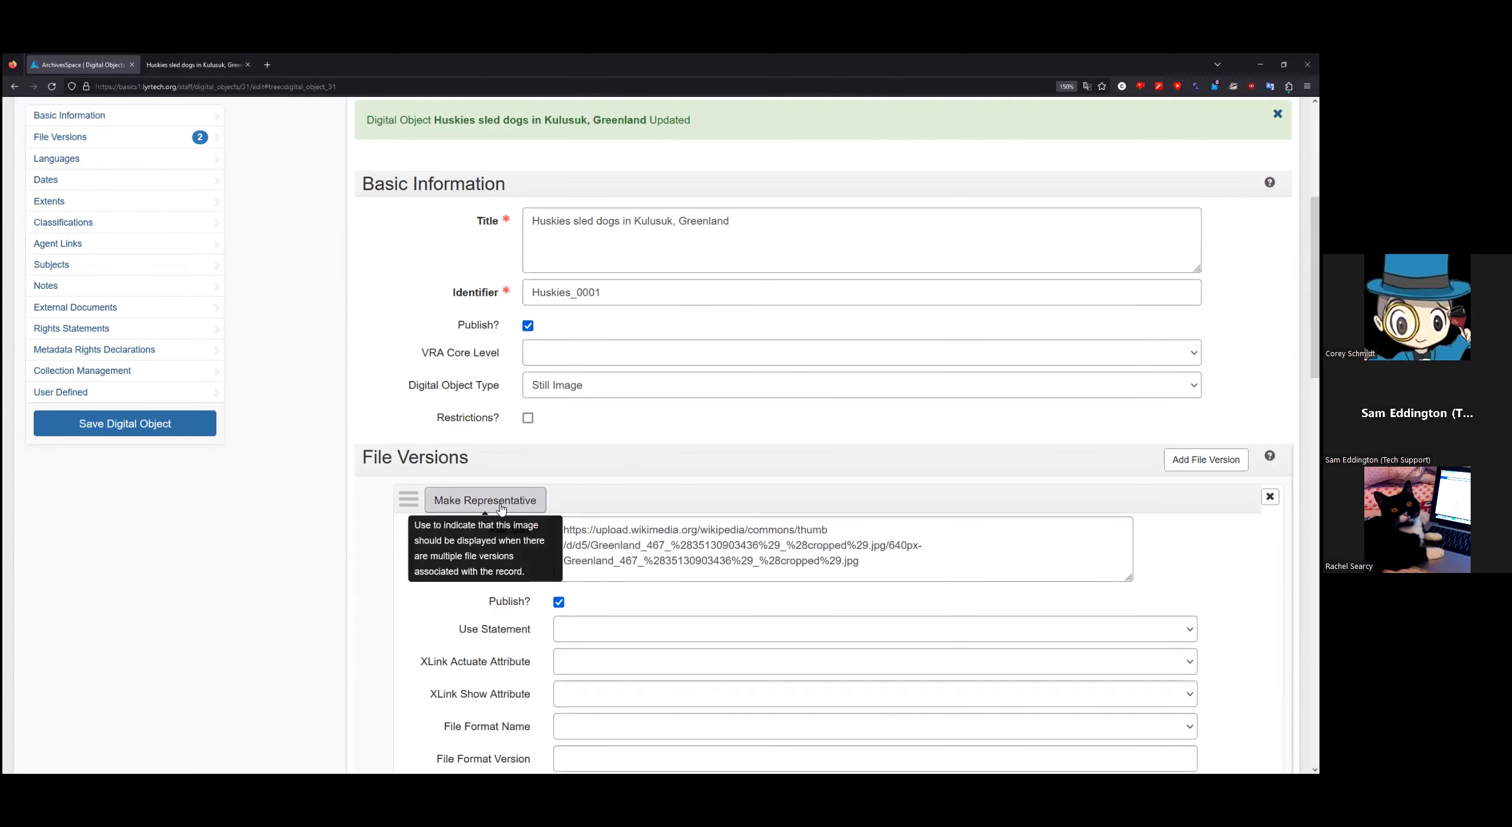
pyautogui.scroll(5, 280, 511)
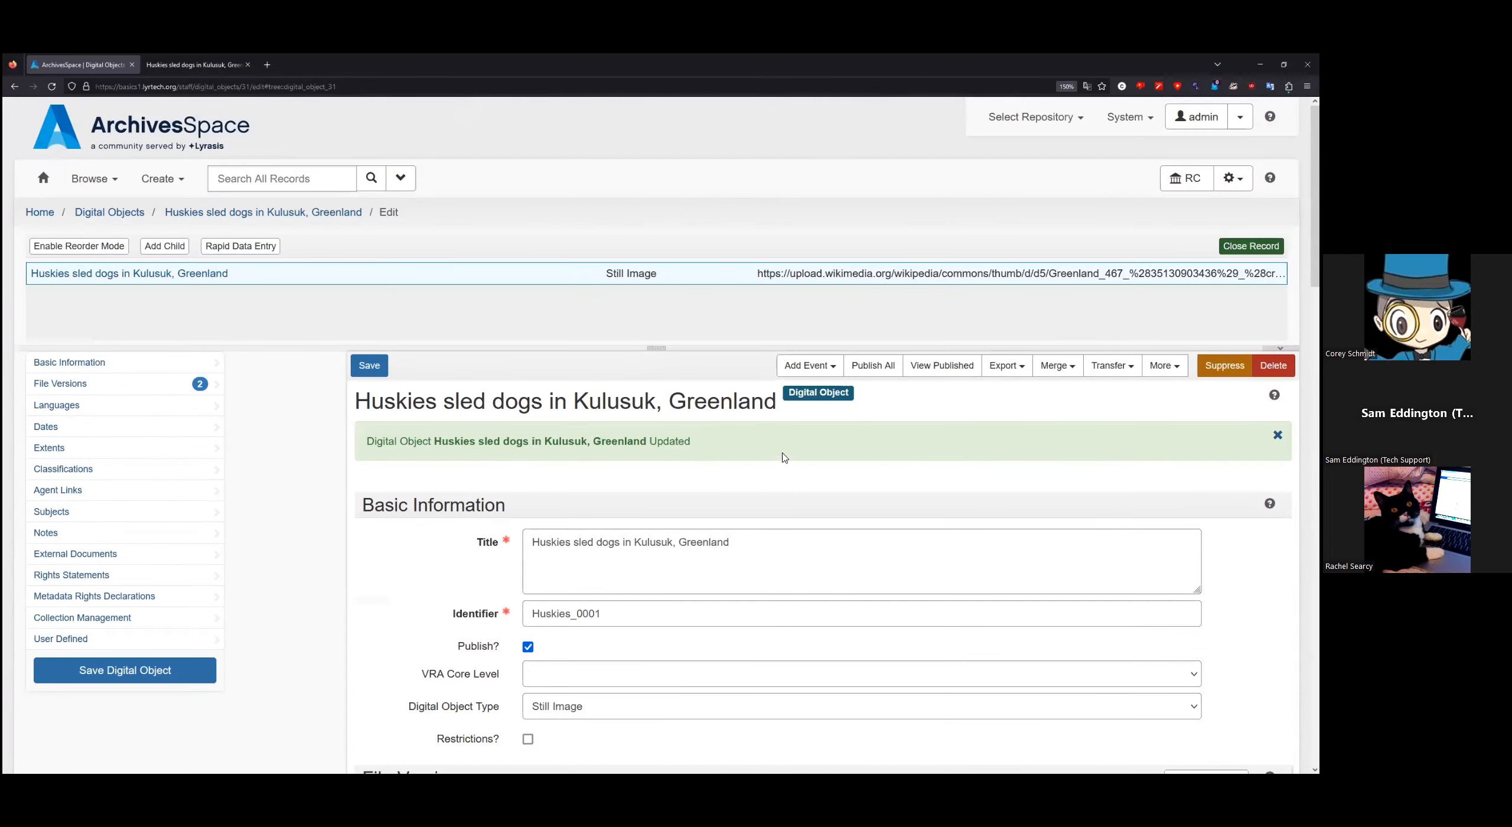
pyautogui.click(940, 366)
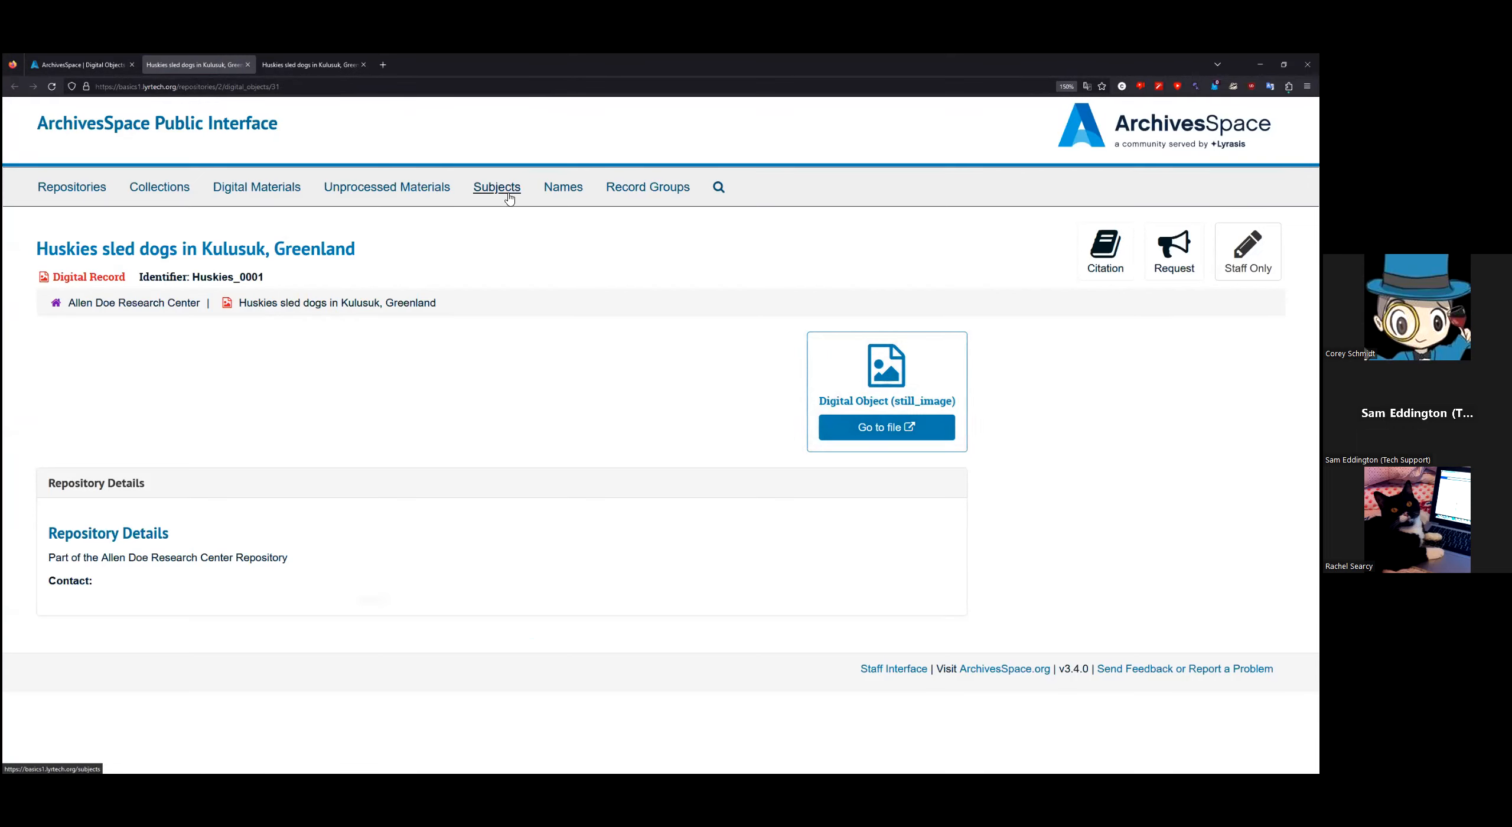
# Step: Make the first, upload.wikimedia.org thumbnail file version representative and save Huskies_0001
pyautogui.click(83, 65)
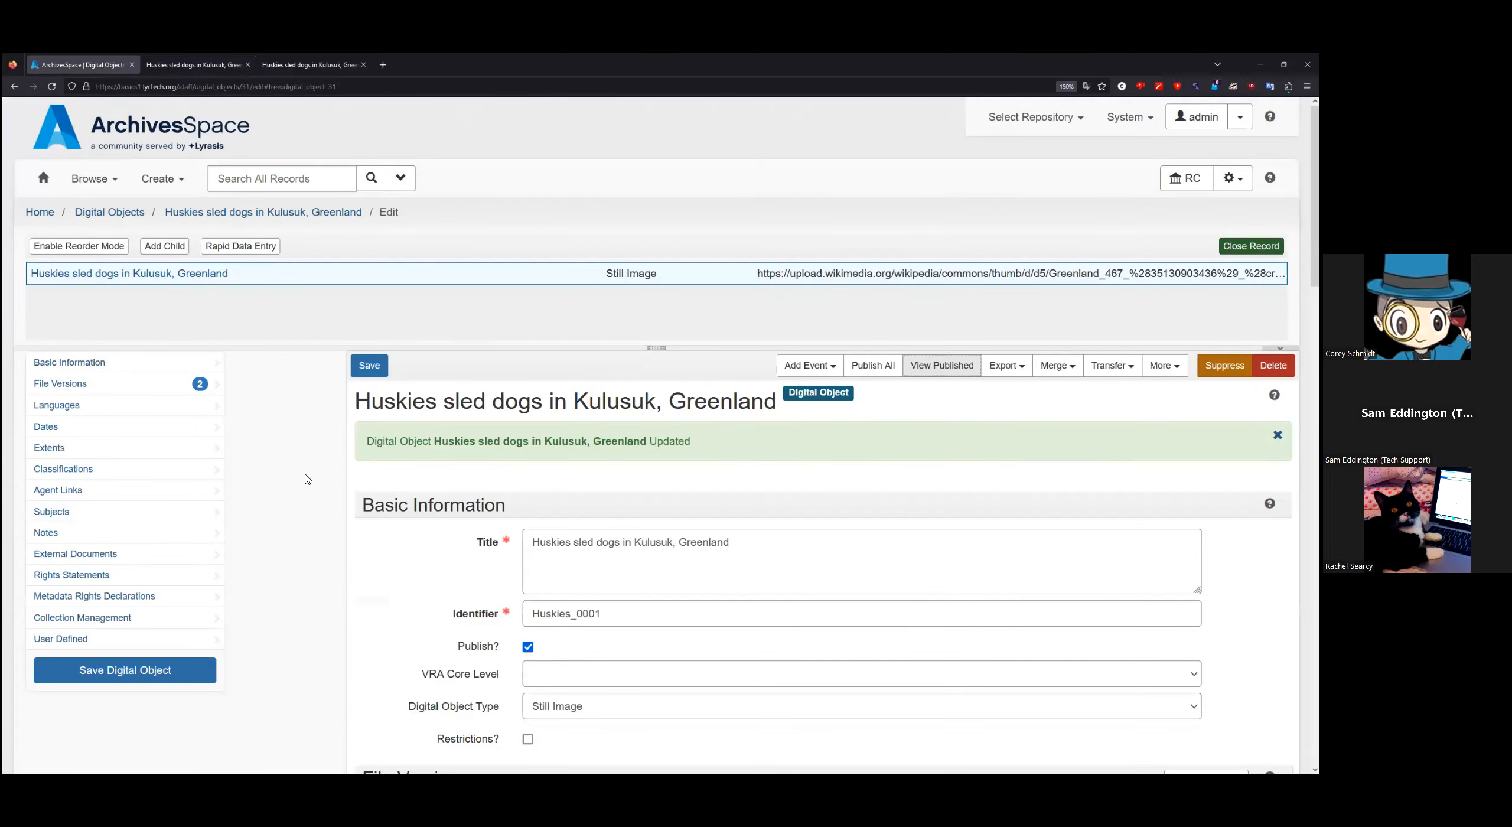
pyautogui.scroll(-5, 307, 478)
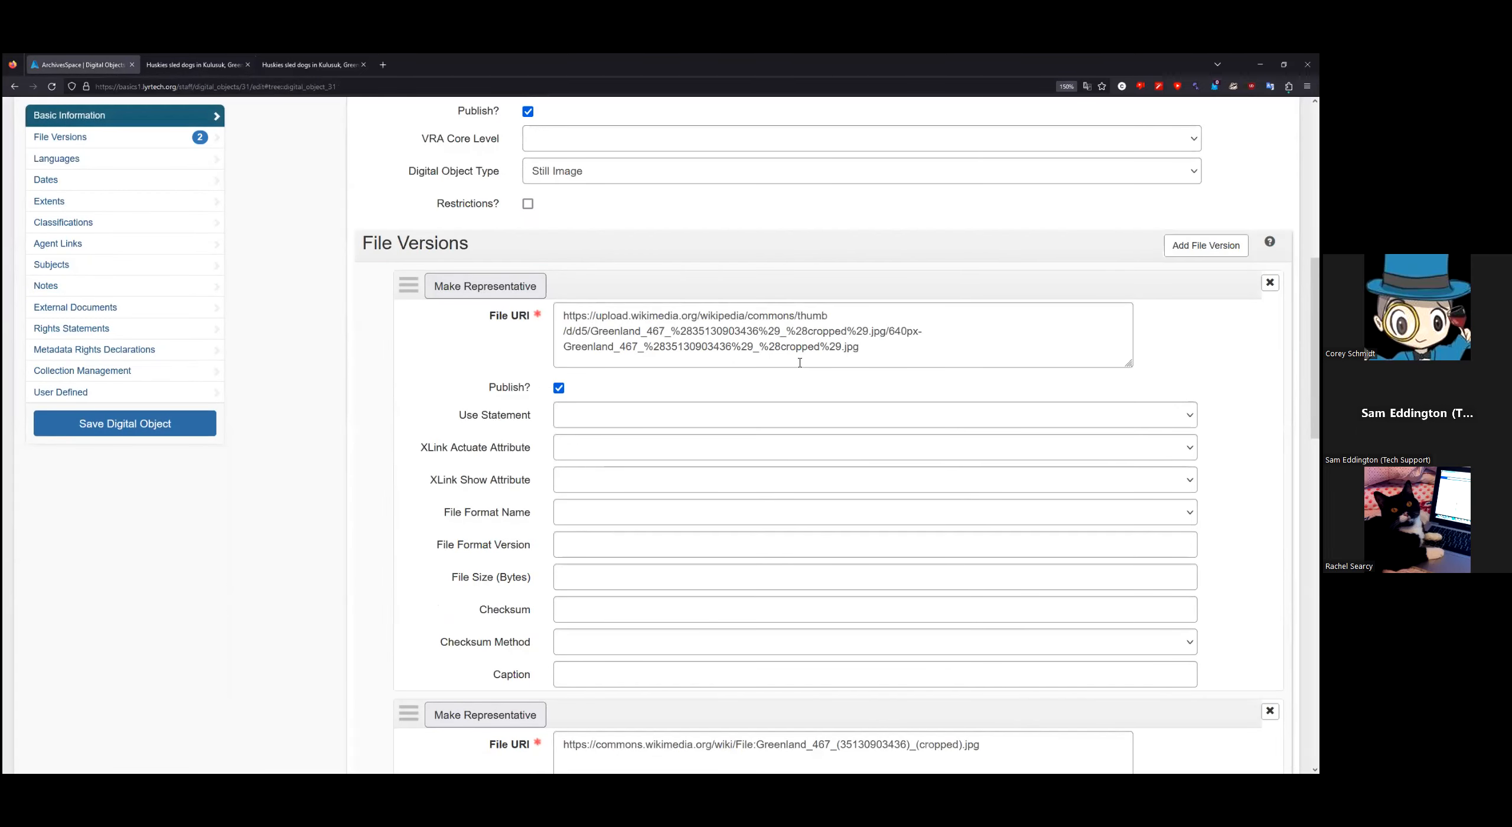
pyautogui.moveTo(884, 349); pyautogui.dragTo(518, 314)
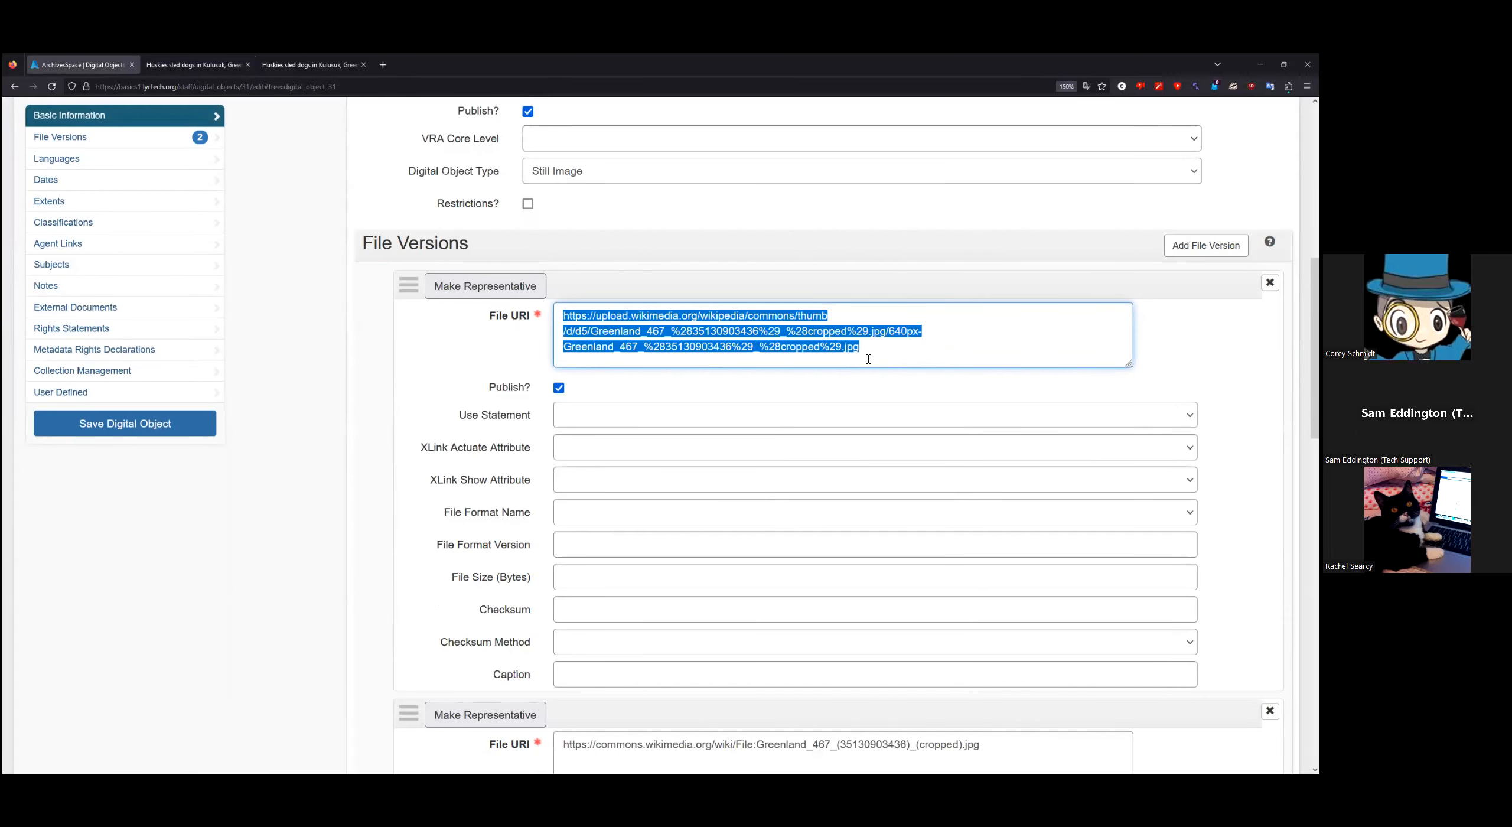
pyautogui.click(899, 348)
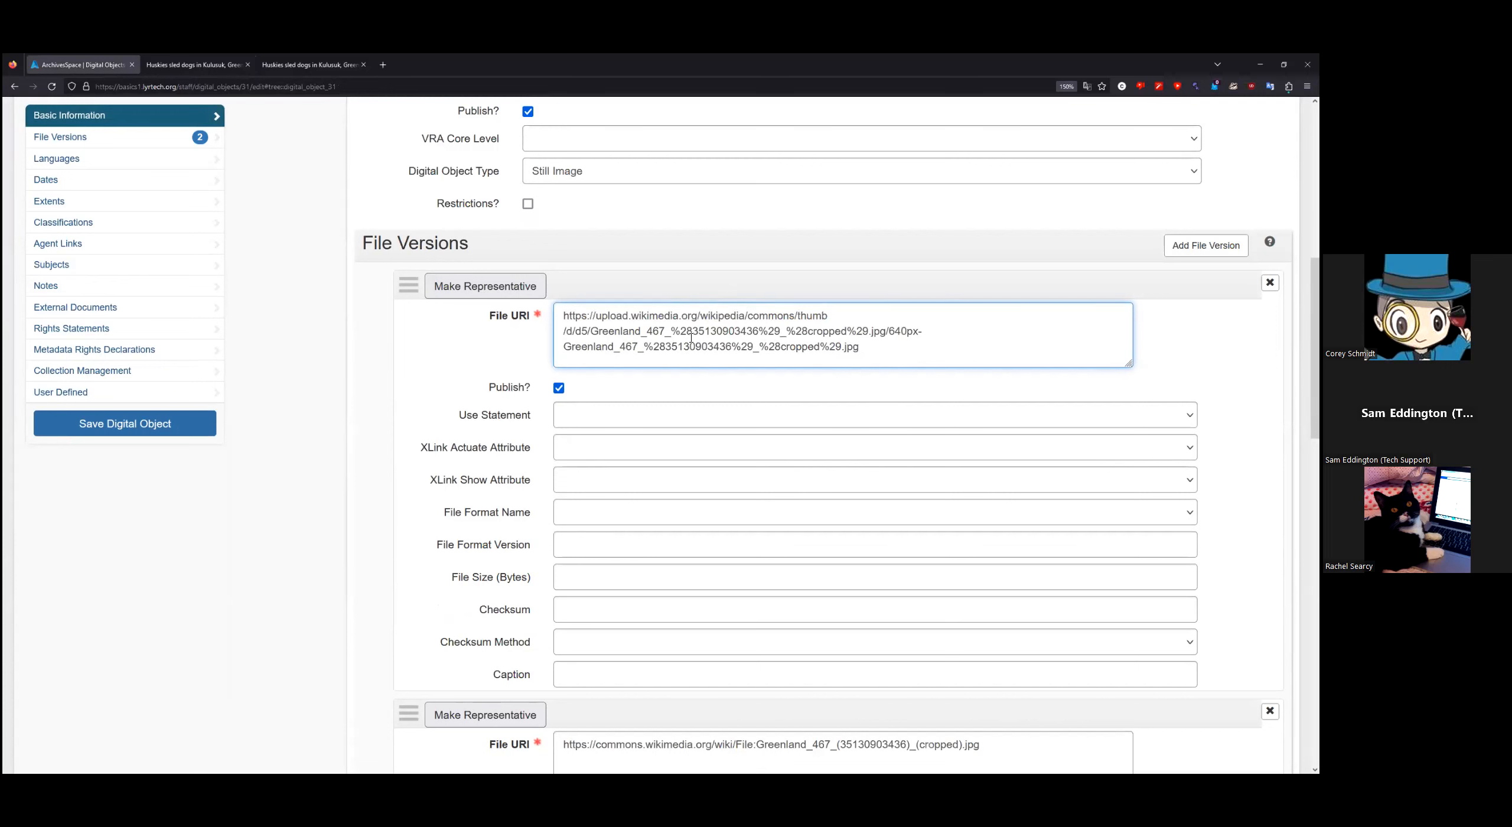
pyautogui.click(484, 287)
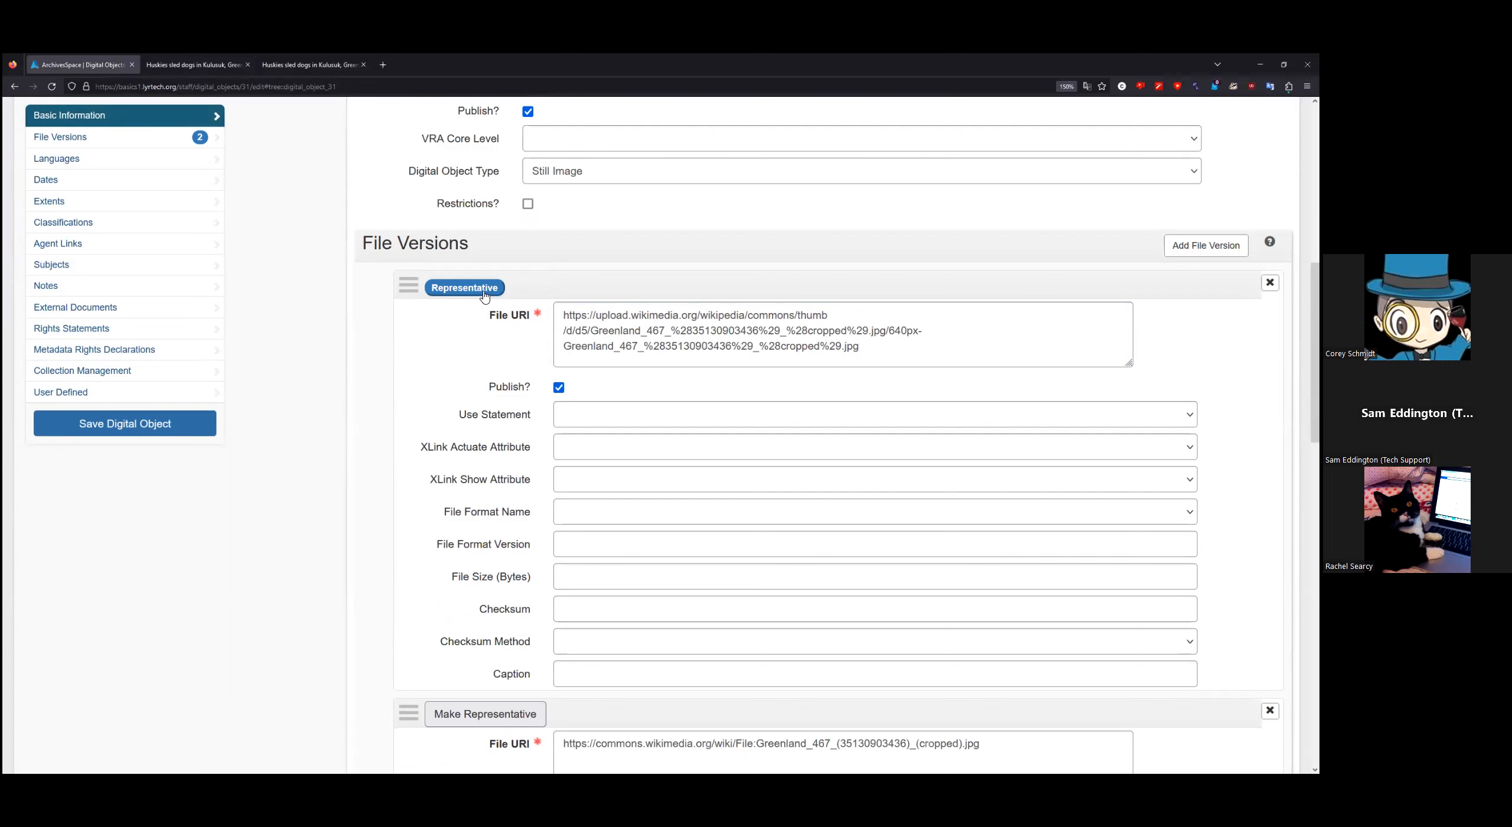
pyautogui.click(211, 432)
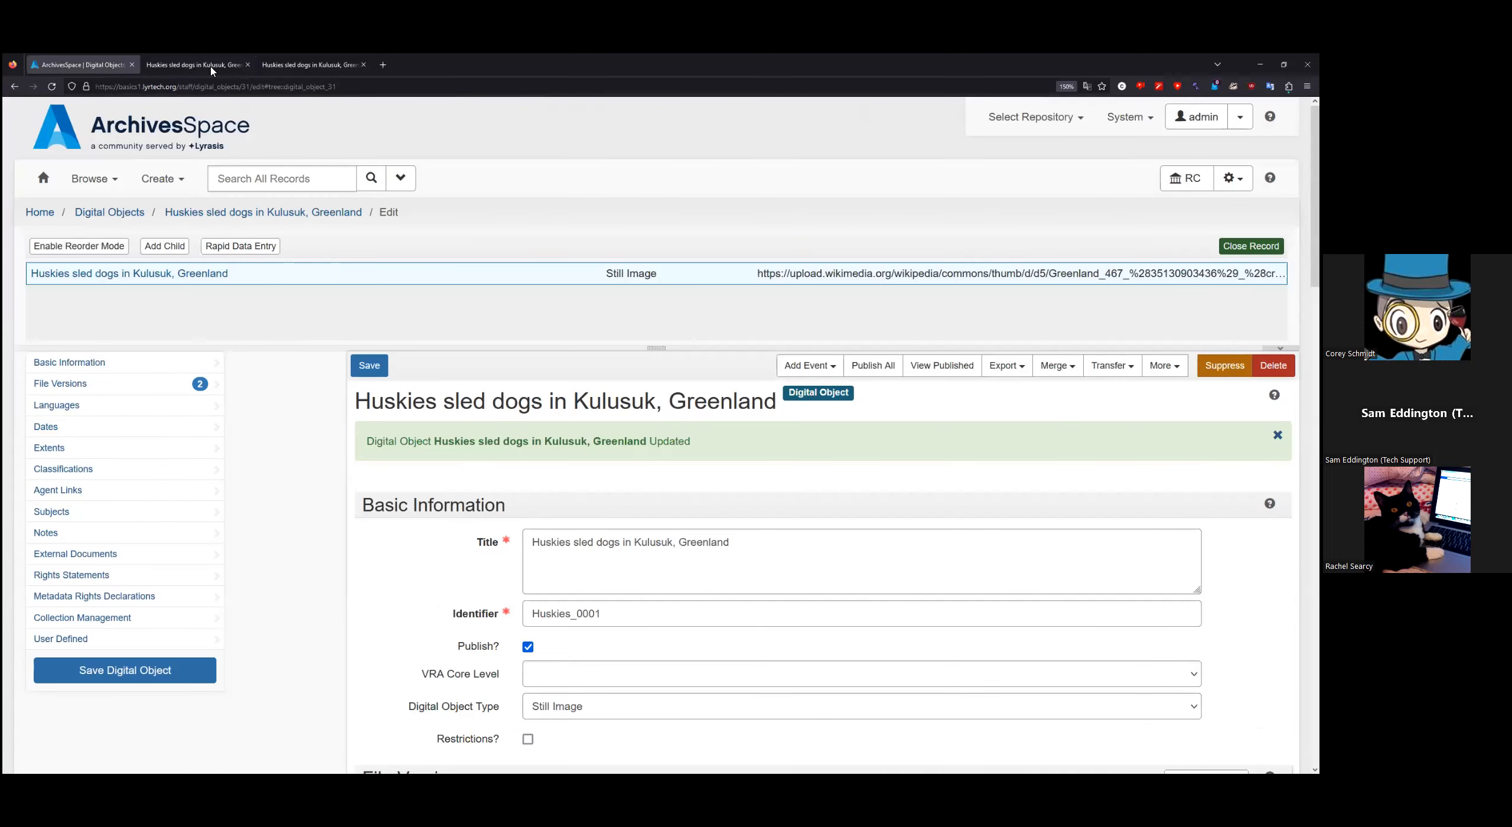
pyautogui.click(195, 64)
pyautogui.click(52, 86)
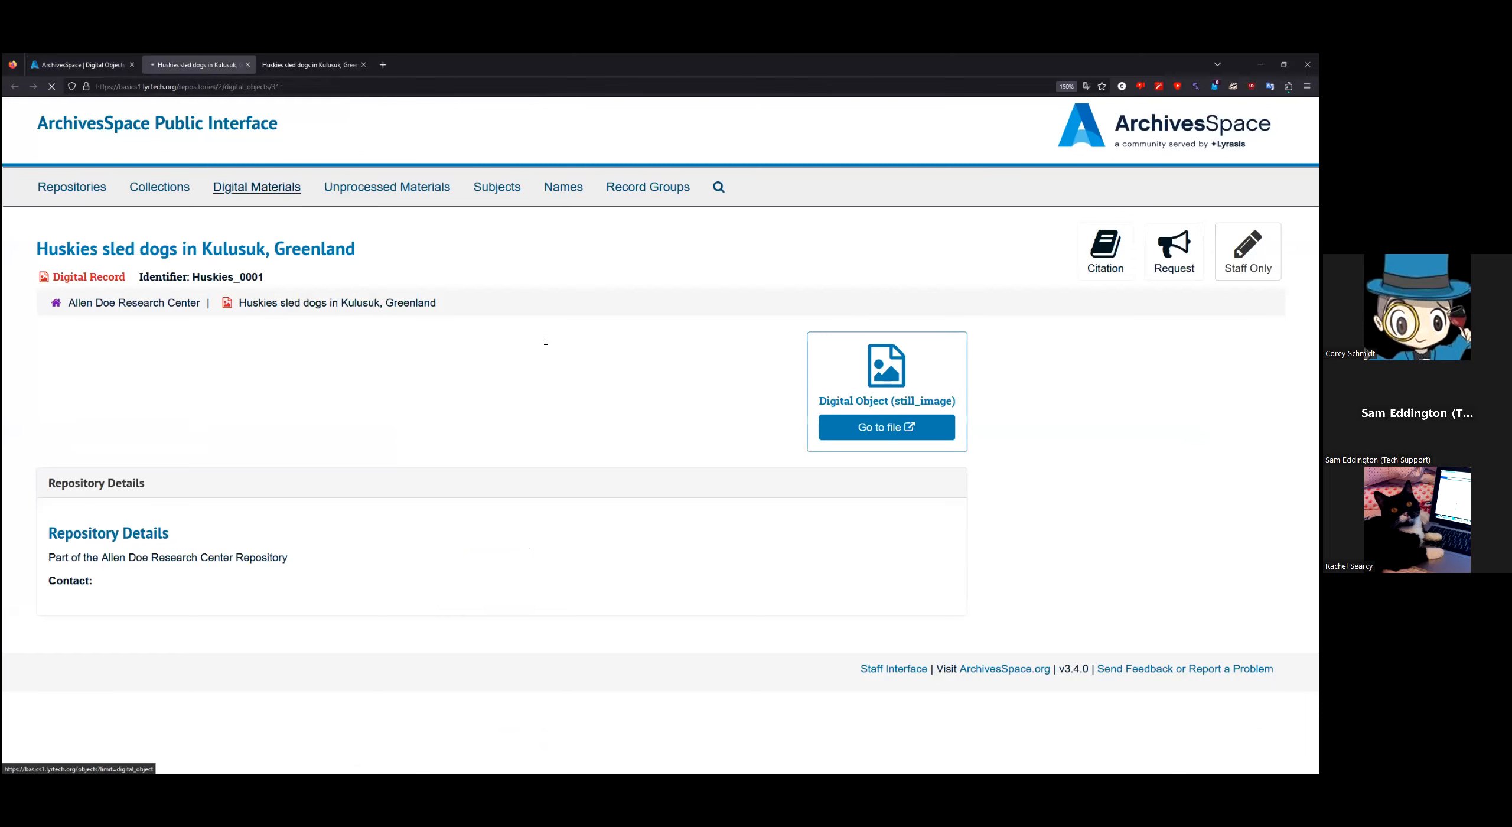
pyautogui.scroll(-2, 422, 389)
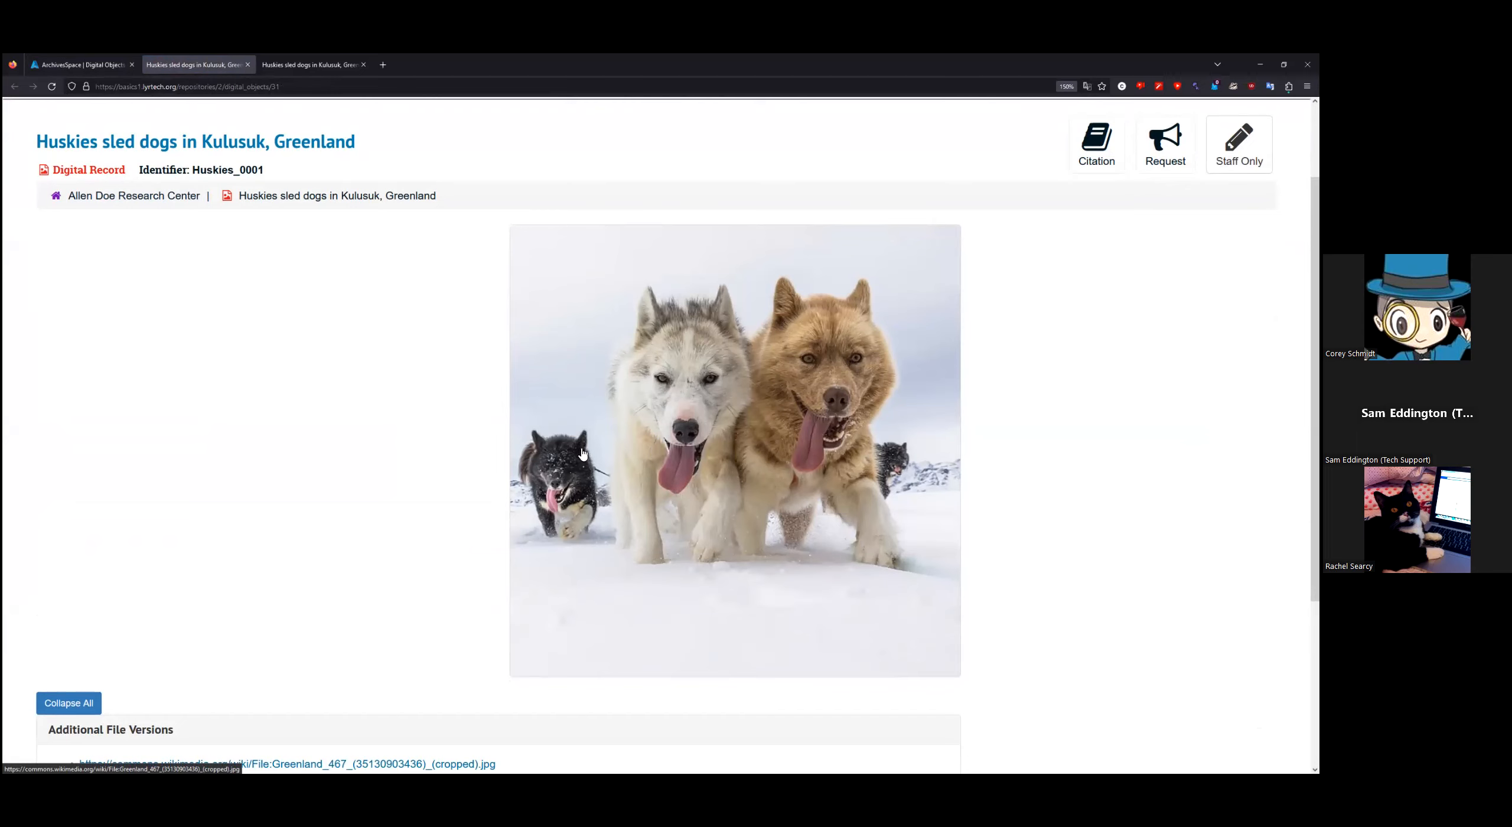
pyautogui.click(105, 69)
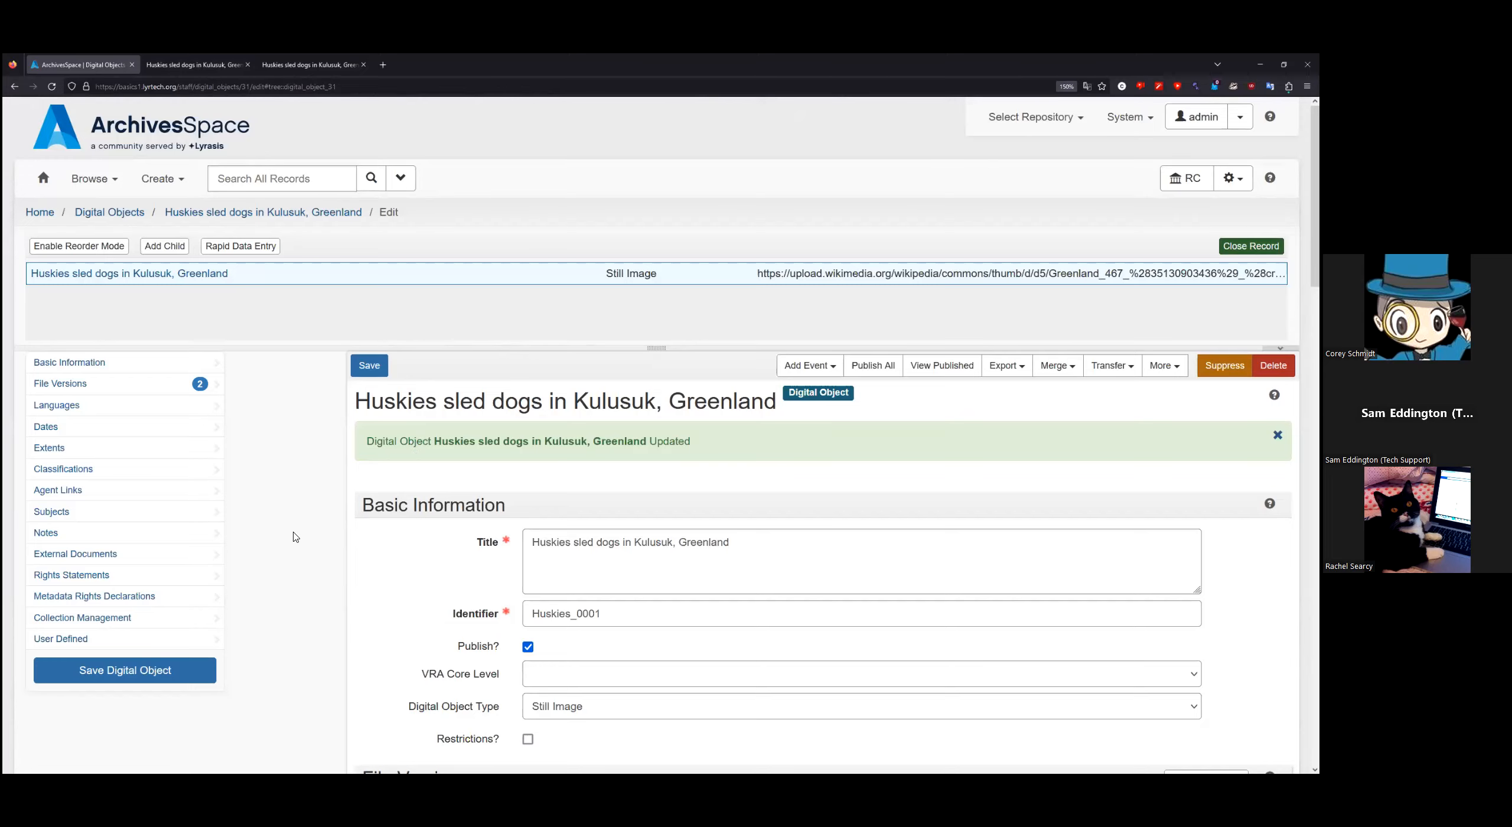
pyautogui.scroll(-5, 671, 550)
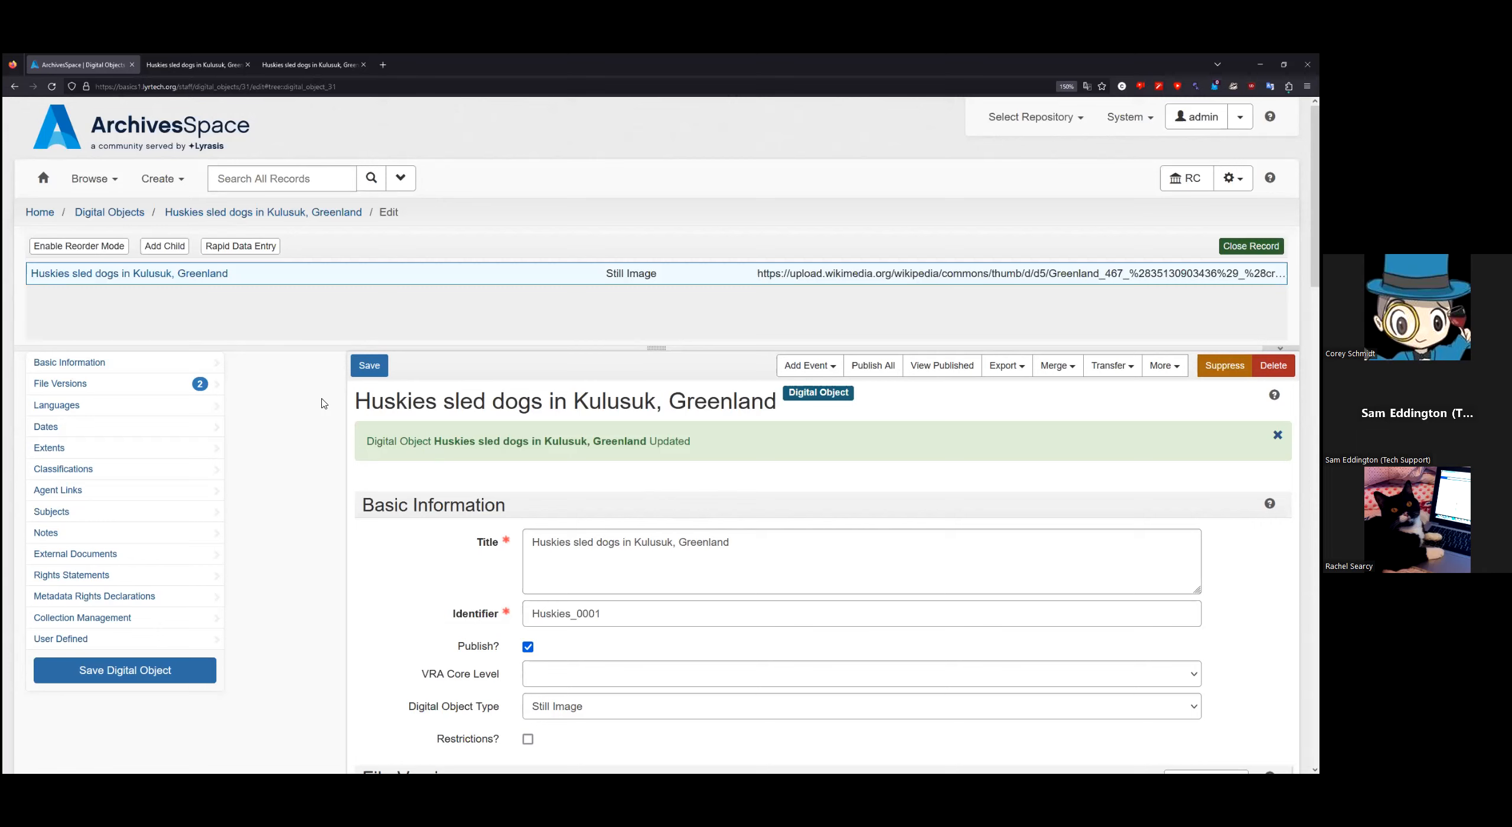
# Step: Add a child component under the digital object with the title 'Husky 2'
pyautogui.click(170, 254)
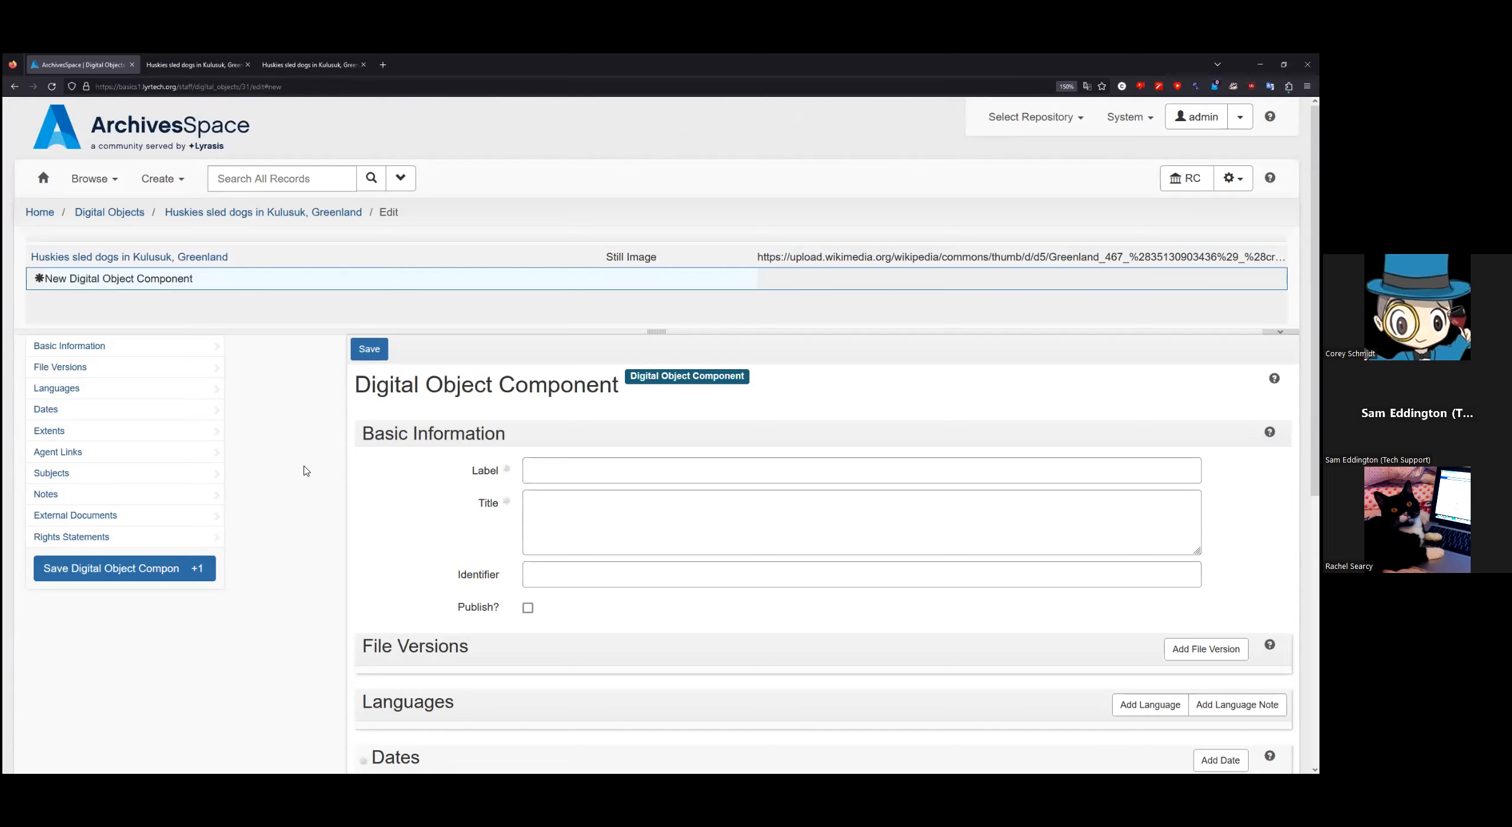
pyautogui.scroll(-2, 305, 471)
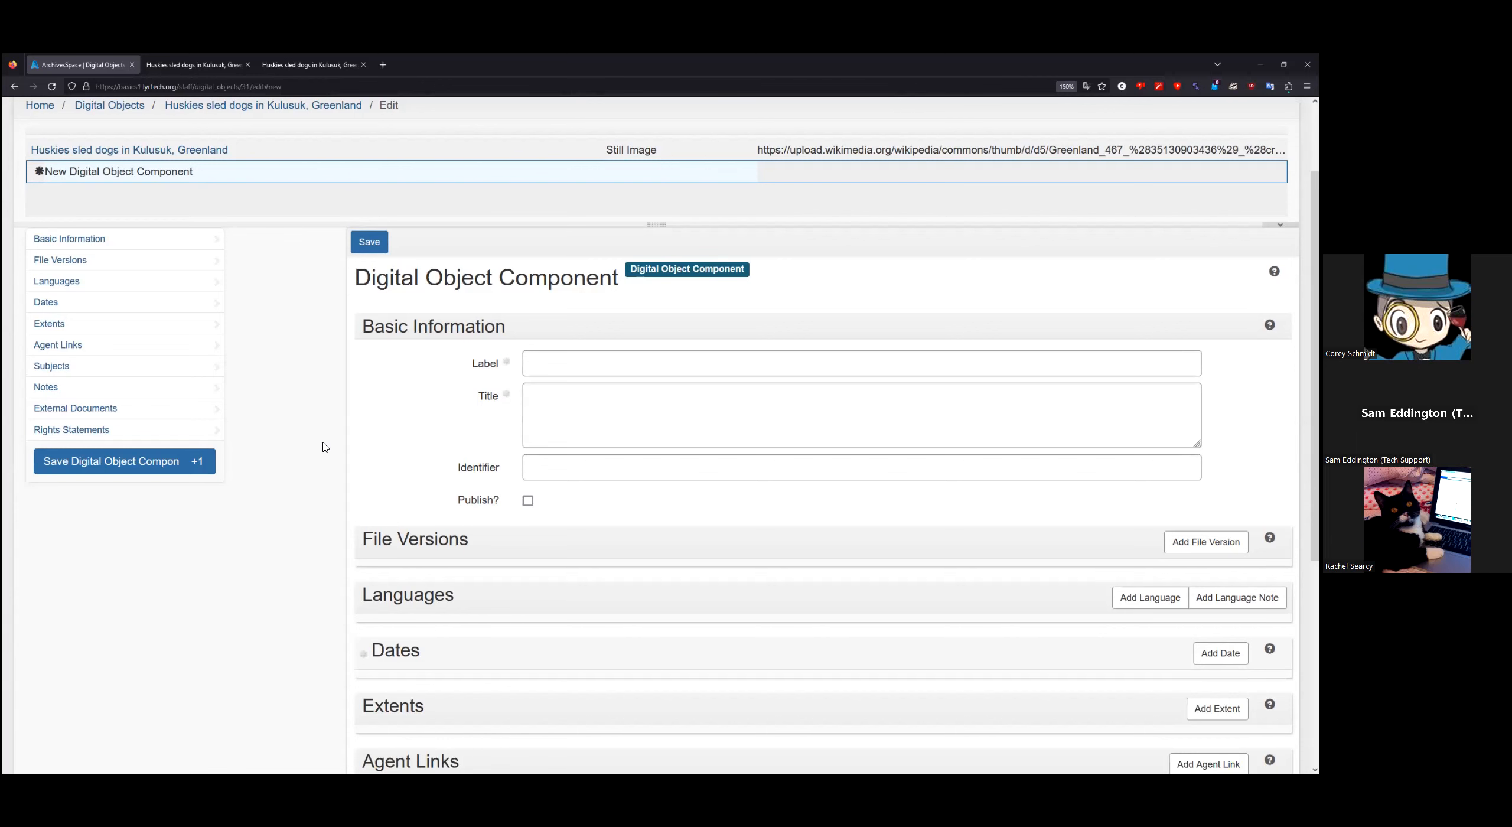
pyautogui.scroll(-3, 324, 440)
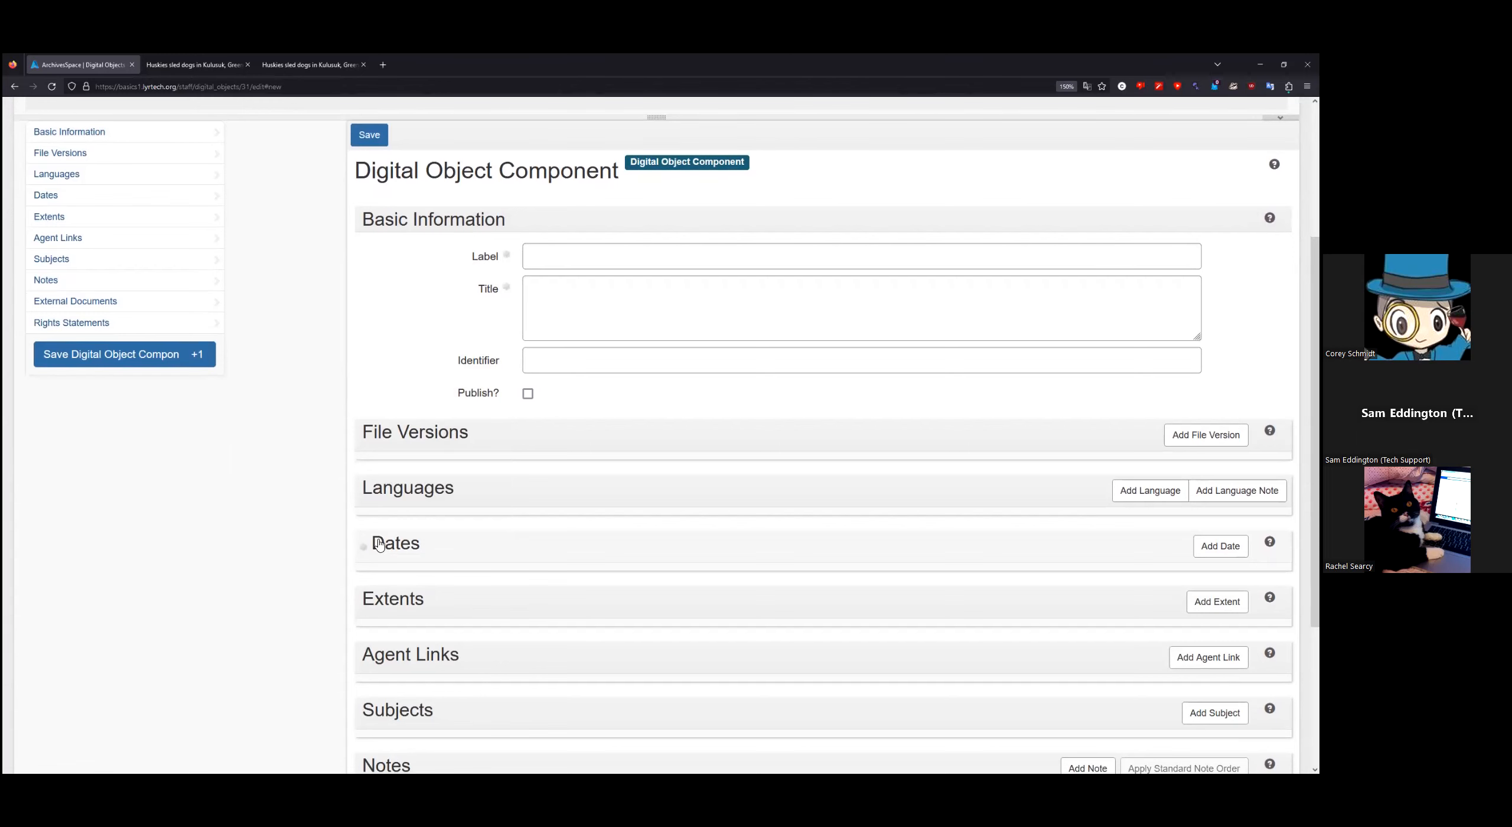
pyautogui.scroll(3, 286, 554)
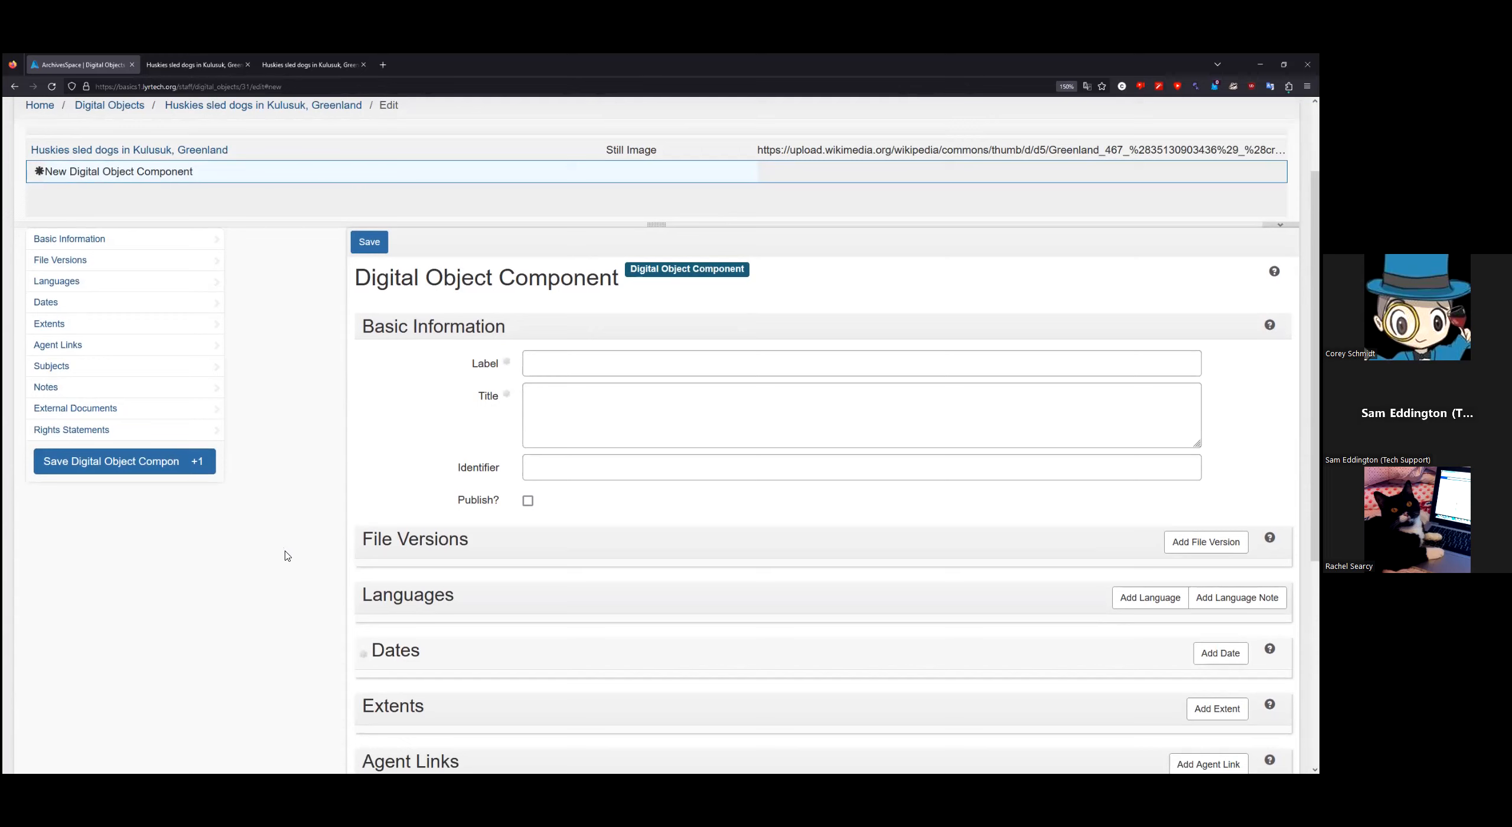
pyautogui.click(566, 371)
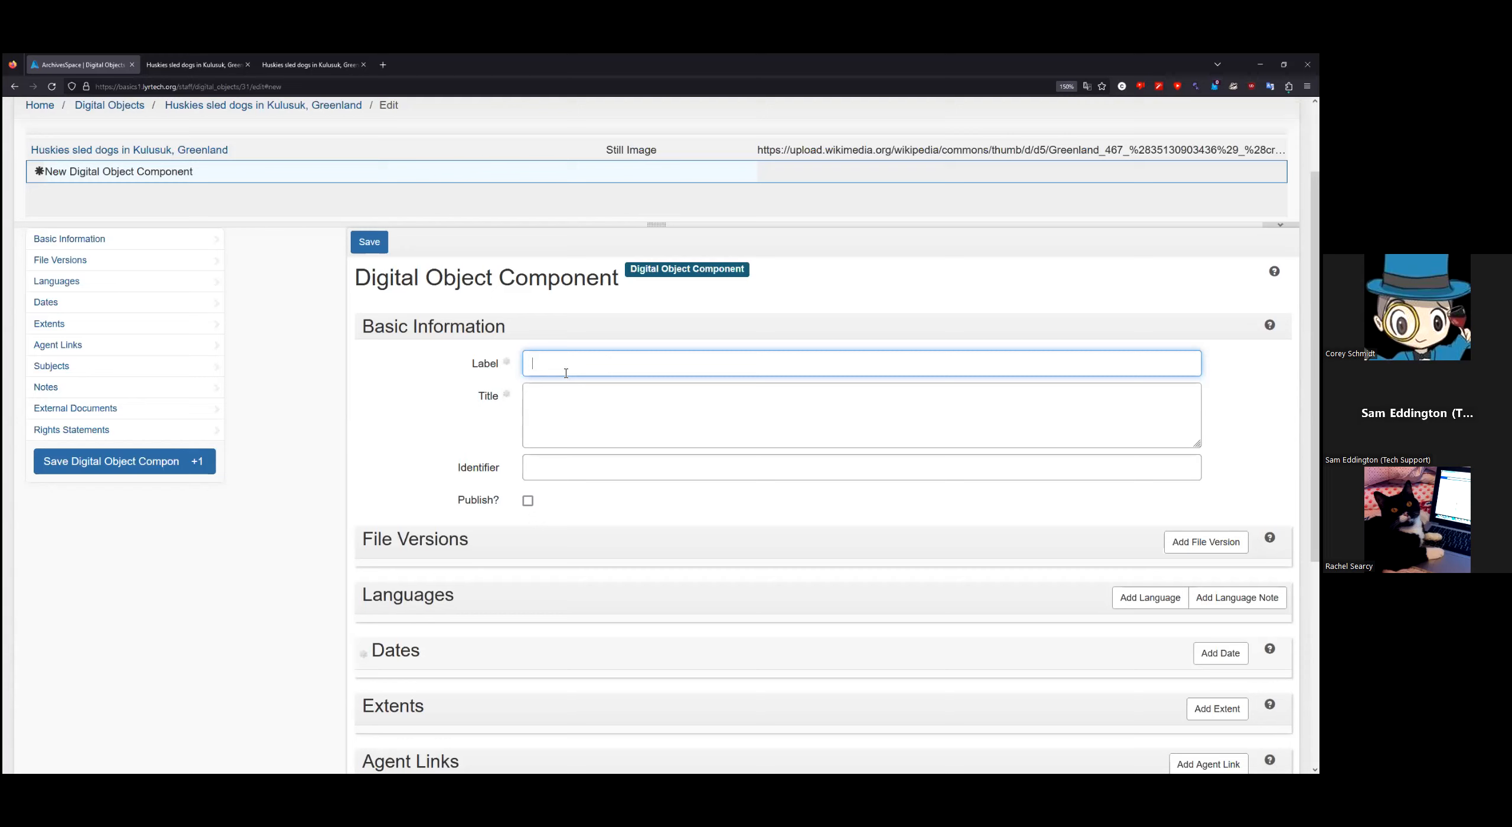
pyautogui.click(555, 411)
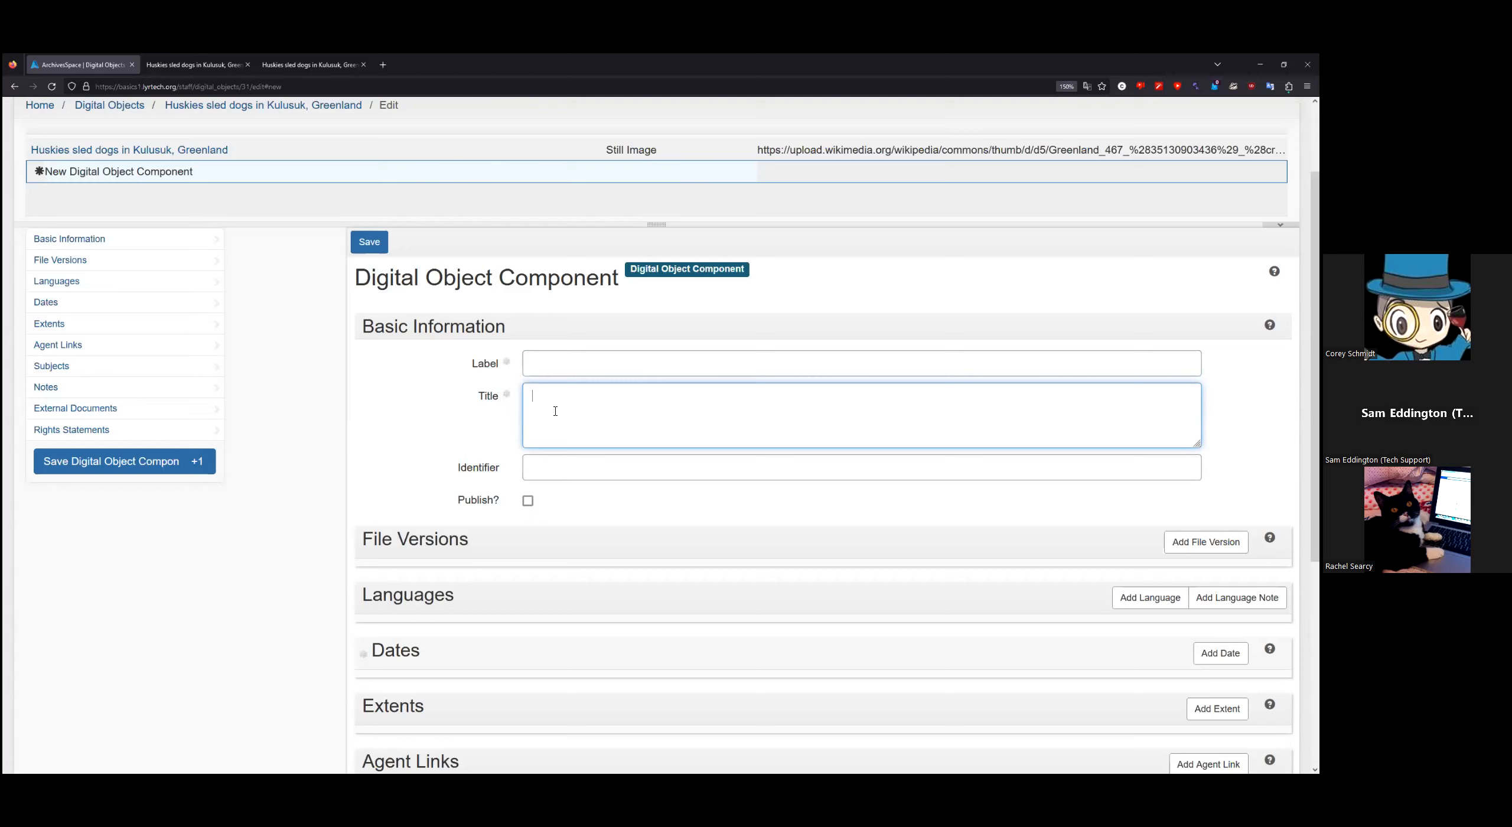
pyautogui.write('Husky 2')
# Step: Add a date with the expression '19 February 2006' and type Single
pyautogui.scroll(-2, 354, 422)
pyautogui.click(1221, 546)
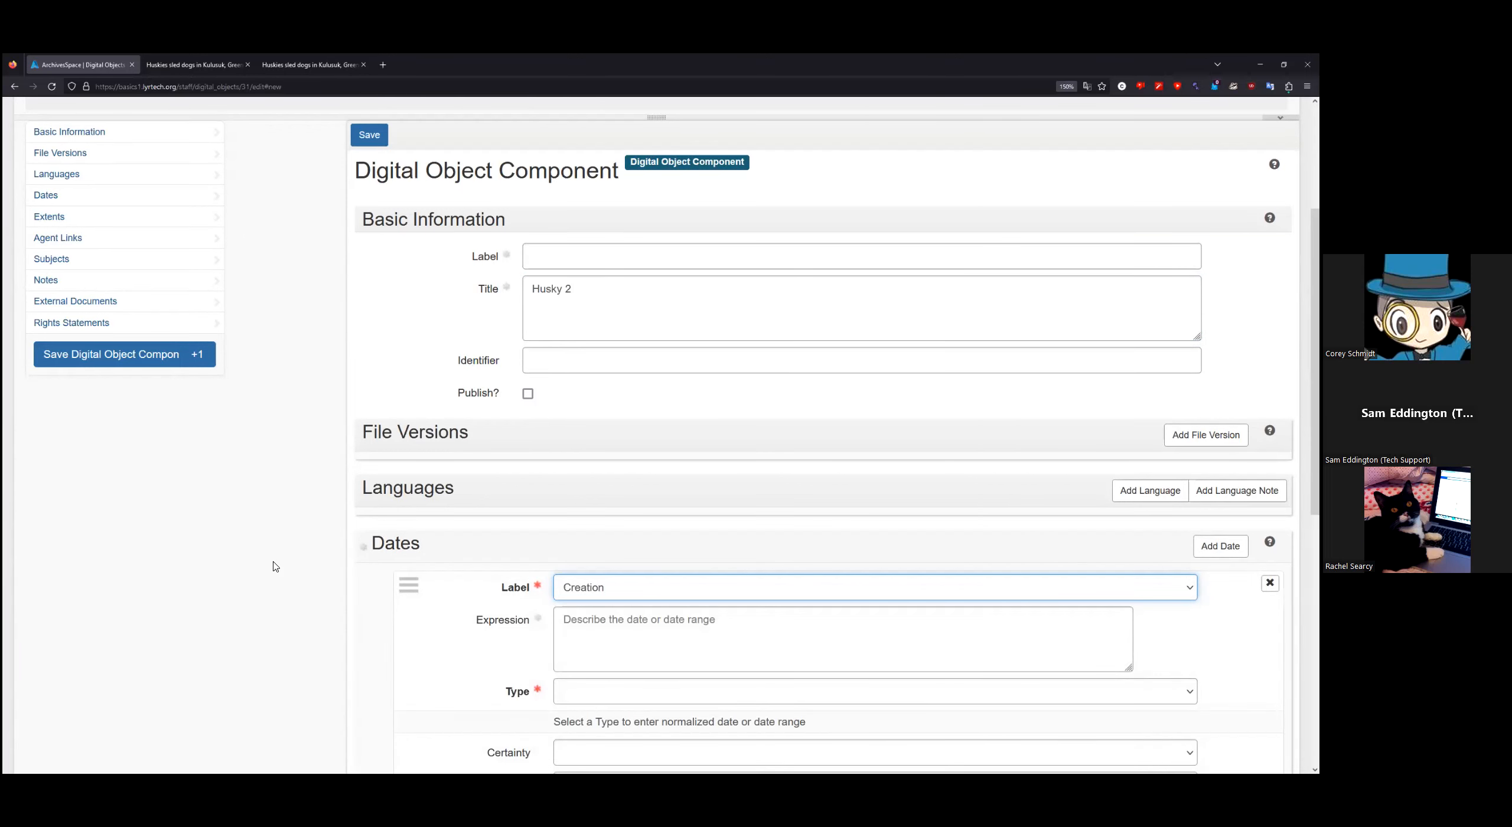
pyautogui.scroll(2, 272, 564)
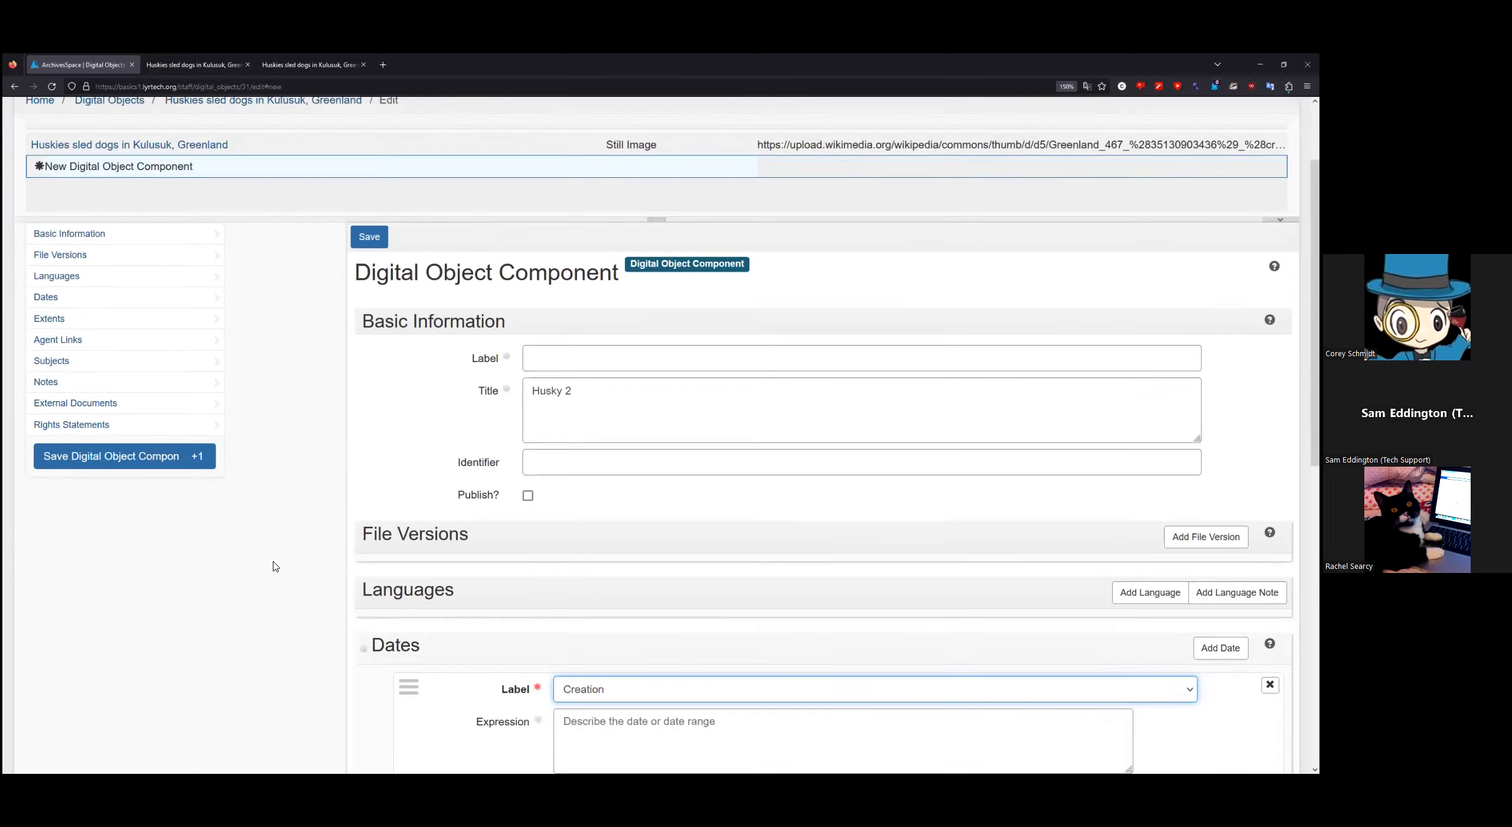
pyautogui.scroll(-5, 310, 548)
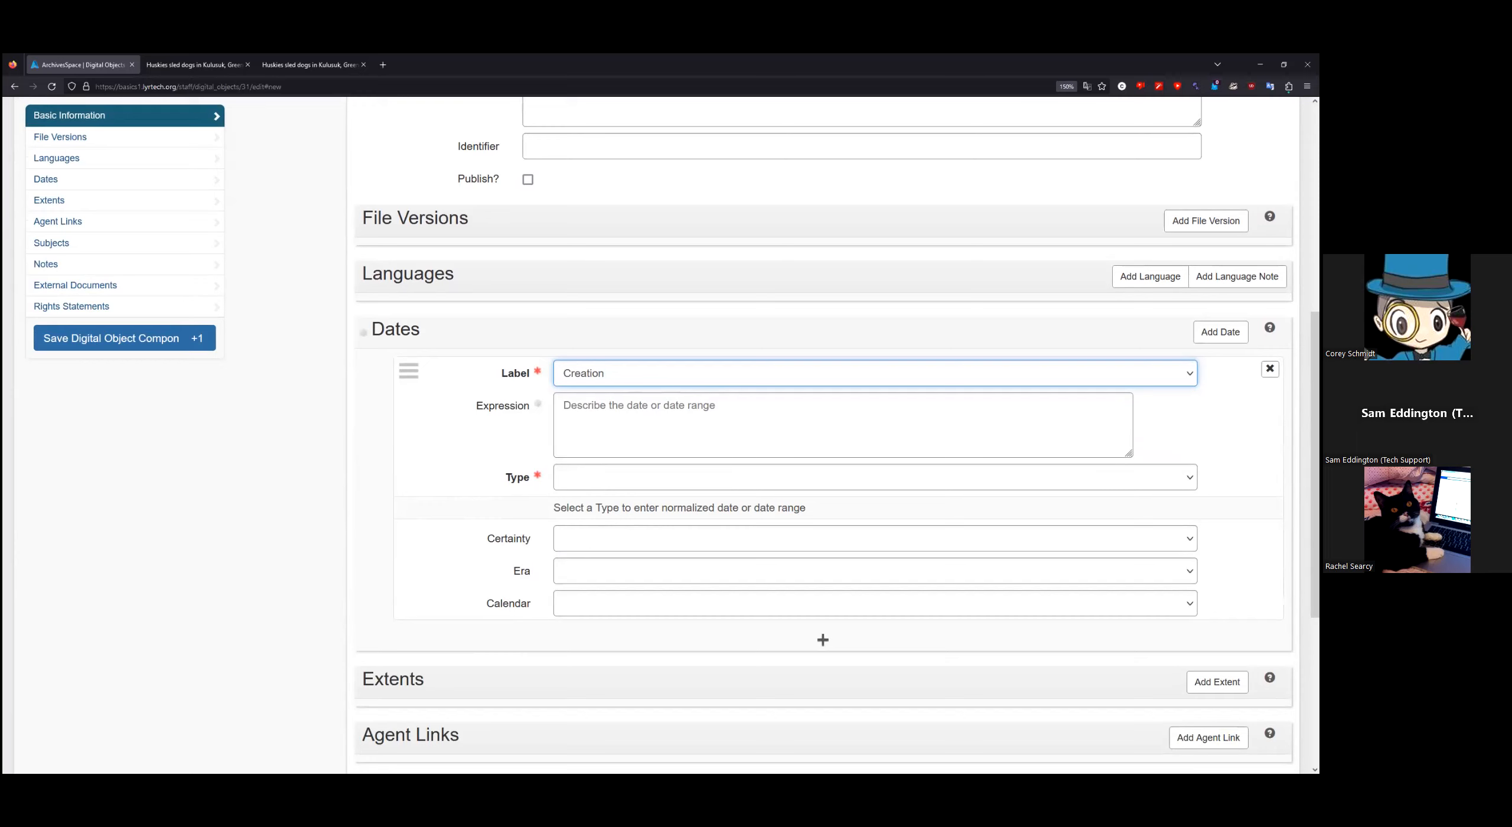
pyautogui.hotkey('alt', 'Tab')
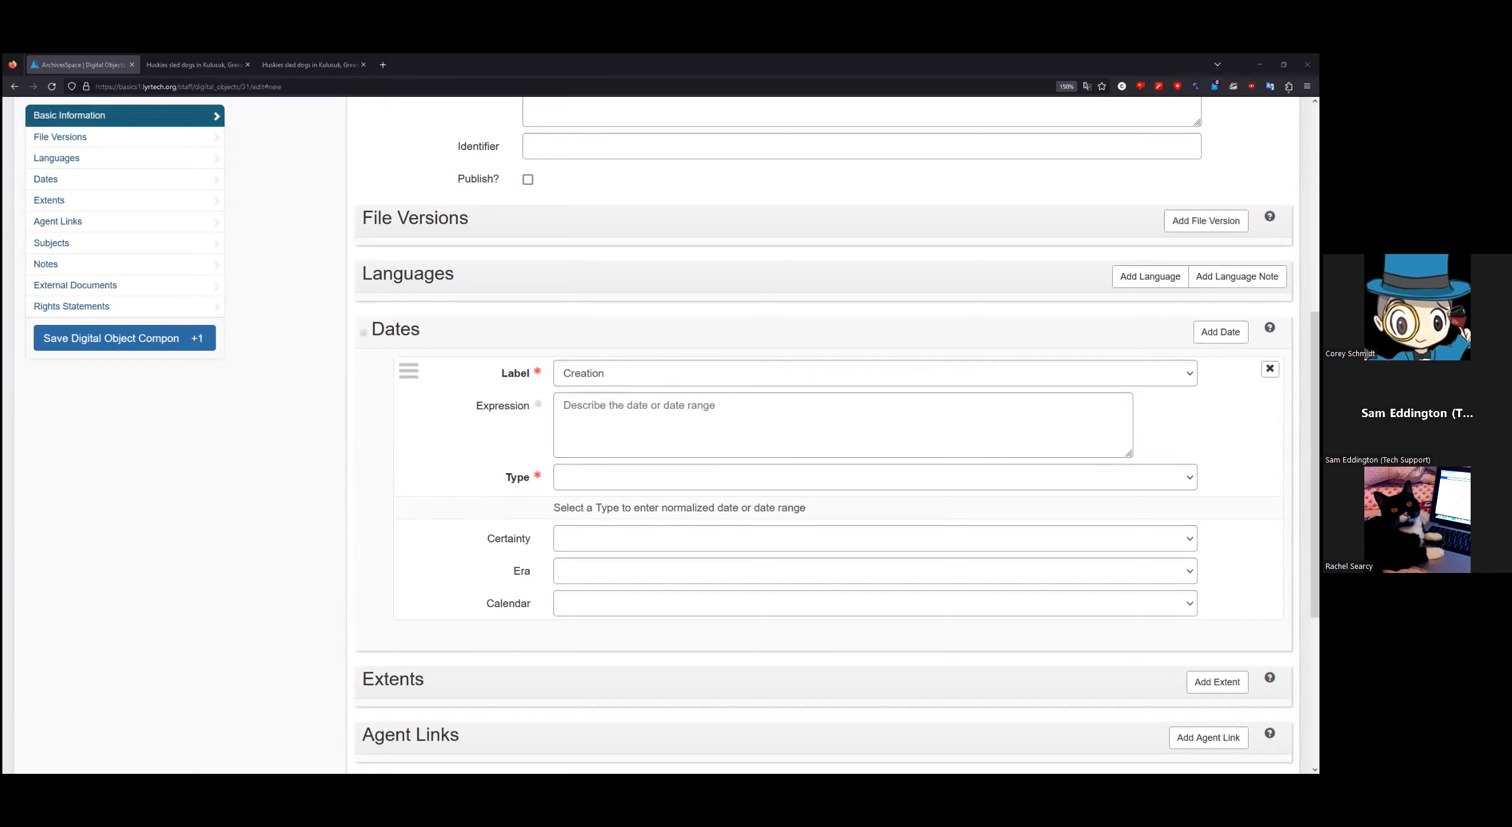
pyautogui.click(646, 436)
pyautogui.write('19 February 2006')
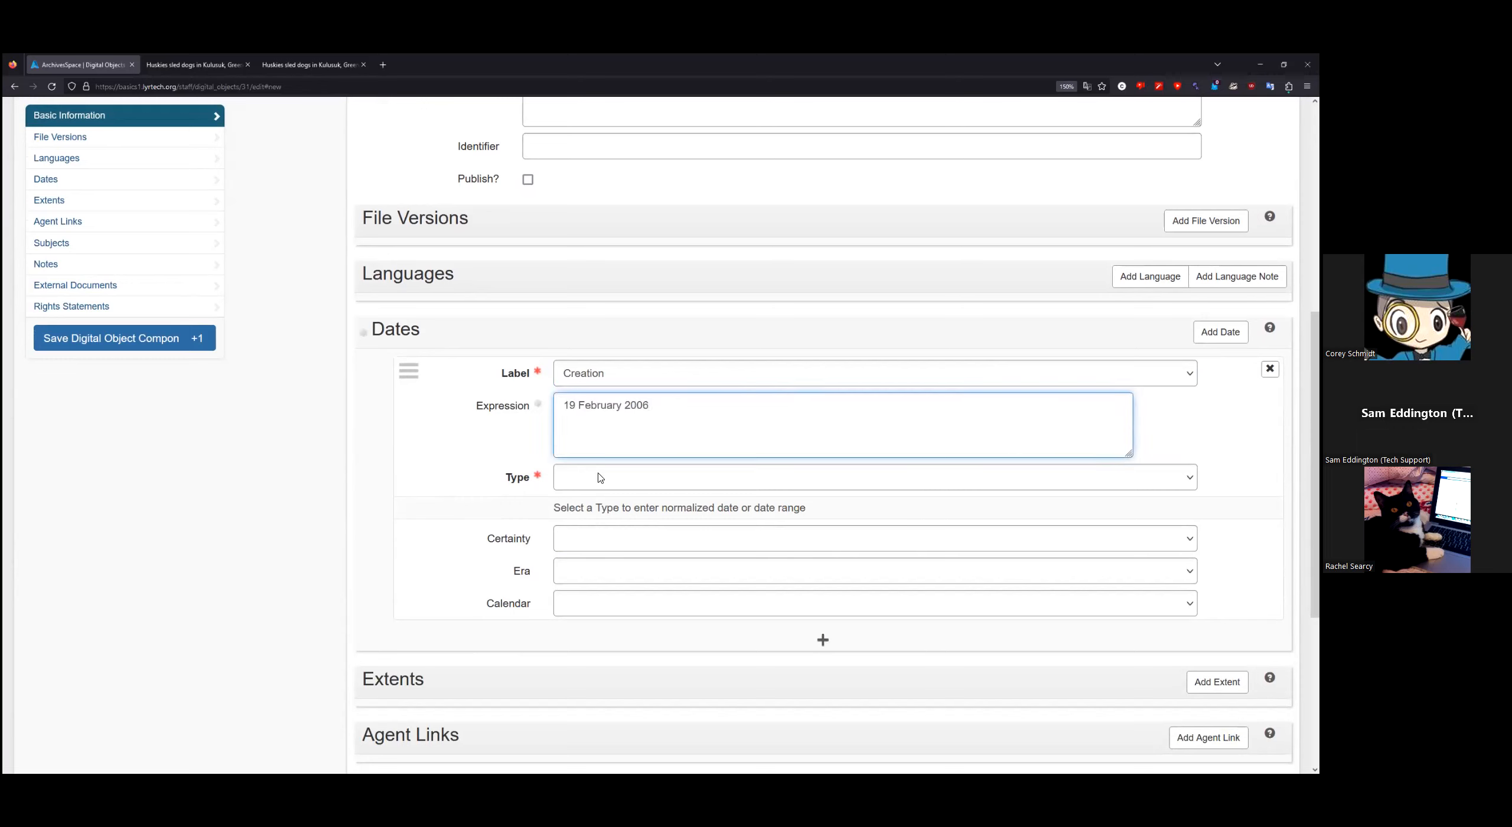
pyautogui.click(621, 483)
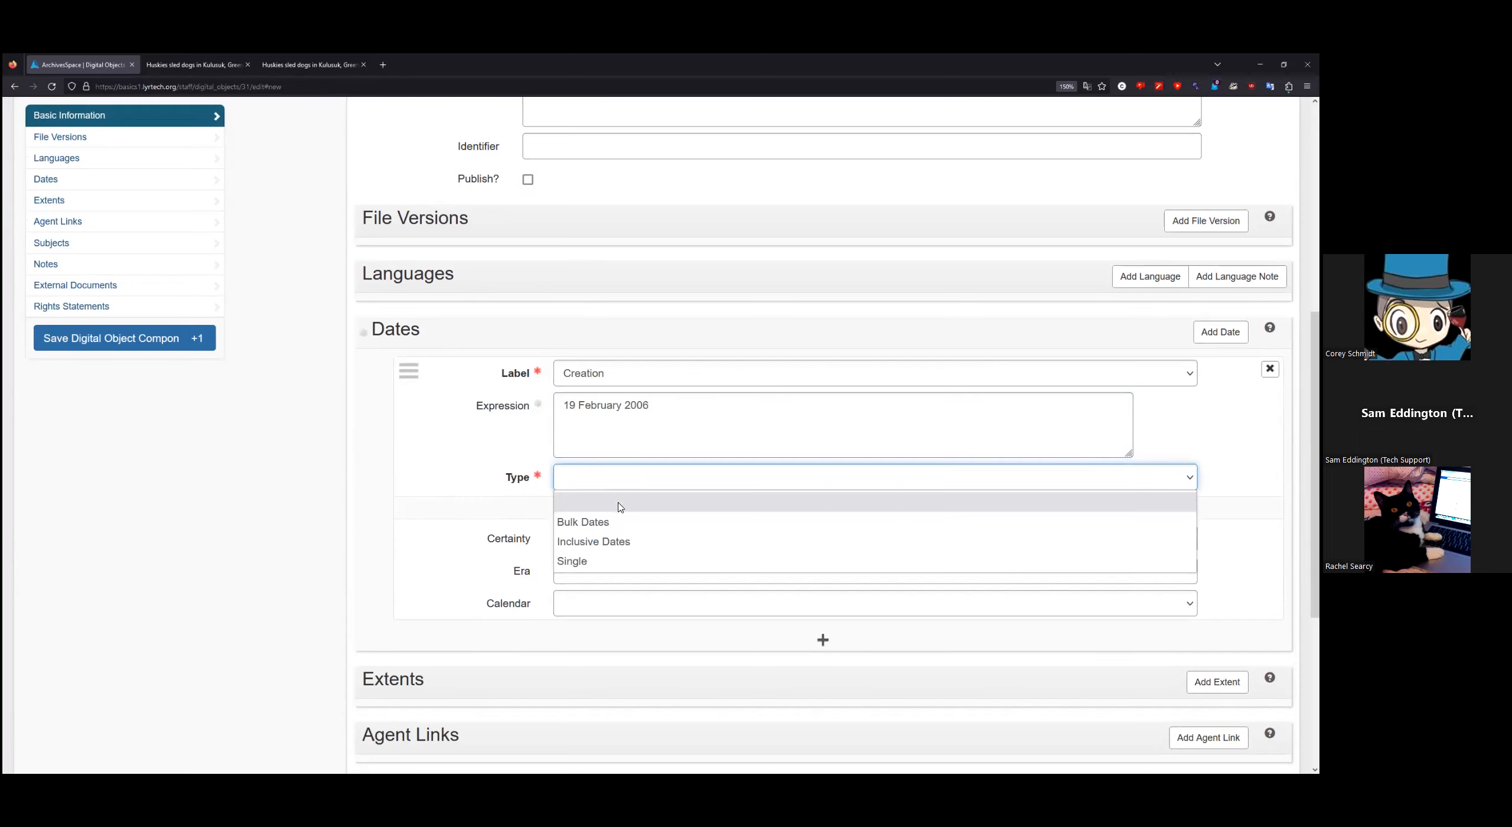
pyautogui.click(606, 566)
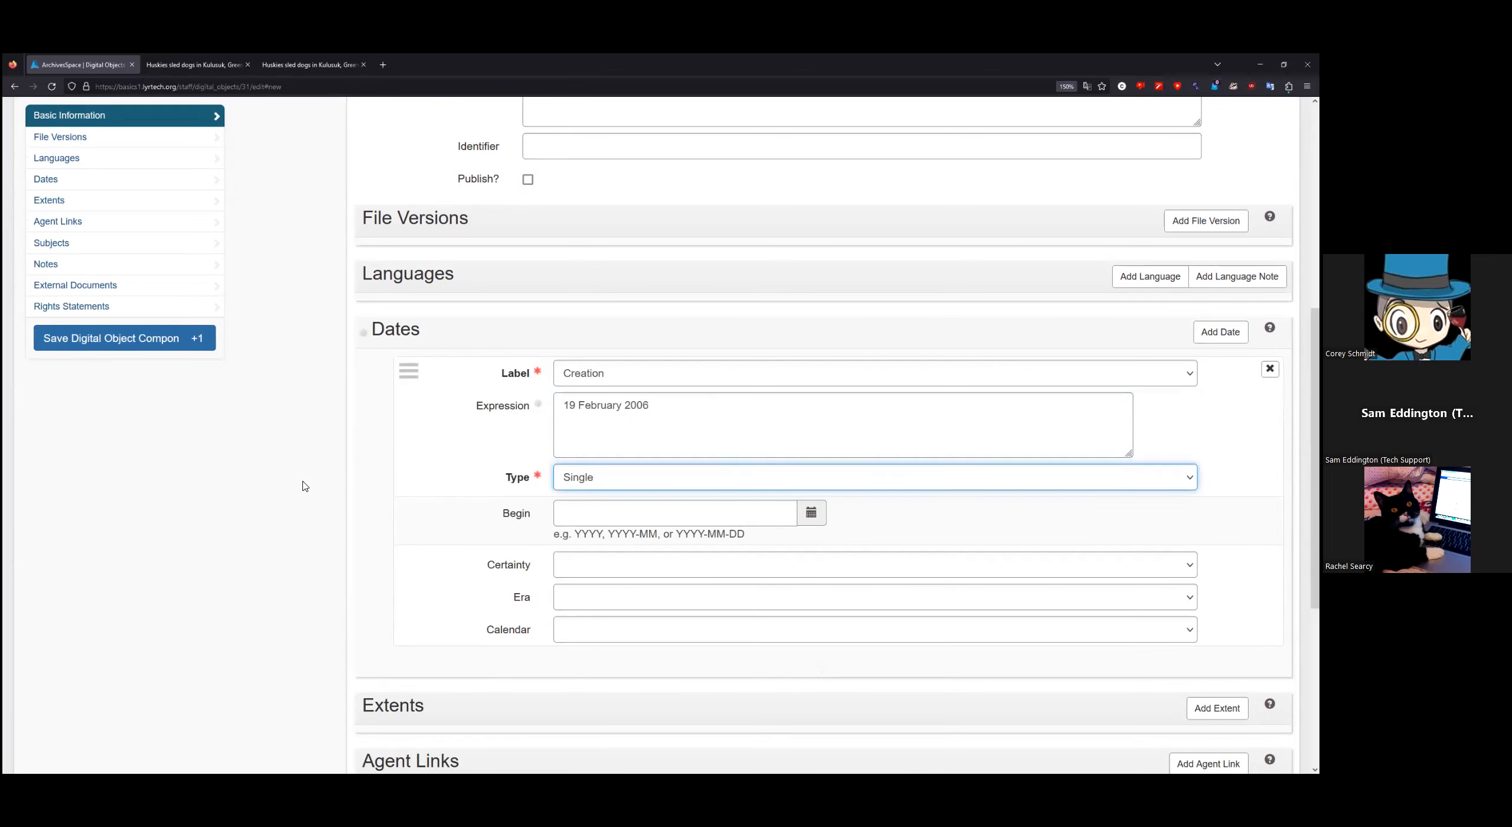
# Step: Save the new Husky 2 digital object component
pyautogui.scroll(7, 323, 505)
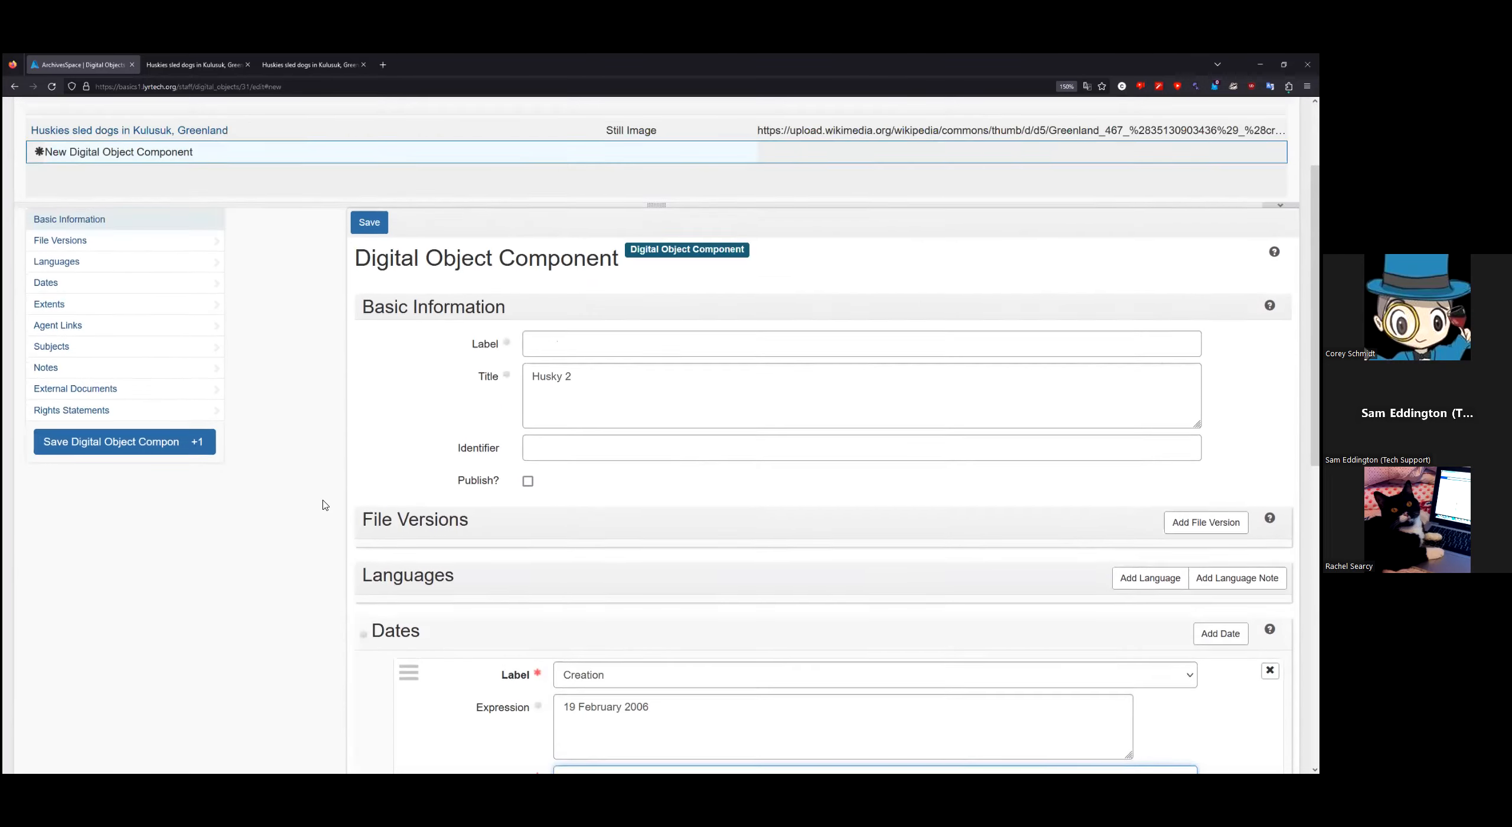
pyautogui.scroll(-3, 323, 505)
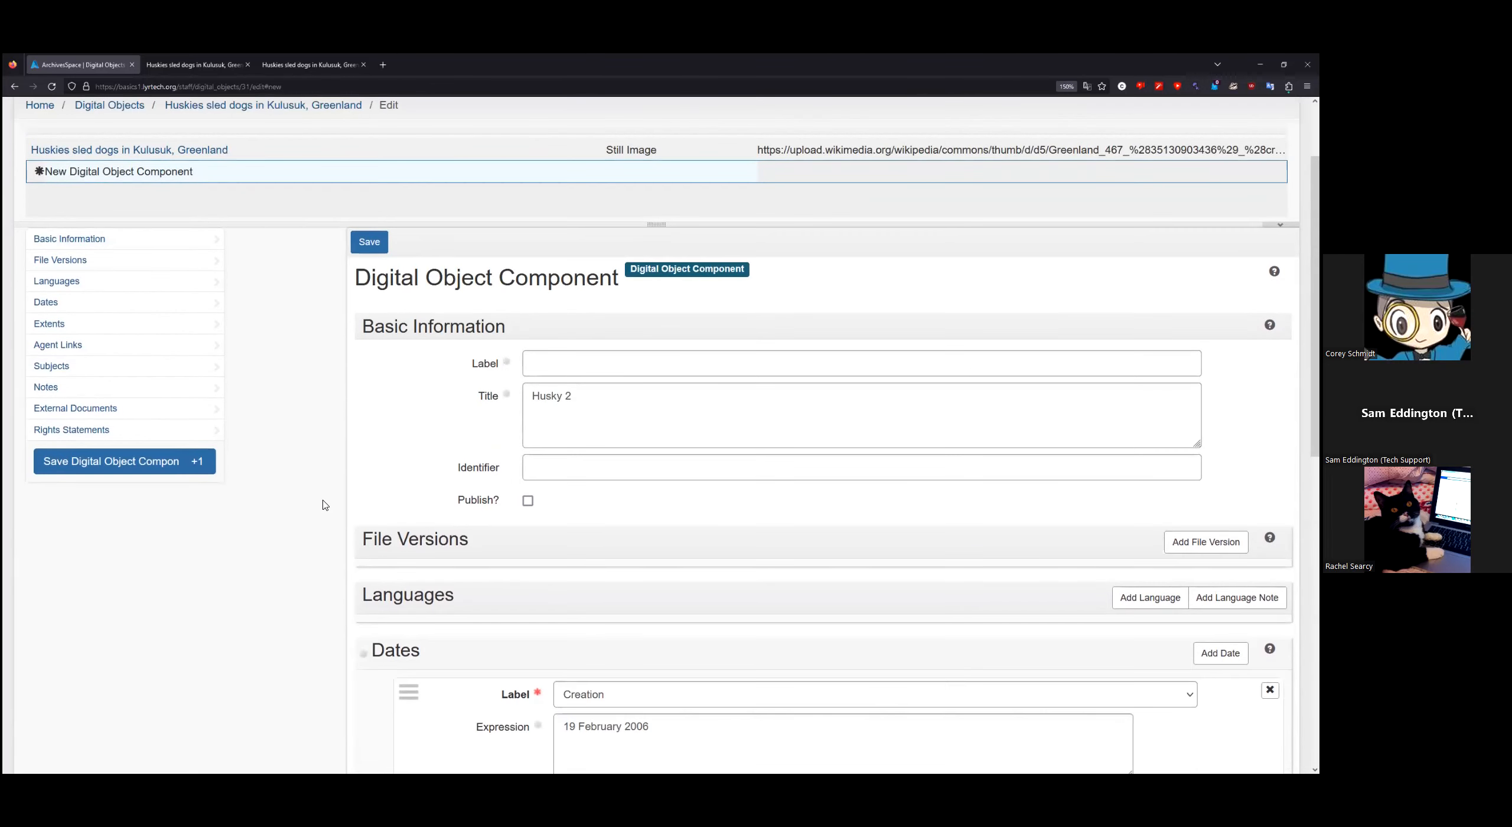
pyautogui.scroll(2, 323, 505)
pyautogui.click(121, 470)
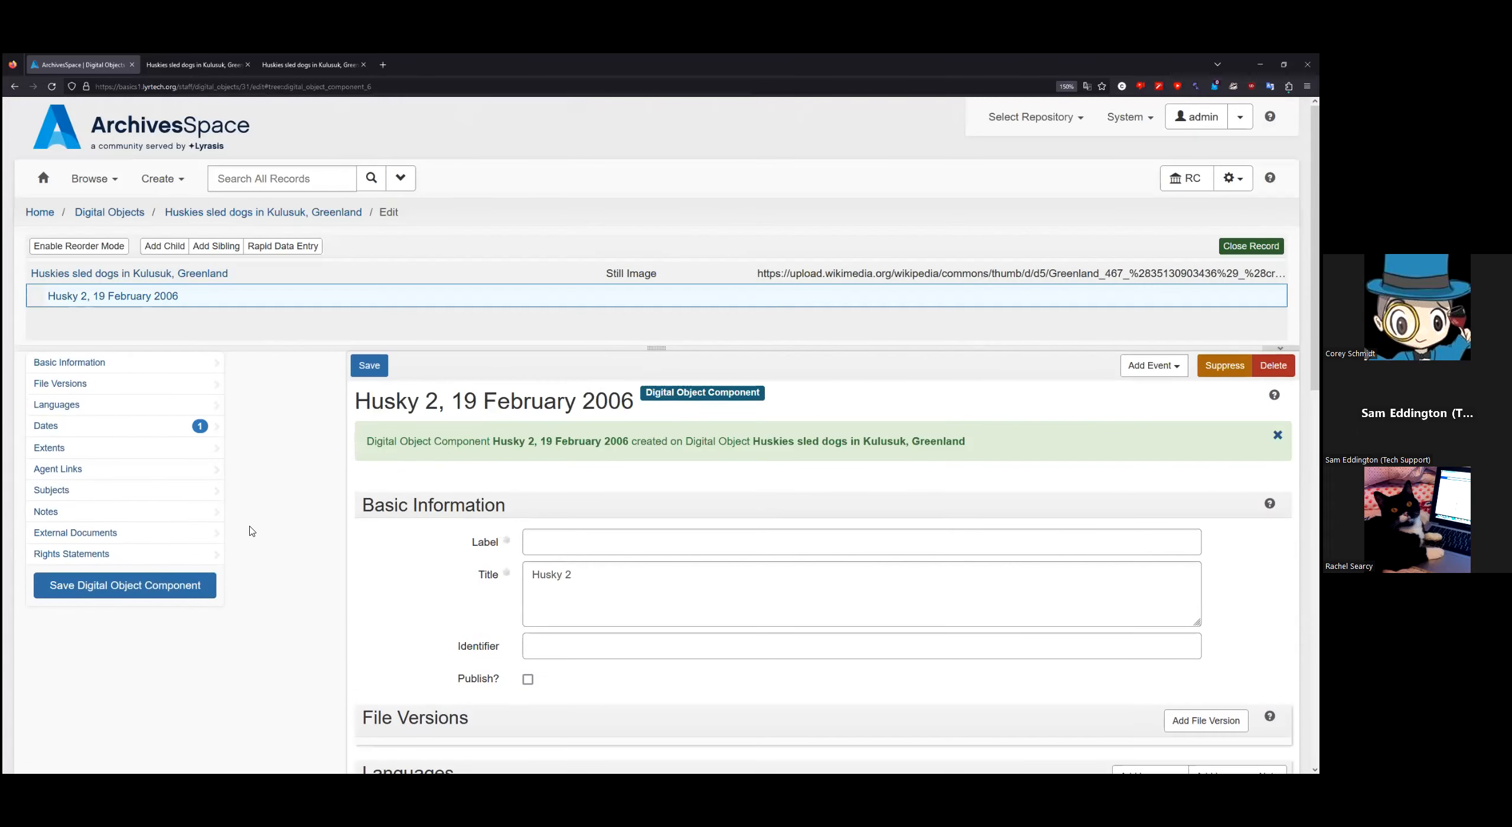
# Step: Check the saved 'Husky 2, 19 February 2006' component, then select the parent digital object
pyautogui.scroll(-2, 316, 530)
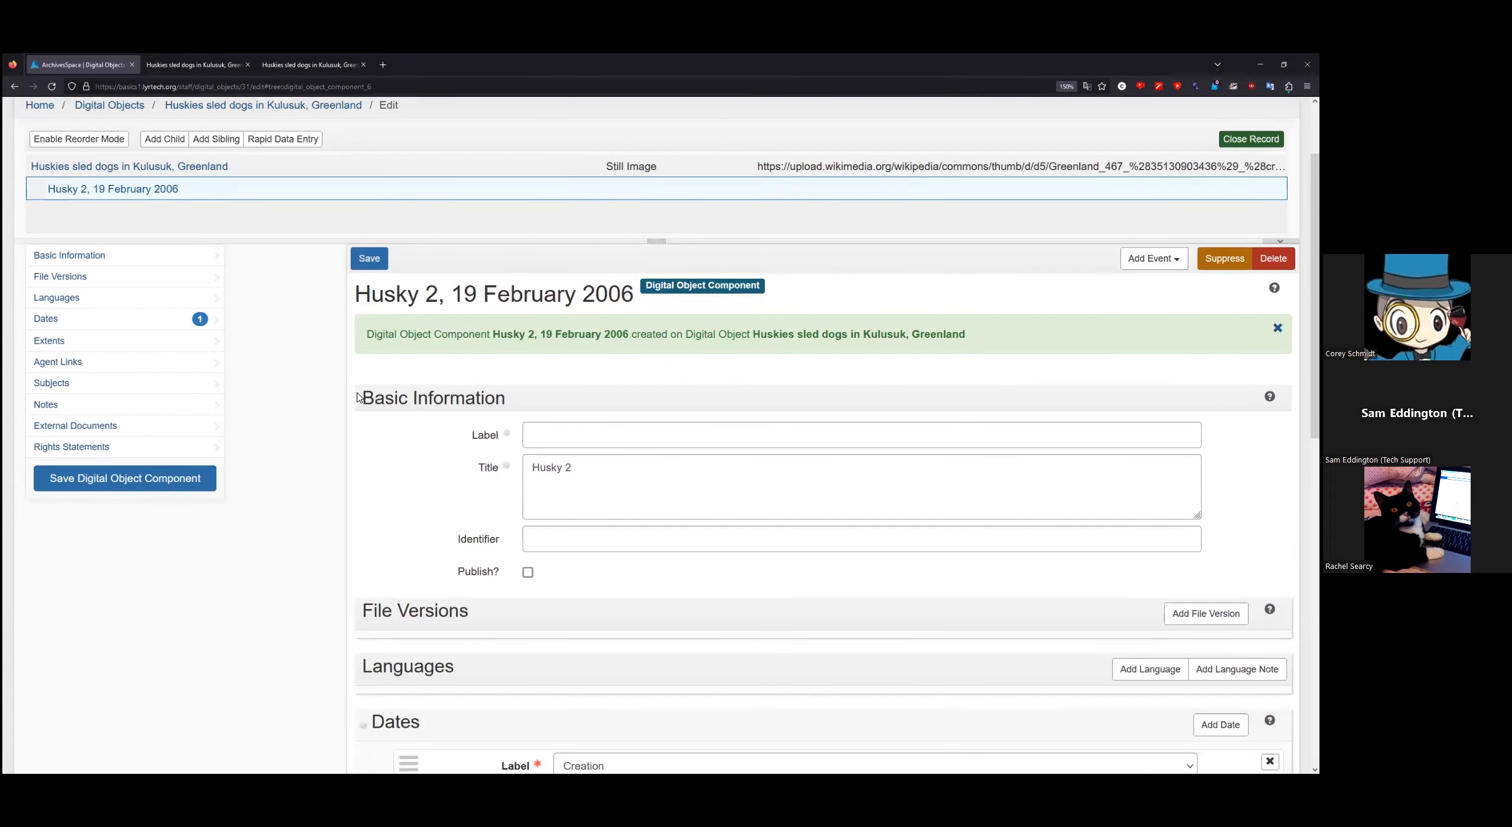
pyautogui.scroll(-2, 357, 397)
pyautogui.scroll(4, 357, 396)
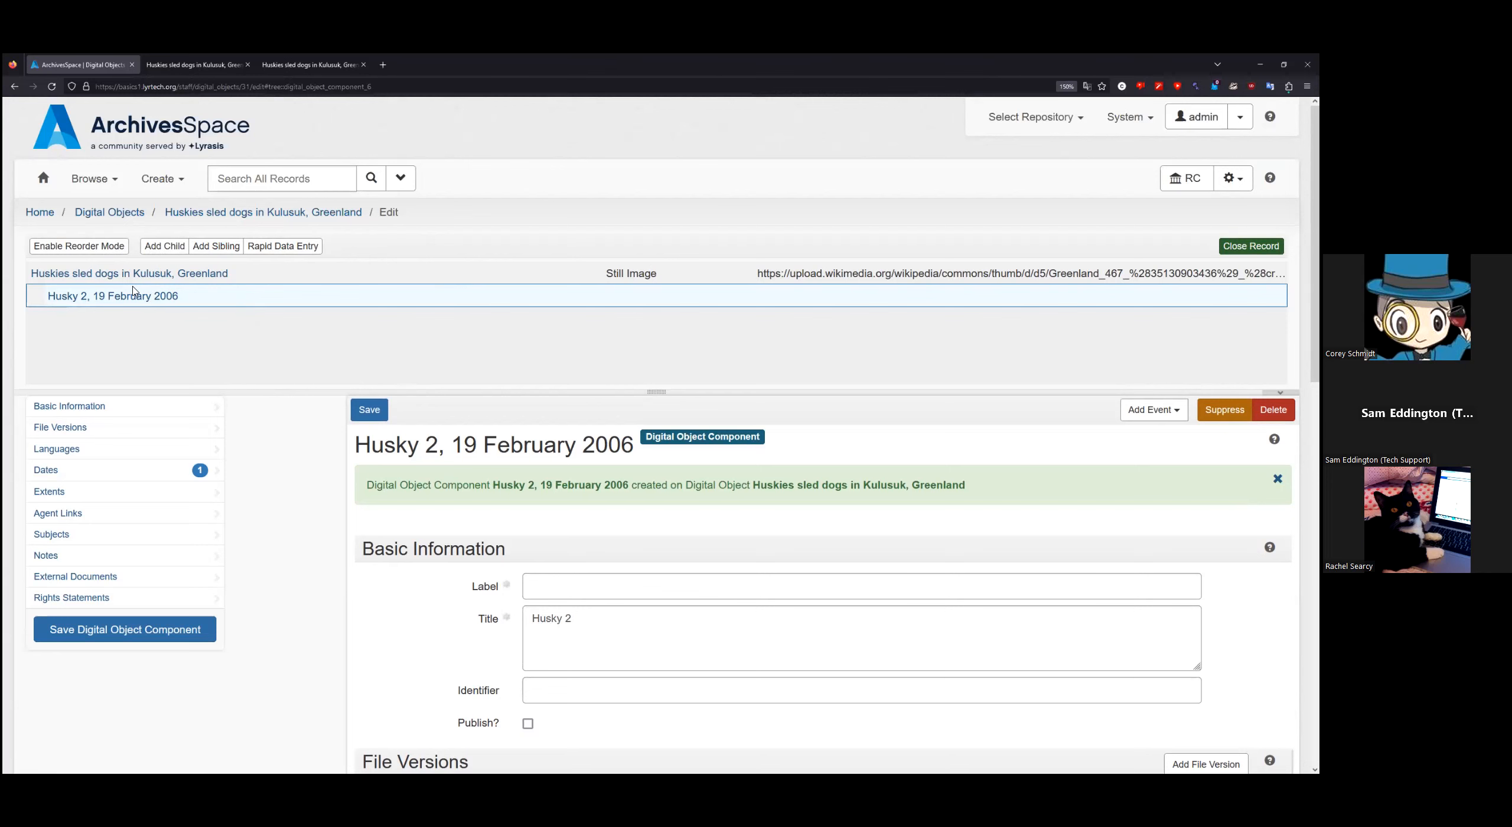
pyautogui.scroll(-2, 323, 524)
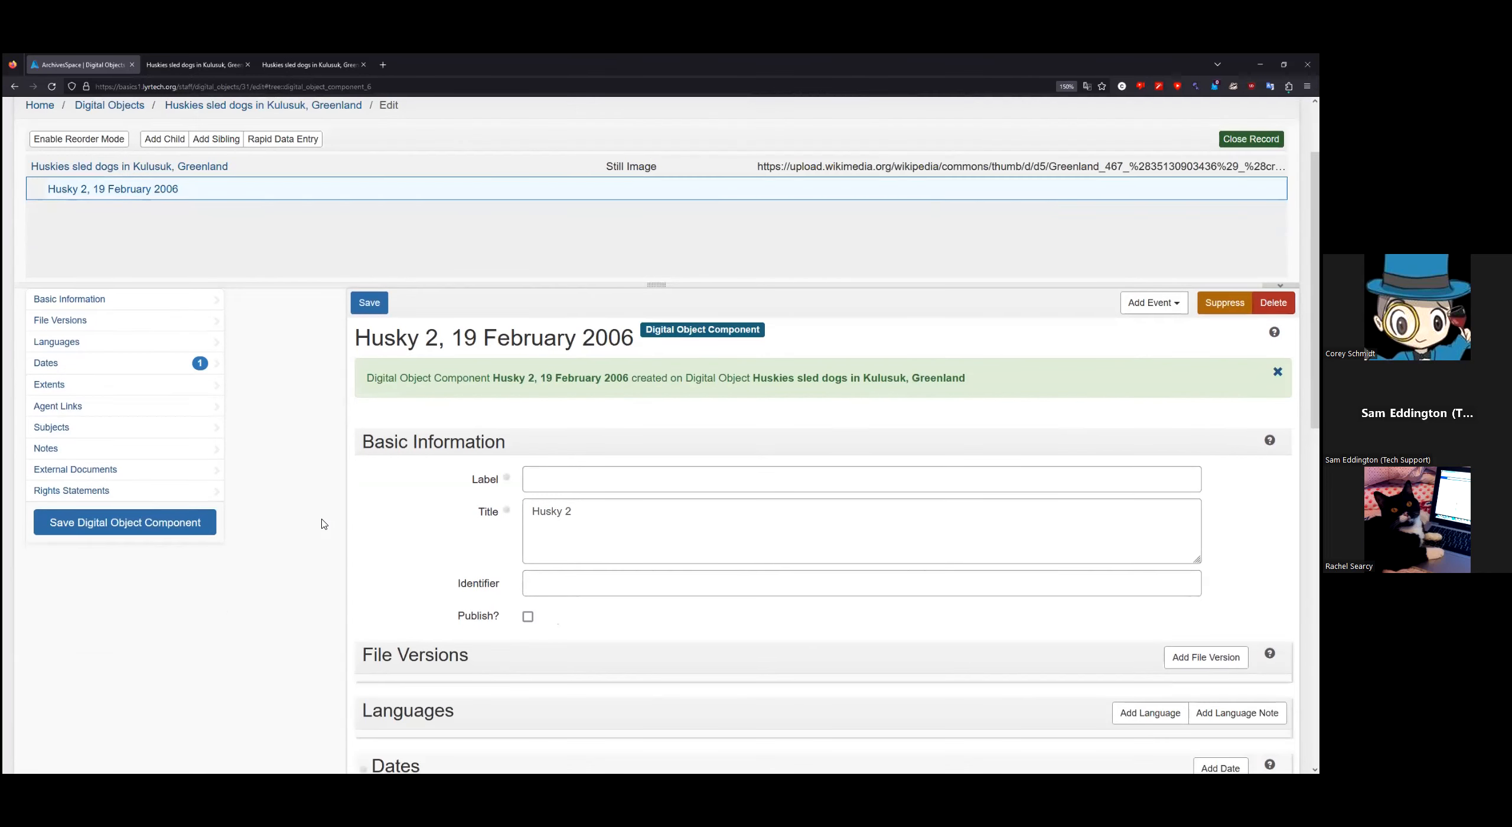
pyautogui.scroll(2, 323, 524)
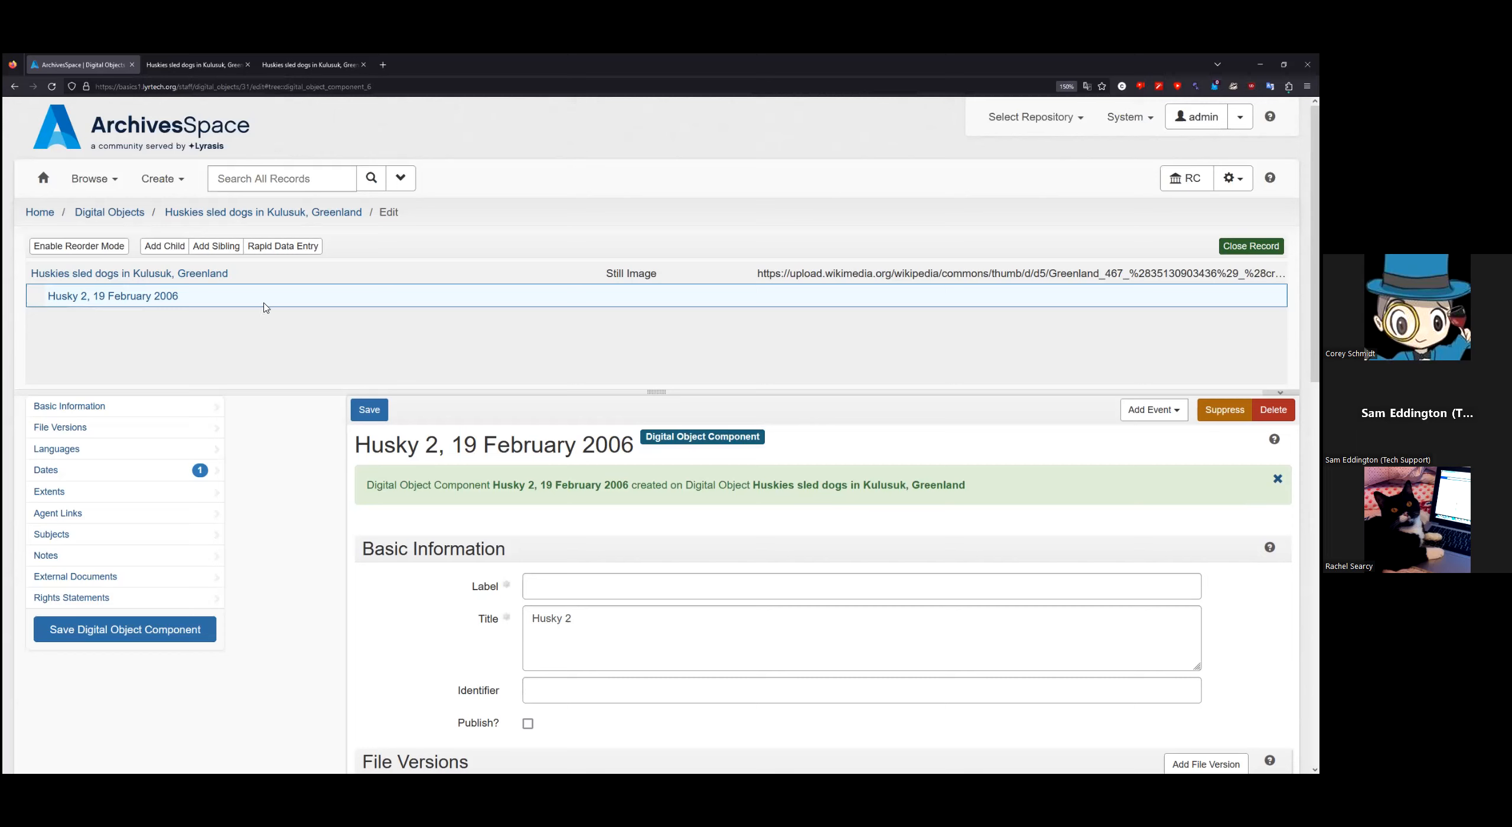
pyautogui.click(193, 279)
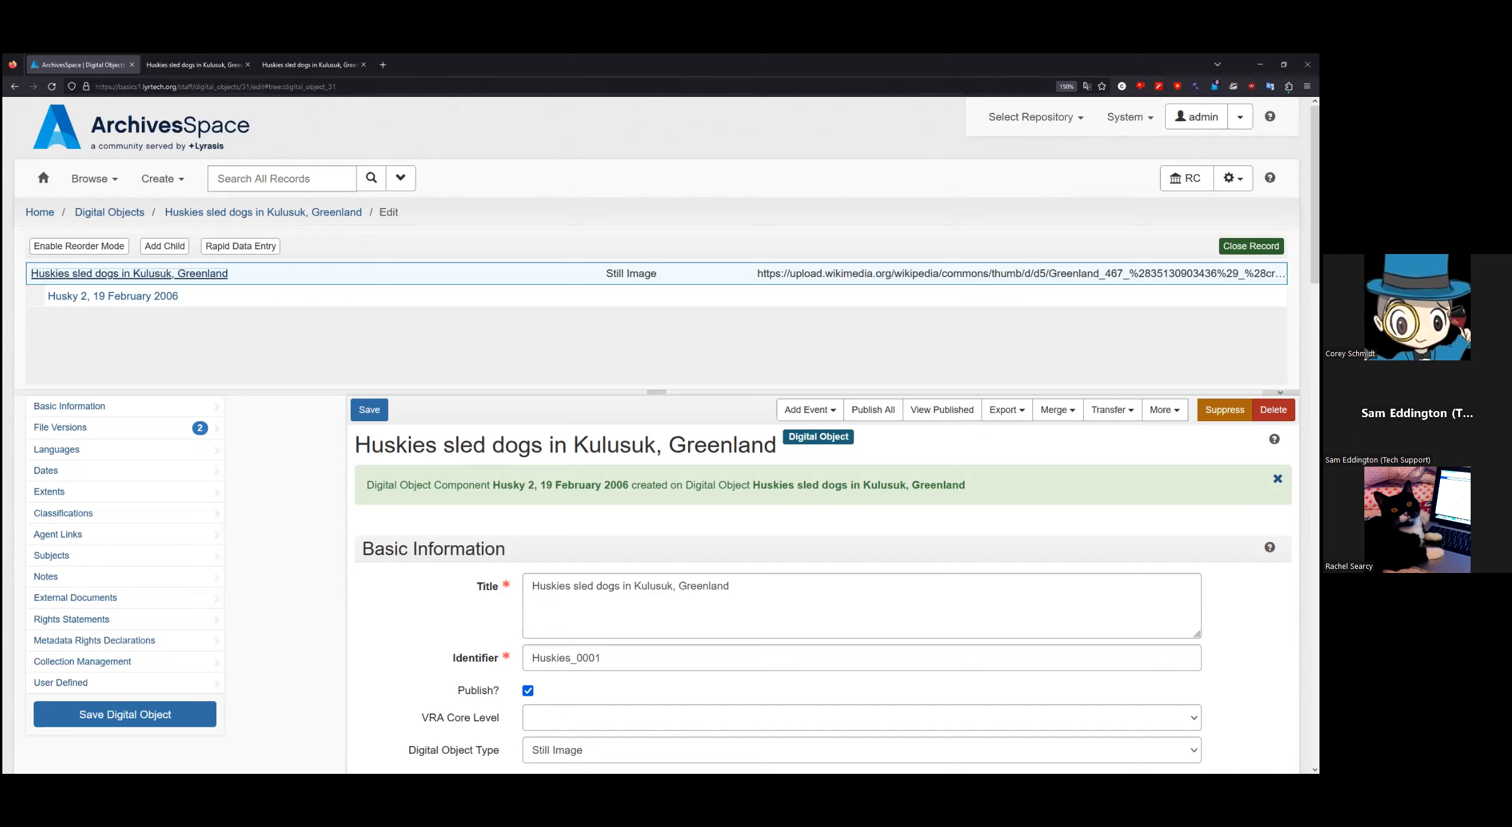
# Step: Open the admin user menu to reach the preference options
pyautogui.click(1240, 116)
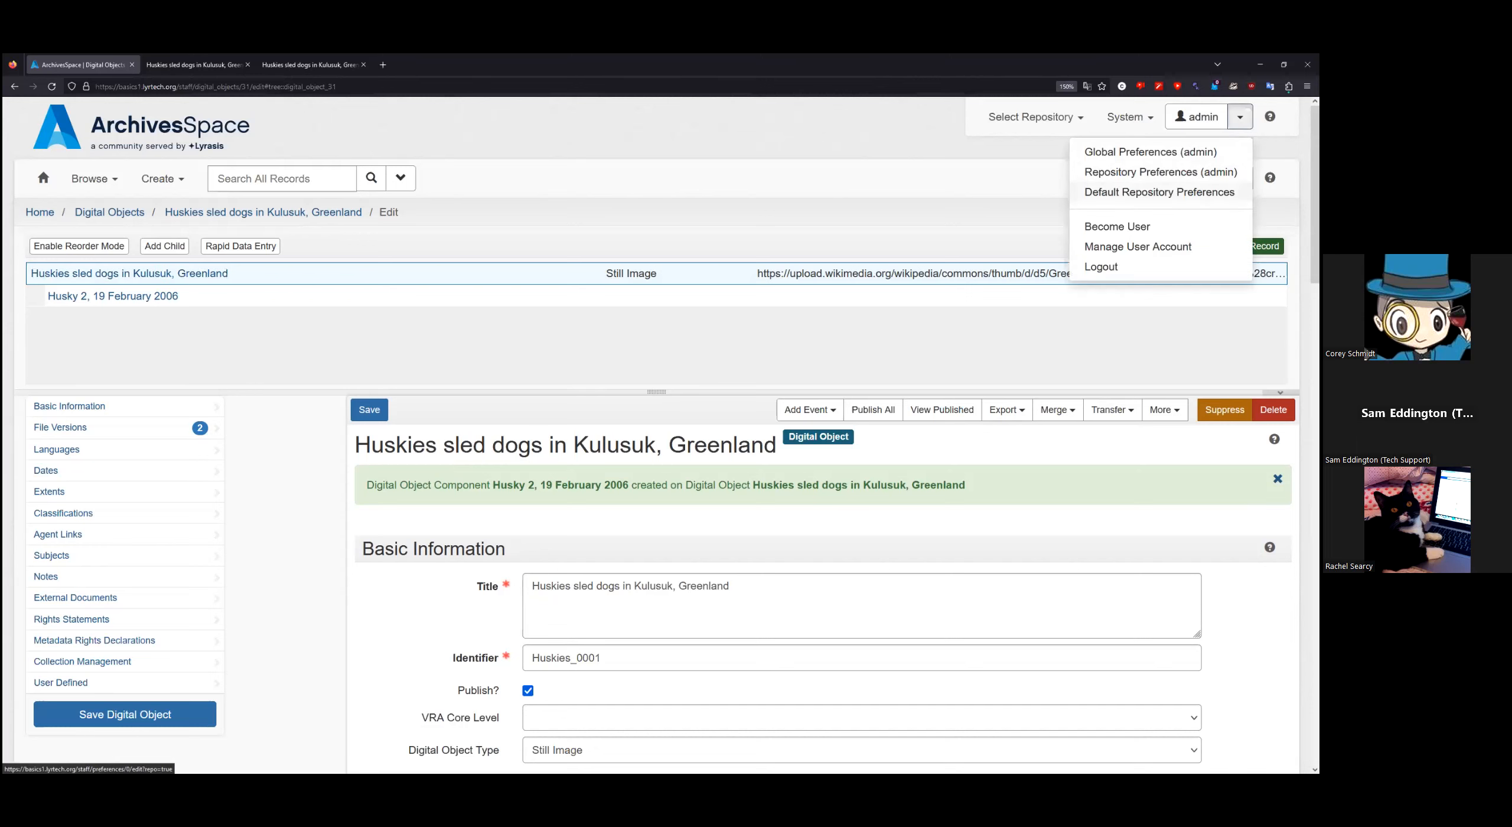
pyautogui.click(1075, 195)
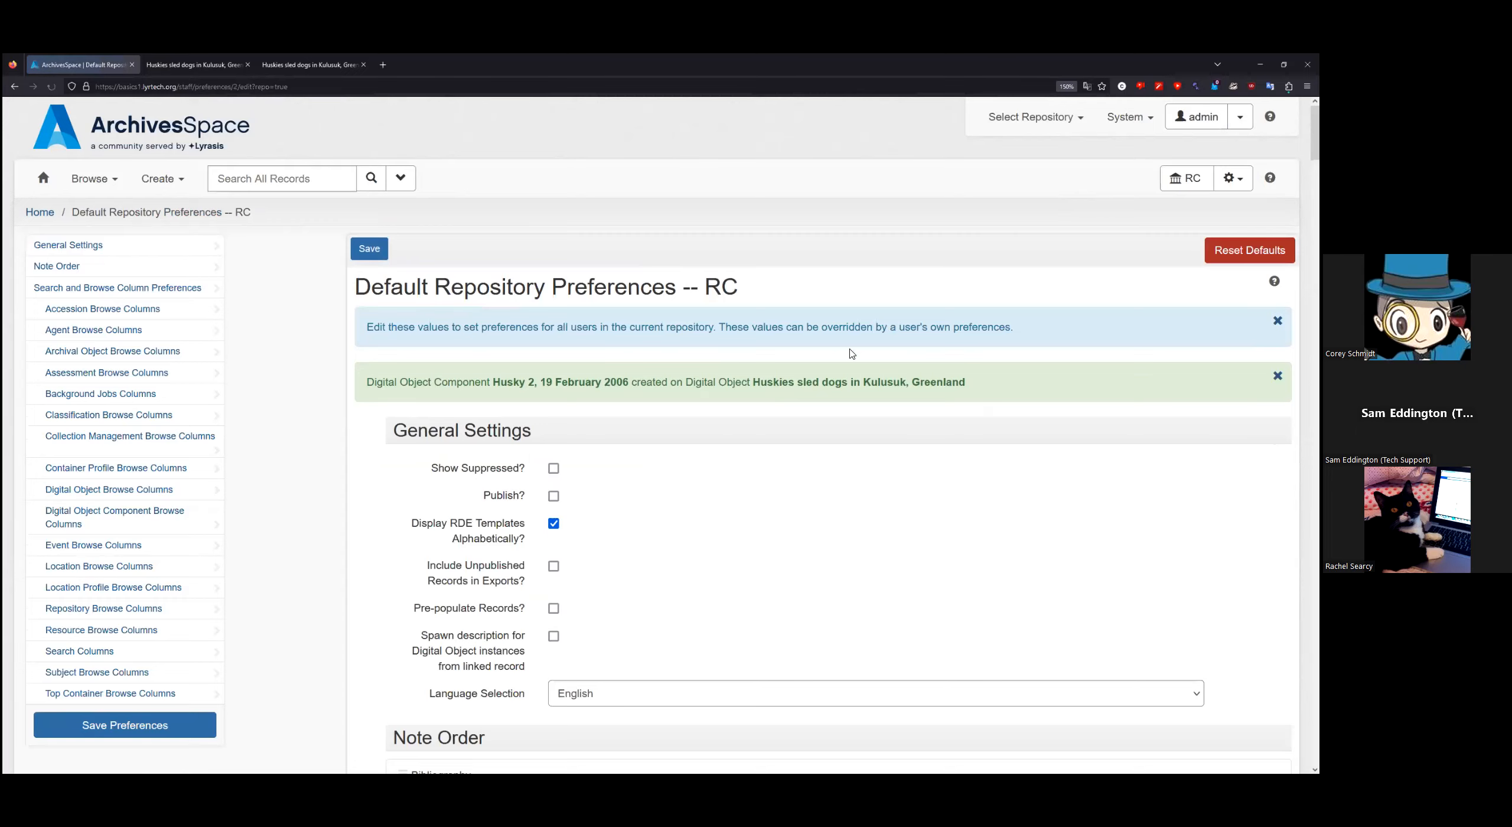
pyautogui.scroll(-2, 856, 349)
pyautogui.moveTo(421, 527); pyautogui.dragTo(530, 562)
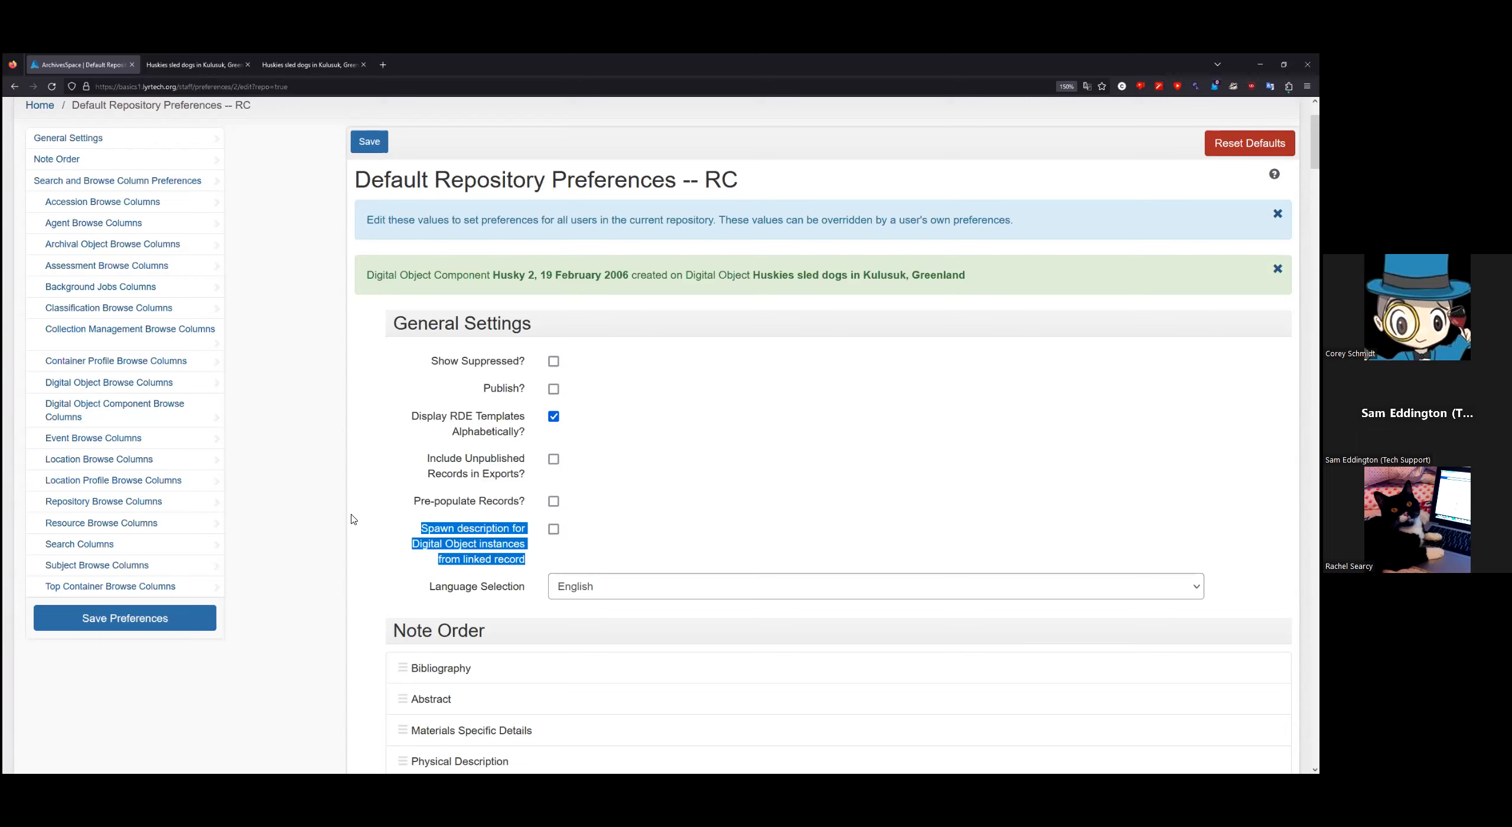
pyautogui.scroll(3, 337, 518)
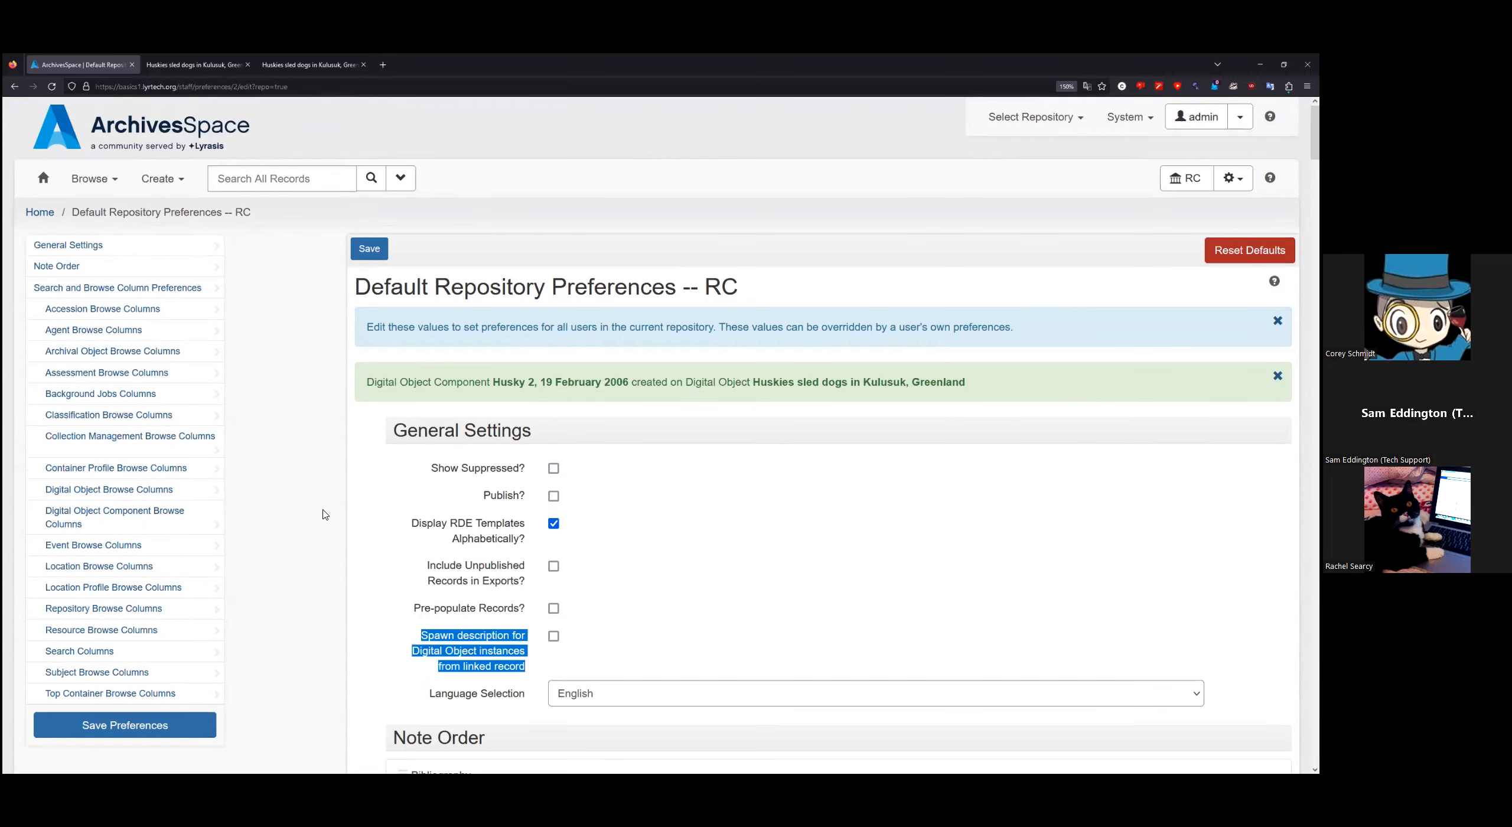
pyautogui.hotkey('alt', 'Left')
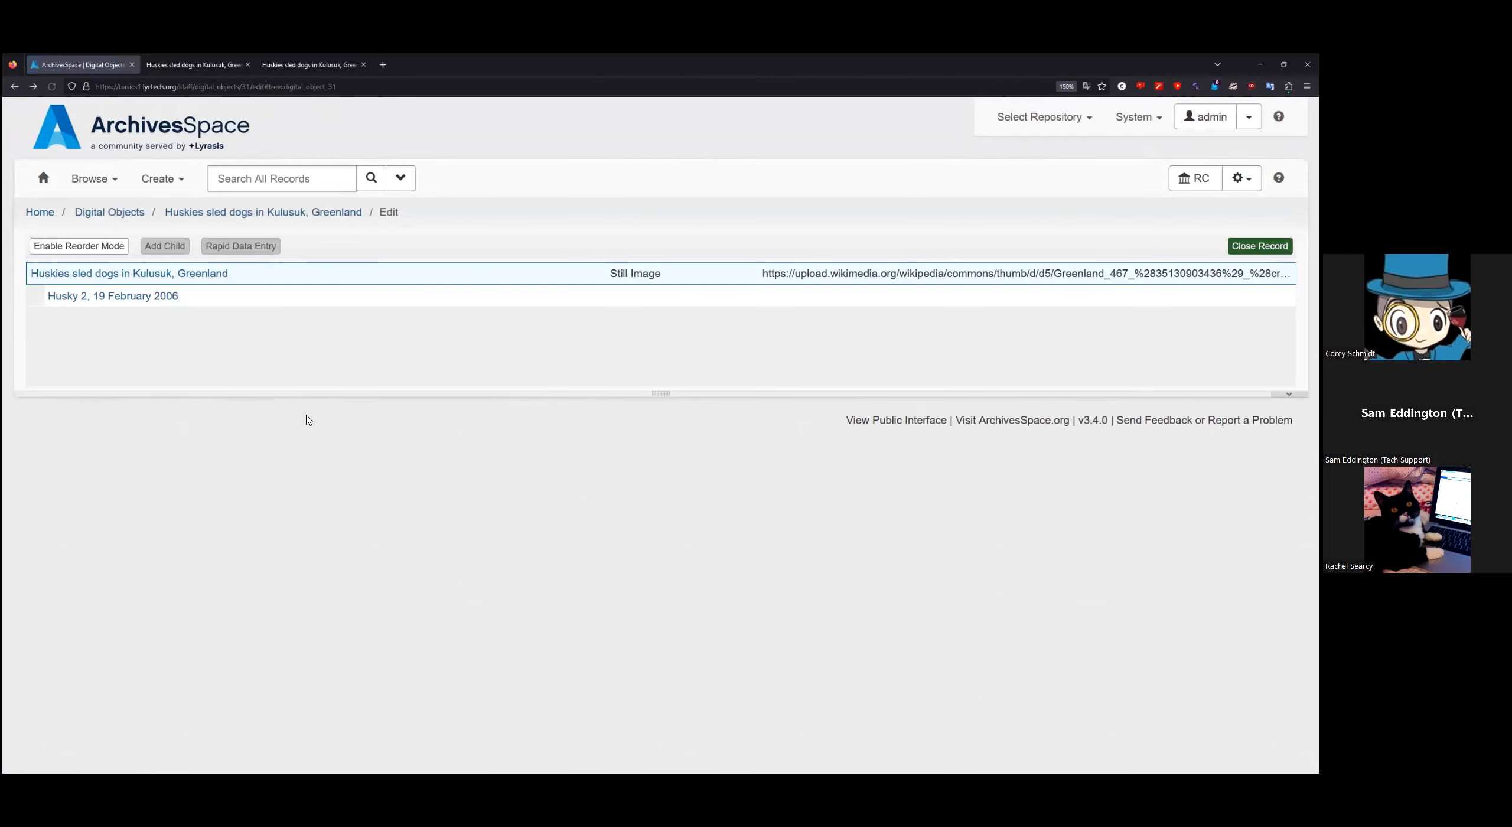